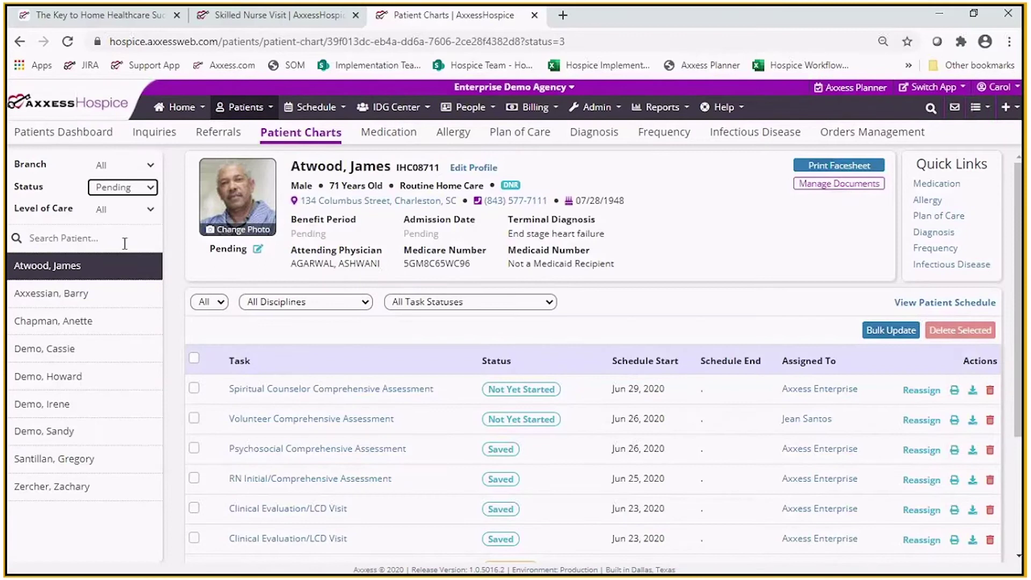
- Open the RN Initial/Comprehensive Assessment of the second patient in the pending list and admit the patient with admission date 06/26/2020
left_click(83, 294)
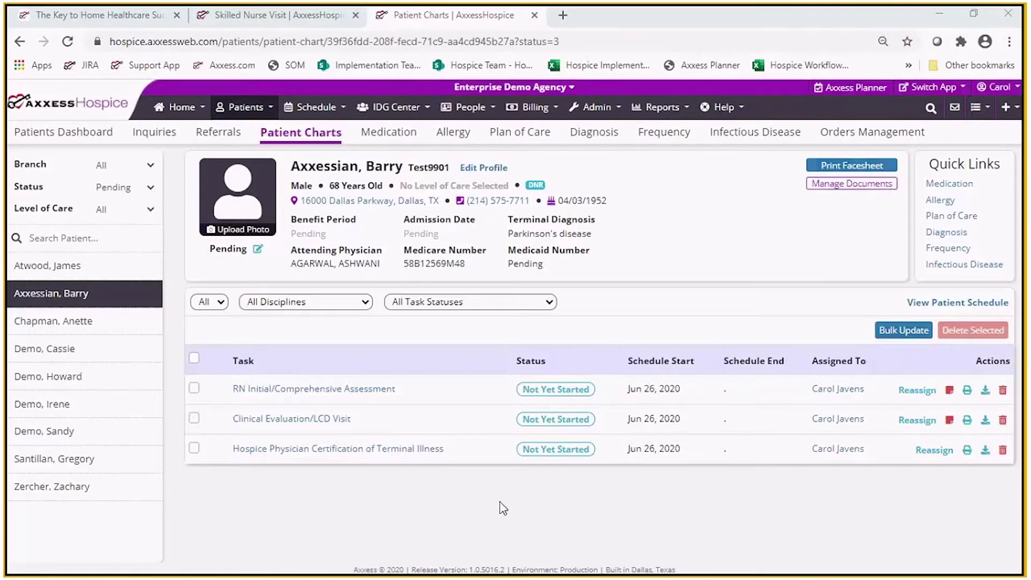
left_click(379, 390)
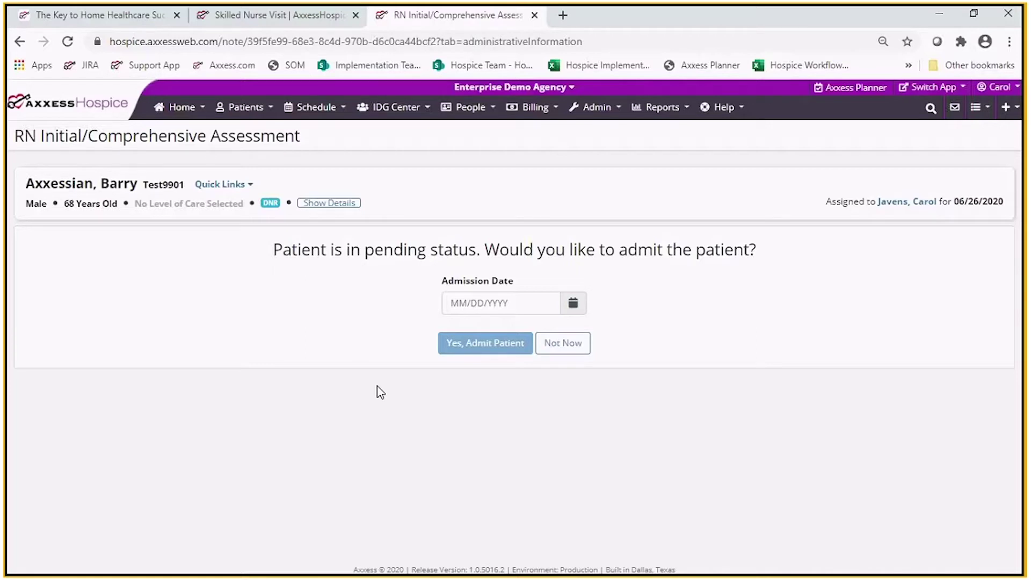
left_click(509, 301)
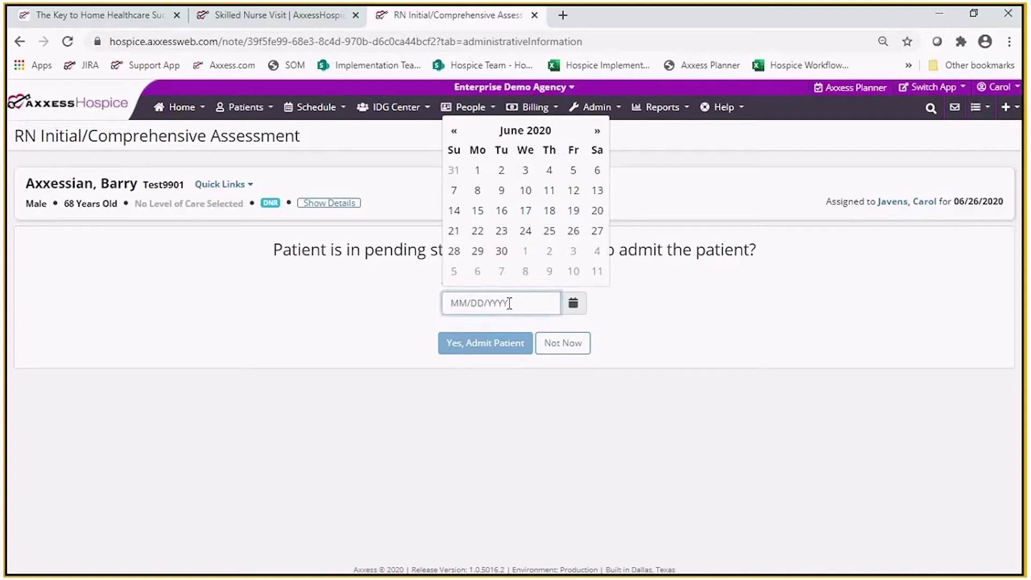
left_click(573, 231)
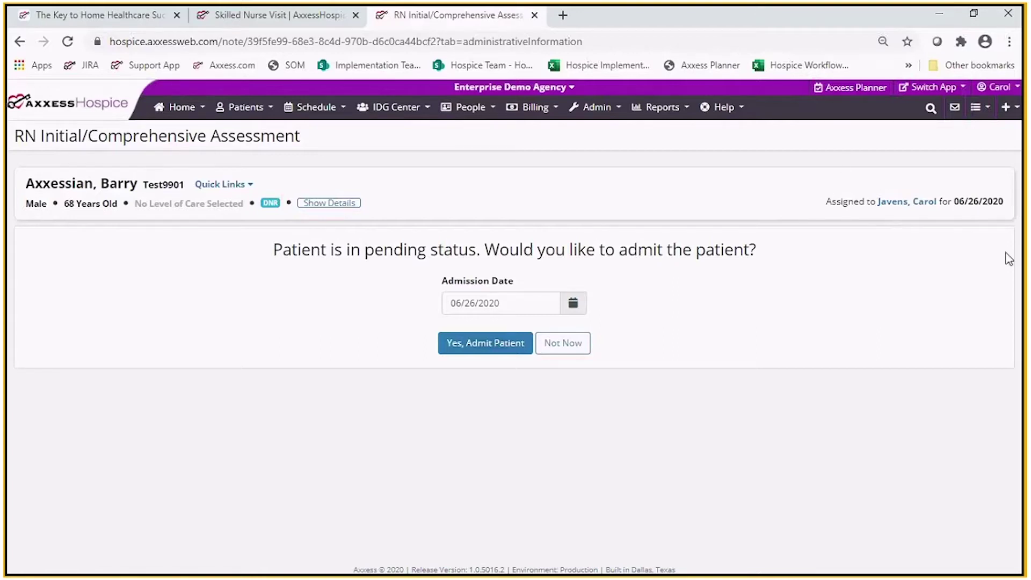
right_click(931, 305)
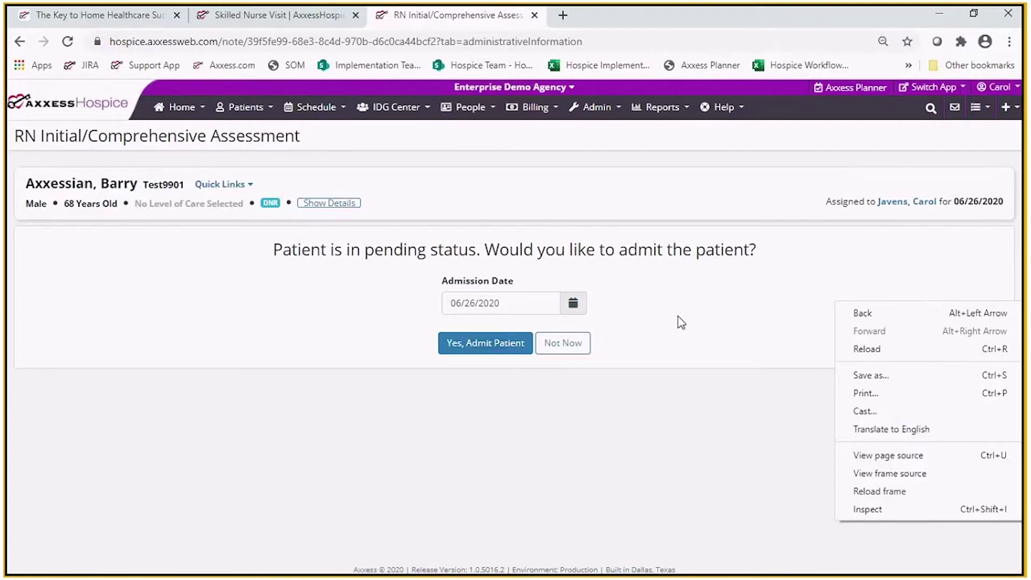
left_click(678, 317)
left_click(477, 349)
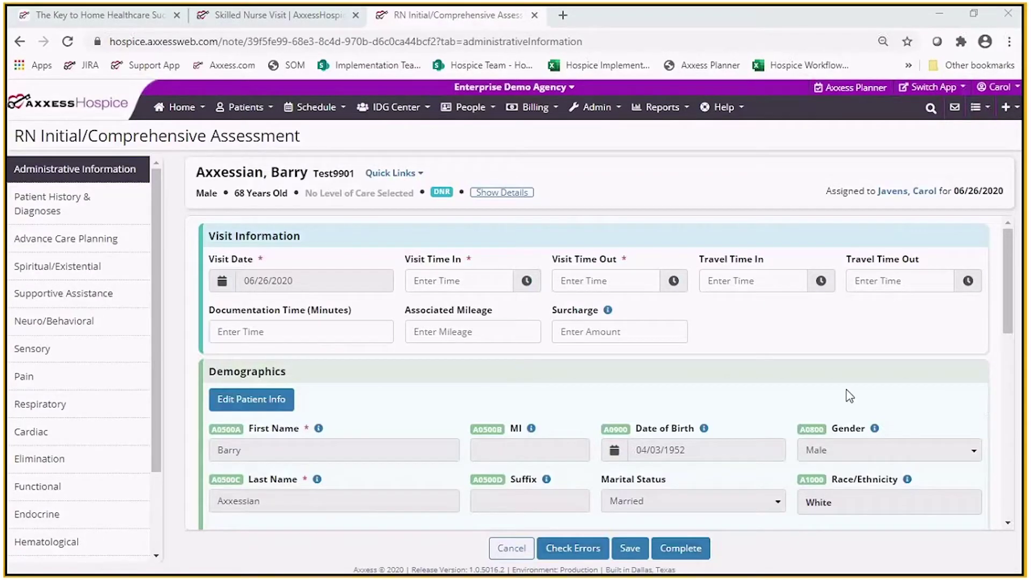
- Set the Visit Time In to 07:45 AM in the assessment's visit information
left_click_drag(159, 359, 158, 308)
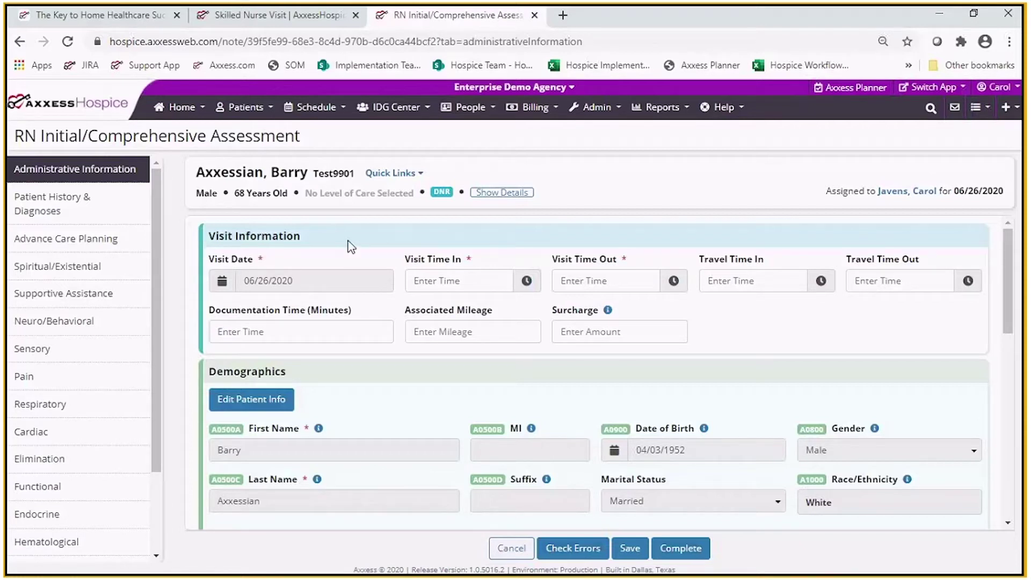
left_click(448, 290)
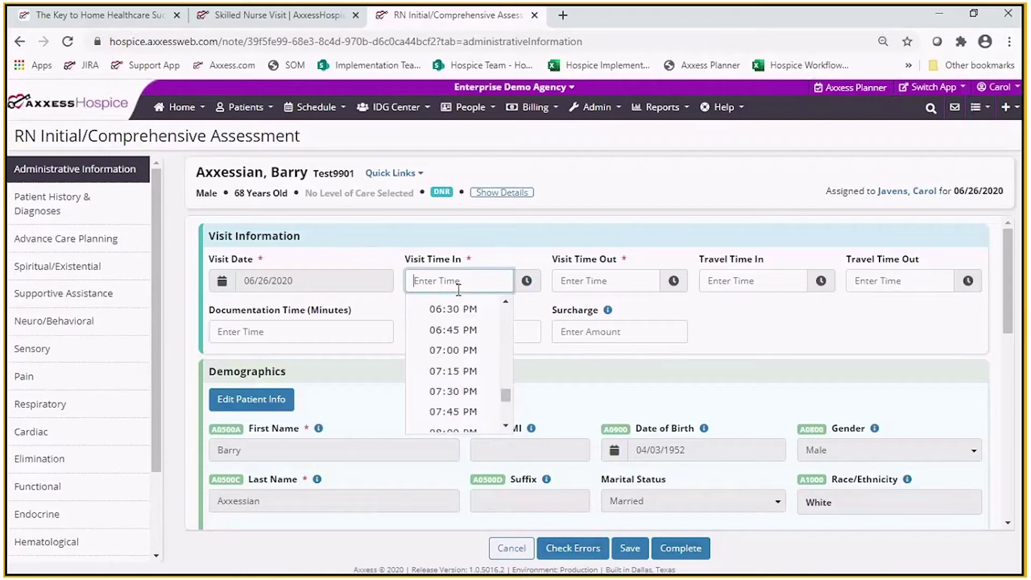
left_click_drag(504, 395, 505, 342)
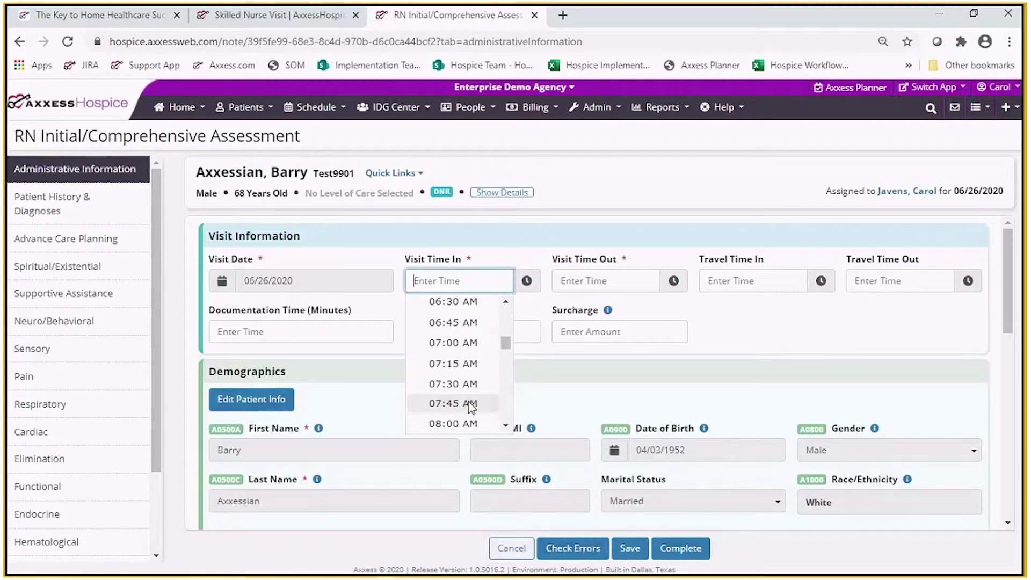
left_click(471, 404)
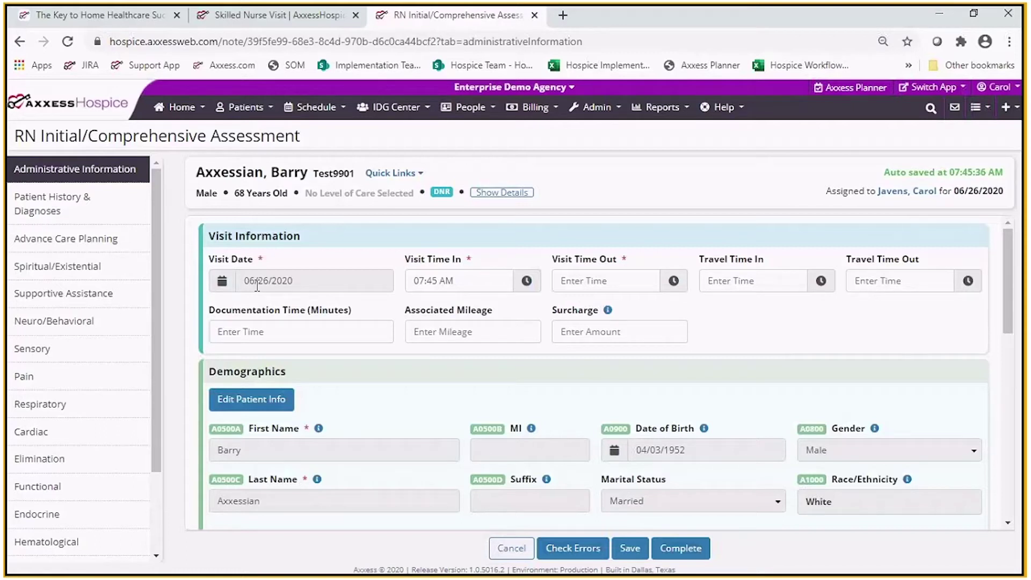
left_click(298, 281)
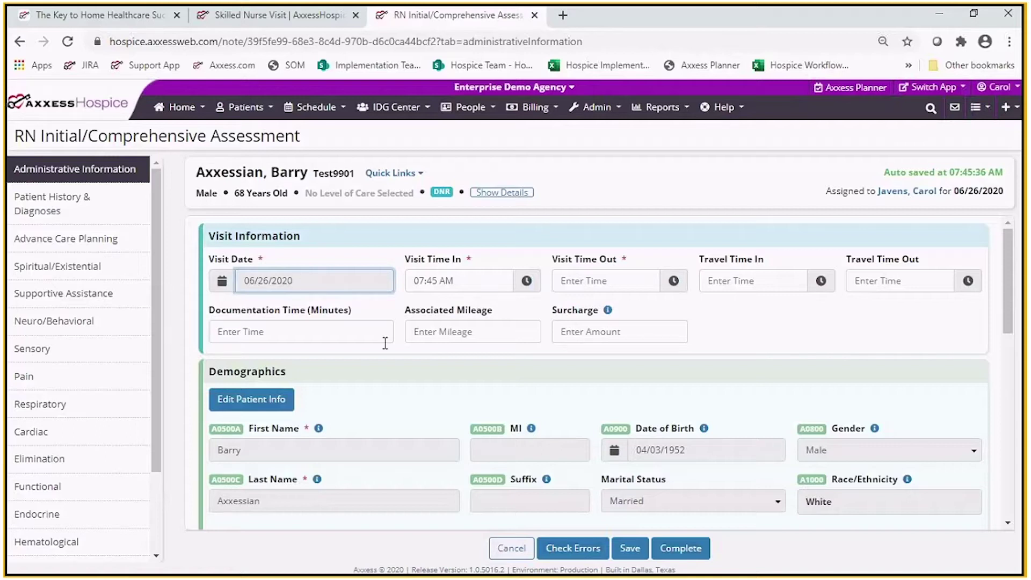
- Review the patient's demographic record from the assessment's Edit Patient Info, leave it without saving, and return to the assessment's Demographics section
left_click_drag(1010, 297, 1007, 340)
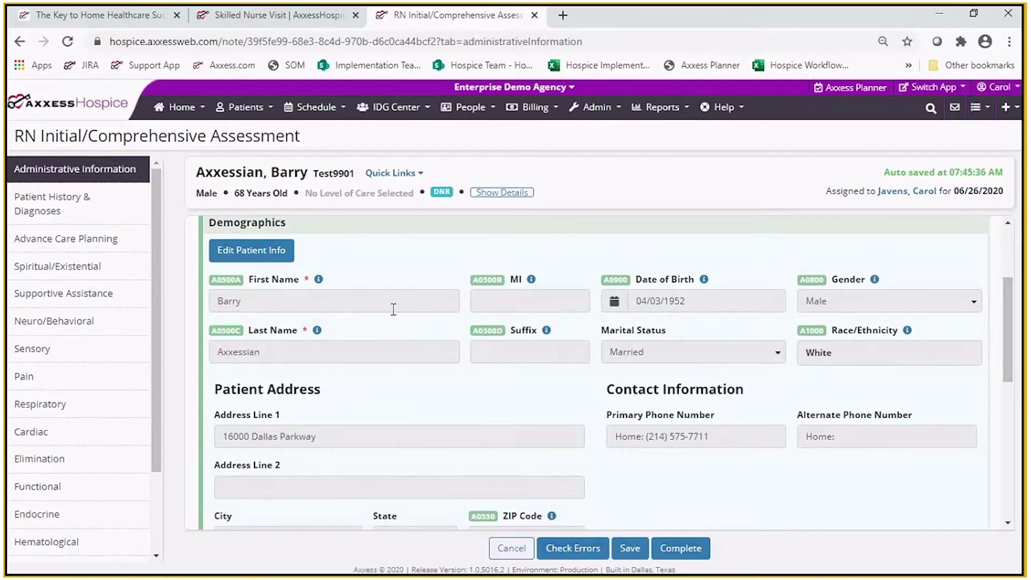
left_click(248, 256)
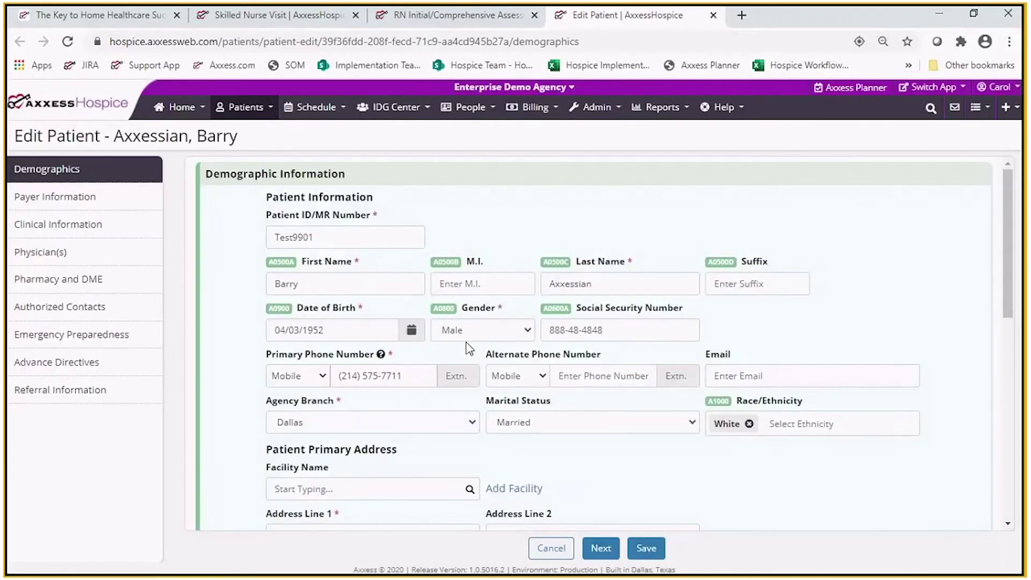
scroll(1010, 342, "down", 3)
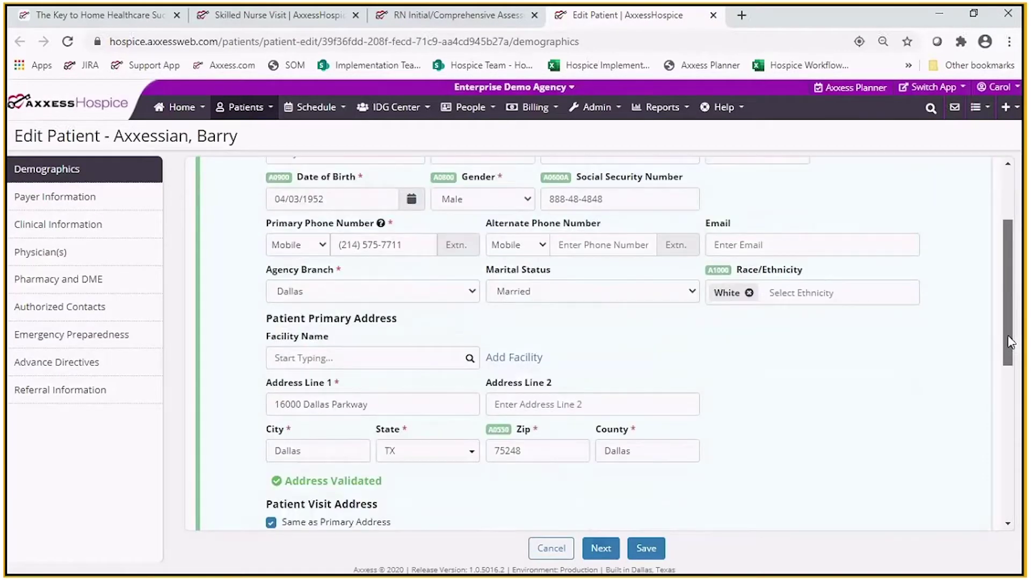
scroll(1008, 349, "down", 2)
left_click_drag(1007, 357, 1005, 258)
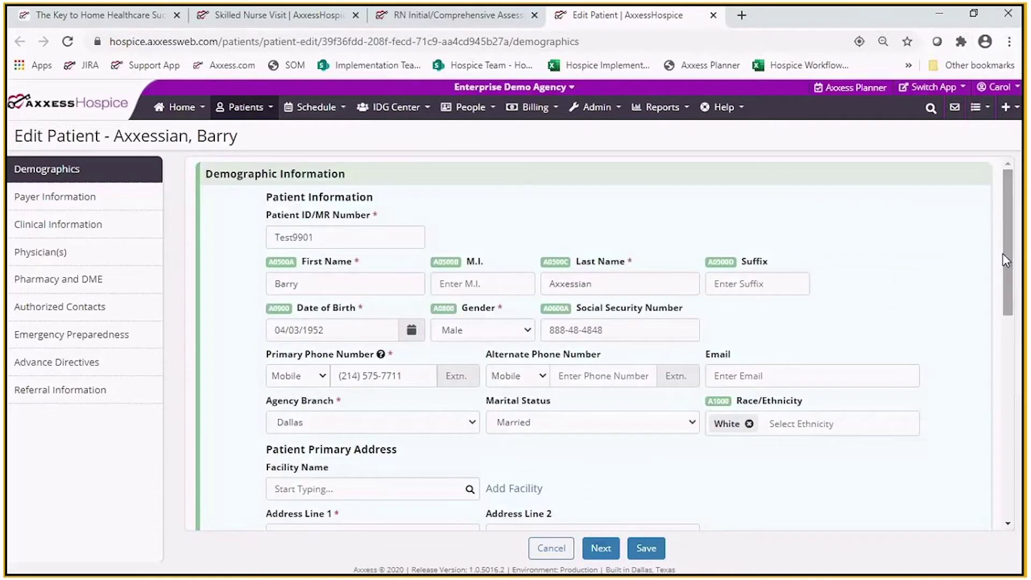
left_click(538, 551)
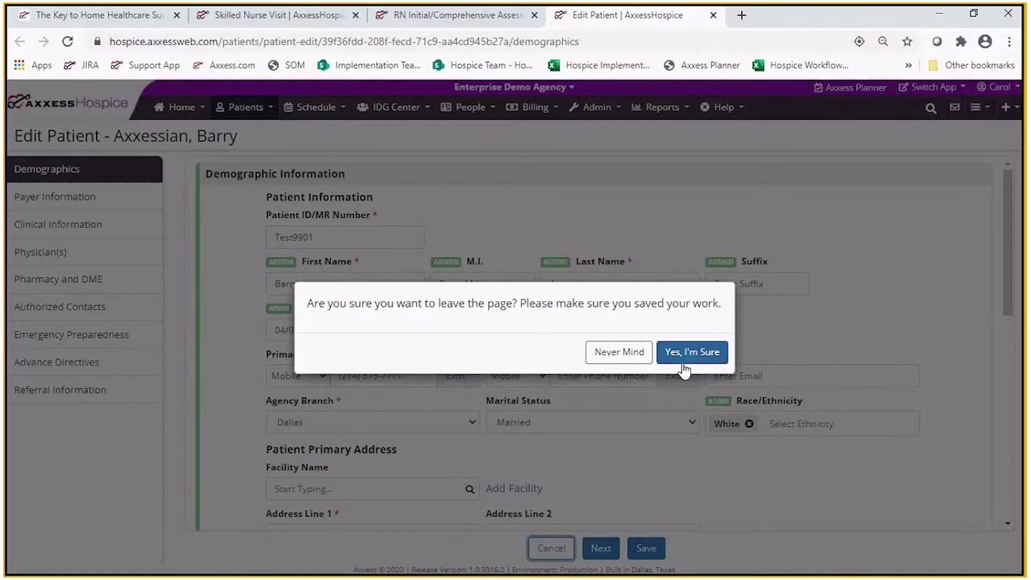
left_click(684, 357)
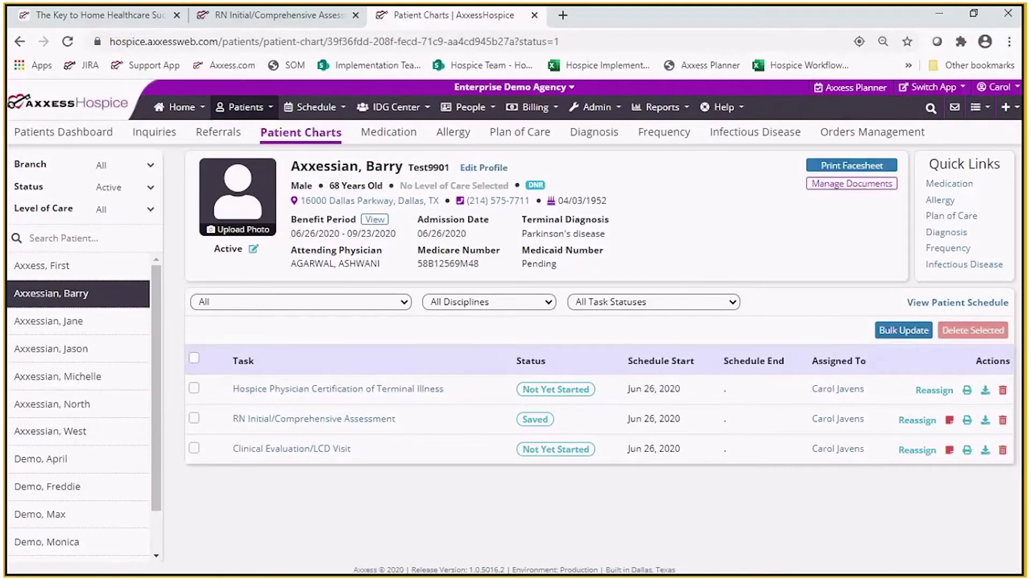
left_click(535, 16)
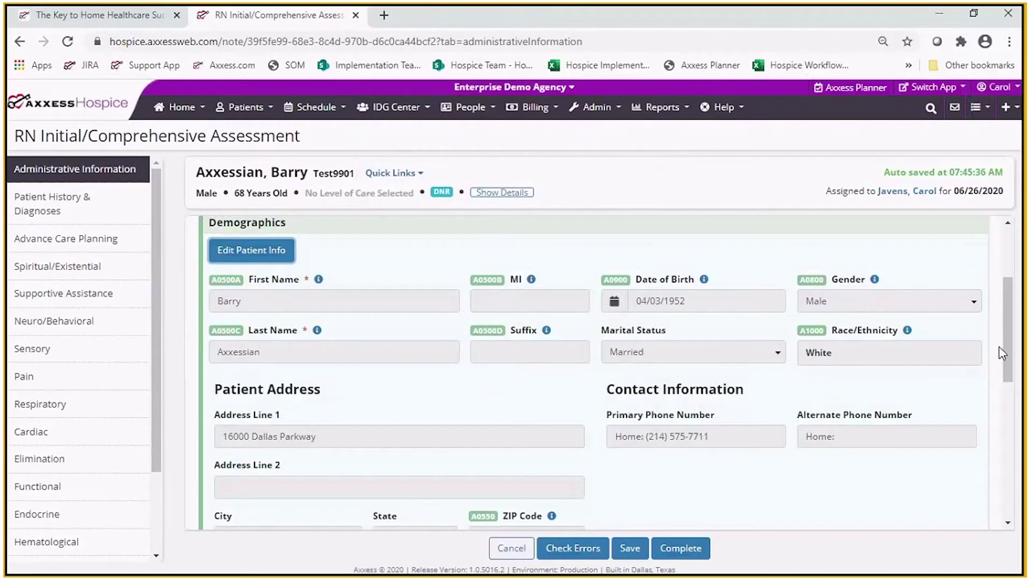
mouse_move(1006, 350)
left_mouse_down()
mouse_move(1006, 365)
mouse_move(1004, 344)
left_mouse_up()
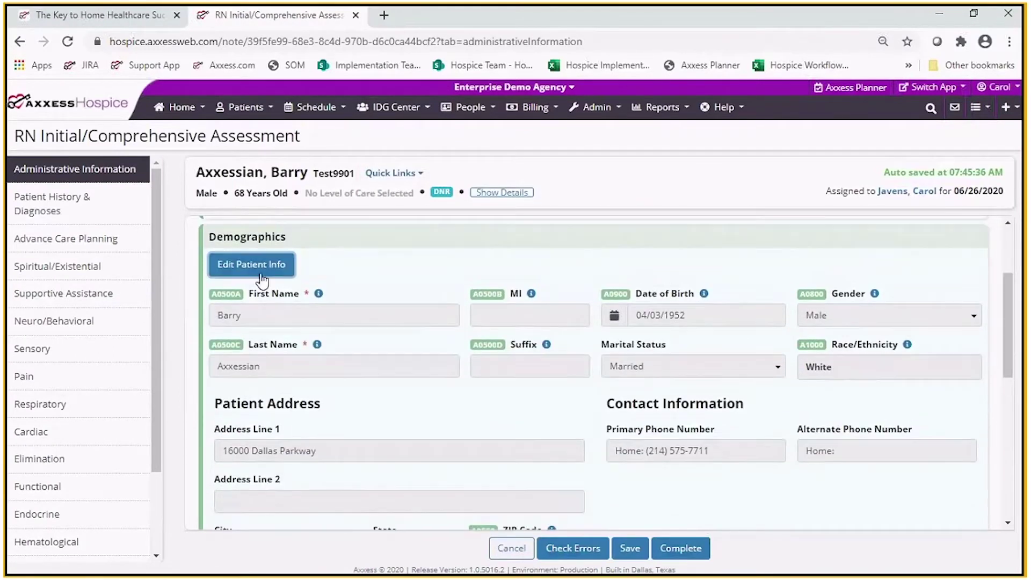
left_click(261, 272)
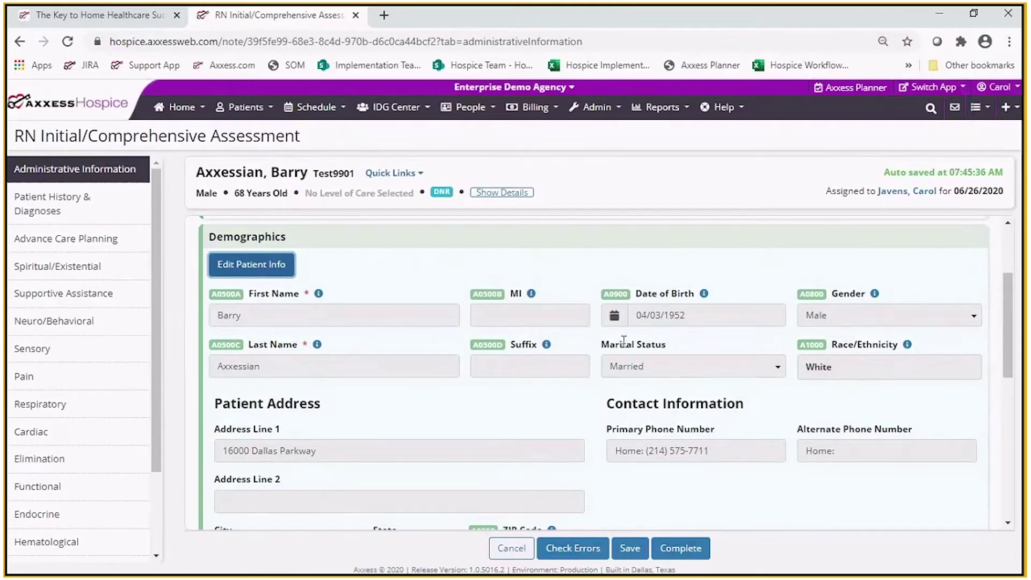
- Set both the Admission Date and the Date Initial Nursing Assessment Initiated to 06/26/2020 in the admission information
left_click_drag(1005, 332, 1005, 371)
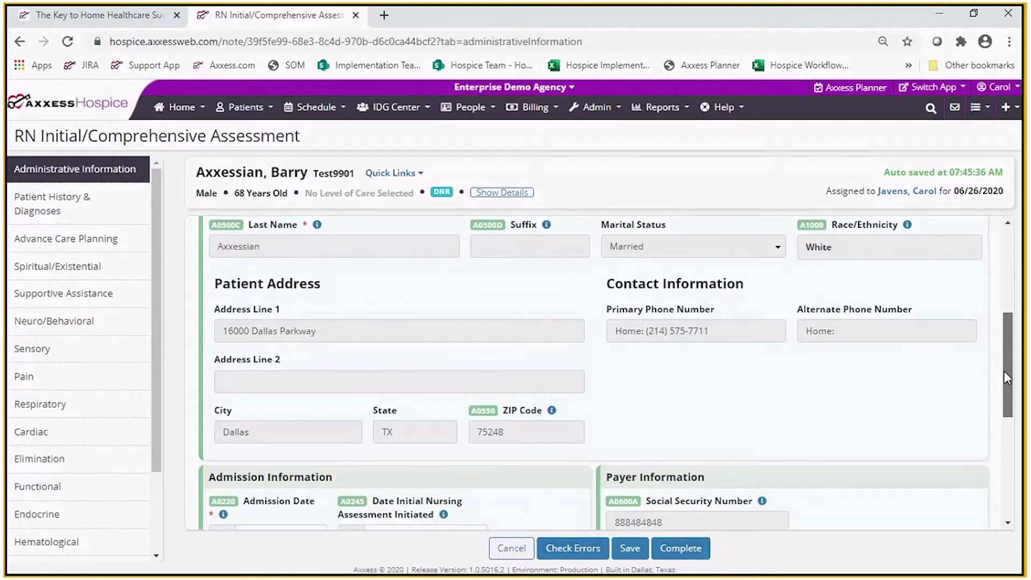
left_click_drag(1004, 374, 1001, 442)
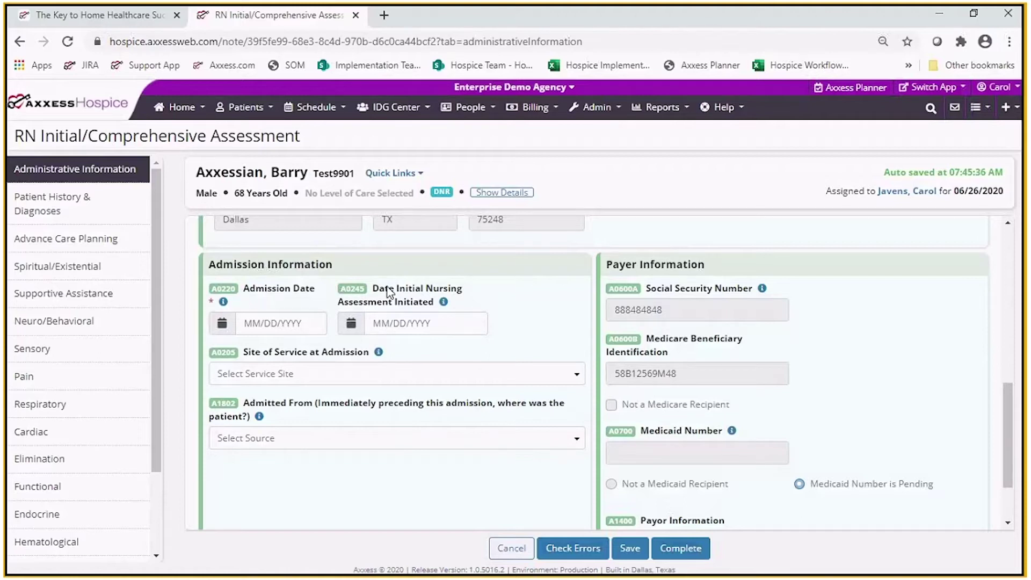
left_click(246, 324)
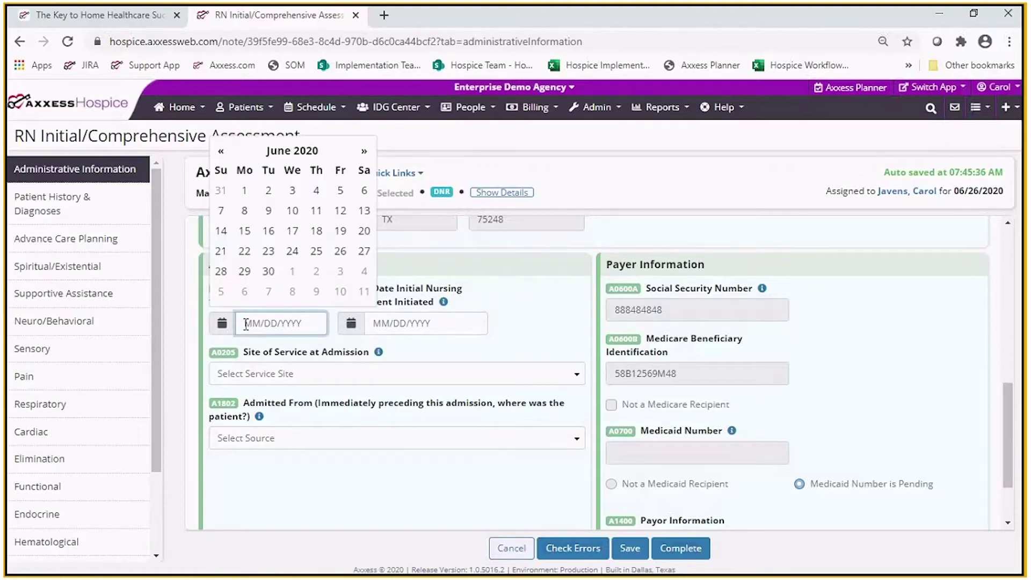
left_click(340, 251)
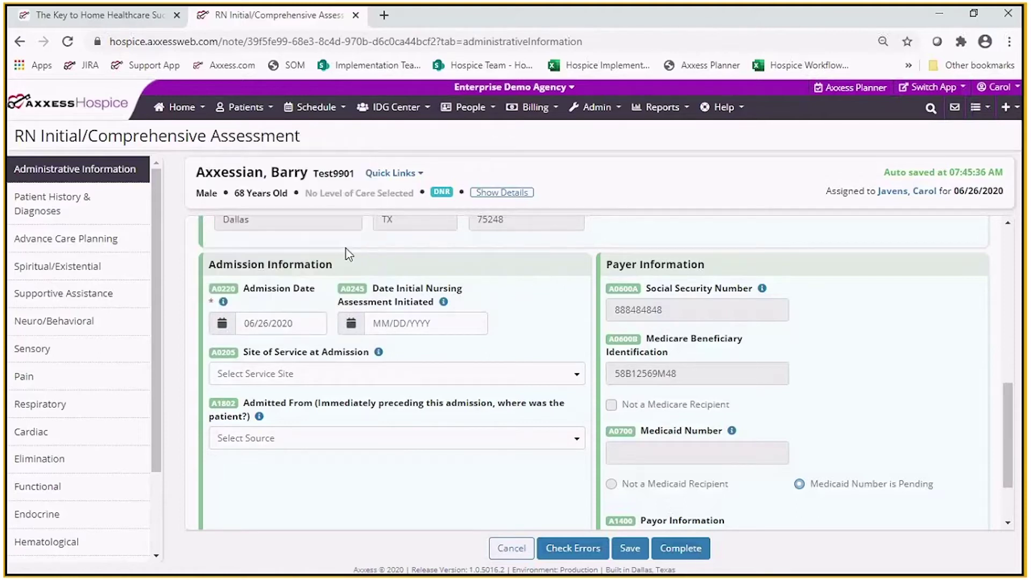
left_click(462, 324)
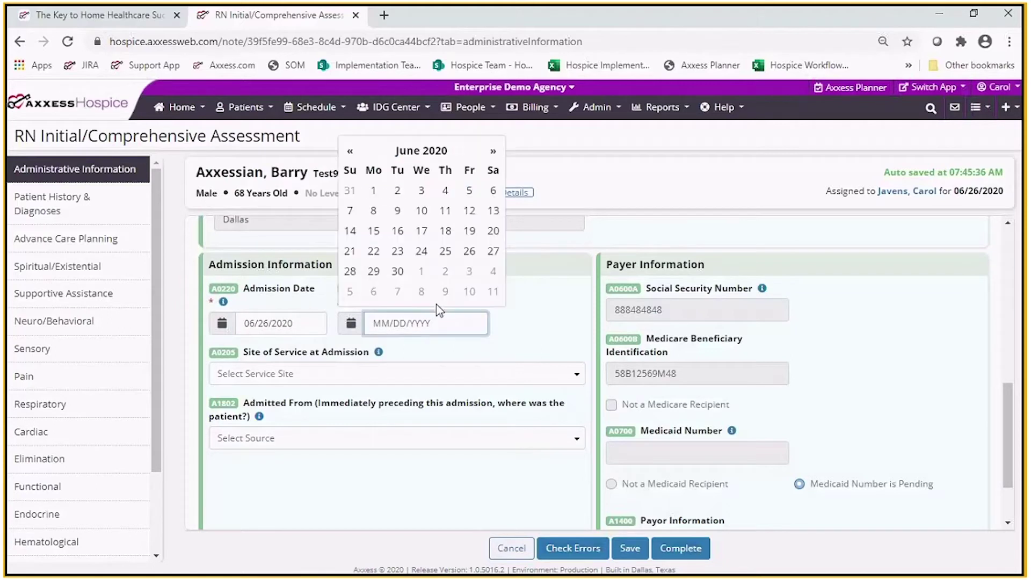
left_click(477, 256)
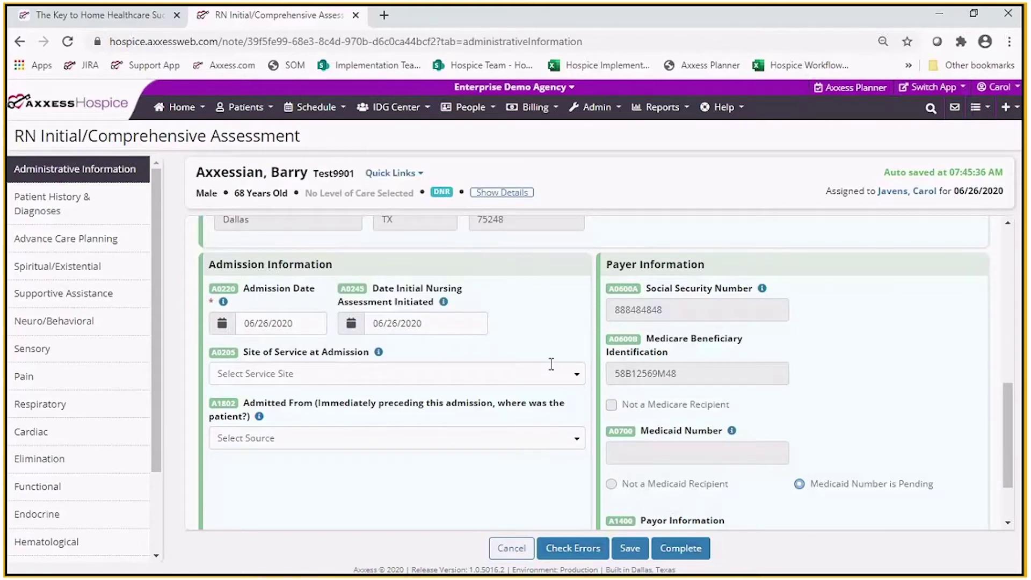
- Consult the item-specific instructions for A0205, Site of Service at Admission
left_click(378, 353)
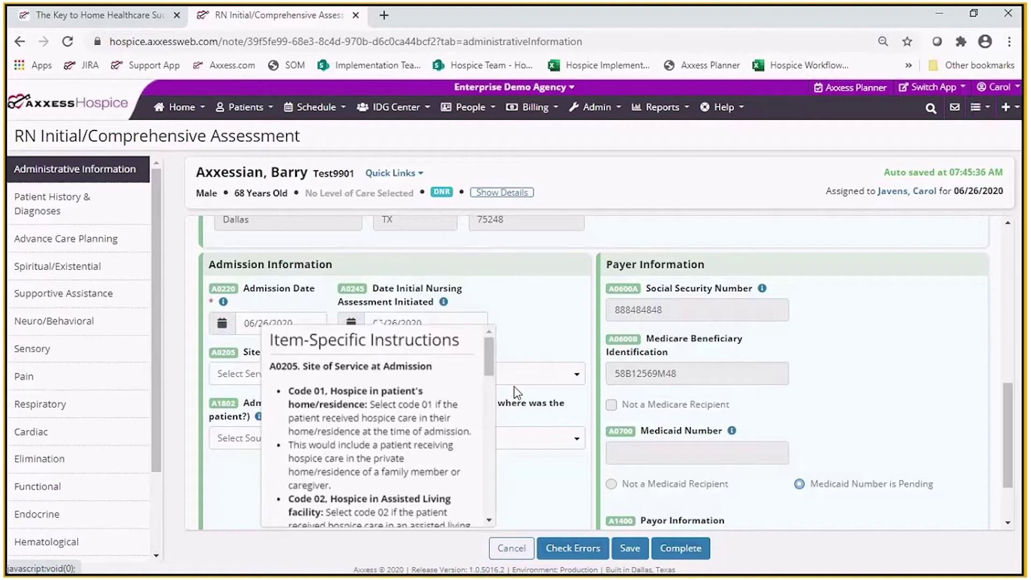
left_click_drag(482, 357, 466, 311)
left_click(467, 313)
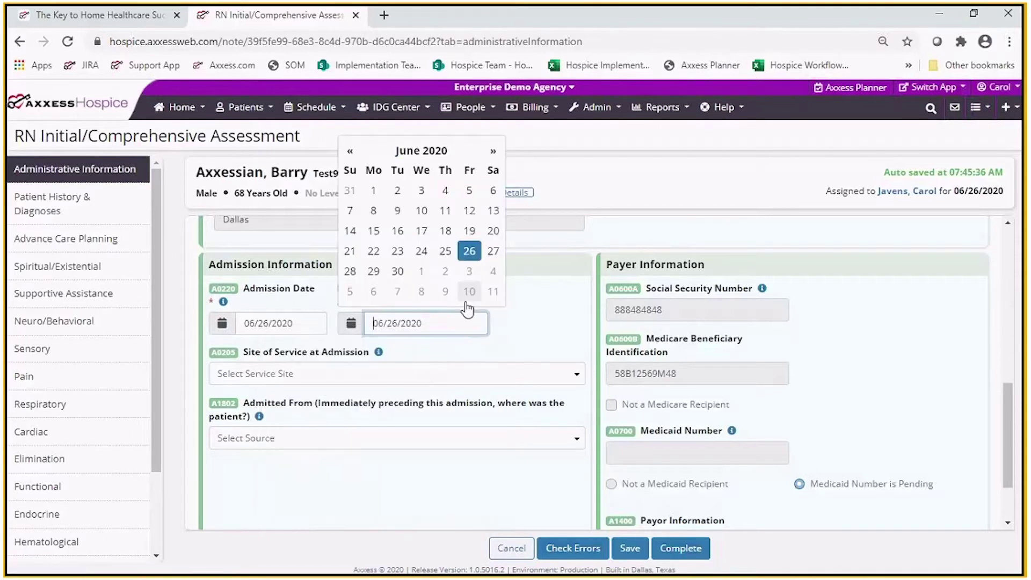
- Set Site of Service at Admission to Hospice in Patient's Home/Residence and Admitted From to Community Residential Setting
left_click(576, 379)
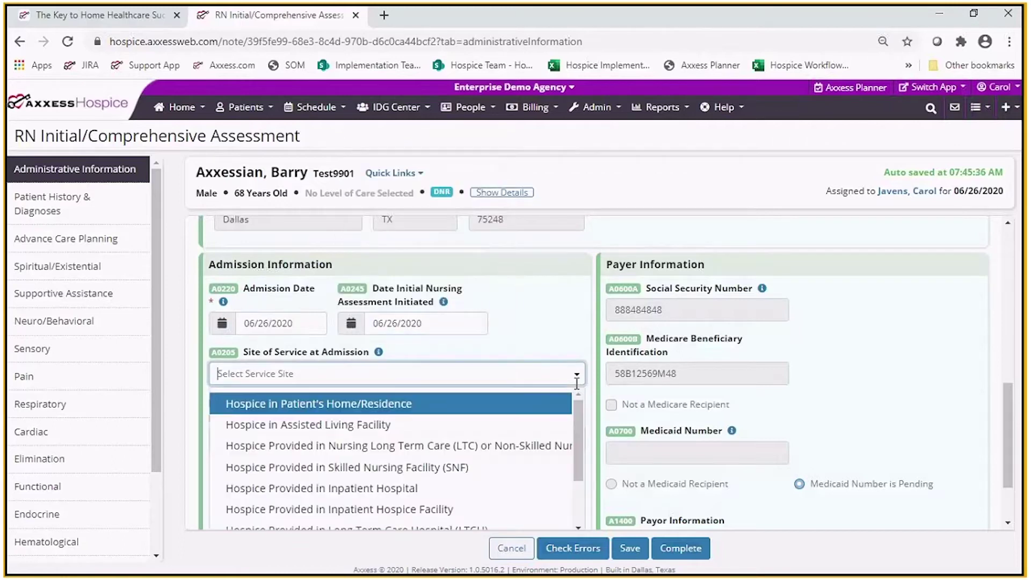
left_click(422, 406)
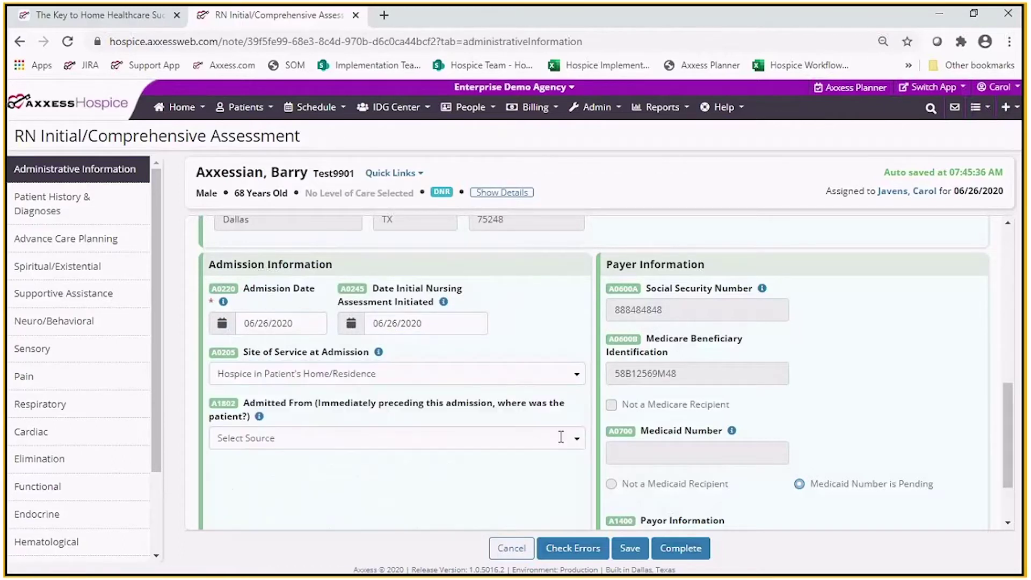
left_click(561, 437)
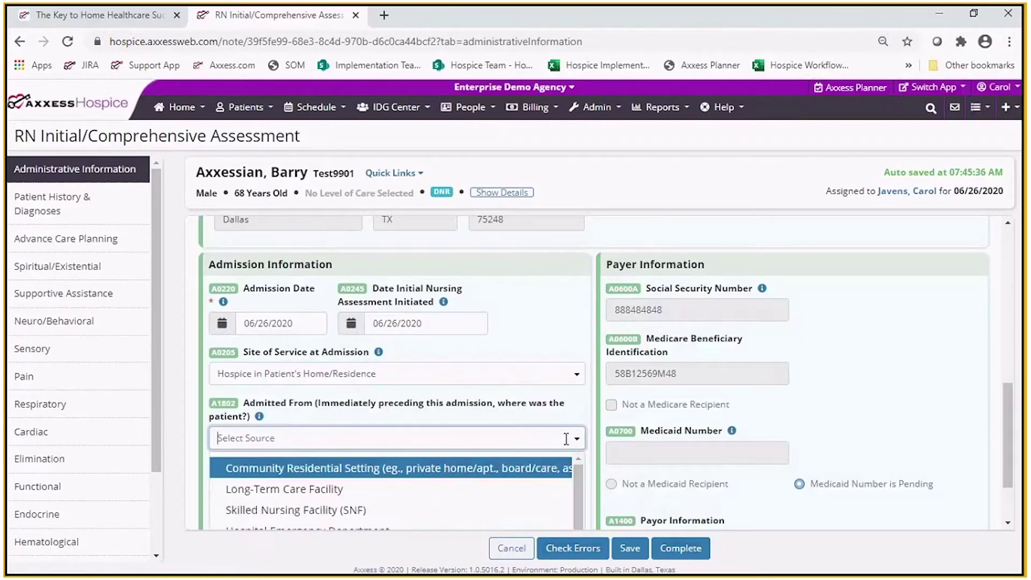
left_click(485, 473)
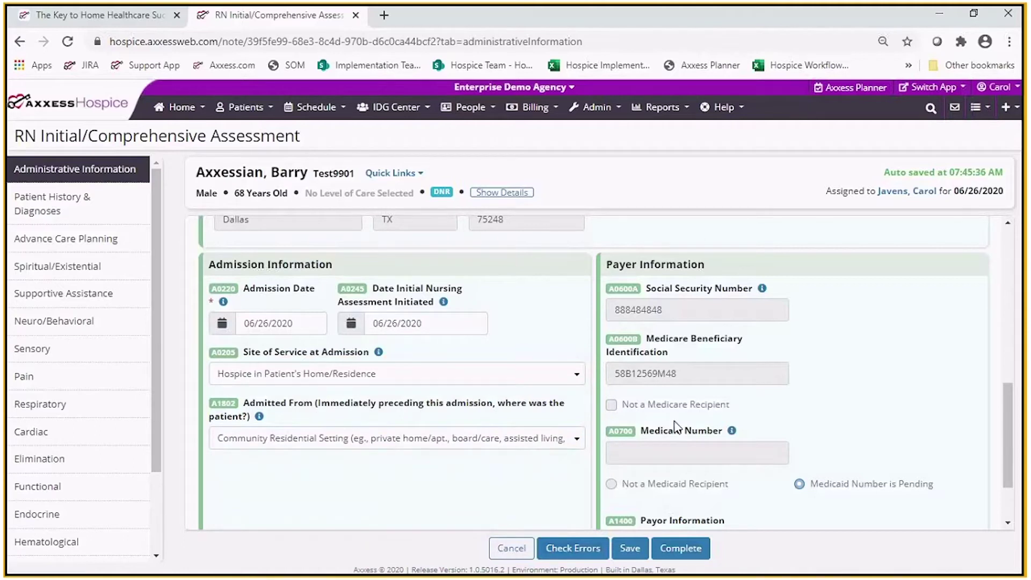
- Open the assessment's Patient History & Diagnoses section and expand the additional measurements under the vital signs
left_click(102, 211)
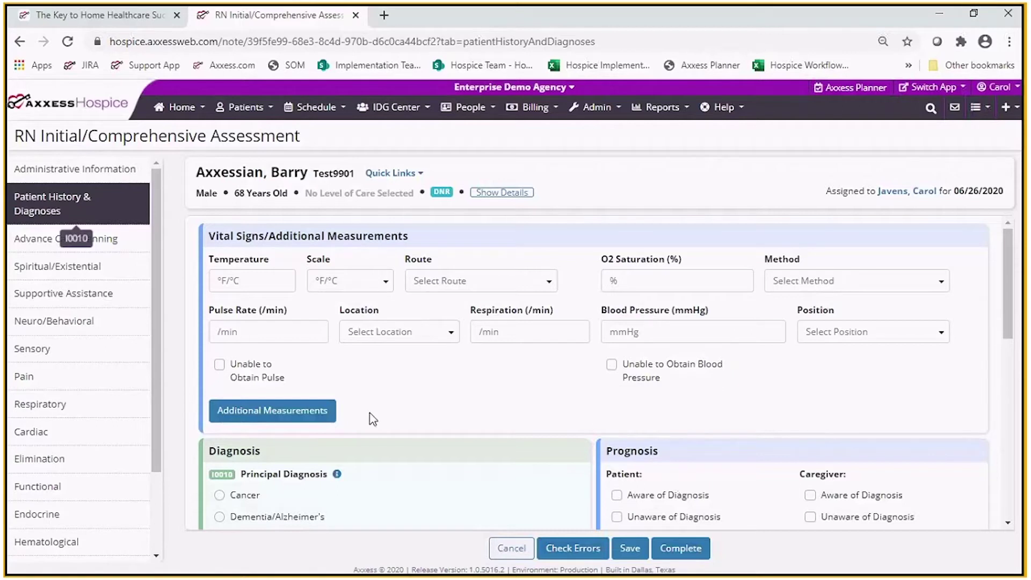
left_click(277, 418)
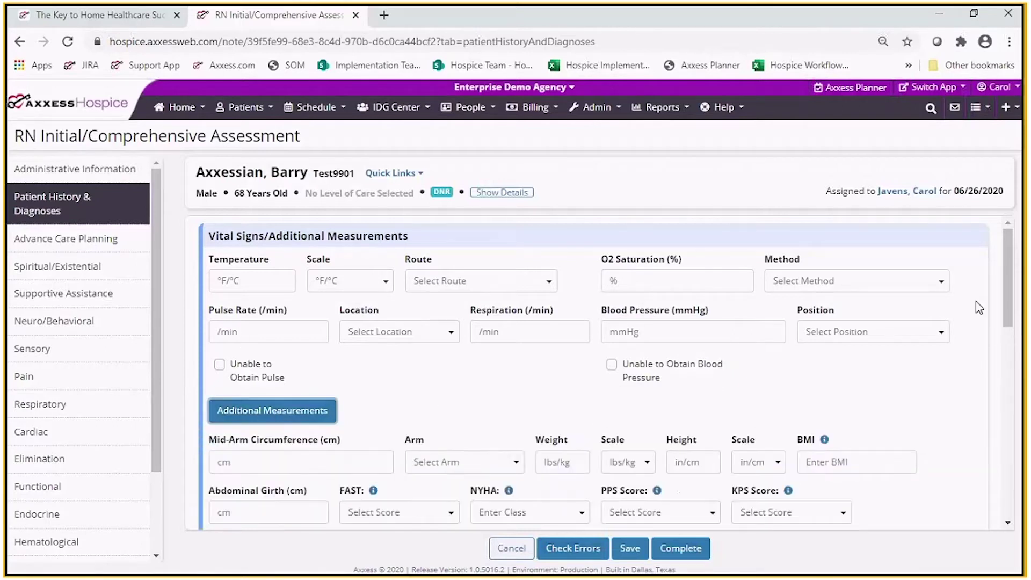
left_click_drag(1003, 295, 1003, 330)
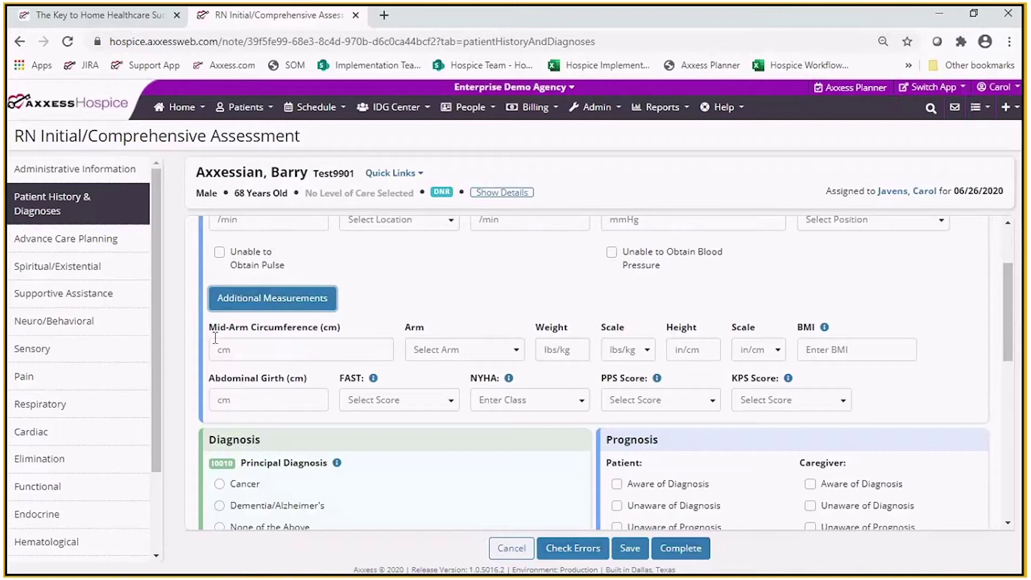
- Enter a mid-arm circumference of 19.5 cm and set the measured arm to Left
key("Tab")
type("19.5")
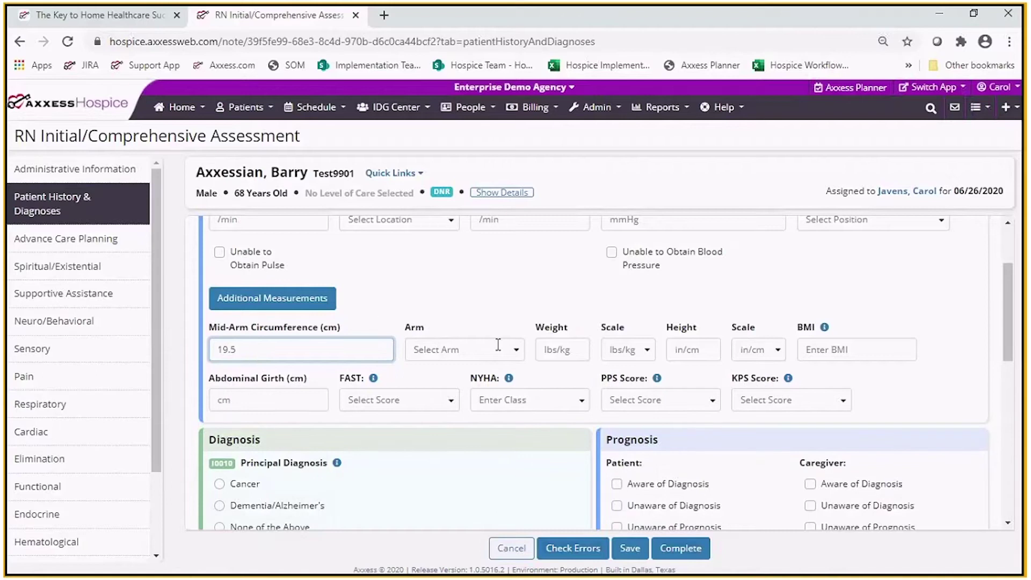
left_click(499, 345)
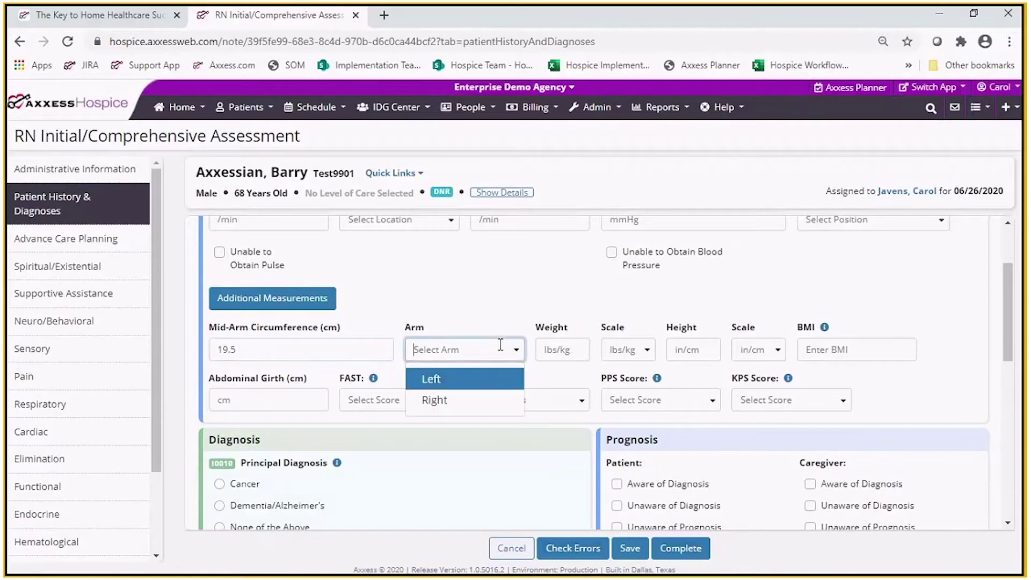
left_click(460, 381)
- Record the patient's weight as 102 lbs and height as 66 in
left_click(550, 351)
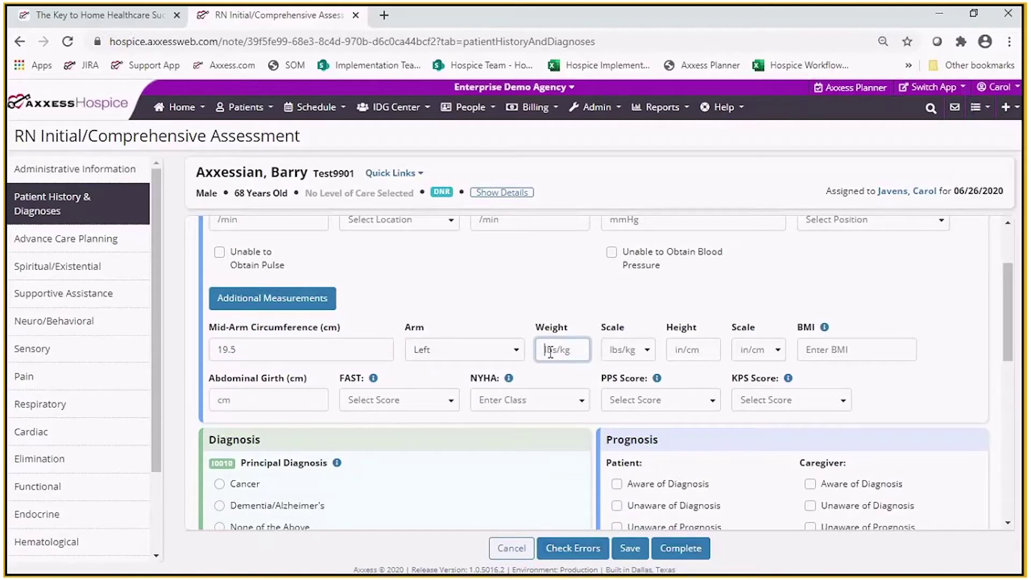
type("102")
left_click(647, 352)
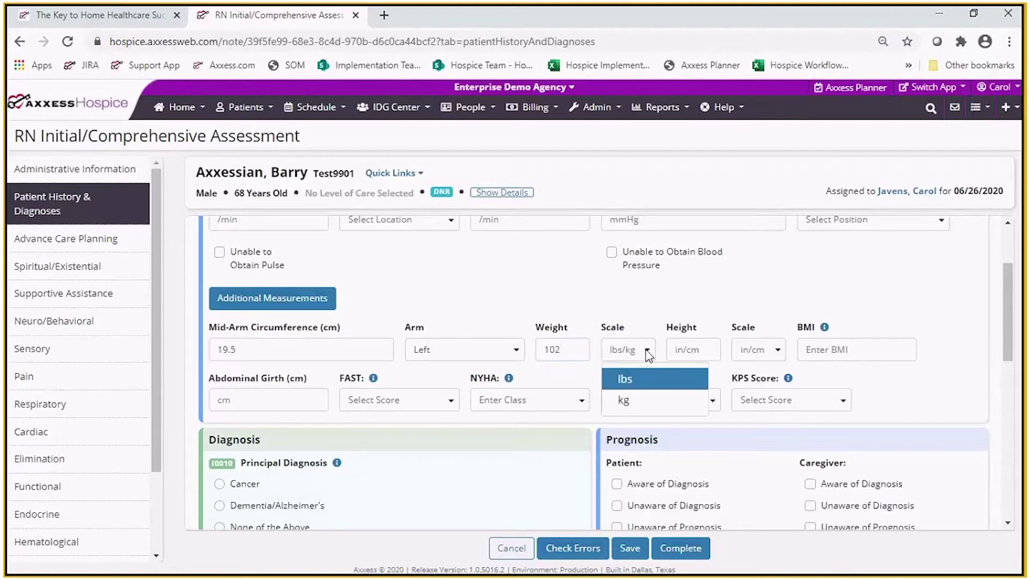
left_click(639, 383)
left_click(693, 348)
type("66")
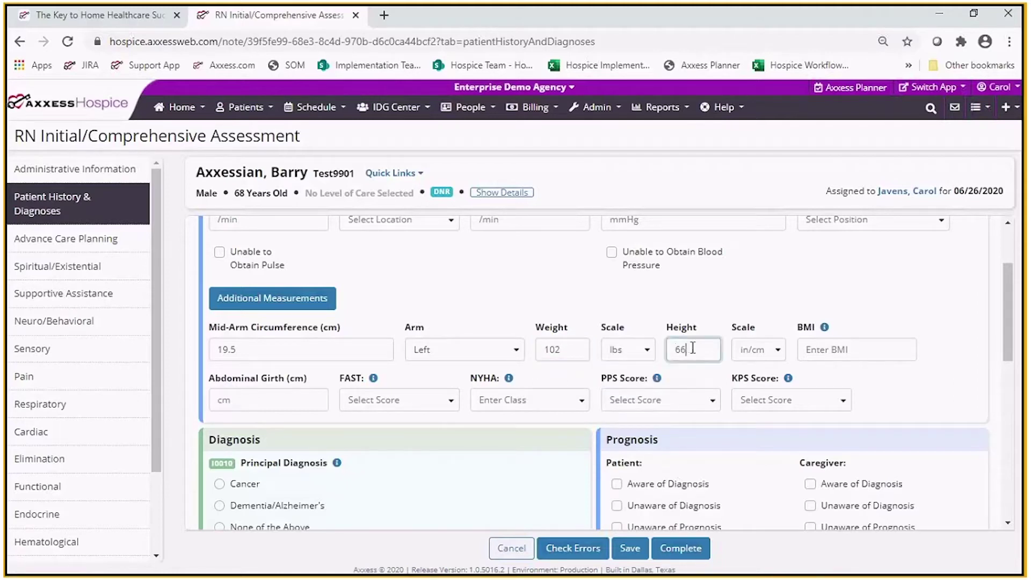
left_click(759, 347)
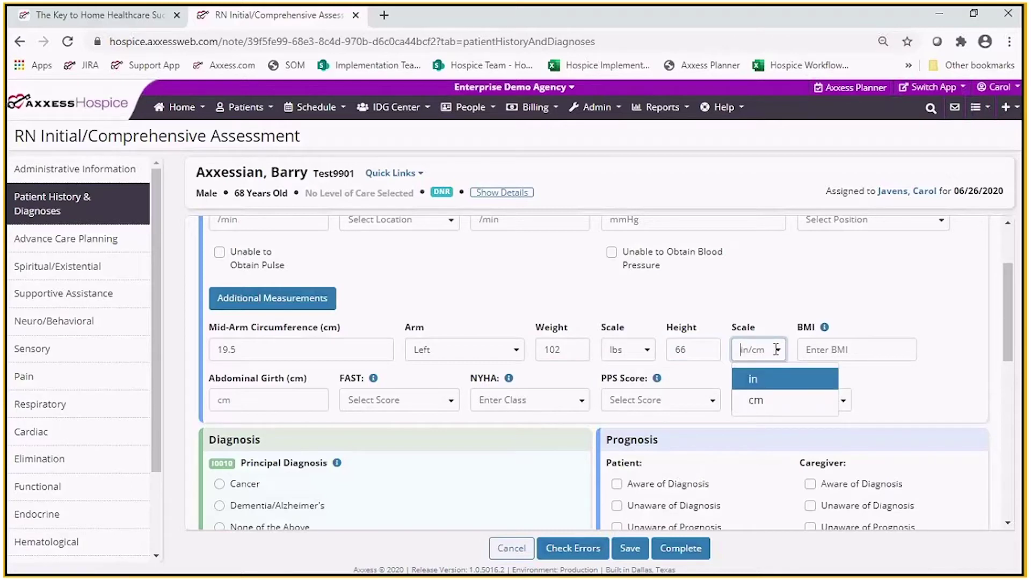
left_click(763, 379)
- Open the NIH calculator linked from the BMI help and compute the BMI for 5 feet 6 inches and 102 pounds
left_click(814, 349)
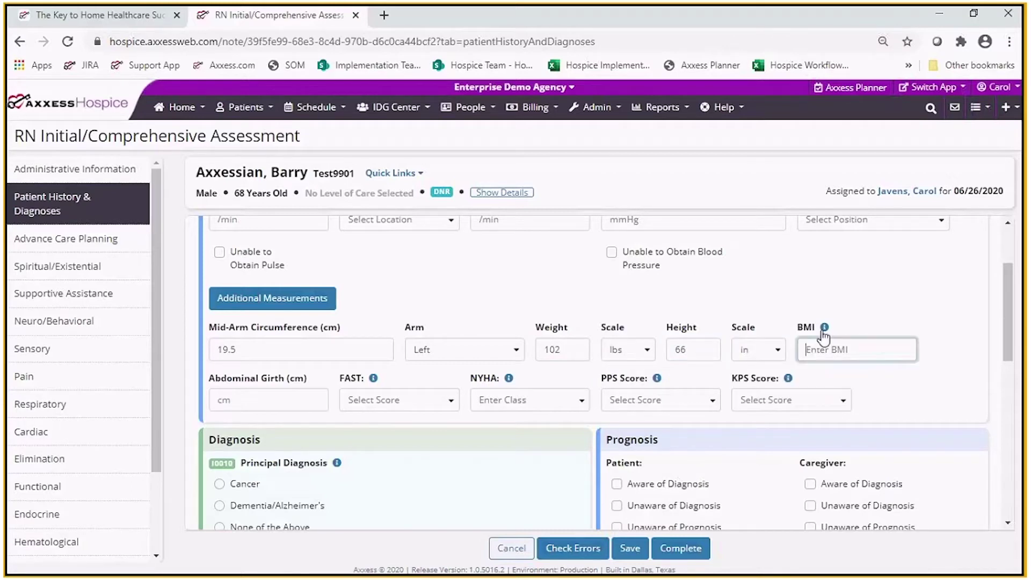
left_click(825, 328)
left_click(825, 327)
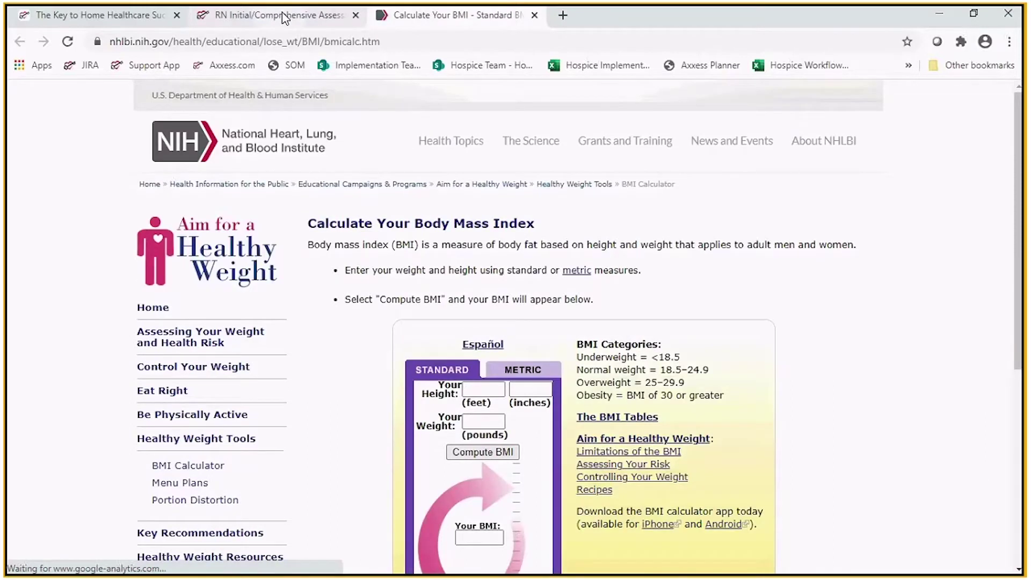
left_click(285, 18)
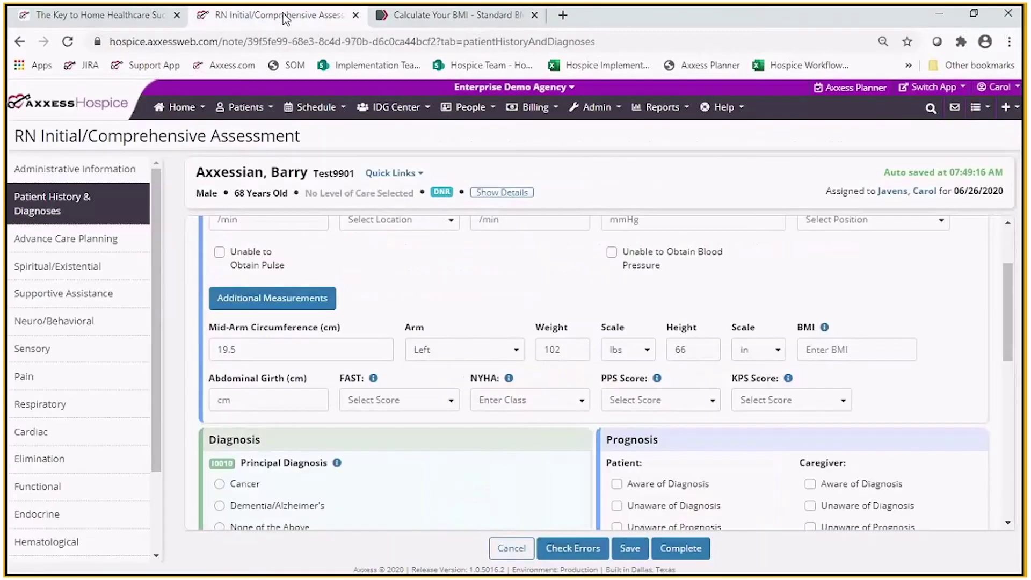
left_click(430, 16)
left_click(491, 387)
type("5")
key("Tab")
type("6")
key("Tab")
type("102")
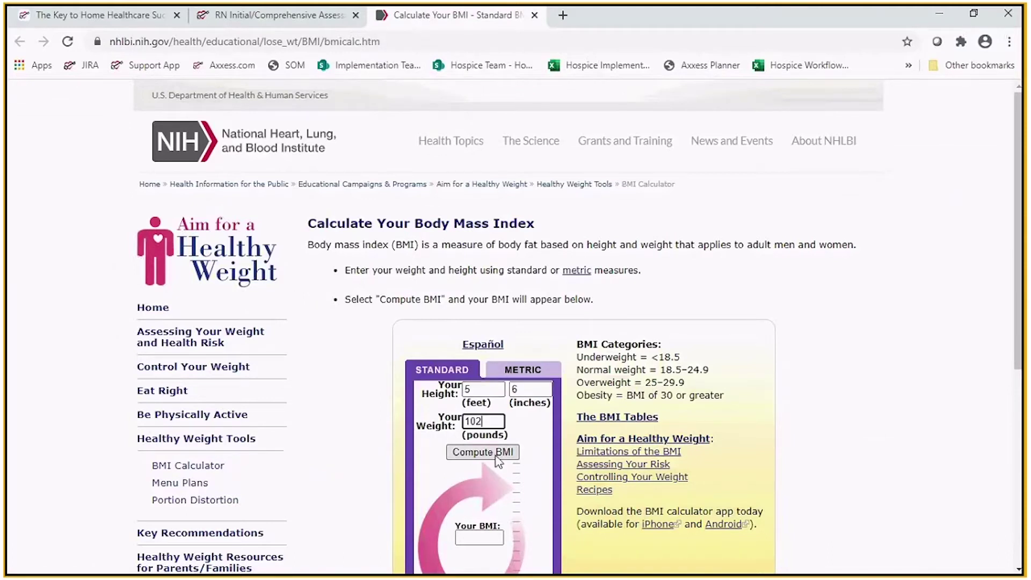
left_click(497, 453)
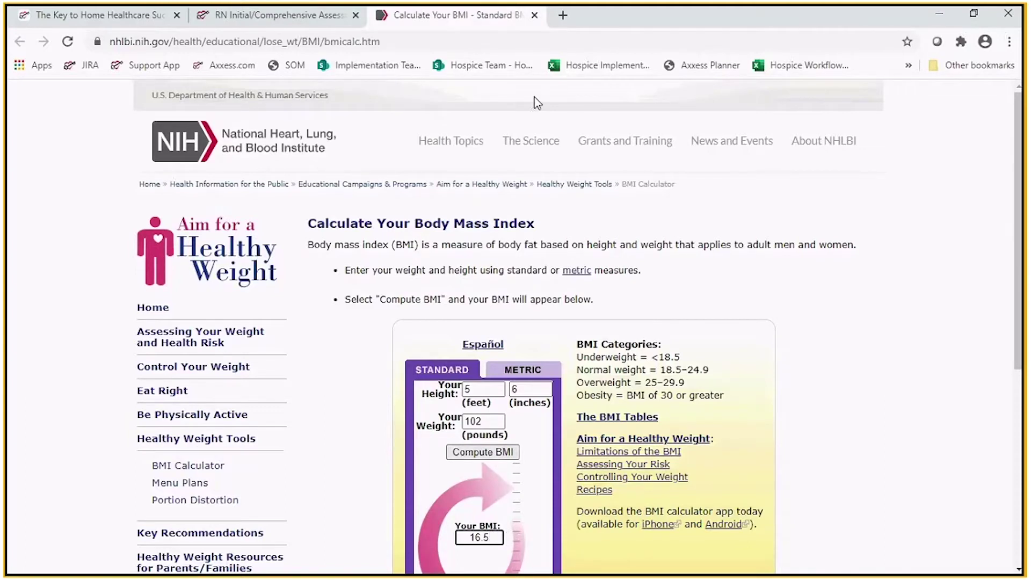
- Close the BMI calculator page and enter a BMI of 16.5 and an abdominal girth of 83 cm
left_click(534, 15)
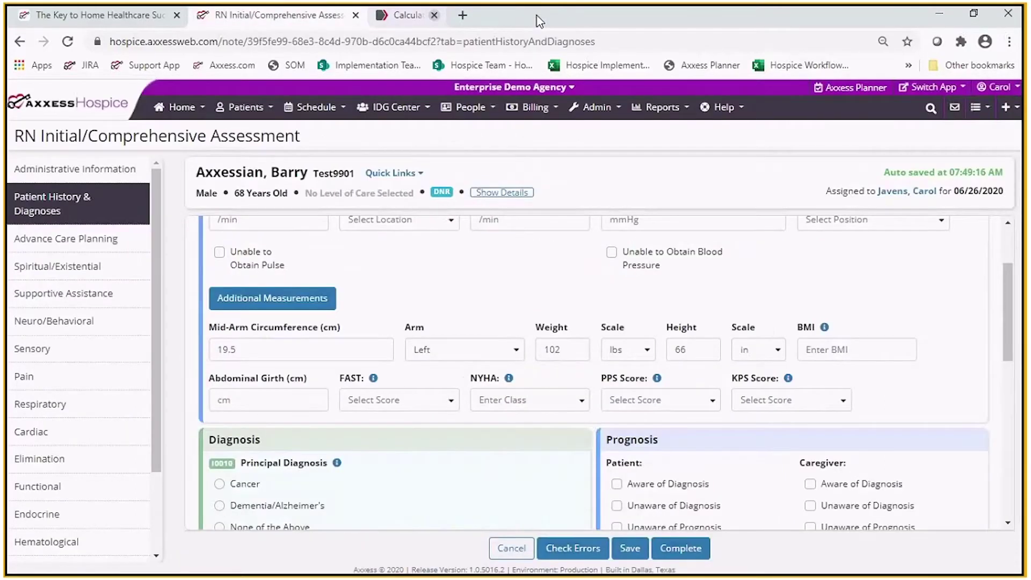
left_click(846, 349)
type("16.5")
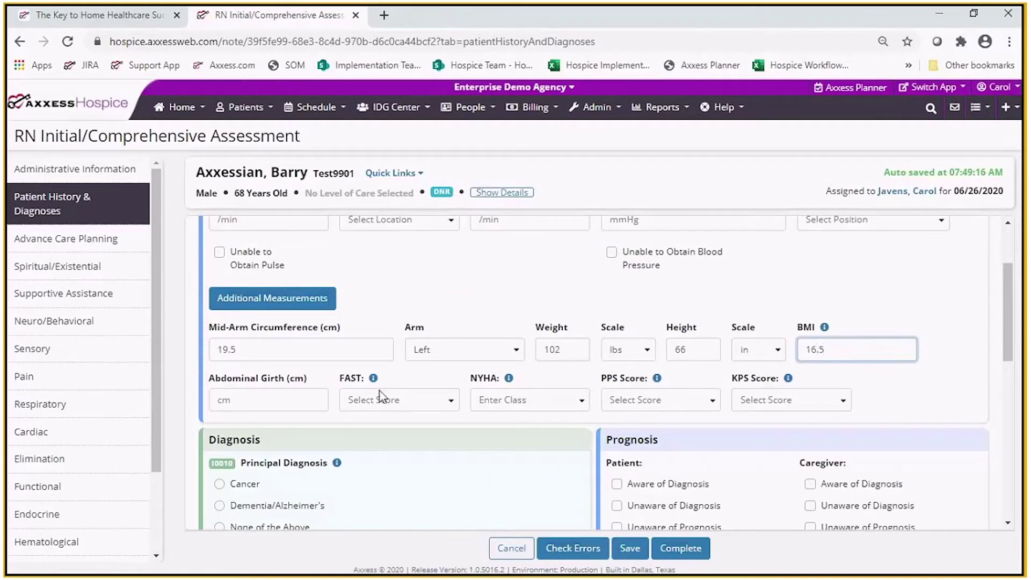
left_click(313, 398)
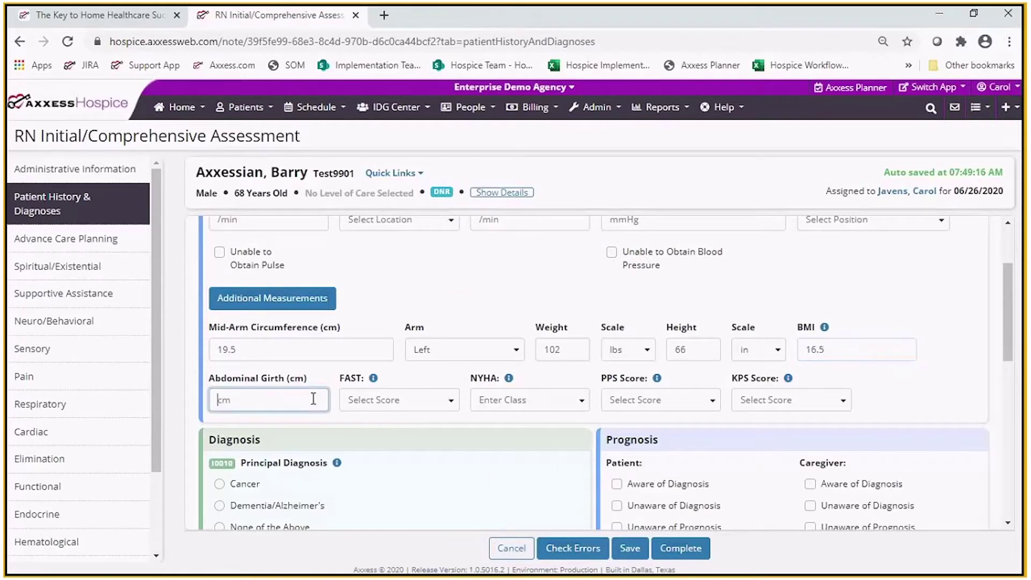
type("83")
- Consult the guidance for the FAST, NYHA, PPS and KPS scales
left_click(373, 380)
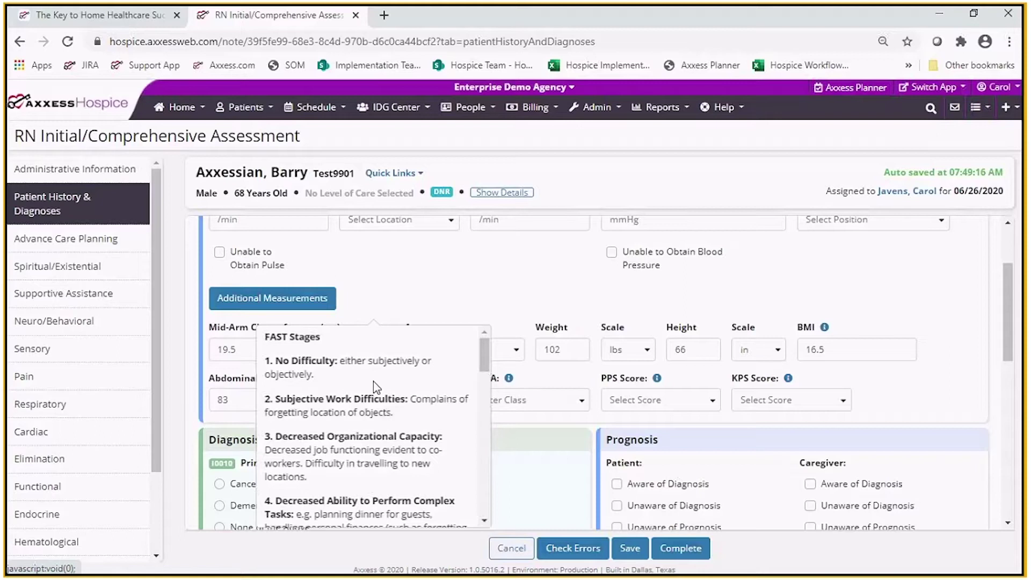
left_click(463, 298)
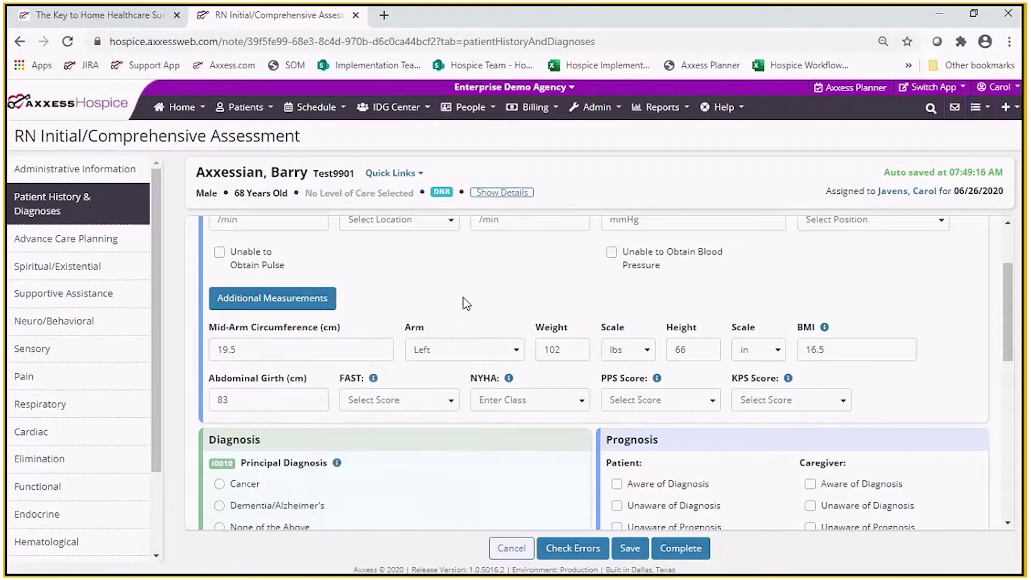
left_click(508, 379)
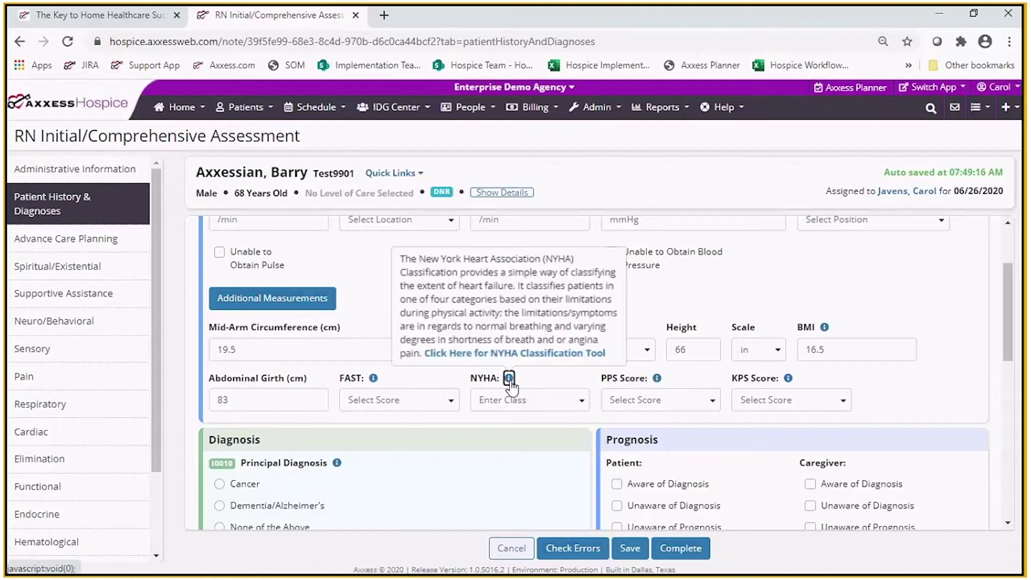
left_click(657, 378)
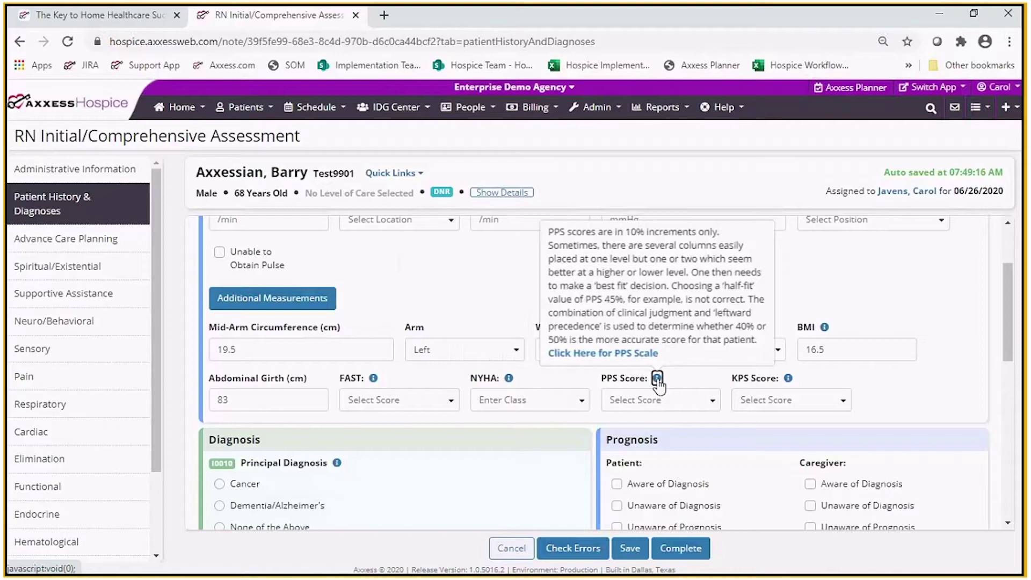
left_click(788, 379)
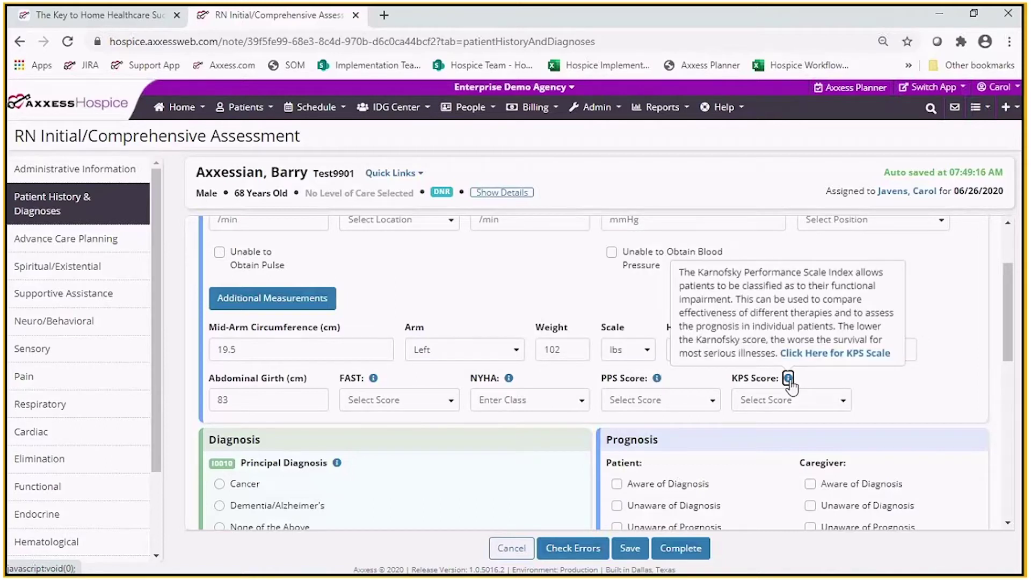
- Set both the KPS Score and the PPS Score to 50%
left_click_drag(1008, 353, 1012, 385)
left_click(784, 316)
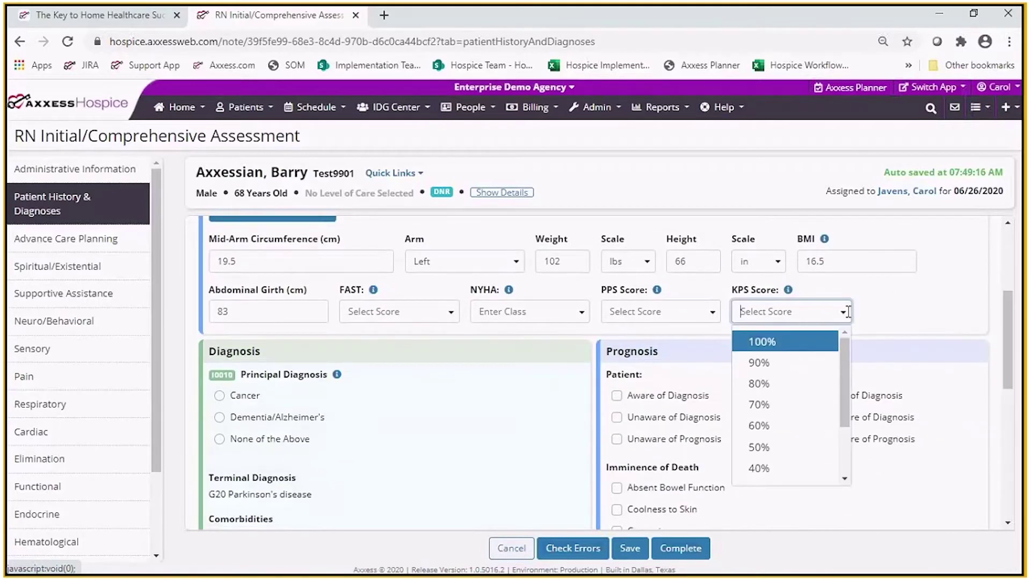
left_click(772, 447)
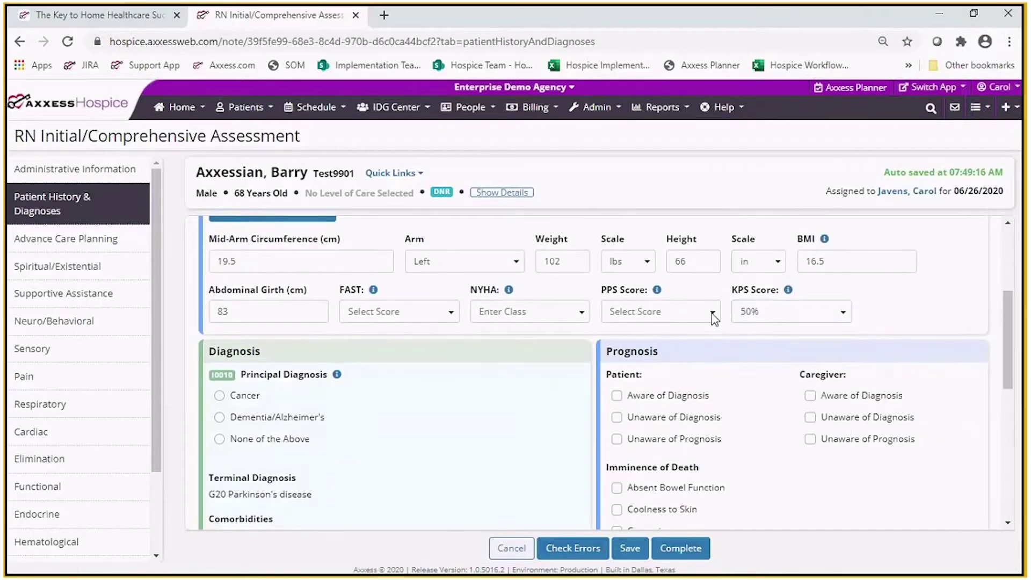
left_click(712, 314)
left_click(631, 447)
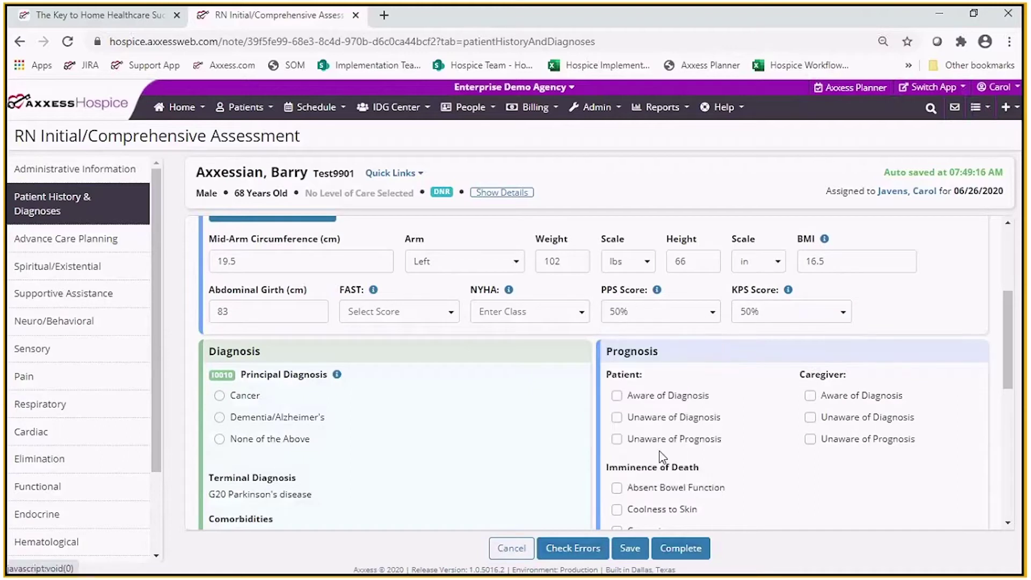
- Set the NYHA class to I, no limitation, and the FAST score to 6a
left_click(583, 317)
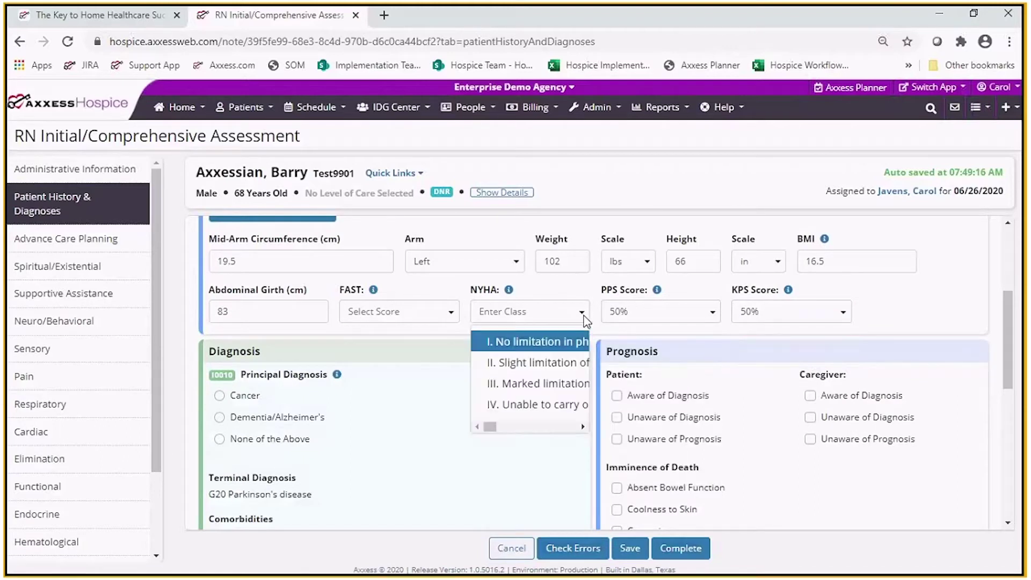
left_click(541, 346)
left_click(451, 313)
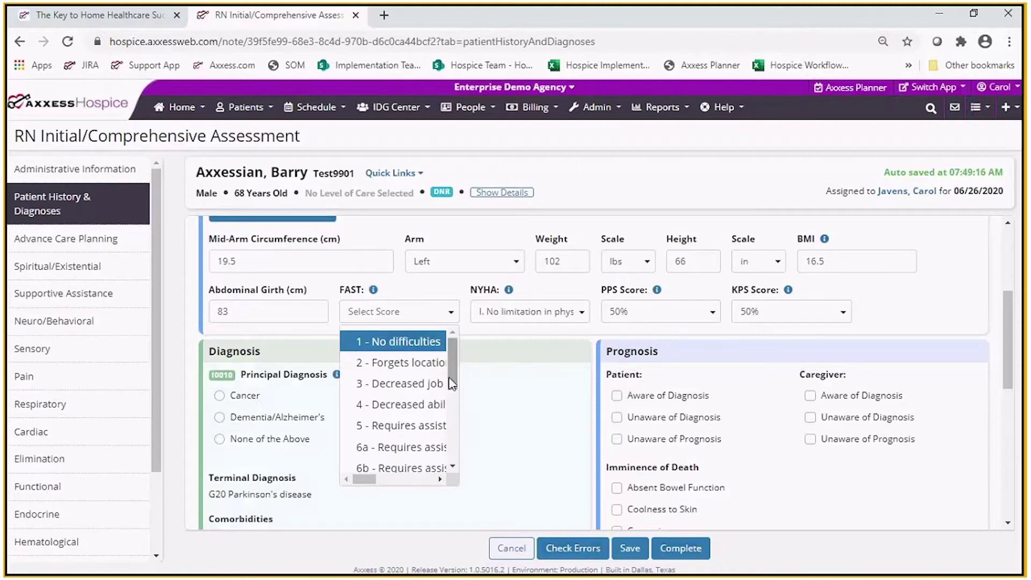
left_click(430, 451)
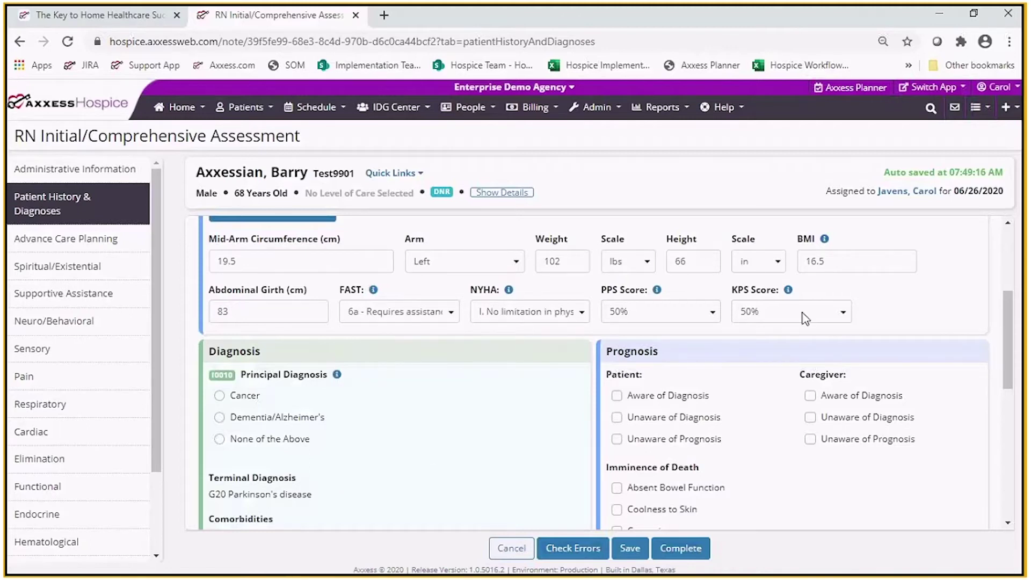
- Set the Principal Diagnosis to None of the Above, and check where comorbidities are added in the patient's clinical information
scroll(1009, 337, "down", 2)
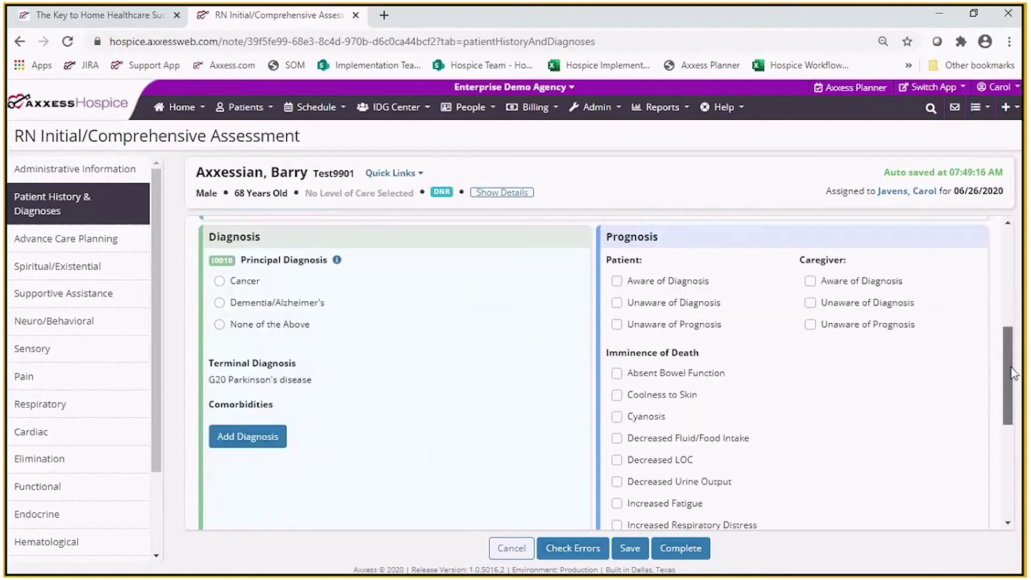
left_click(221, 327)
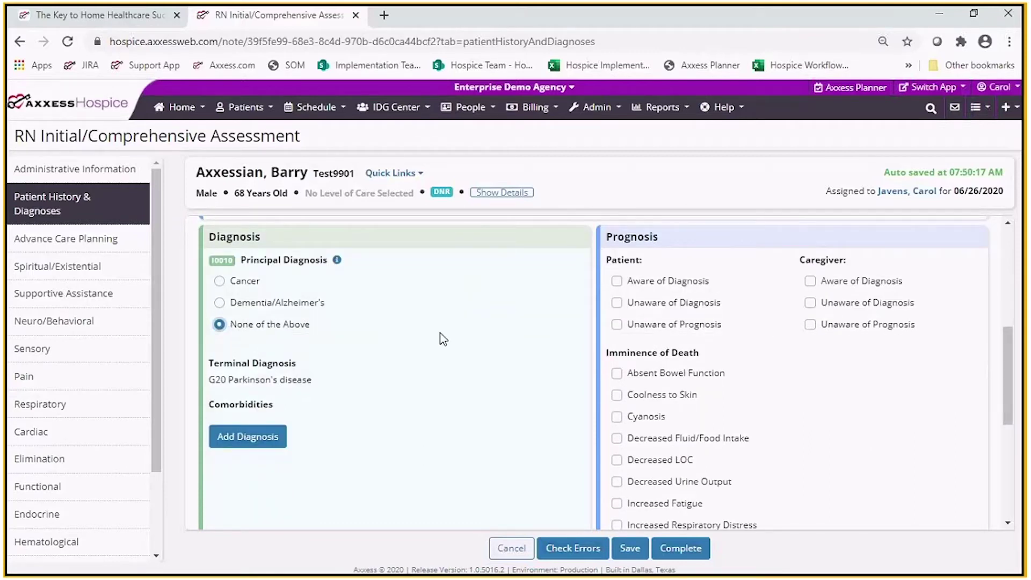
left_click(250, 437)
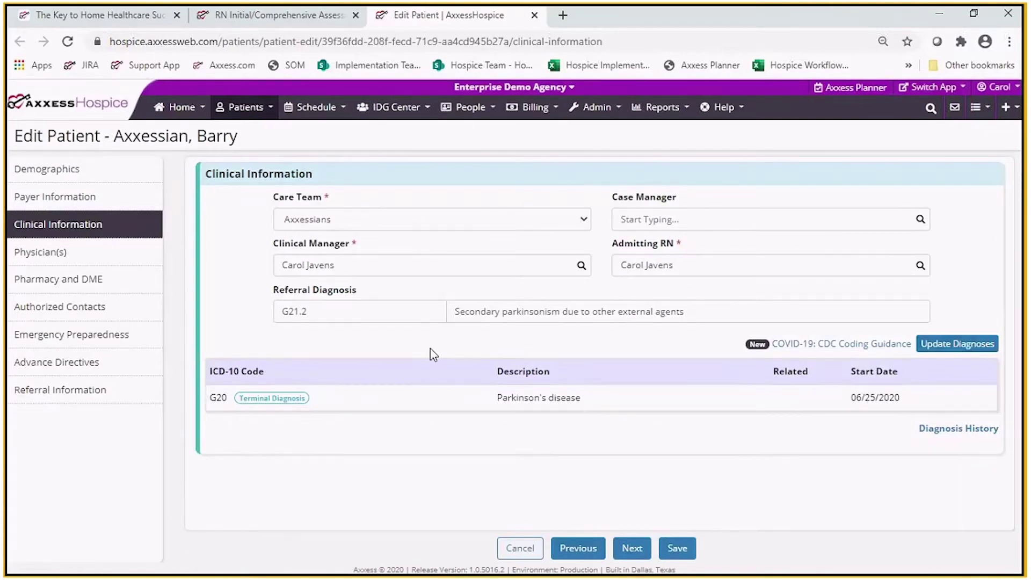
left_click(535, 15)
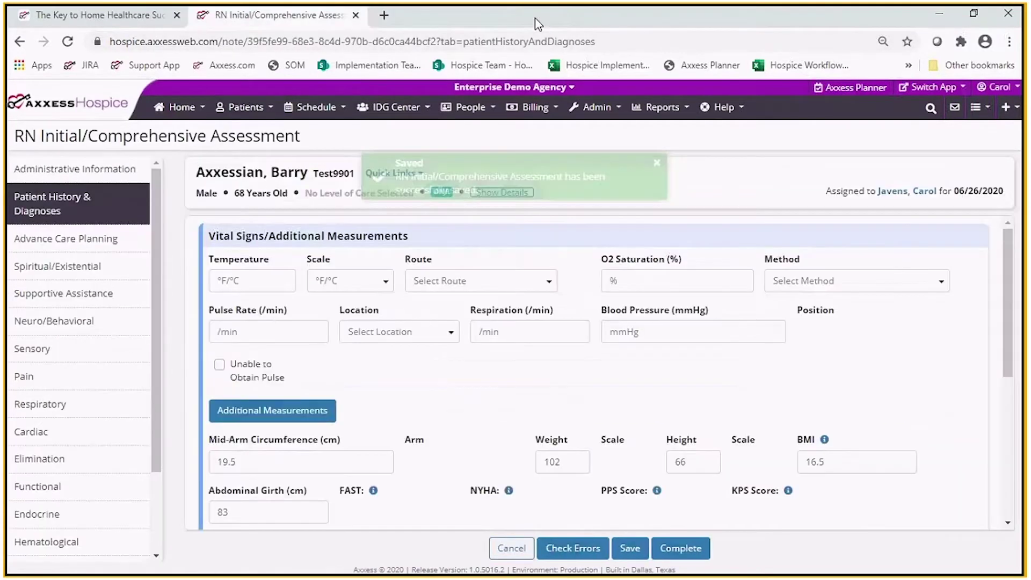
- Open the Advance Care Planning section and answer the F2000A CPR preference question with Yes, and discussion occurred
left_click_drag(1003, 288, 996, 393)
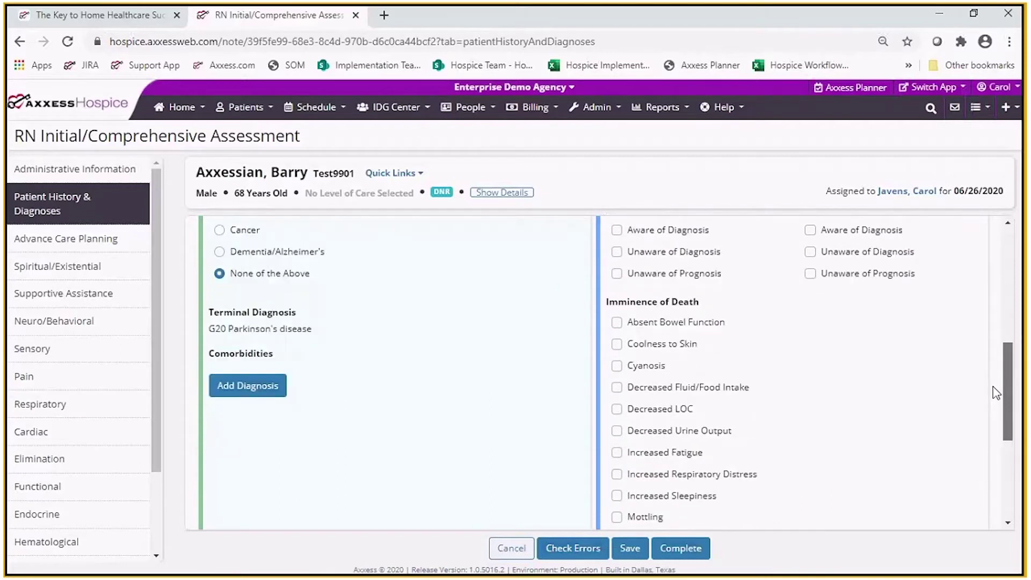
left_click_drag(995, 393, 991, 487)
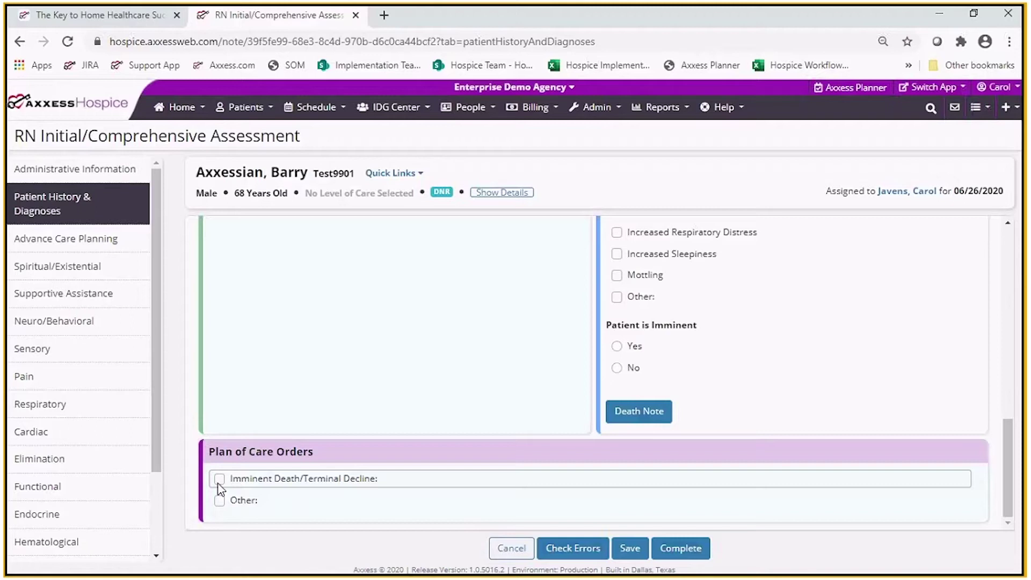
left_click(121, 244)
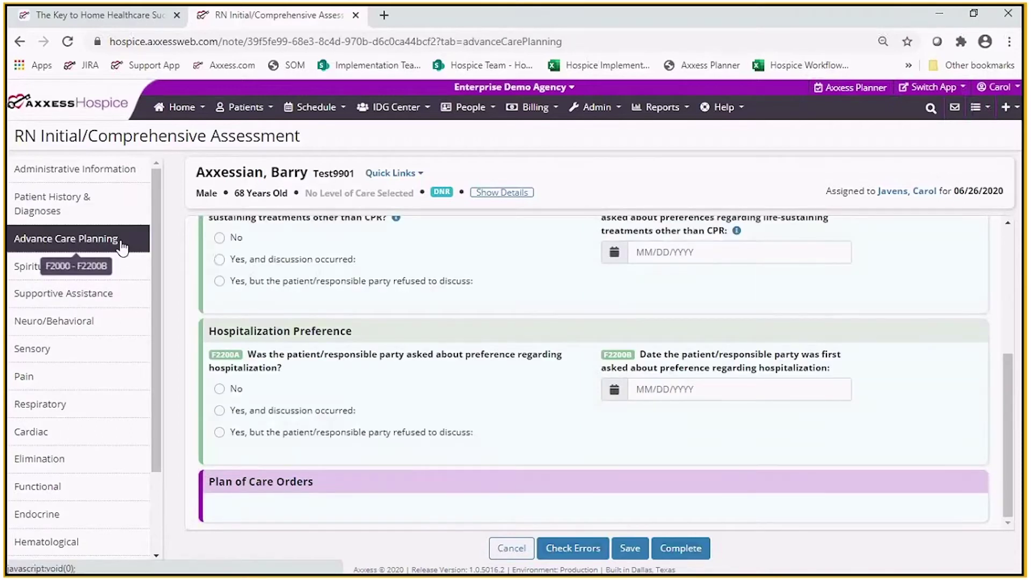
scroll(1004, 352, "up", 1)
scroll(995, 313, "up", 2)
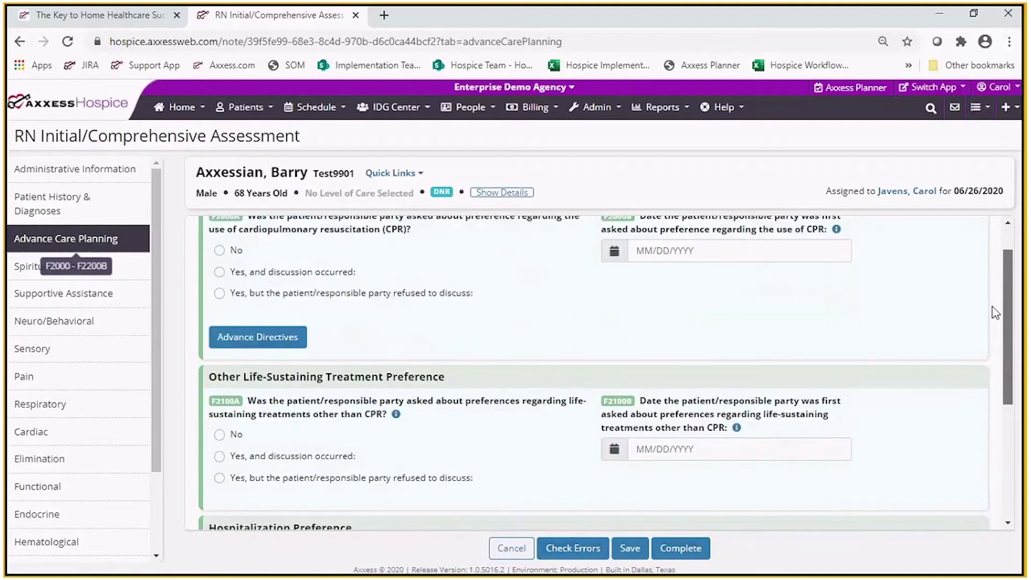
scroll(995, 313, "up", 1)
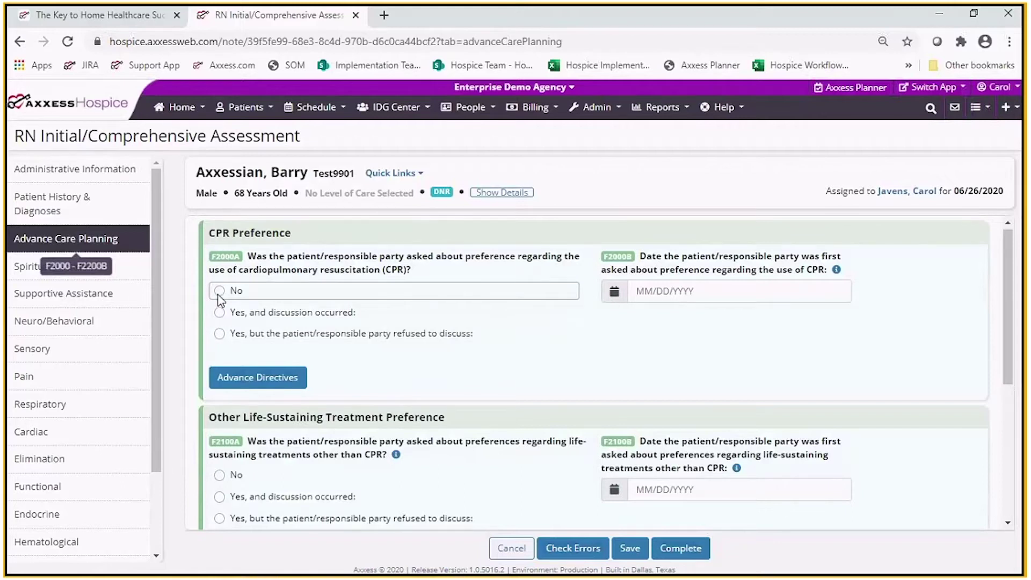
left_click(218, 314)
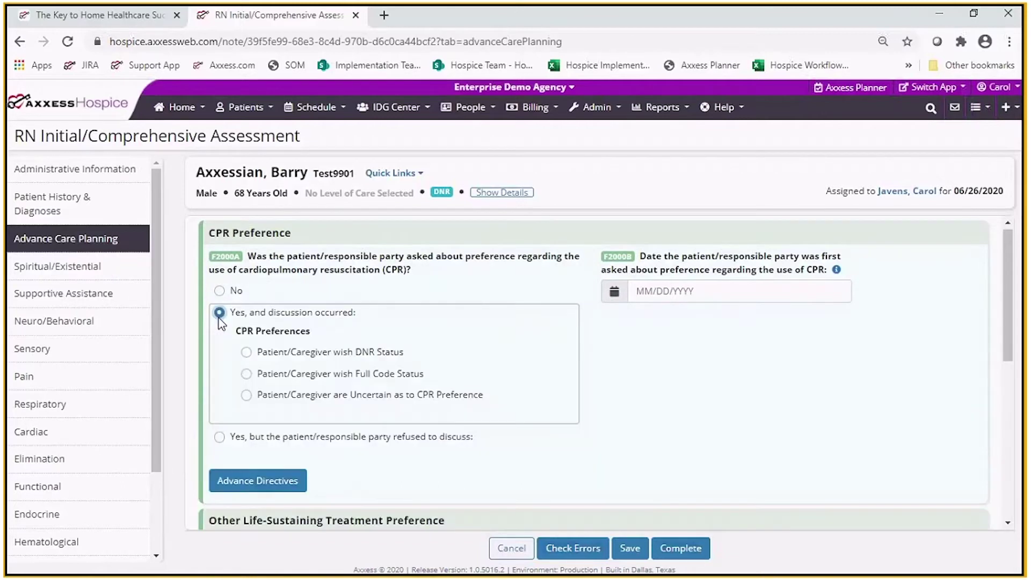
- Record in CPR Preference that discussion occurred with Patient/Caregiver wish DNR Status, and set the F2000B date to 06/26/2020
left_click(220, 437)
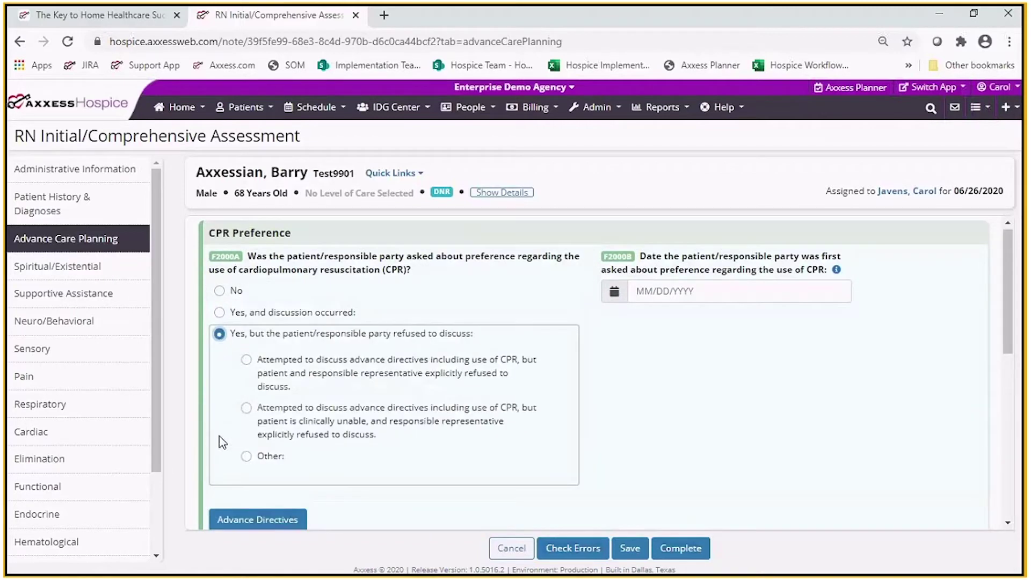
left_click(220, 313)
left_click(246, 351)
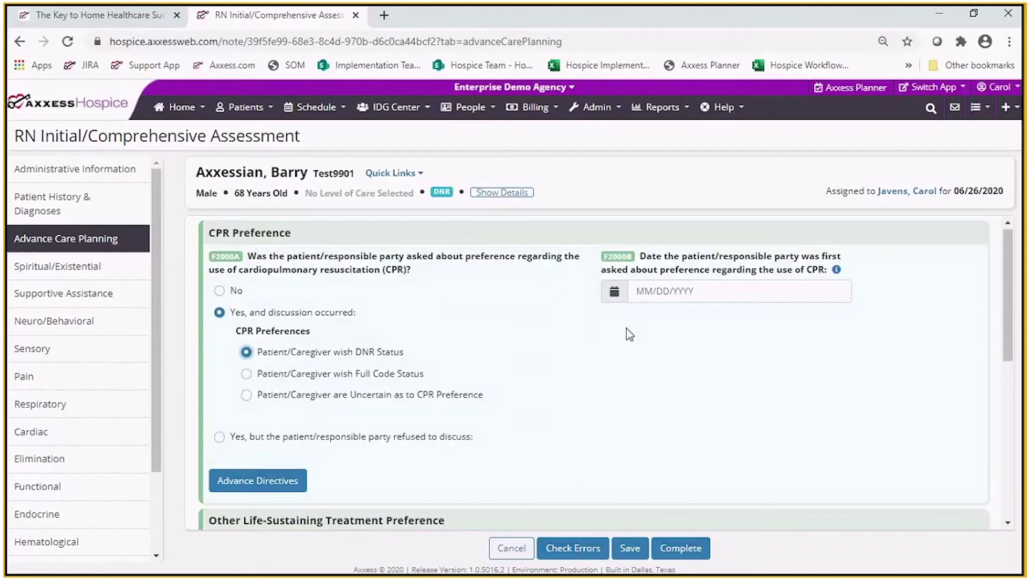
left_click(668, 291)
left_click(732, 220)
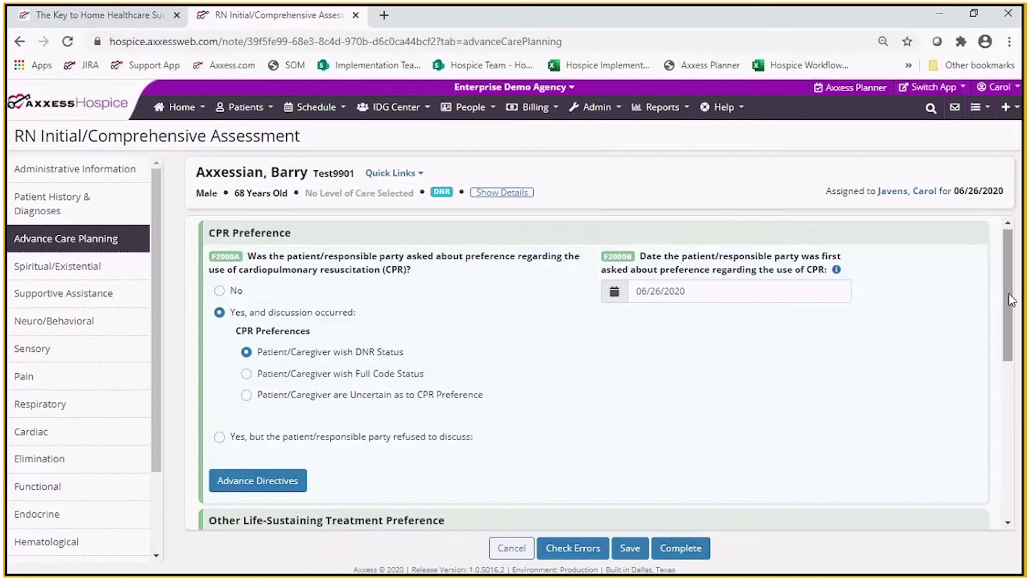
- Open the patient's Advance Directives from the CPR Preference area, review the directive, preference and Funeral Home fields, and return to the assessment
left_click_drag(1007, 301, 1006, 374)
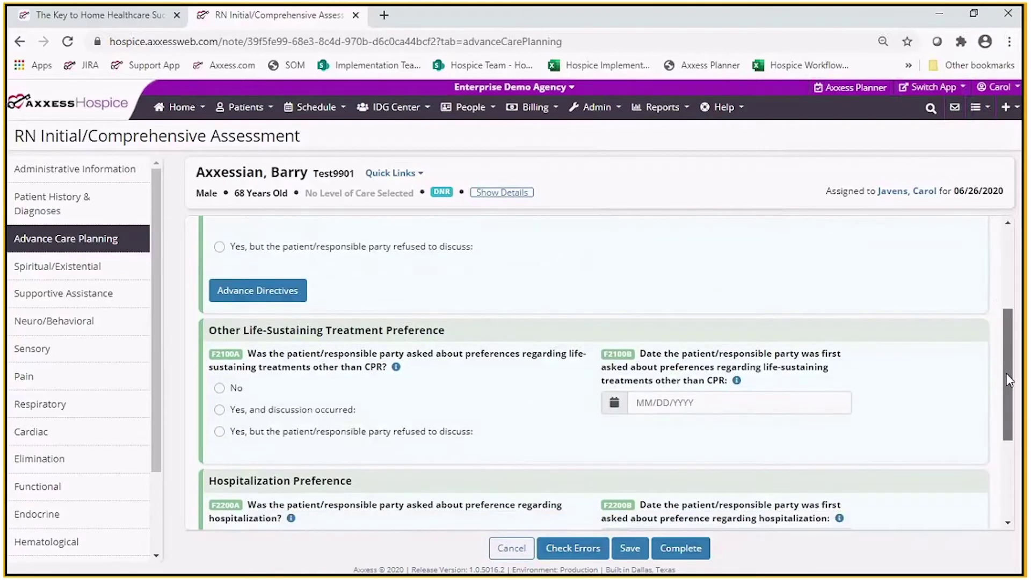
left_click(274, 295)
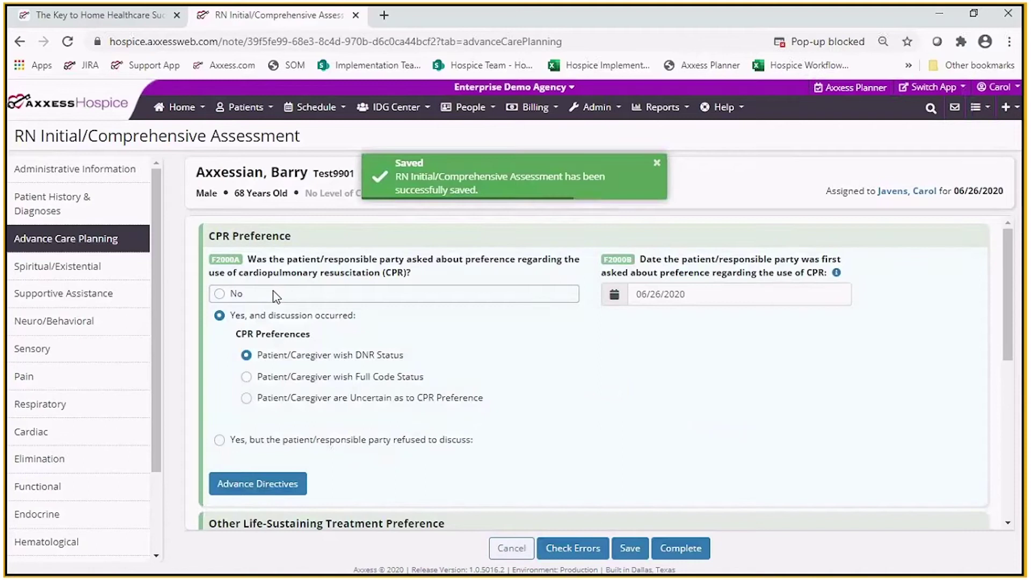
left_click(280, 486)
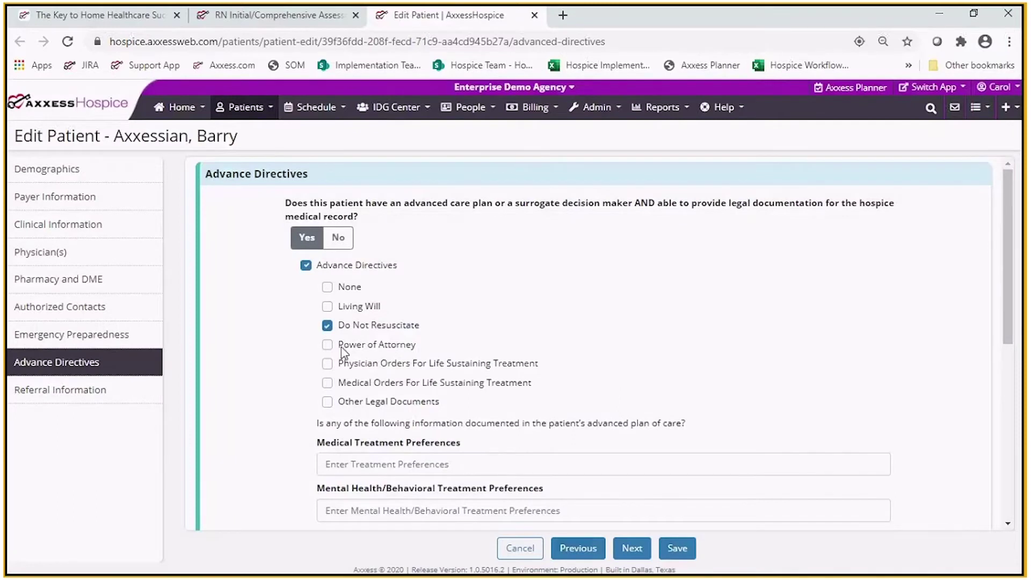
left_click(328, 326)
left_click(328, 326)
left_click_drag(1004, 309, 1004, 491)
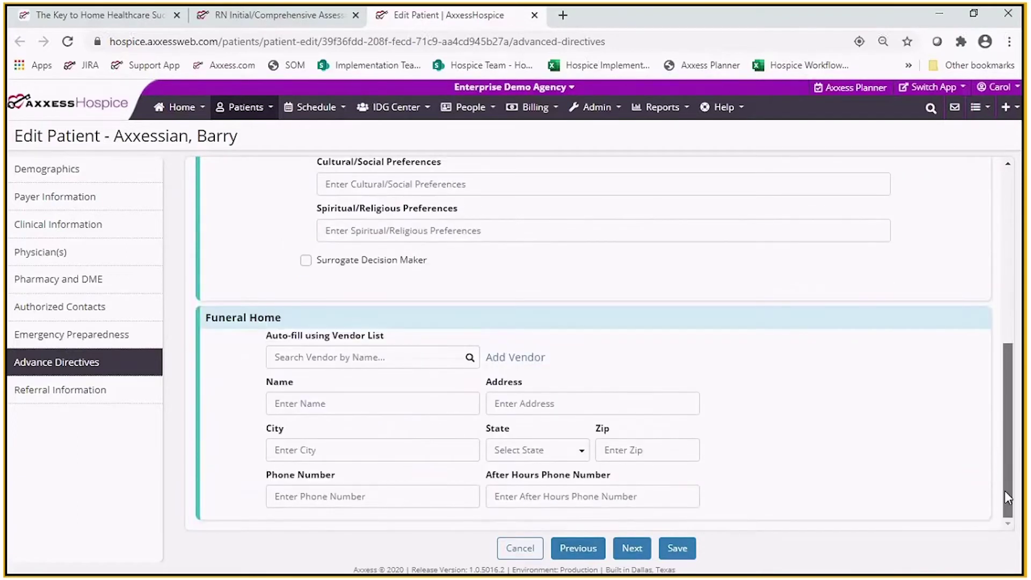
left_click_drag(1007, 517, 988, 300)
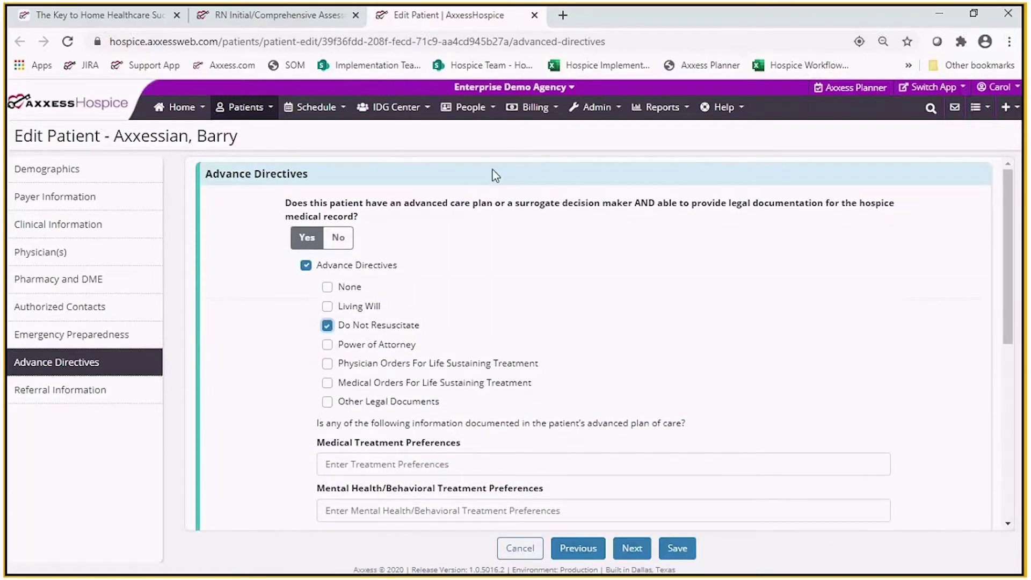
left_click(534, 15)
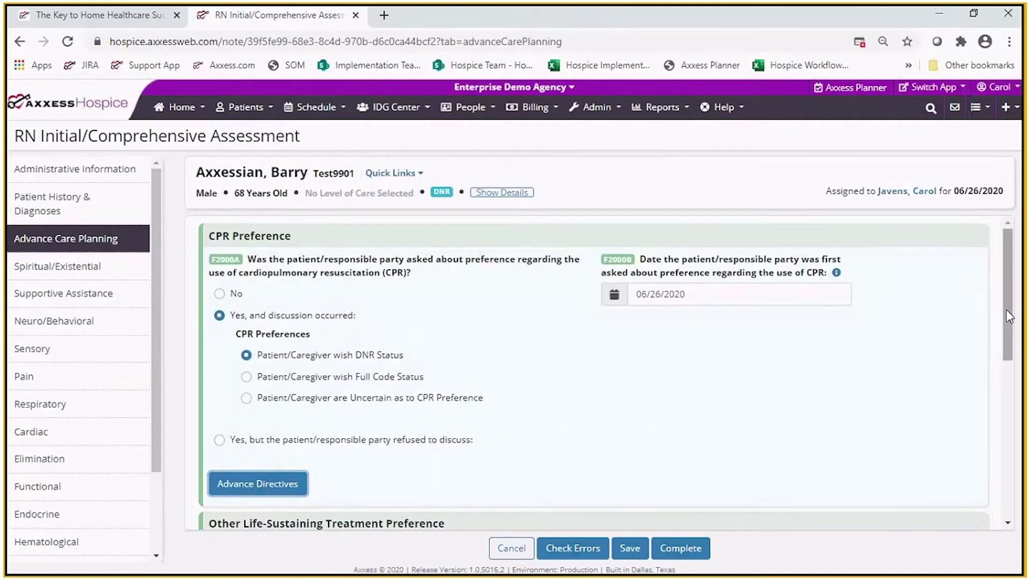
- Answer the F2100A question on other life-sustaining treatment preferences with Yes, and discussion occurred
scroll(1006, 309, "down", 5)
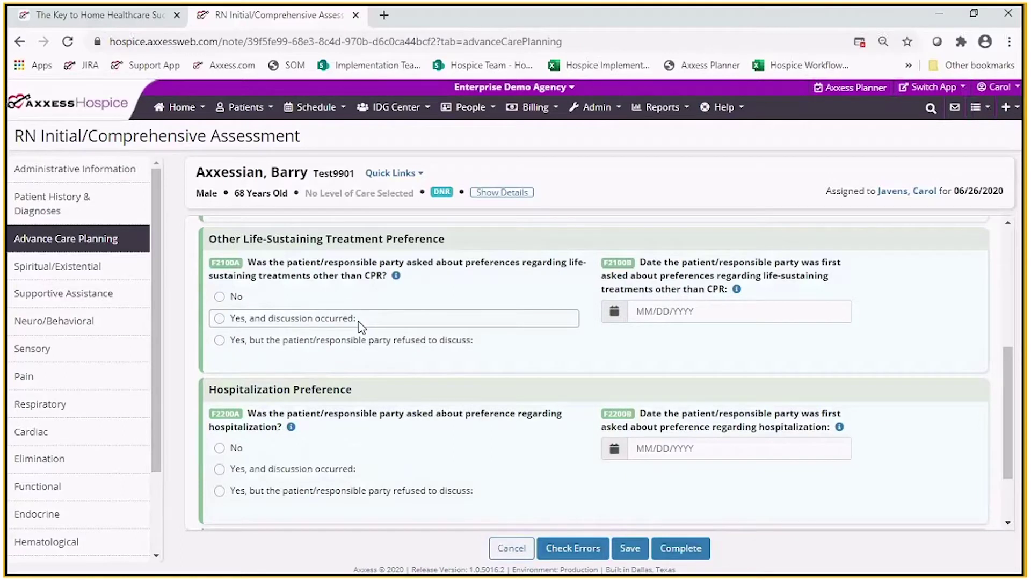
left_click(219, 319)
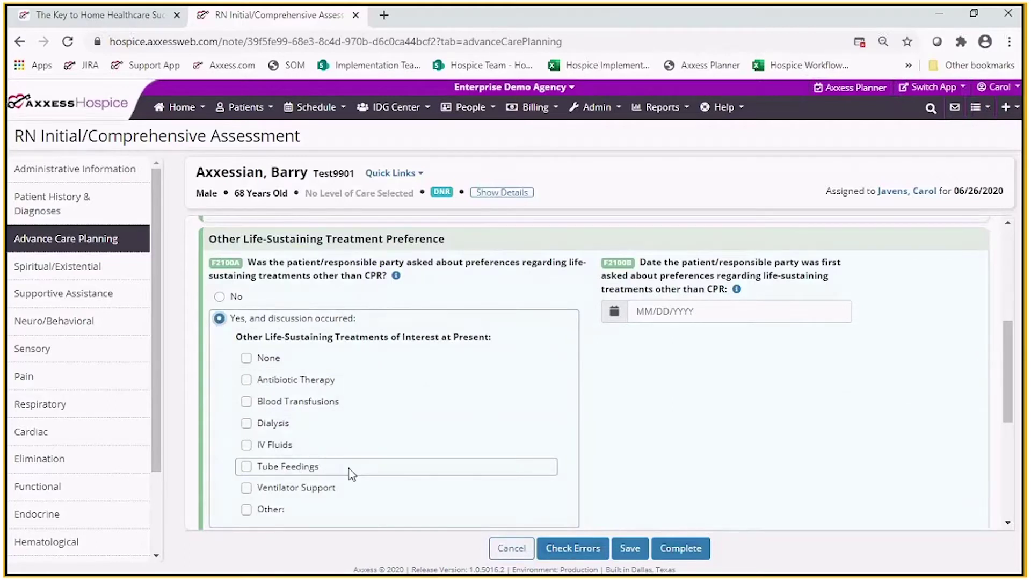
left_click_drag(1008, 362, 1009, 395)
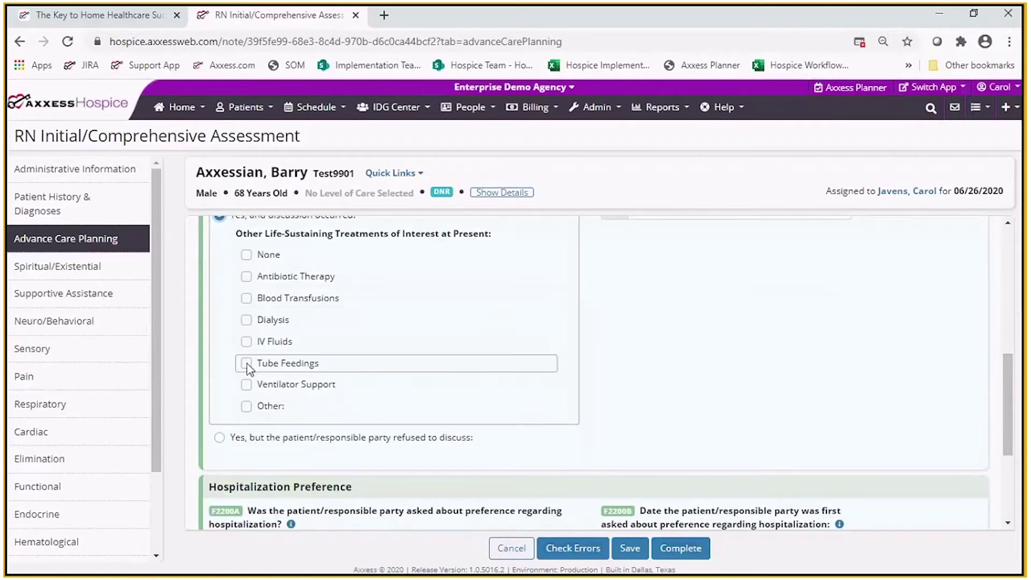
left_click(247, 363)
left_click(247, 341)
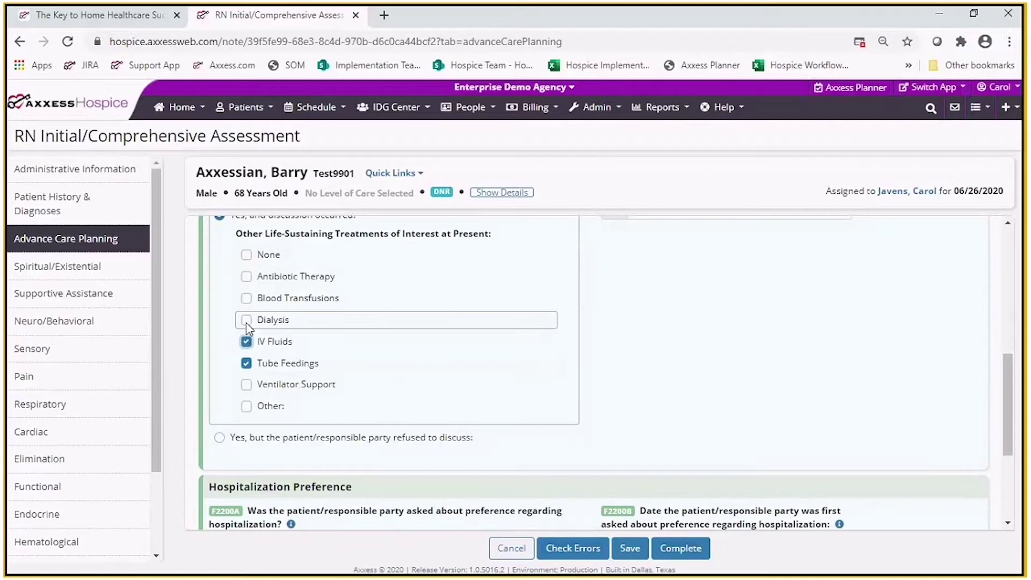
left_click(246, 325)
left_click(246, 341)
left_click(247, 363)
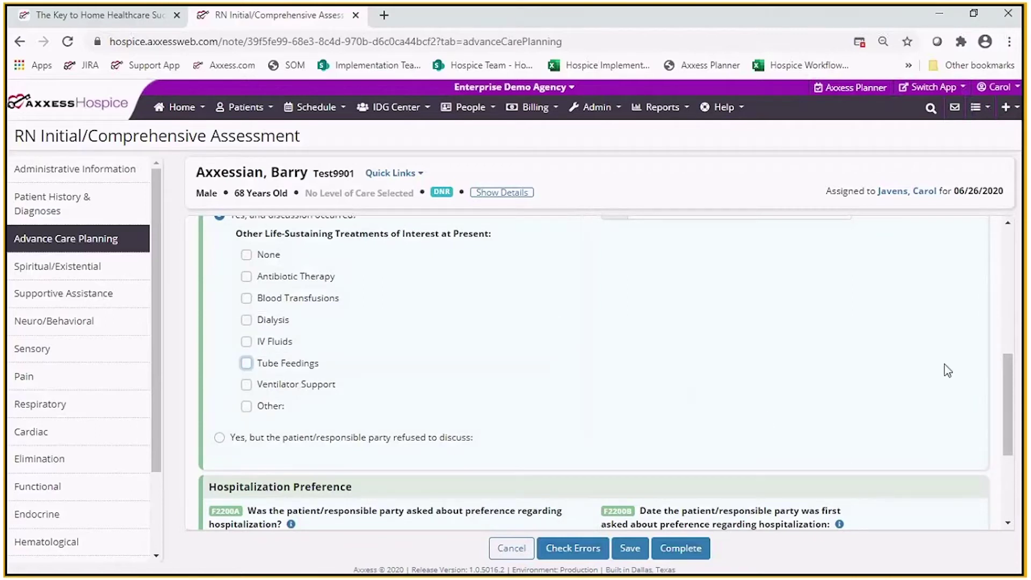
- Mark None under Other Life-Sustaining Treatments of Interest at Present and set the F2100B date to 06/26/2020
left_click(246, 254)
scroll(1005, 363, "up", 2)
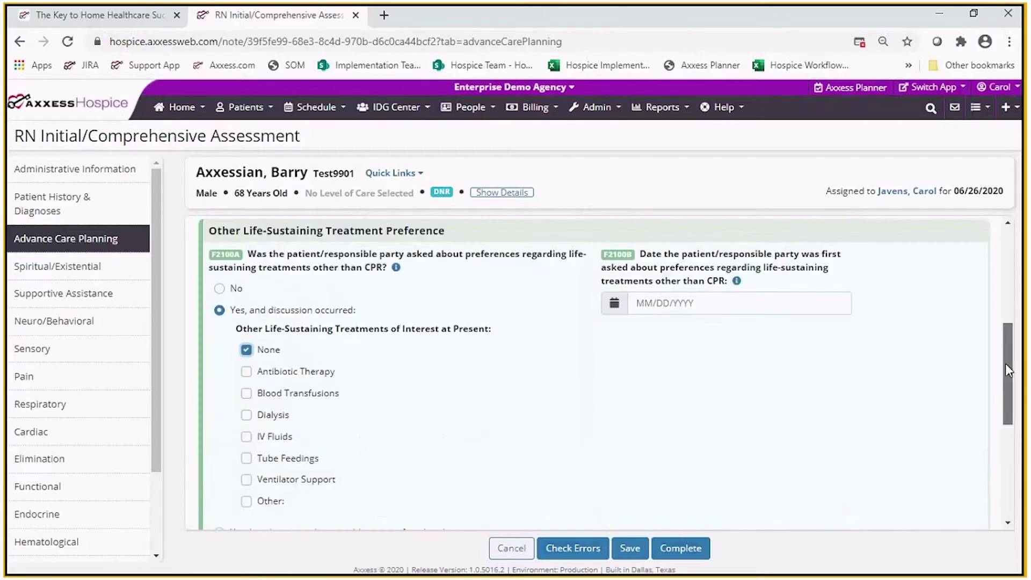
left_click(746, 318)
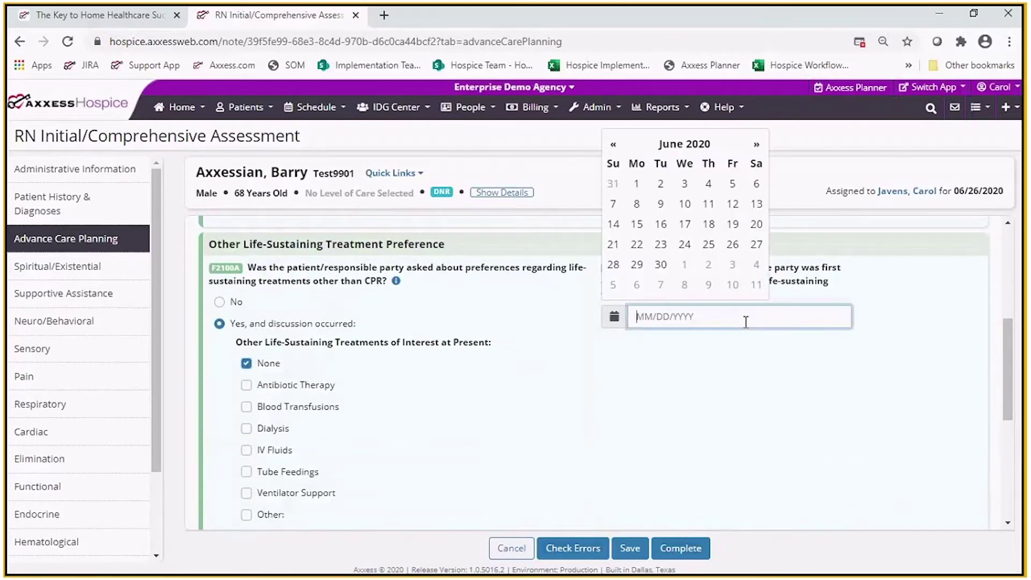
left_click(732, 244)
- Answer the F2200A hospitalization preference question with No
scroll(1014, 358, "down", 1)
left_click_drag(1014, 358, 1019, 453)
left_click(270, 359)
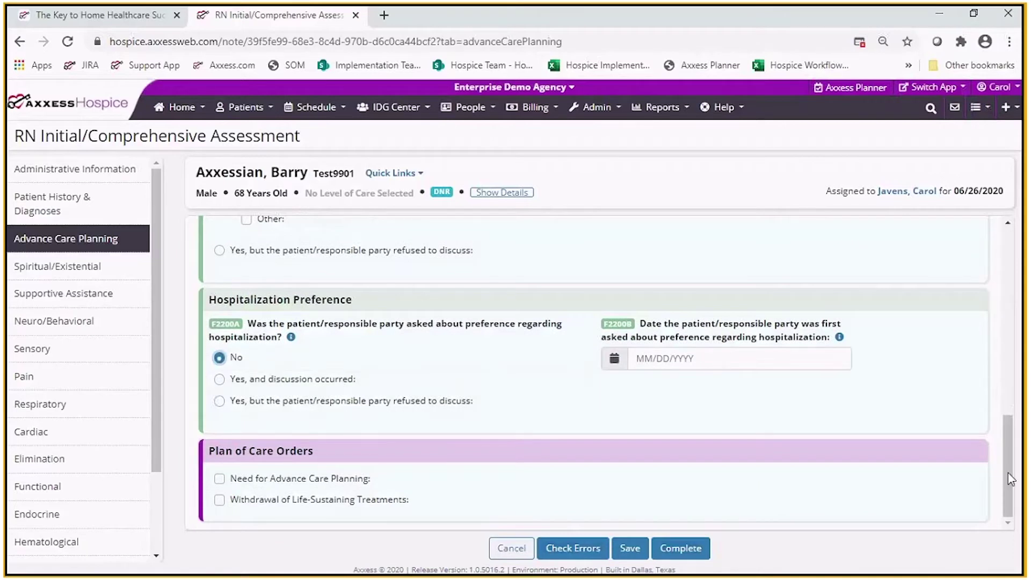
- In the Spiritual/Existential section, record that discussion occurred with no spiritual/existential concerns at present, and set the F3000B date to 06/26/2020
left_click(73, 269)
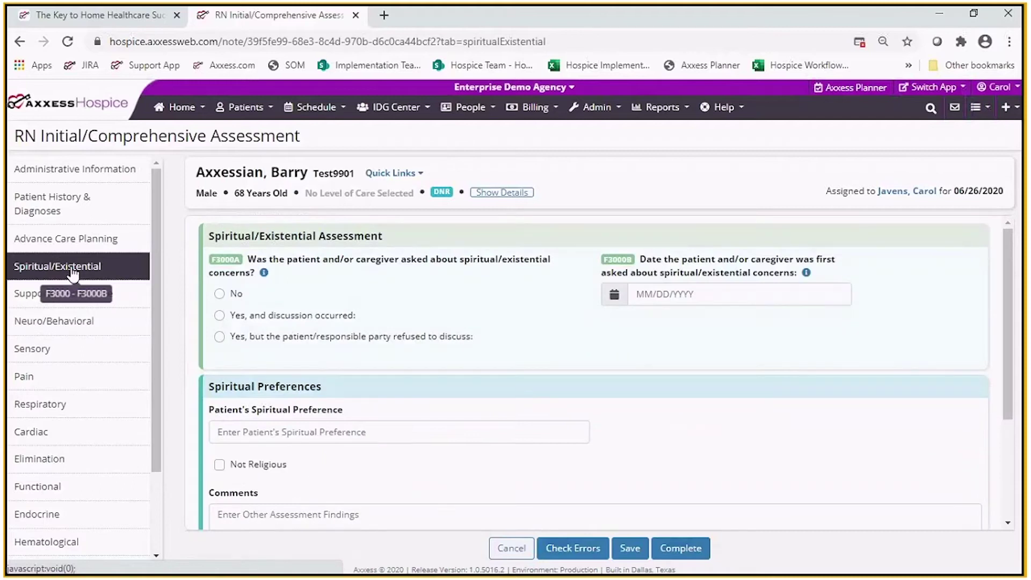
left_click(220, 315)
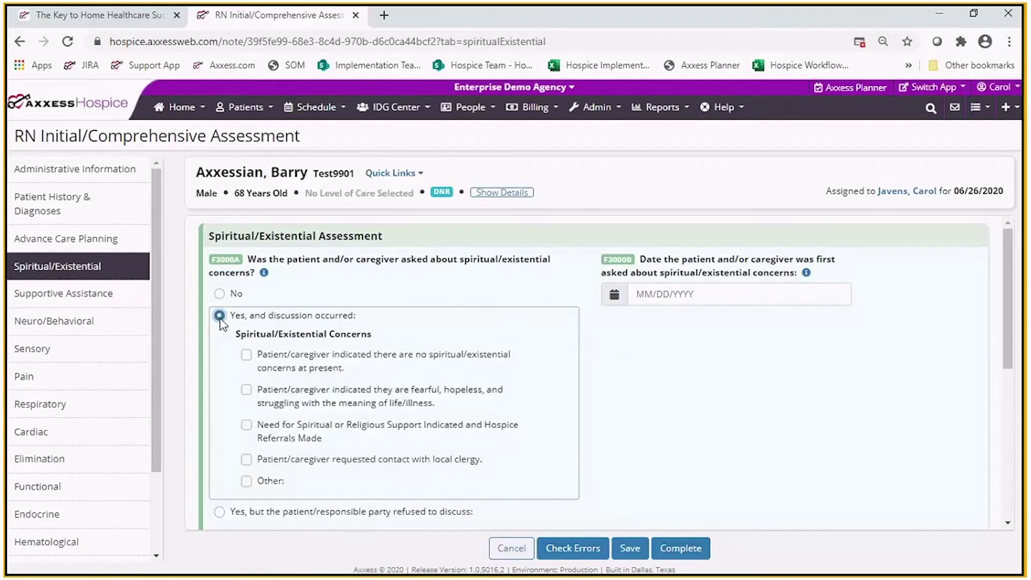
left_click(247, 358)
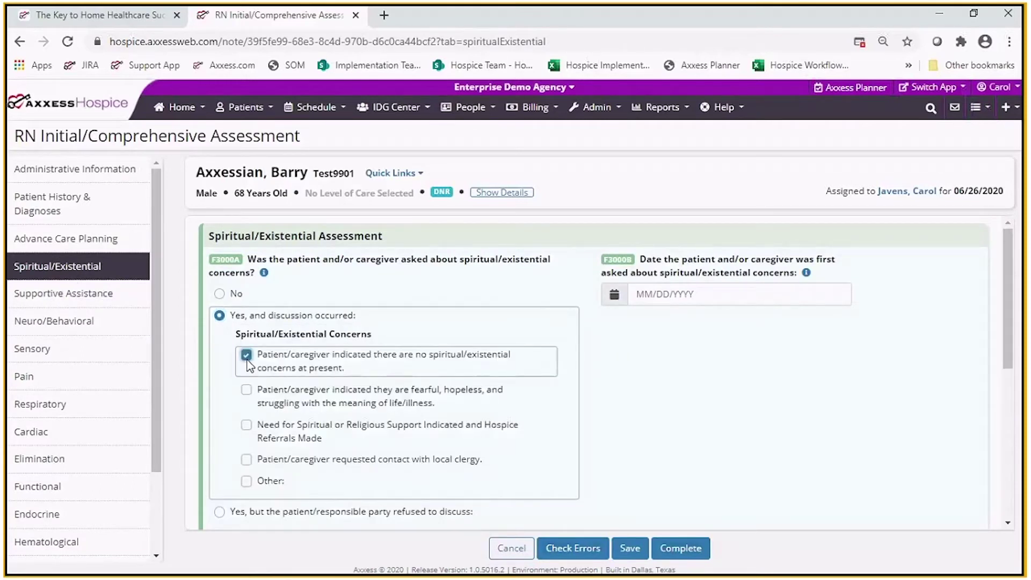
left_click(670, 301)
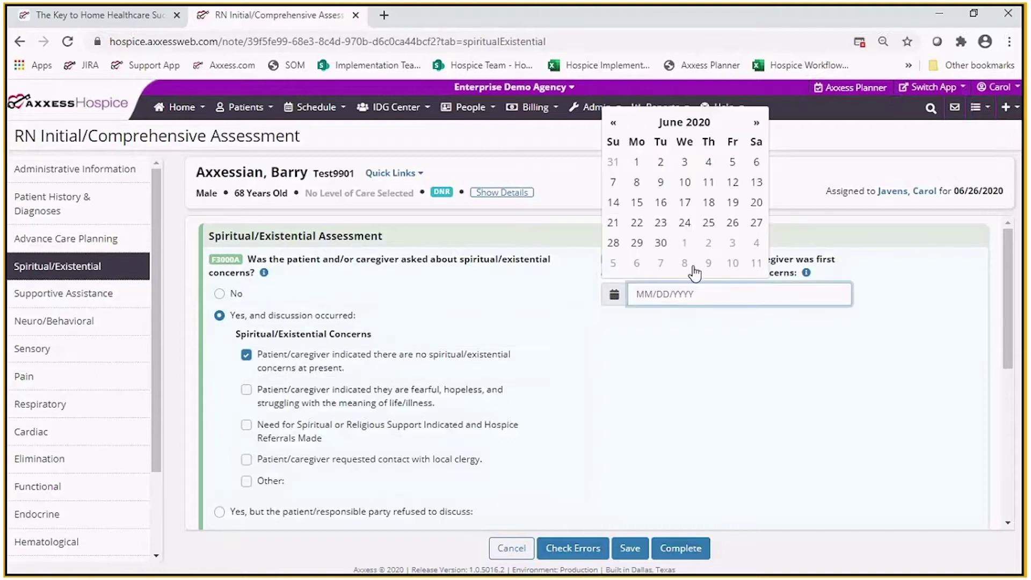
left_click(733, 223)
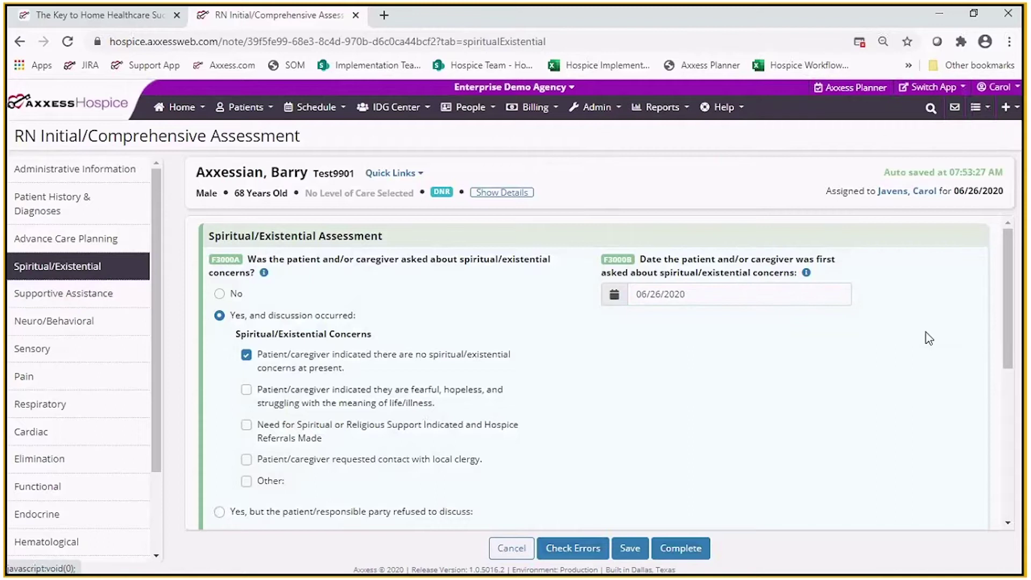
- Review the Spiritual Preferences fields and the Supportive Assistance section's living arrangements, cultural preferences, psychosocial assessment and plan of care orders
left_click_drag(1006, 322, 1020, 460)
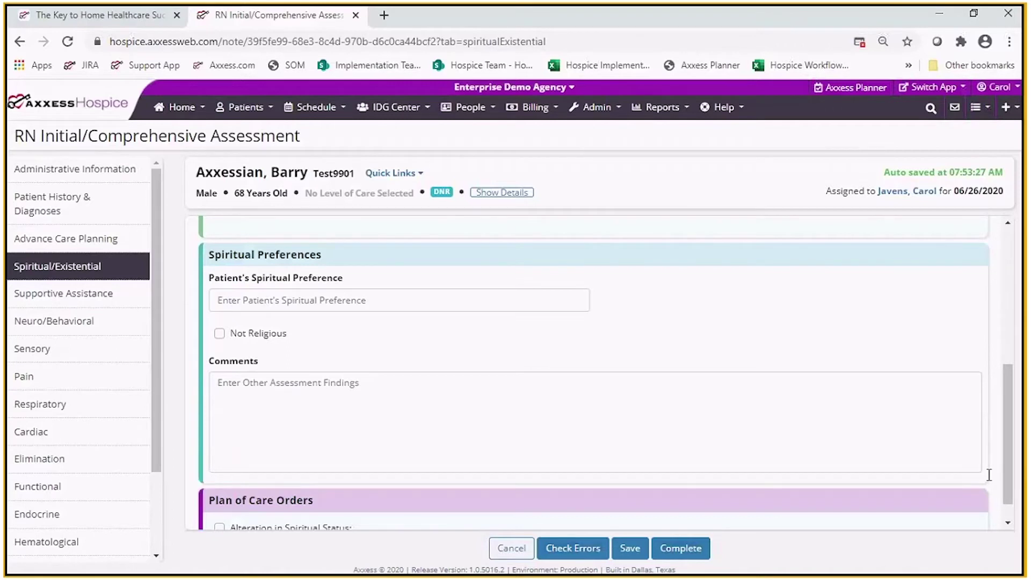
scroll(988, 475, "down", 1)
left_click(114, 296)
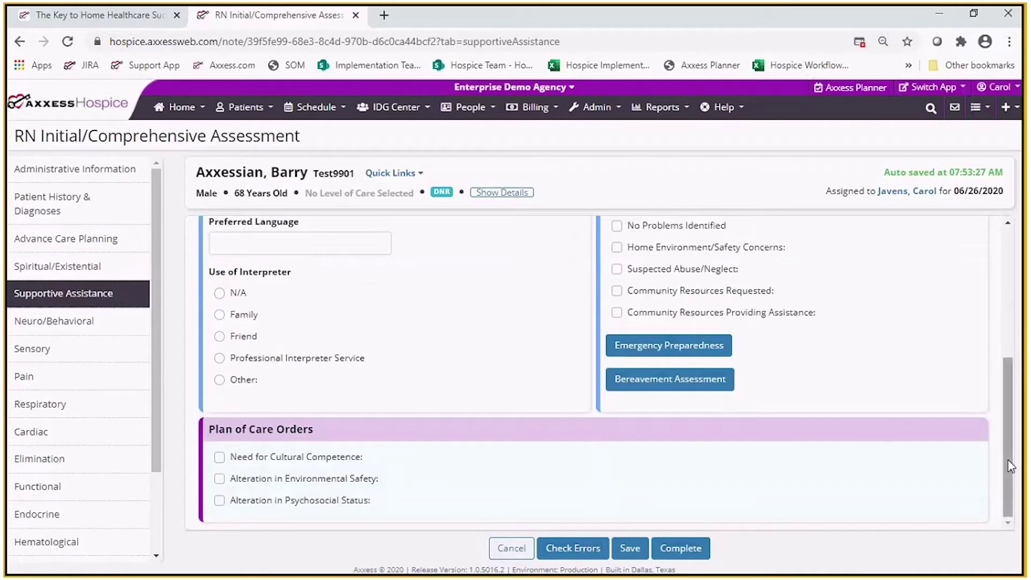
left_click_drag(1007, 459, 1000, 306)
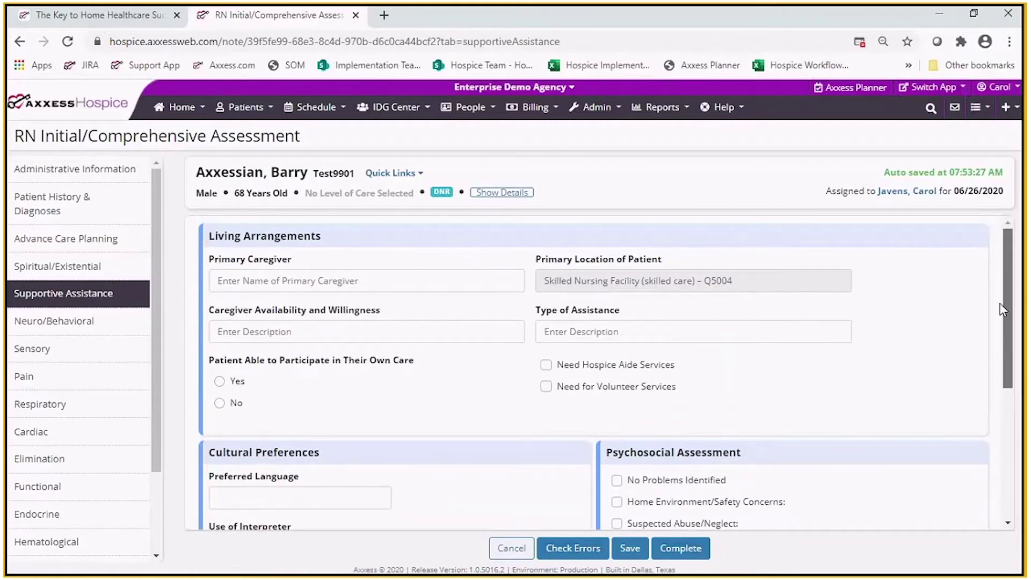
left_click_drag(1002, 310, 1000, 406)
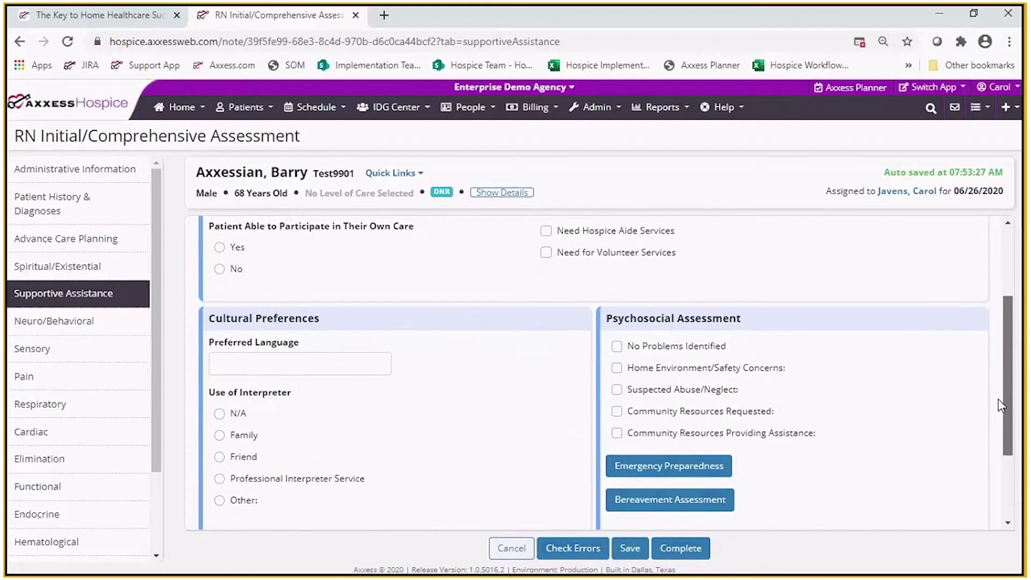
left_click_drag(1000, 406, 1000, 455)
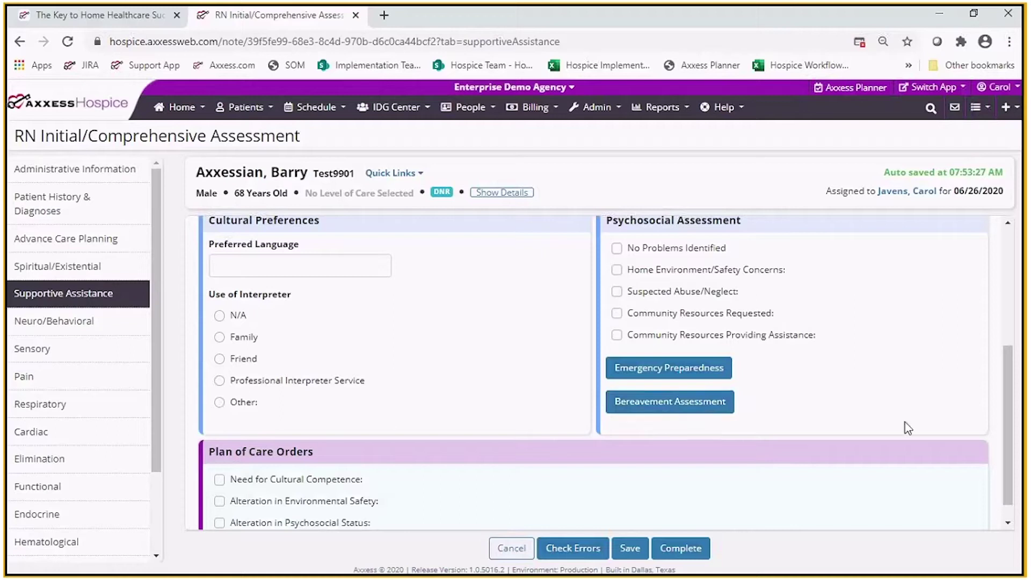
left_click_drag(1001, 417, 1005, 446)
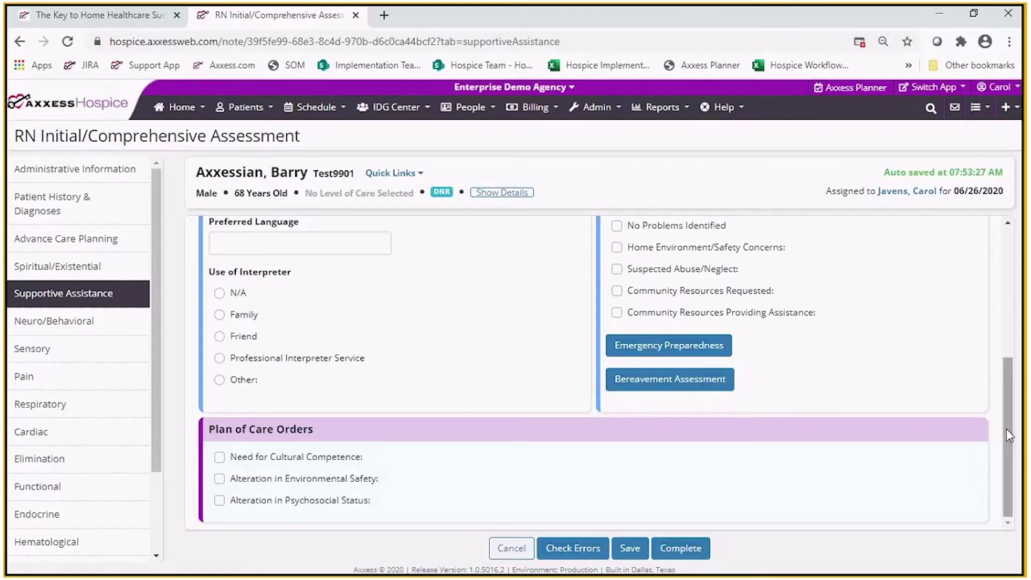
- In the Neuro/Behavioral section, mark the patient as oriented to Person and Place and enter 12-14 hours of sleep per day
left_click(95, 331)
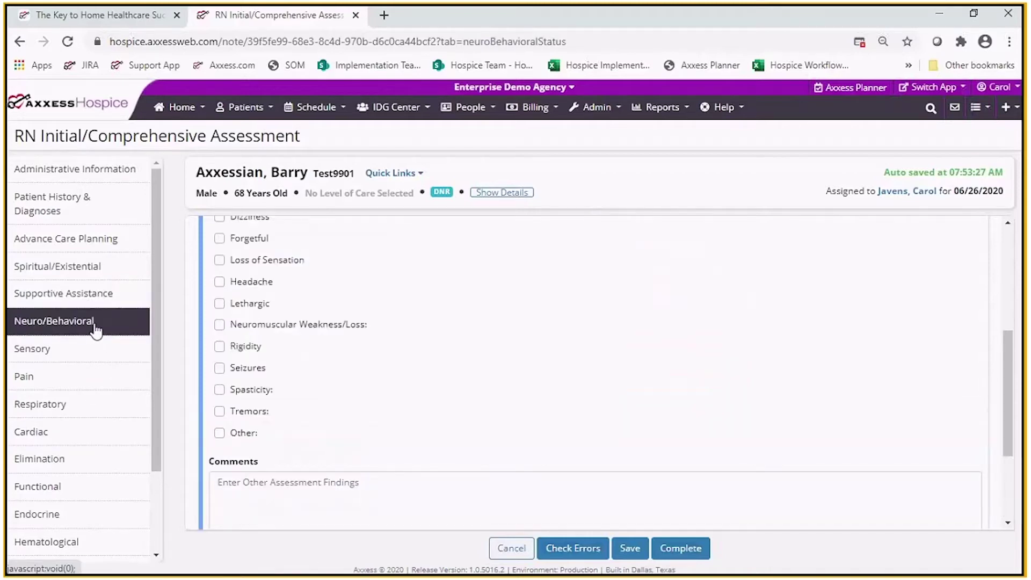
left_click_drag(1008, 392, 1005, 312)
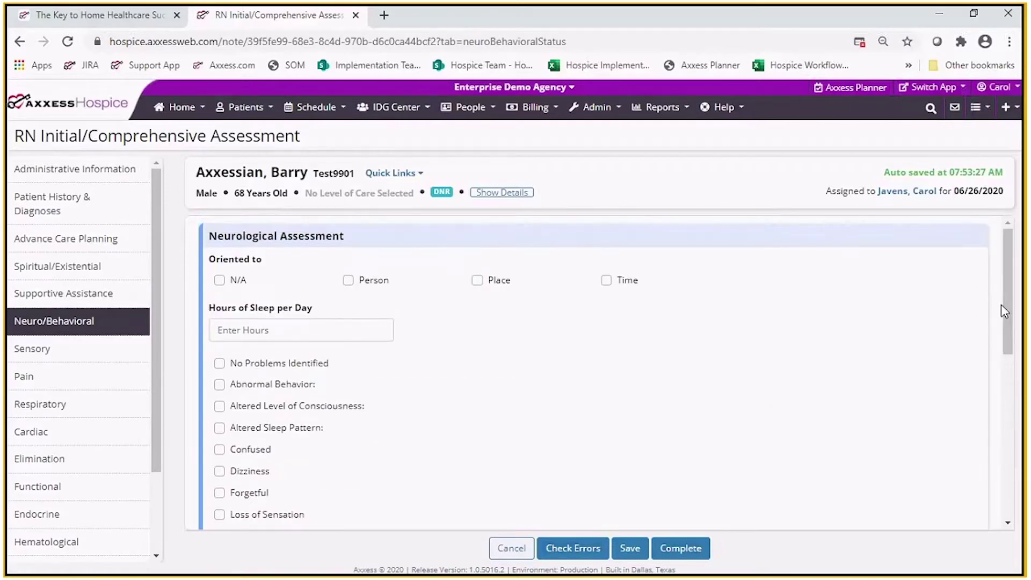
left_click(348, 280)
left_click(478, 280)
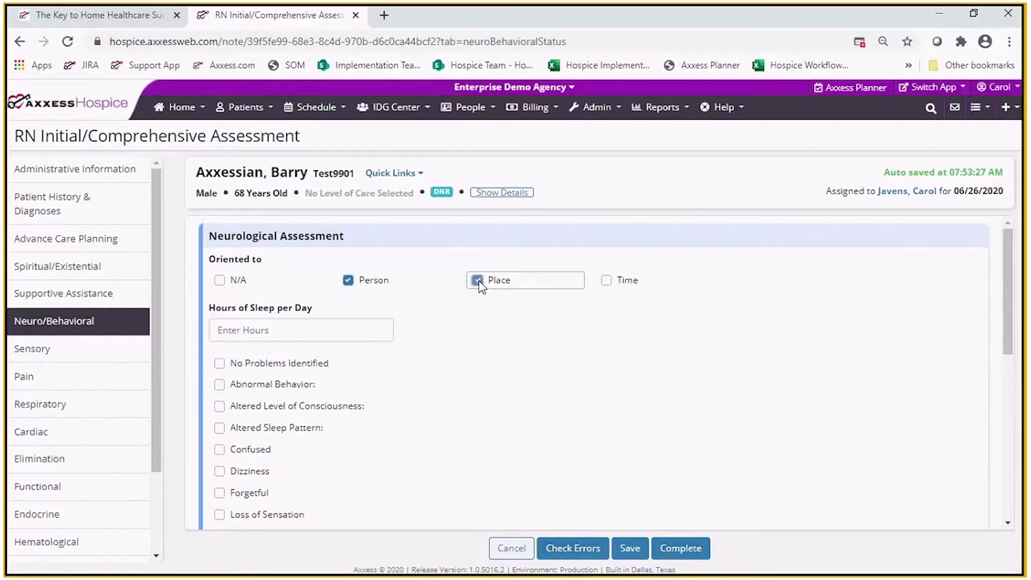
left_click(277, 328)
type("12")
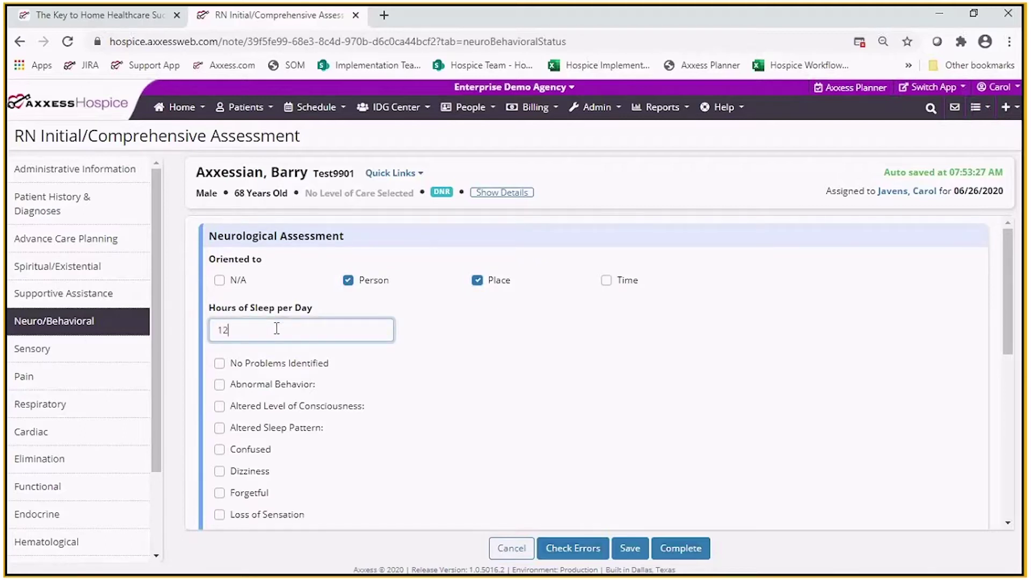
type("-14")
- Mark No Problems Identified in the Neurological Assessment
left_click_drag(1010, 328, 1012, 375)
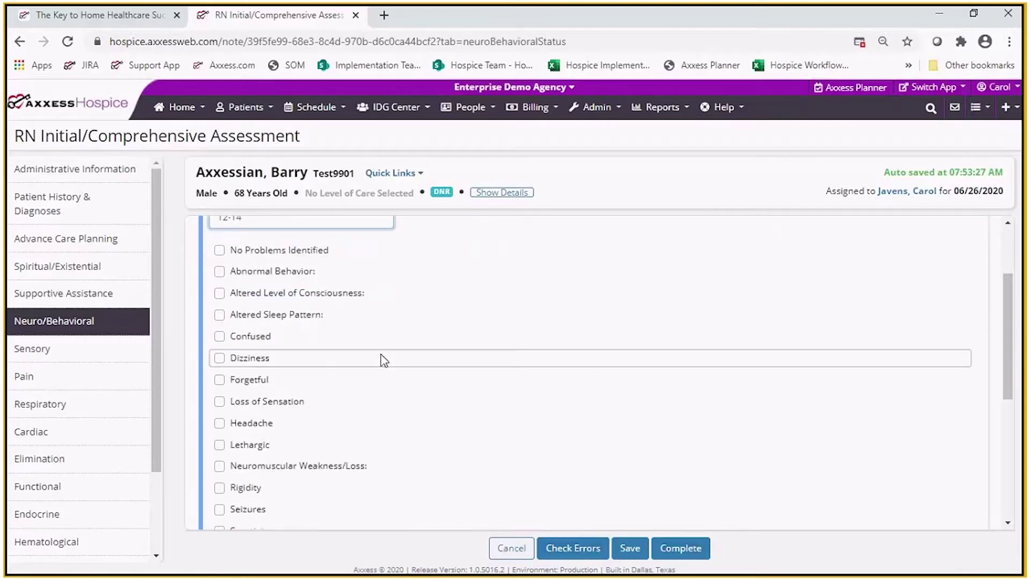
left_click(220, 254)
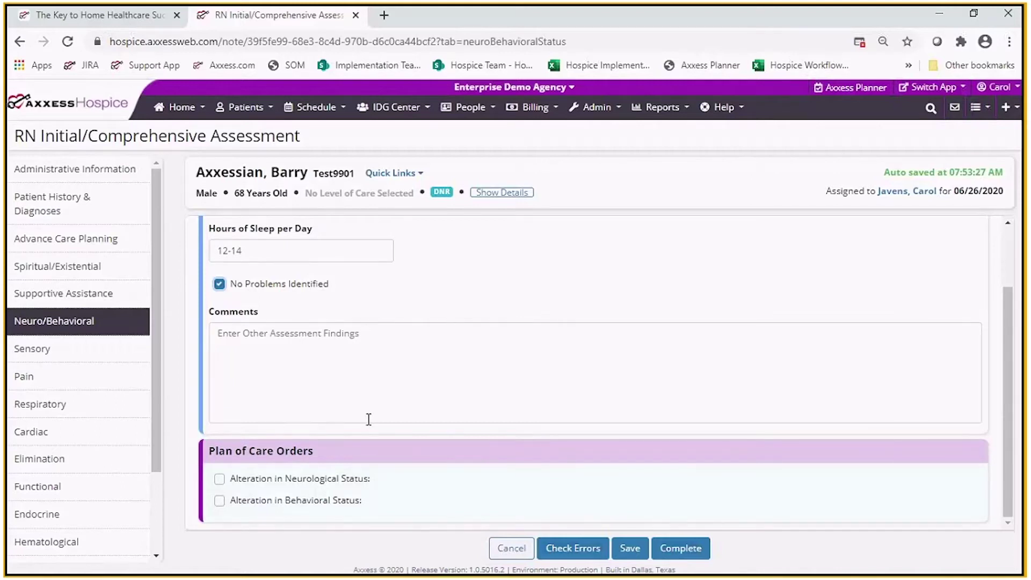
left_click_drag(1005, 424, 1000, 390)
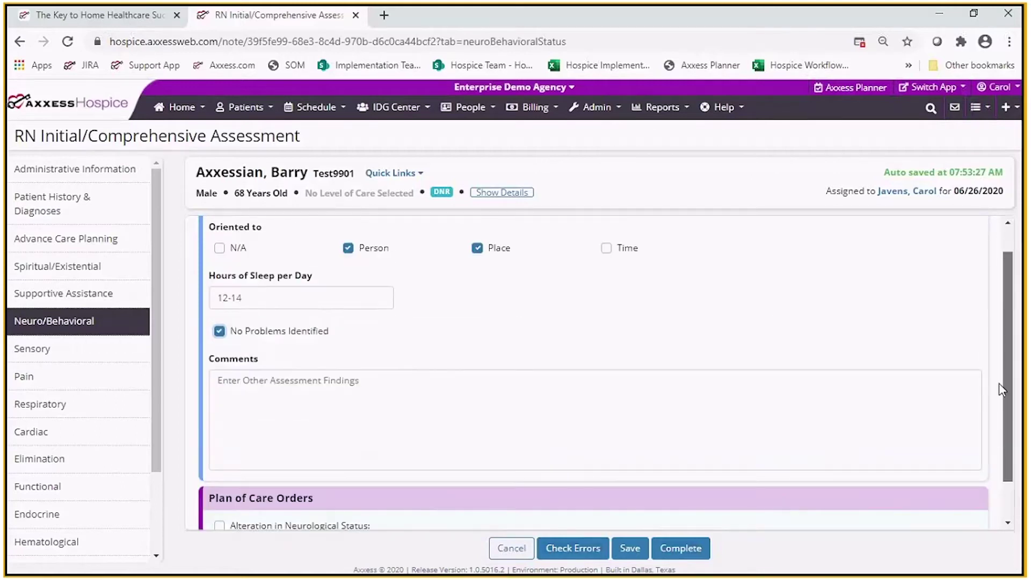
- Clear No Problems Identified in the Neurological Assessment and mark Forgetful, Rigidity and Tremors, entering "all body" as the tremor location
left_click(219, 331)
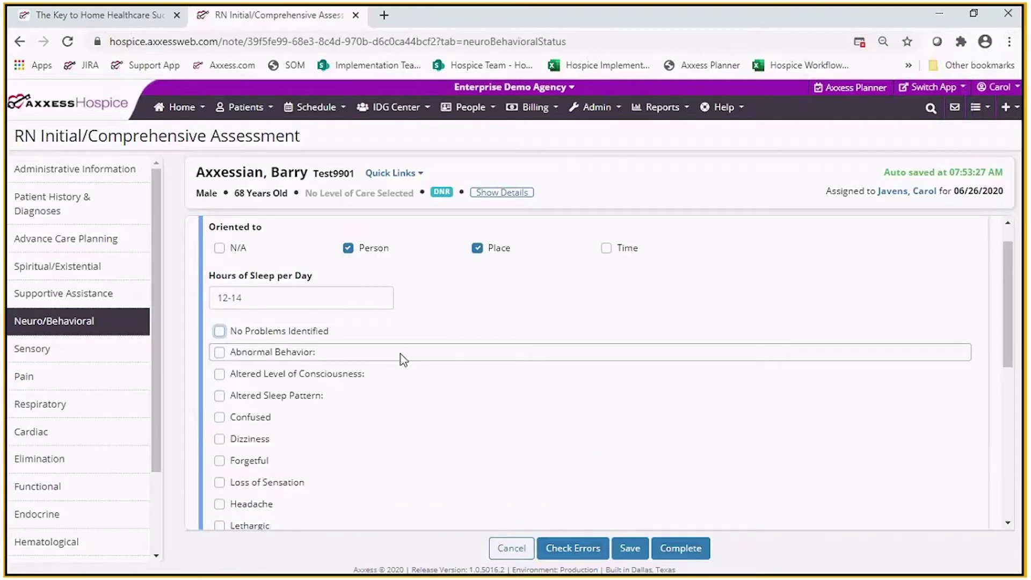
left_click_drag(1005, 329, 1005, 401)
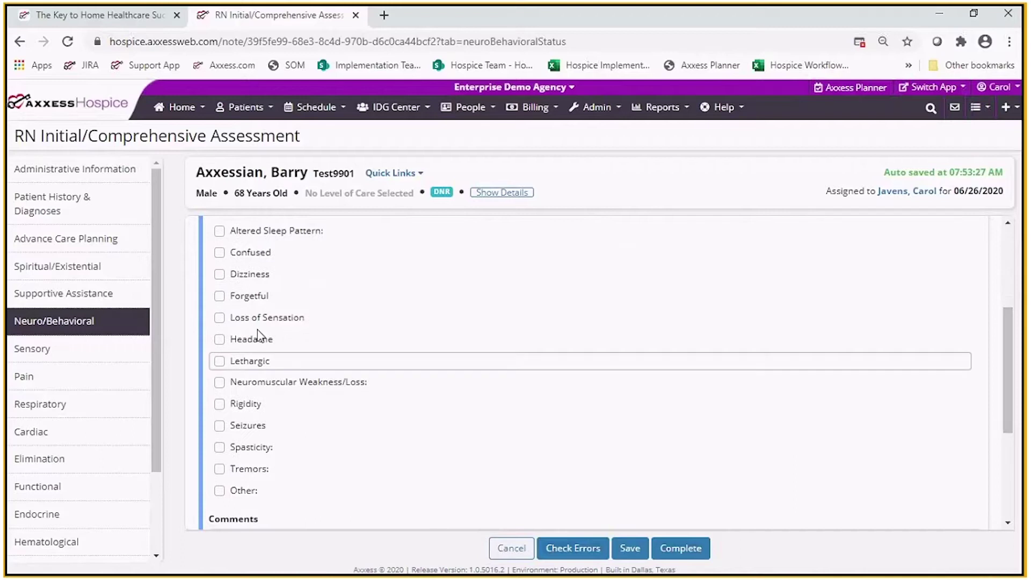
left_click(220, 298)
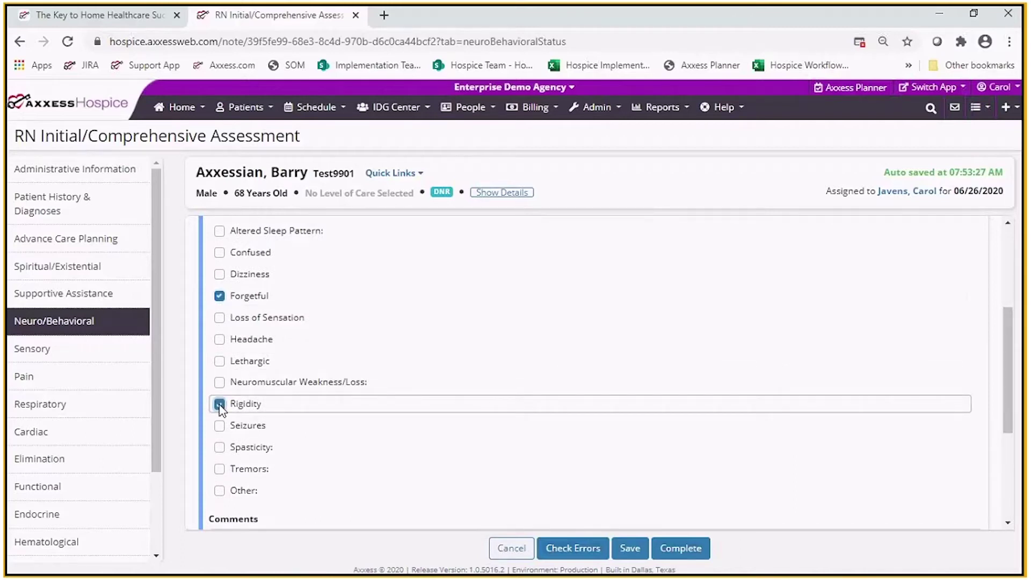
left_click(220, 469)
left_click(284, 498)
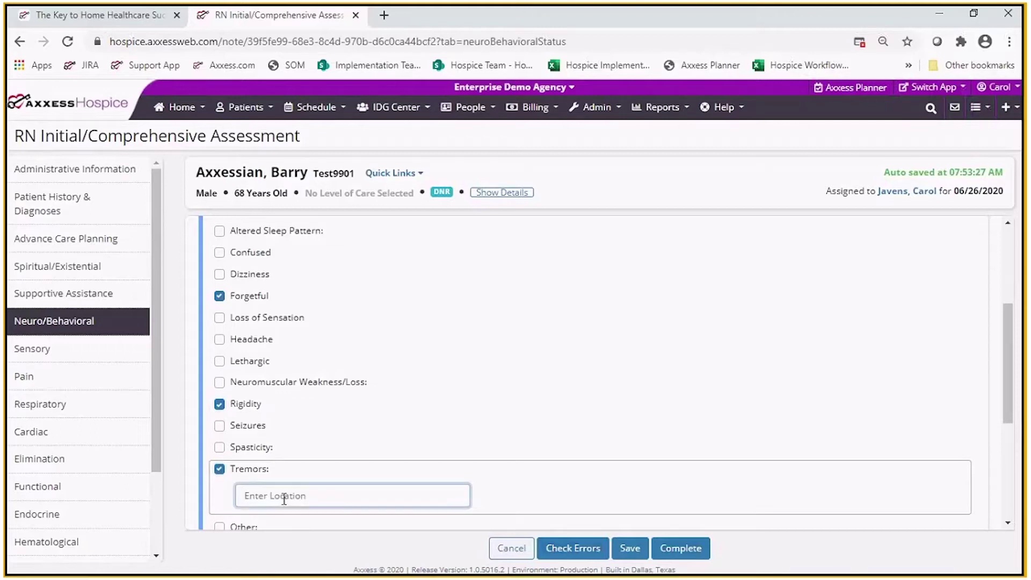
type("all body")
- Select Alteration in Neurological Status under Plan of Care Orders and read the guidance on its problem statements
left_click_drag(1003, 405, 1001, 514)
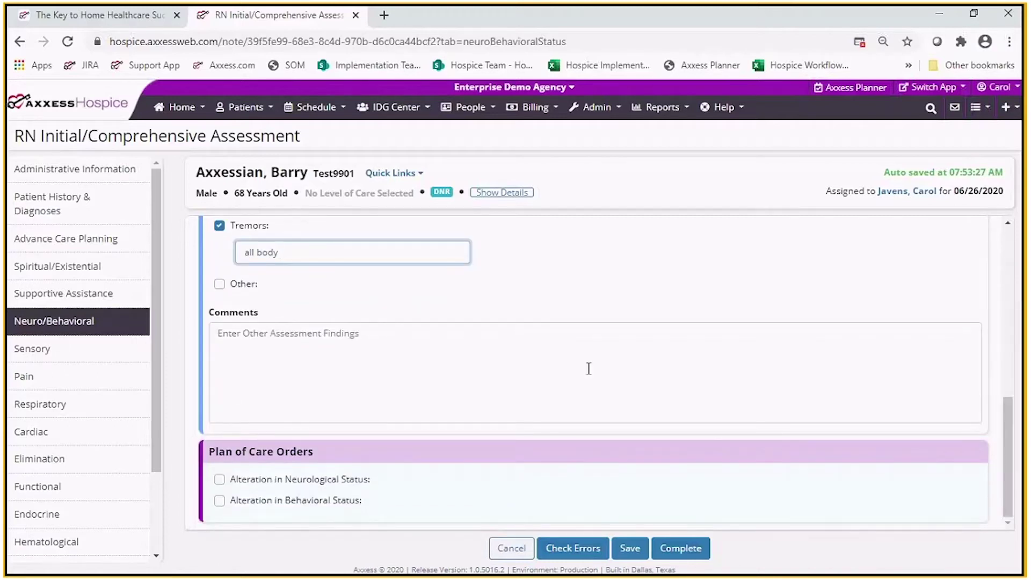
left_click(219, 480)
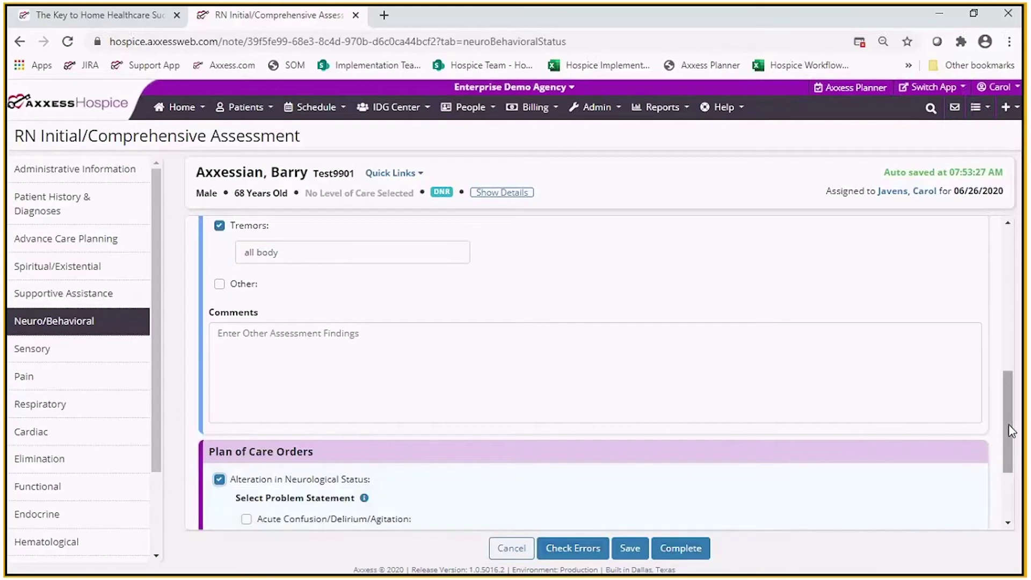
left_click_drag(1012, 430, 1009, 483)
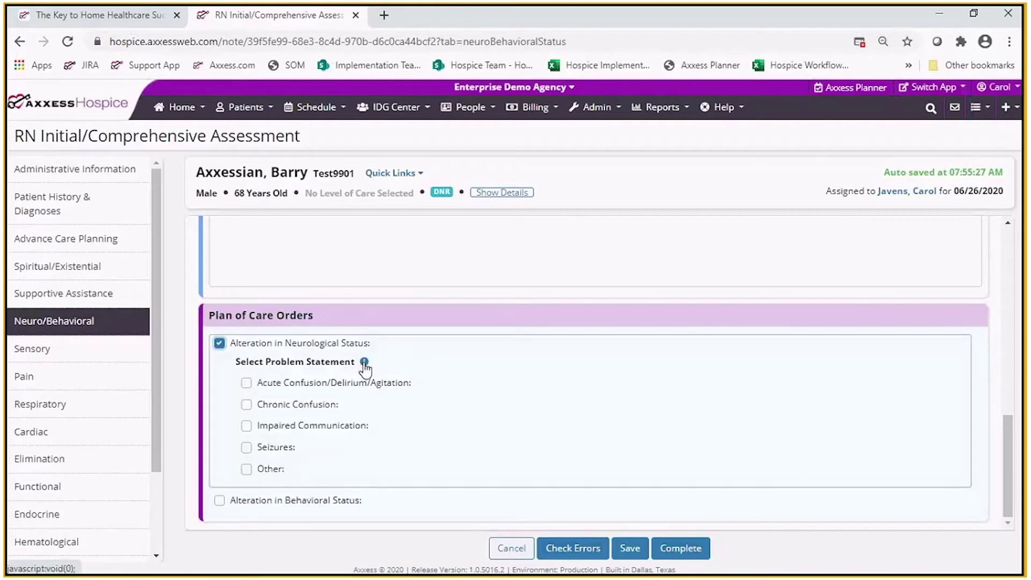
left_click(365, 363)
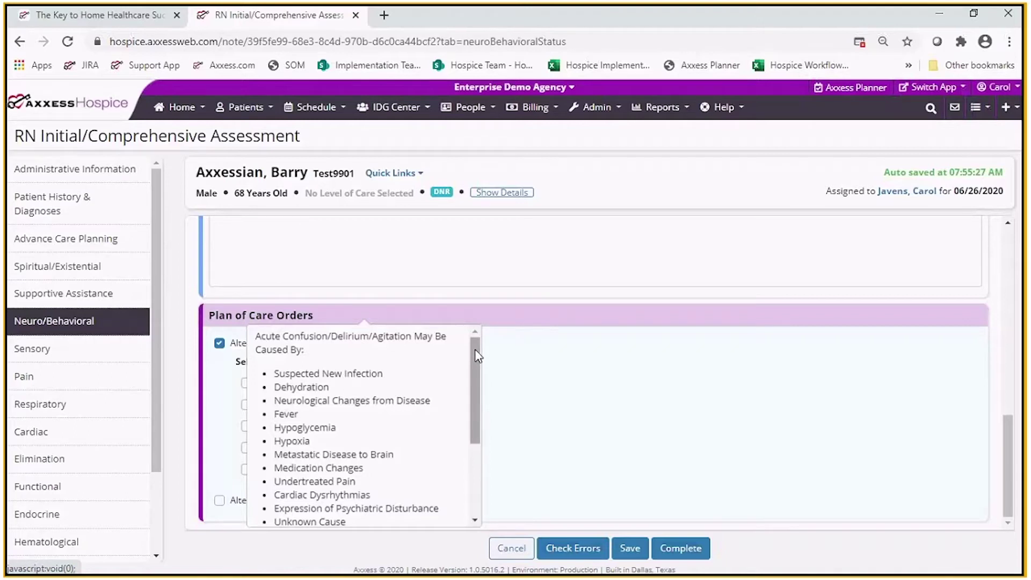
left_click_drag(474, 349, 477, 429)
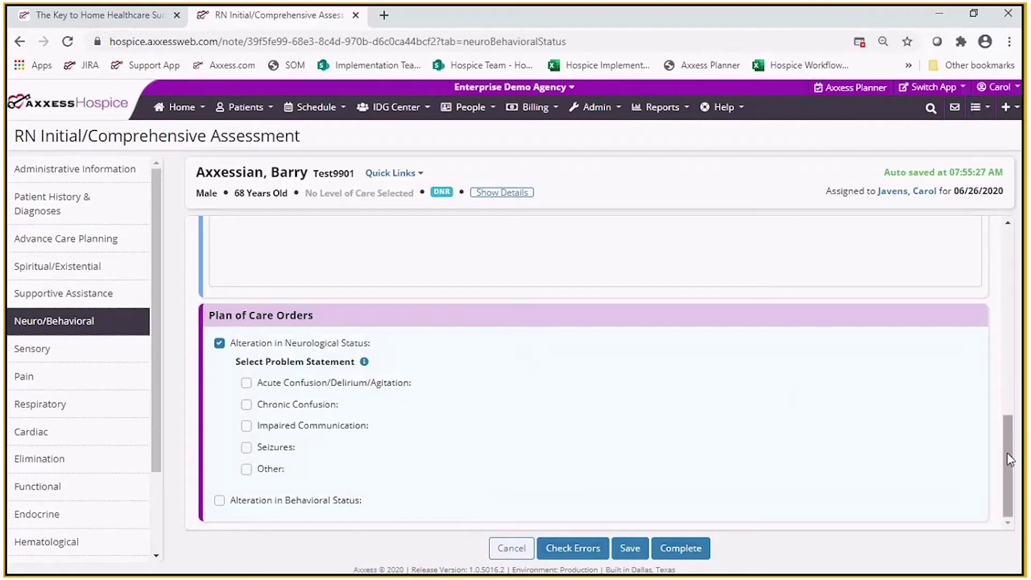
- Select the Chronic Confusion problem statement and replace its diagnosis placeholder with "Parkinsons disease"
left_click(246, 405)
scroll(1016, 429, "down", 3)
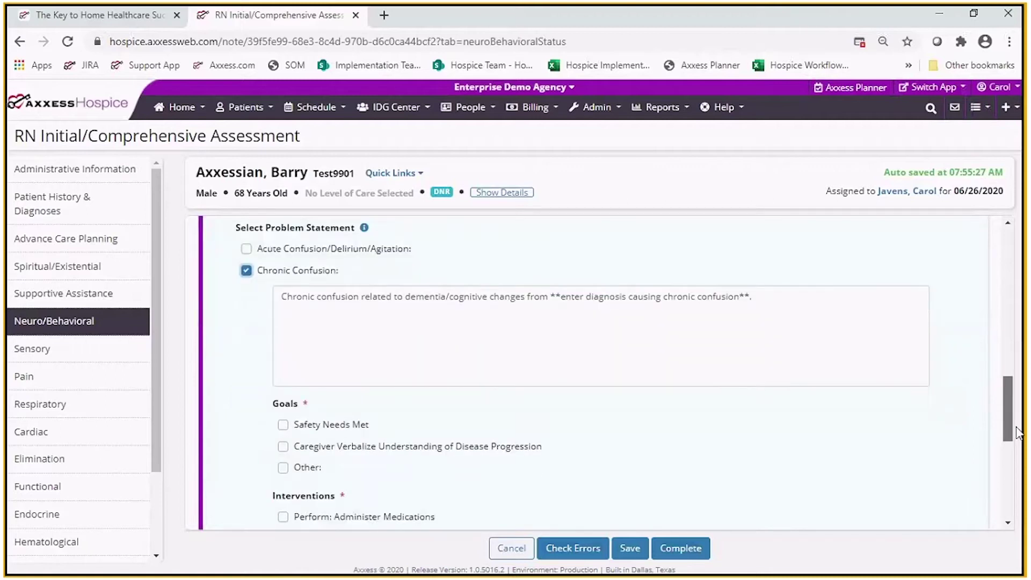
left_click(757, 298)
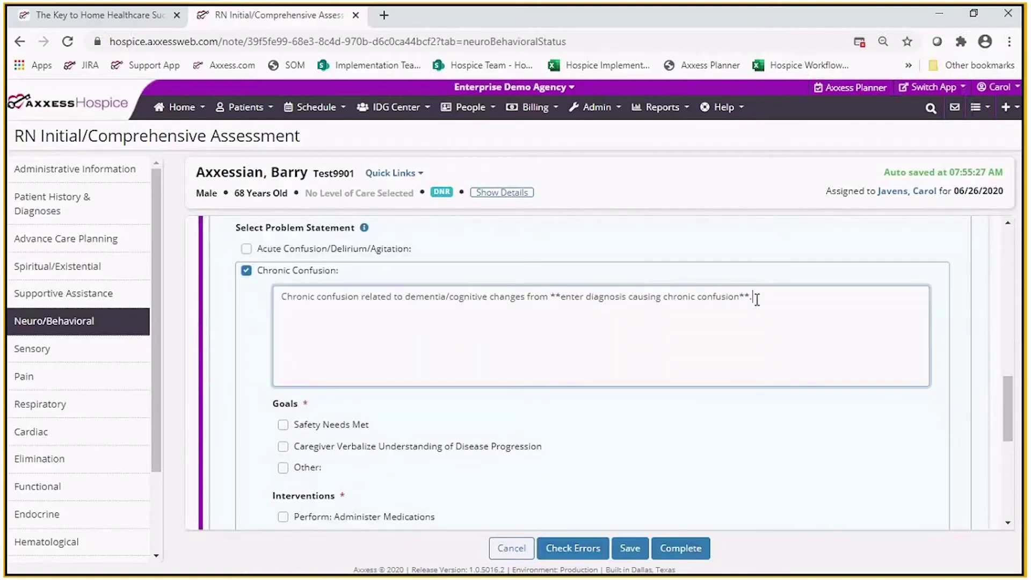
left_click_drag(755, 297, 553, 305)
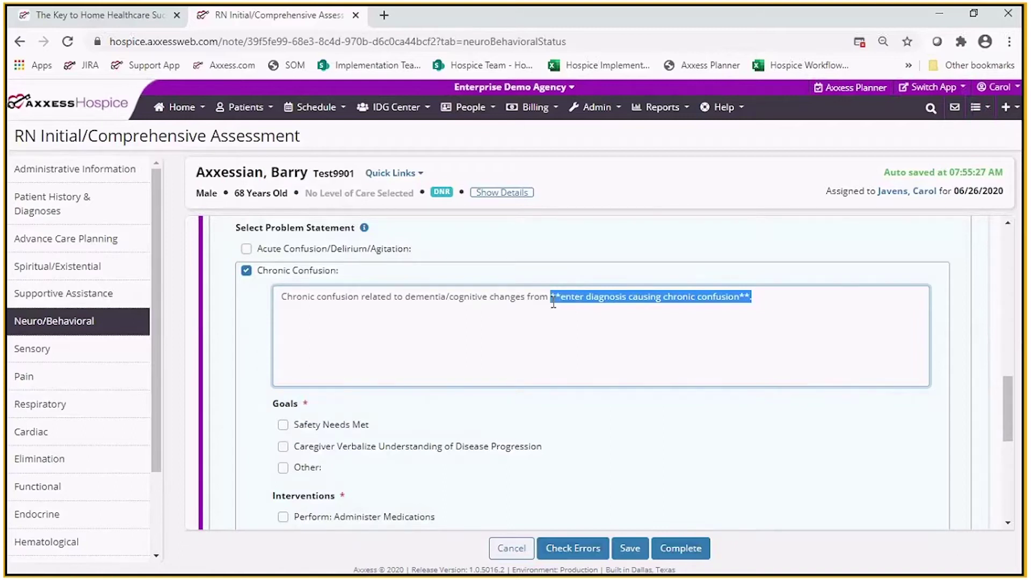
type("Parkinson")
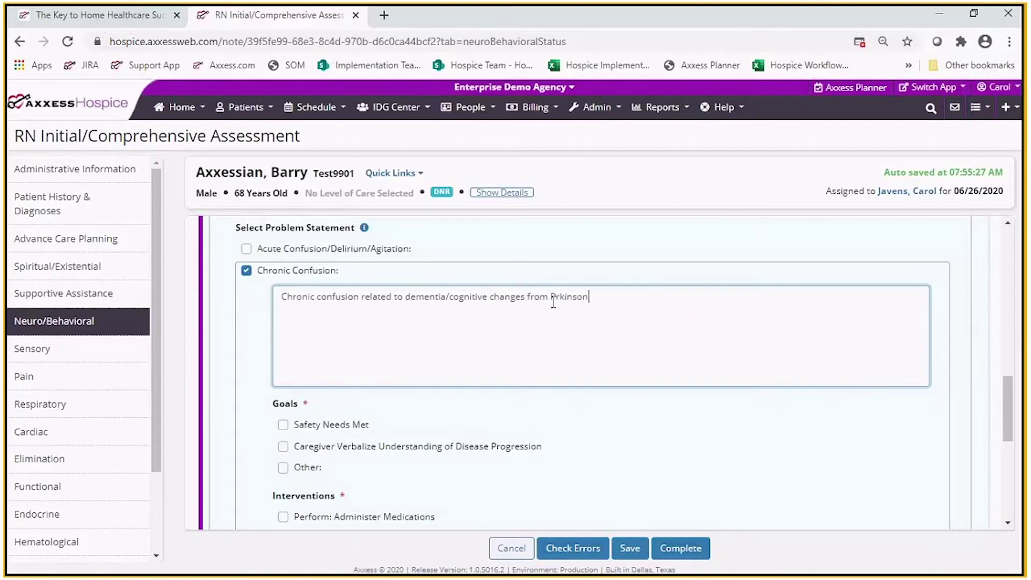
type("s disease")
left_click(557, 299)
type("a")
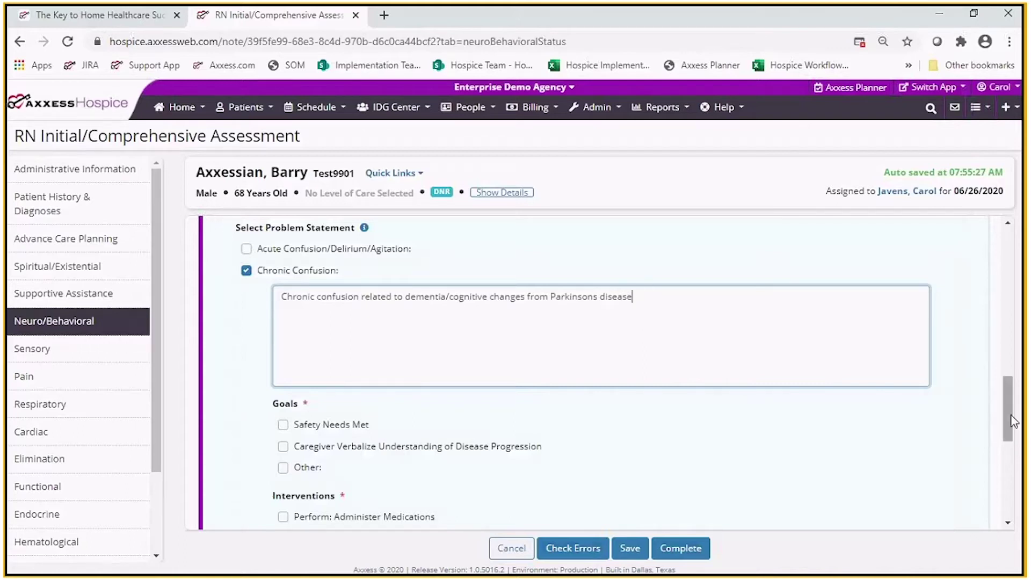
- Add the Safety Needs Met goal for Chronic Confusion with a goal length of Ongoing
scroll(1014, 421, "down", 1)
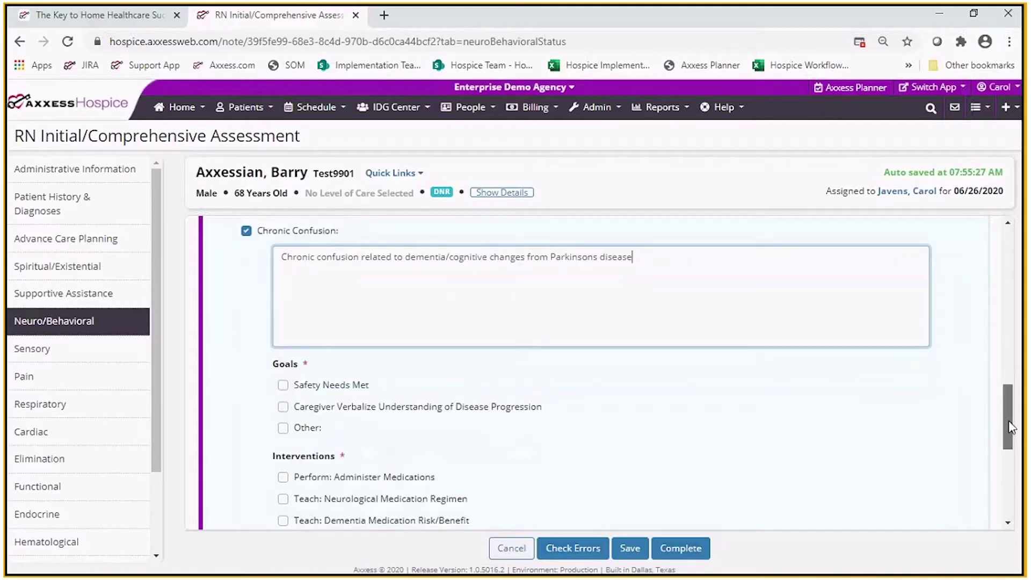
scroll(1011, 421, "up", 1)
left_click_drag(1008, 416, 1008, 441)
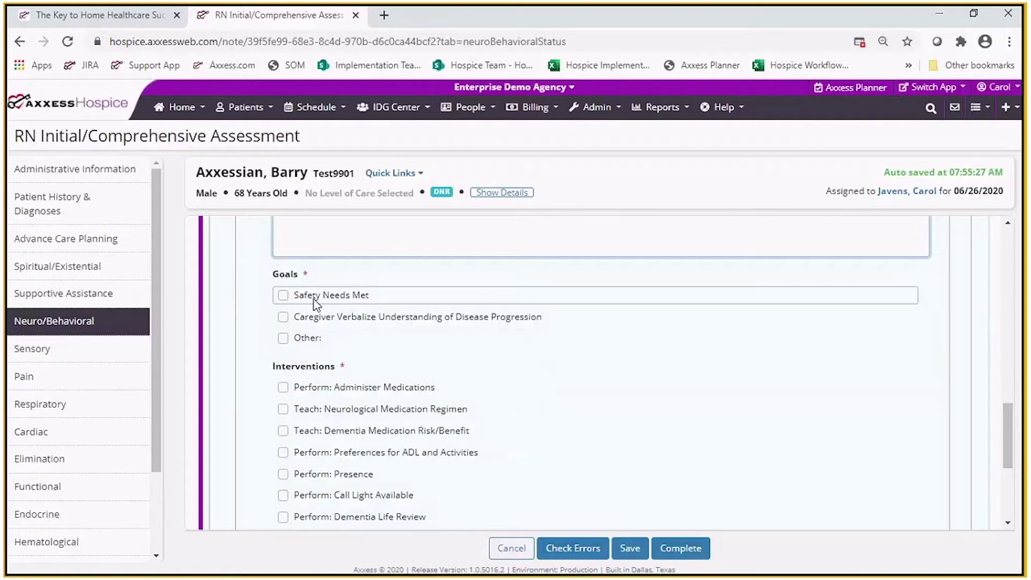
left_click(283, 296)
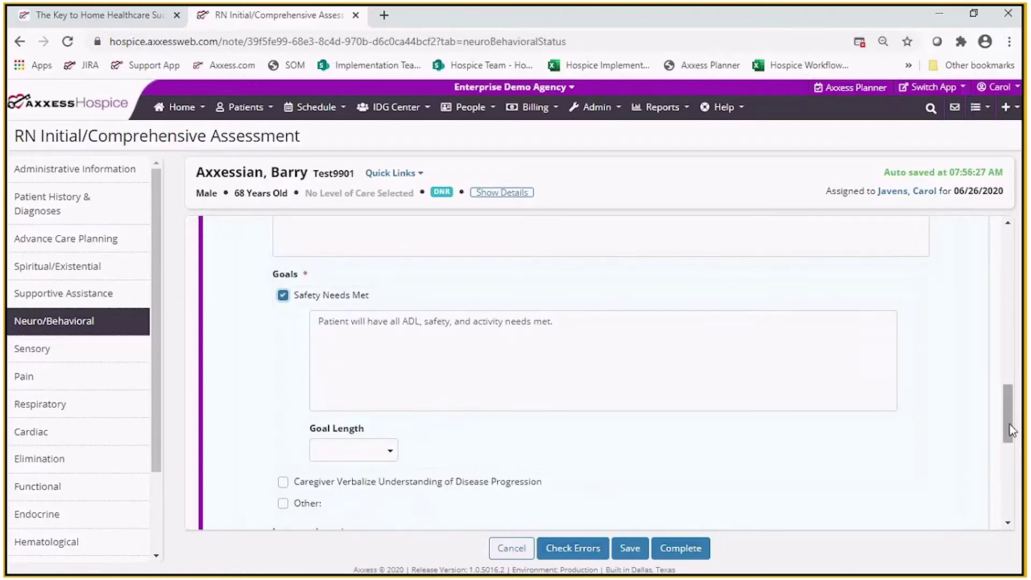
left_click_drag(1011, 430, 1012, 444)
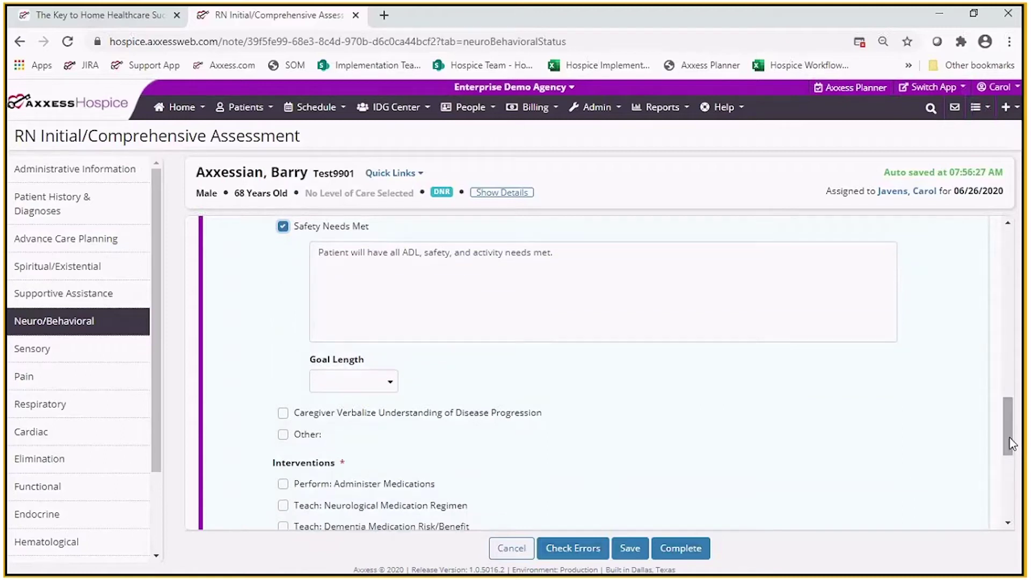
left_click(389, 384)
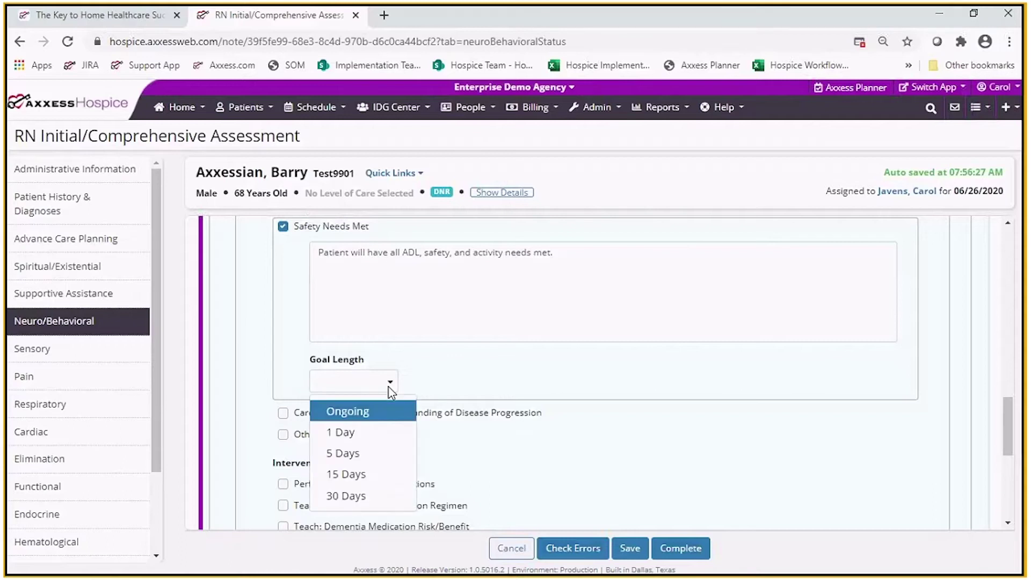
left_click(402, 416)
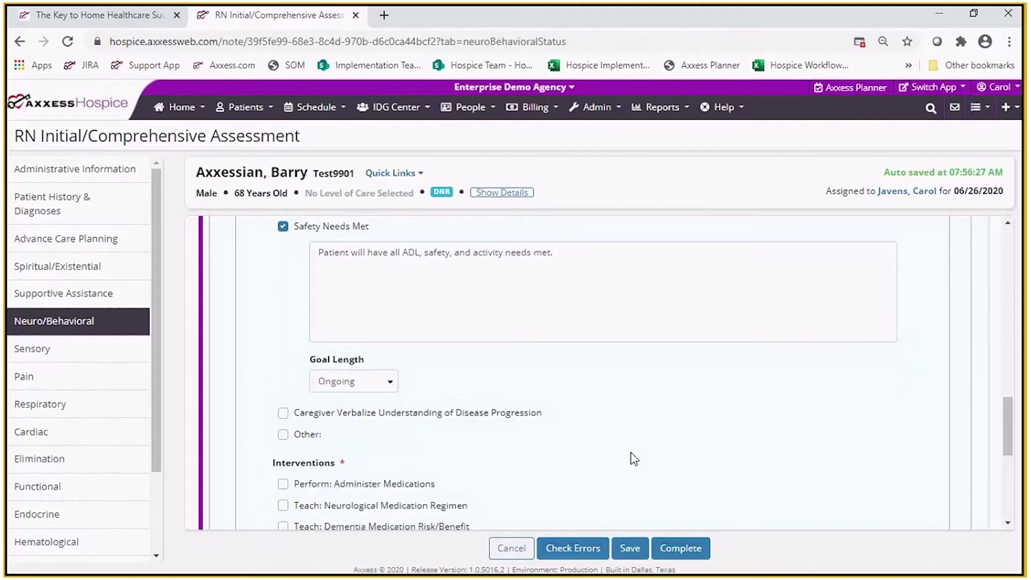
- Add the Caregiver Verbalize Understanding of Disease Progression goal with a goal length of 30 Days
scroll(1010, 462, "down", 3)
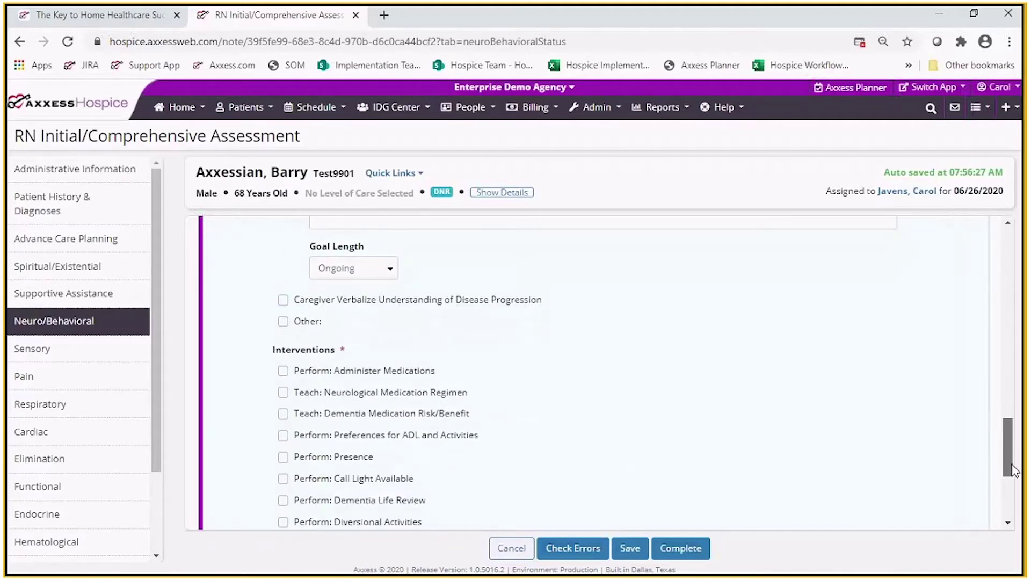
left_click(283, 301)
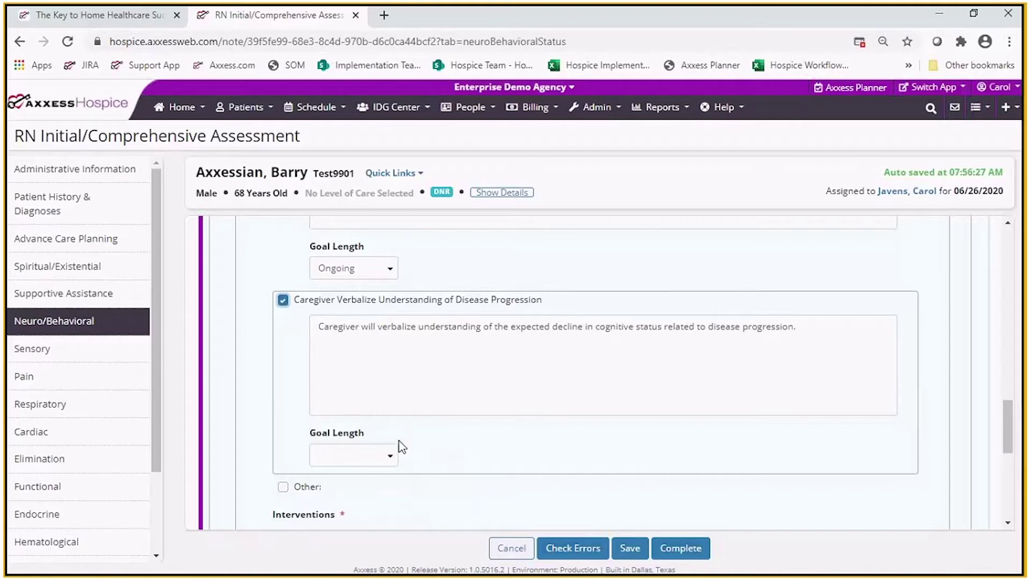
left_click(391, 457)
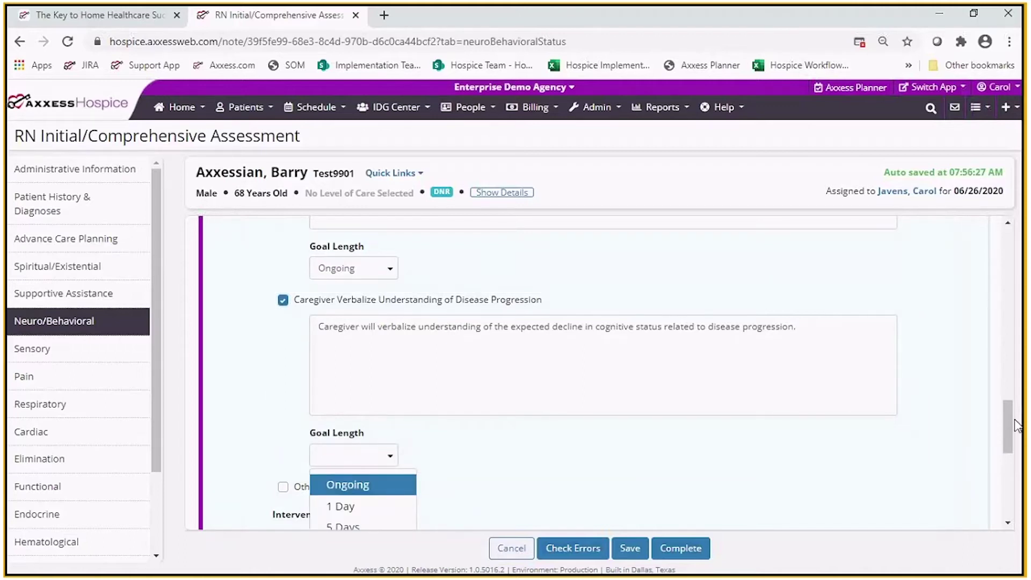
left_click_drag(1015, 420, 1016, 434)
scroll(1007, 433, "down", 2)
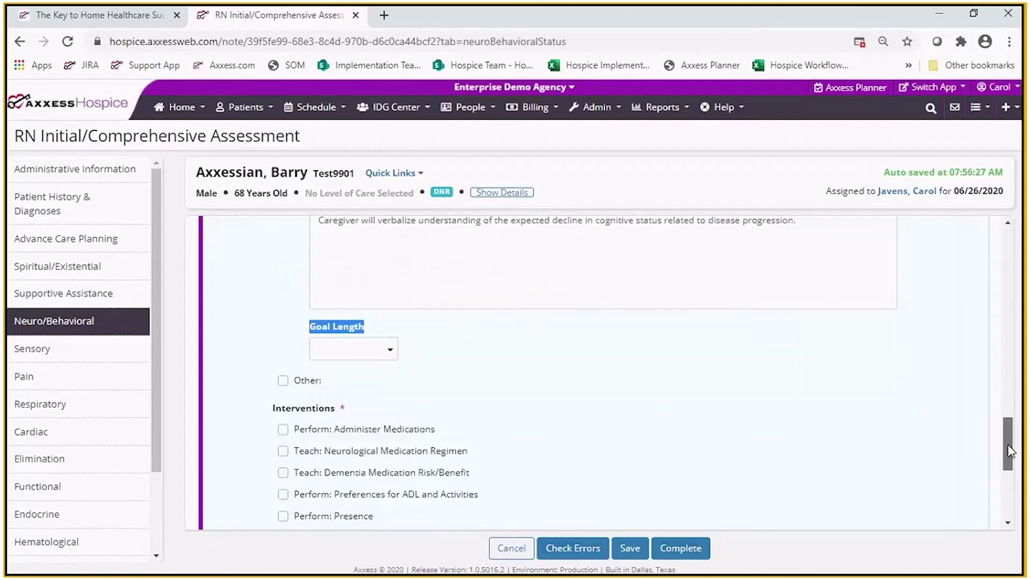
left_click(389, 352)
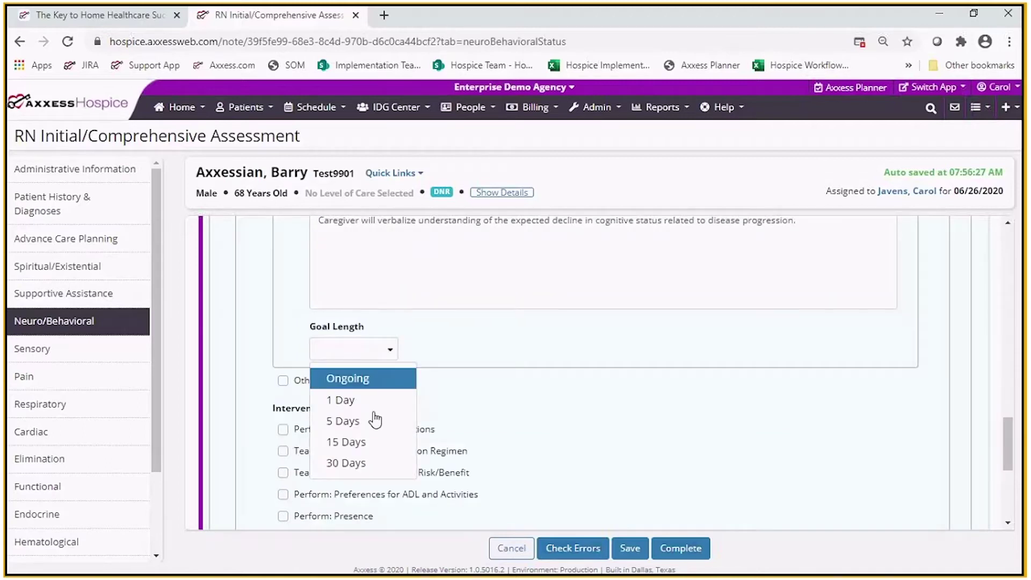
left_click(346, 463)
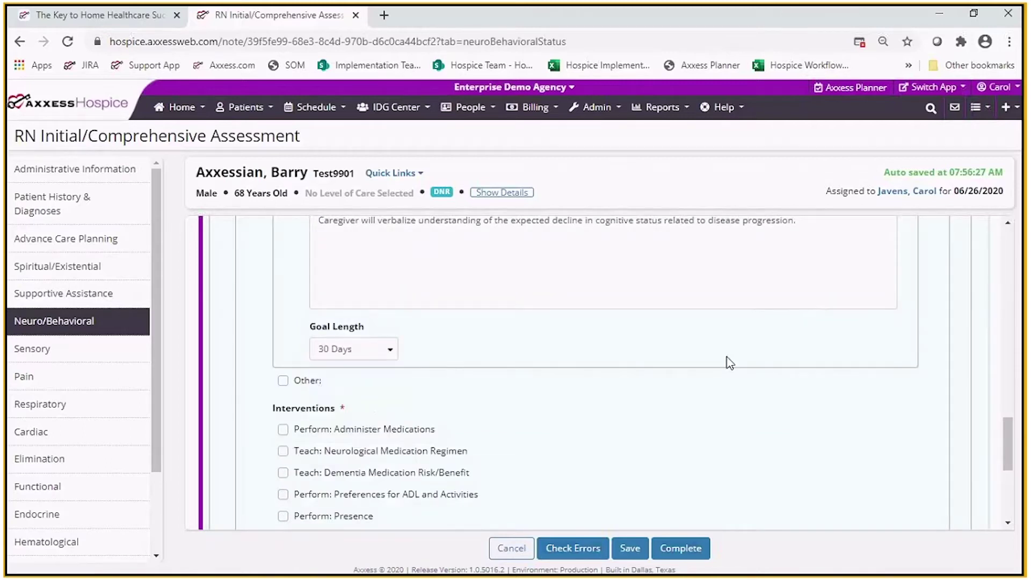
left_click_drag(1007, 455, 1004, 428)
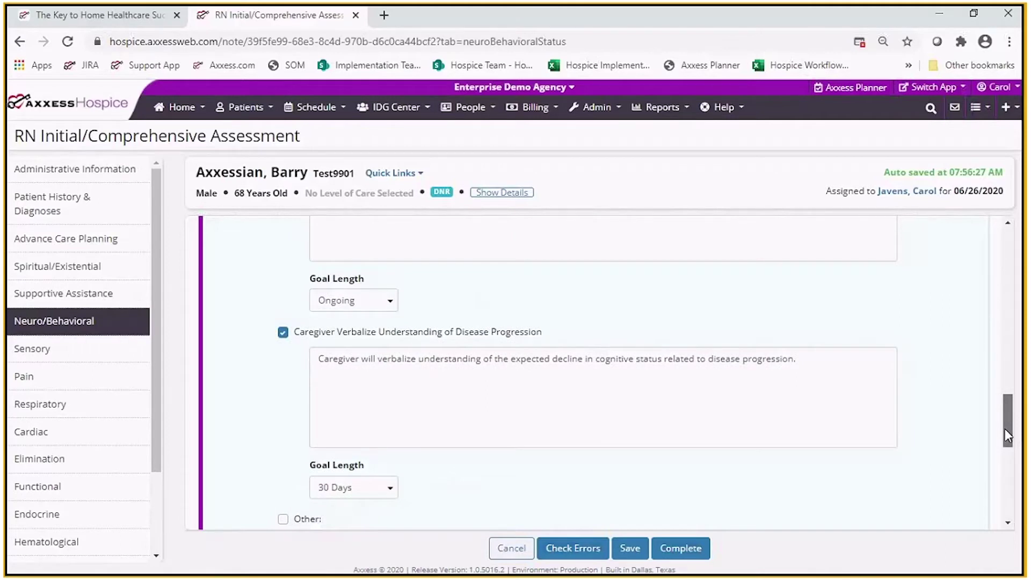
- Add the Administer Medications intervention for Chronic Confusion and replace its medication placeholder with "sinemet 25/100 by mouth three times daily"
left_click_drag(1004, 429, 1003, 481)
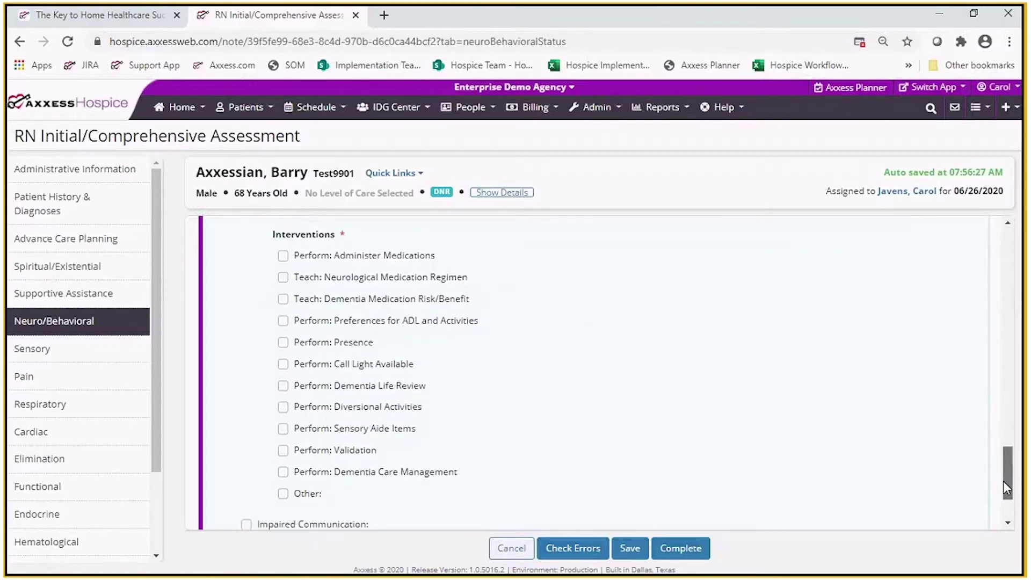
left_click(283, 256)
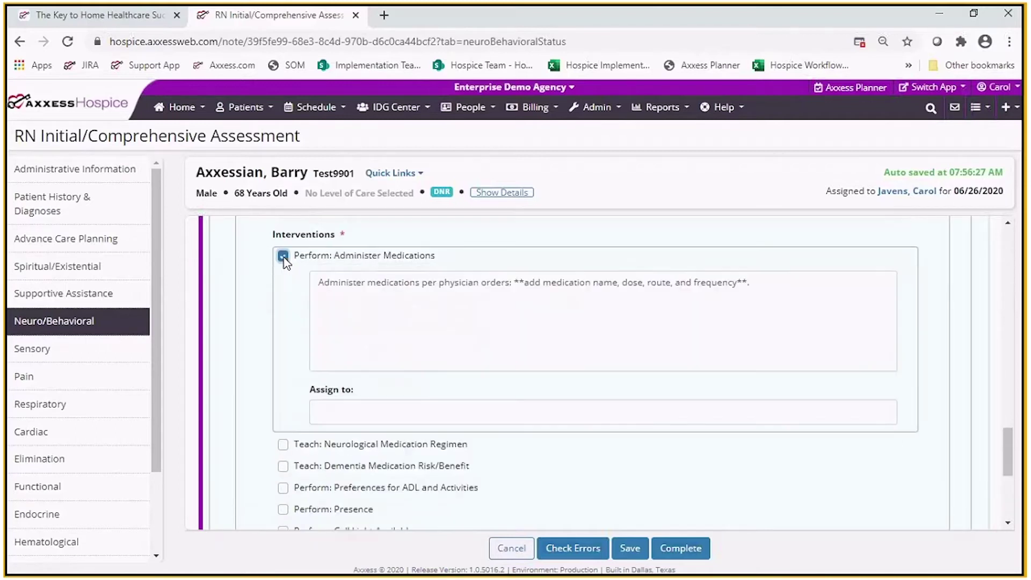
left_click(530, 419)
left_click(529, 366)
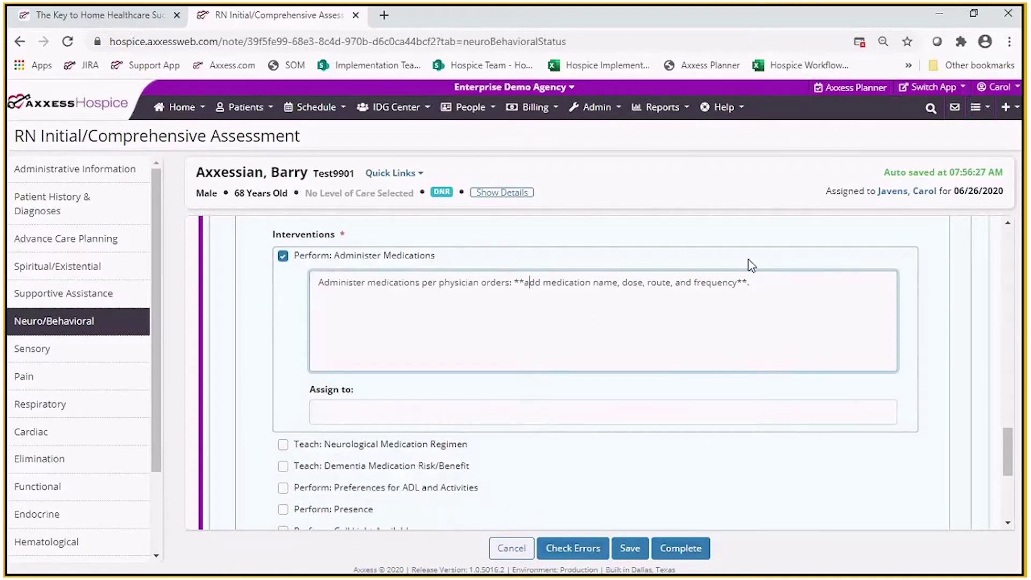
triple_click(824, 299)
left_click(827, 301)
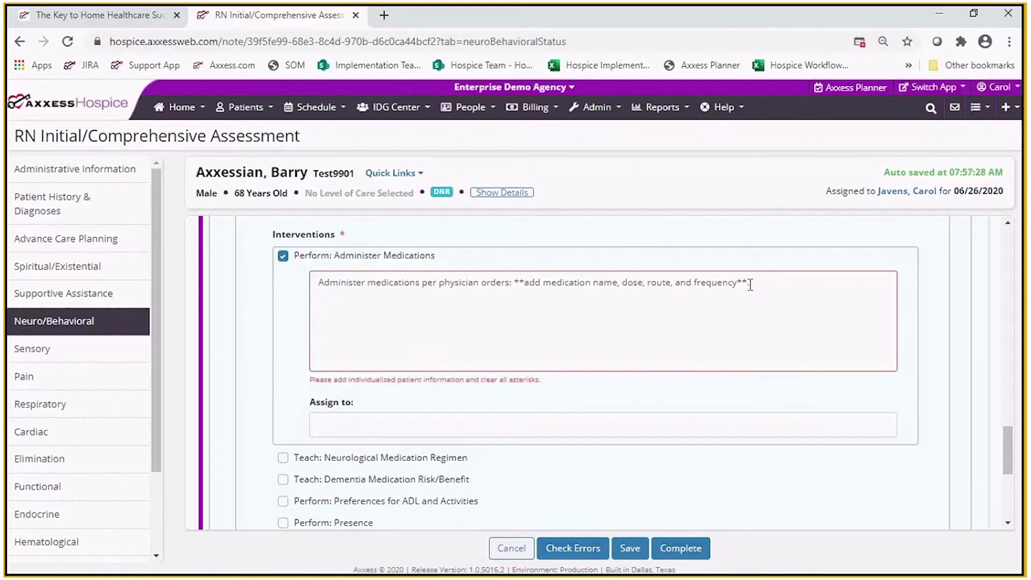
left_click_drag(750, 284, 513, 285)
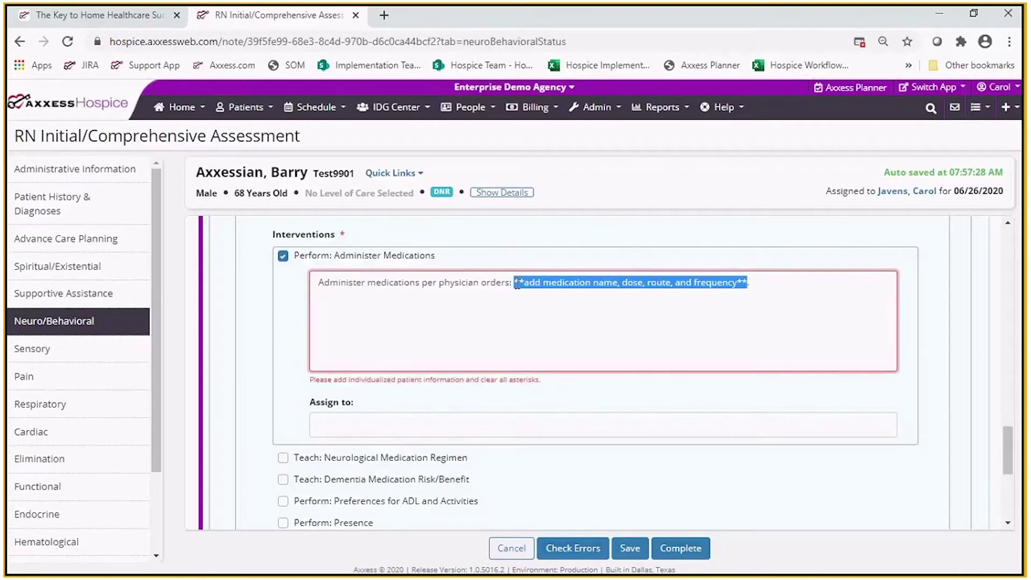
type("Sinemet")
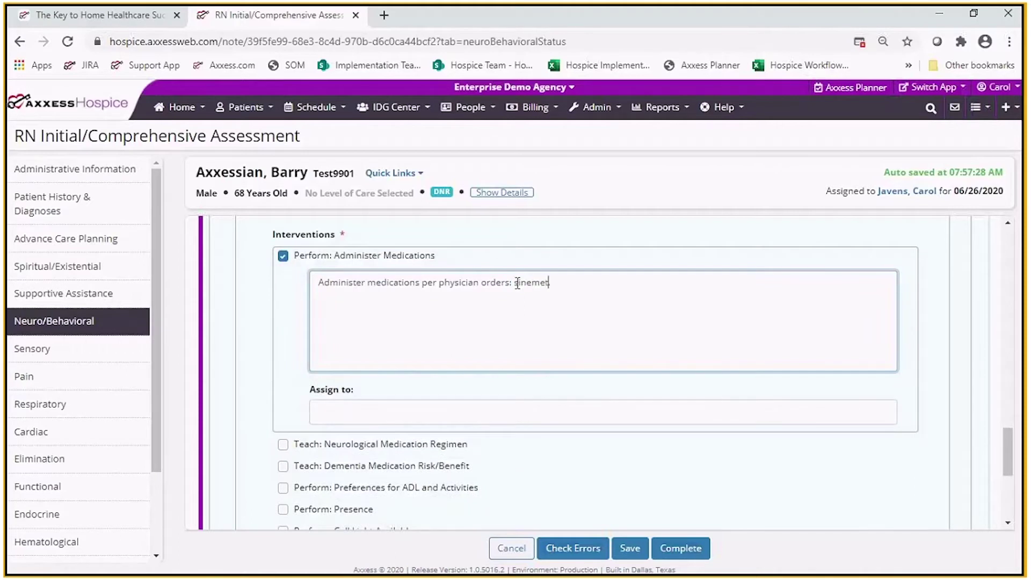
type(" 25/100 by mouth three times ")
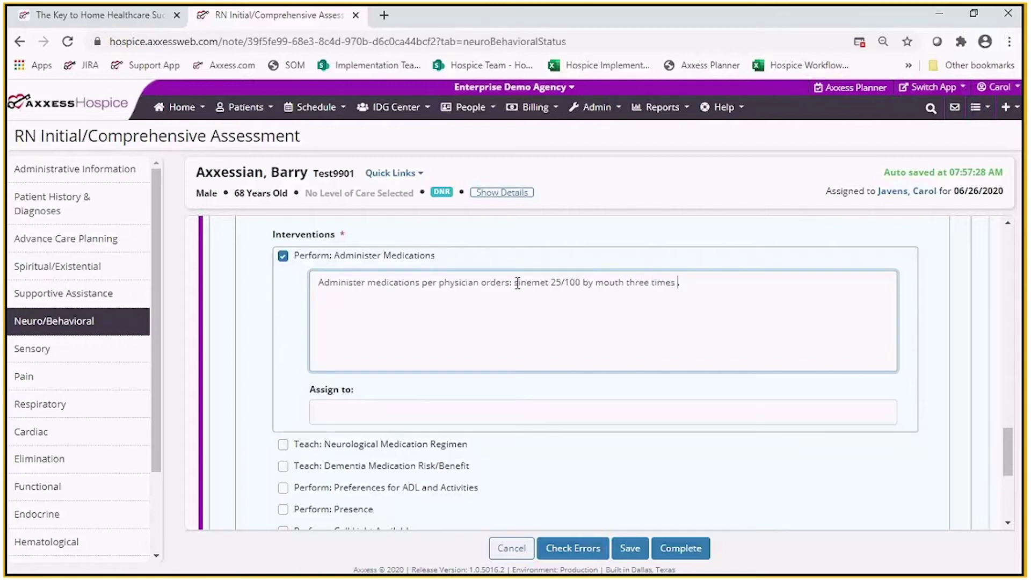
type("daily.")
- Assign the Administer Medications intervention to SN and Caregiver
left_click(617, 421)
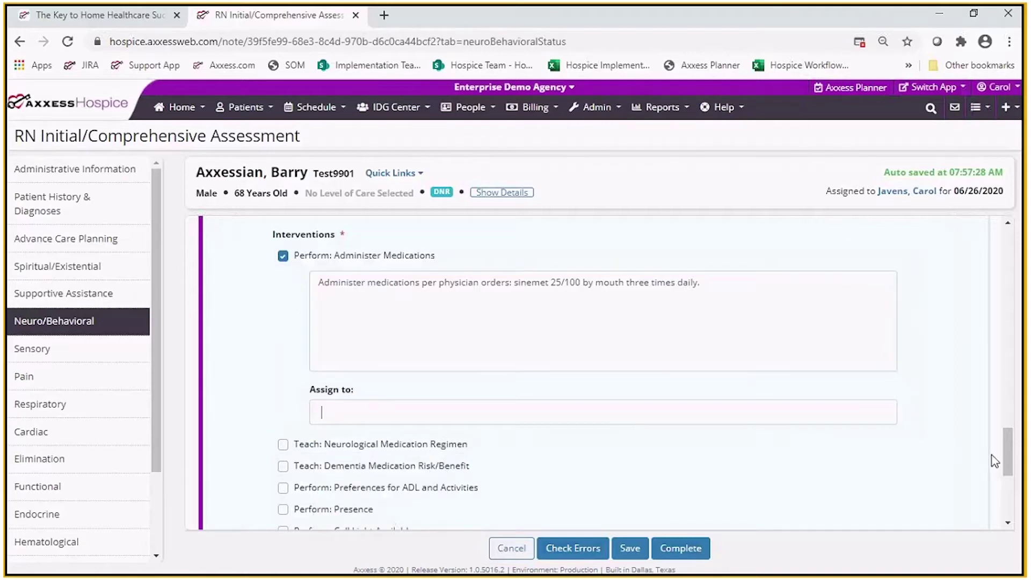
left_click_drag(1010, 465, 1010, 489)
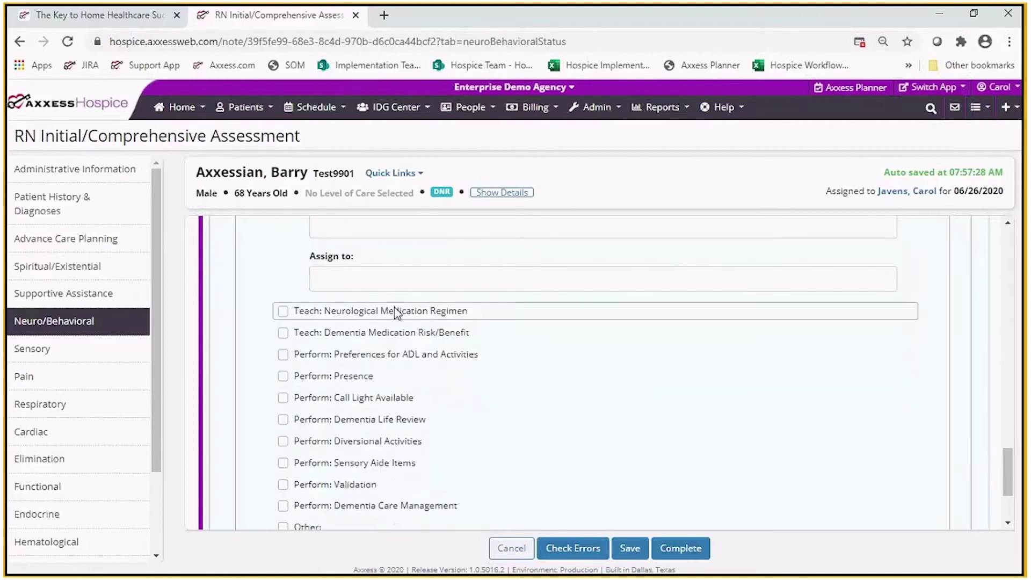
left_click(323, 280)
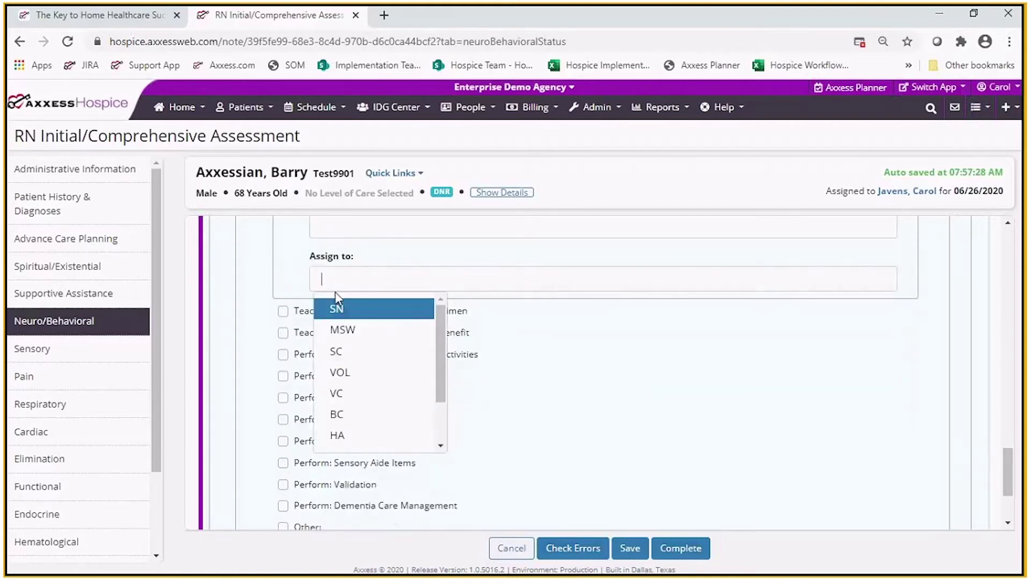
left_click(344, 314)
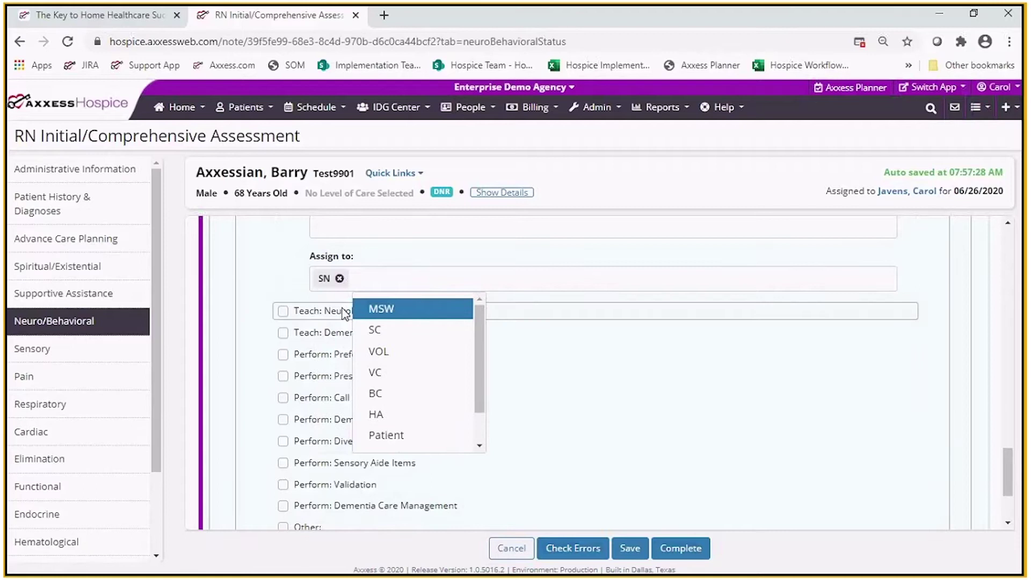
mouse_move(478, 347)
left_mouse_down()
mouse_move(475, 403)
mouse_move(476, 343)
left_mouse_up()
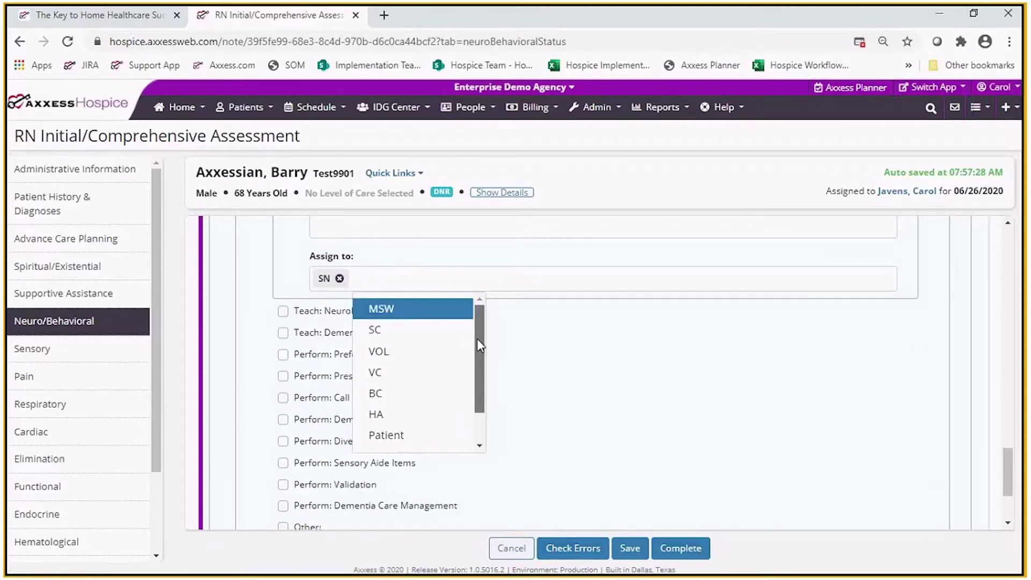
left_click_drag(480, 340, 479, 391)
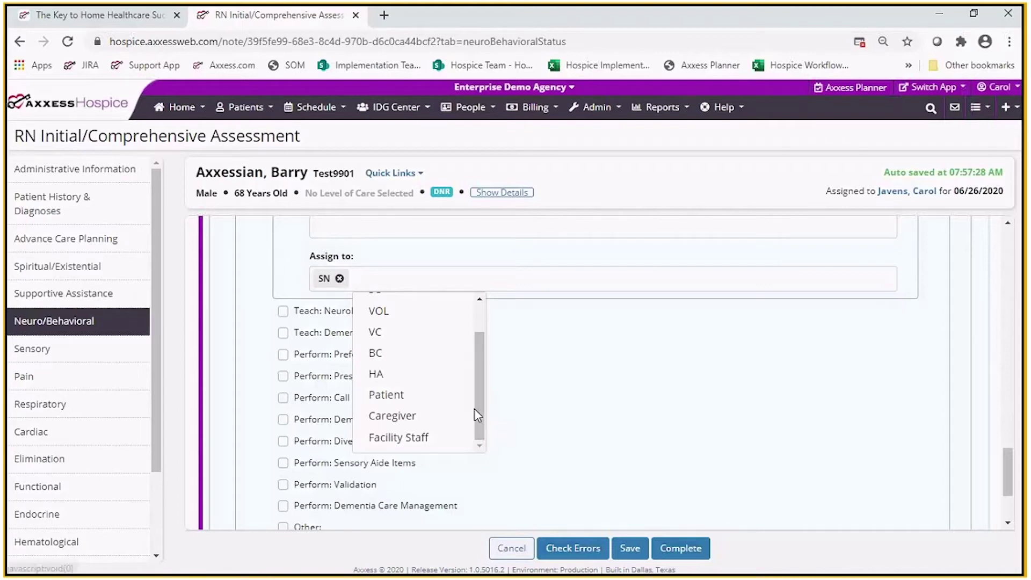
left_click(391, 417)
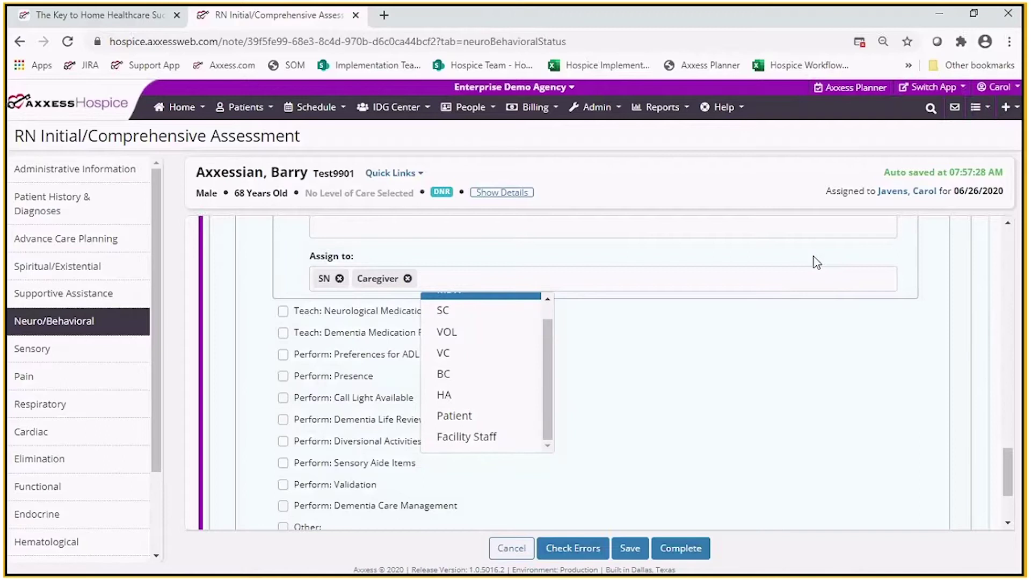
left_click_drag(1008, 474, 1006, 444)
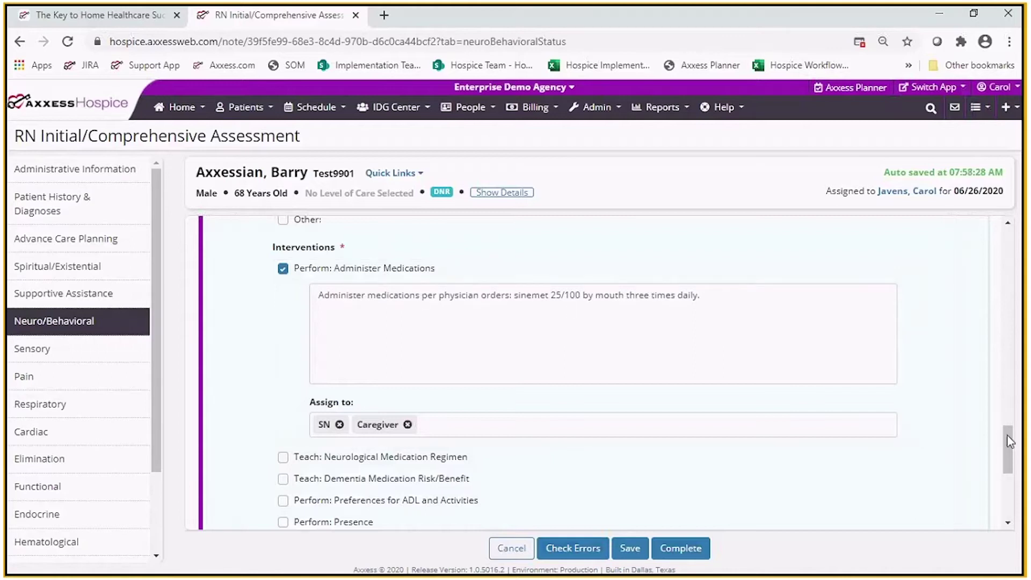
- Add the Preferences for ADL and Activities intervention and assign it to SN, MSW and HA
left_click_drag(1006, 434, 1003, 471)
left_click(282, 262)
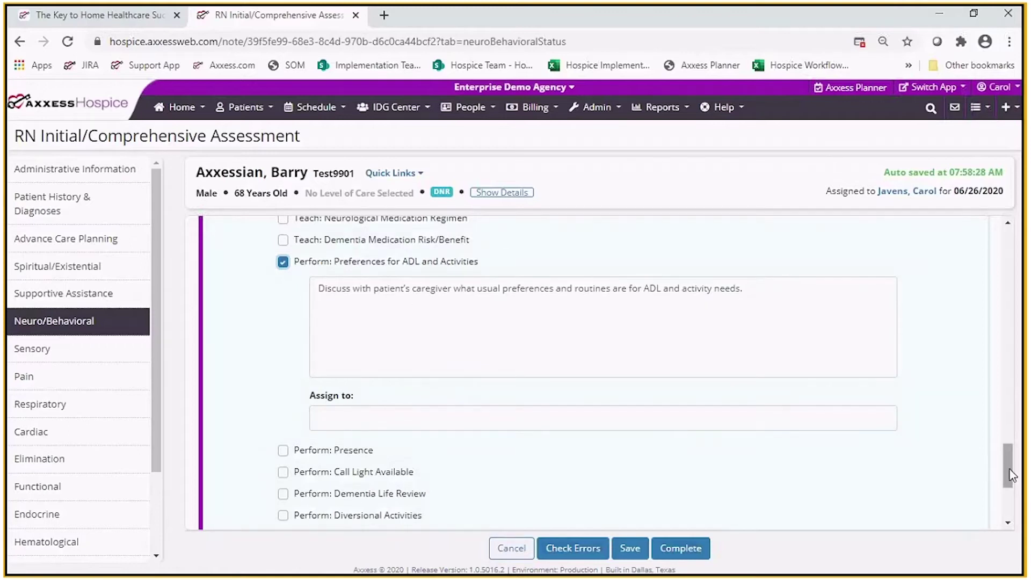
scroll(363, 426, "down", 1)
left_click(328, 387)
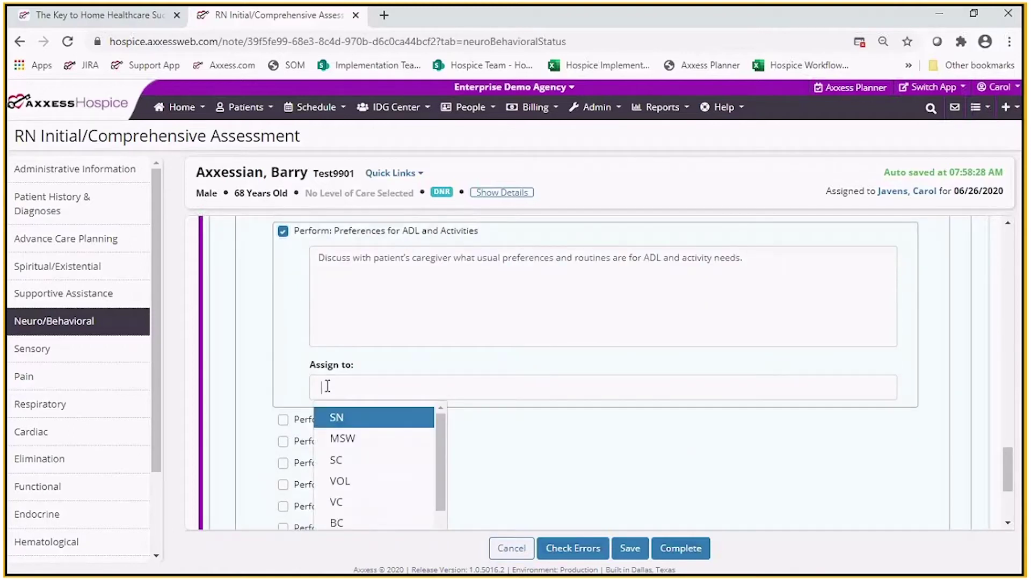
left_click(357, 422)
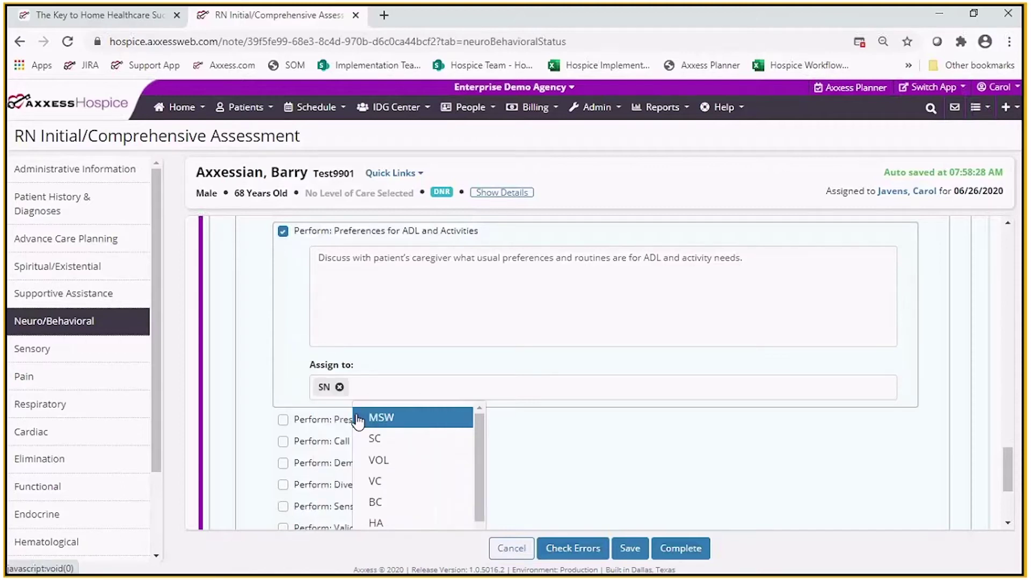
left_click(413, 424)
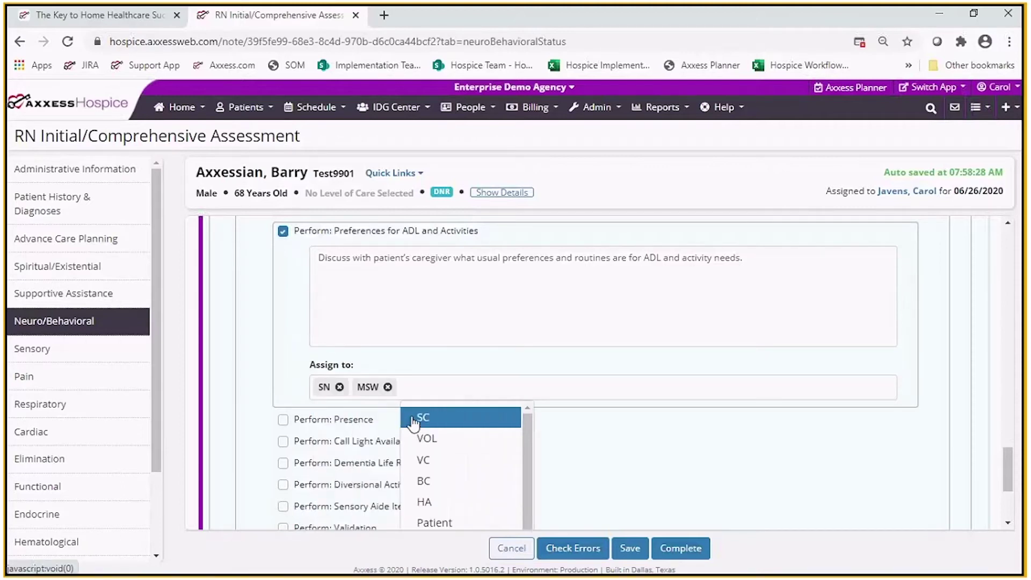
left_click(448, 500)
left_click(507, 363)
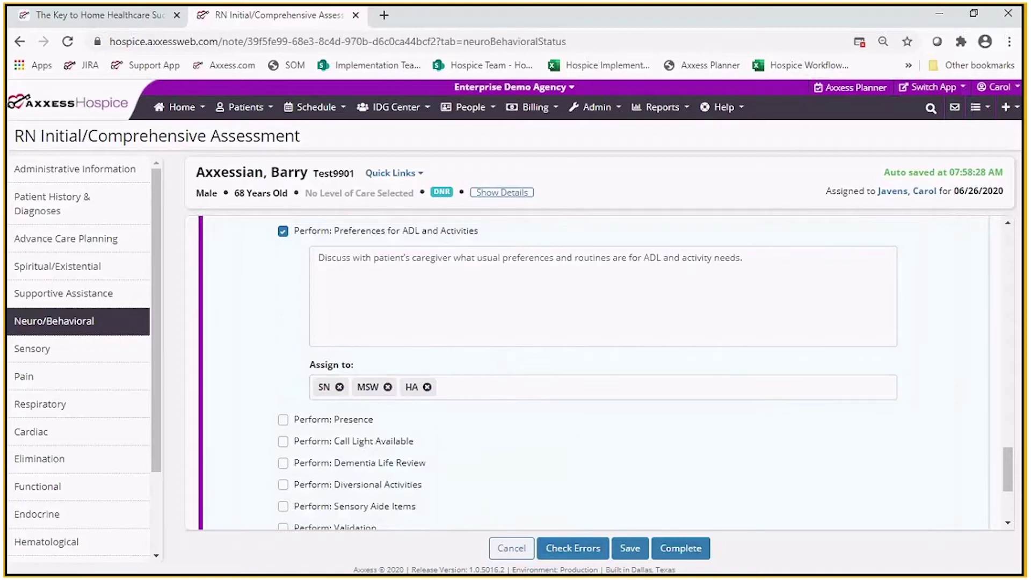
- Add the Diversional Activities intervention and assign it to SN, MSW, SC, HA and Caregiver
left_click_drag(1013, 479, 1017, 501)
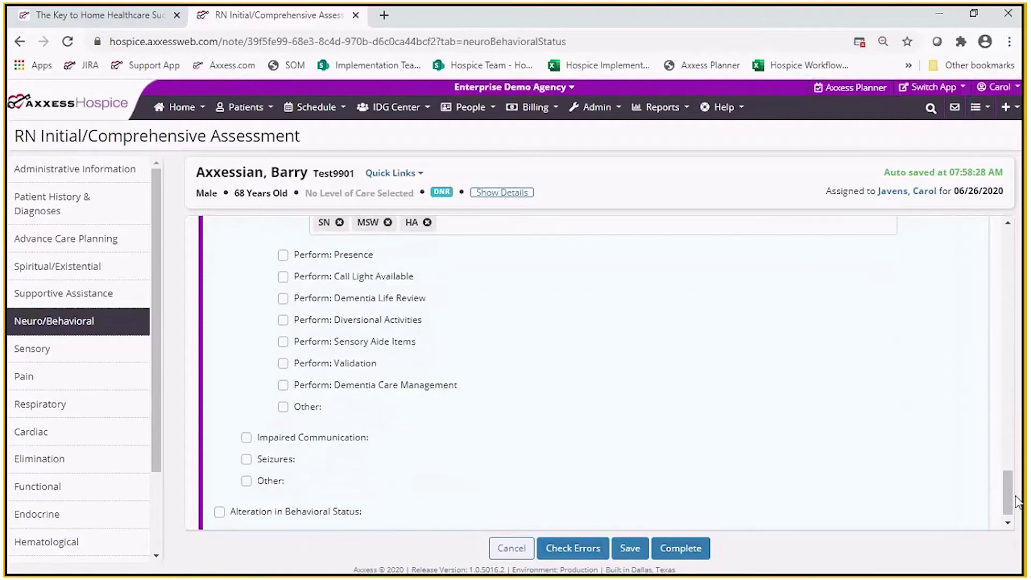
left_click(277, 325)
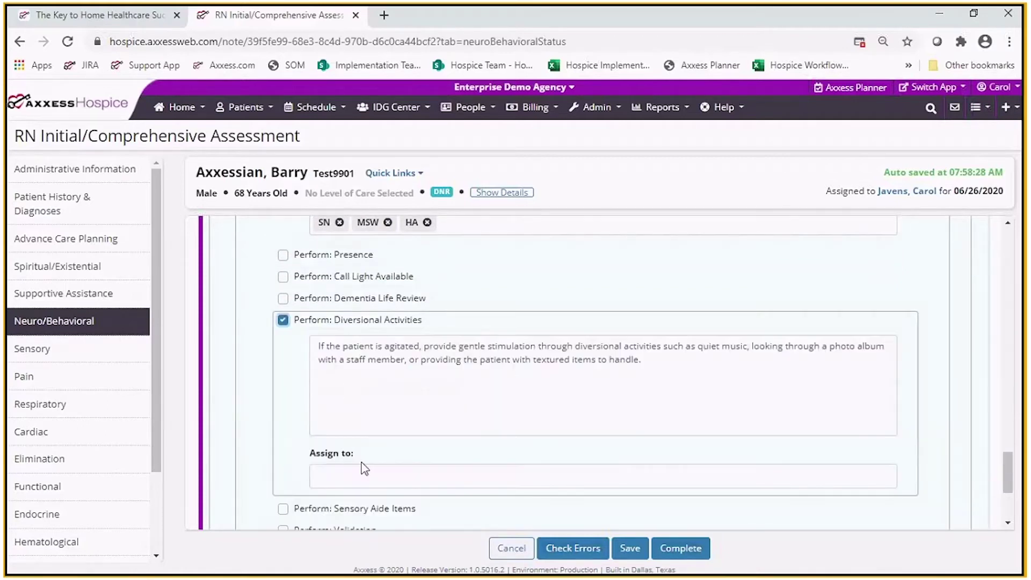
left_click(347, 473)
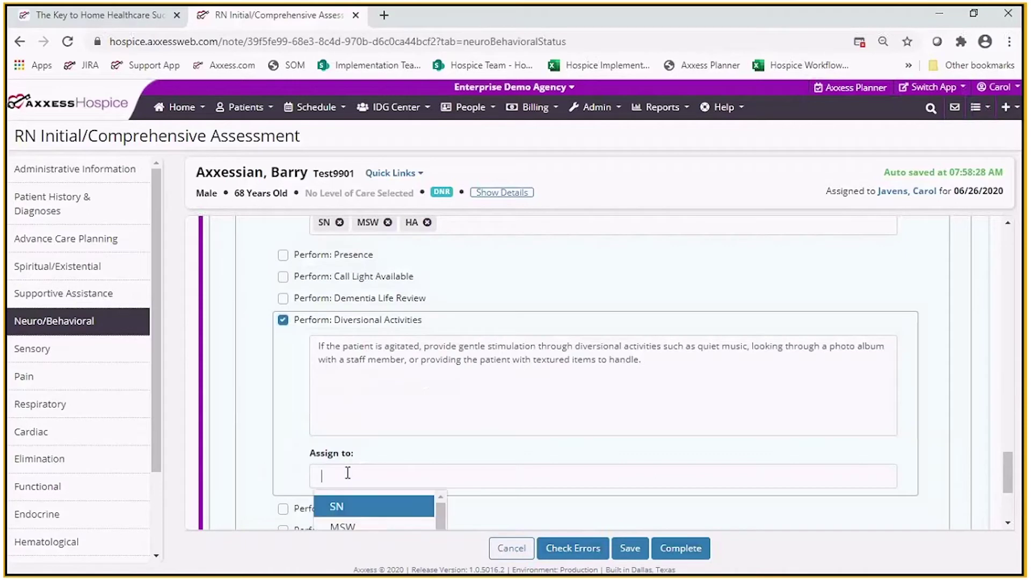
left_click(395, 510)
scroll(1007, 474, "down", 3)
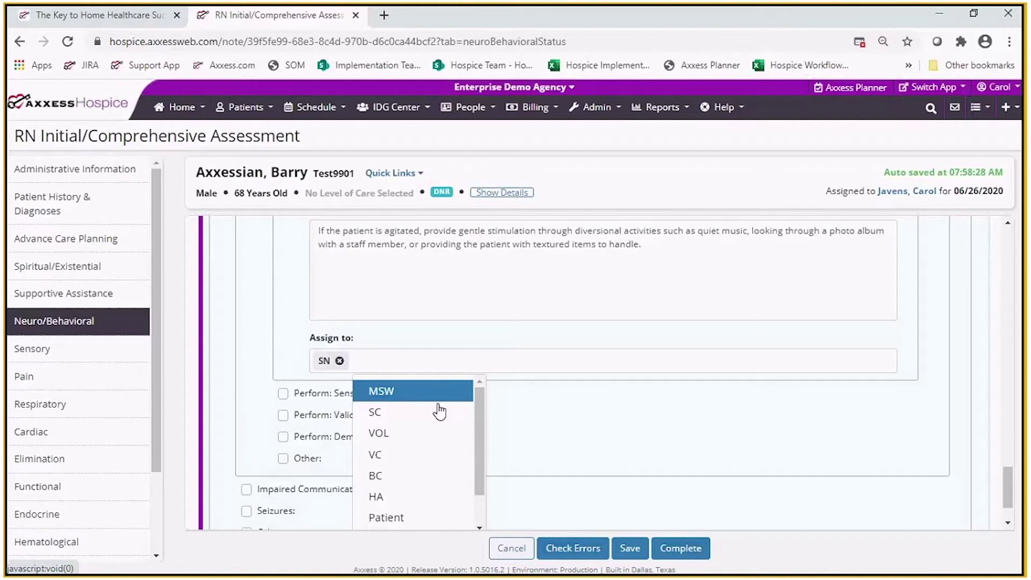
left_click(451, 392)
left_click(451, 392)
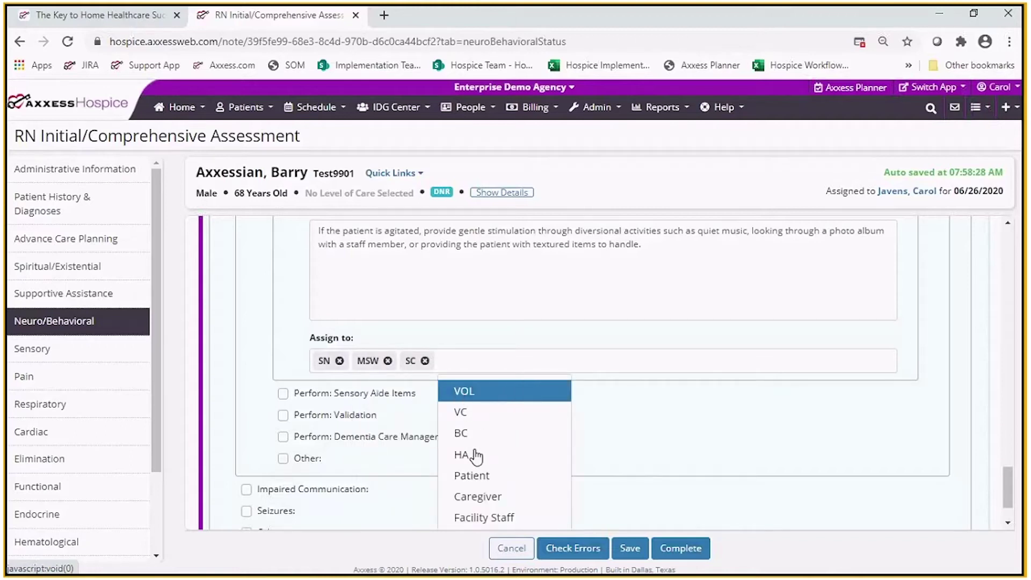
left_click(463, 454)
left_click(544, 477)
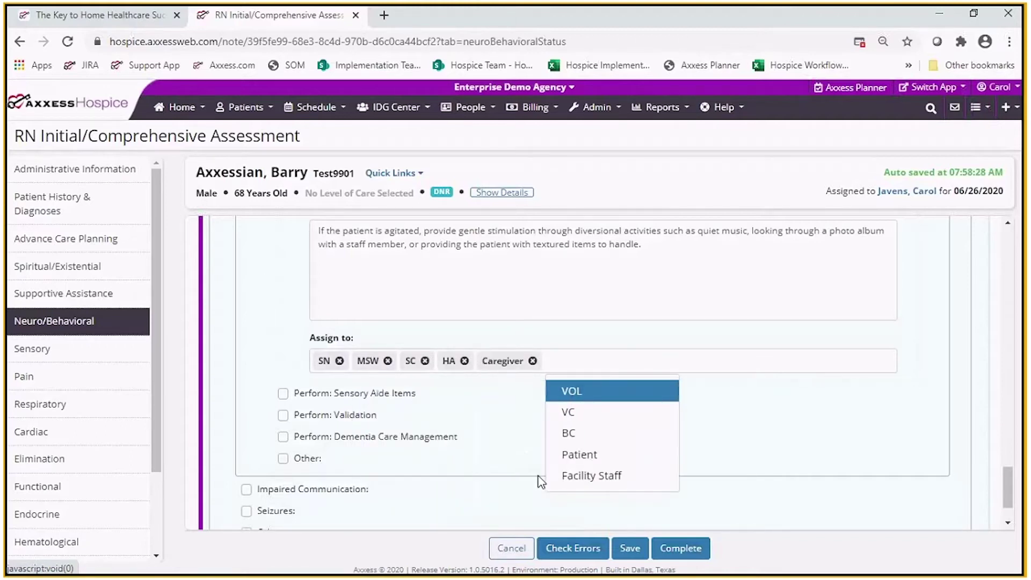
left_click(674, 329)
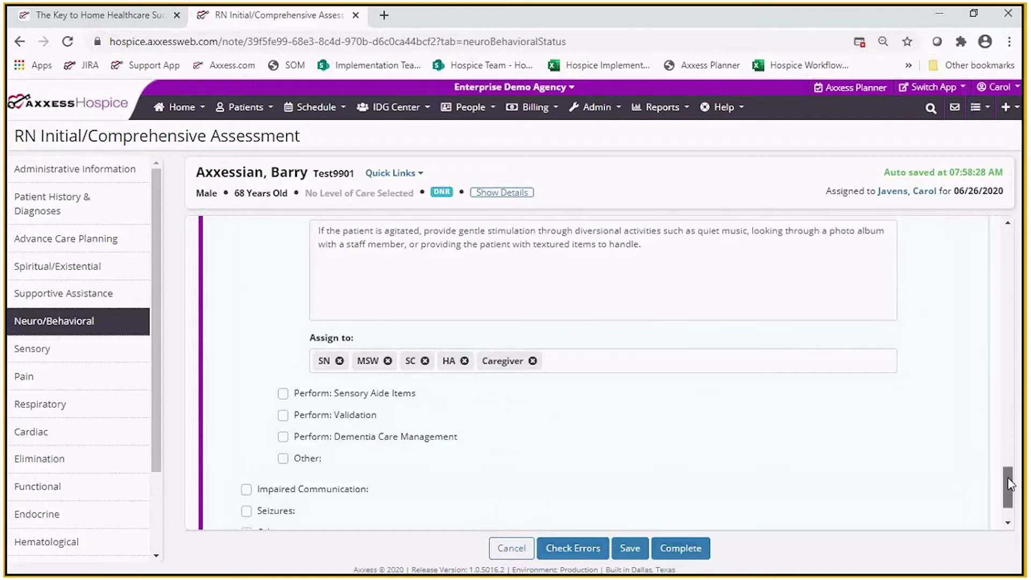
- In the Pain section, record that the patient was screened for pain, with 06/26/2020 as the date of first screening
left_click_drag(1007, 480, 985, 321)
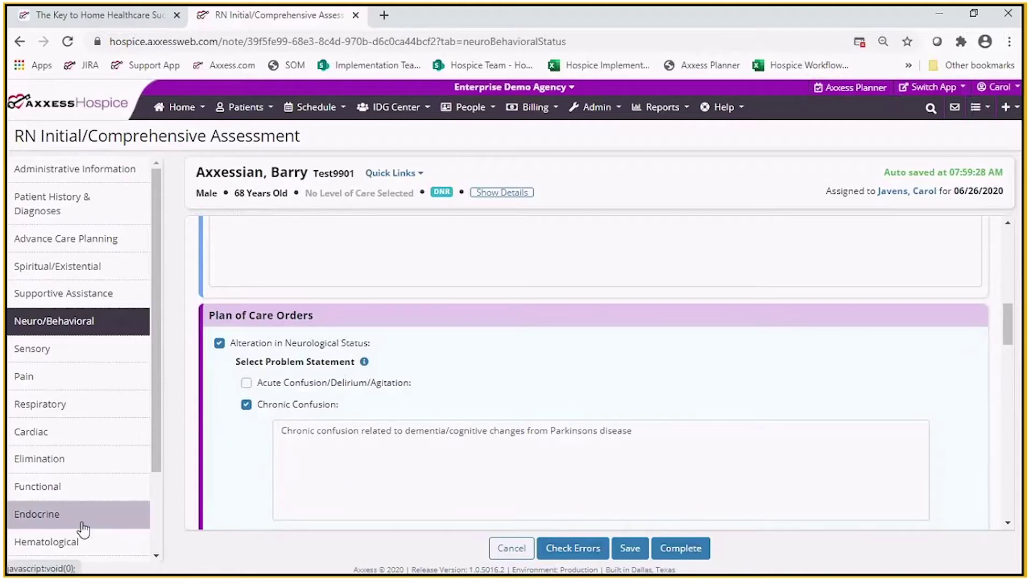
left_click(98, 379)
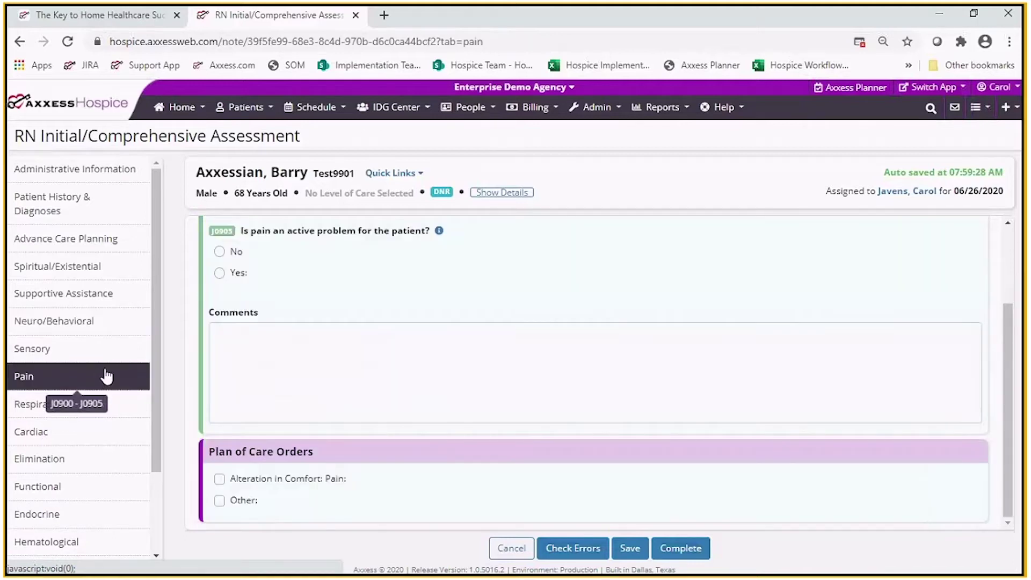
left_click_drag(1005, 401, 999, 323)
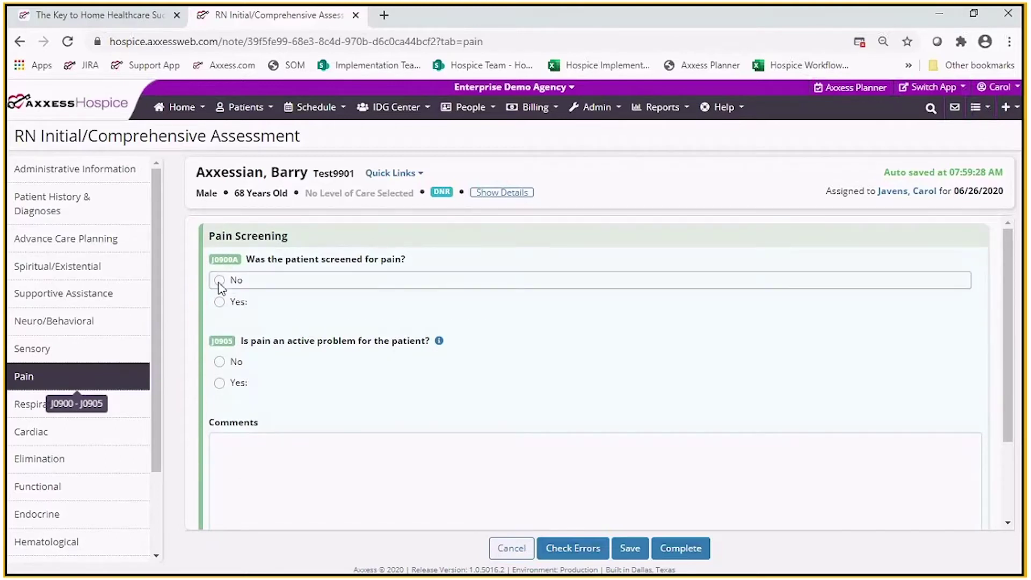
left_click(221, 305)
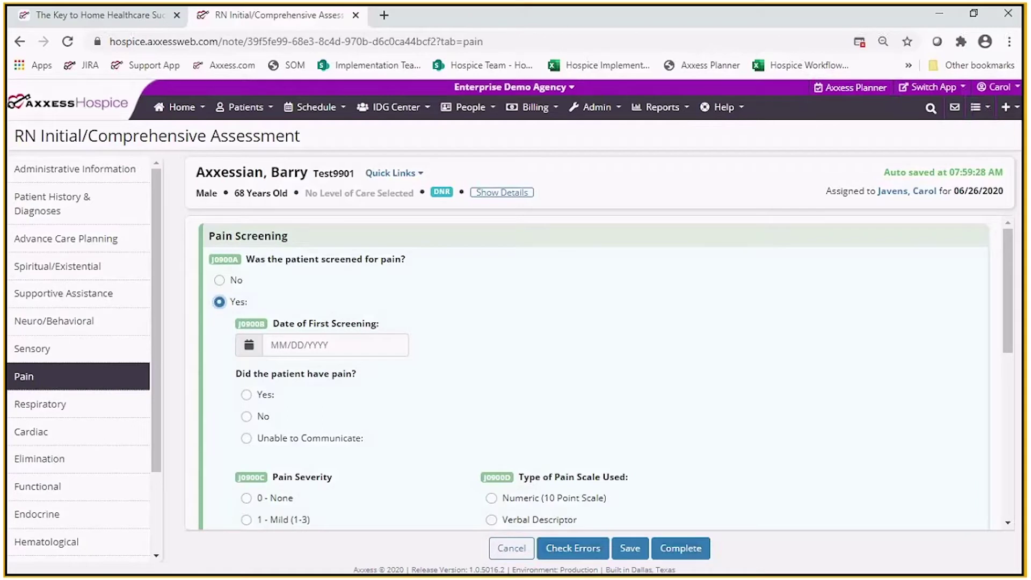
scroll(1007, 309, "down", 1)
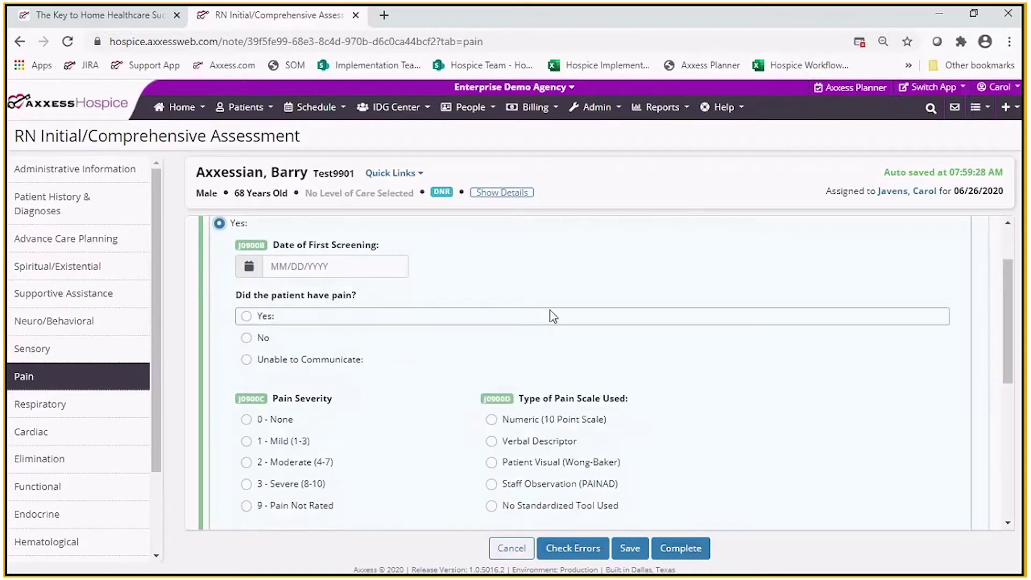
left_click(370, 266)
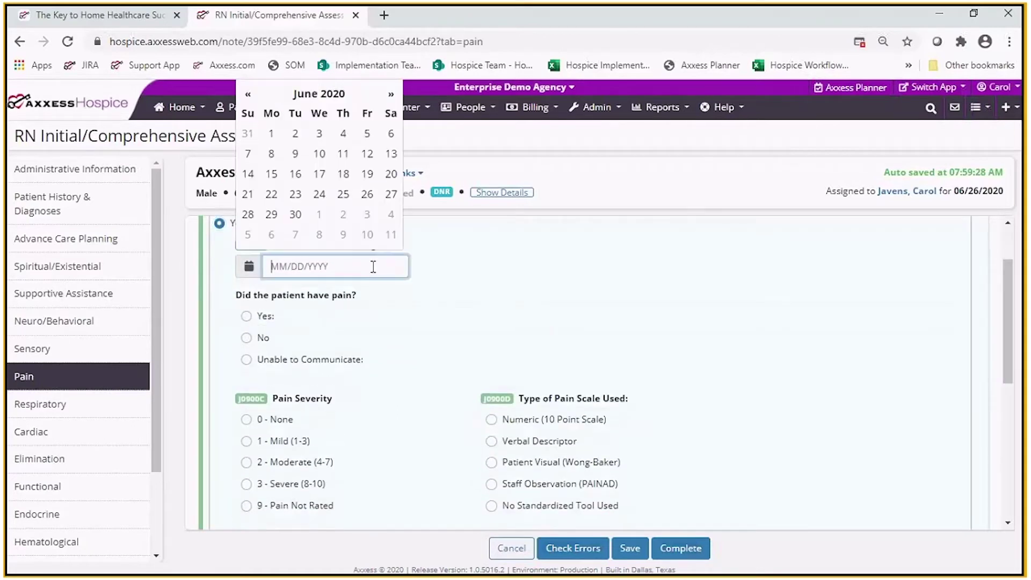
left_click(367, 194)
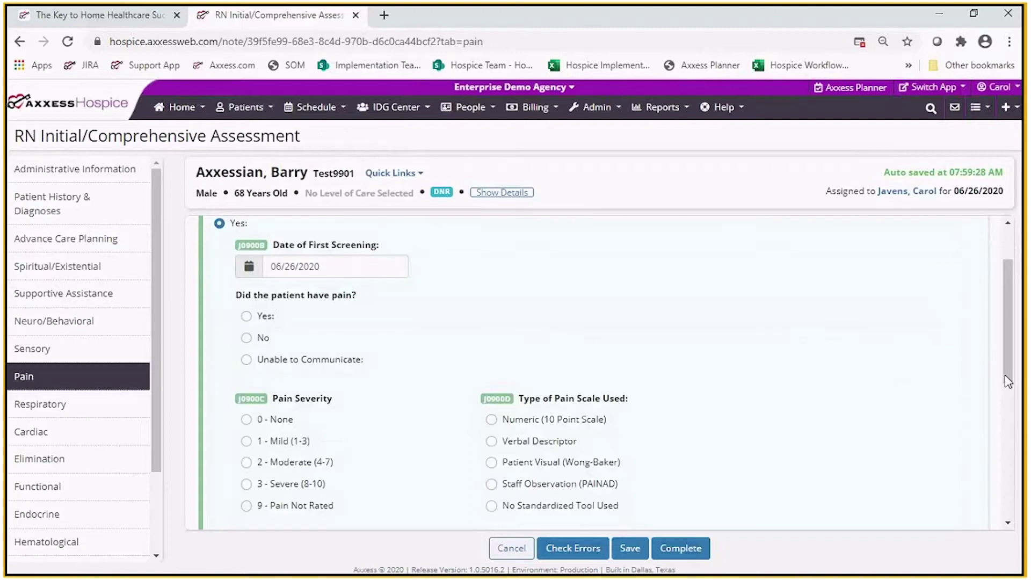
scroll(1008, 381, "down", 1)
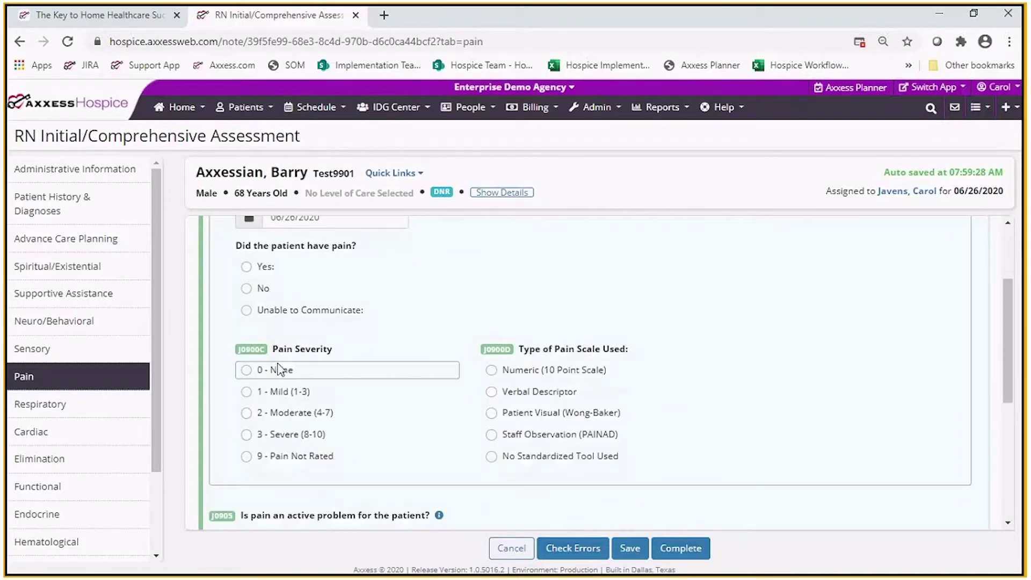
- Record under the pain question that the patient is unable to communicate, and choose the Pain Assessment in Advanced Dementia Scale (PAINAD)
left_click(246, 267)
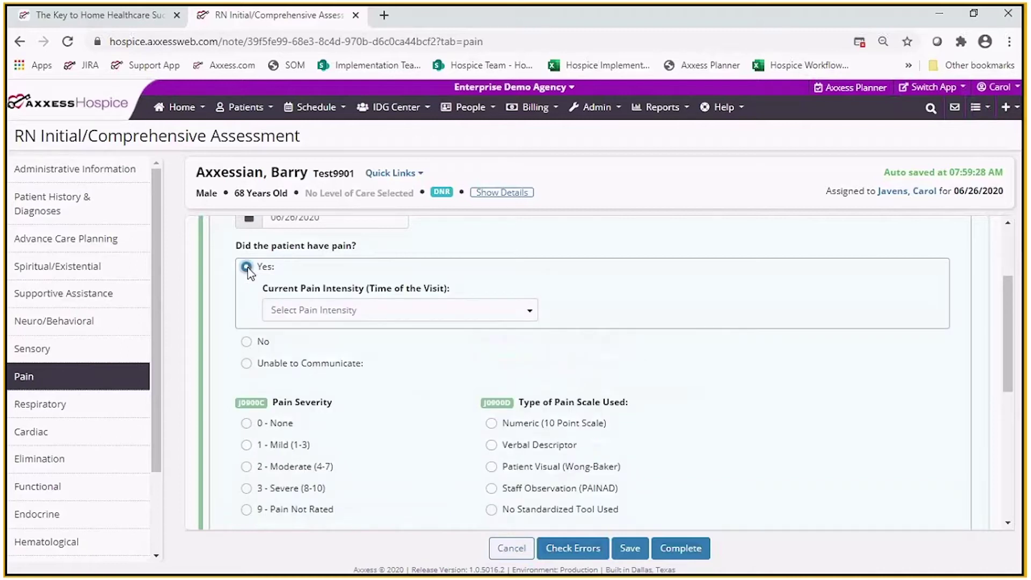
left_click(248, 343)
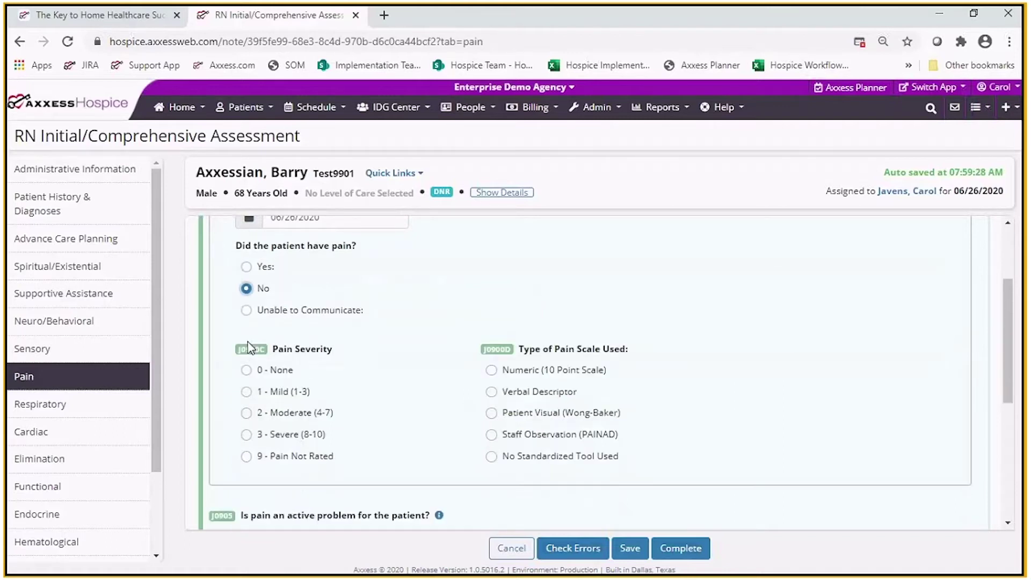
left_click(247, 311)
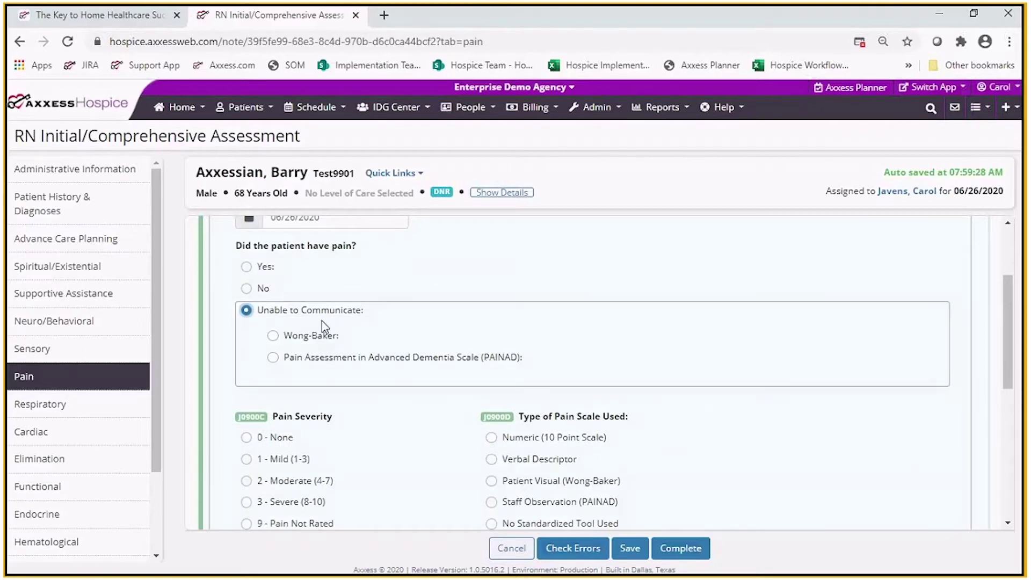
left_click(273, 336)
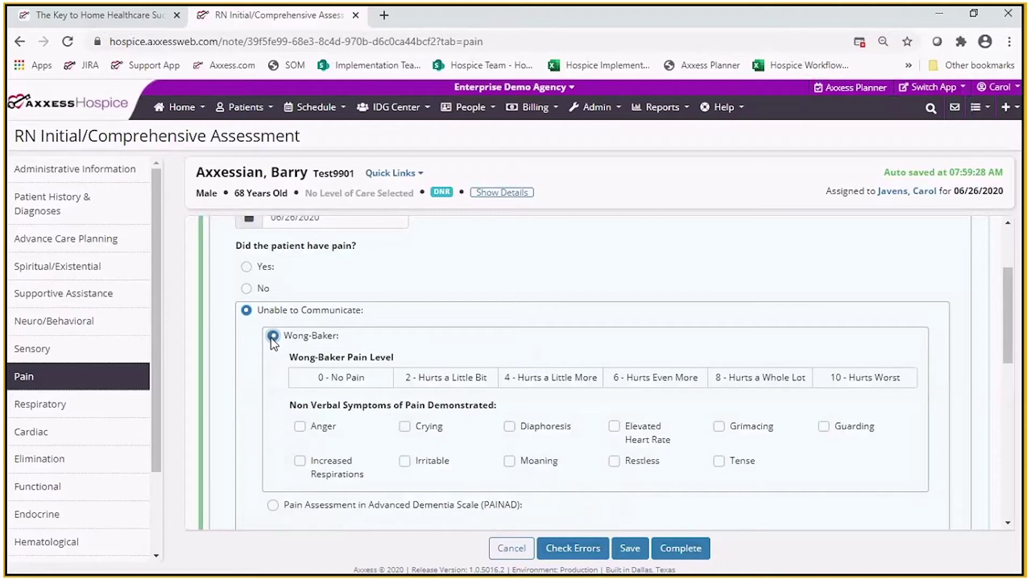
left_click(273, 338)
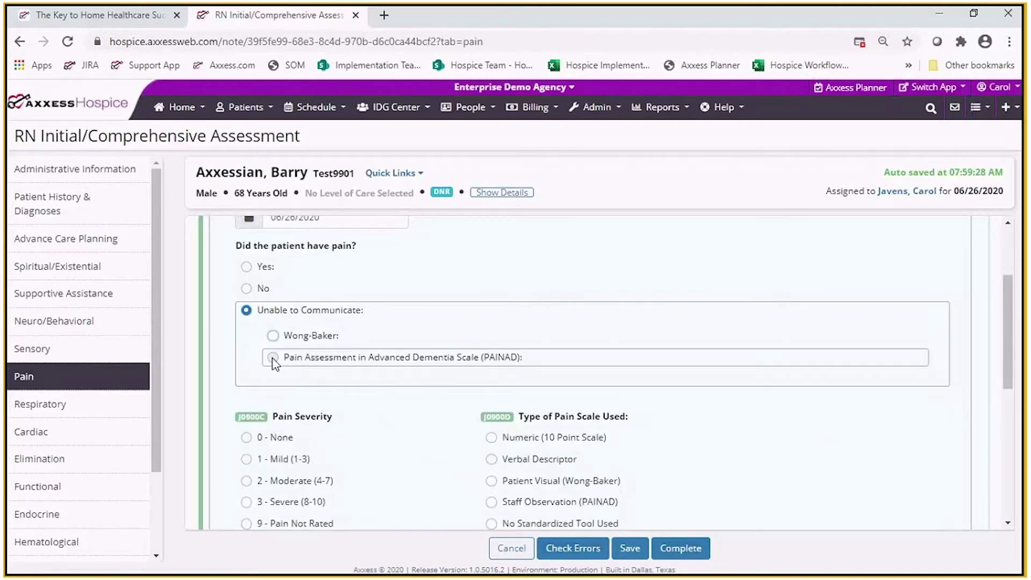
left_click(273, 358)
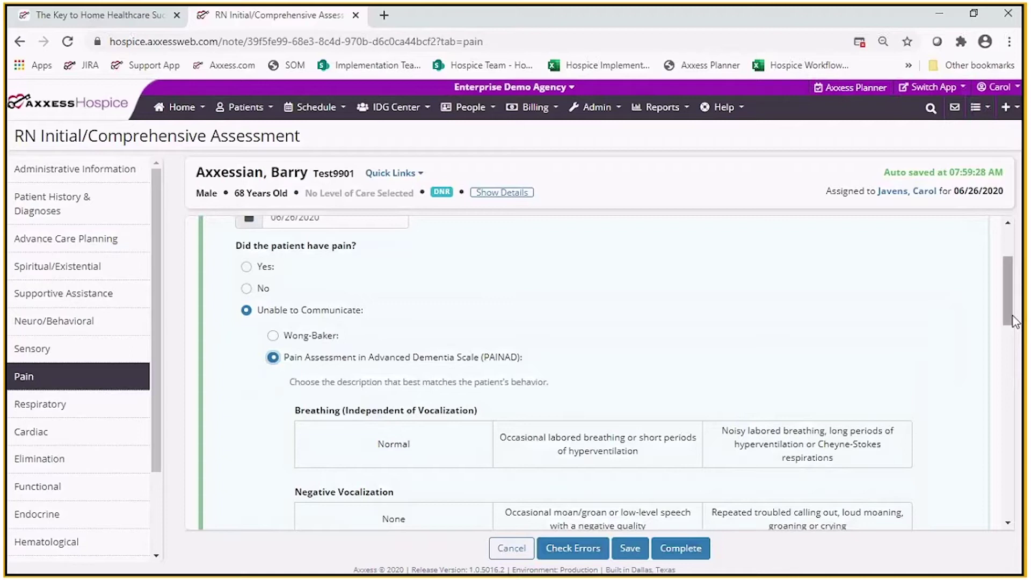
- Rate PAINAD breathing as occasional labored breathing, negative vocalization as occasional moan/groan, and facial expression as Sad/frightening/frowning
left_click_drag(1014, 321, 1016, 356)
left_click(650, 283)
left_click(650, 355)
left_click(651, 420)
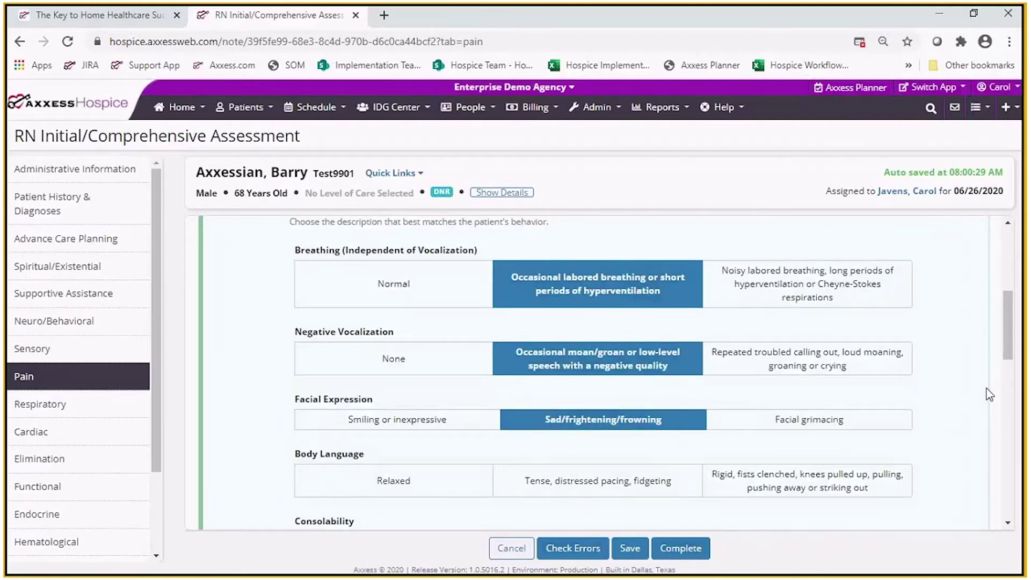
- Rate PAINAD body language as "Tense, distressed pacing, fidgeting" and consolability as "No need to console", and change facial expression to "Smiling or inexpressive"
scroll(989, 394, "down", 2)
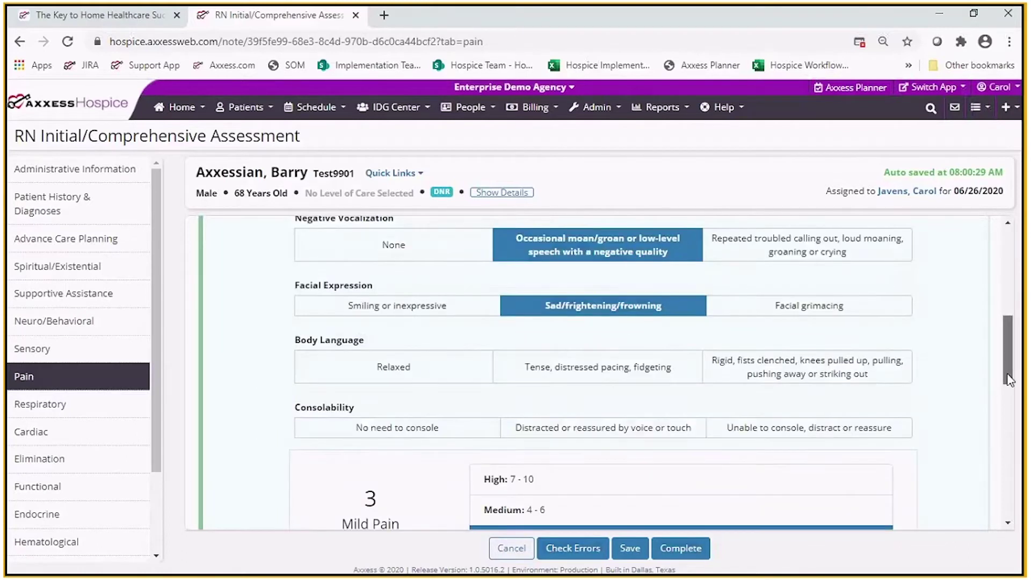
left_click(864, 374)
left_click(482, 432)
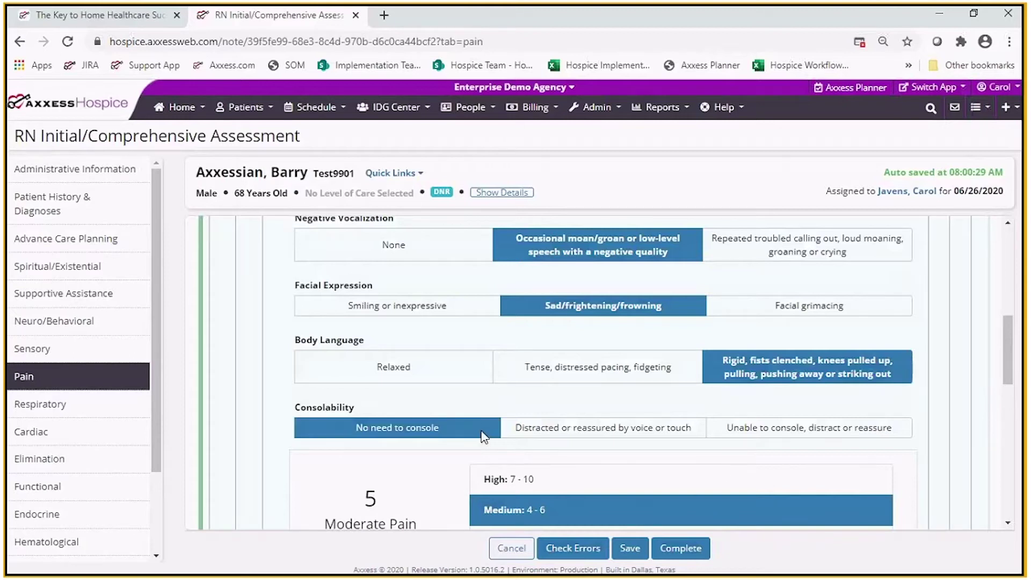
left_click(580, 373)
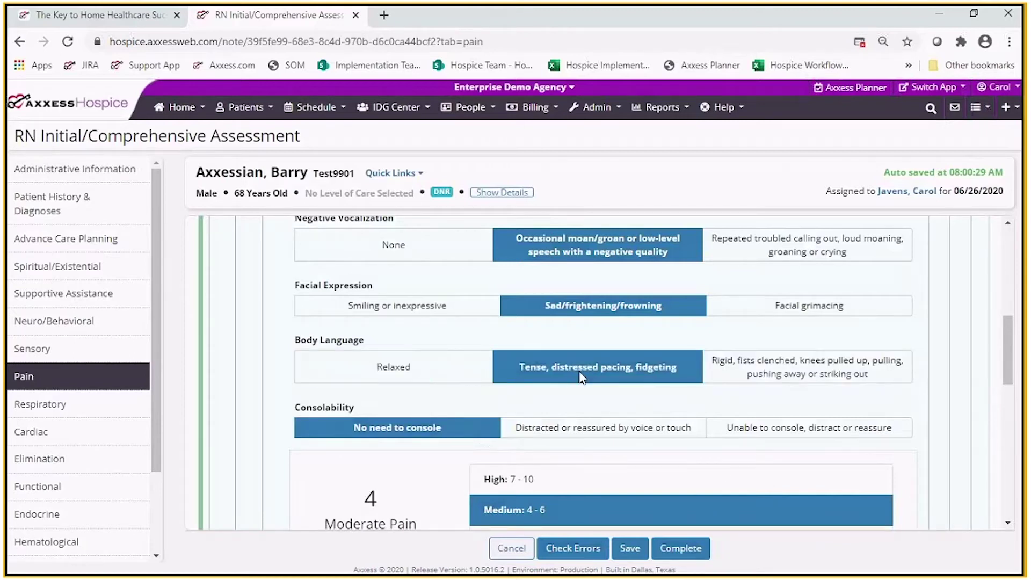
left_click(453, 319)
- Set the pain severity to 1 - Mild (1-3) and the type of pain scale used to Staff Observation (PAINAD)
left_click_drag(1003, 346, 1004, 425)
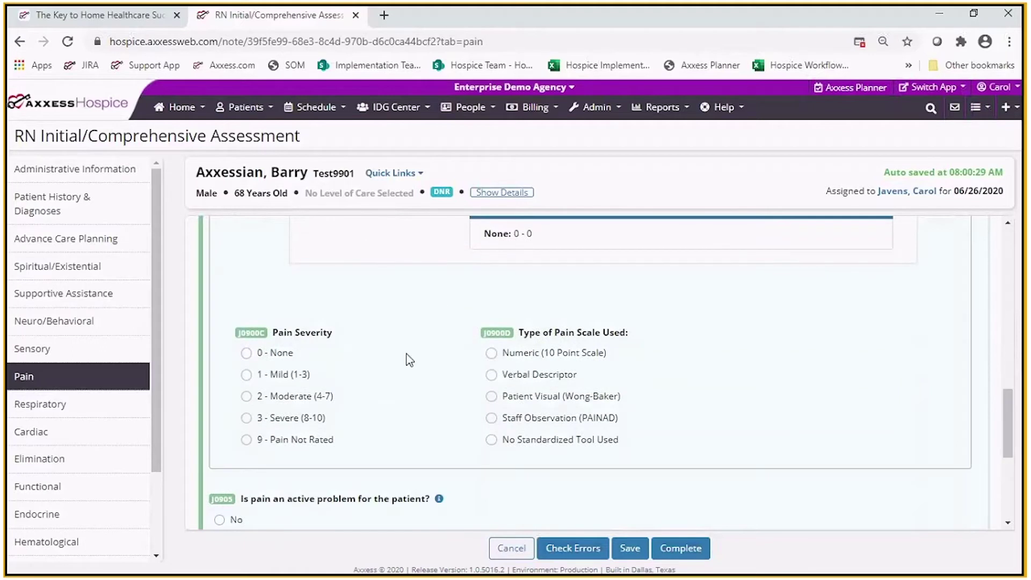
left_click(295, 380)
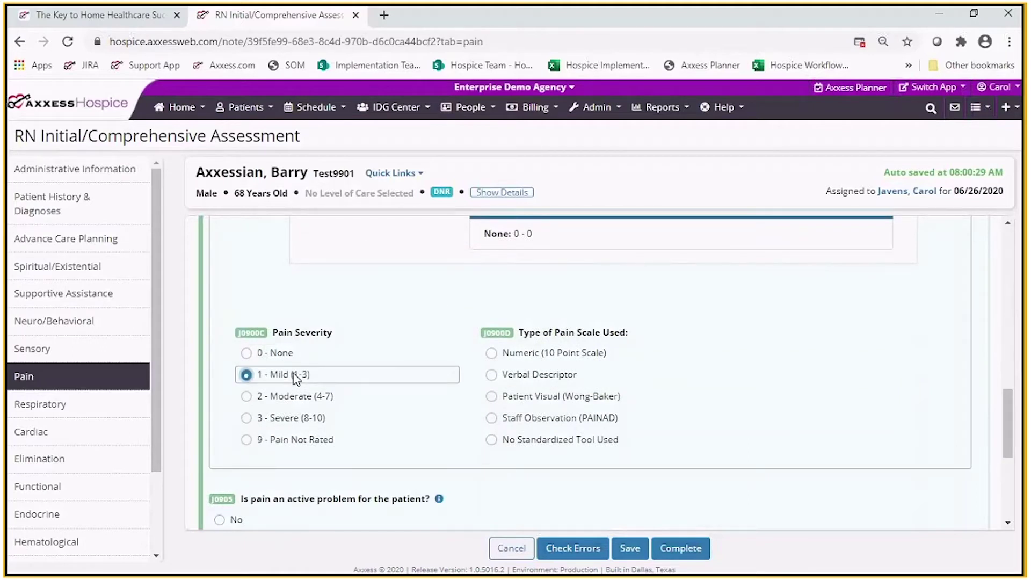
left_click(491, 418)
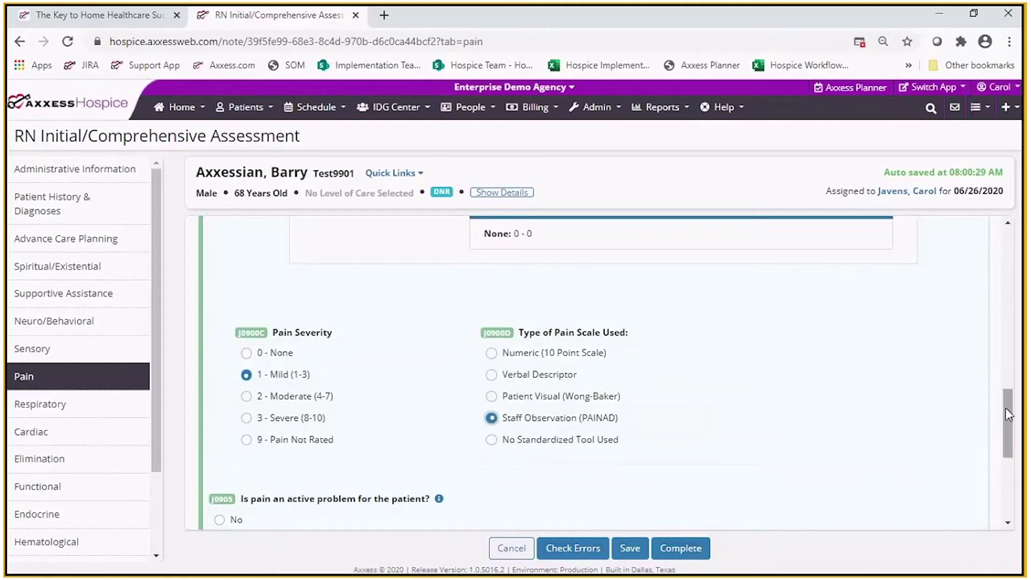
- Mark pain as an active problem and the comprehensive pain assessment as done, dated 06/26/2020
left_click_drag(1006, 409, 1005, 462)
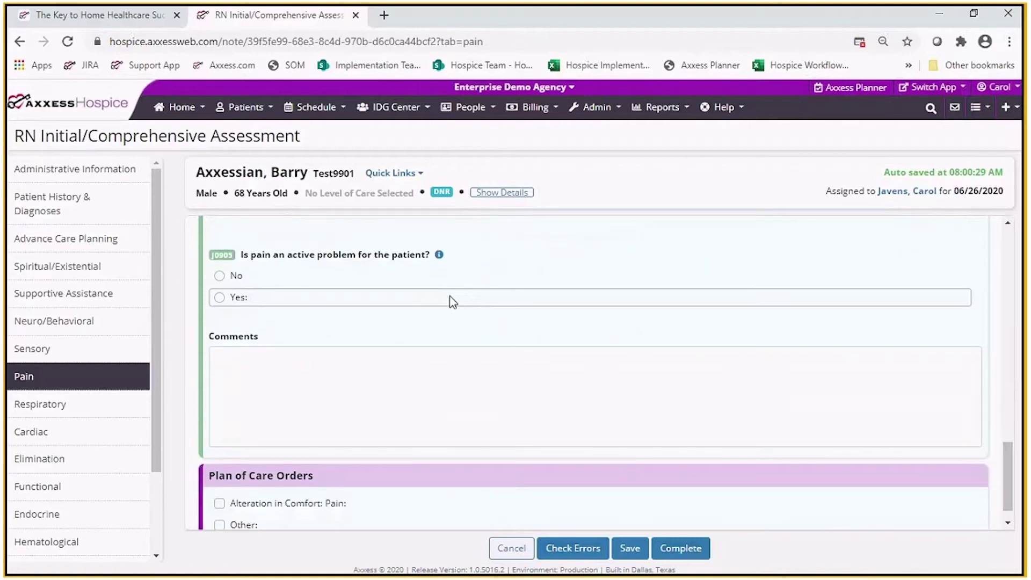
left_click(219, 297)
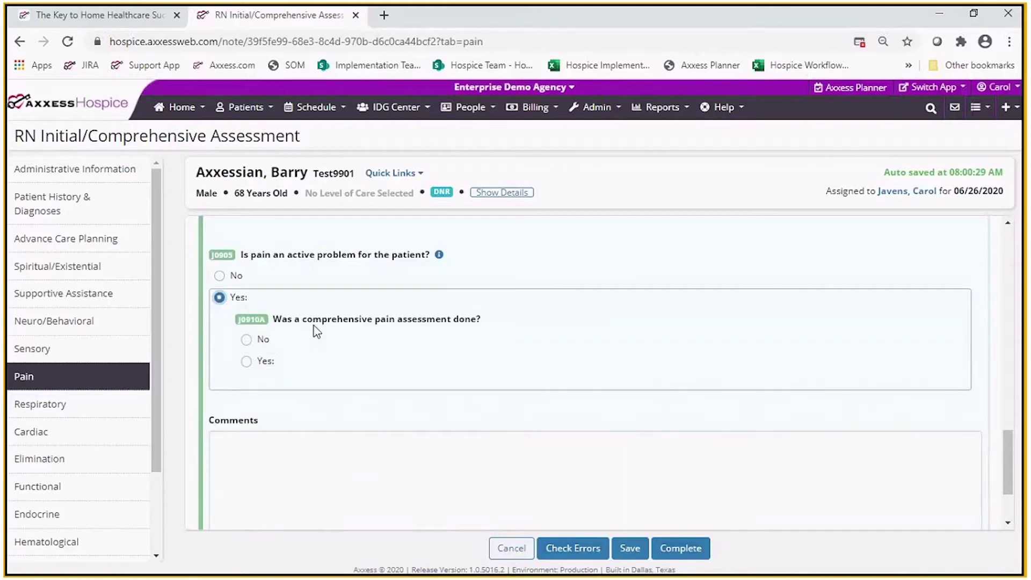
left_click(247, 363)
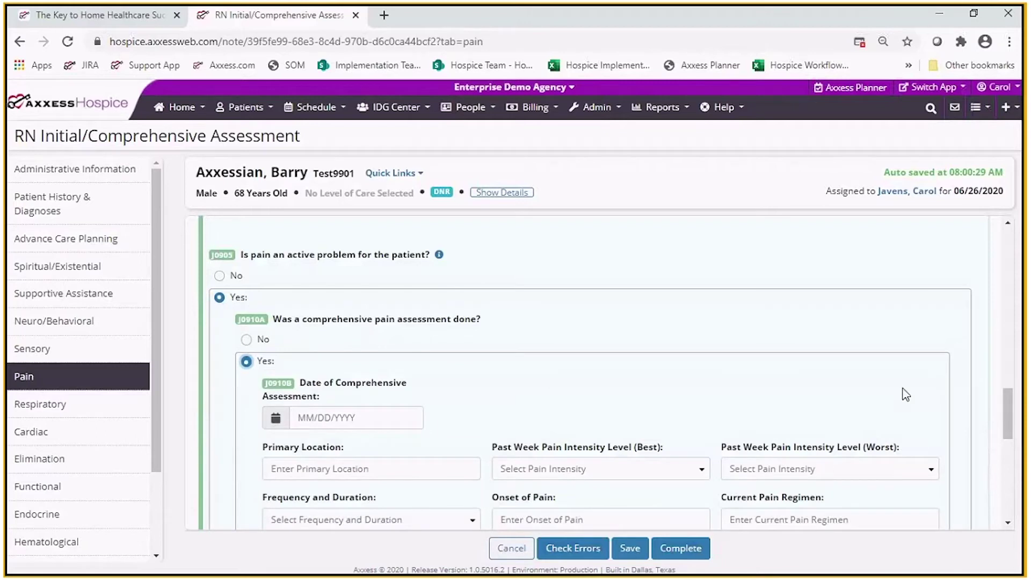
scroll(1005, 423, "down", 2)
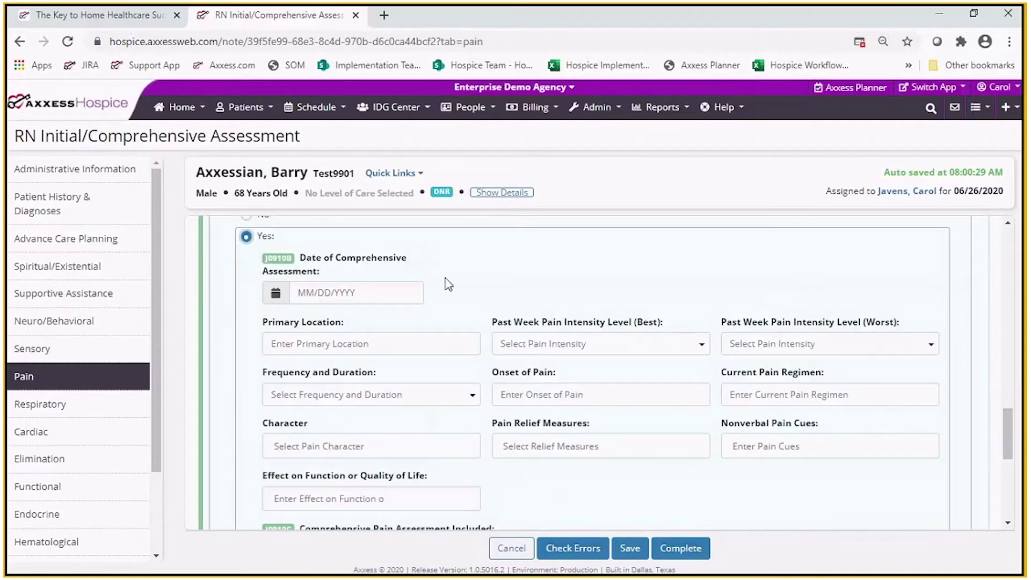
left_click(356, 295)
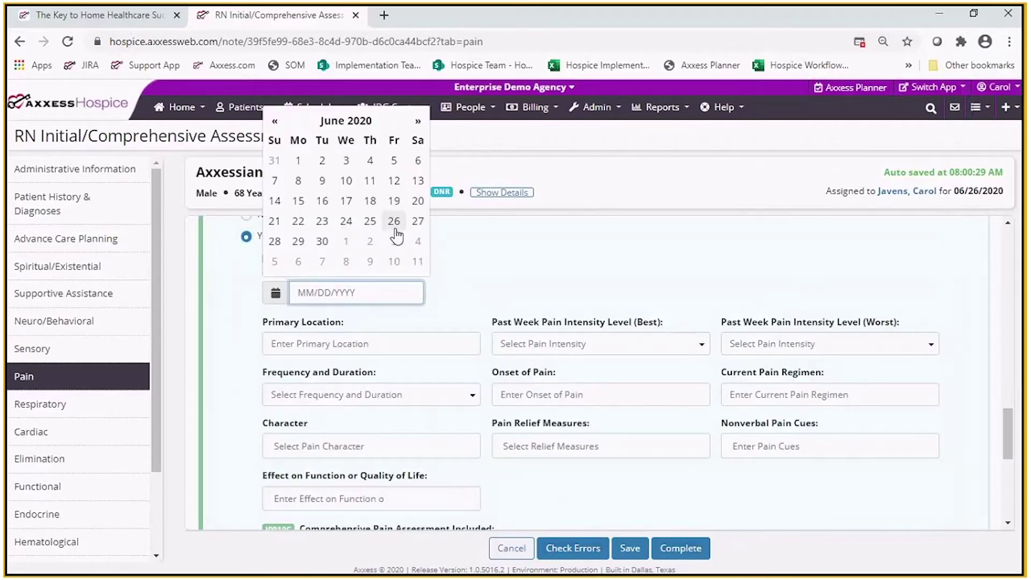
left_click(395, 224)
- Enter "generalized" as the primary pain location, with past week intensity 0 - No Pain at best and 4 - Distressing at worst
left_click(385, 345)
type("generalized")
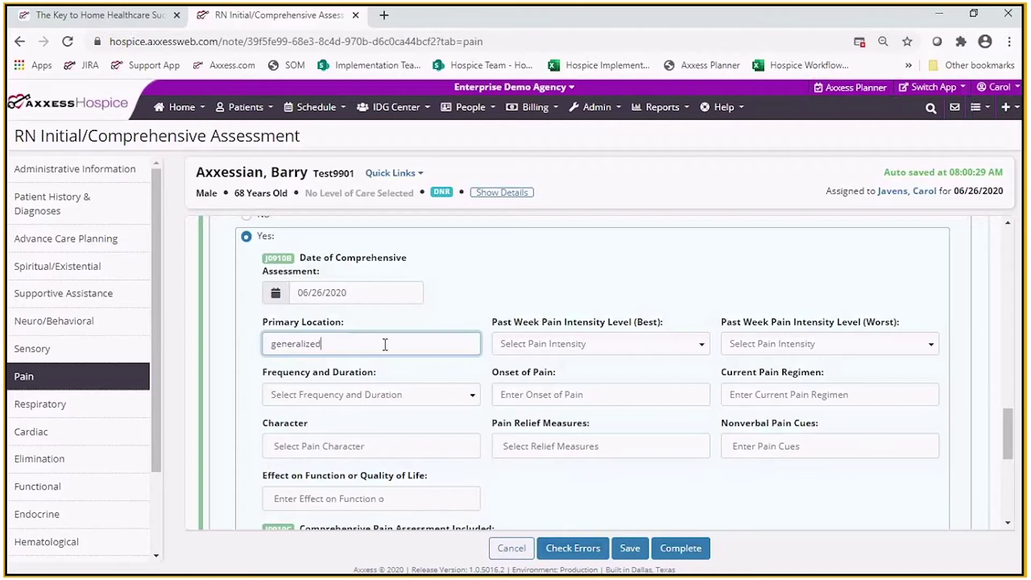
left_click(656, 349)
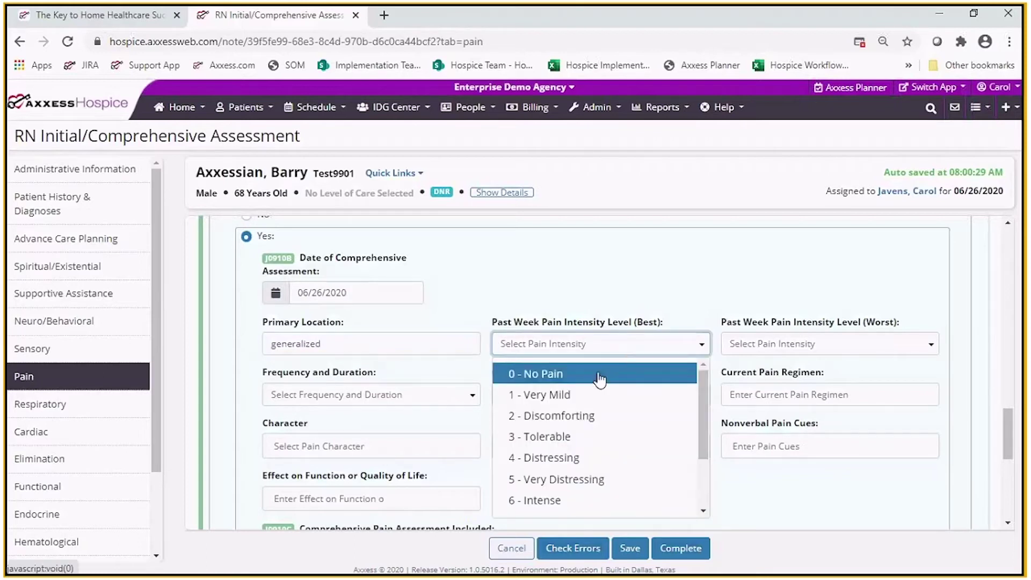
left_click(599, 380)
left_click(902, 345)
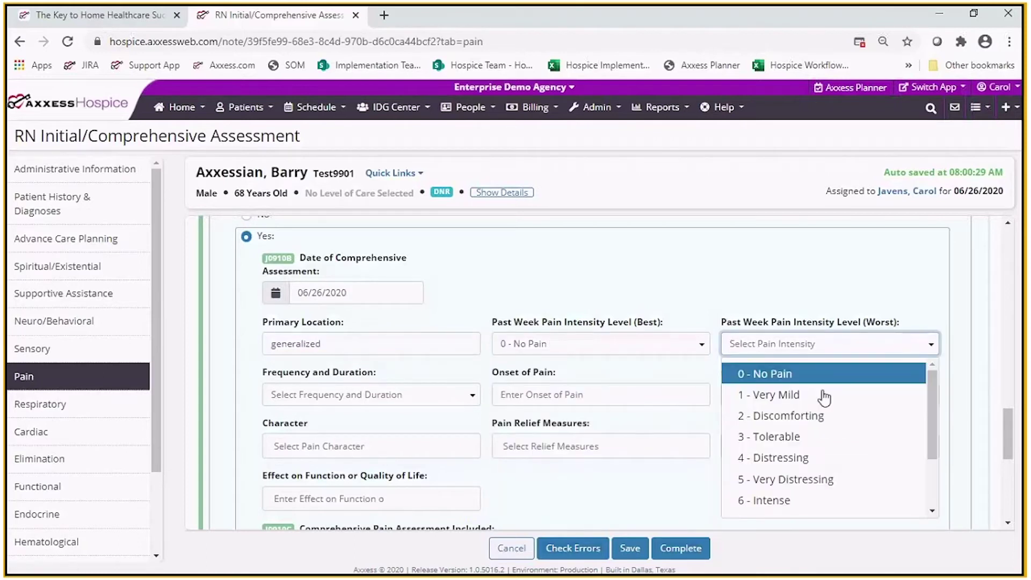
left_click(782, 458)
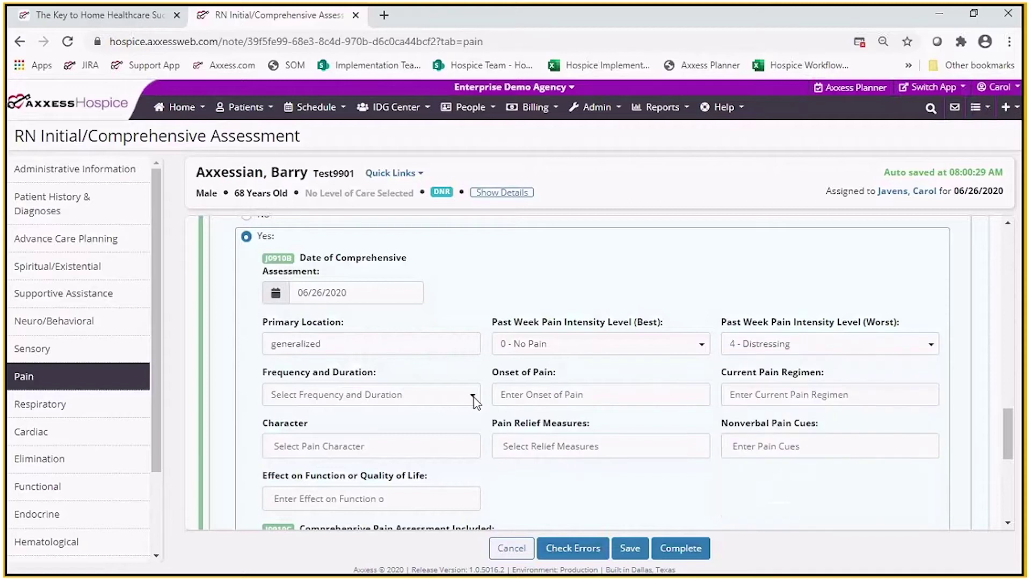
- Record pain frequency as Less Often than Daily, onset as "with last 2 years of stiffiness increasing", and current pain regimen as "none"
left_click(376, 394)
left_click(377, 442)
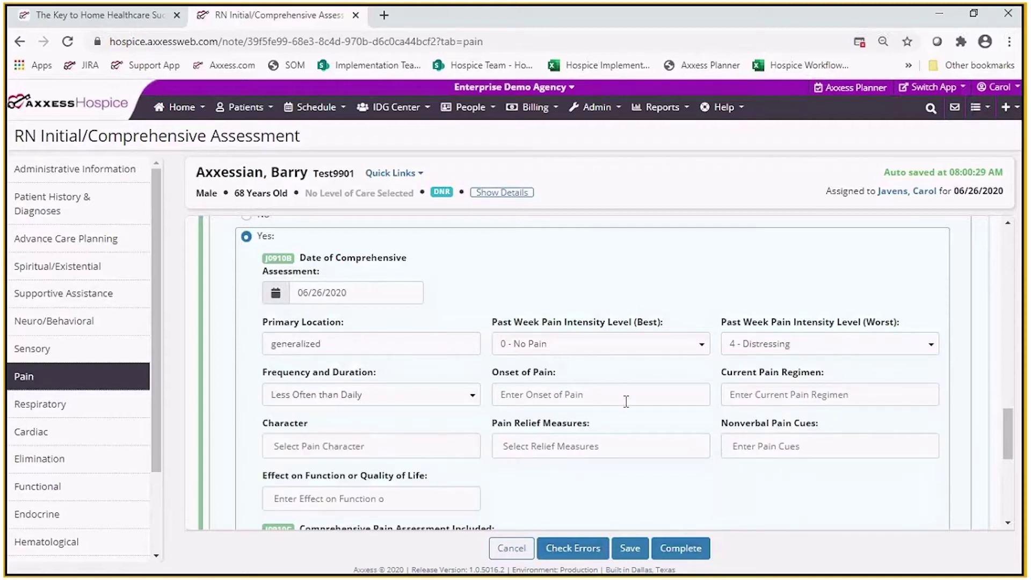
left_click(666, 396)
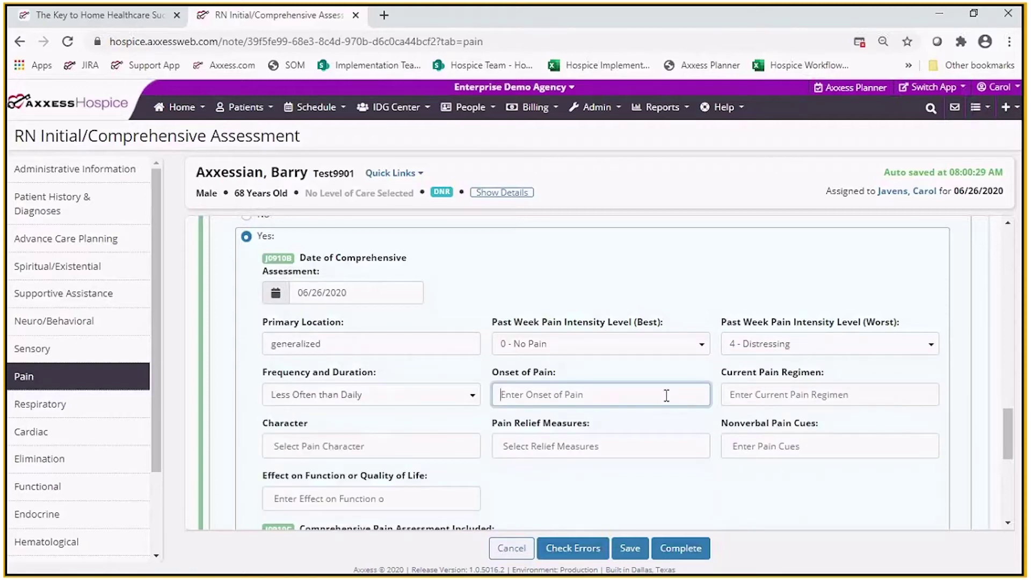
type("with last 2 years of stiffiness increasing")
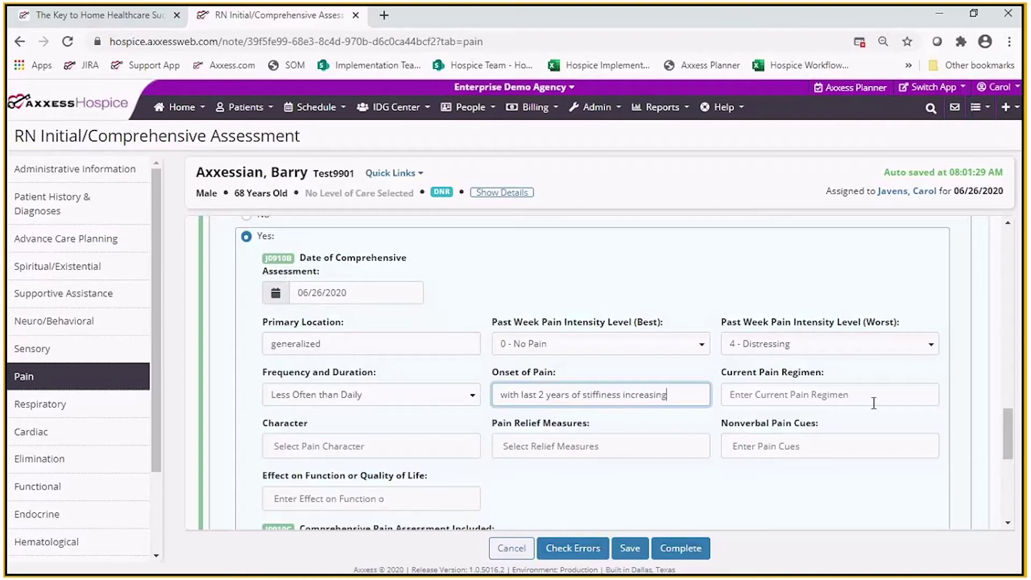
left_click(845, 397)
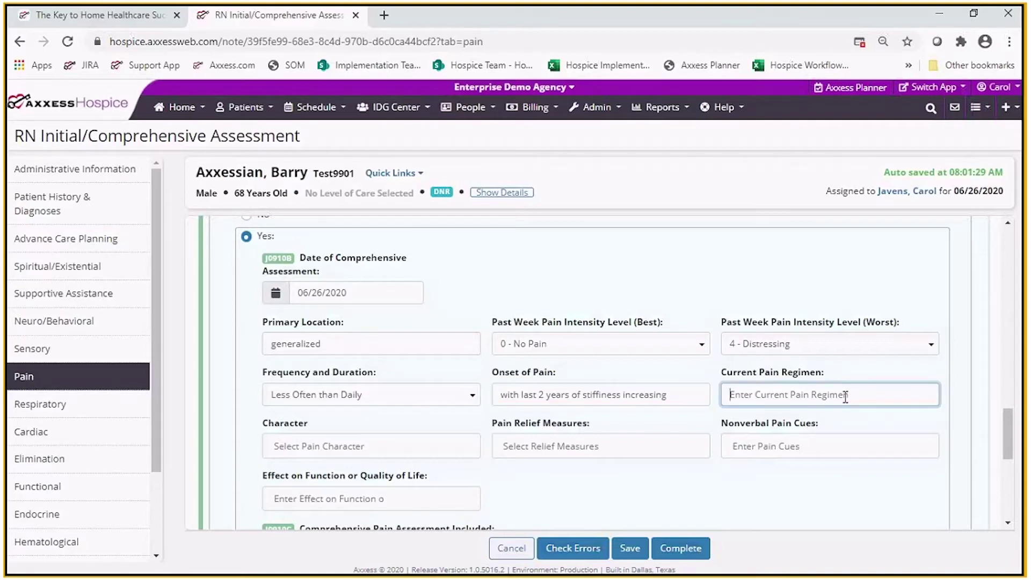
type("none")
- Select Dull, Sharp, Throbbing and Shooting as the pain character
scroll(1012, 456, "down", 1)
scroll(1013, 456, "down", 3)
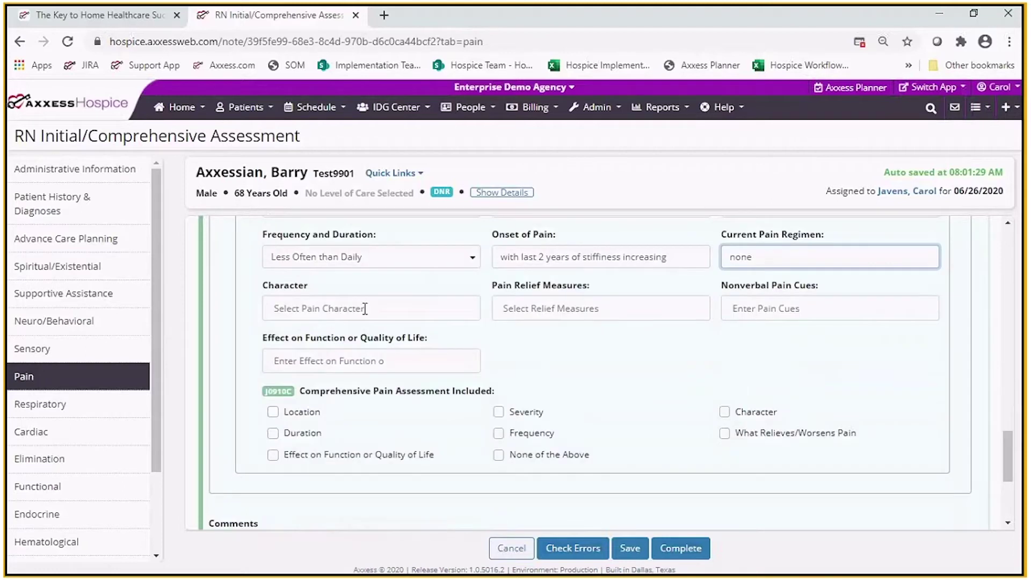
left_click(349, 303)
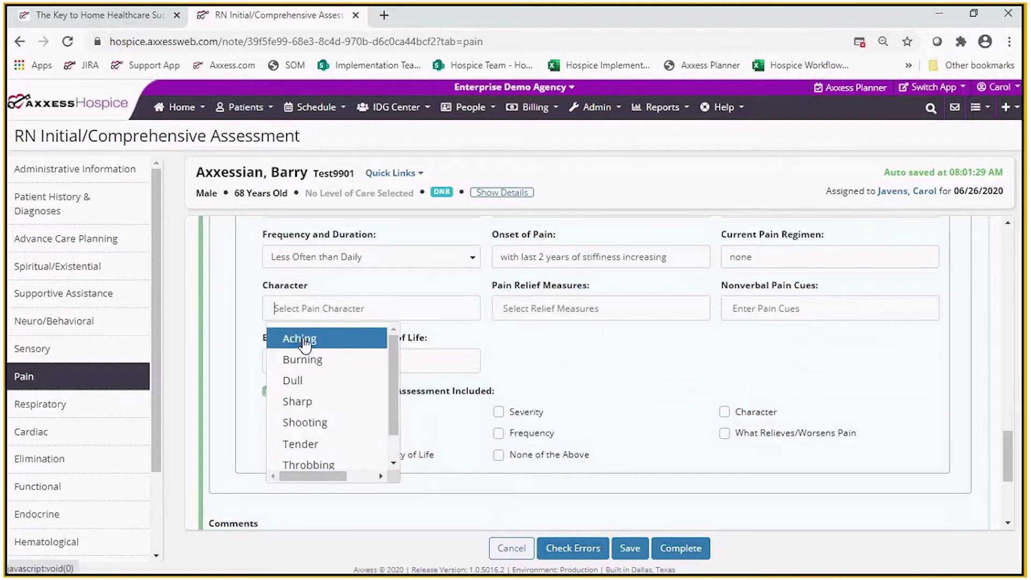
left_click(292, 380)
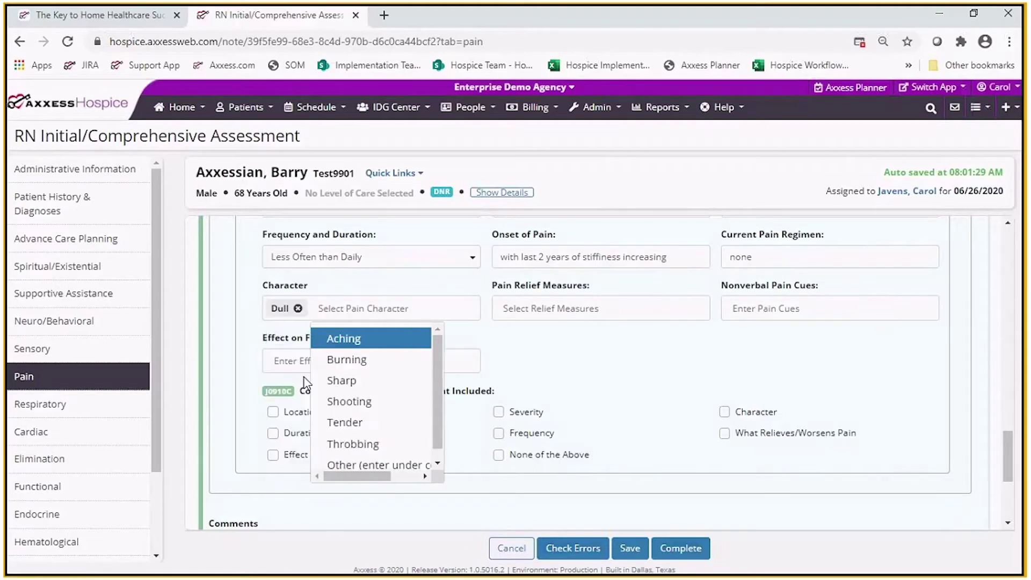
left_click(369, 382)
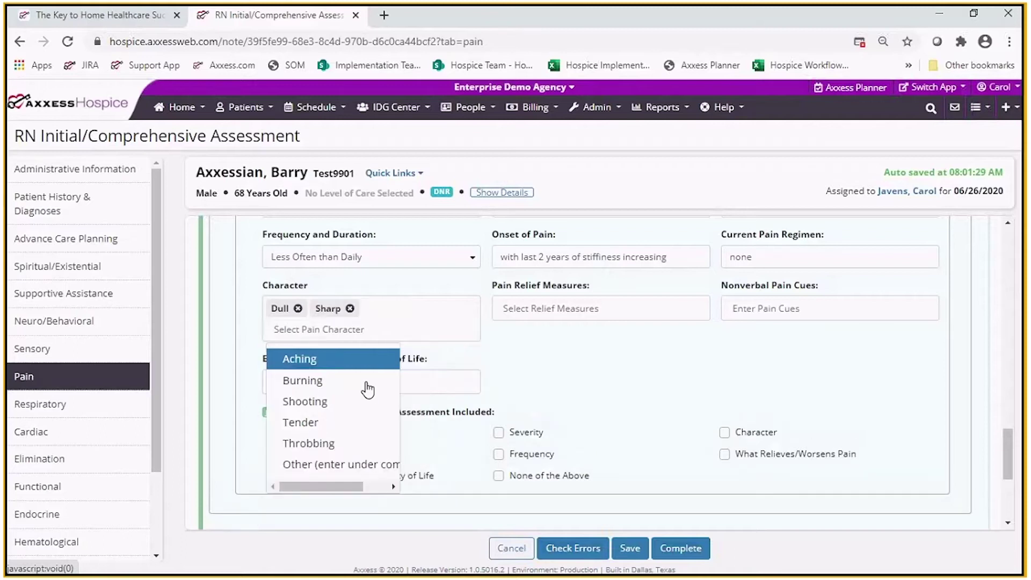
left_click(326, 445)
left_click(334, 404)
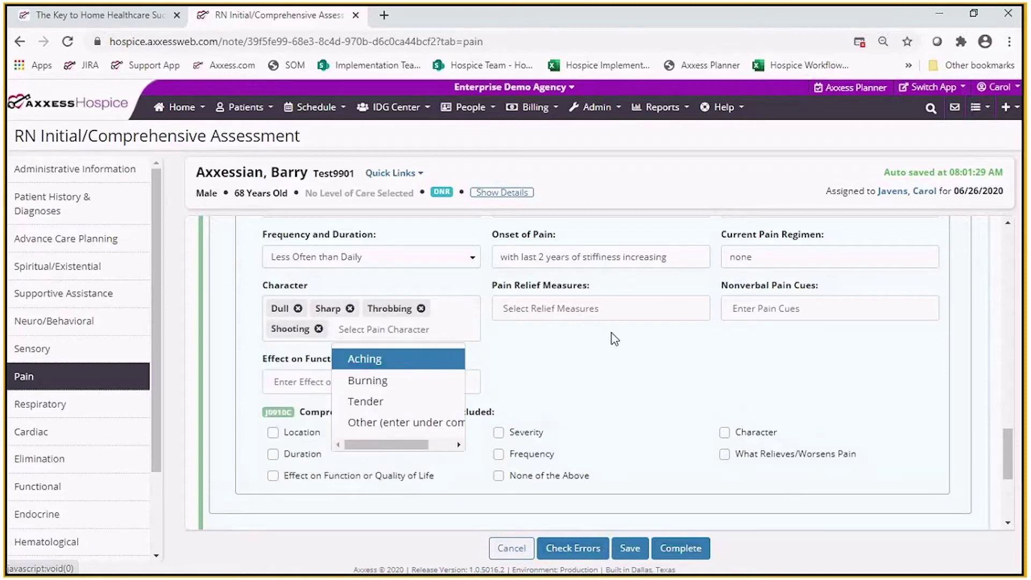
left_click(614, 341)
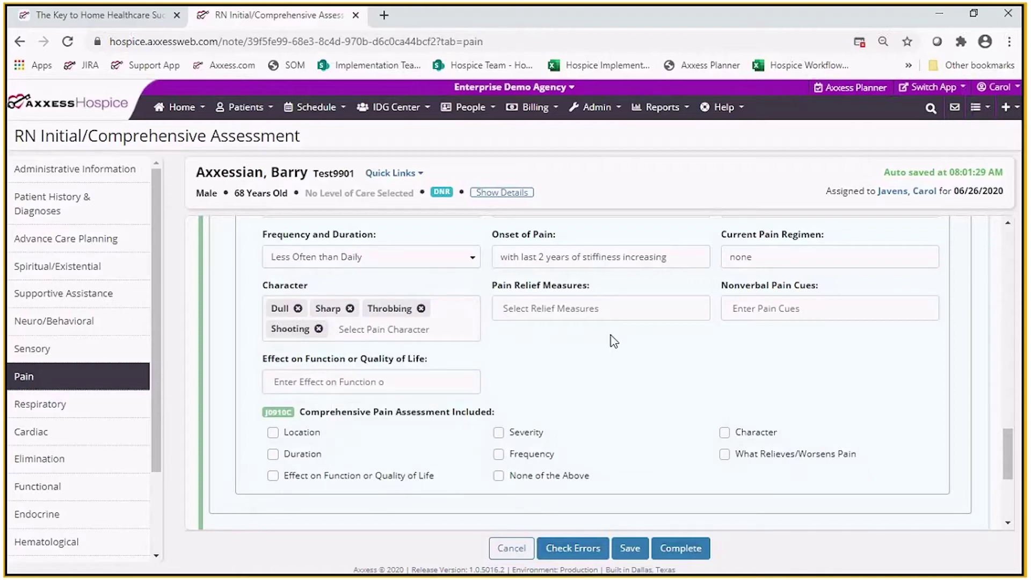
- Remove Shooting, Throbbing and Sharp from the pain character, keeping only Dull
left_click(319, 329)
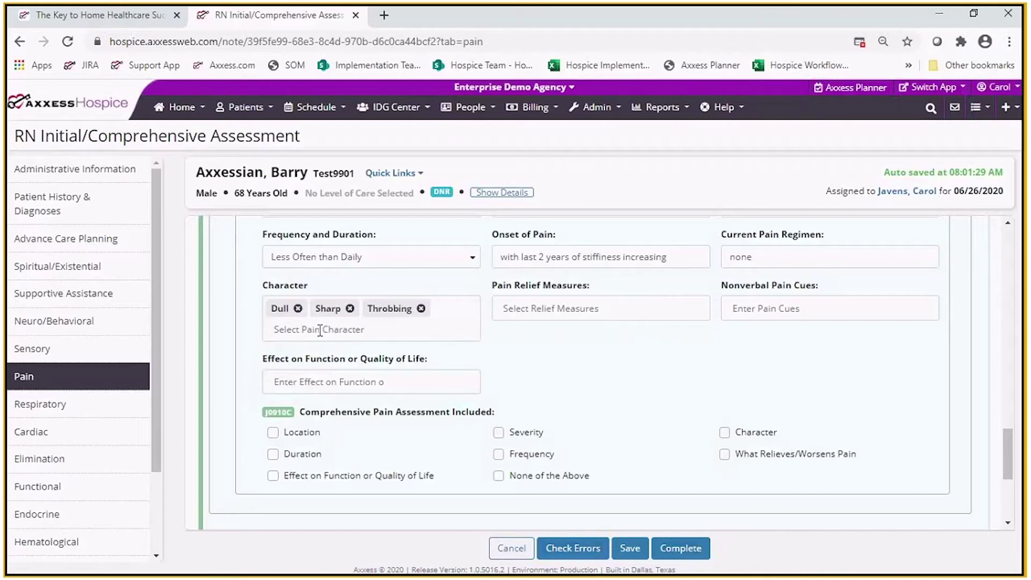
left_click(421, 308)
left_click(350, 308)
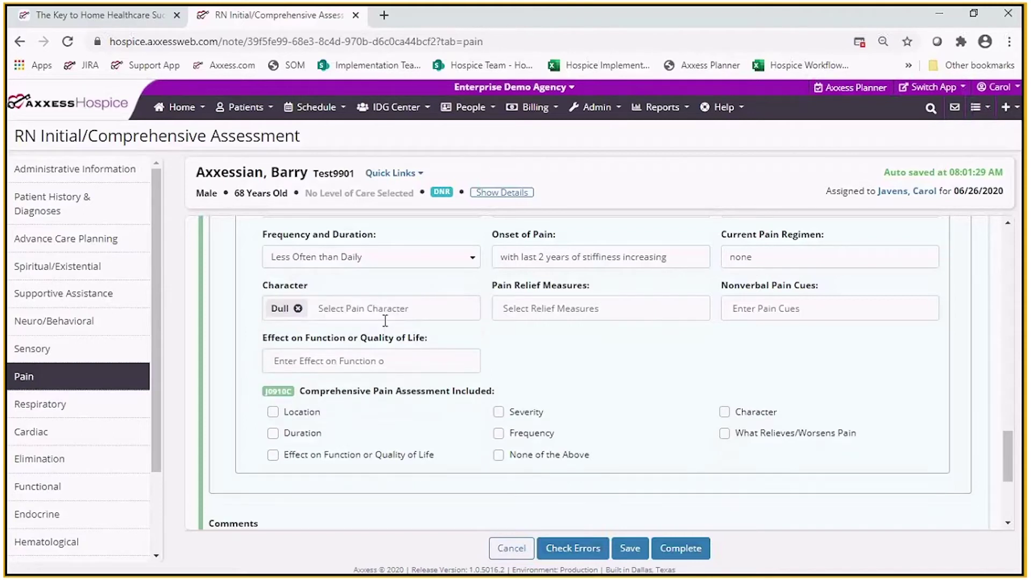
- Select Reposition as the pain relief measure and keep only Decreased Mobility as the nonverbal pain cue, removing Guarding
left_click(615, 308)
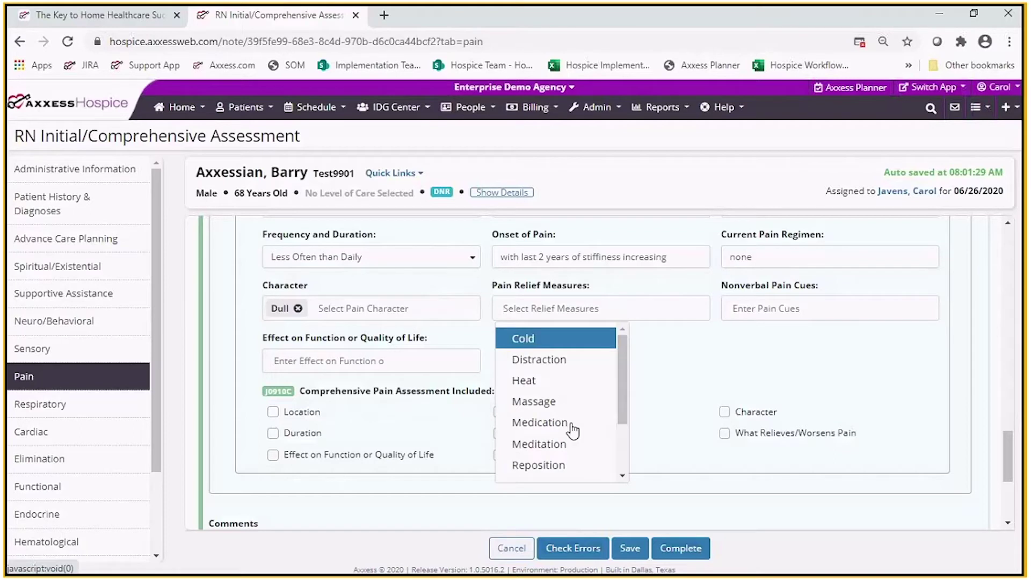
left_click(560, 467)
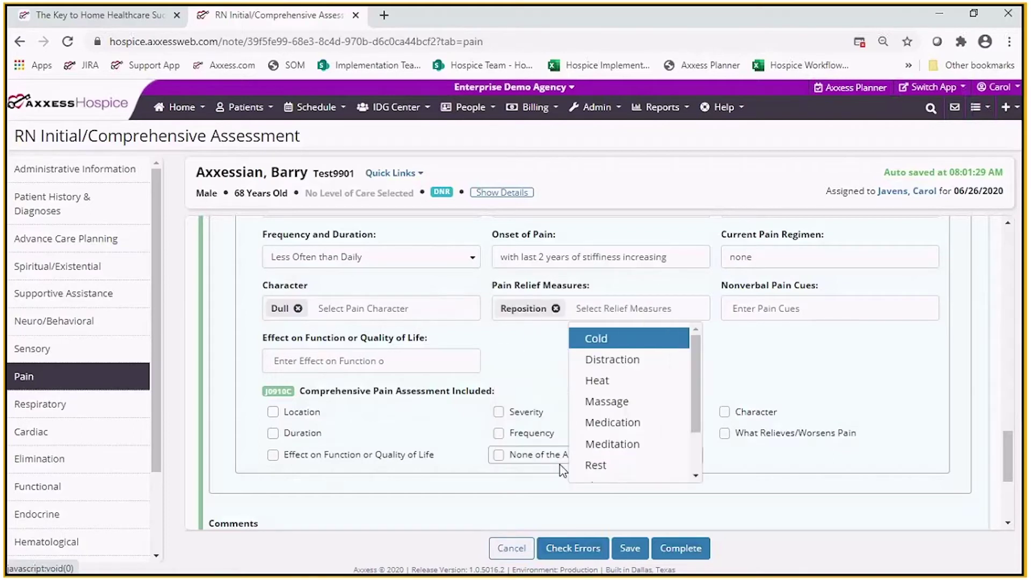
left_click(785, 308)
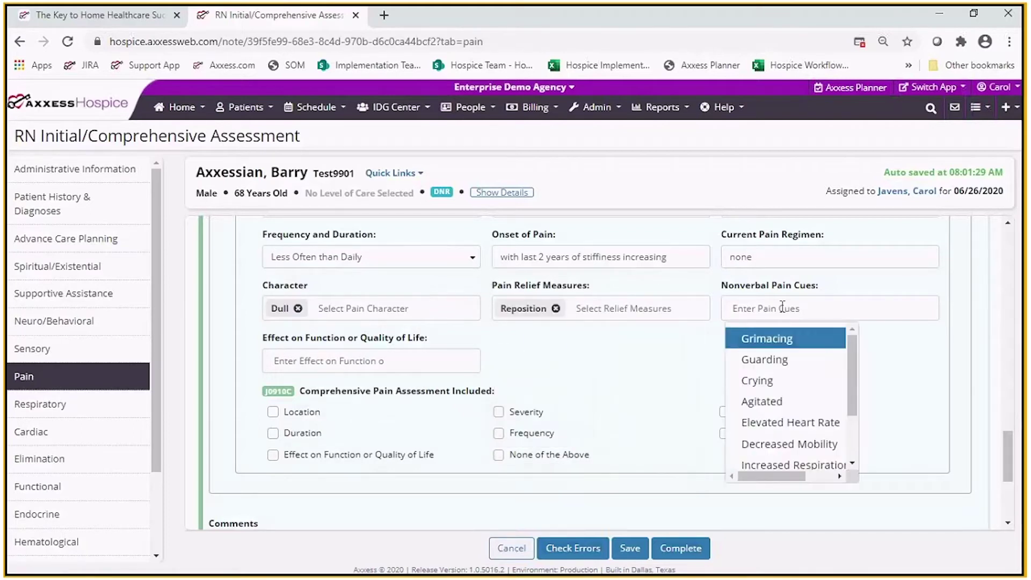
left_click(776, 359)
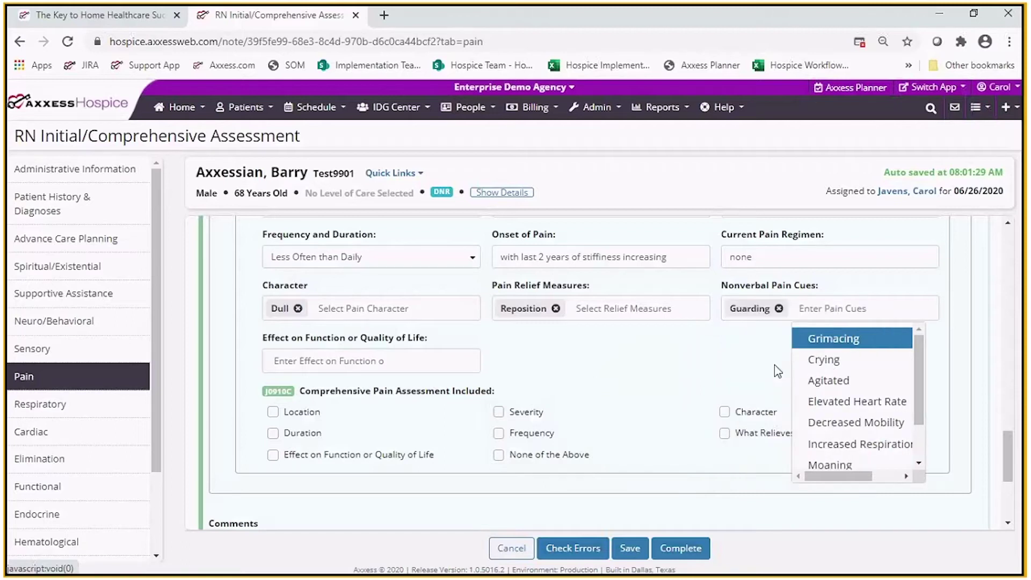
left_click(864, 423)
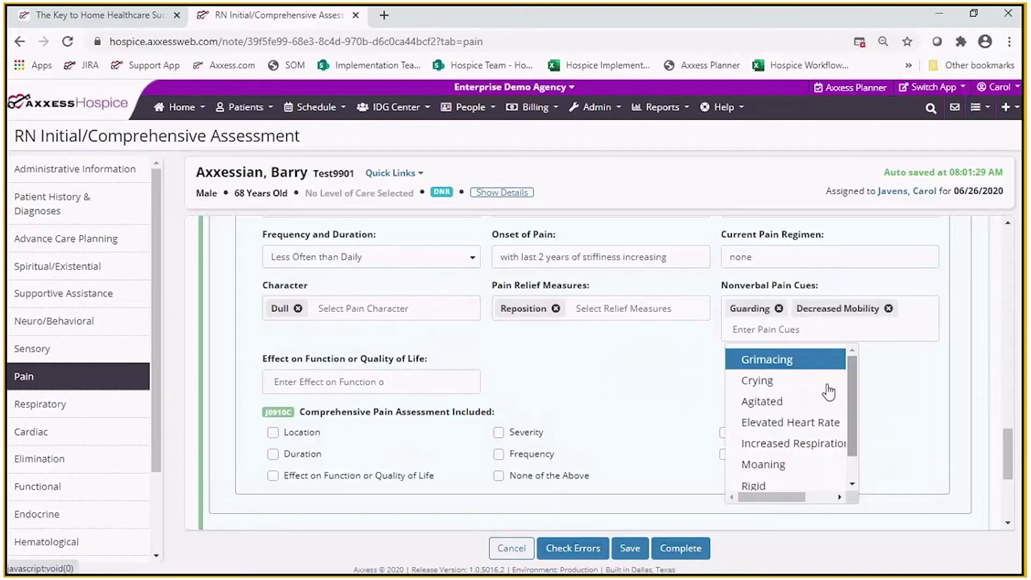
left_click(779, 308)
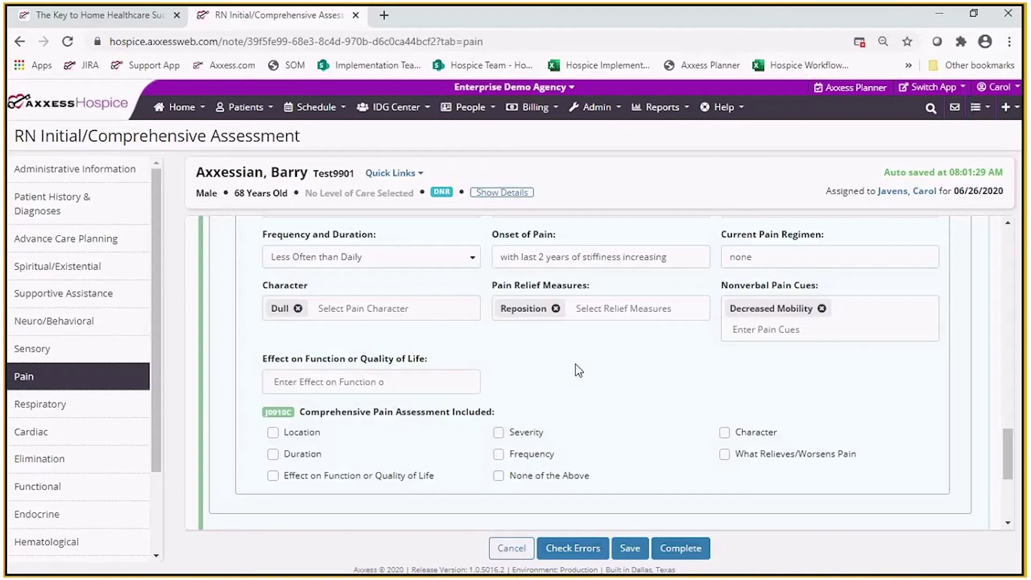
- Record Decline in Psychosocial Function as the pain's effect on function or quality of life
left_click(388, 382)
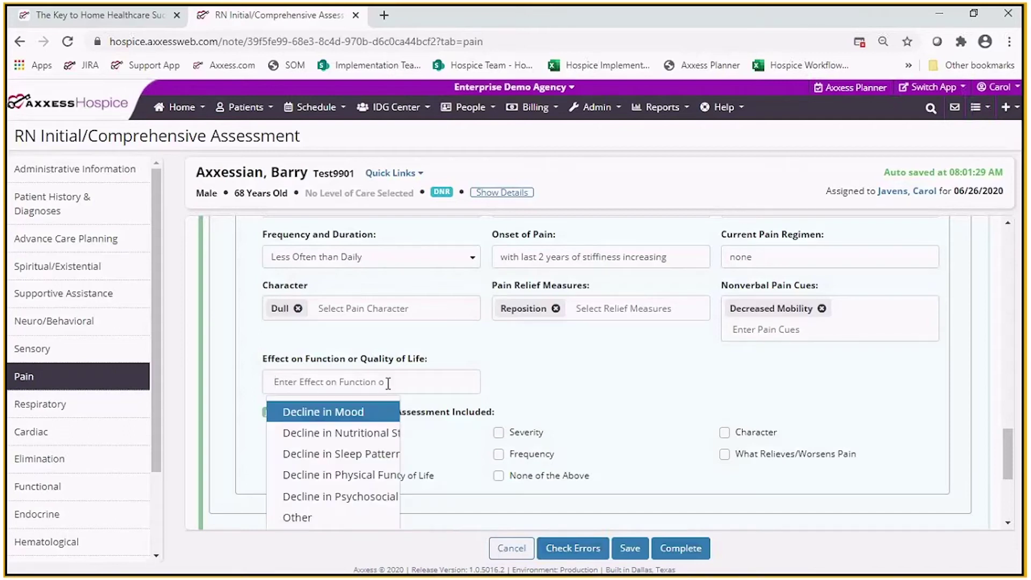
left_click(375, 497)
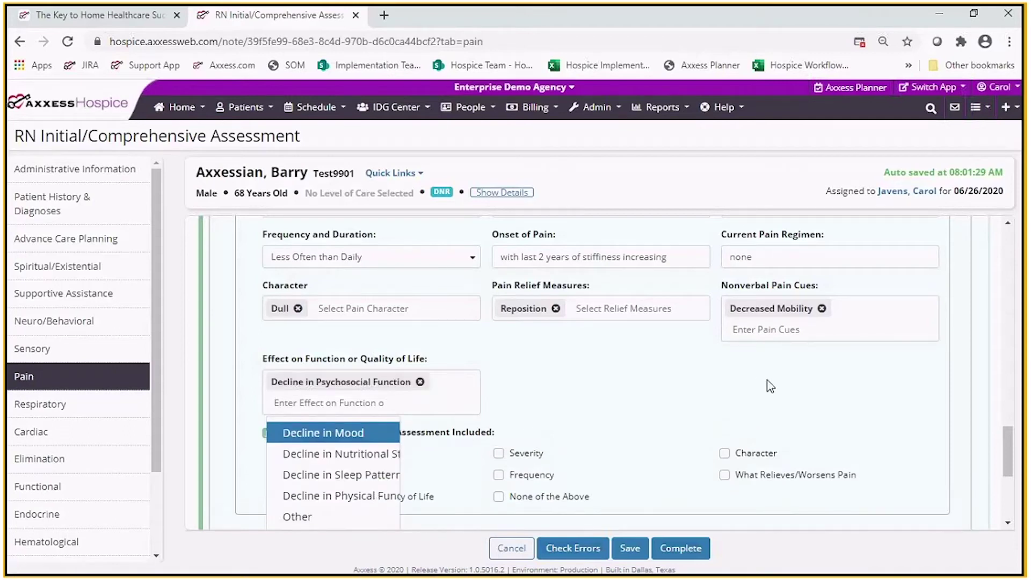
left_click(934, 403)
- Mark Location, Duration, Effect on Function or Quality of Life, Severity, Frequency, Character and What Relieves/Worsens Pain as included in the comprehensive pain assessment
scroll(700, 355, "down", 3)
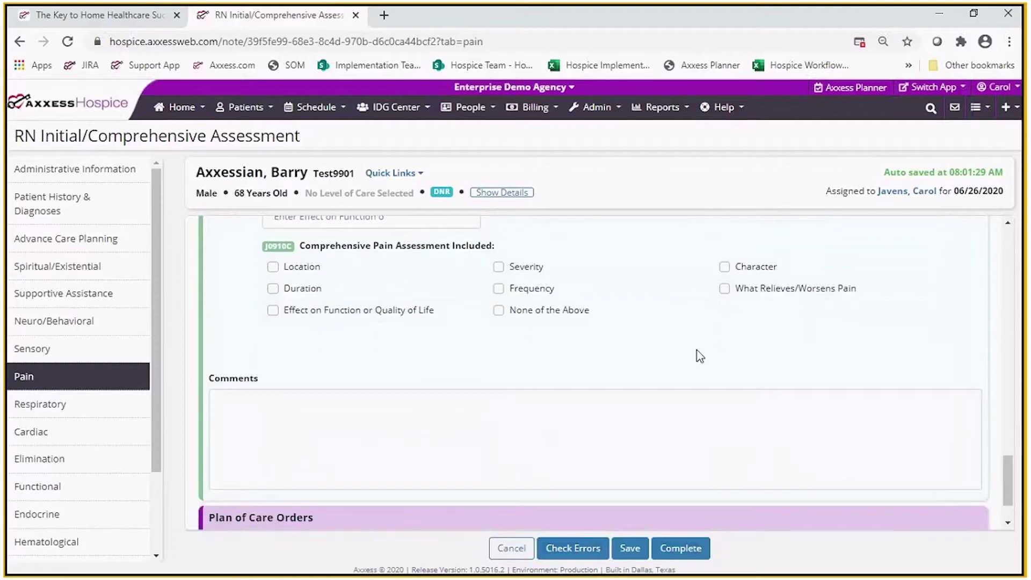
left_click(272, 267)
left_click(272, 289)
left_click(273, 310)
left_click(499, 268)
left_click(499, 289)
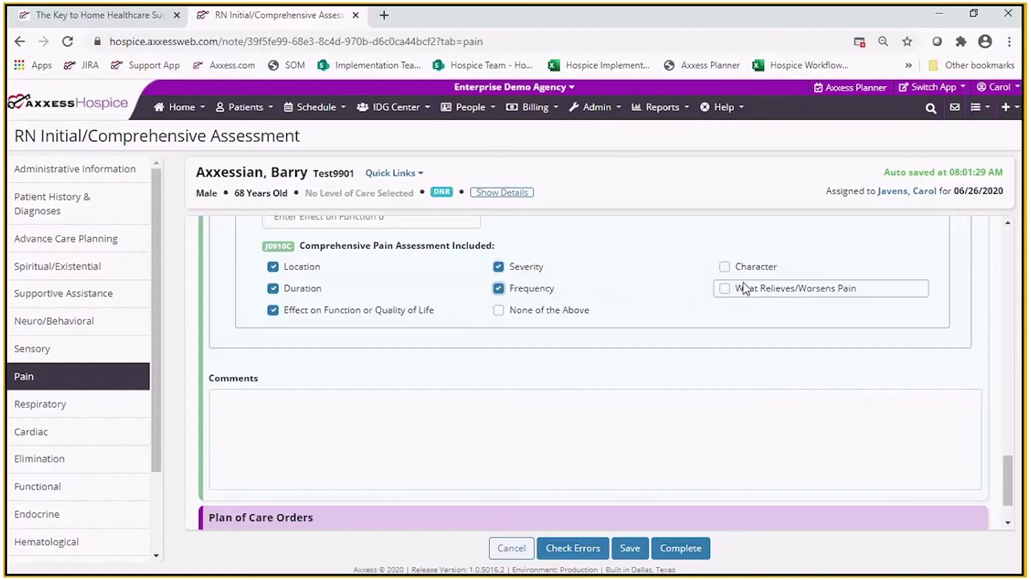
left_click(724, 267)
left_click(725, 288)
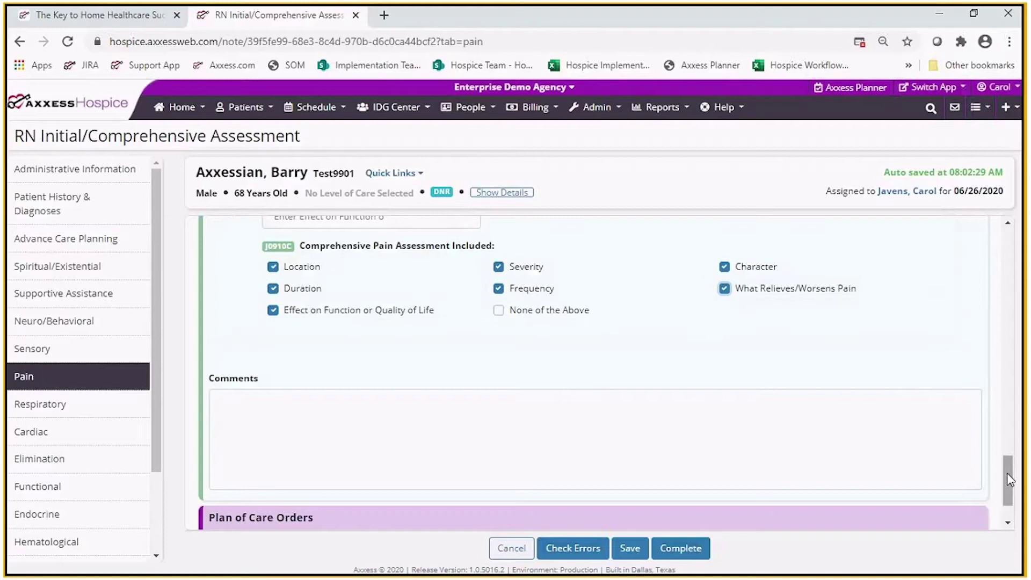
- Add the Alteration in Comfort: Pain plan of care order with the Risk for Undertreated Pain problem statement
scroll(1007, 472, "down", 2)
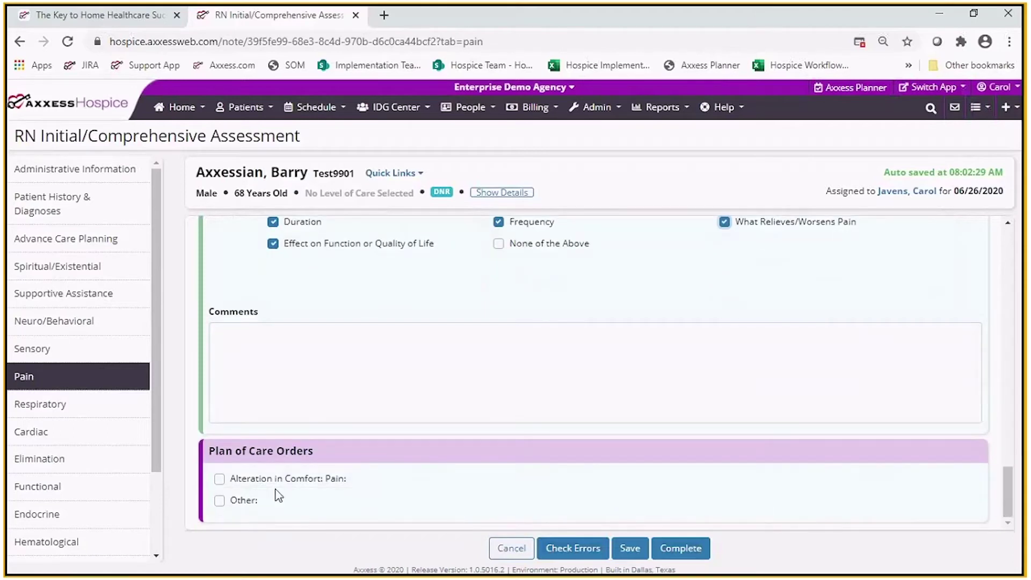
left_click(219, 479)
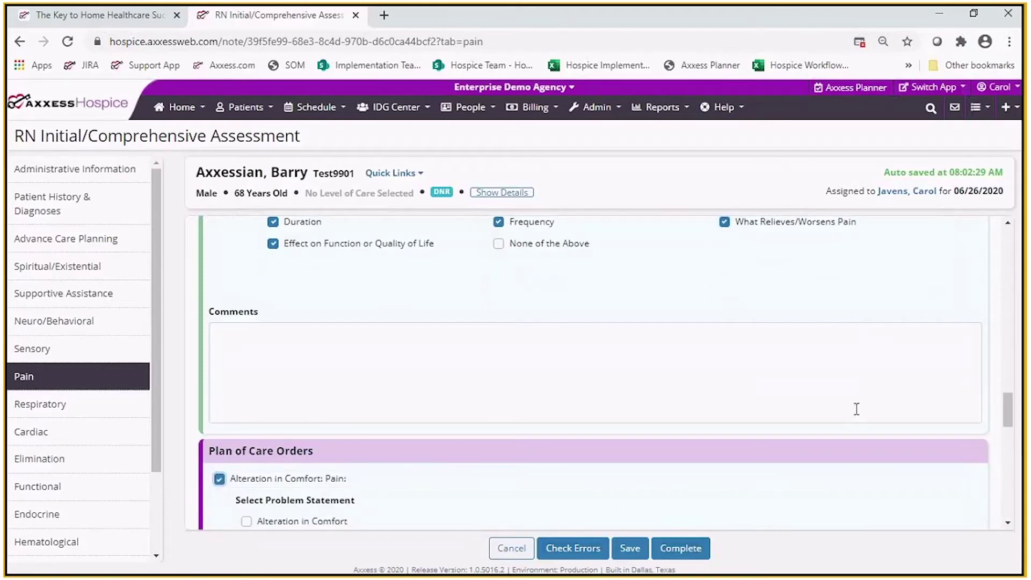
left_click_drag(1014, 408, 1008, 433)
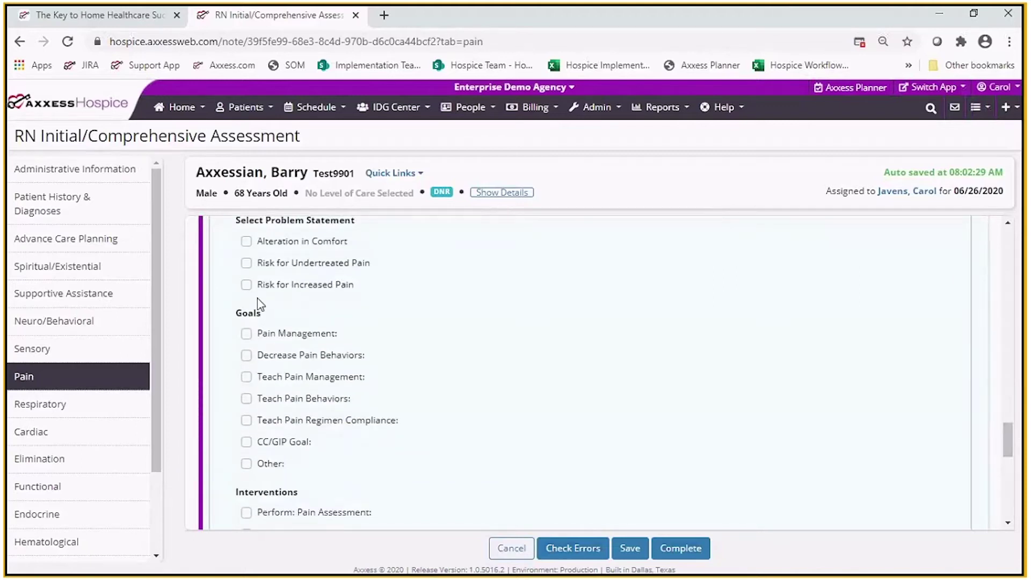
left_click(246, 264)
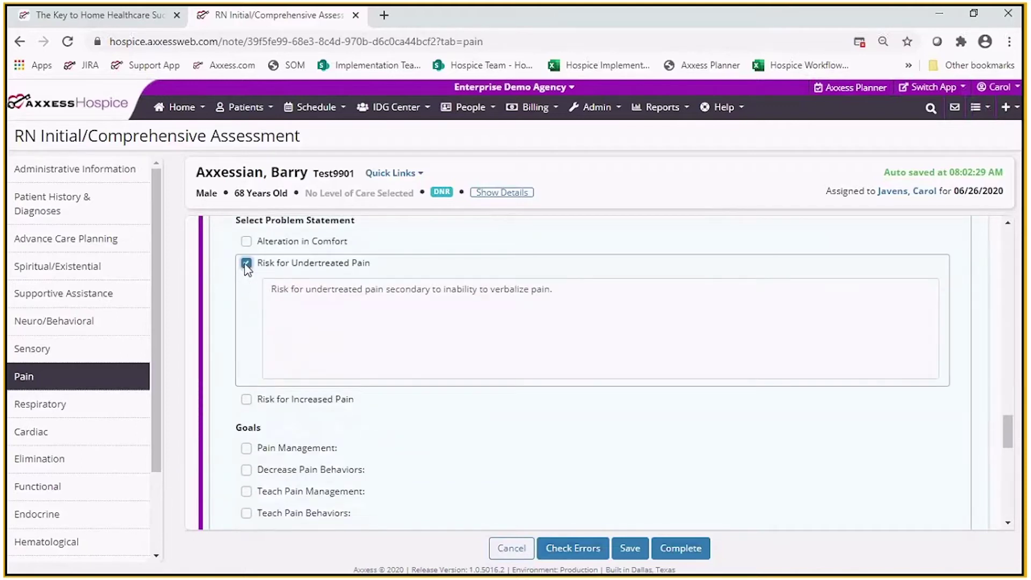
- Extend the Risk for Undertreated Pain statement so it ends "inability to verbalize pain clearly due to Parkinsons Disease"
left_click(560, 294)
key("BackSpace")
type("chr")
key("BackSpace")
key("BackSpace")
type("lea")
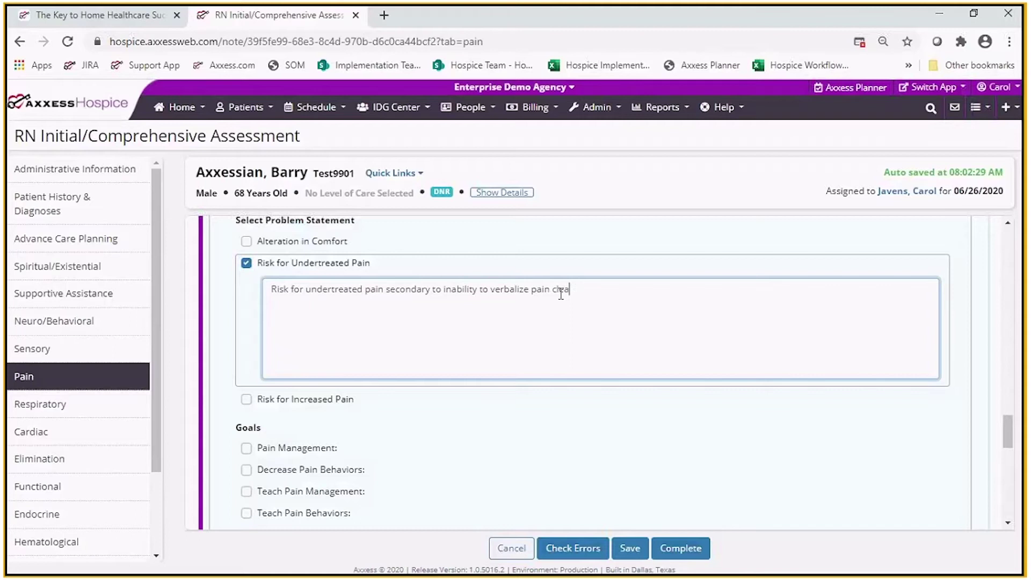
type("rly due to Parkinsons Disease")
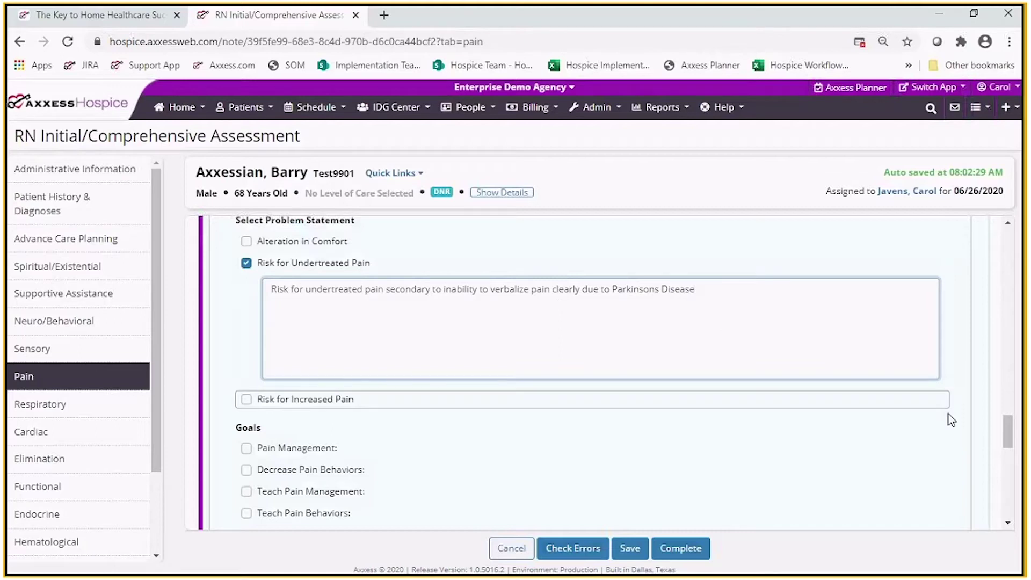
- Add the Decrease Pain Behaviors goal and extend its text with "and caregiver reports comfort at all times"
left_click_drag(1004, 430, 1007, 448)
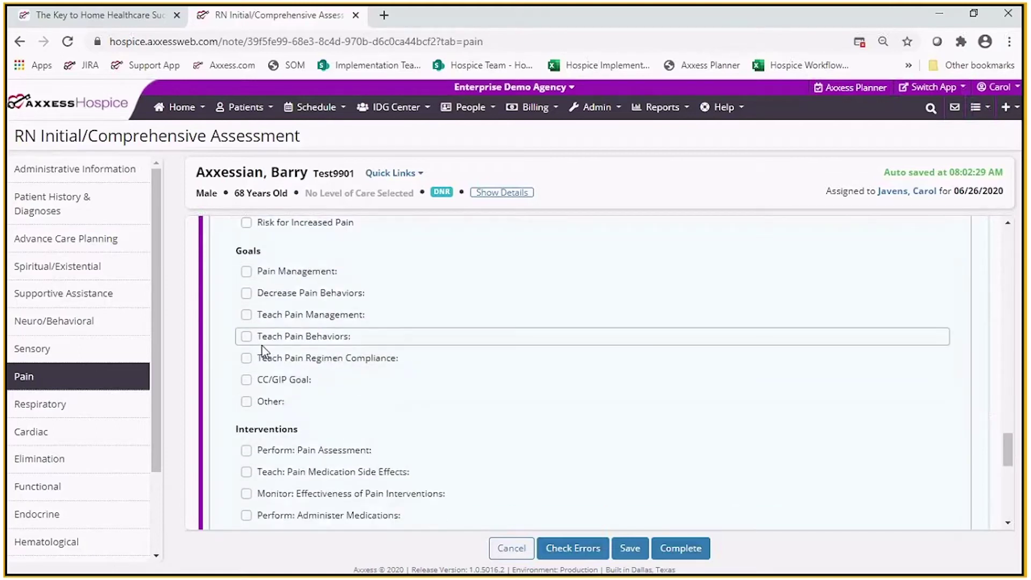
left_click(246, 292)
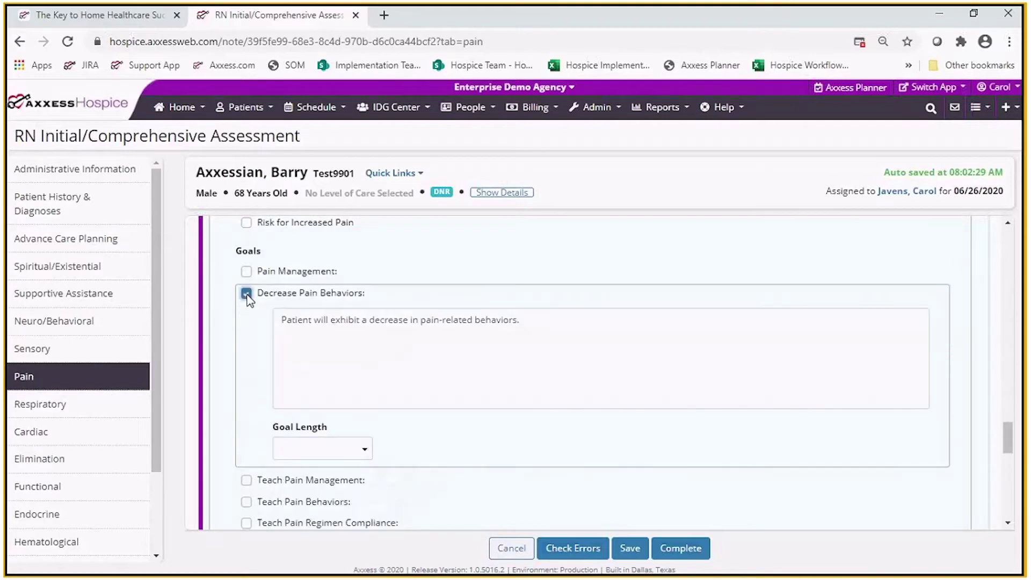
left_click(369, 447)
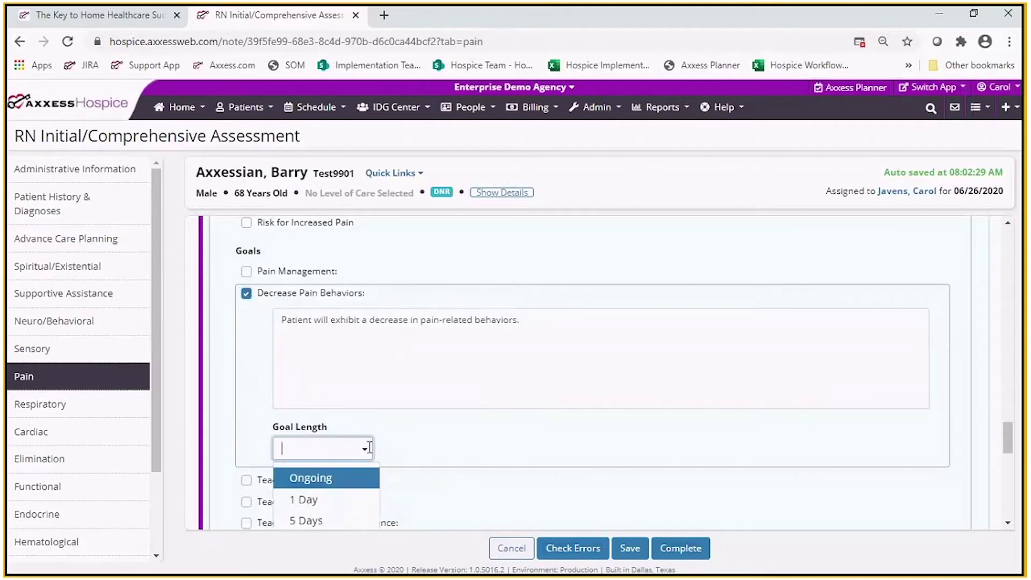
left_click(639, 323)
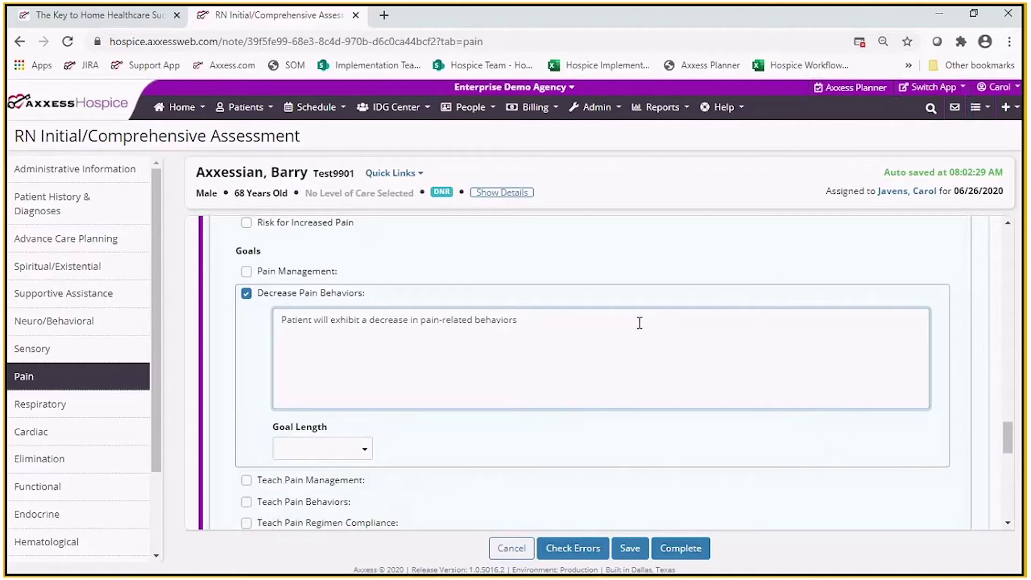
type("and caregiver reports com")
key("BackSpace")
key("BackSpace")
key("BackSpace")
type("cm")
type("fort")
key("BackSpace")
key("BackSpace")
key("BackSpace")
key("BackSpace")
key("BackSpace")
type("omfort at all ")
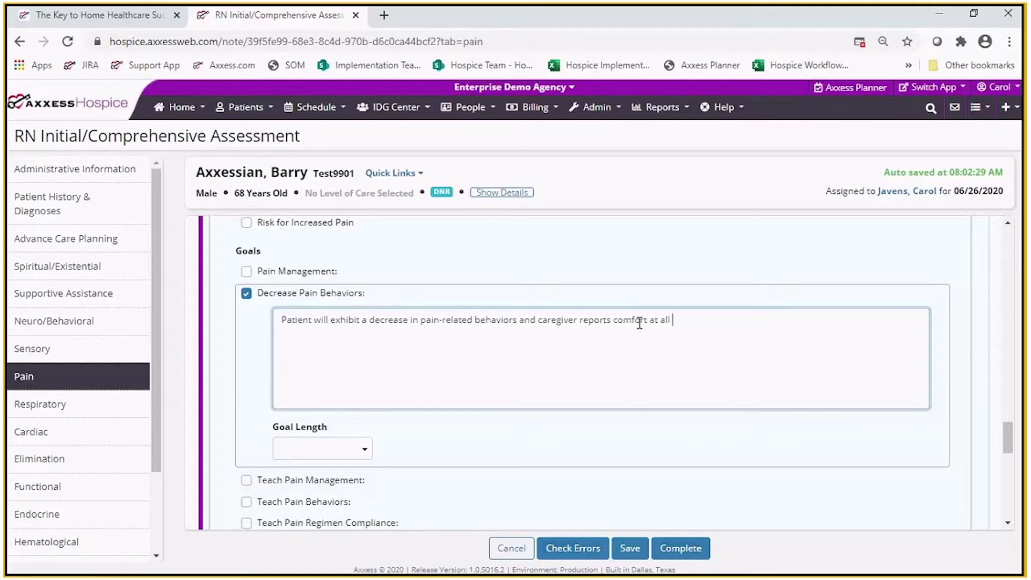
type("times")
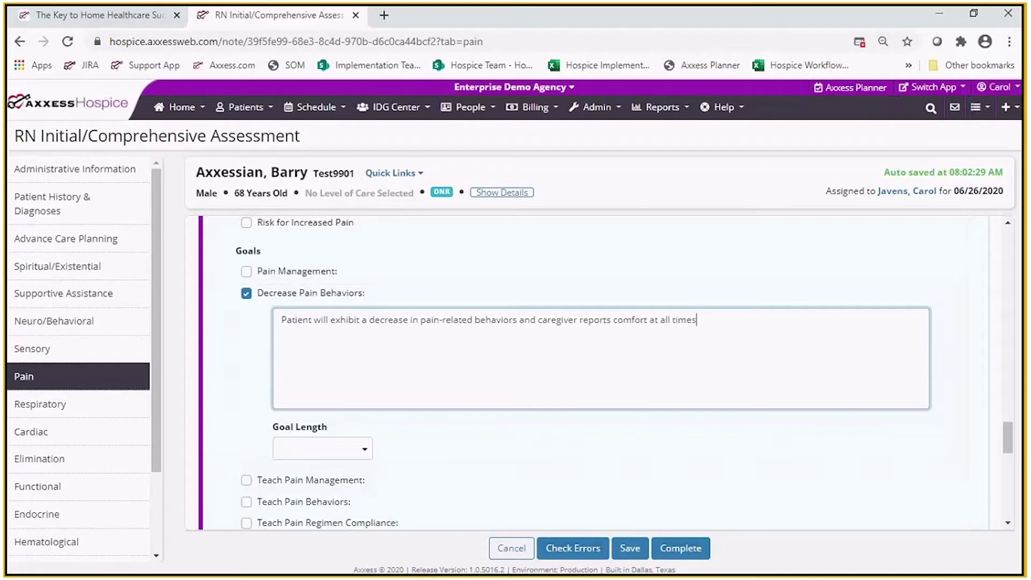
- Set the Decrease Pain Behaviors goal length to Ongoing
scroll(1006, 440, "down", 2)
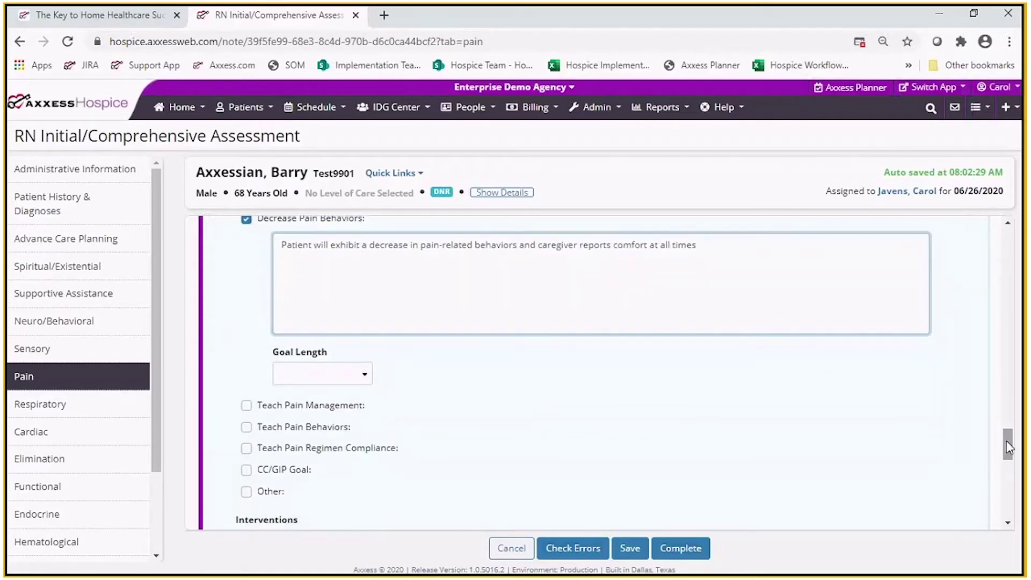
left_click(368, 374)
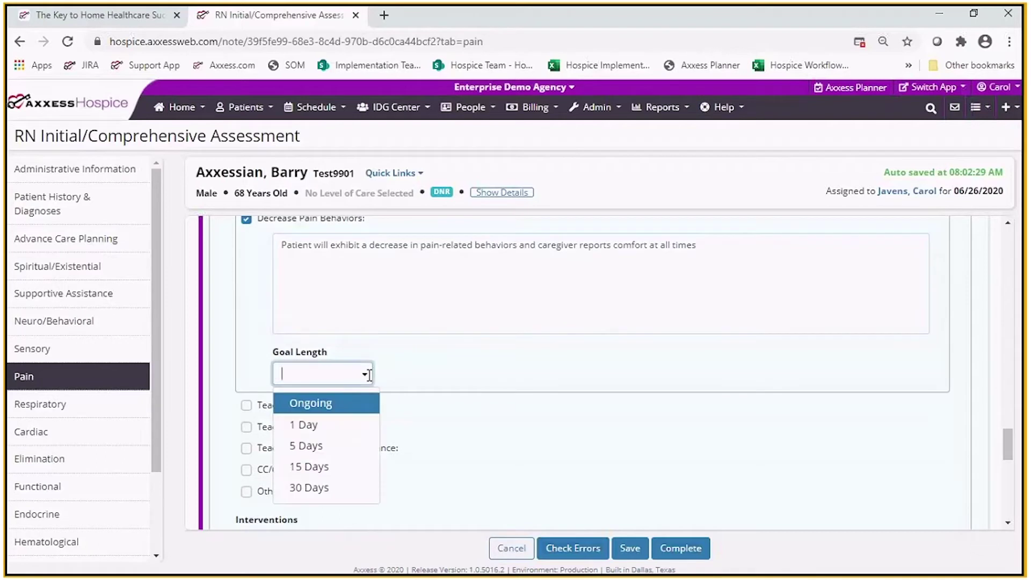
left_click(336, 404)
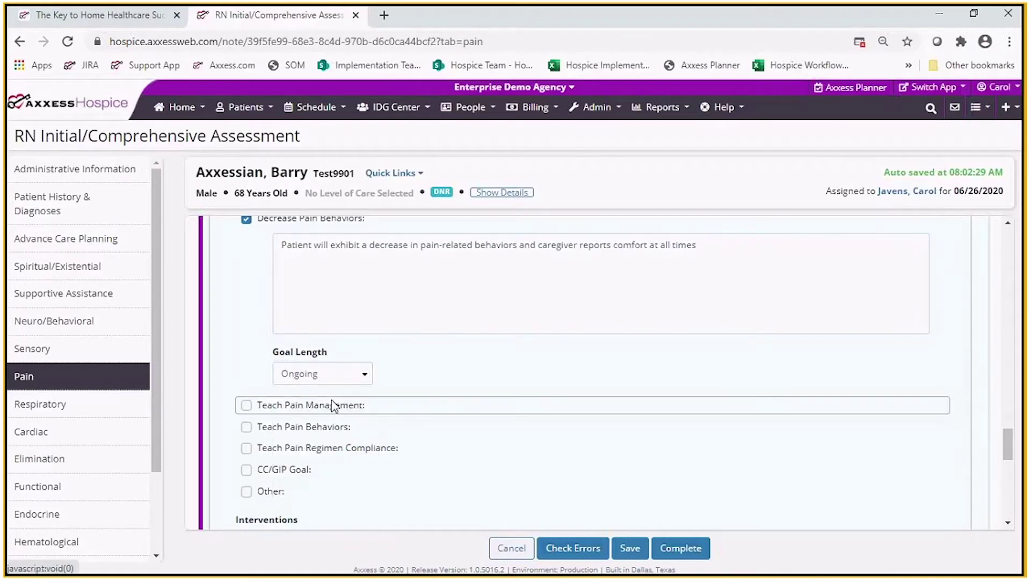
- Add the Teach Pain Behaviors goal with its default text and a goal length of 5 Days
scroll(1010, 456, "down", 3)
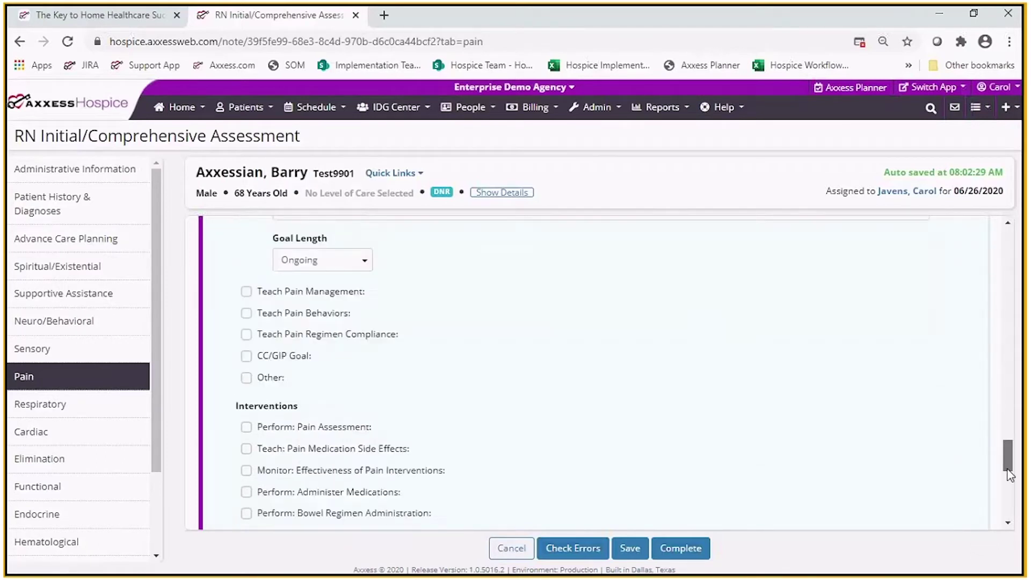
left_click(246, 283)
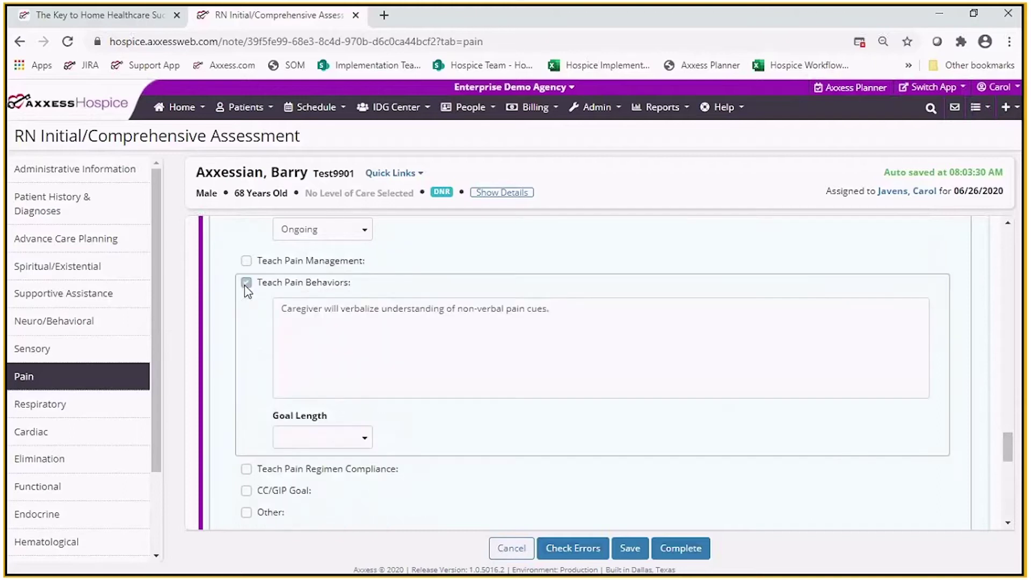
left_click(369, 432)
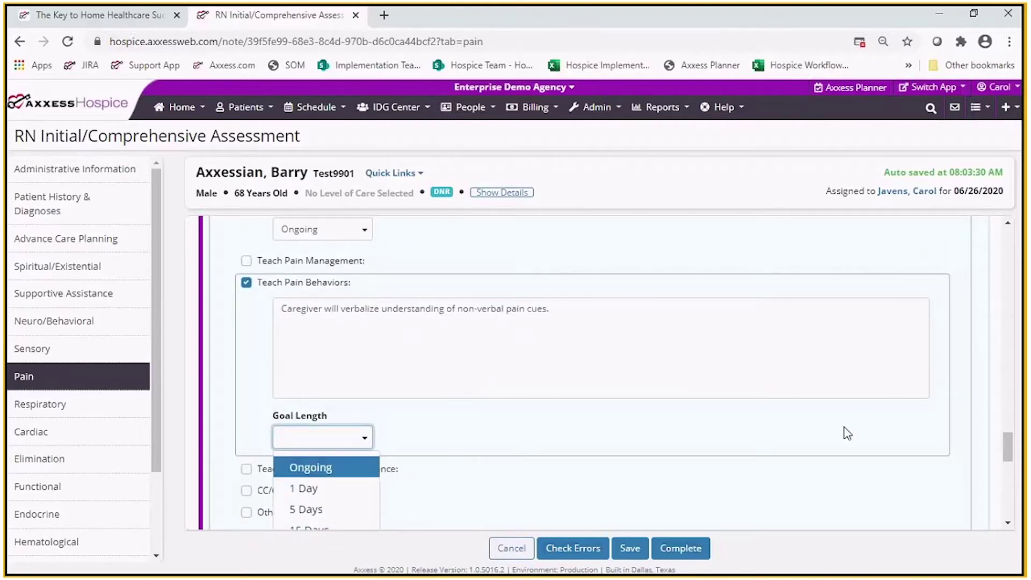
scroll(859, 434, "down", 1)
left_click(331, 459)
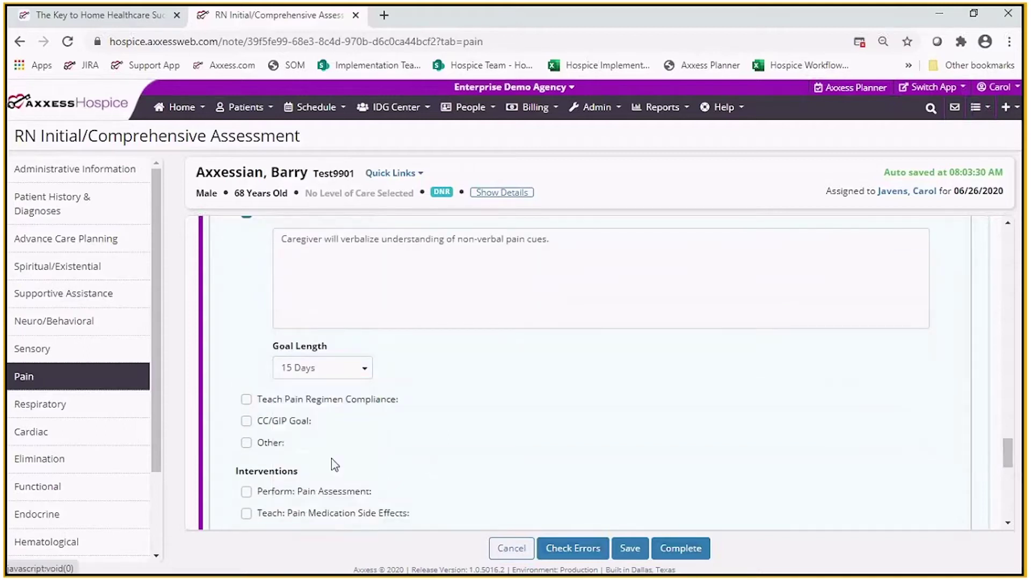
left_click(366, 368)
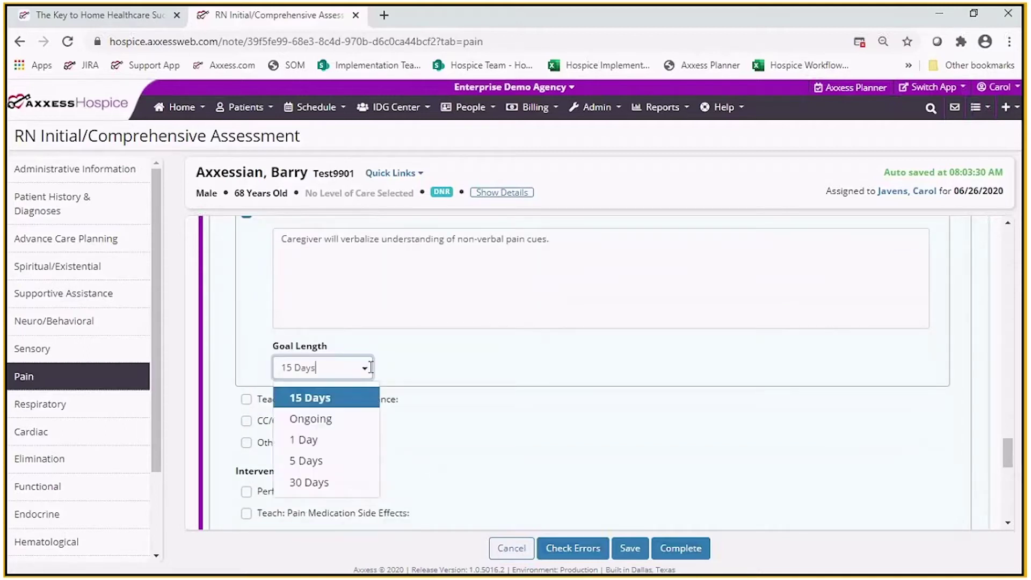
left_click(322, 460)
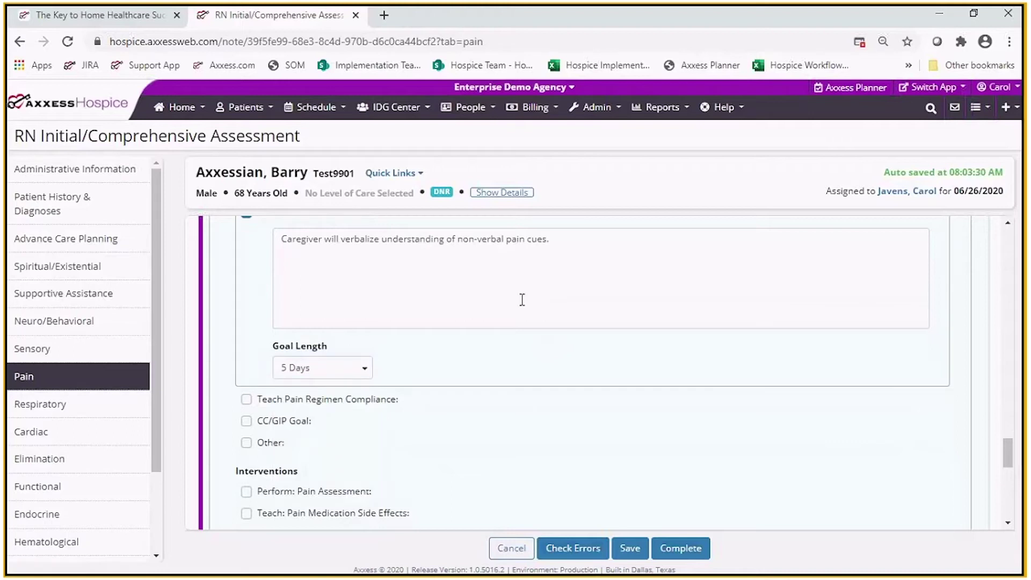
- Temporarily select the CC/GIP Goal to review its time frame guidance and default text, and clear it again
left_click_drag(1010, 463, 1012, 476)
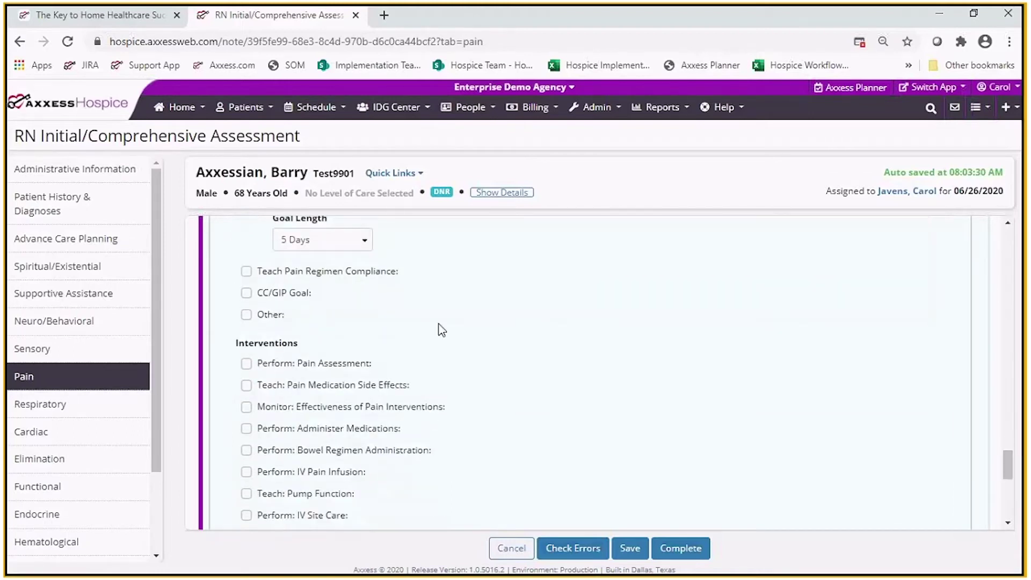
left_click(246, 294)
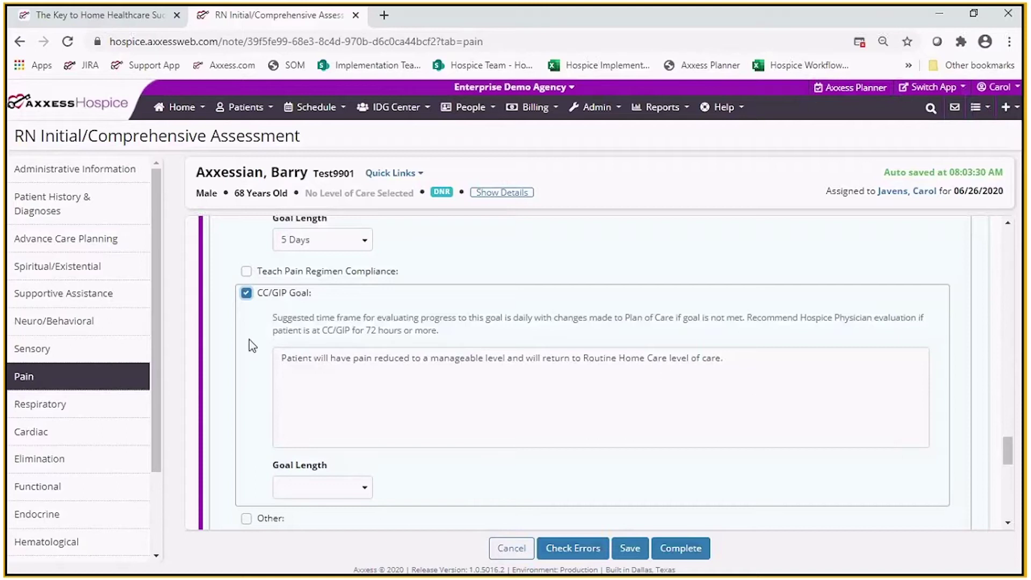
left_click(246, 292)
left_click_drag(1005, 459, 1005, 466)
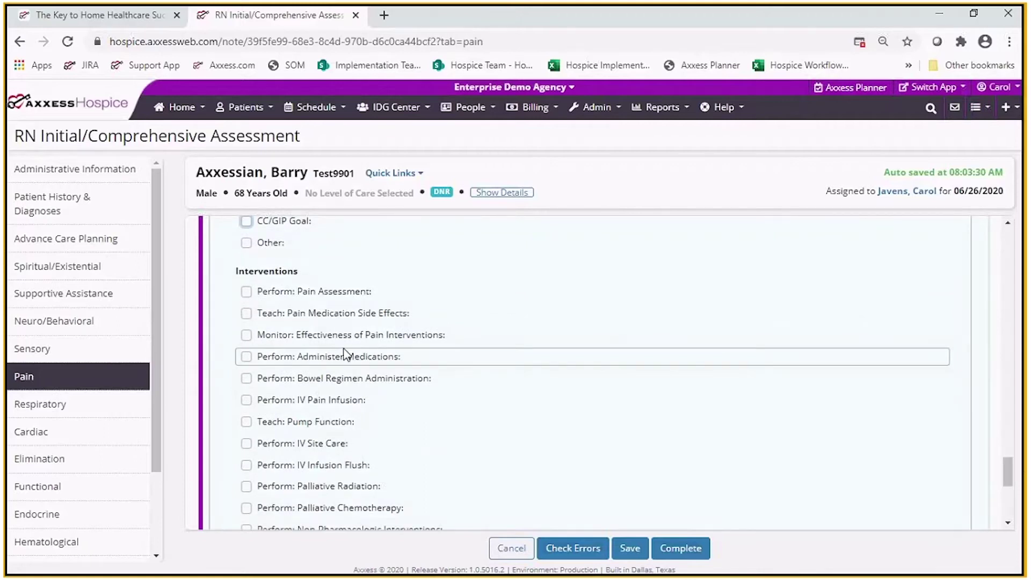
- Temporarily select the Other pain goal to review its template search, text and goal length fields, and clear it again
left_click(246, 243)
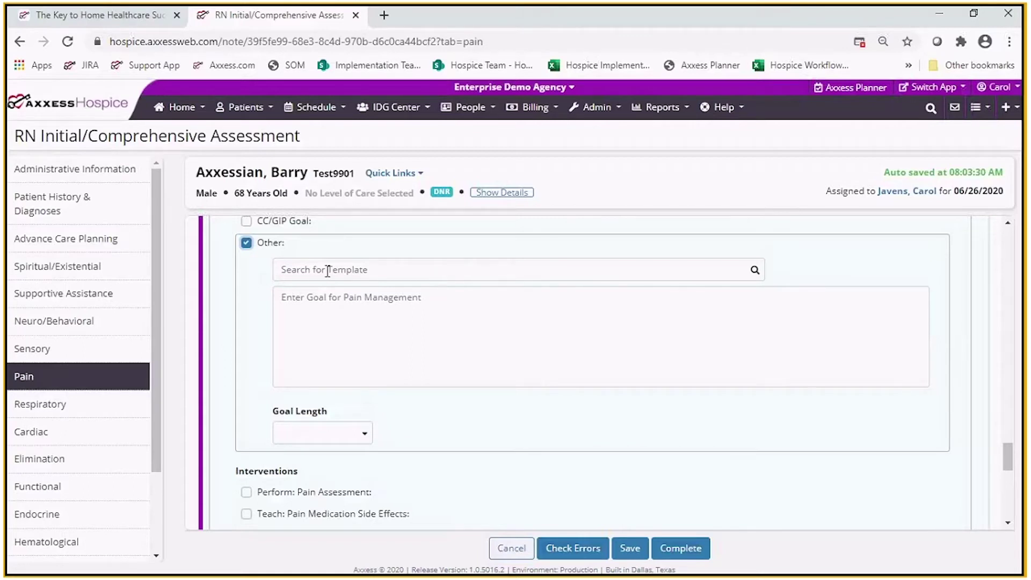
left_click(246, 245)
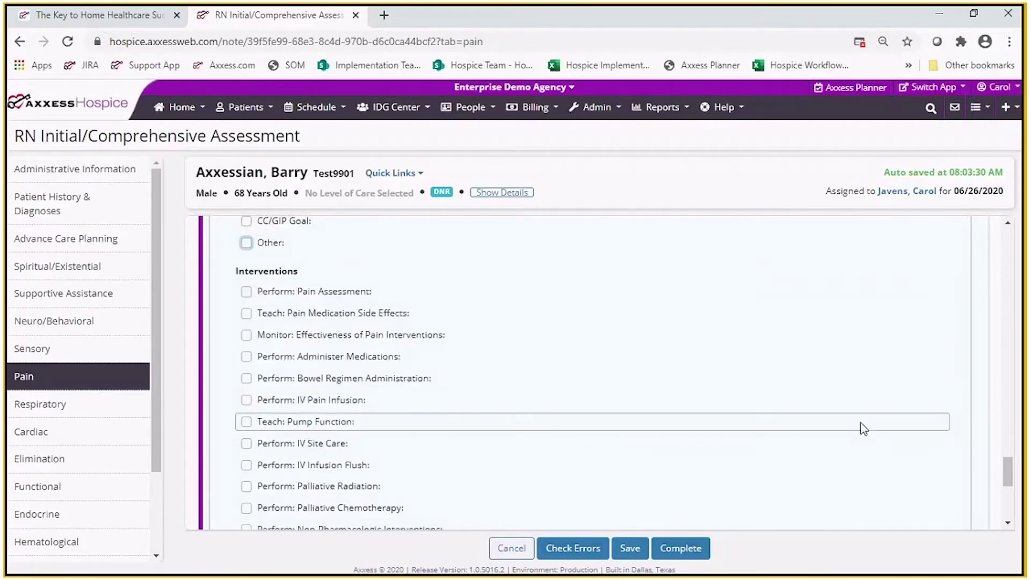
- Add the Perform: Pain Assessment intervention with its default text and assign it to SN
scroll(1007, 485, "down", 1)
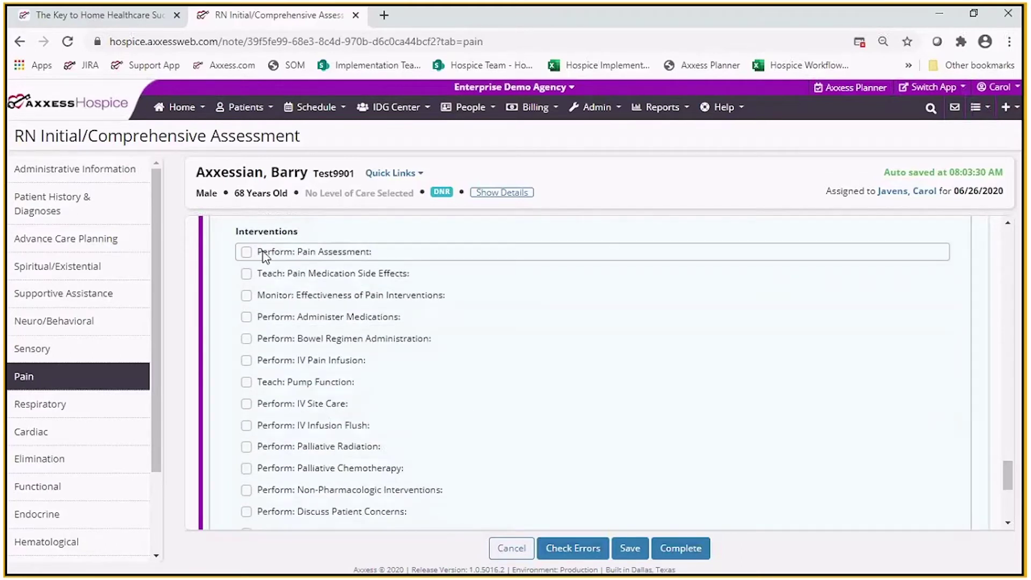
left_click(246, 255)
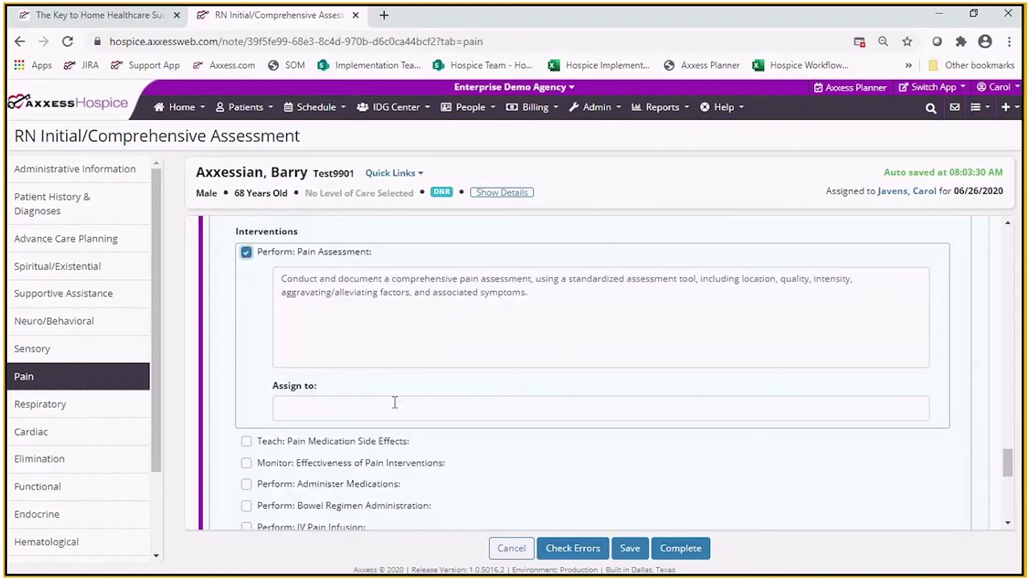
left_click(395, 408)
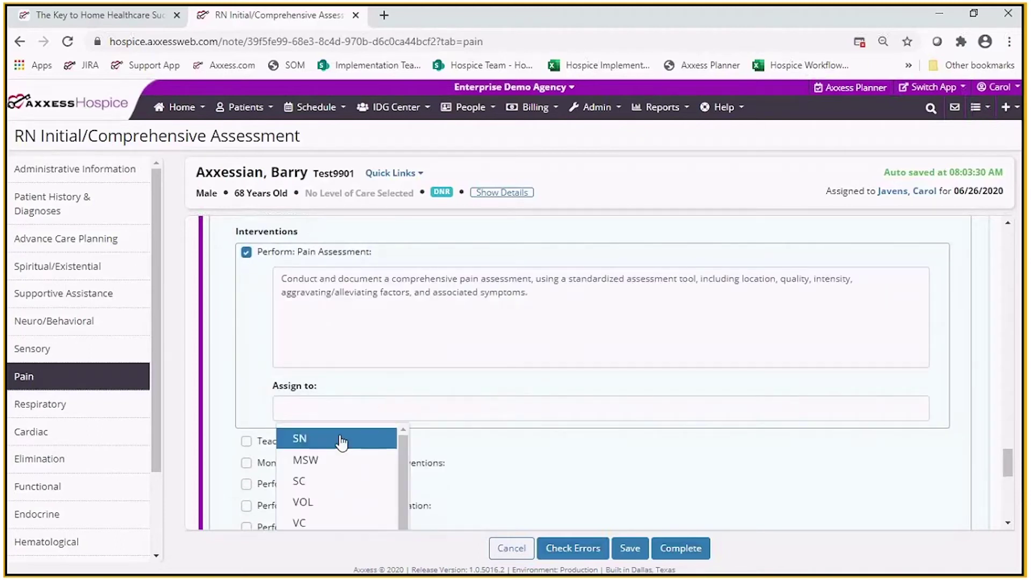
left_click(342, 440)
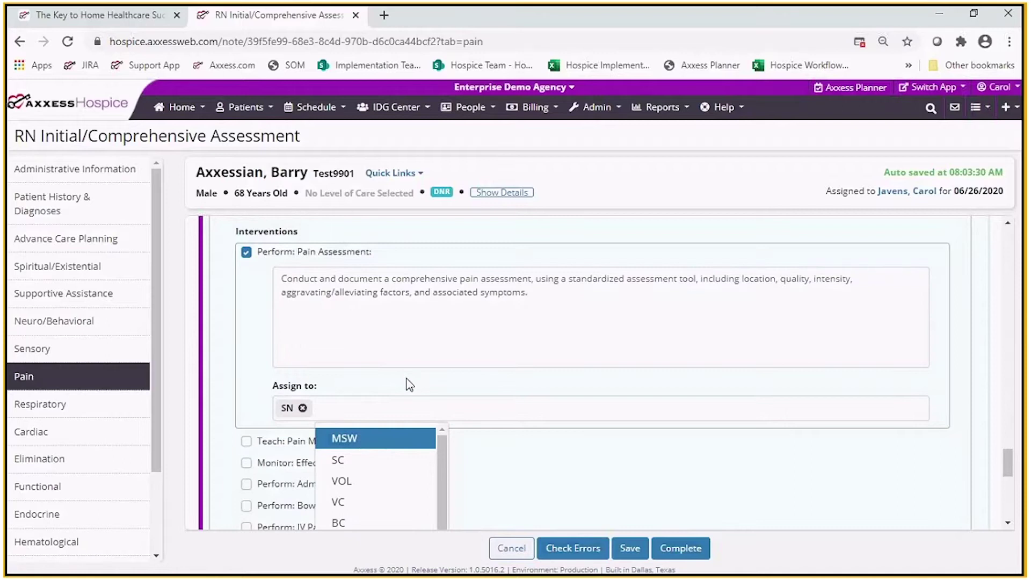
- Add the Monitor: Effectiveness of Pain Interventions intervention with its default text and assign it to SN, MSW, SC, HA and Caregiver
left_click_drag(1008, 466, 1008, 495)
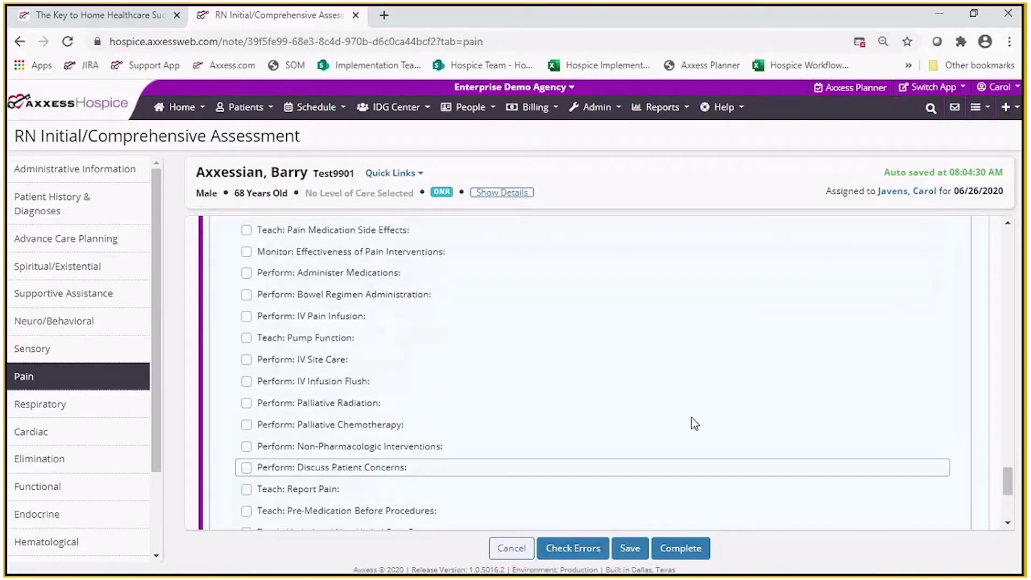
left_click(247, 251)
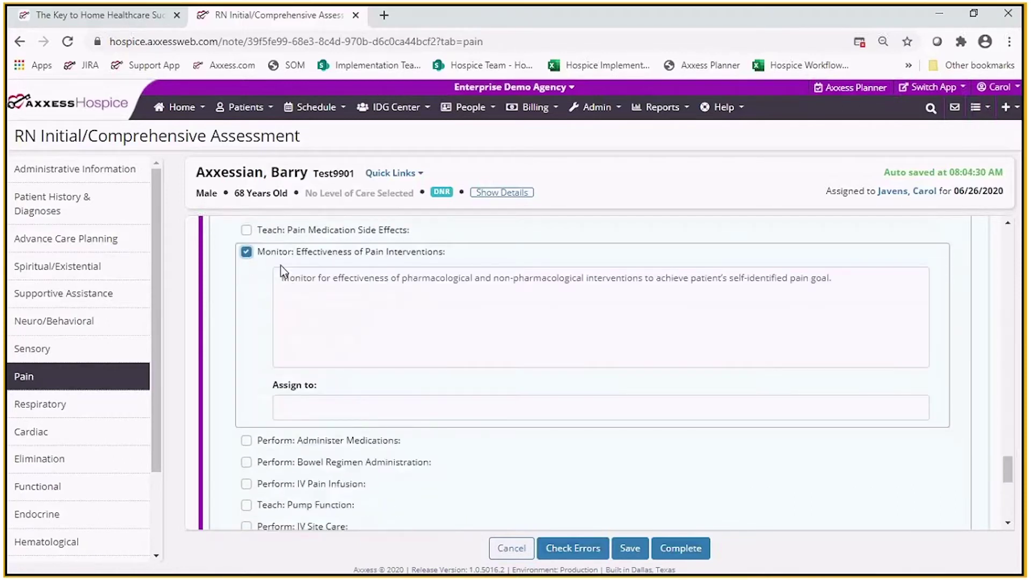
left_click(359, 414)
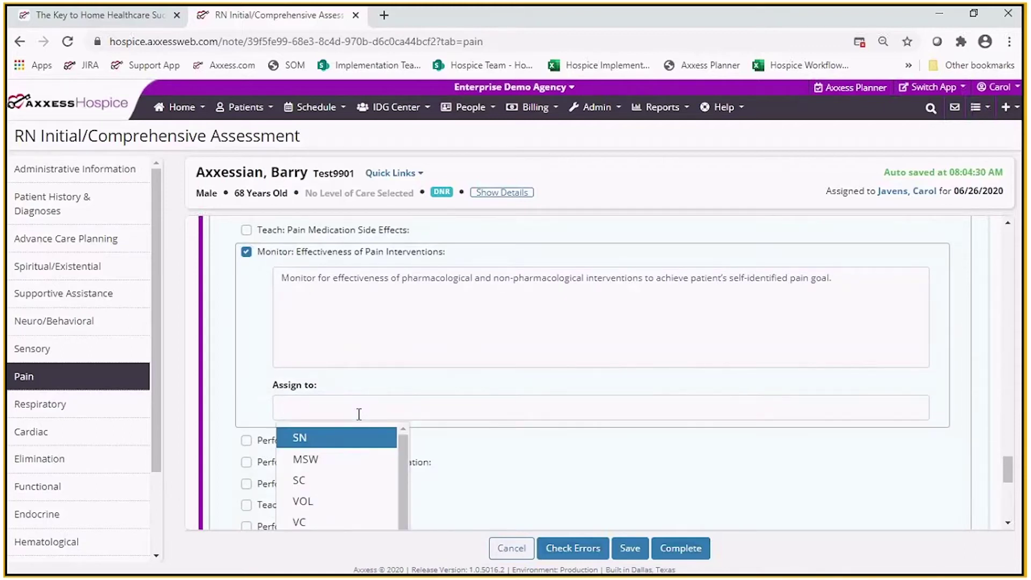
left_click(343, 444)
left_click(366, 443)
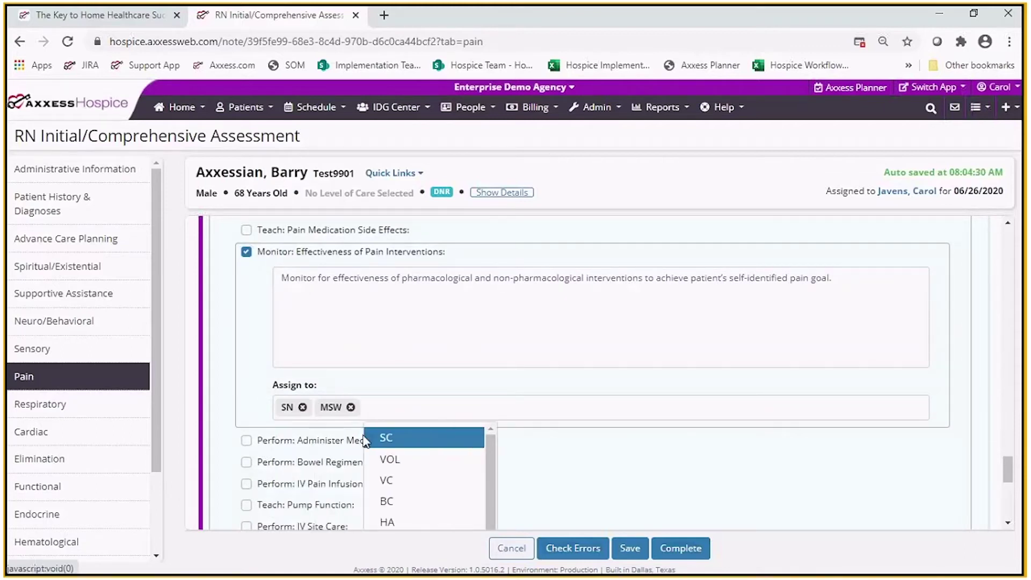
left_click(390, 443)
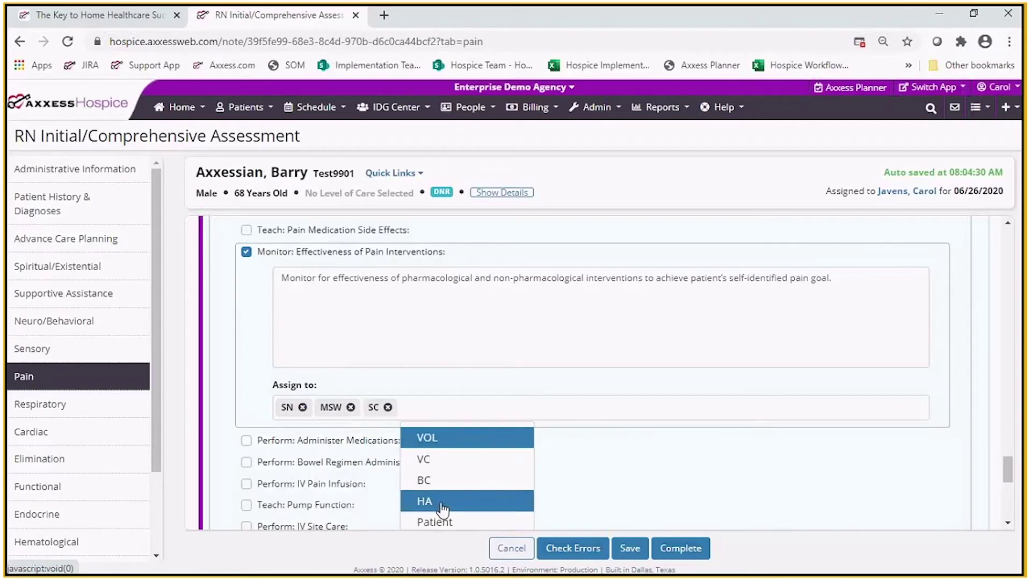
left_click(437, 500)
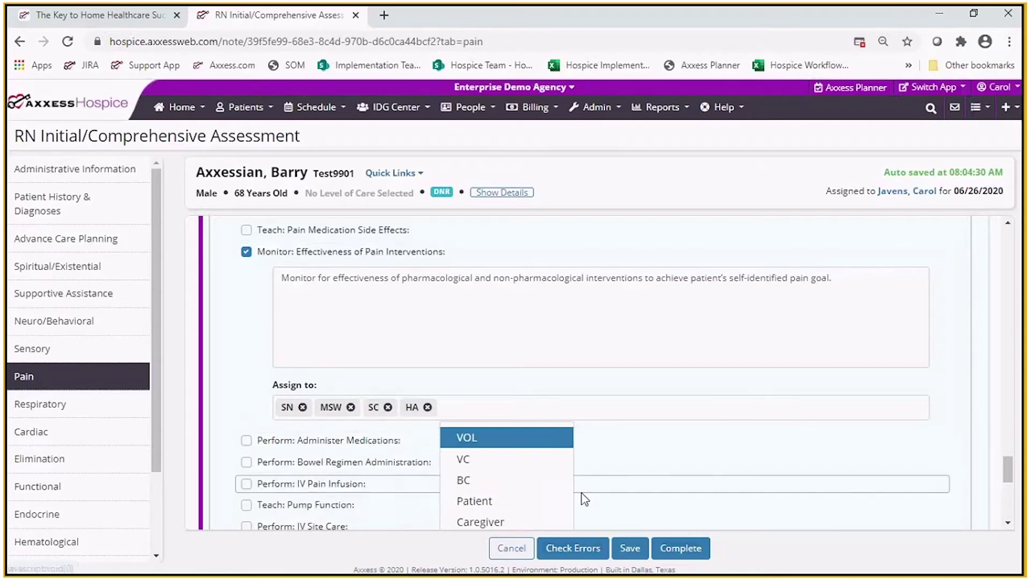
left_click(499, 525)
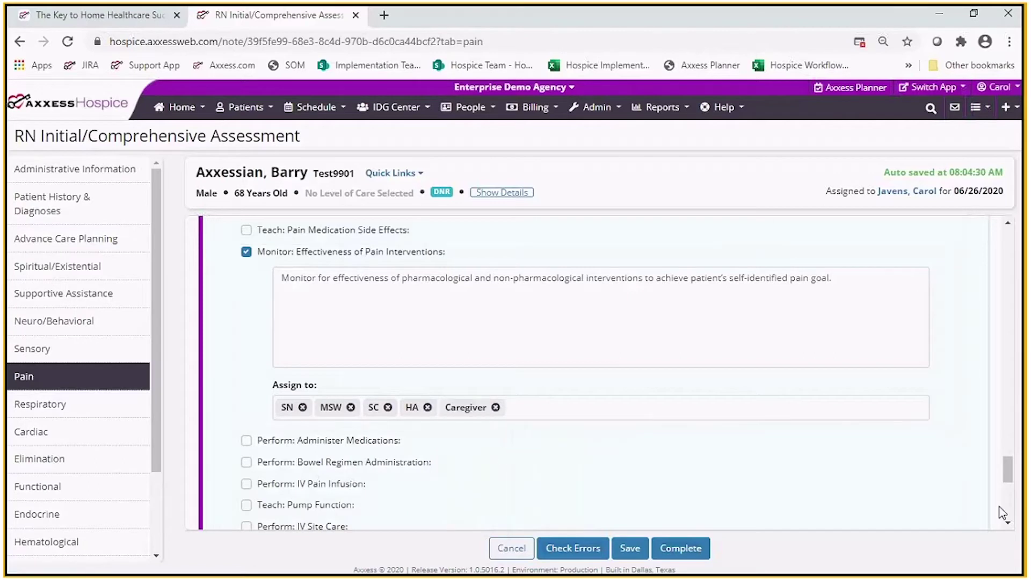
- Add the Perform: Administer Medications intervention, replacing its asterisked placeholder with "acetaminophen 500mg by mouth three times daily"
left_click_drag(1008, 473, 1008, 489)
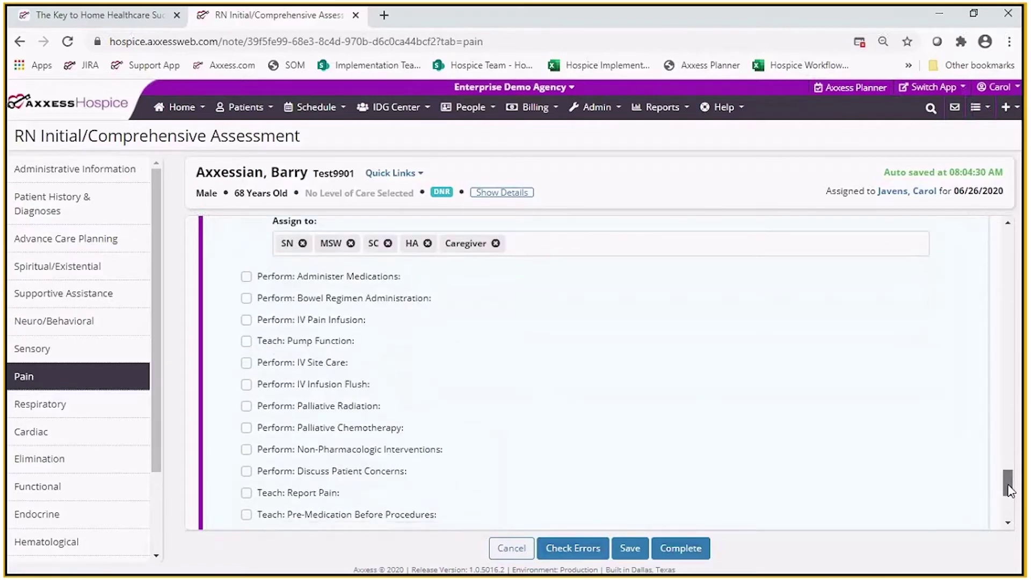
left_click(246, 277)
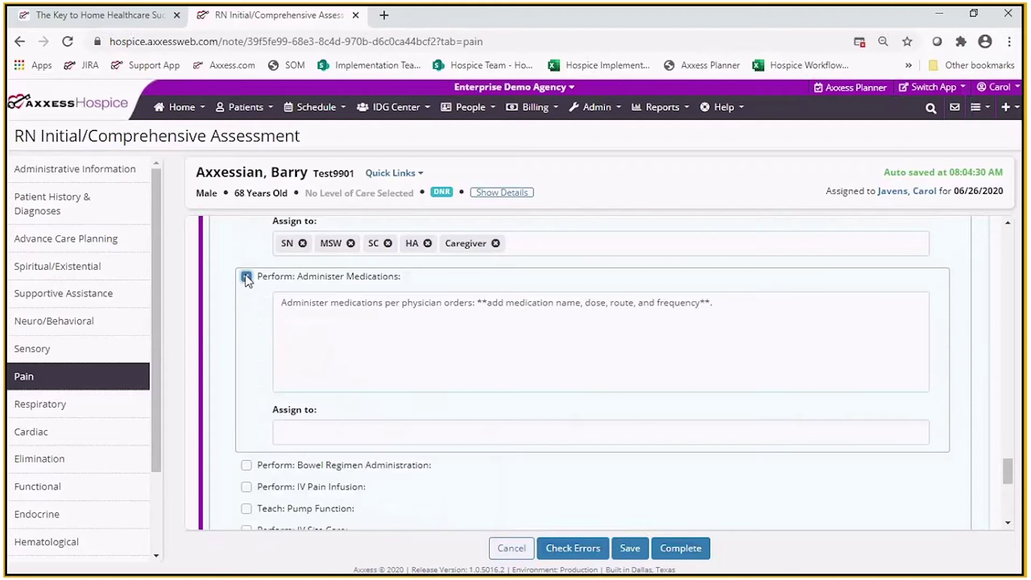
left_click(731, 303)
left_click(692, 407)
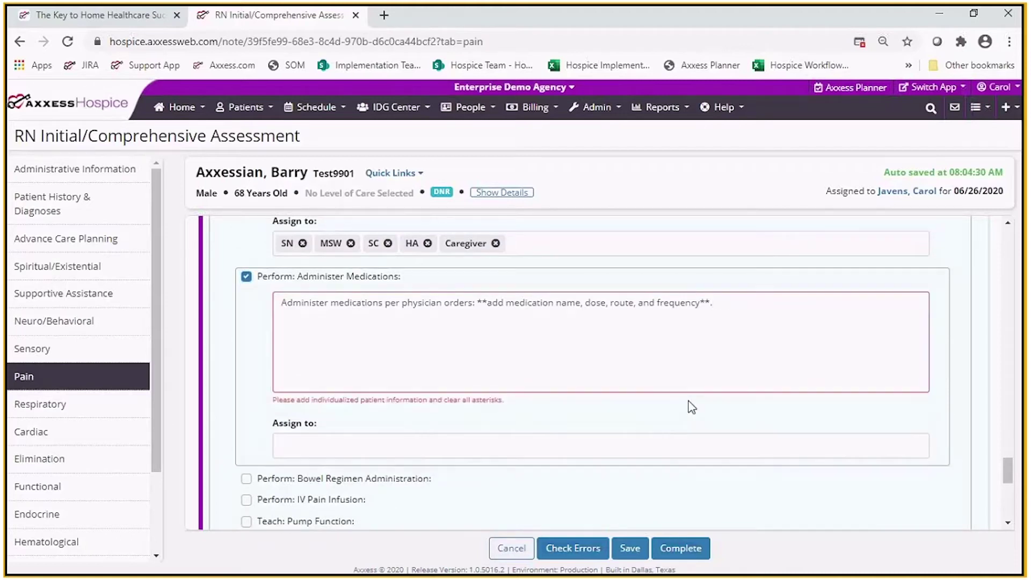
left_click_drag(716, 305, 478, 304)
type("acet")
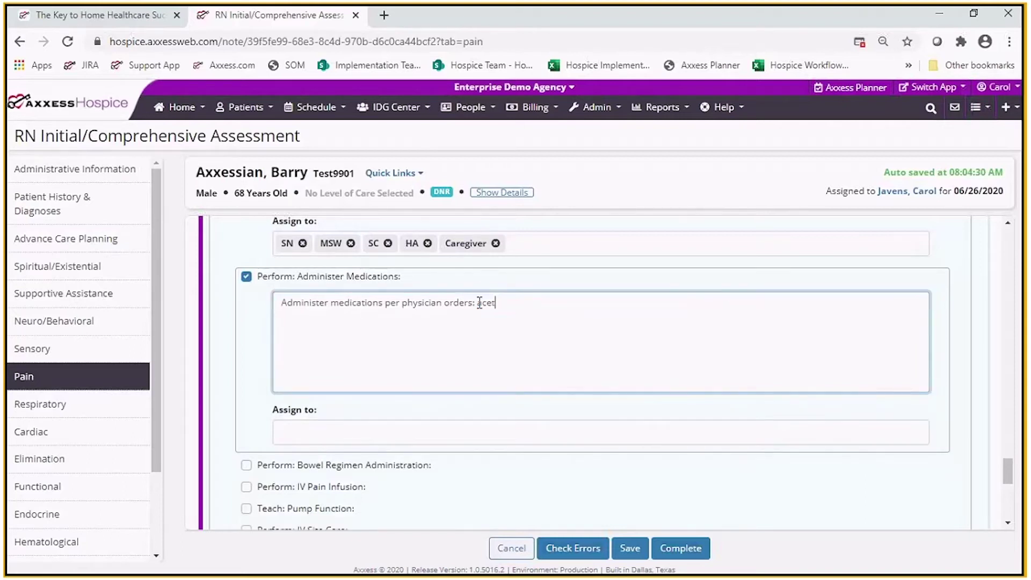
type("aminophen 500mg by mouth three ")
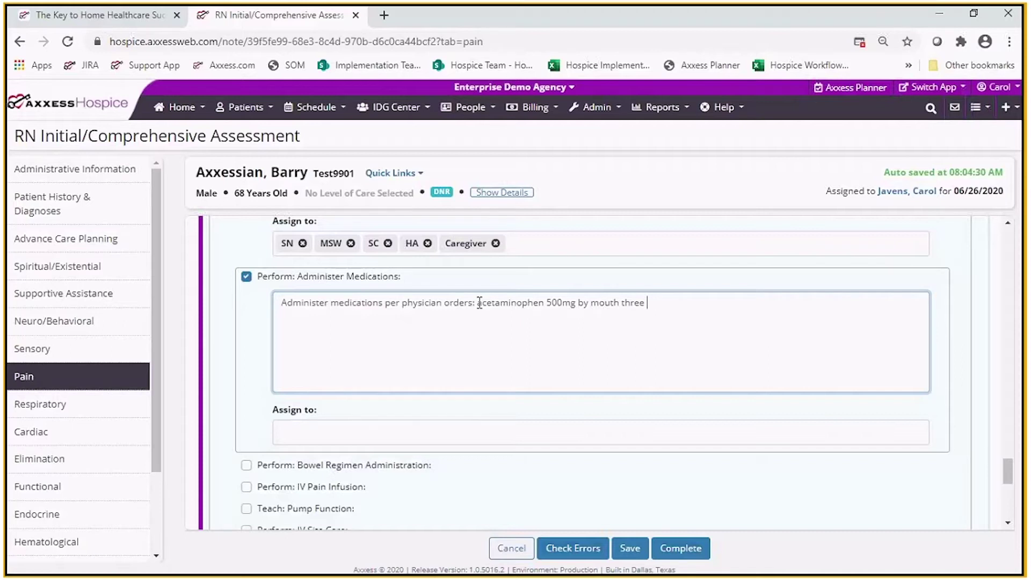
type("times daily")
- Assign the Administer Medications intervention to SN and Caregiver
scroll(1010, 462, "down", 3)
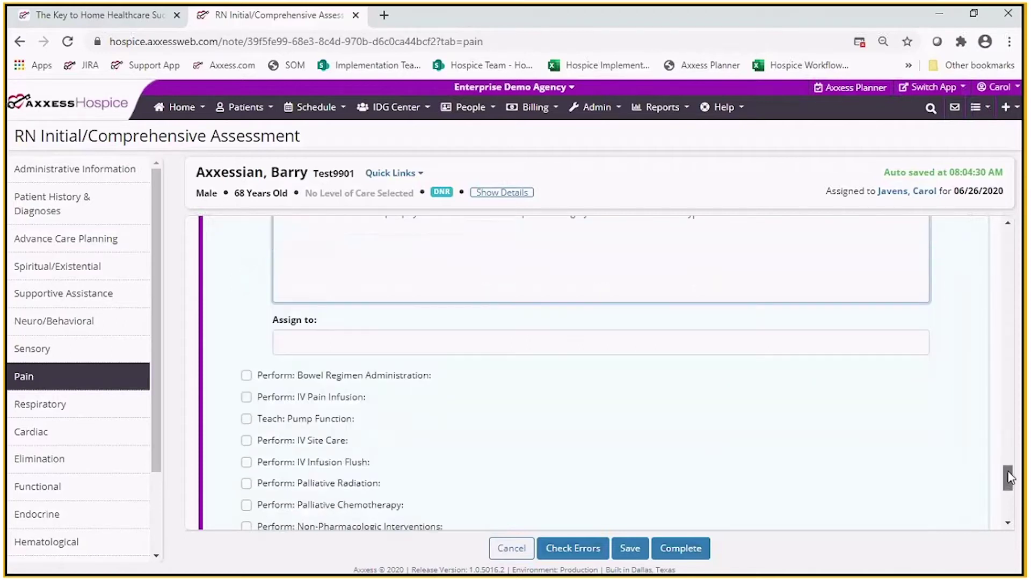
left_click(479, 344)
left_click(318, 337)
left_click(343, 365)
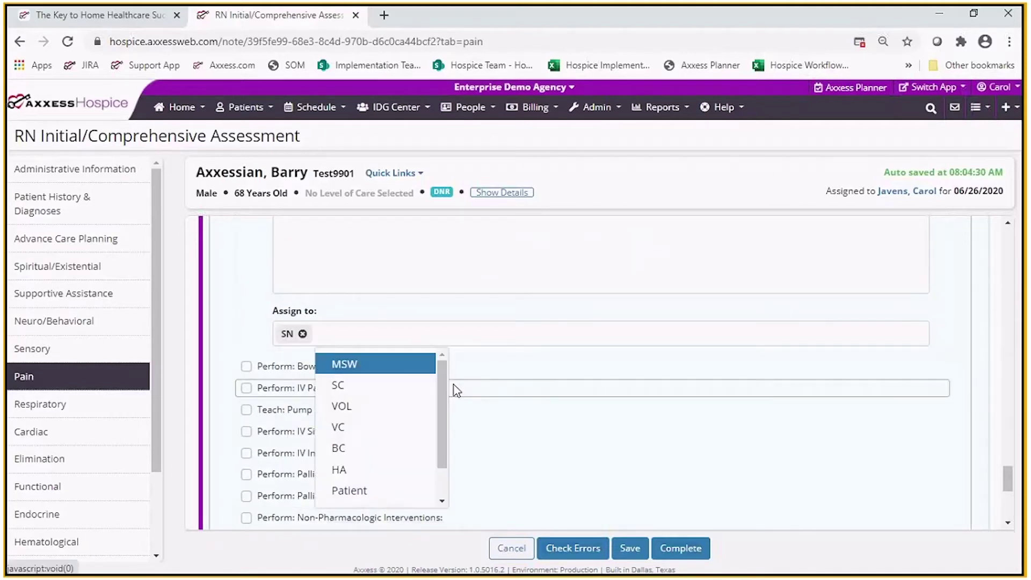
scroll(446, 403, "down", 1)
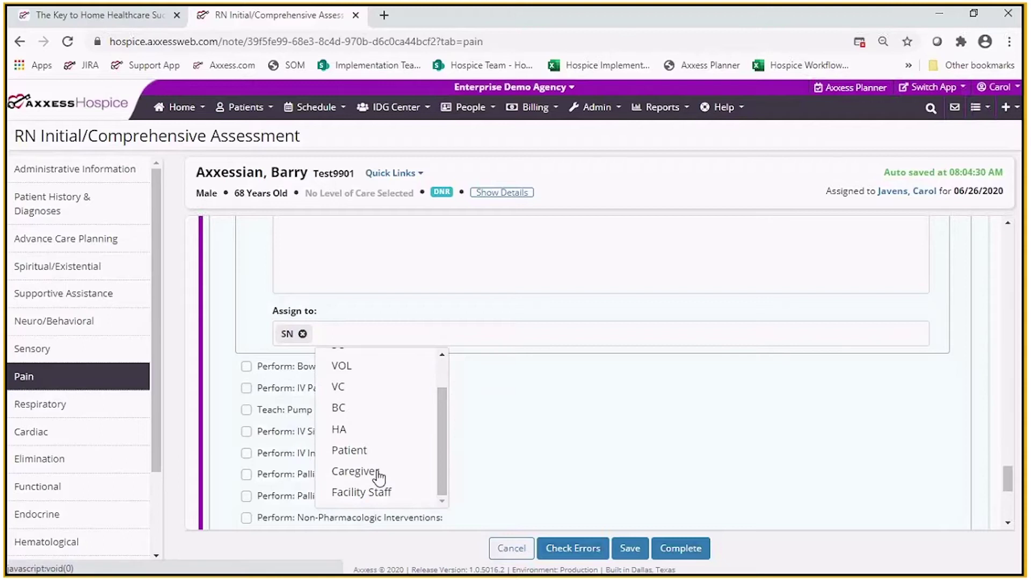
right_click(379, 472)
left_click(368, 468)
left_click(366, 462)
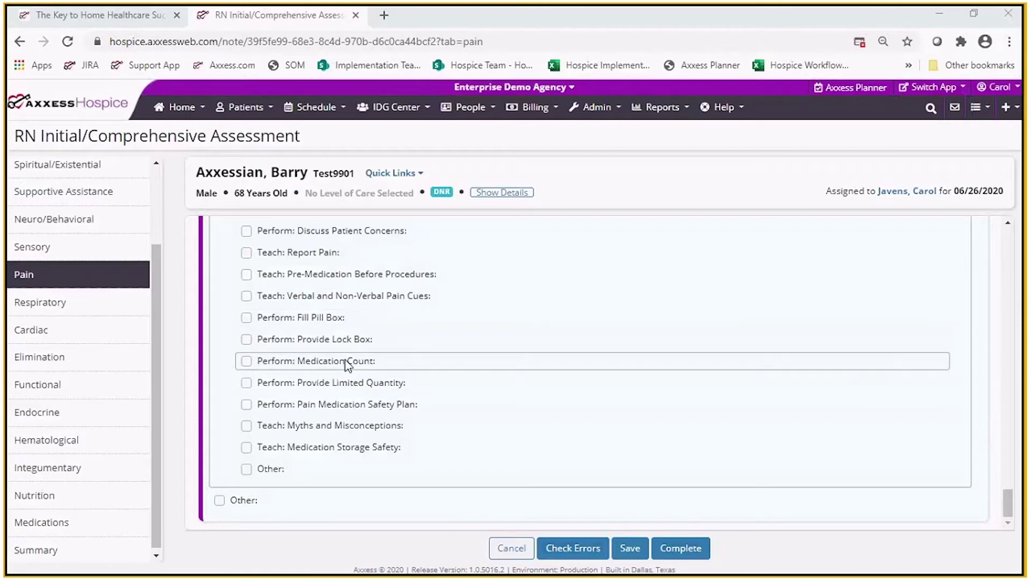
- Add the Perform: Non-Pharmacologic Interventions intervention with its default text and assign it to SN, MSW, SC, HA and Caregiver
scroll(1011, 481, "up", 3)
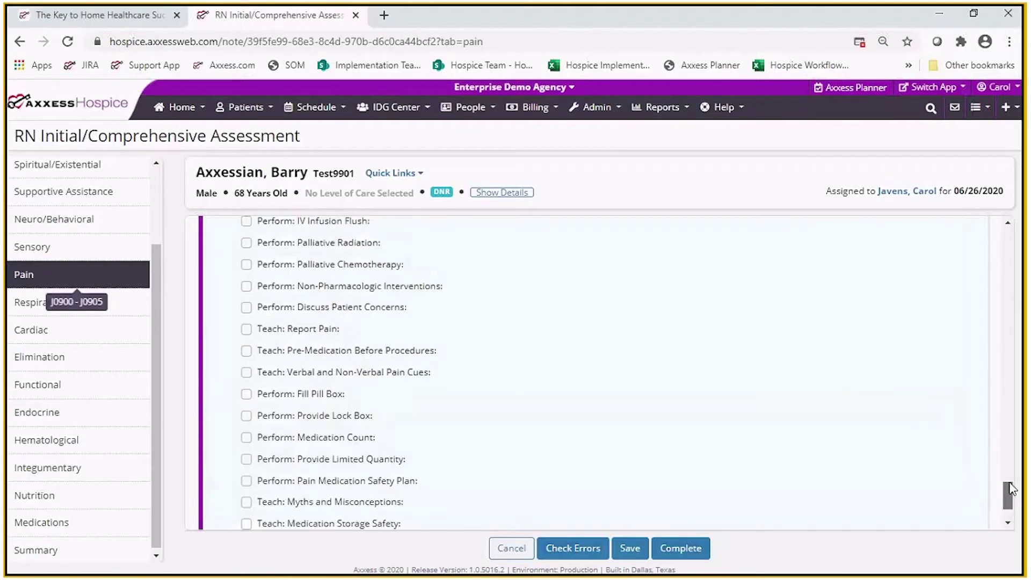
scroll(1010, 482, "up", 1)
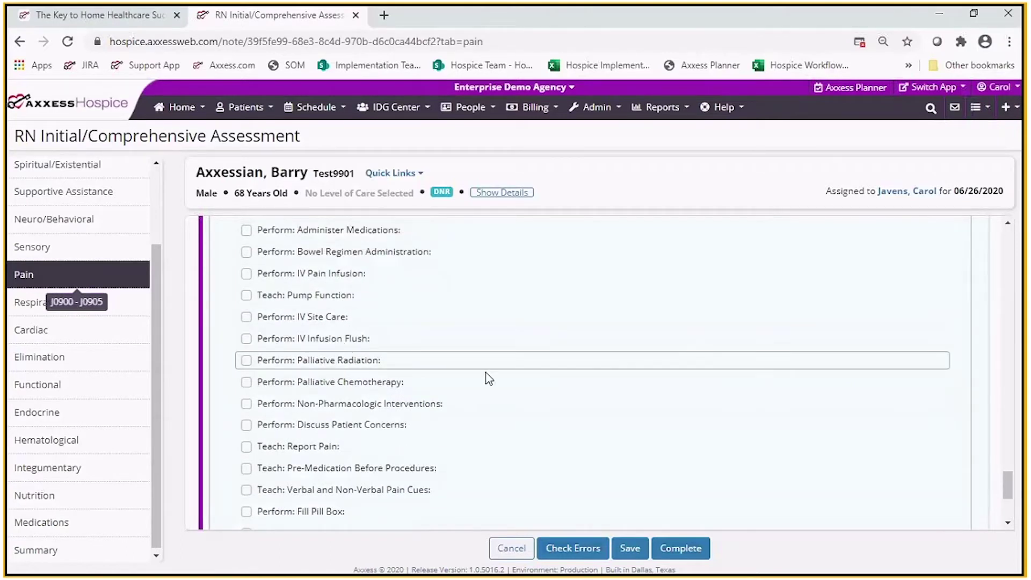
left_click(246, 403)
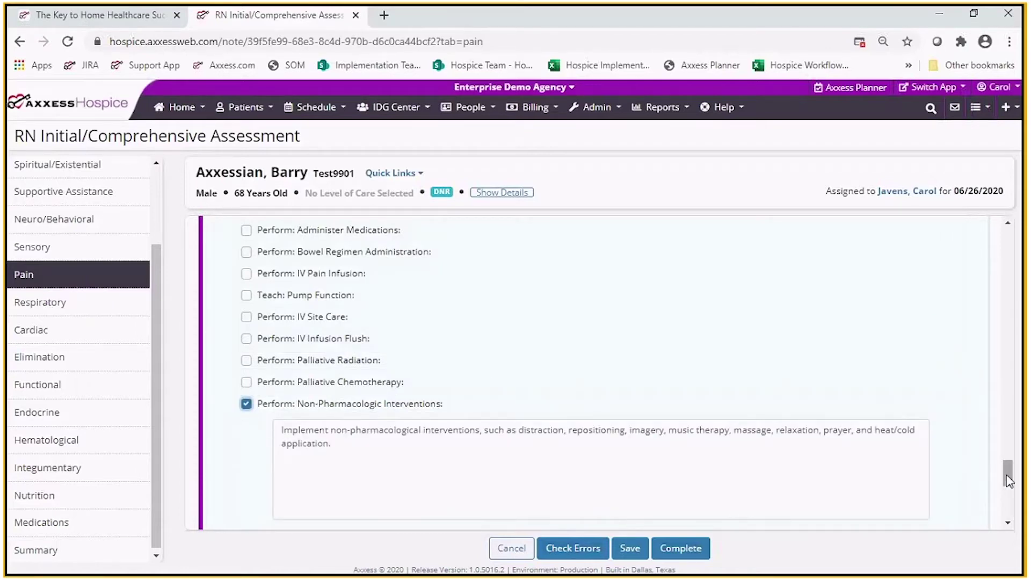
left_click_drag(1008, 480, 1008, 495)
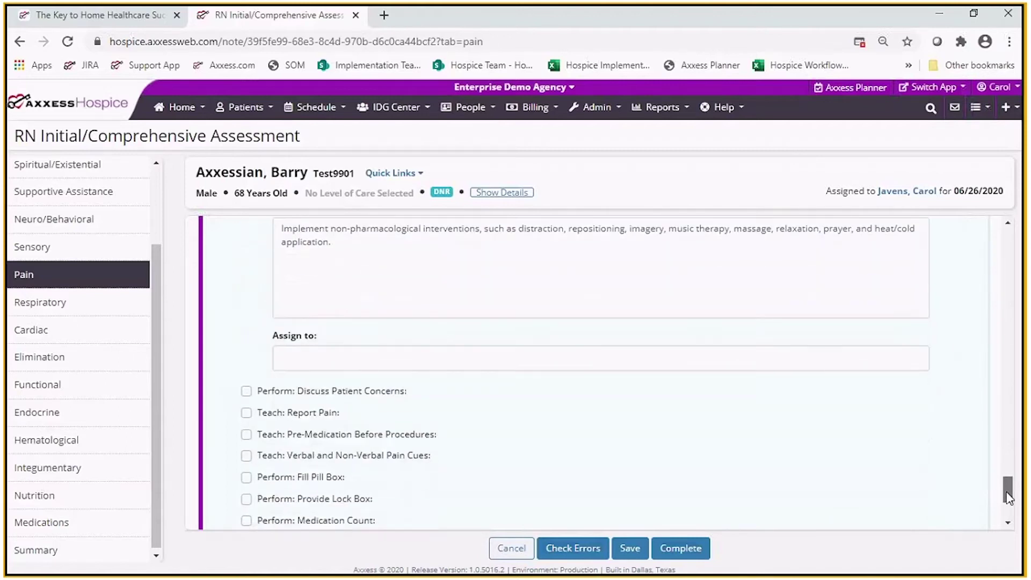
left_click(406, 355)
left_click(380, 389)
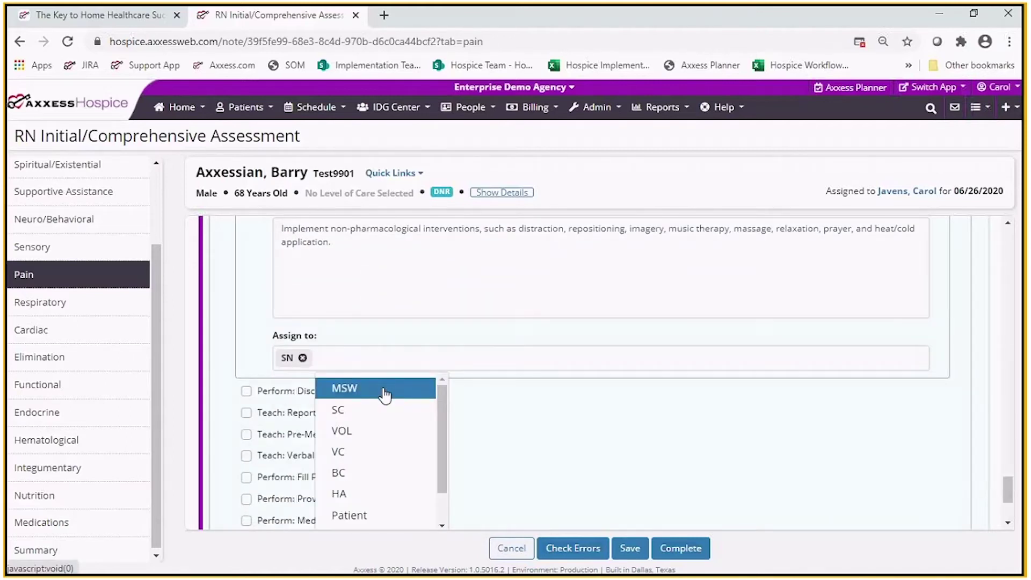
left_click(384, 390)
left_click(413, 391)
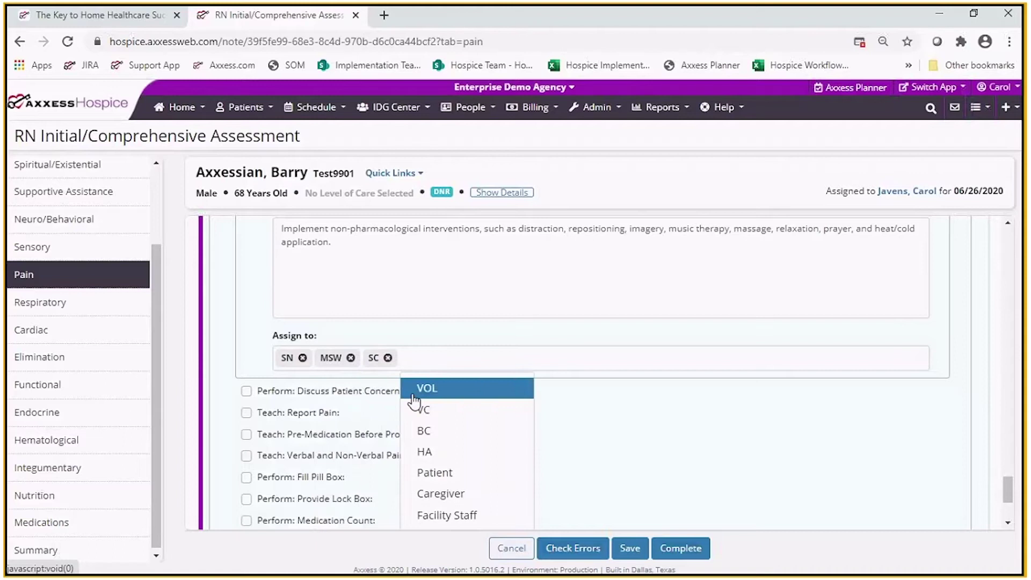
left_click(450, 452)
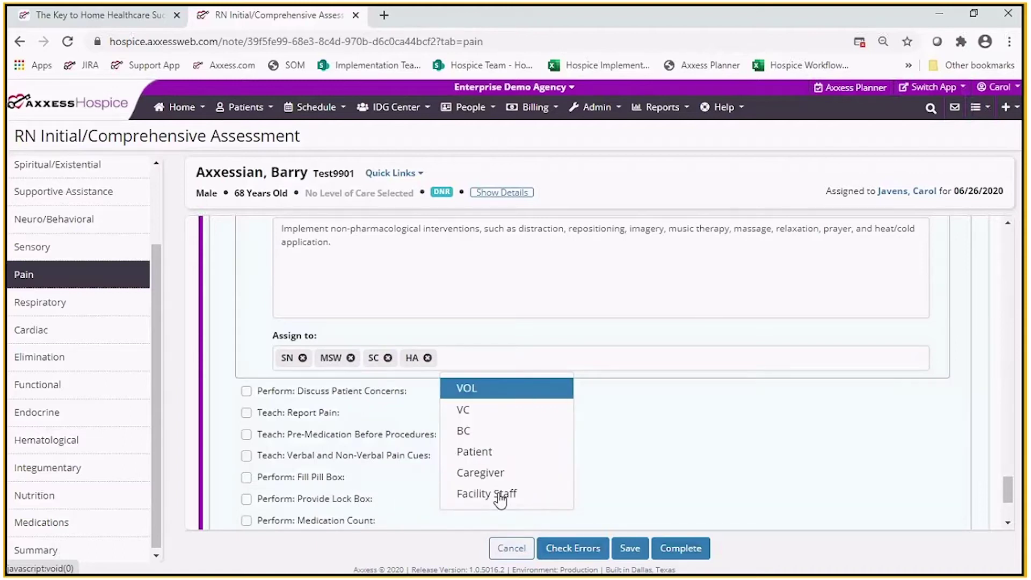
left_click(494, 473)
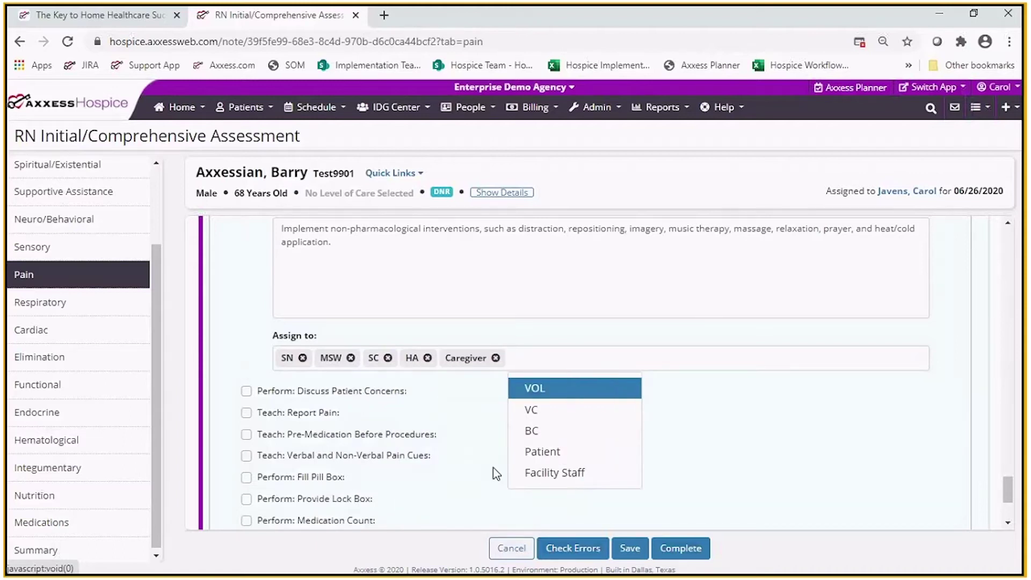
left_click(580, 341)
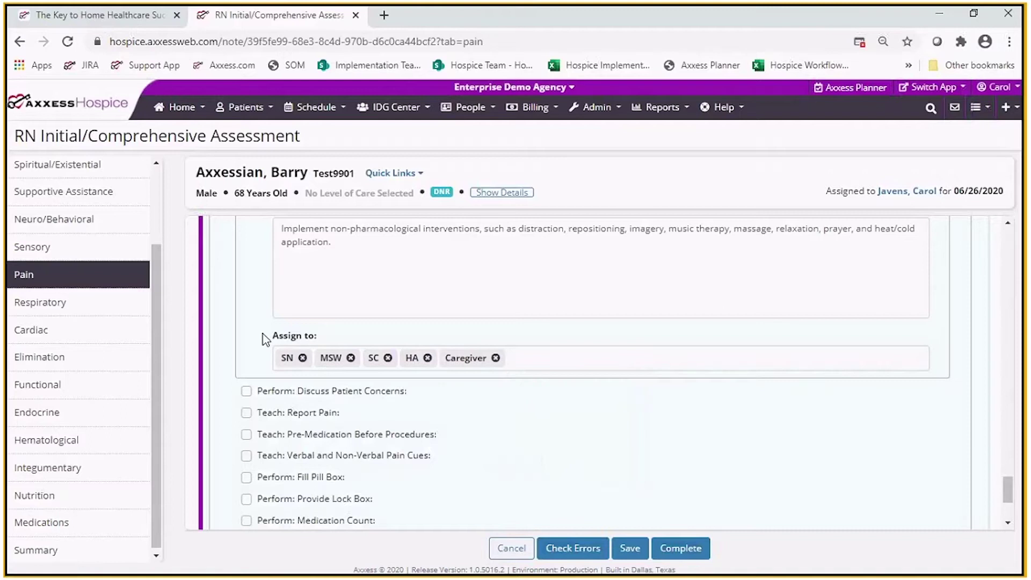
- Go to the Respiratory section and mark Oxygen Safety Risks Noted as Yes to show the individual risk options
left_click(112, 310)
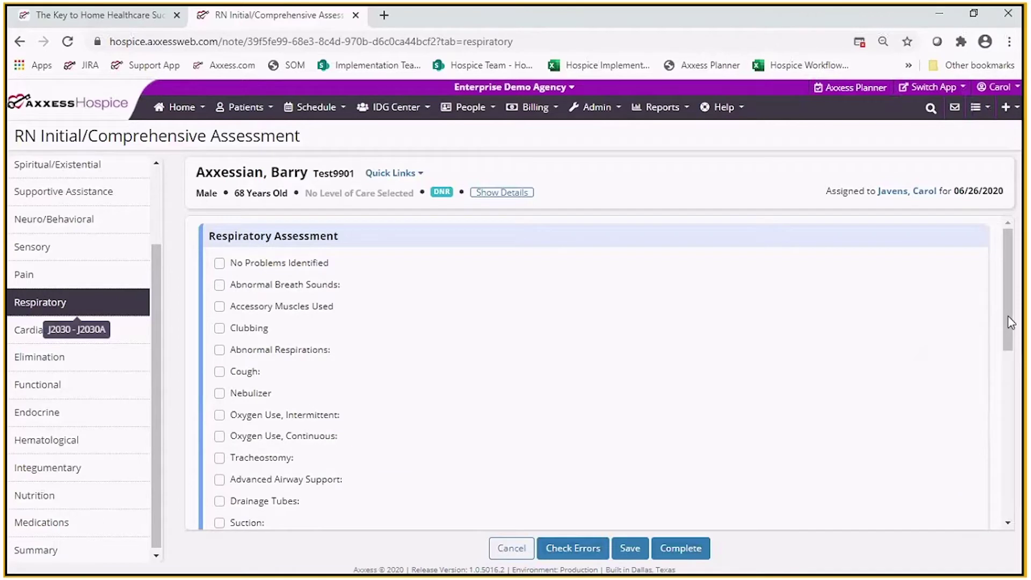
left_click_drag(1007, 316, 1005, 437)
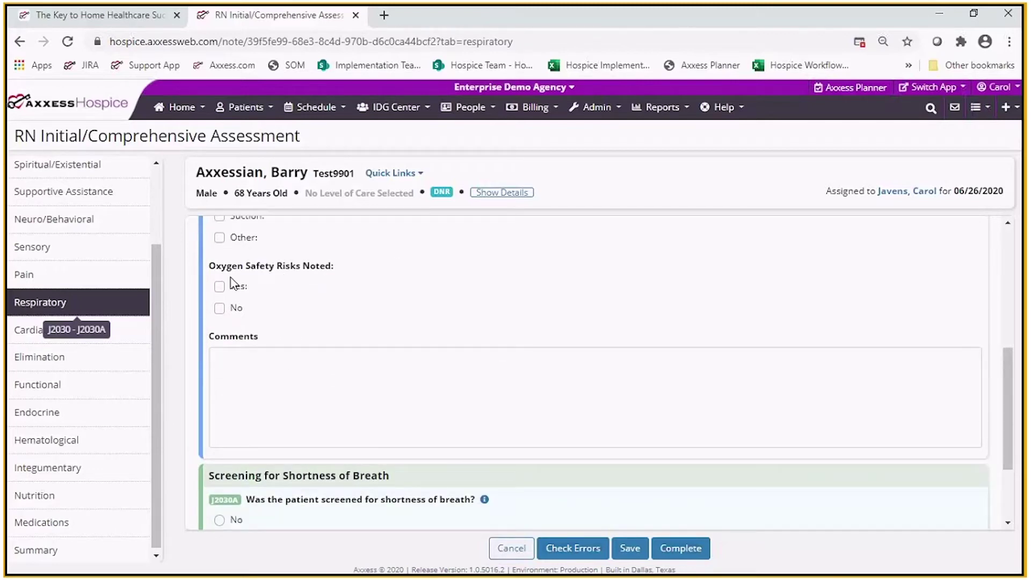
left_click(220, 287)
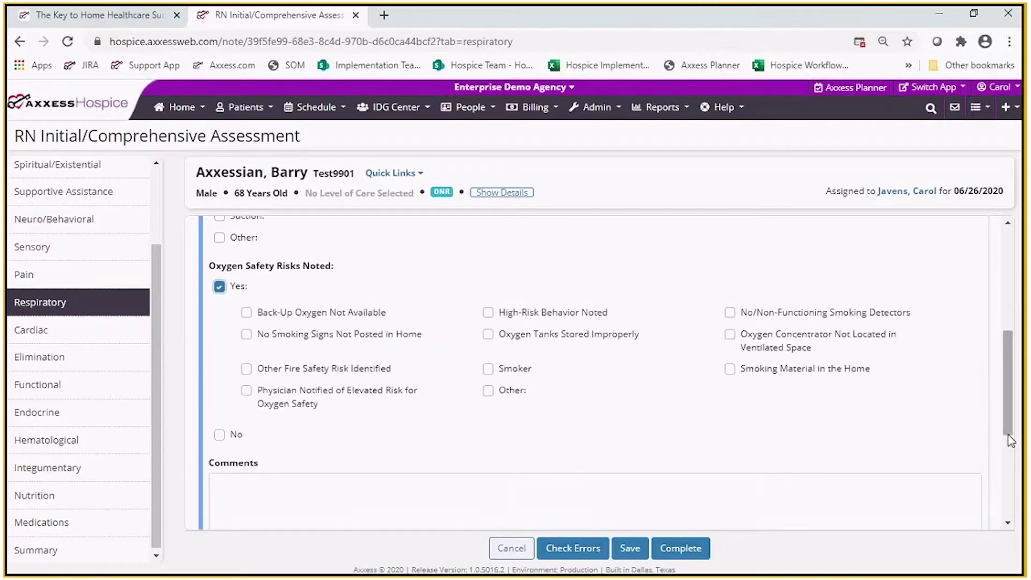
left_click_drag(1007, 434, 1007, 407)
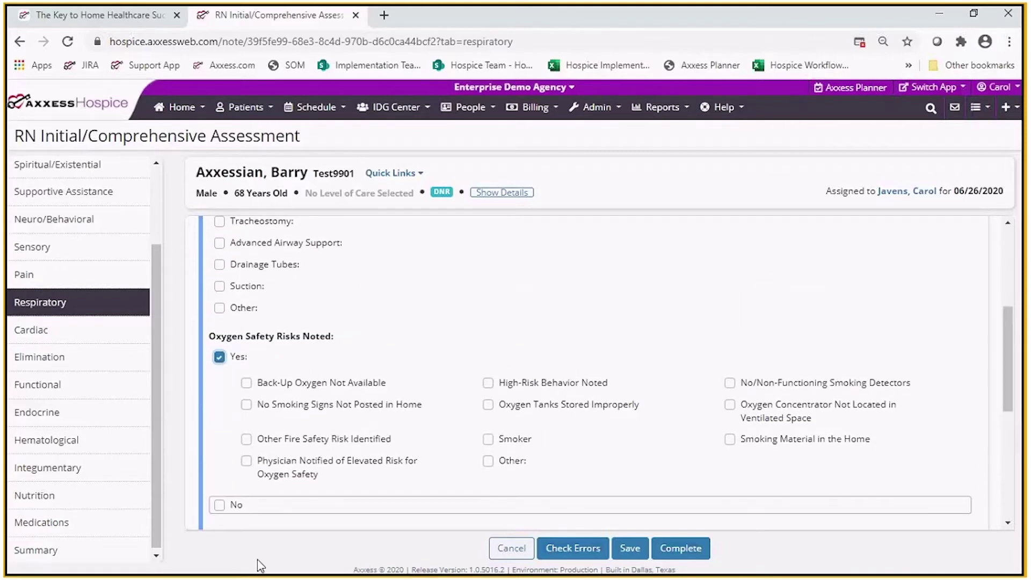
- Change Oxygen Safety Risks Noted to No and clear the Yes answer
left_click(219, 507)
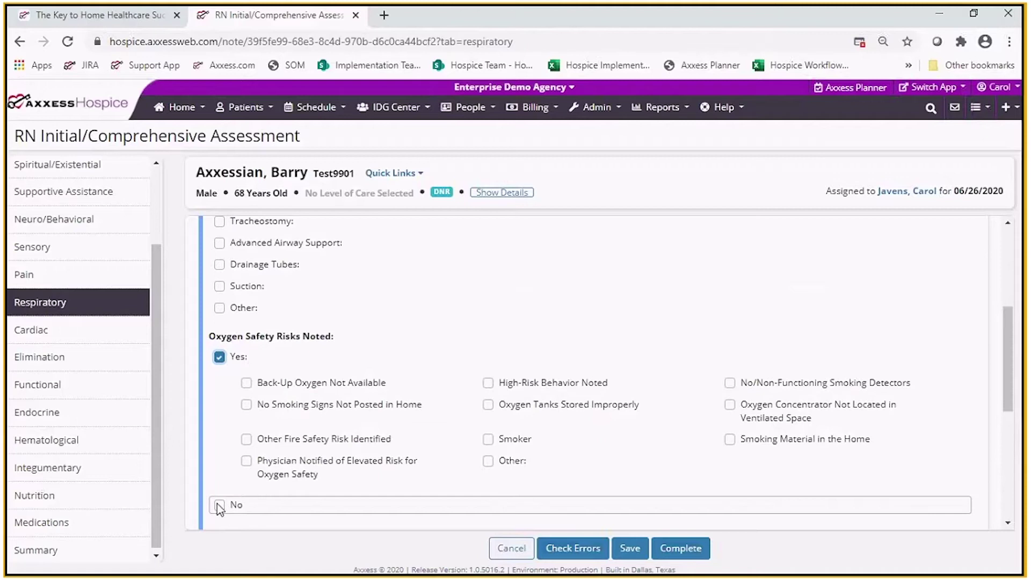
left_click(219, 357)
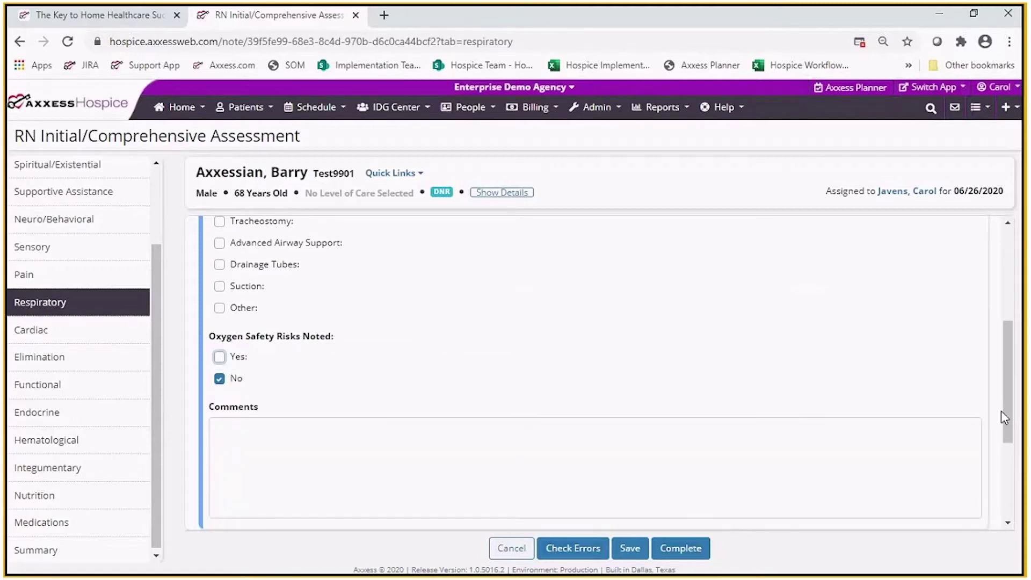
- Record that the patient was screened for shortness of breath, with a first screening date of 06/26/2020
left_click_drag(1004, 418, 1003, 499)
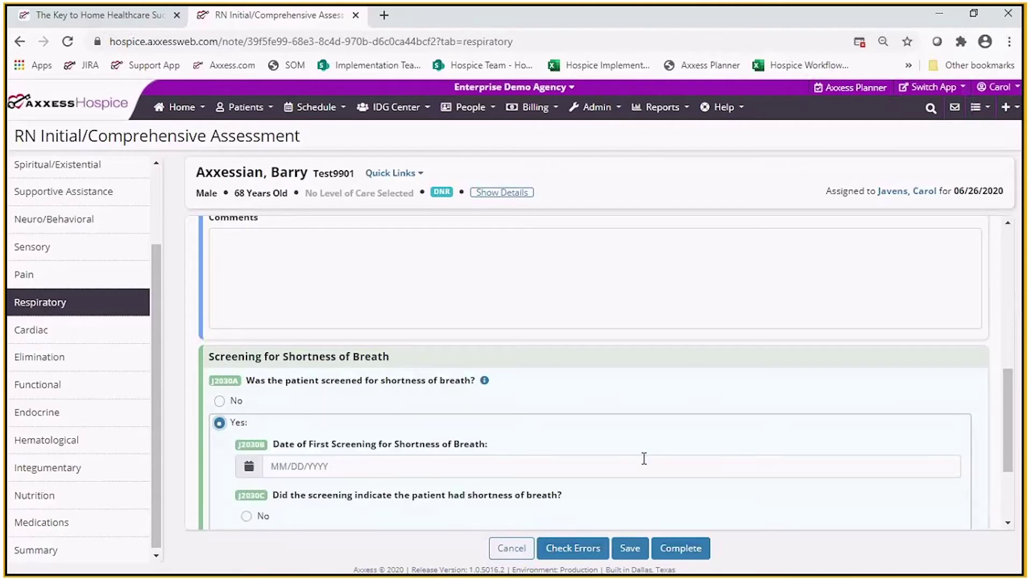
left_click_drag(1004, 420, 1005, 466)
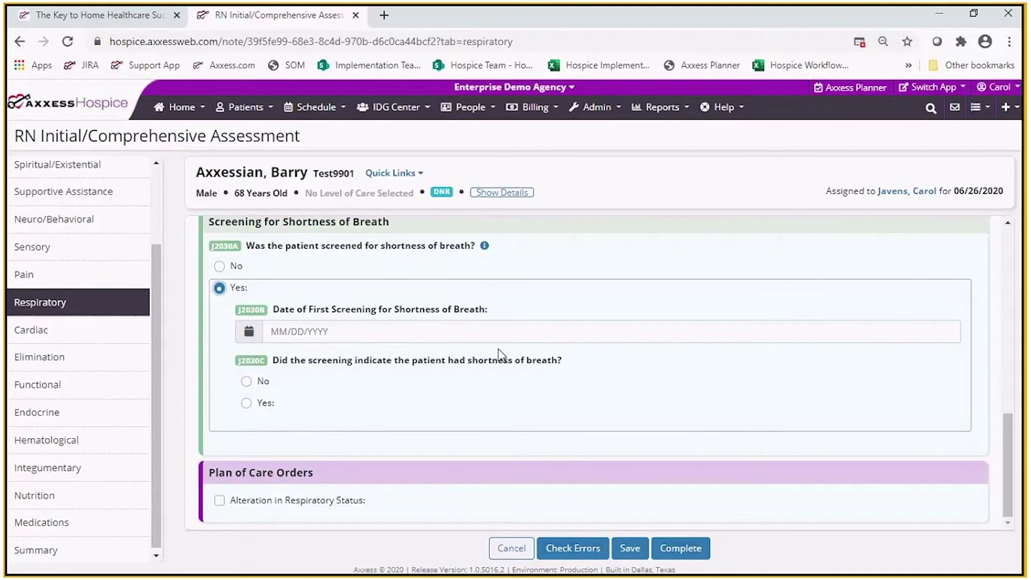
left_click(430, 331)
left_click(368, 260)
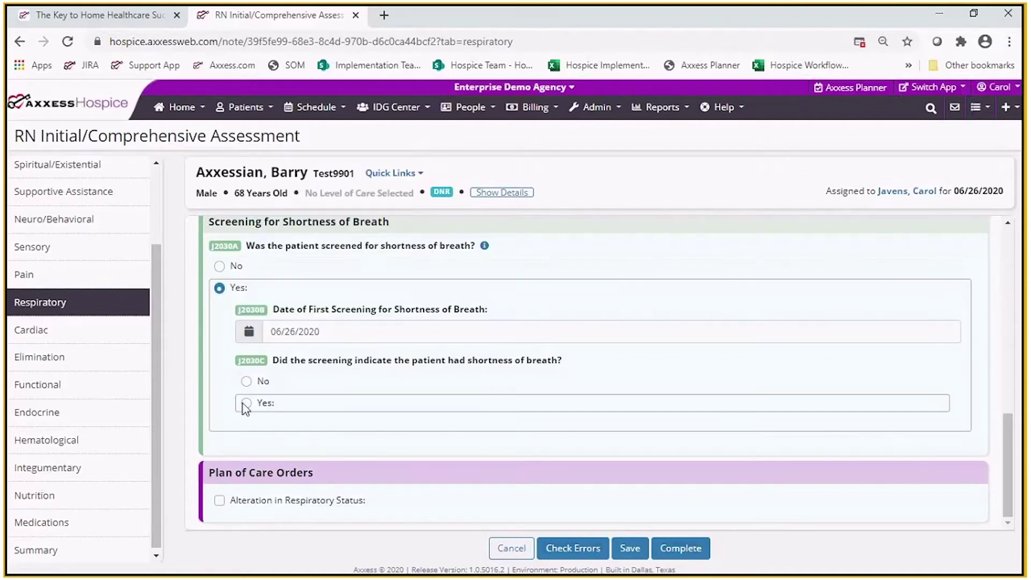
- Mark the screening as indicating shortness of breath and try the treatment-initiated answers Yes and No
left_click(246, 404)
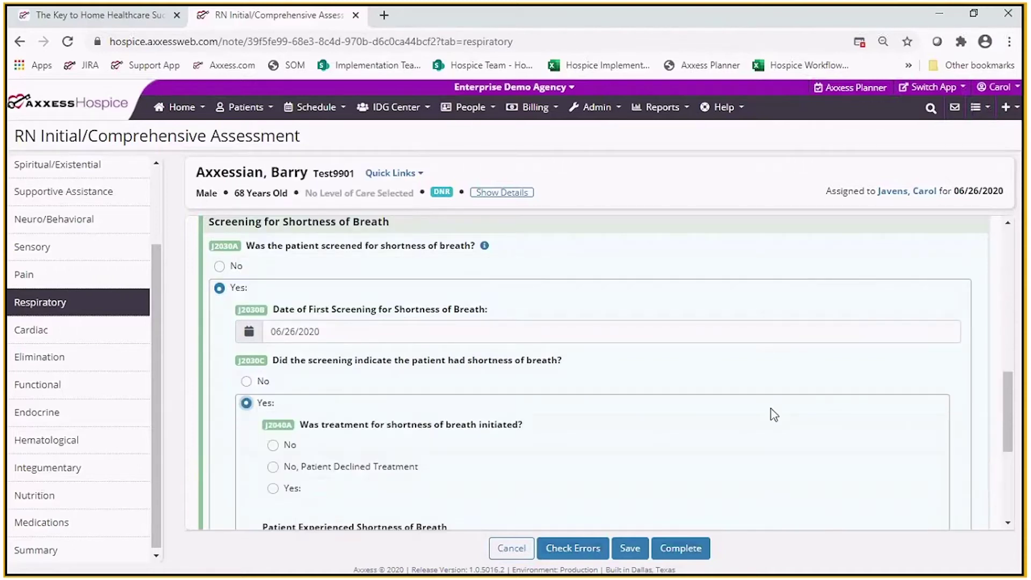
left_click_drag(1006, 432, 1007, 475)
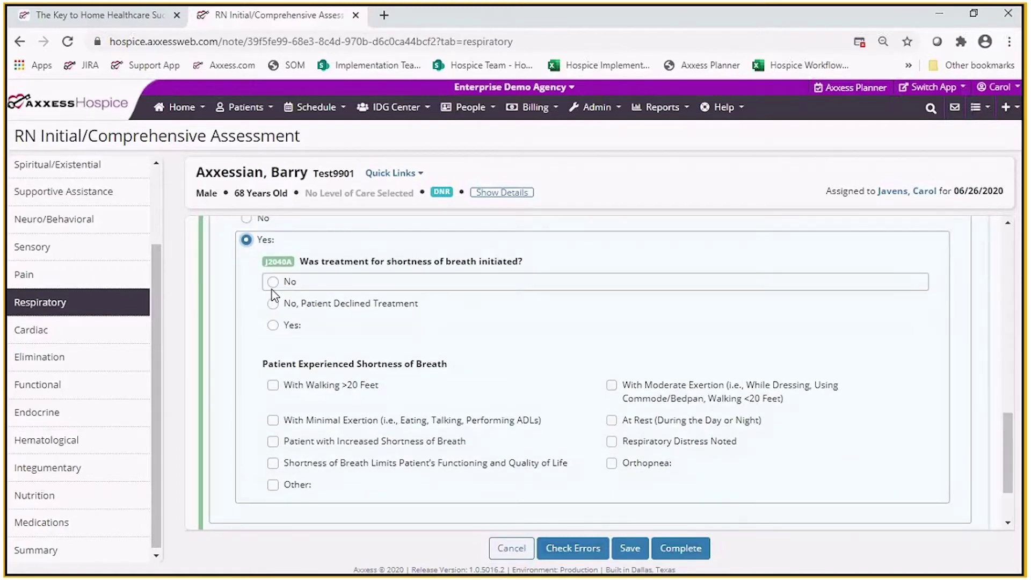
left_click(273, 326)
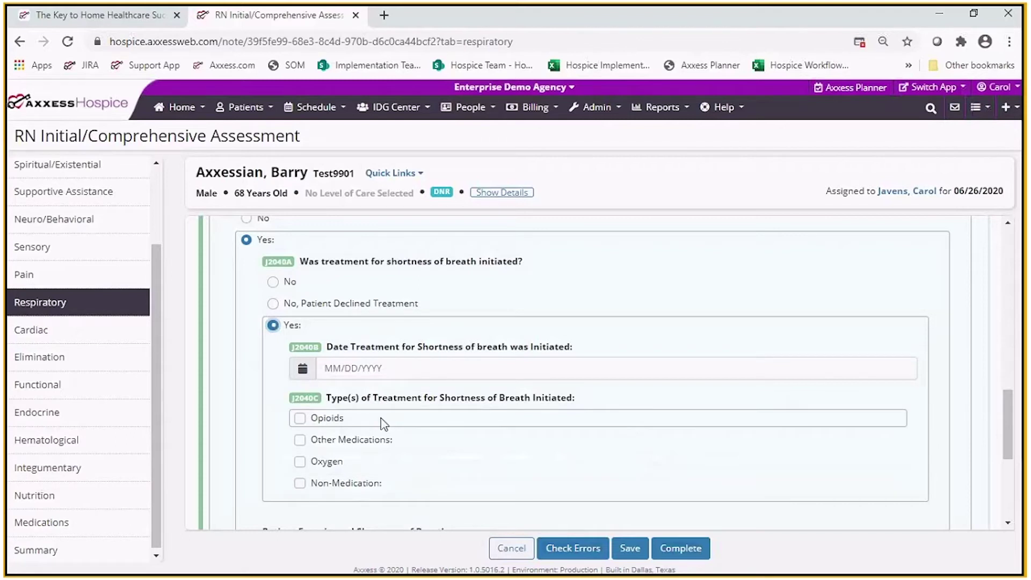
left_click(273, 282)
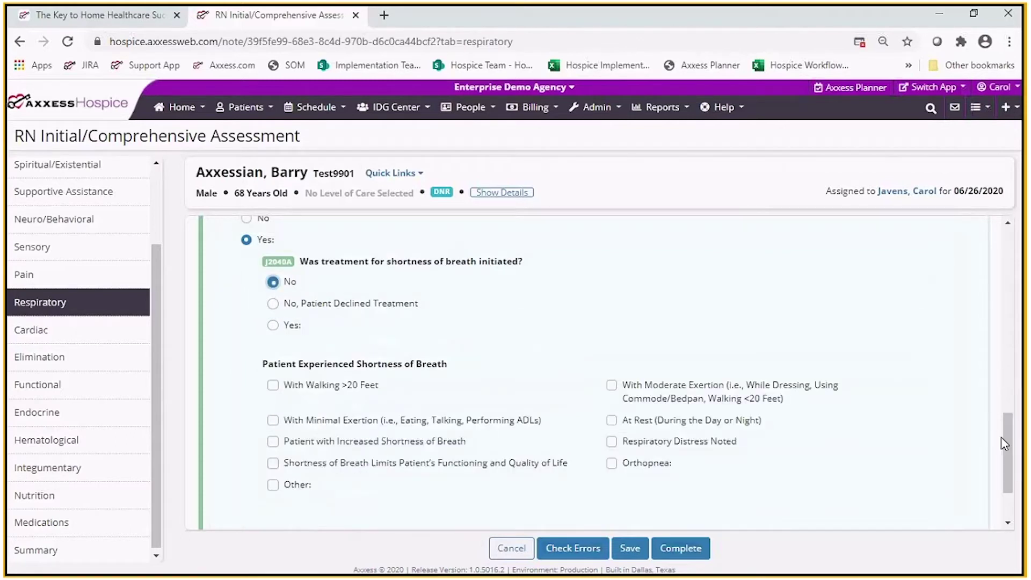
- Answer No to whether the screening indicated the patient had shortness of breath
left_click_drag(1005, 441, 1007, 438)
scroll(1009, 437, "up", 1)
scroll(1009, 436, "up", 1)
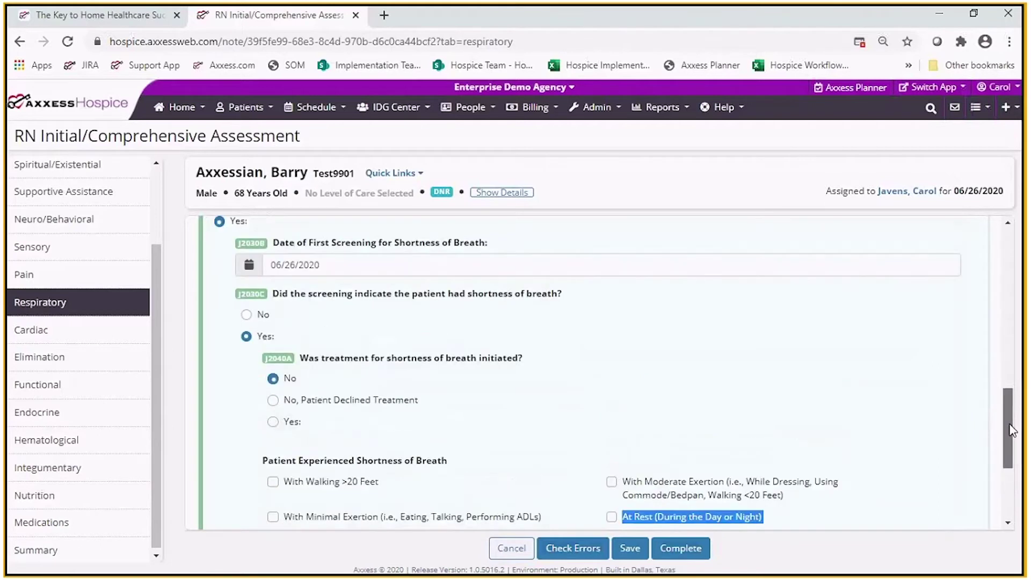
left_click(246, 316)
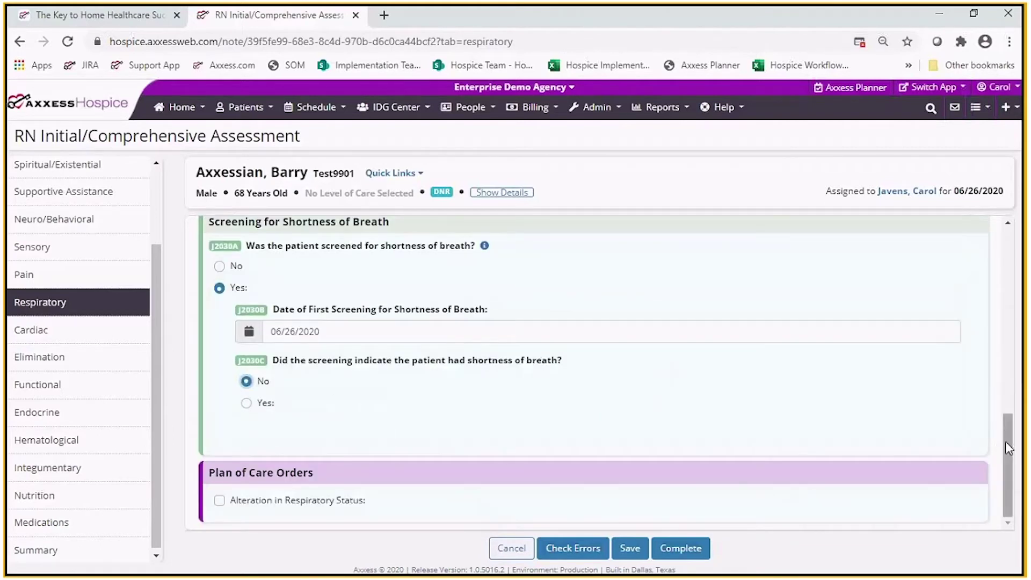
- Try the Alteration in Respiratory Status order with the Oxygen Safety Education problem and the Perform: Safety Contract intervention
left_click(219, 500)
scroll(220, 504, "down", 1)
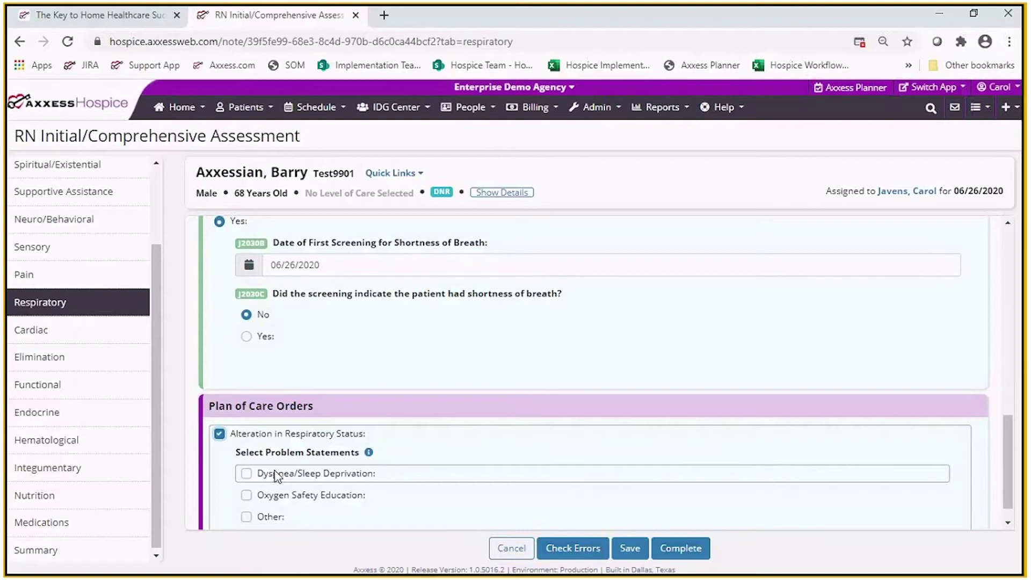
left_click(246, 495)
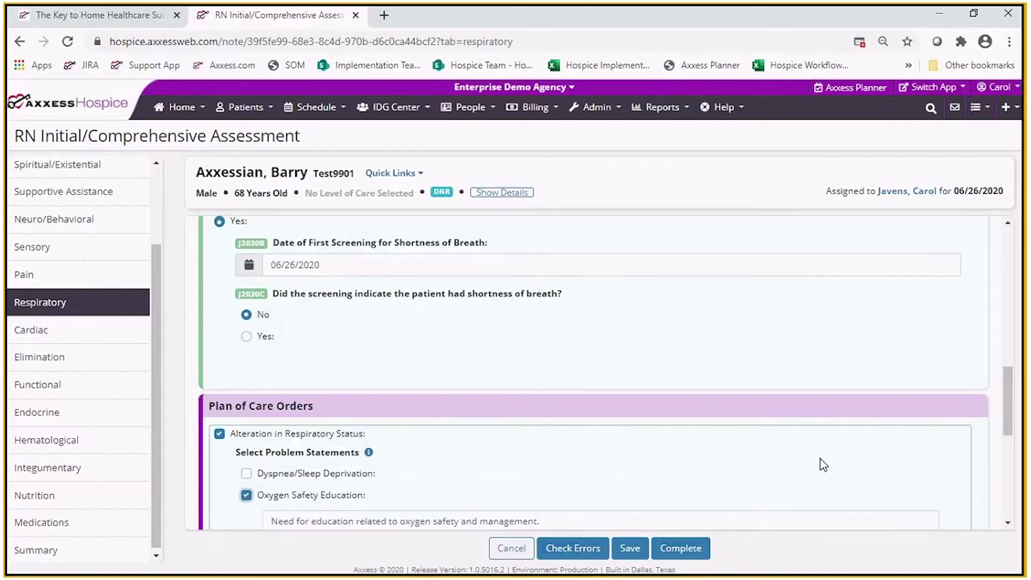
left_click_drag(1007, 427, 1009, 510)
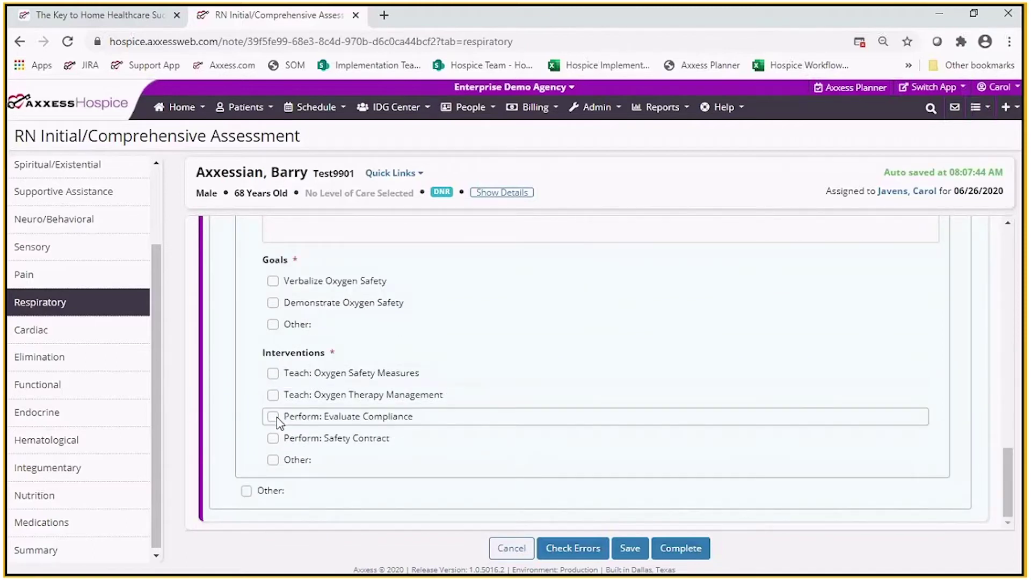
left_click(273, 439)
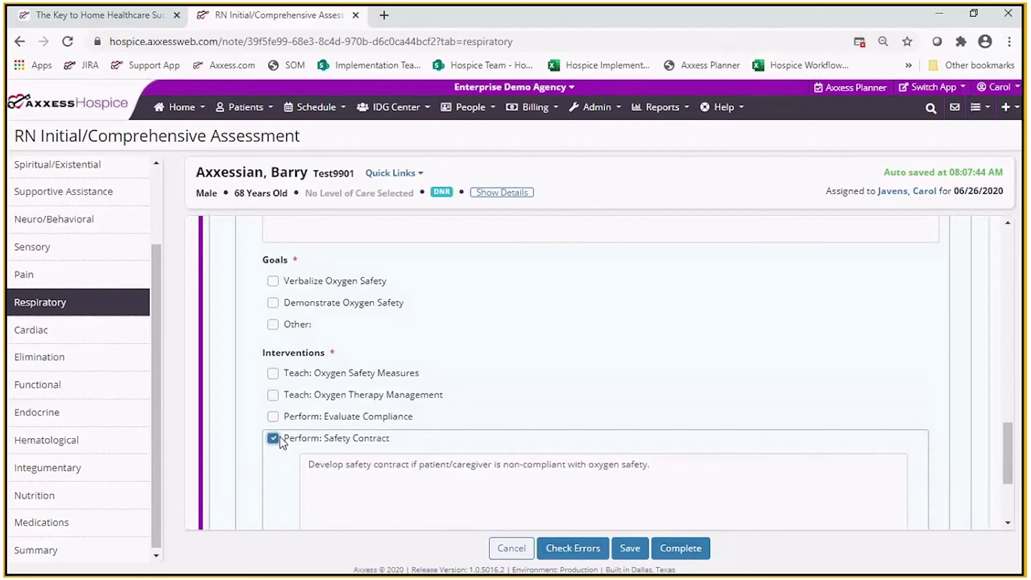
left_click_drag(1009, 465, 1011, 483)
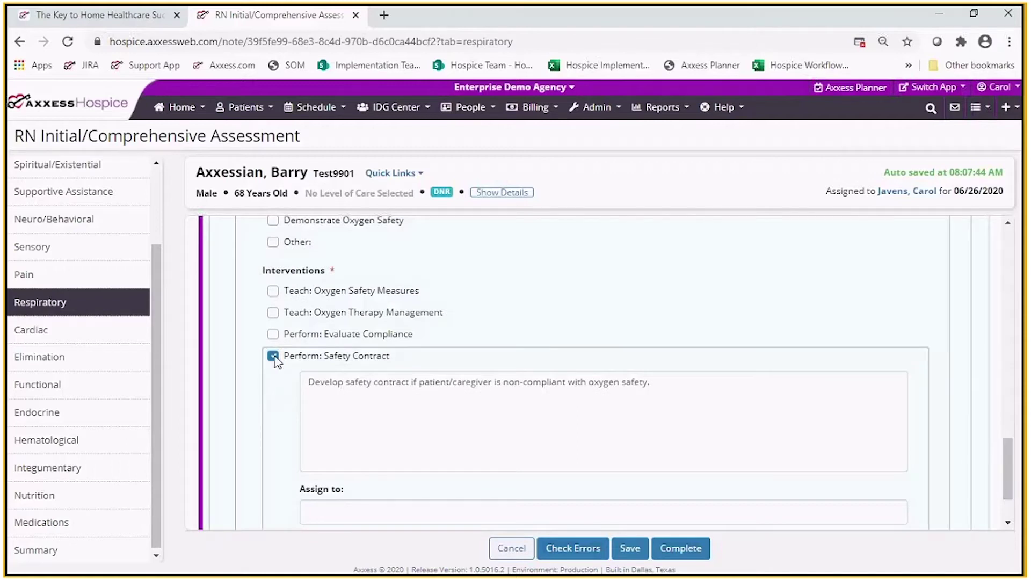
- Clear the Safety Contract intervention together with its Oxygen Safety Education problem and Alteration in Respiratory Status order
left_click(273, 357)
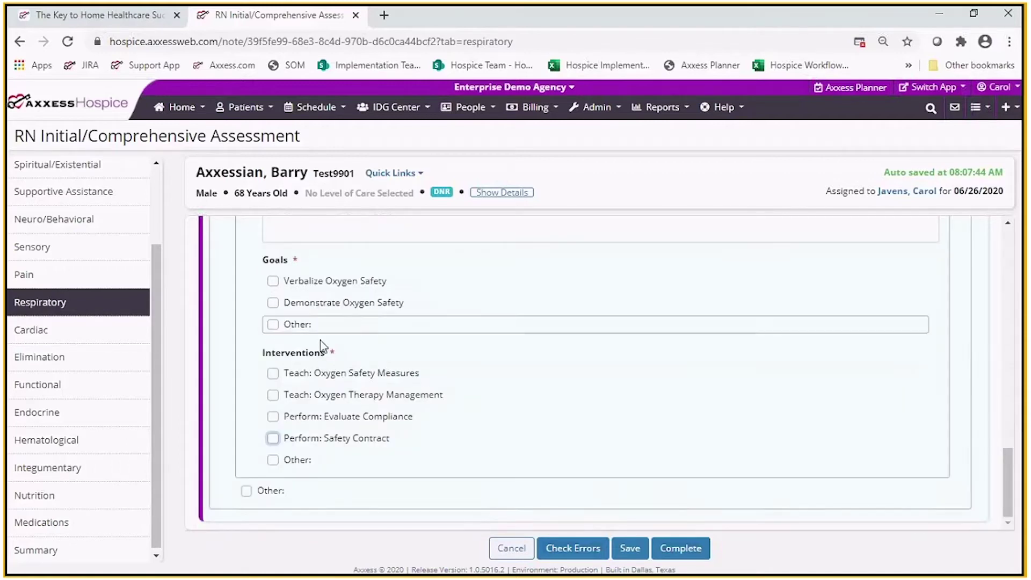
left_click_drag(1003, 501, 1001, 457)
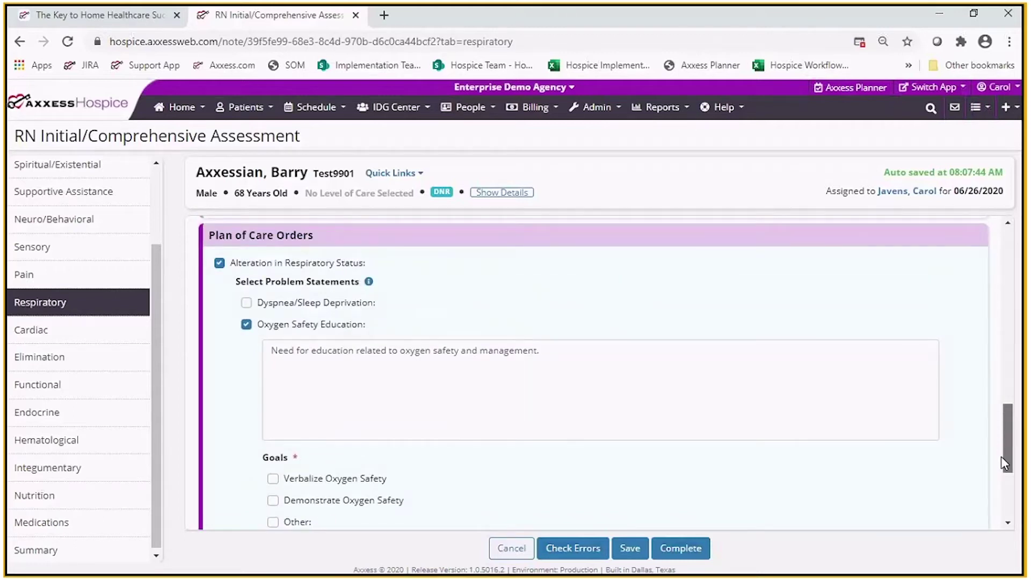
left_click(246, 324)
left_click(219, 407)
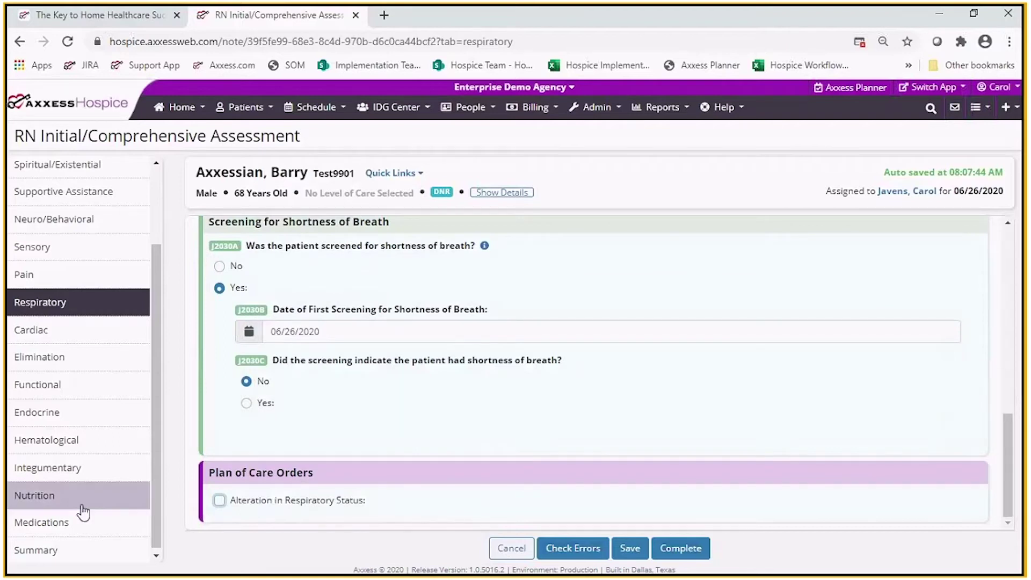
- In the Functional section's MAHC 10 fall assessment, mark Age 65+, Incontinence, Impaired functional mobility and Pain affecting level of function
left_click(52, 390)
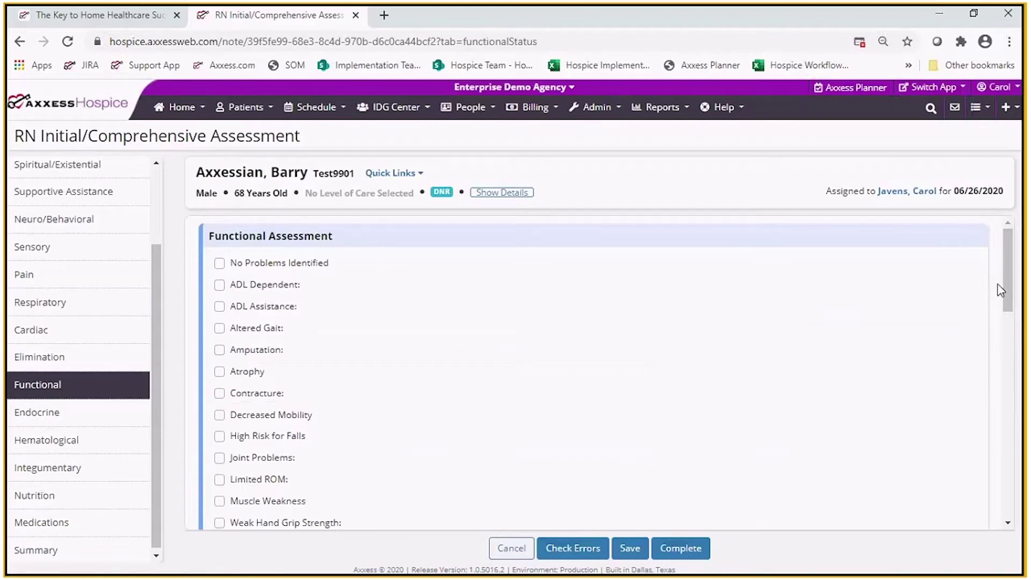
left_click_drag(1013, 294, 1006, 368)
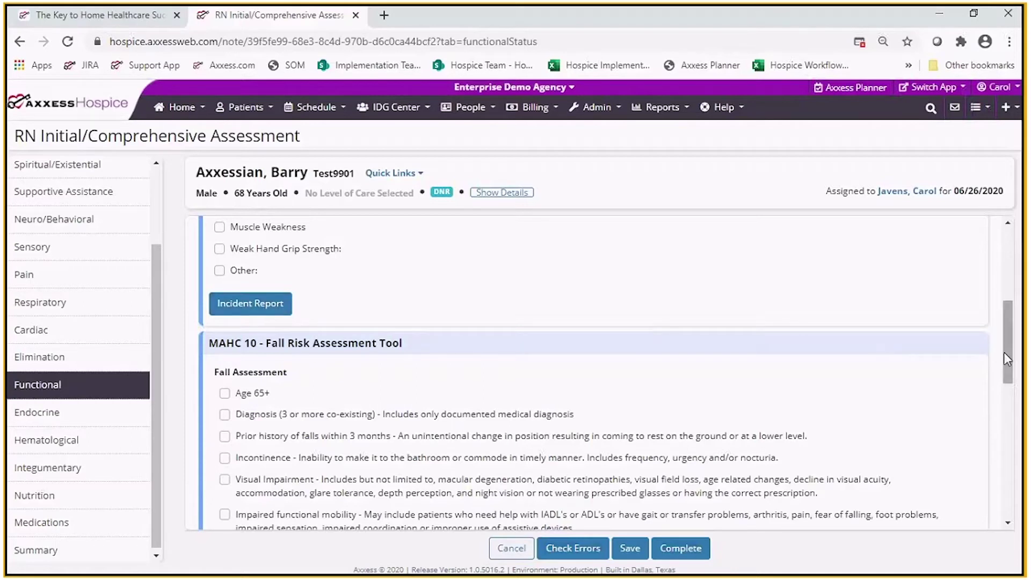
left_click_drag(1005, 351, 1005, 380)
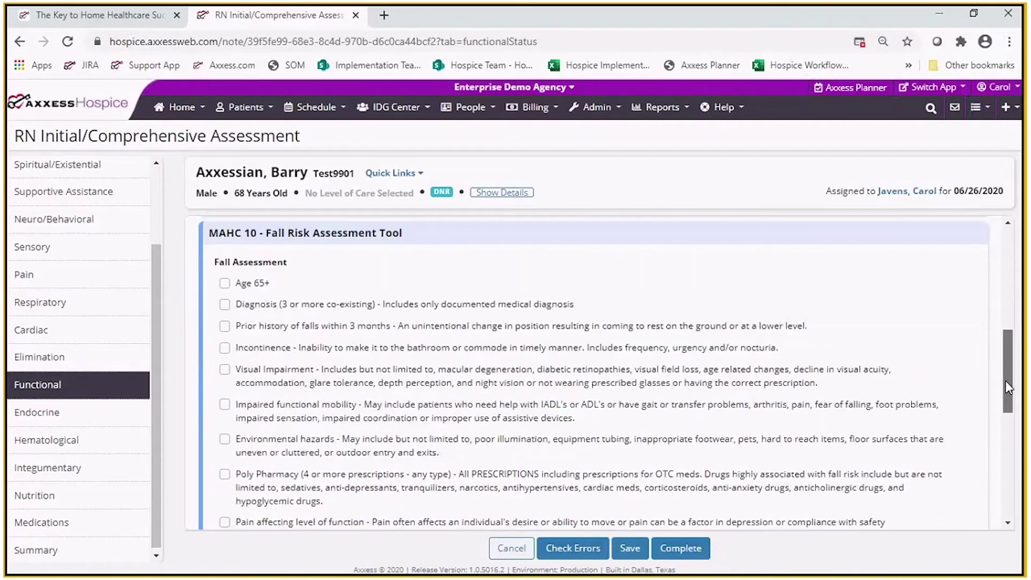
left_click(224, 282)
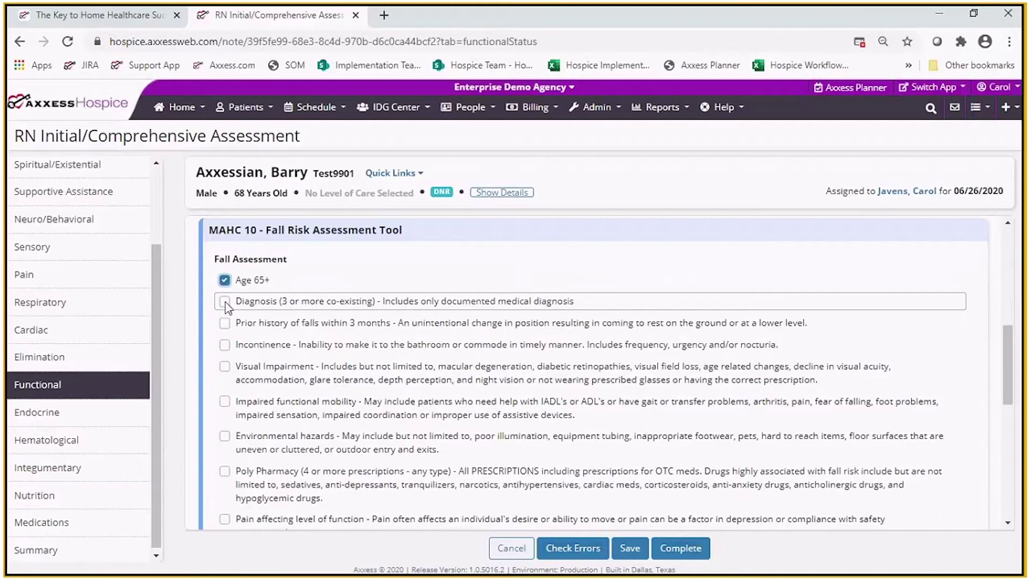
left_click(225, 344)
left_click(224, 401)
left_click(225, 518)
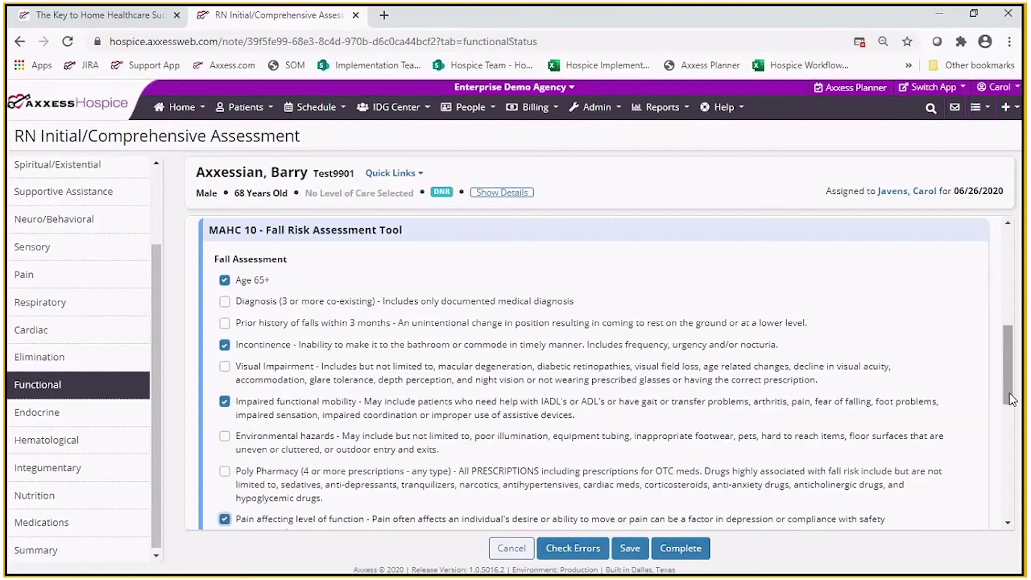
- Add the Alteration in Functional Status plan of care order with the Functional Status problem statement
left_click_drag(1010, 394, 1012, 530)
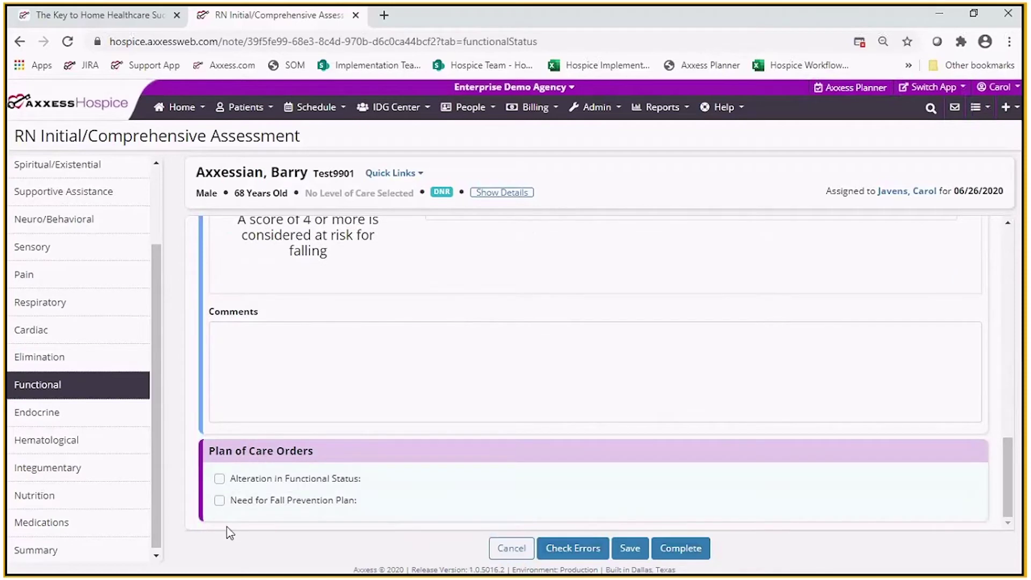
left_click(219, 478)
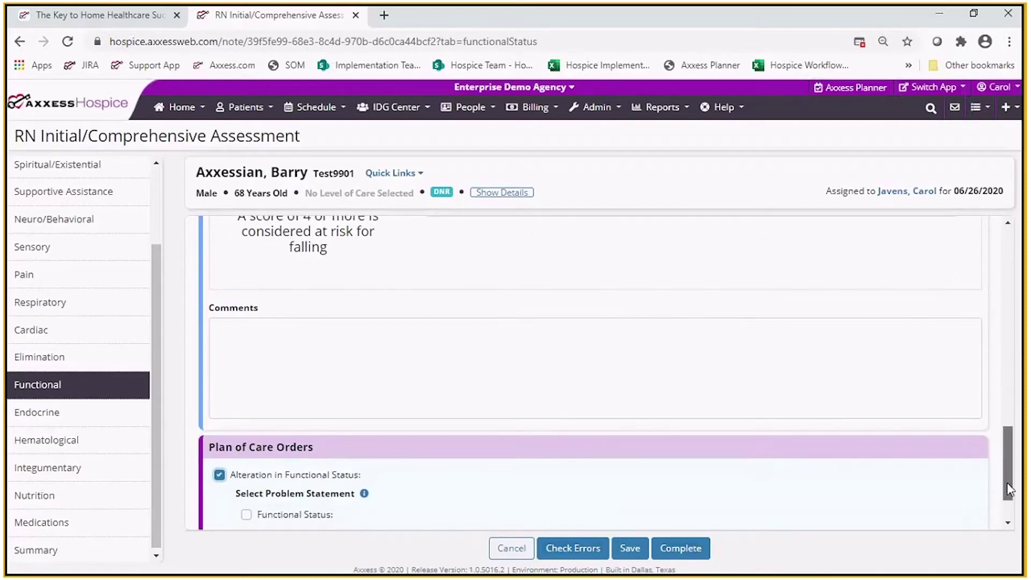
left_click_drag(1007, 482, 1012, 518)
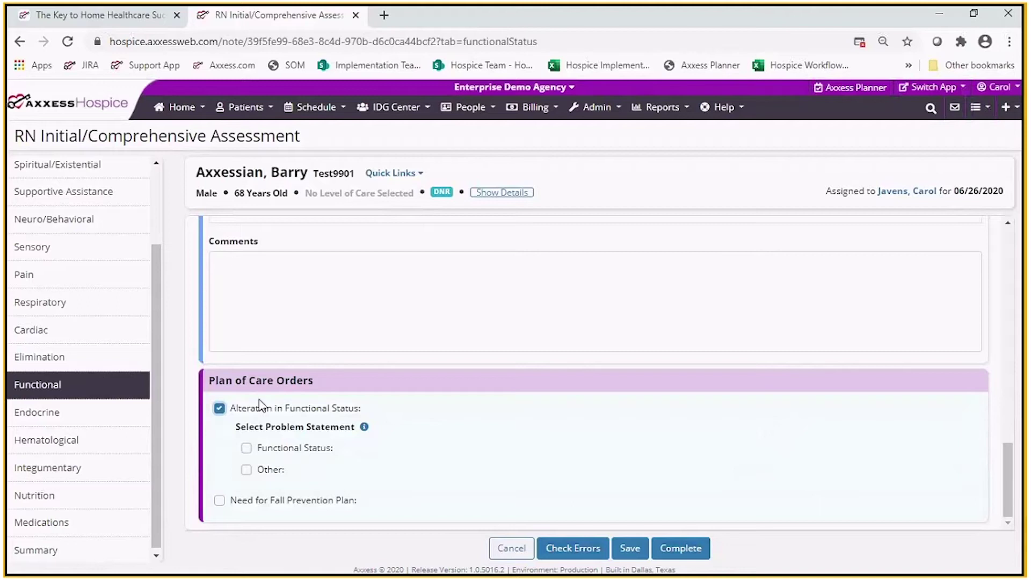
left_click(264, 455)
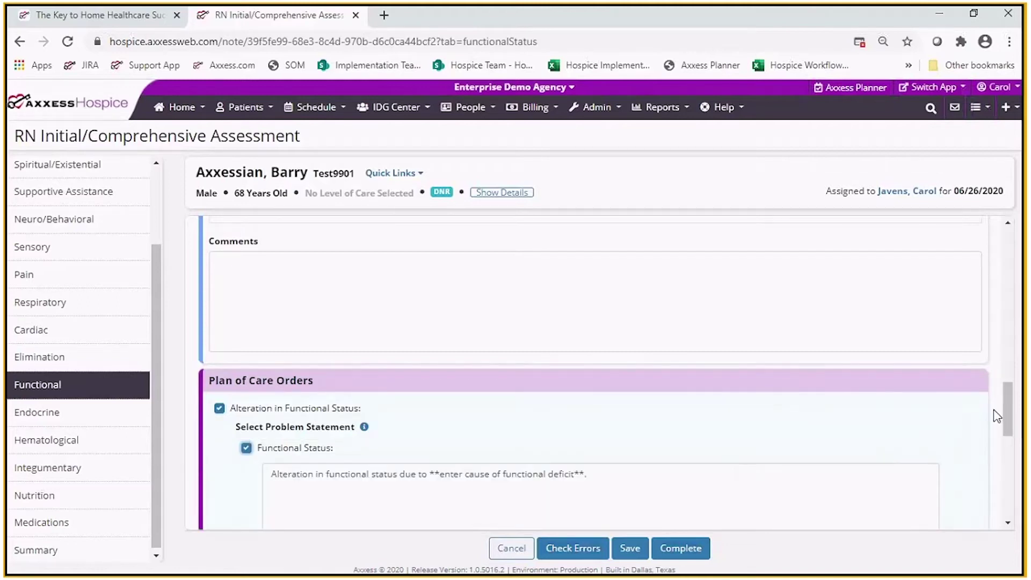
- Replace the asterisked cause placeholder in the Functional Status problem statement with "Parkinsonism with poor mobility"
left_click_drag(1004, 434, 1013, 465)
left_click_drag(588, 282, 432, 284)
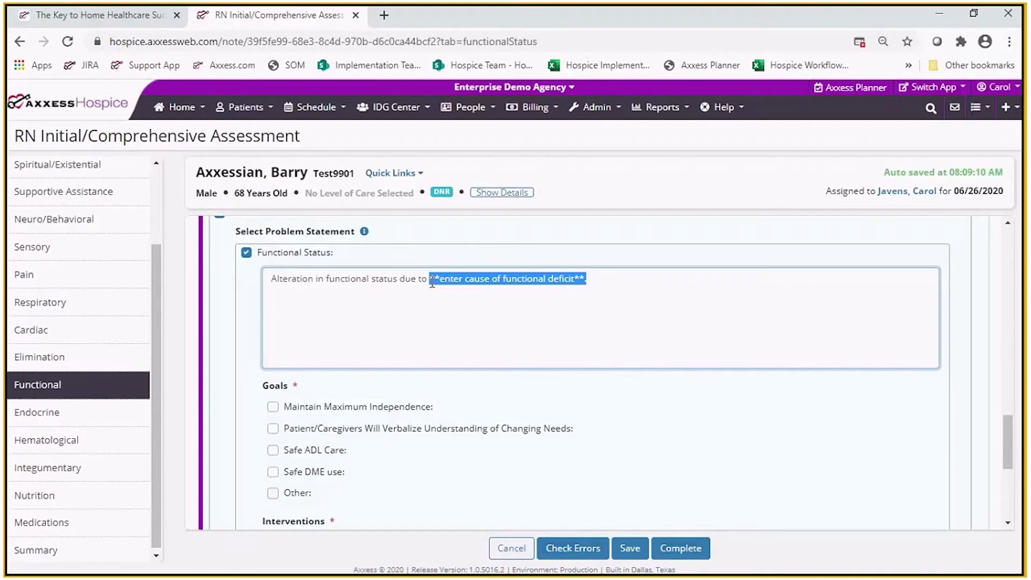
type("Parkinso")
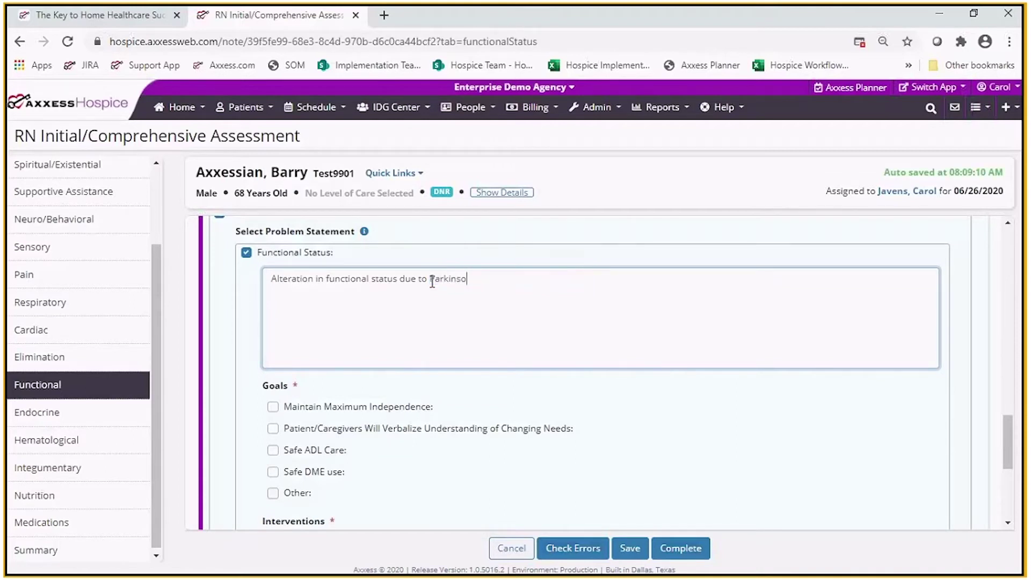
type("nism with poor mobility")
- Add the Safe ADL Care goal with its default text and set its goal length to Ongoing
left_click_drag(1007, 446, 1011, 466)
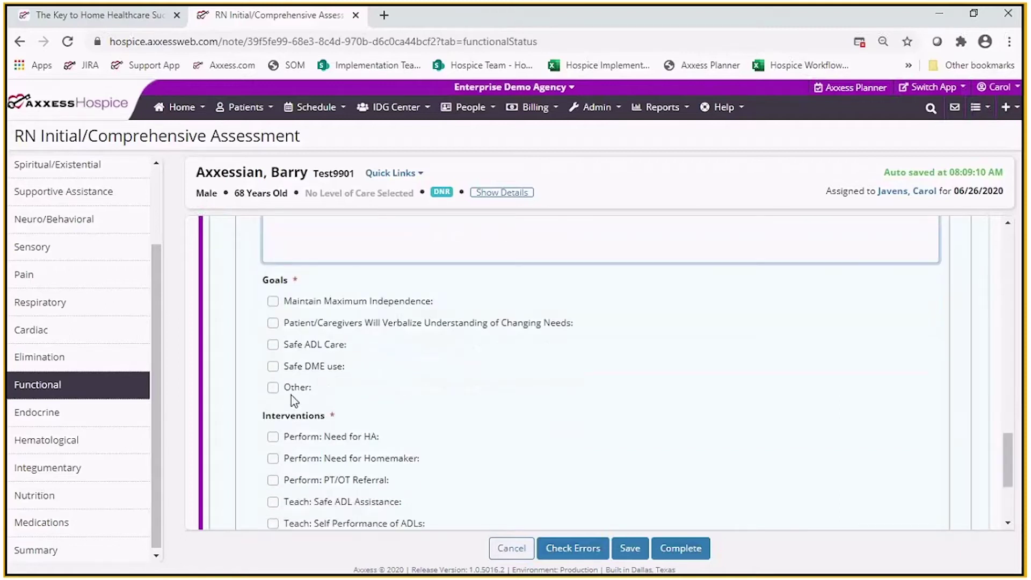
left_click(273, 345)
left_click(386, 501)
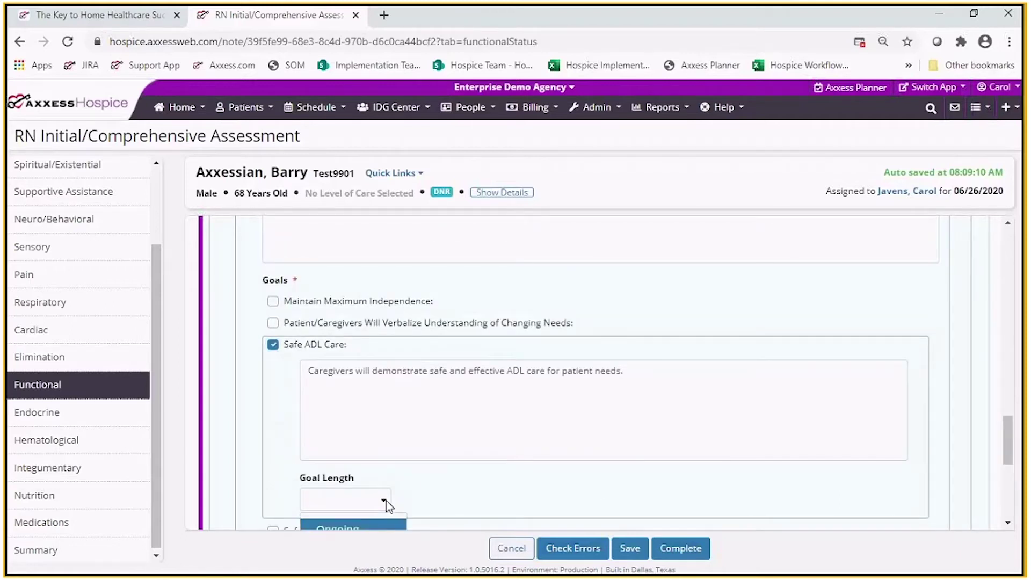
left_click(380, 530)
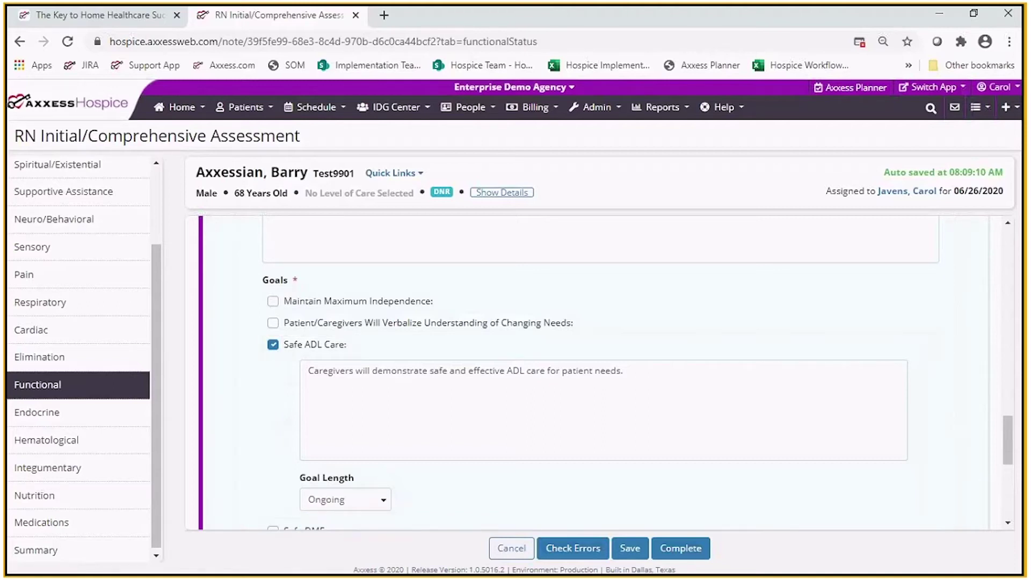
- Add the Perform: Need for HA intervention with its default text and assign it to HA
left_click_drag(1012, 440, 1015, 491)
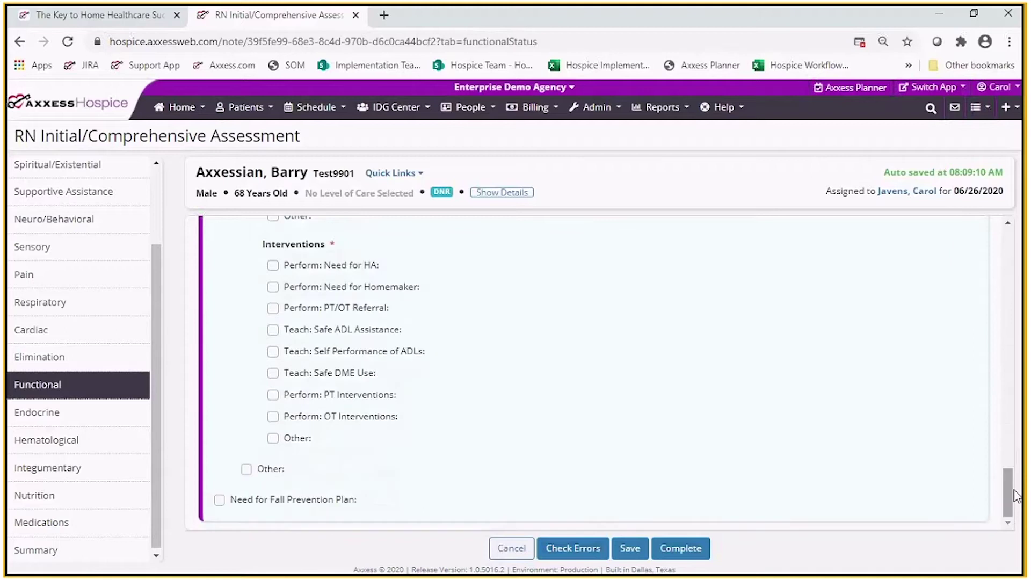
left_click(272, 266)
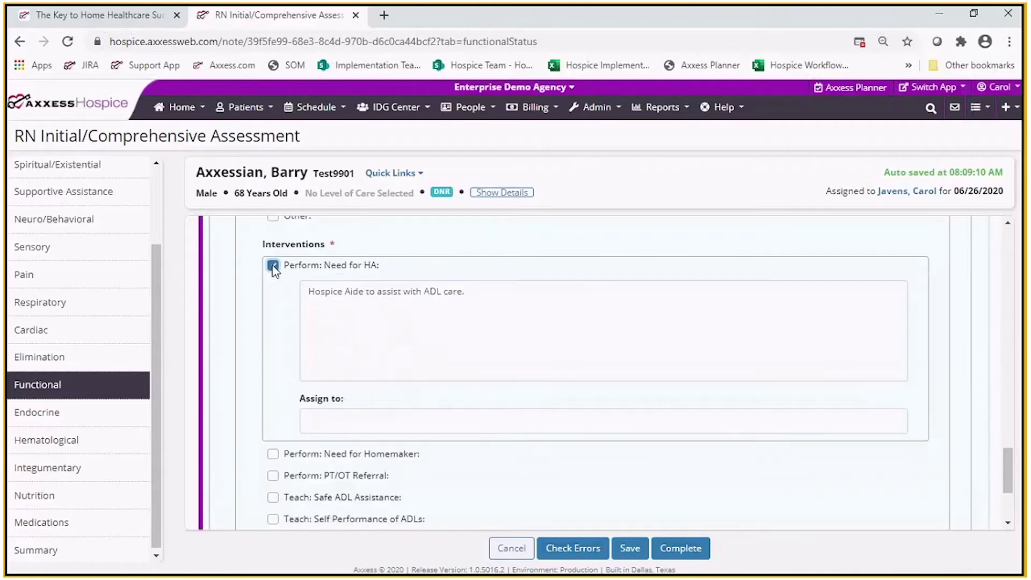
left_click(353, 427)
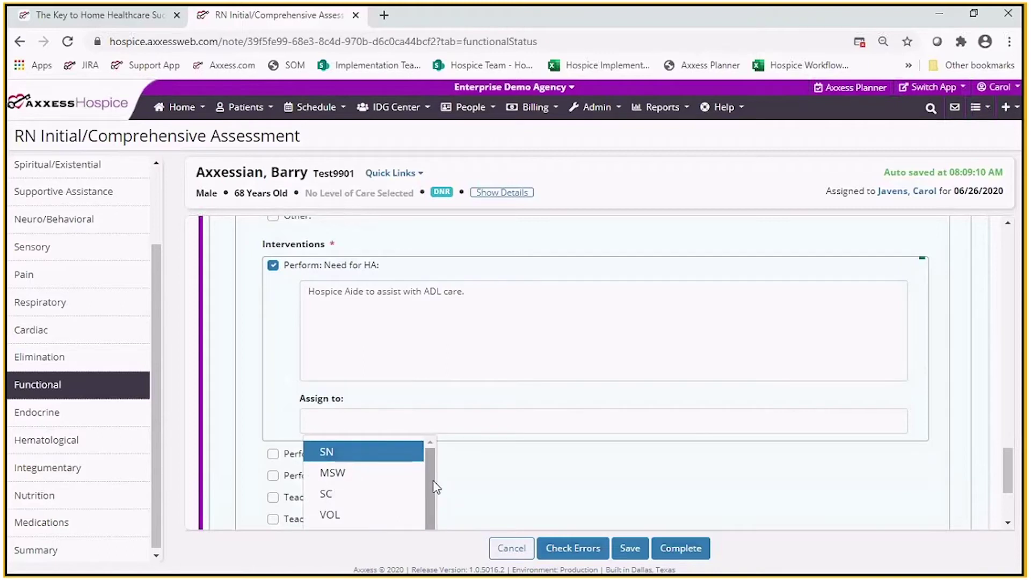
scroll(436, 488, "down", 3)
left_click(355, 516)
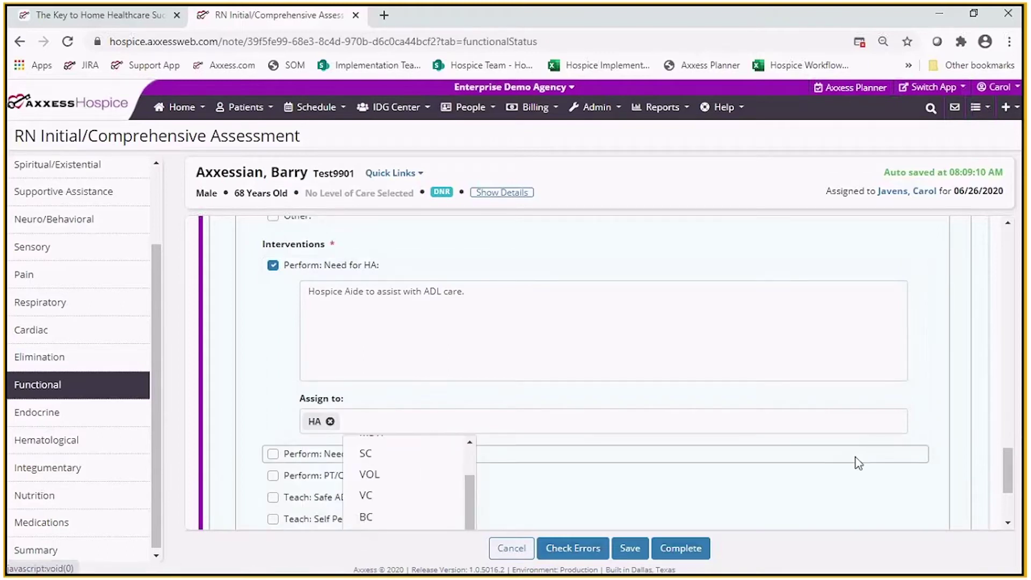
left_click(956, 418)
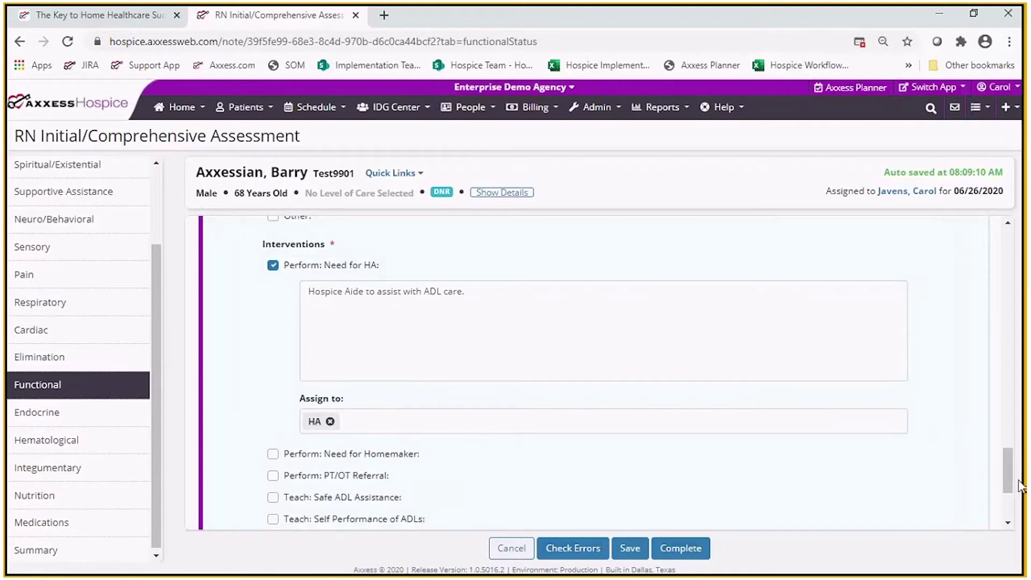
- In the Integumentary section's Braden Scale, rate Sensory Perception Slightly Limited, Skin Moisture Often Moist and Activity Chairfast
left_click_drag(1006, 463, 1009, 497)
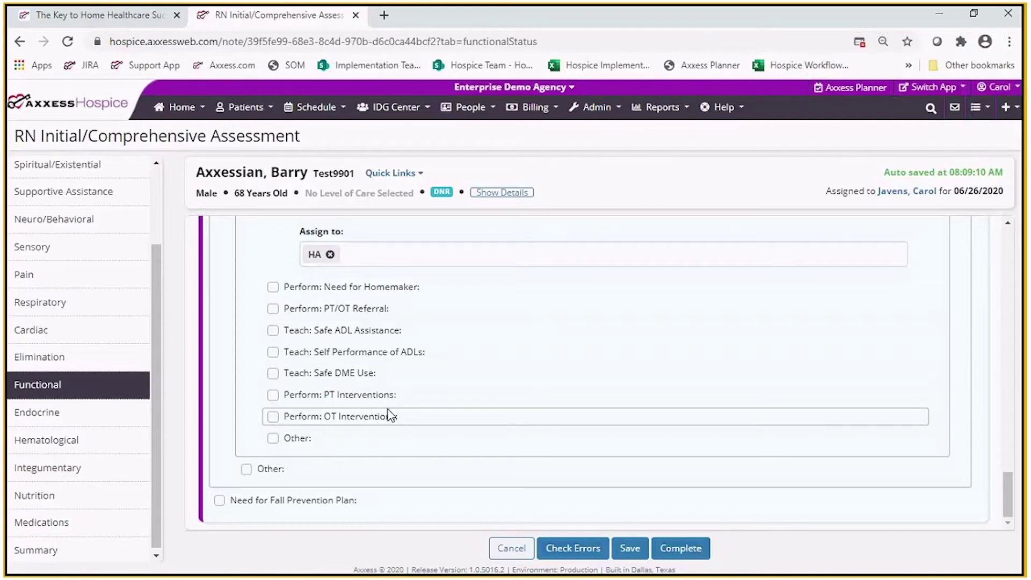
scroll(148, 481, "down", 1)
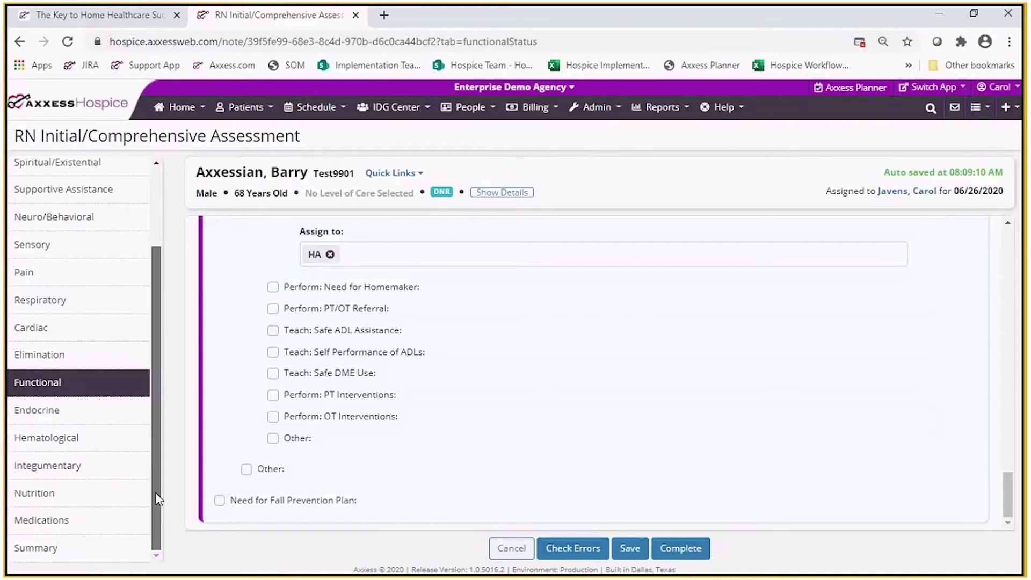
left_click(56, 467)
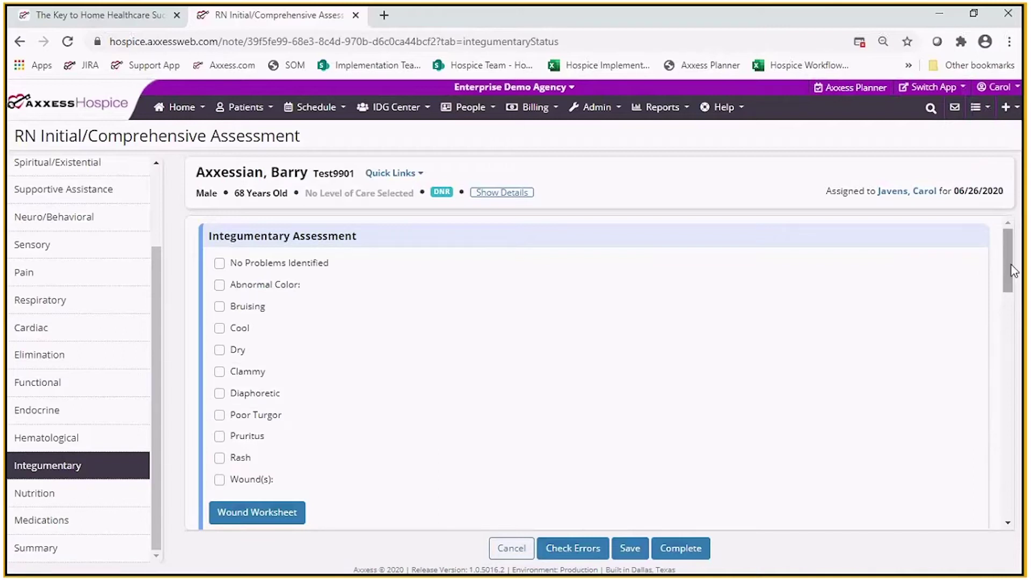
left_click_drag(1010, 265, 1009, 359)
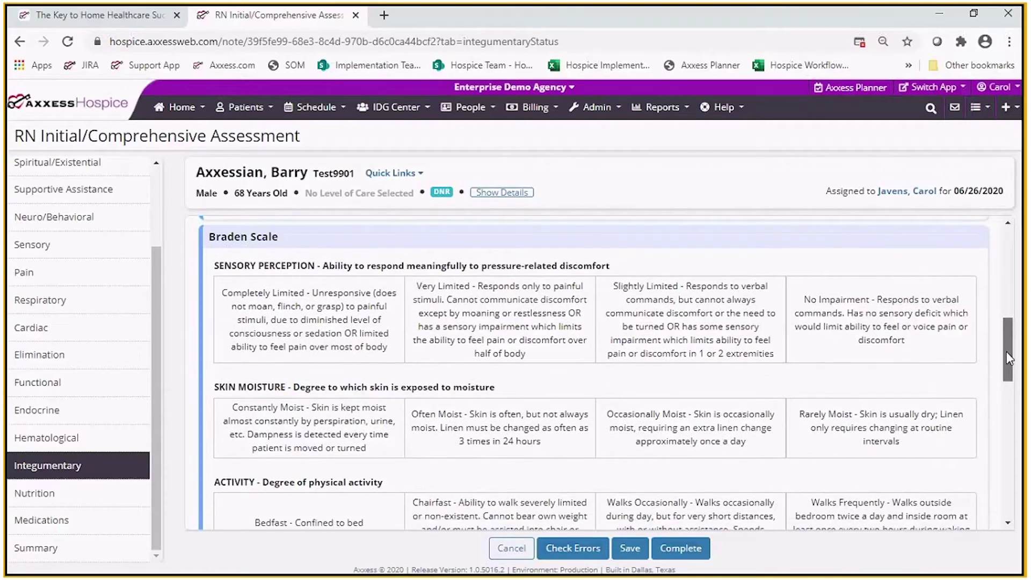
left_click(624, 284)
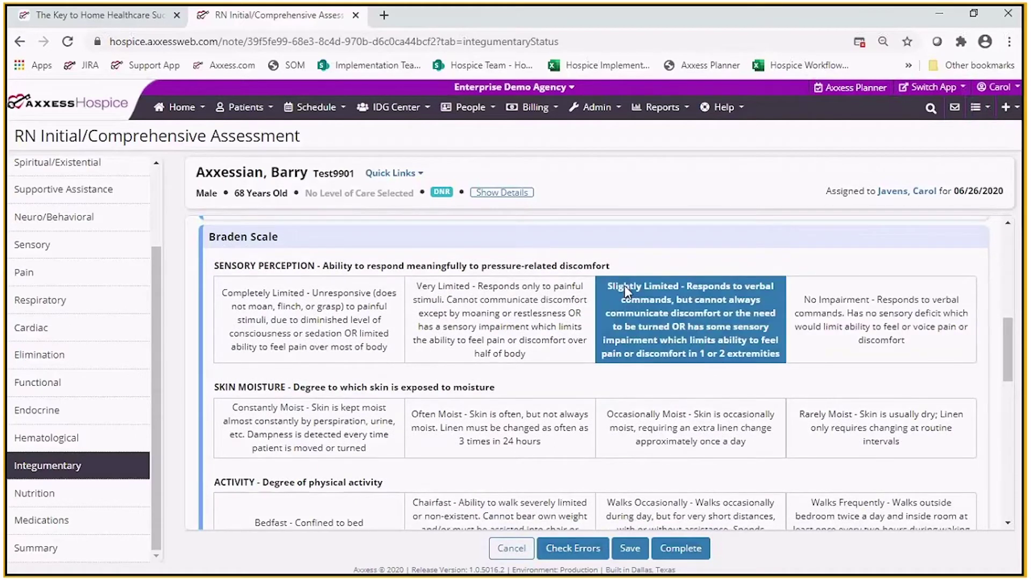
left_click(483, 445)
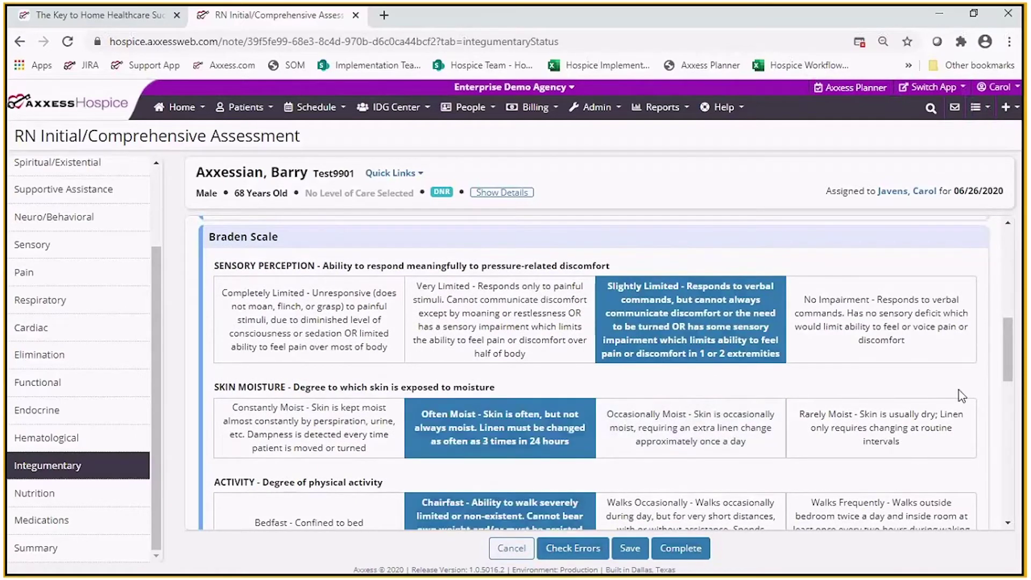
- Rate Braden Scale Mobility Slightly Limited, Nutrition Probably Inadequate and Friction and Shear Problem
left_click_drag(1010, 381, 1011, 437)
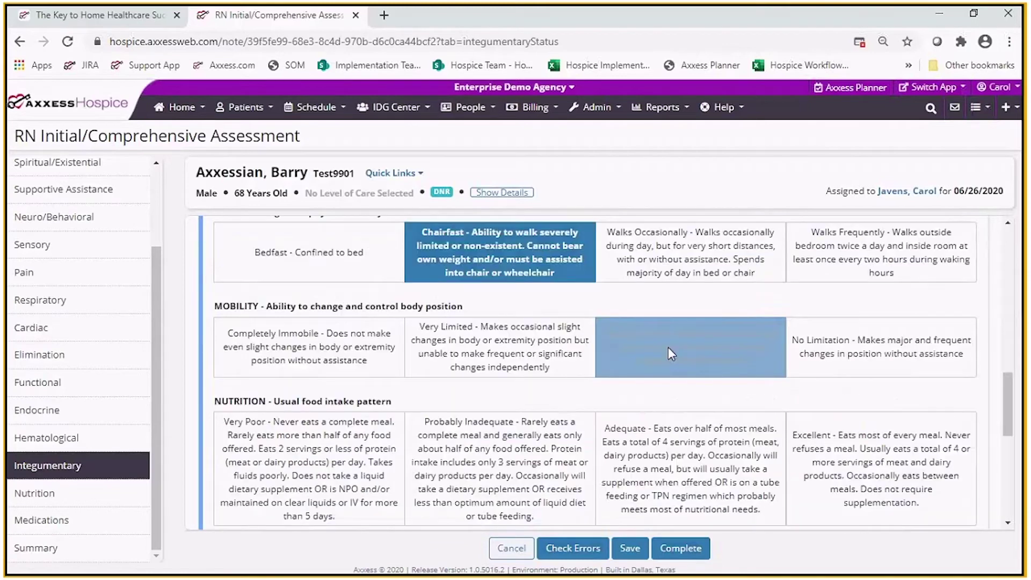
left_click(668, 347)
left_click(505, 455)
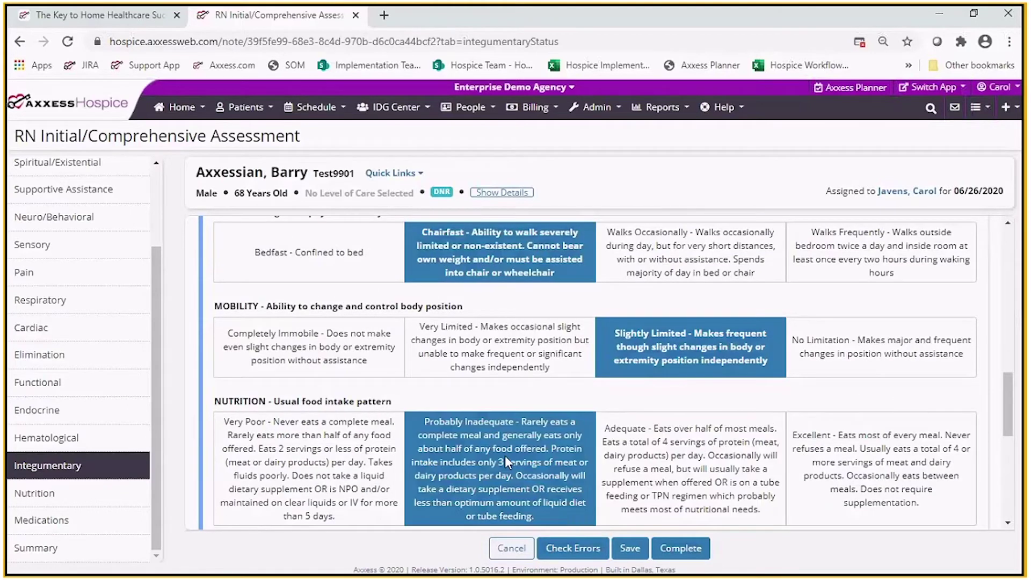
left_click_drag(1010, 431, 1011, 434)
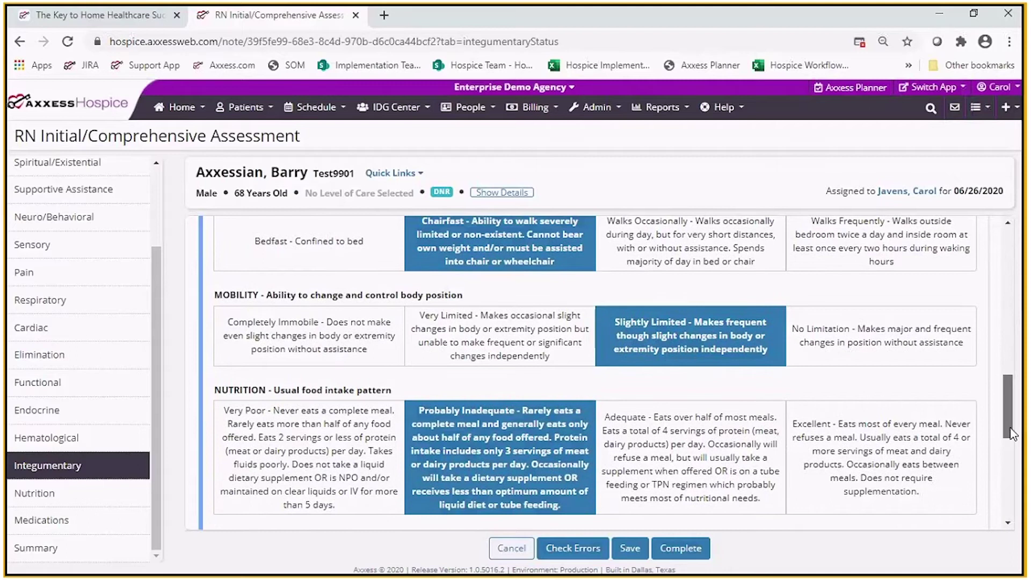
scroll(710, 375, "down", 5)
left_click(678, 360)
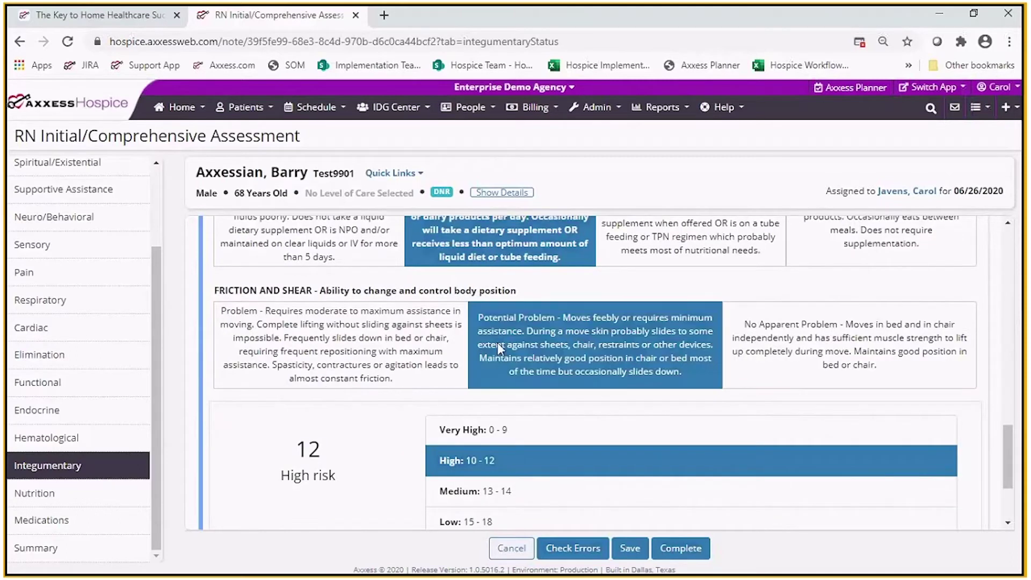
left_click(429, 347)
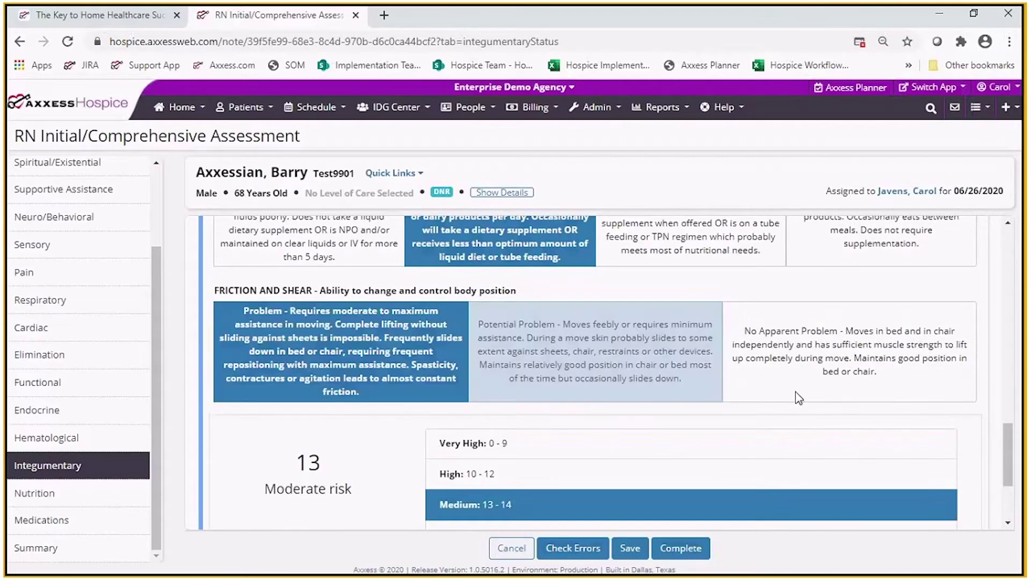
- Open the Wound Worksheet from the Integumentary Assessment and add a wound documentation entry
left_click_drag(1005, 464, 1002, 296)
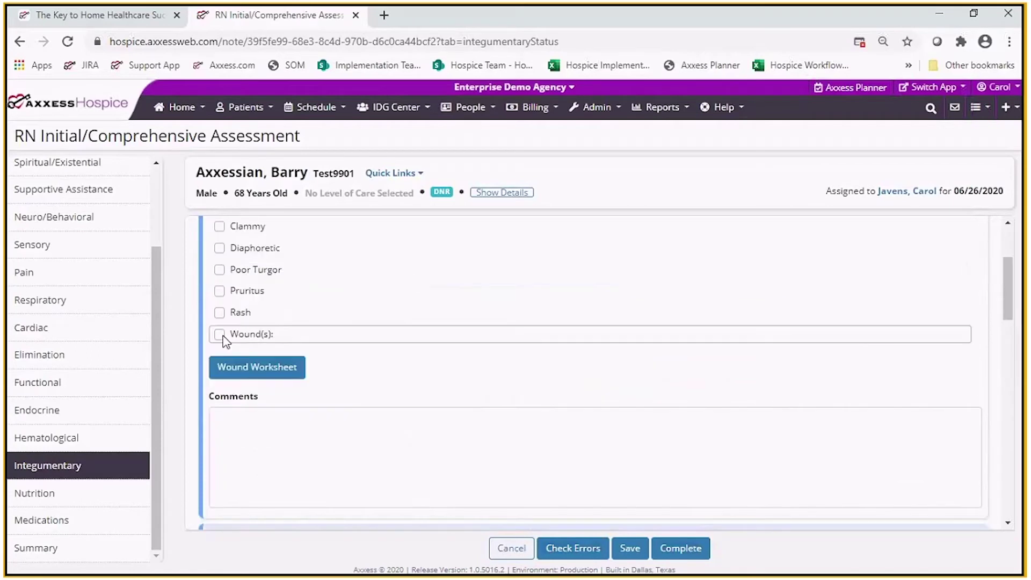
left_click(247, 371)
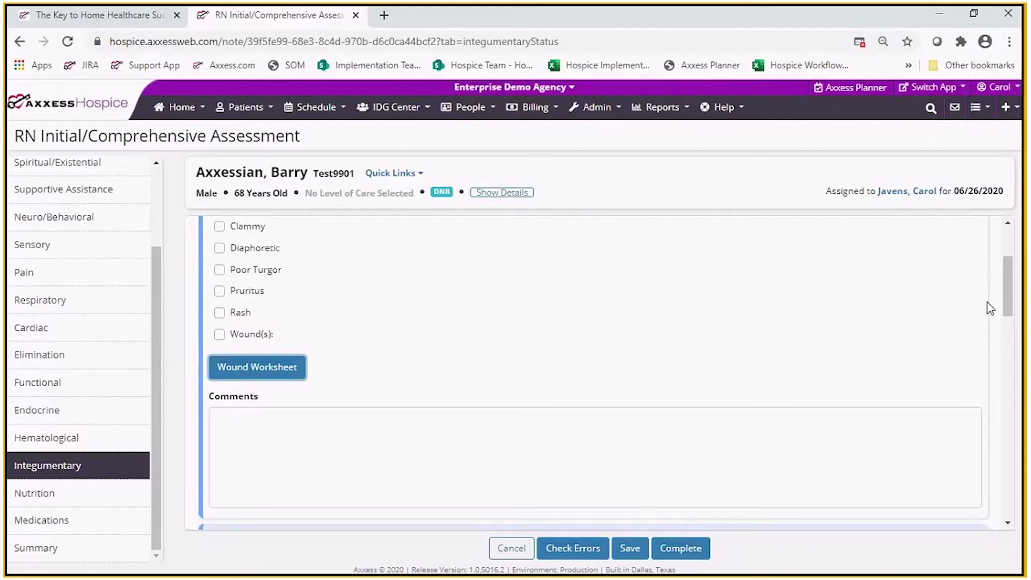
left_click_drag(1004, 286, 1003, 344)
left_click(262, 287)
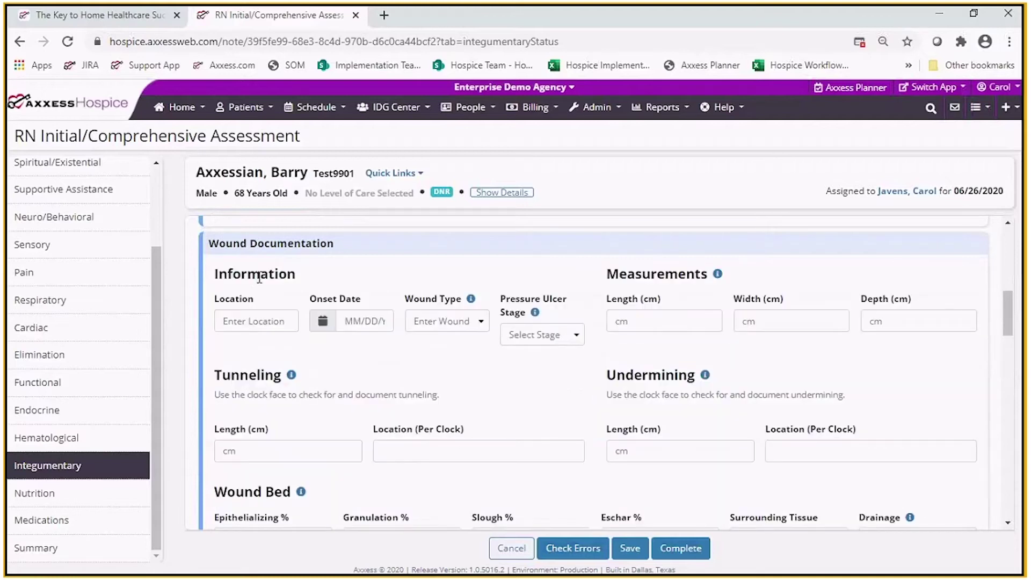
- Examine the measurement guidelines for wound length, width and depth in the Wound Documentation, and close them
left_click_drag(1008, 326, 1009, 337)
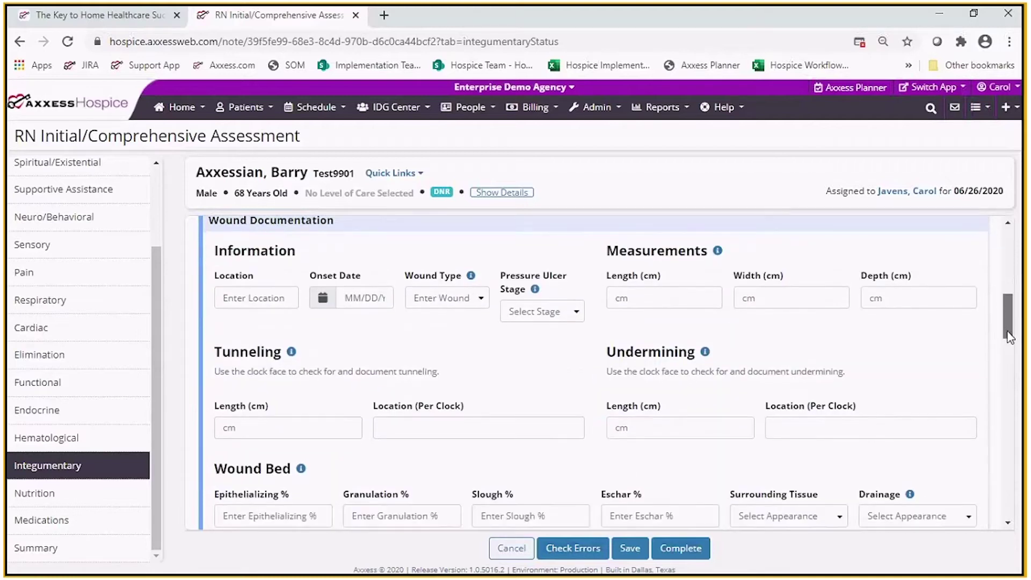
left_click(718, 251)
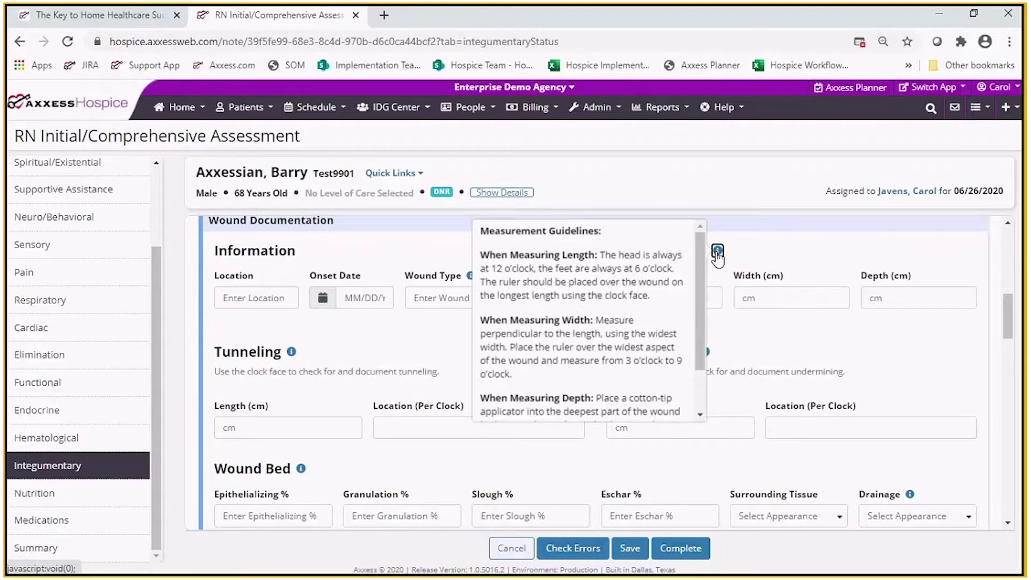
left_click_drag(699, 246, 695, 303)
scroll(695, 315, "up", 2)
left_click(752, 256)
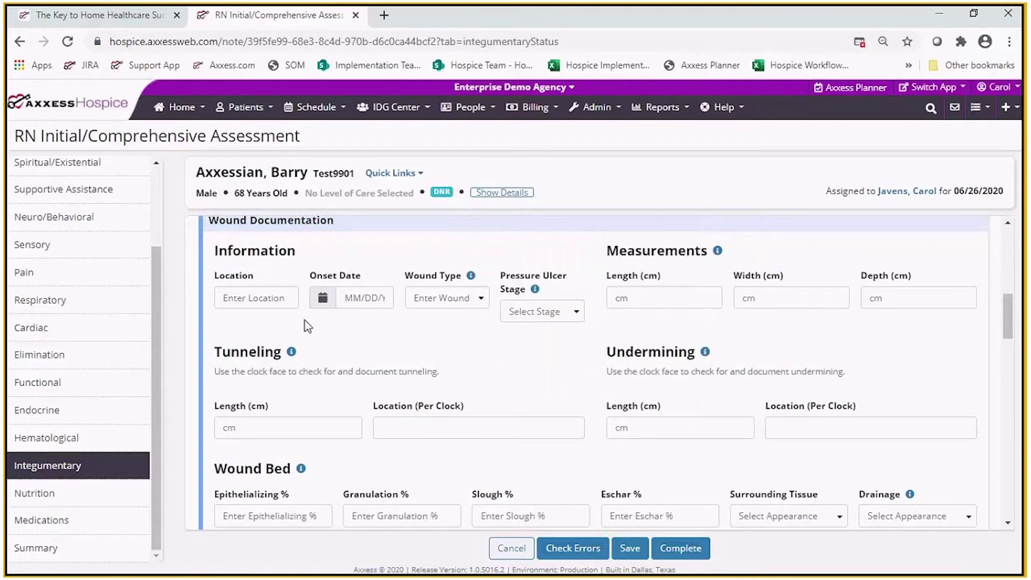
- Enter "left forearm" as the wound location, set the onset date to 06/26/2020 and open the wound type choices
left_click(241, 299)
type("left forearm")
key("Tab")
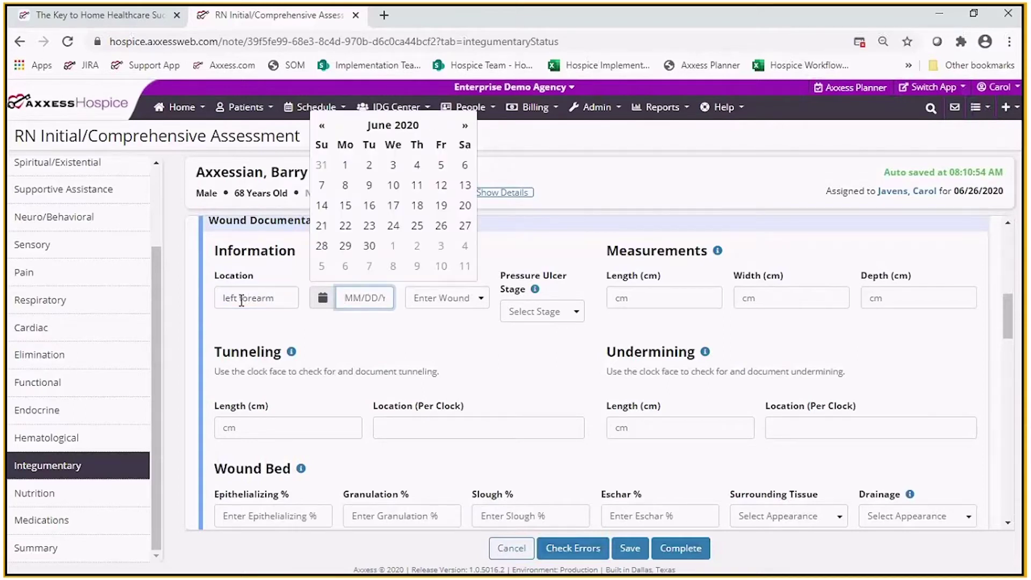
left_click(441, 225)
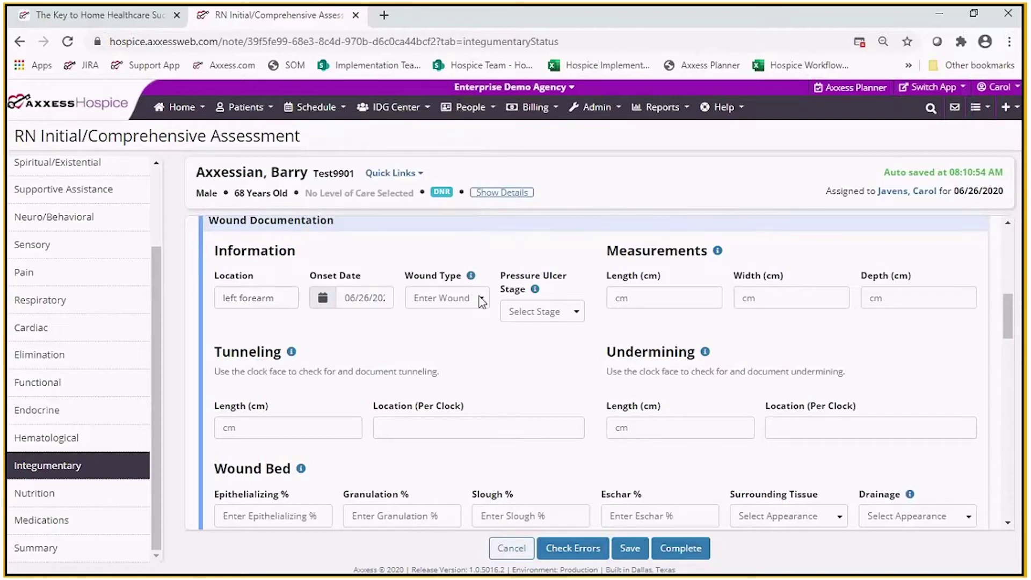
left_click(481, 299)
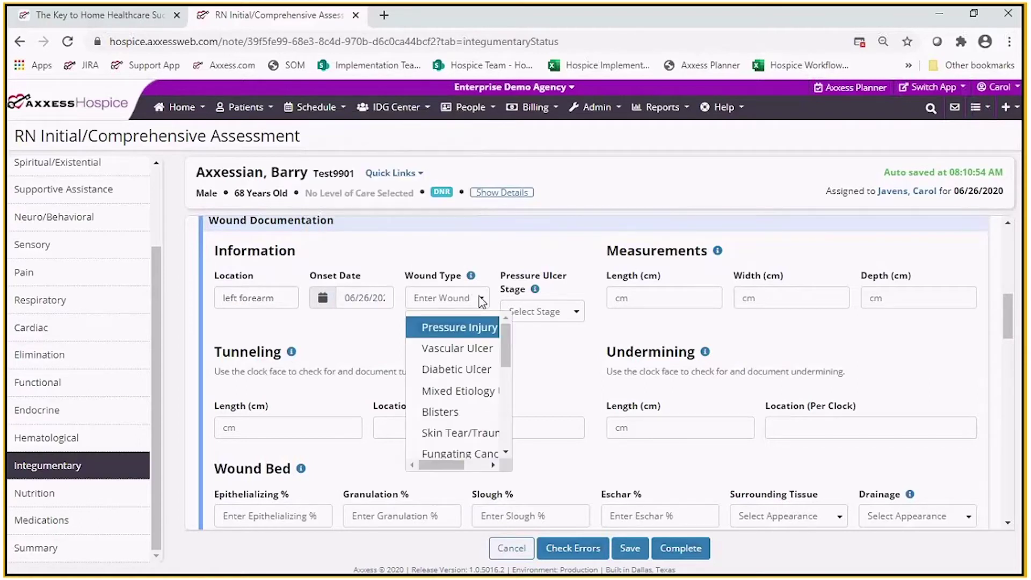
- Set the wound type to Skin Tear/Trauma and the measurements to 1.1 cm length, 0.1 cm width and 0.1 cm depth
left_click(487, 437)
mouse_move(471, 277)
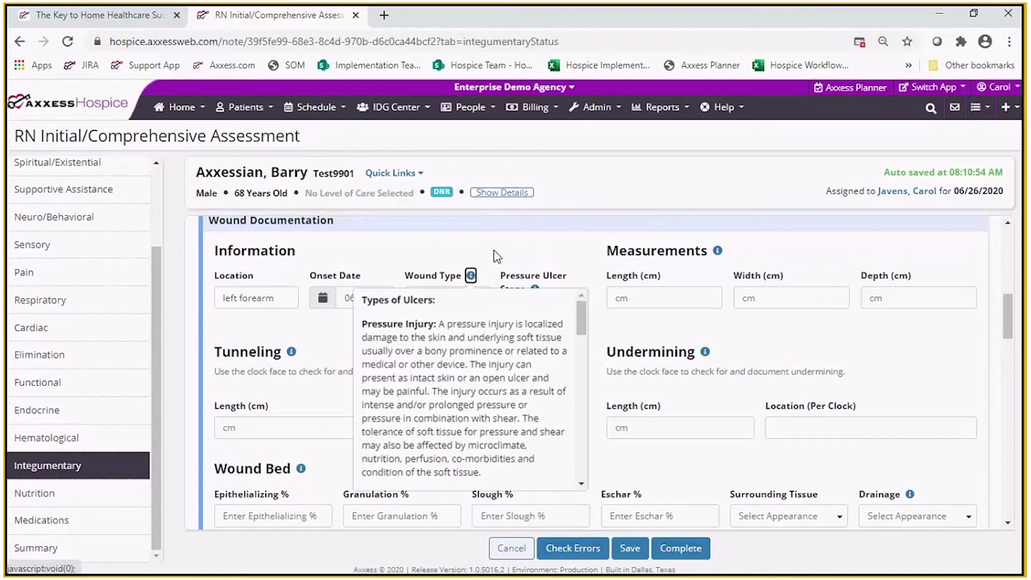
left_click(673, 299)
type("1.1")
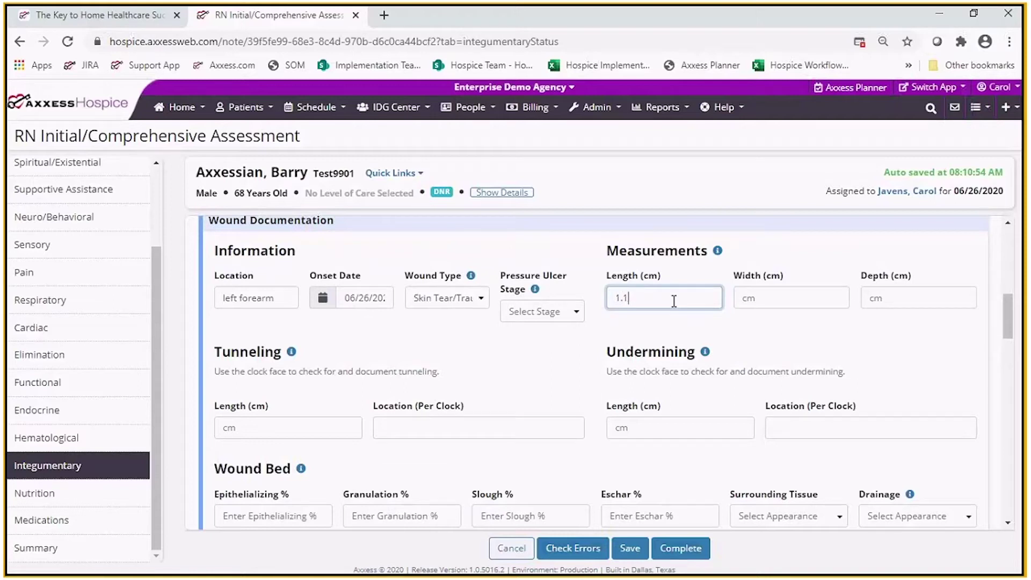
key("Tab")
type("0.1")
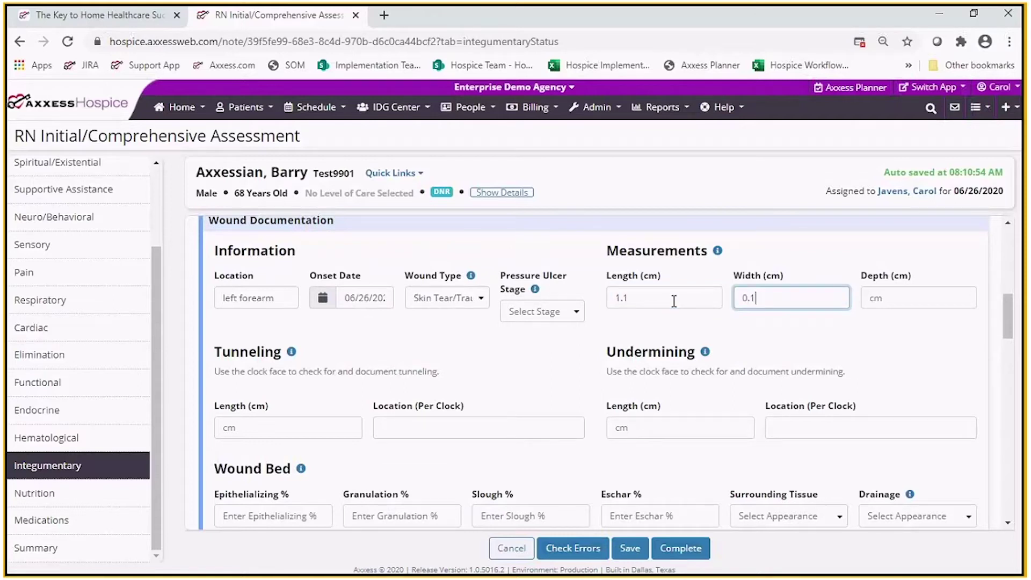
key("Tab")
type("0.1")
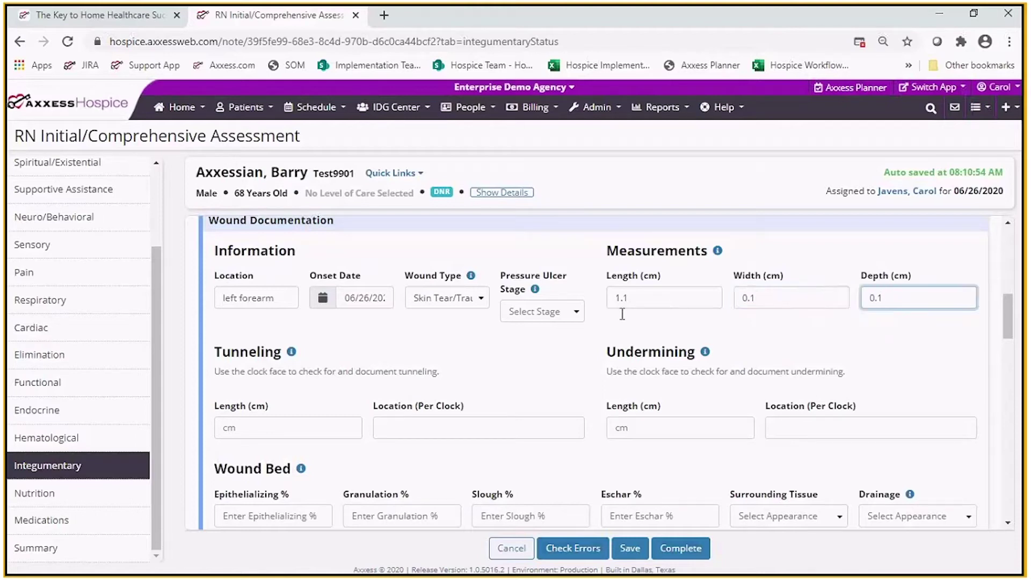
- Record the wound bed as 100% epithelializing, with 0% granulation, 0% slough and 0% eschar
scroll(1004, 322, "down", 5)
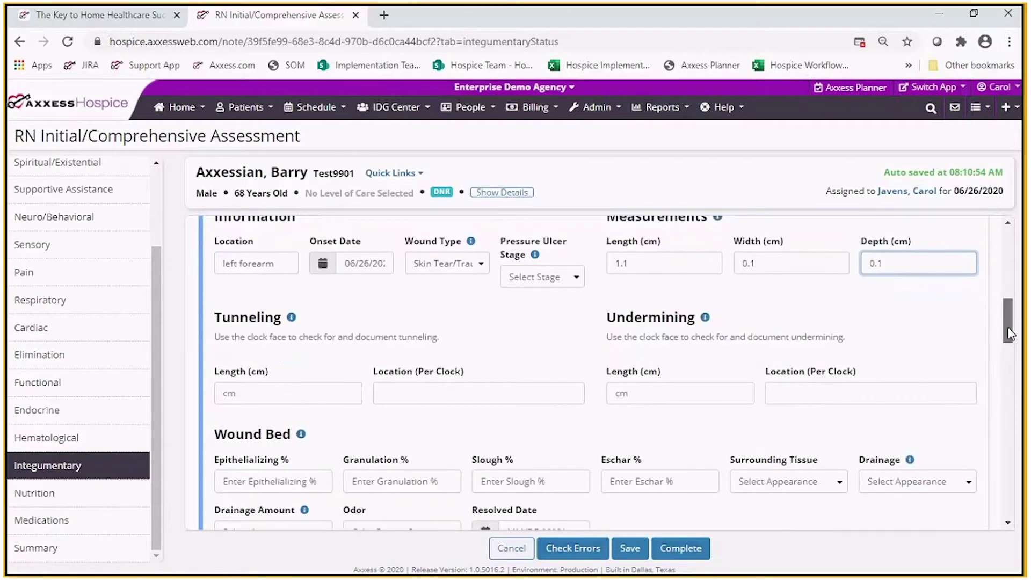
left_click(278, 292)
type("10")
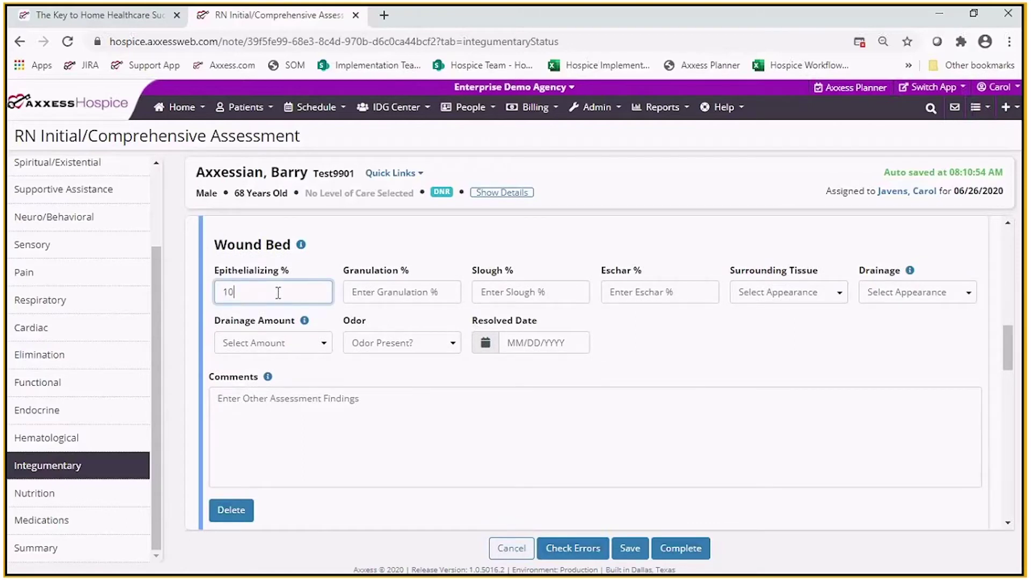
type("0")
key("Tab")
type("0")
key("Tab")
type("0")
key("Tab")
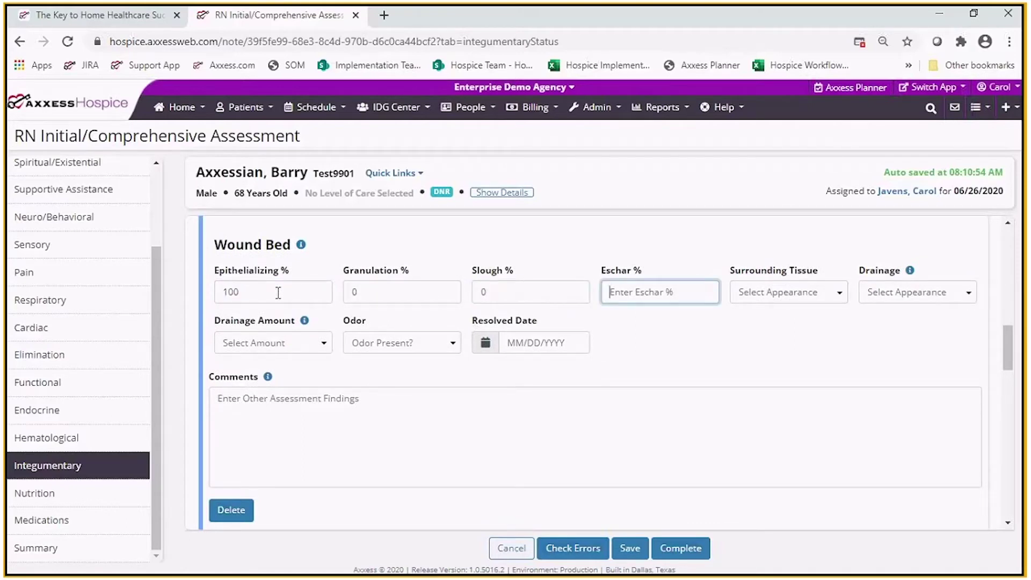
type("0")
key("Tab")
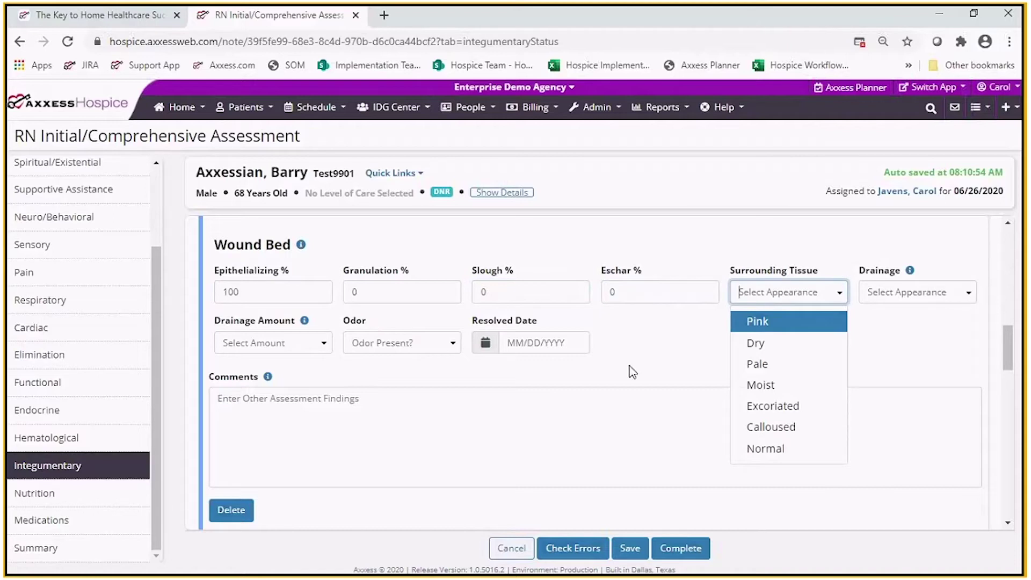
- Set the wound bed's surrounding tissue to Pale, drainage to Serosanguineous, drainage amount to Scant and odor to No
left_click(760, 364)
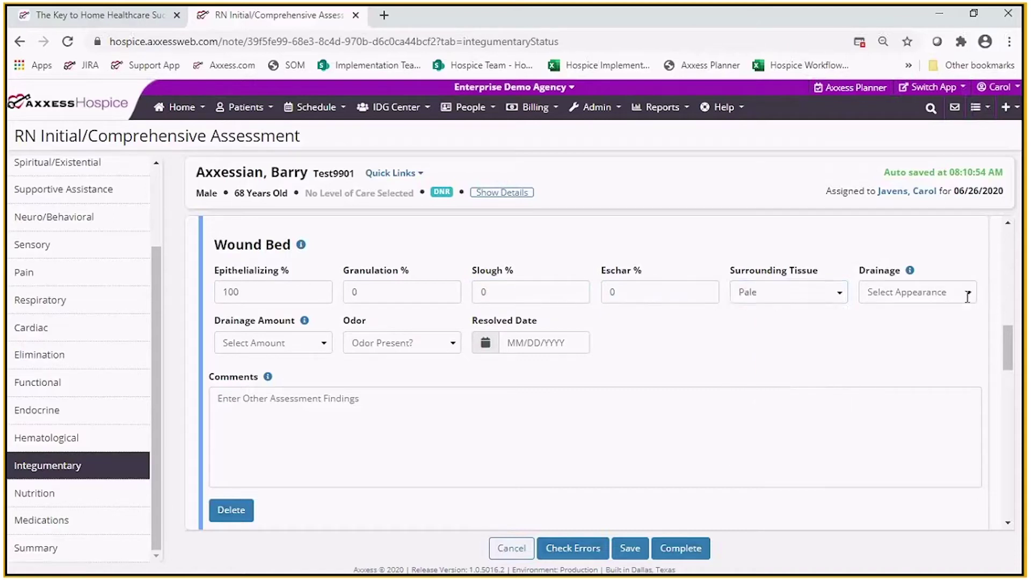
left_click(967, 296)
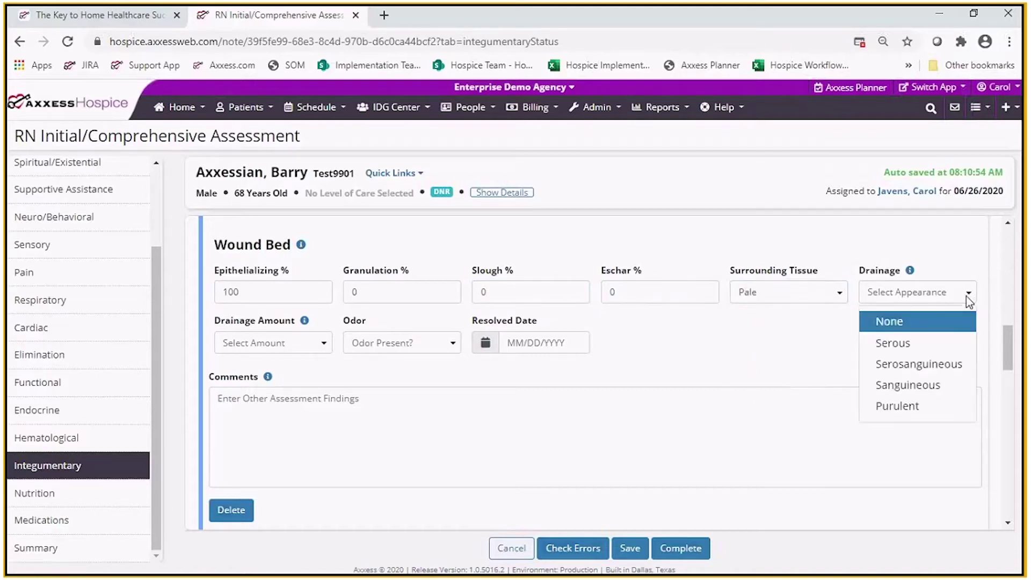
left_click(933, 367)
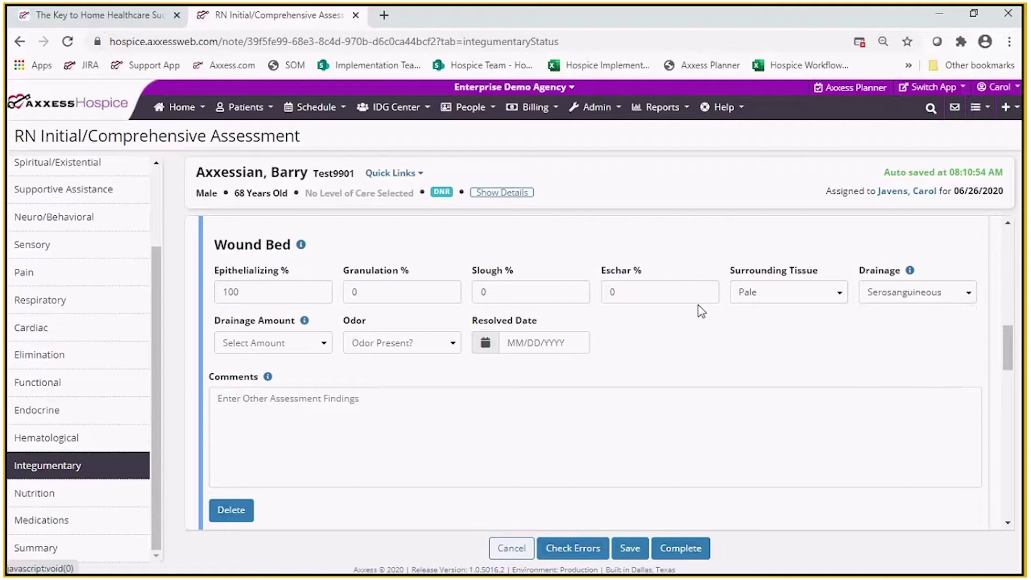
left_click(325, 345)
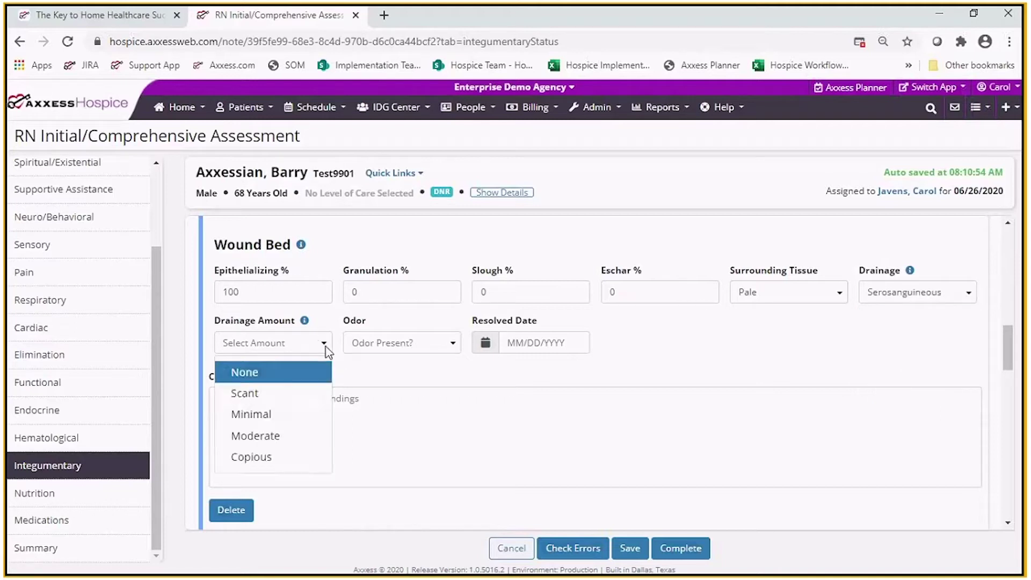
left_click(268, 394)
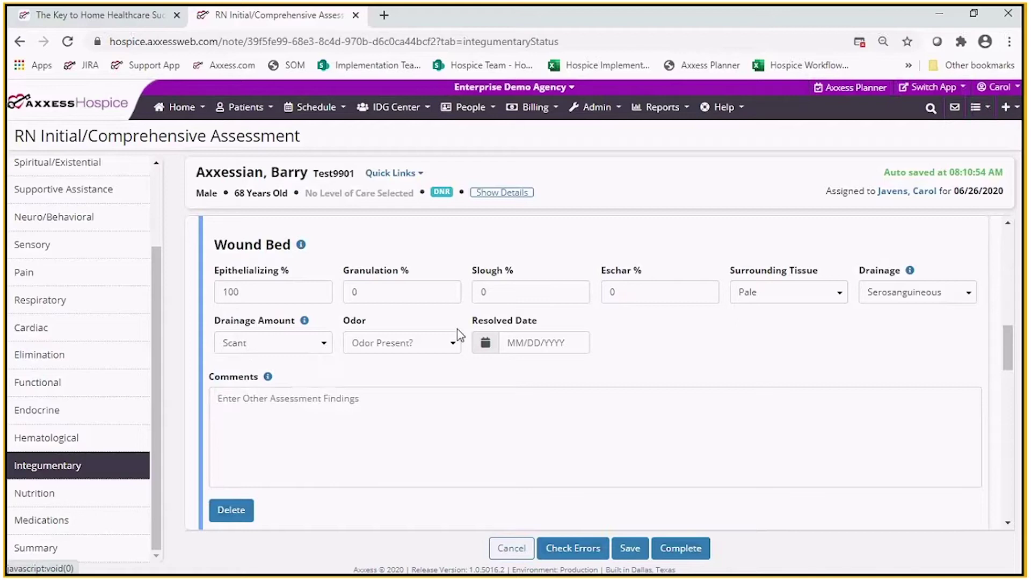
left_click(454, 342)
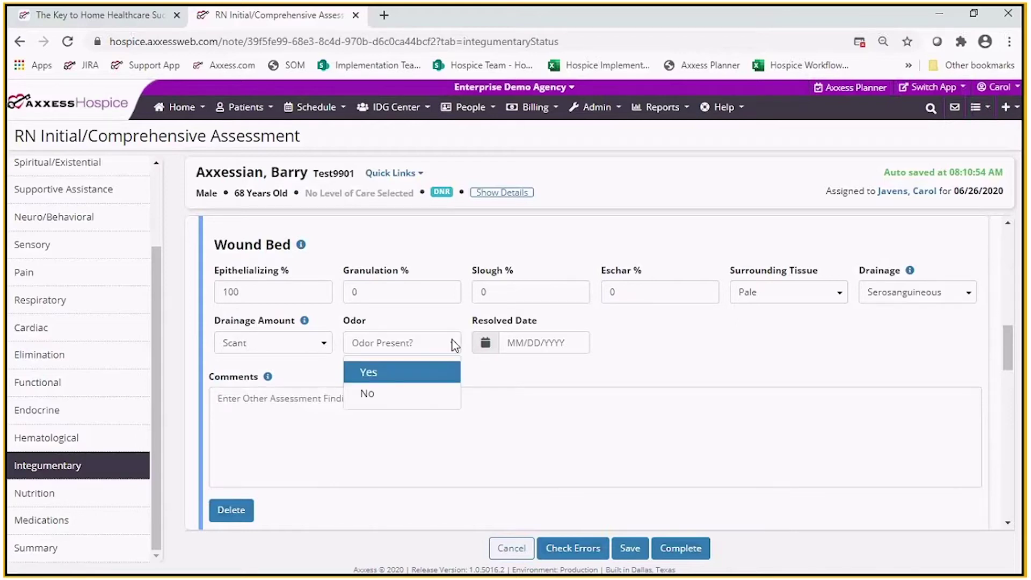
left_click(407, 392)
- Enter the wound comment "occurred prior to hospice admission - noted on admission assessment"
left_click(325, 412)
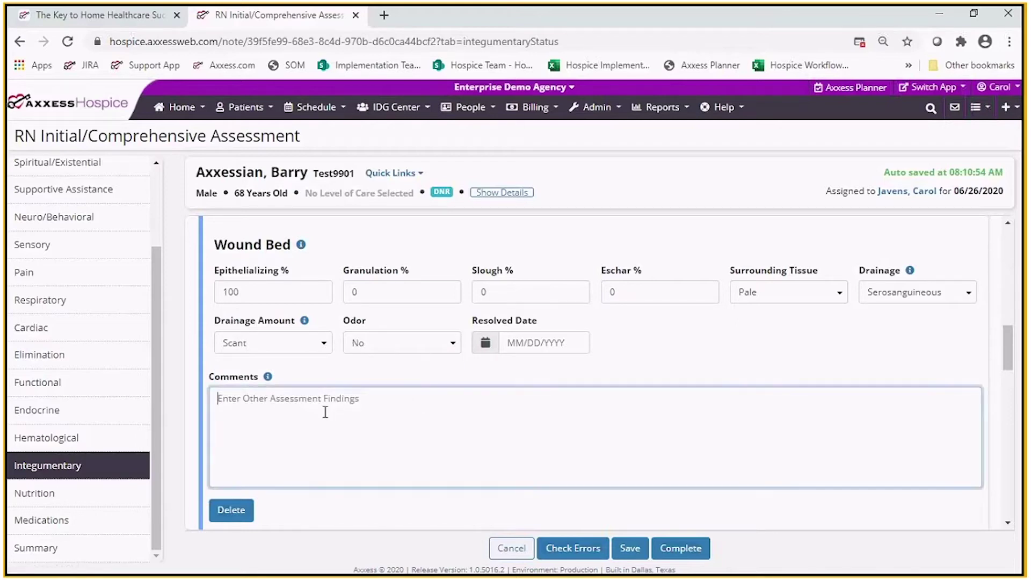
type("occ")
type("urred prior to hosp")
type("uce")
key("BackSpace")
key("BackSpace")
key("BackSpace")
type("ic")
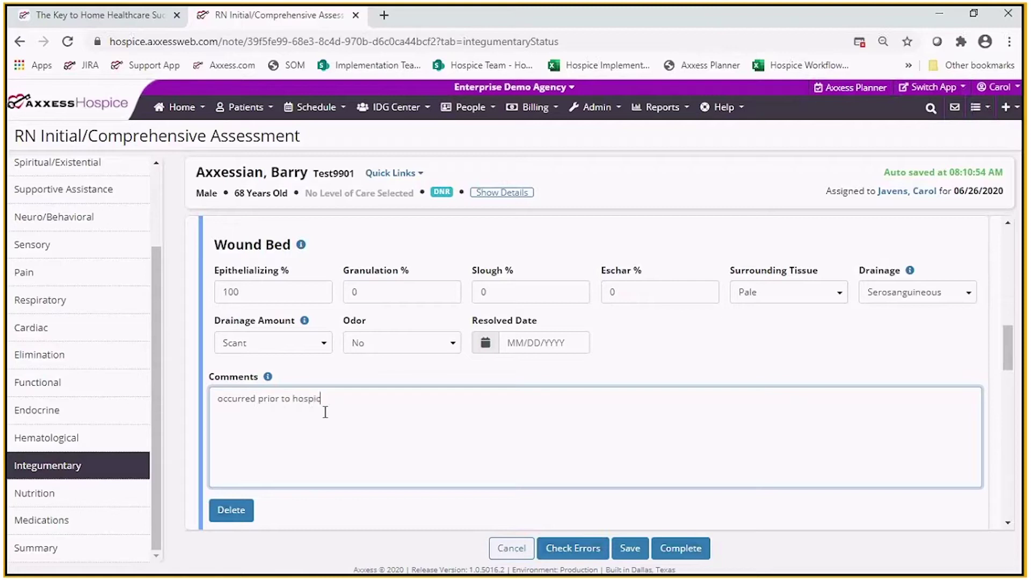
type("e admission - noted on admission assessment")
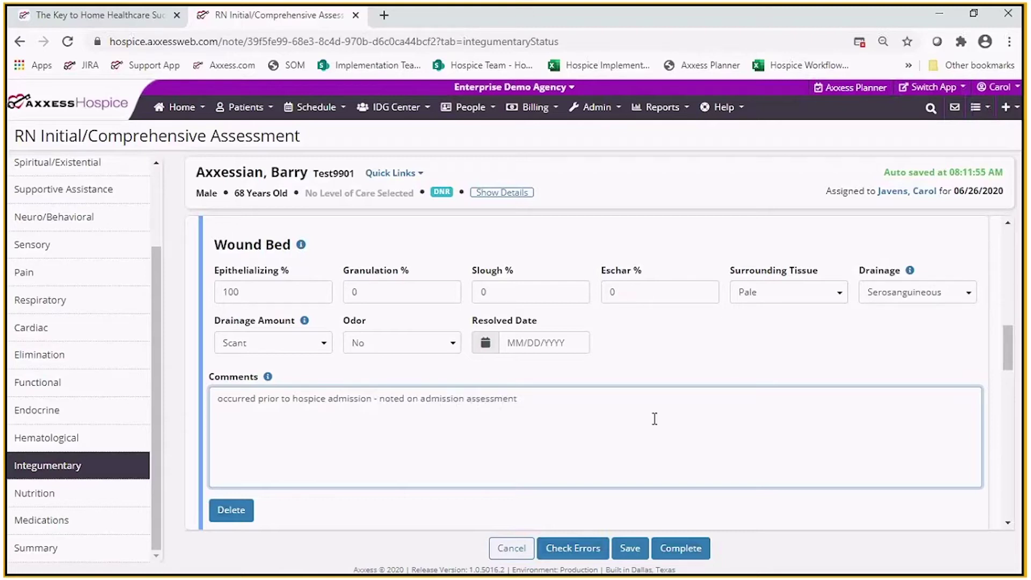
- In the plan of care orders, select Alteration in Integumentary Status with the problem statement Impaired Skin Integrity
left_click_drag(1008, 367, 932, 388)
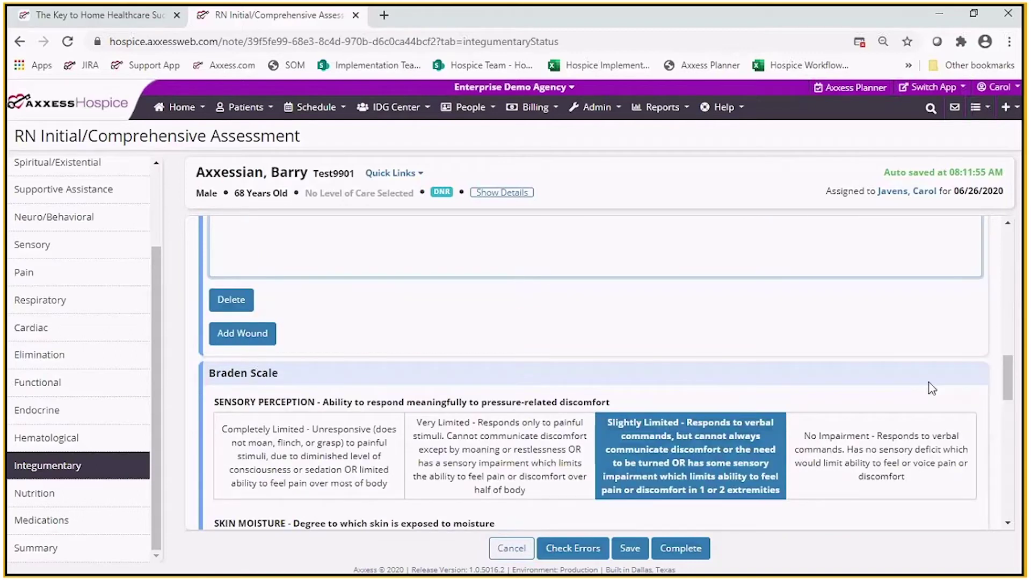
left_click_drag(1005, 383, 1008, 507)
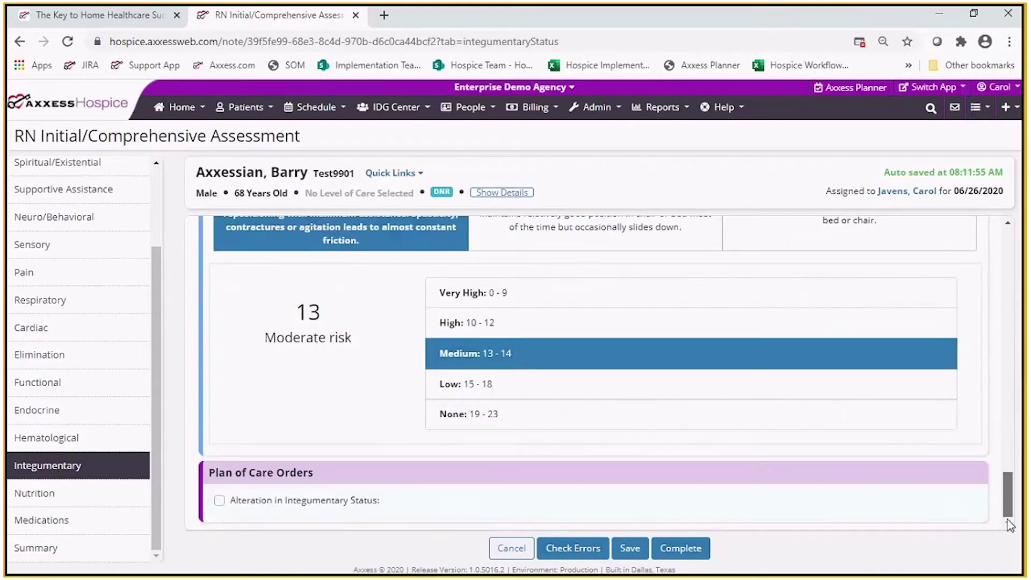
left_click(221, 502)
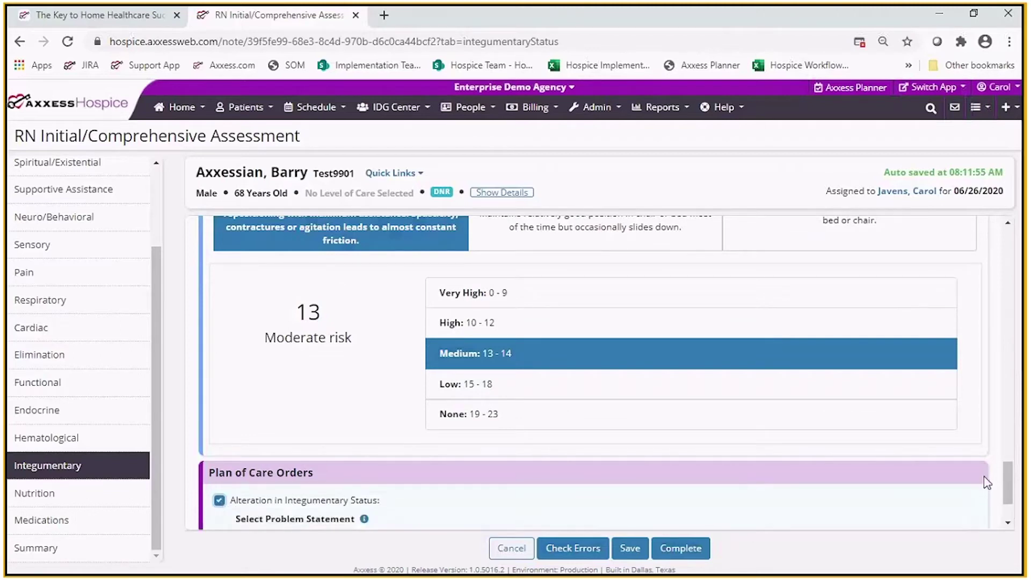
left_click_drag(1013, 499, 1014, 519)
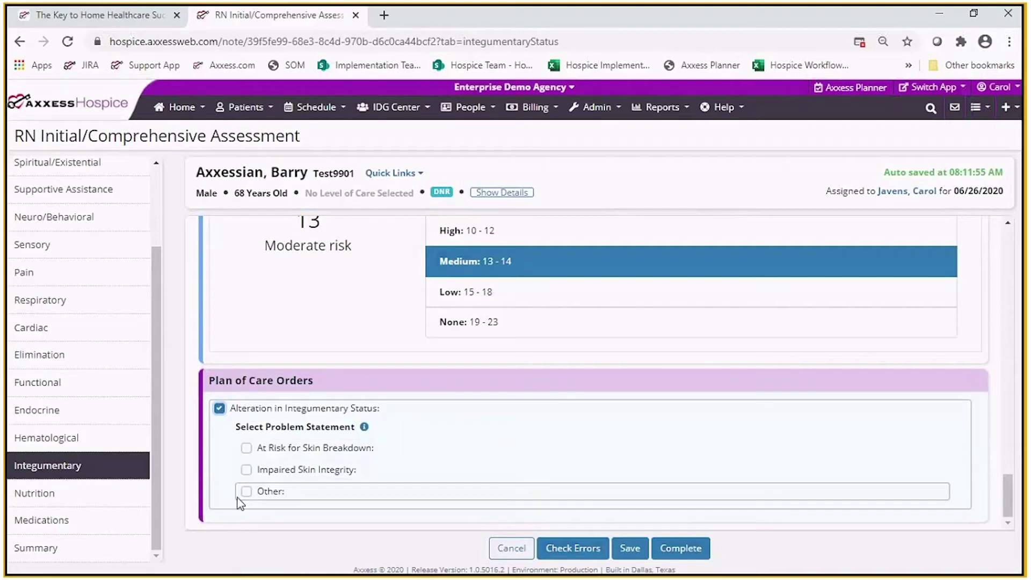
left_click(246, 469)
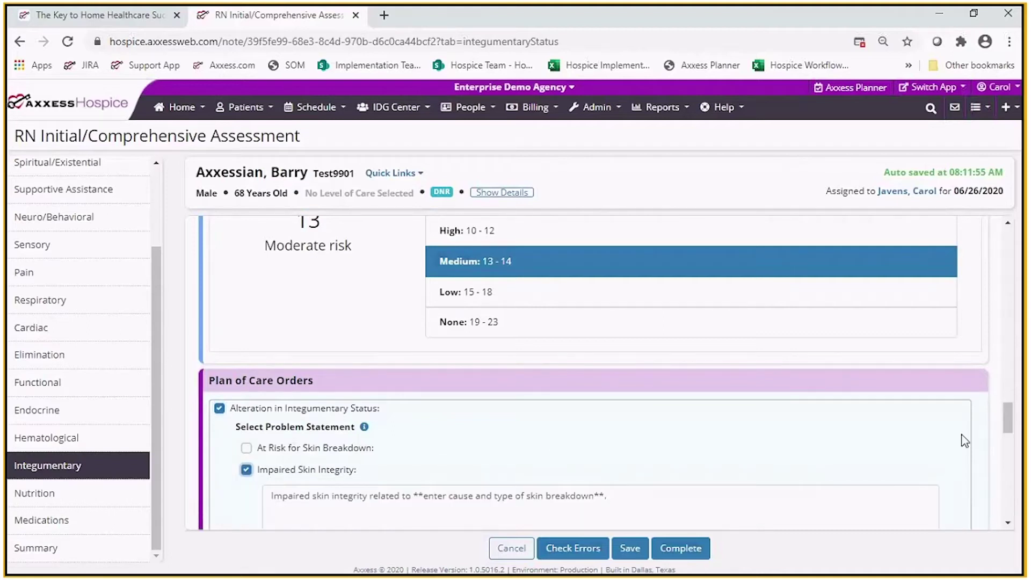
- Replace the placeholder in the Impaired Skin Integrity statement with "skin tear to left forearm"
left_click_drag(1007, 426, 1007, 442)
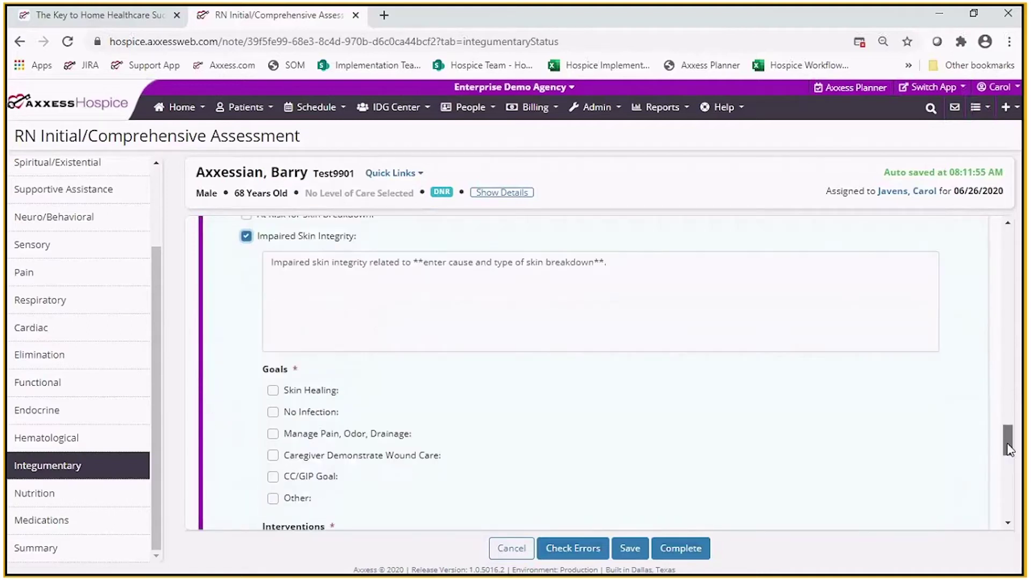
left_click_drag(608, 262, 414, 259)
type("skin tear to left for")
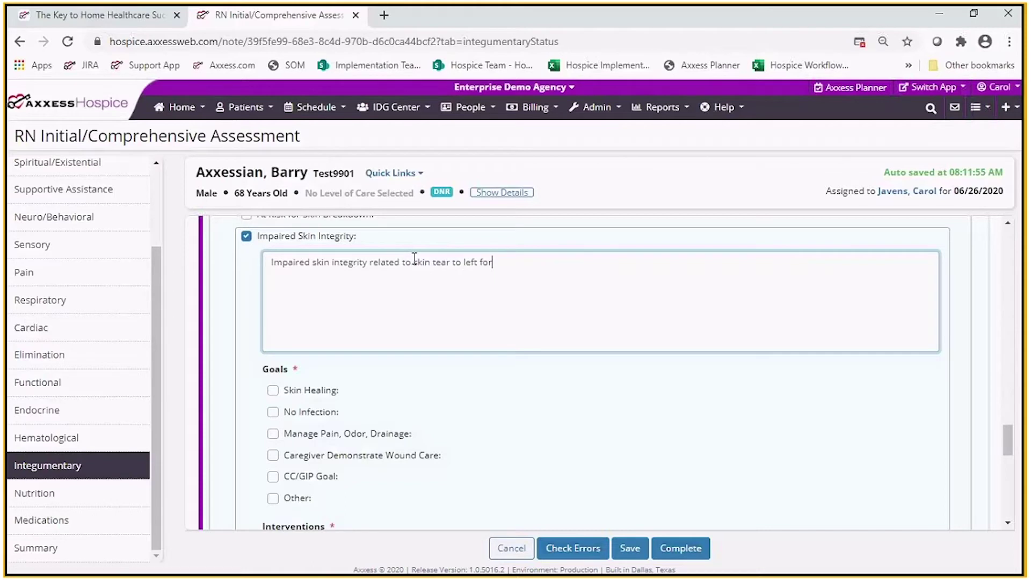
type("earm")
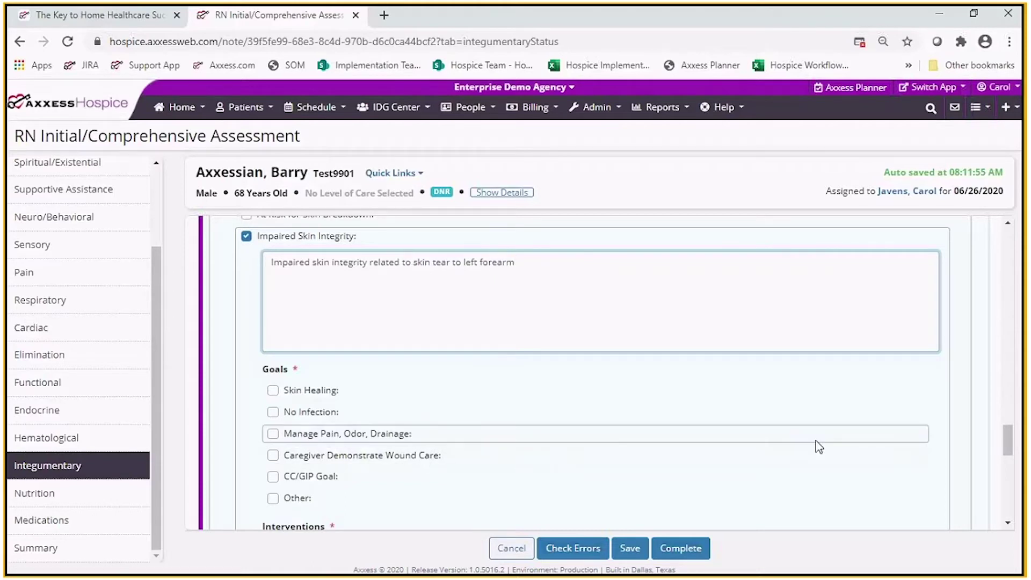
- Add the Skin Healing goal for impaired skin integrity with a goal length of 15 Days
left_click_drag(1010, 453, 1011, 465)
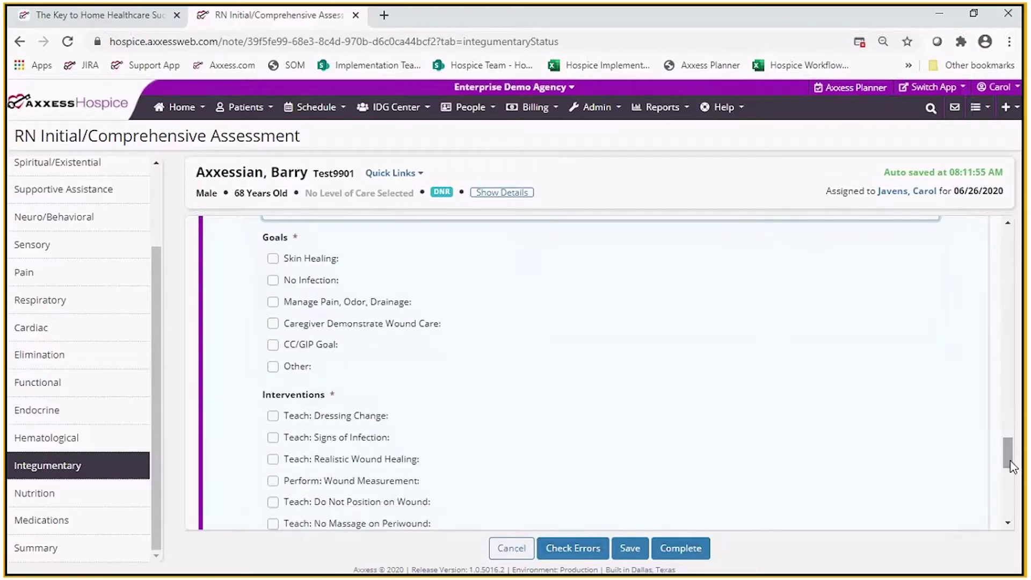
left_click(273, 260)
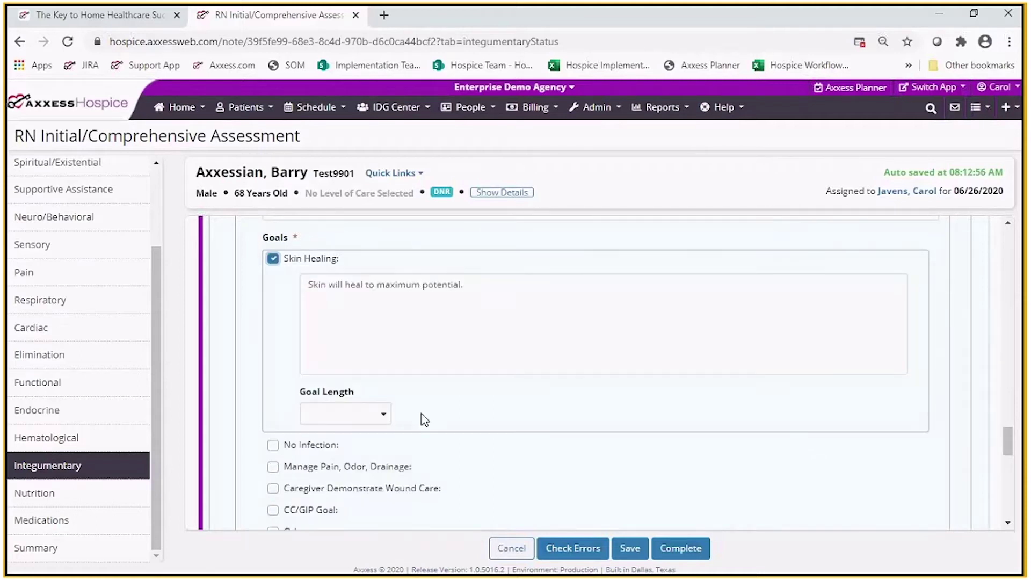
left_click(385, 418)
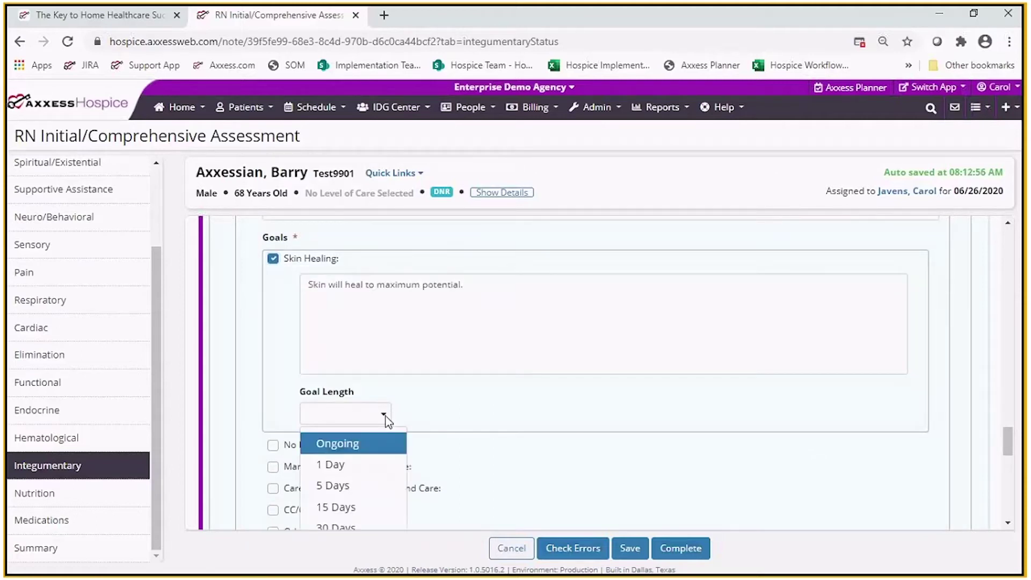
left_click(344, 510)
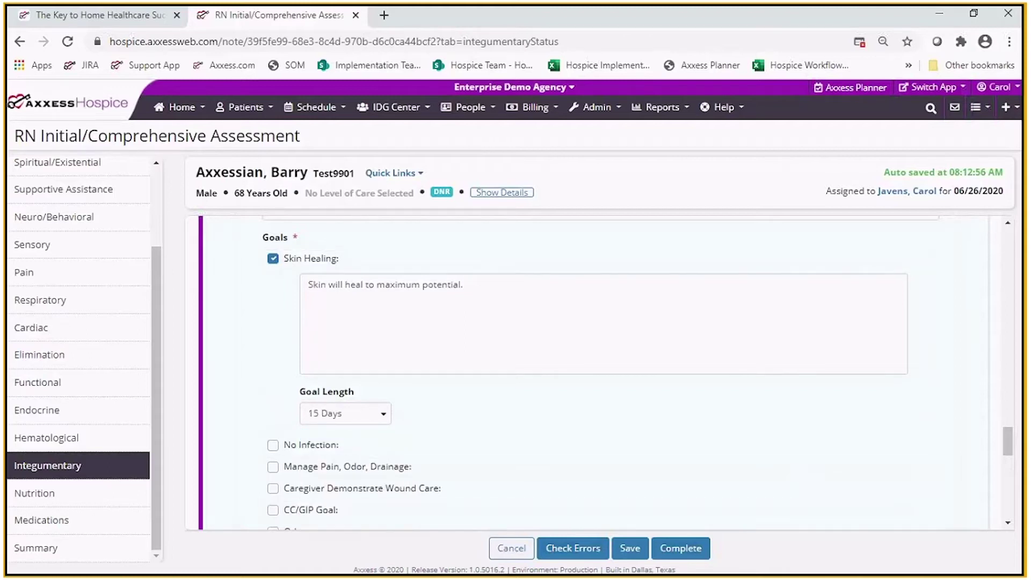
left_click_drag(1008, 449, 1009, 465)
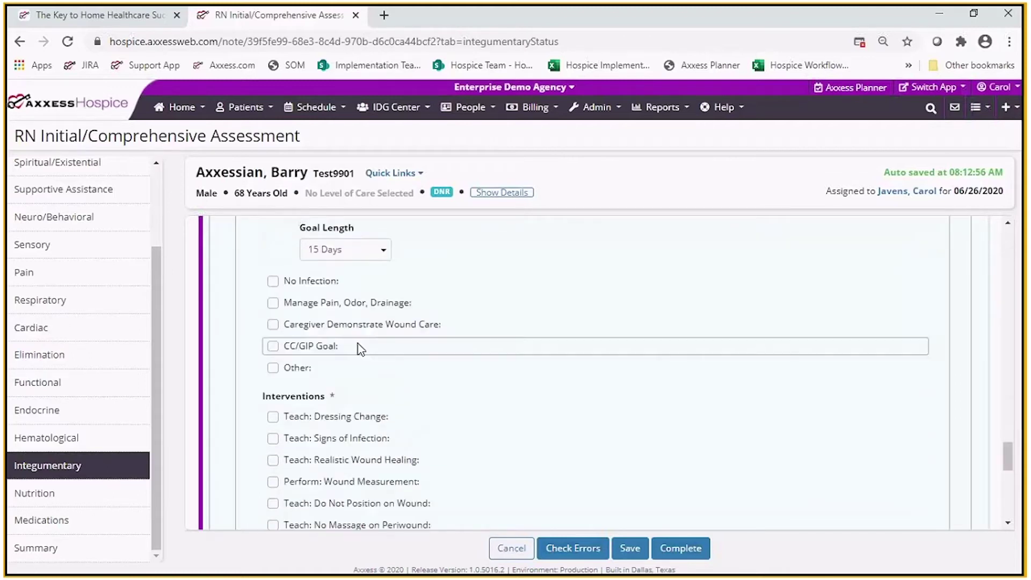
left_click(273, 282)
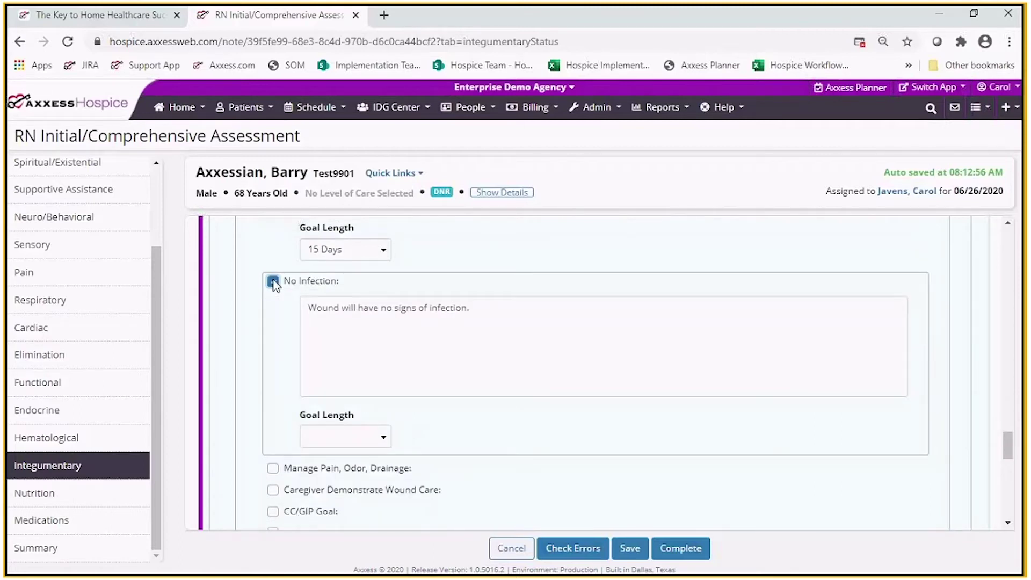
left_click(273, 281)
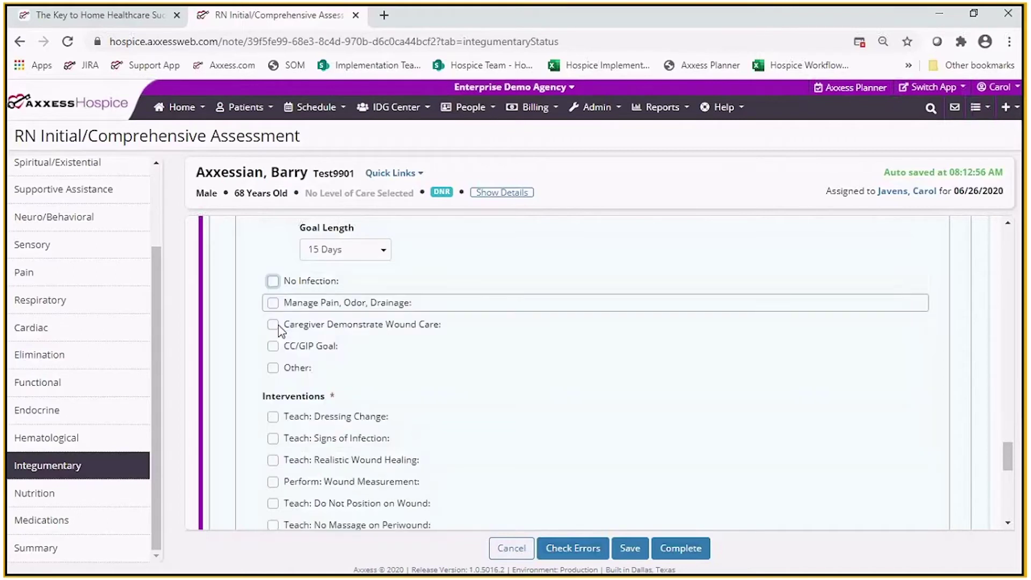
left_click(273, 304)
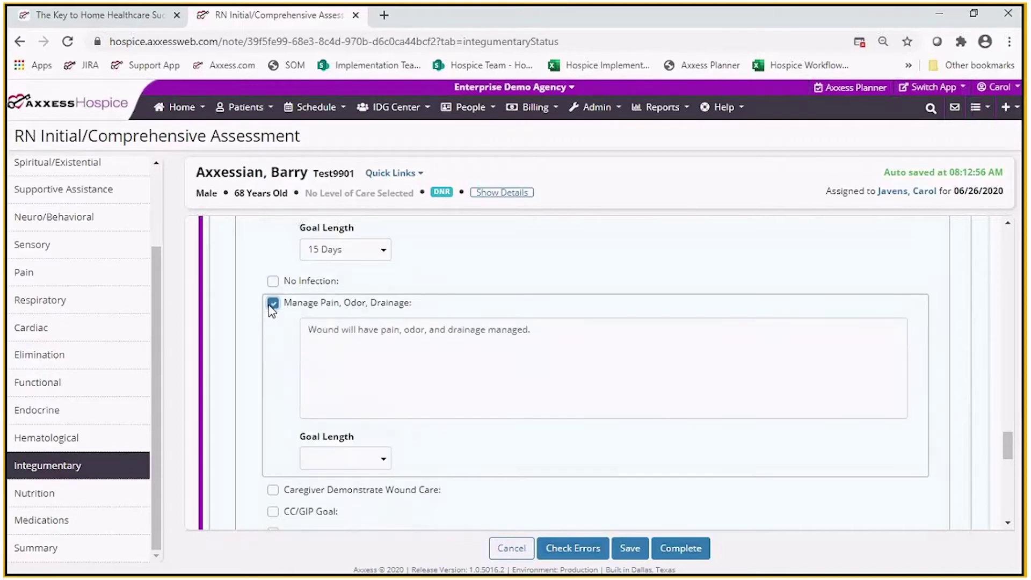
left_click(273, 304)
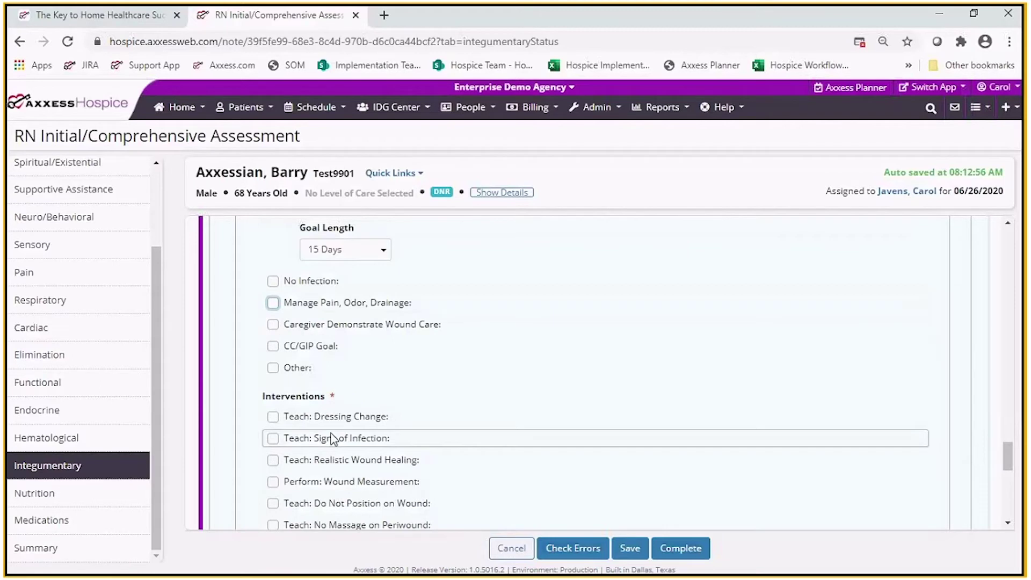
- Add the No Infection goal for impaired skin integrity with a goal length of 15 Days
left_click(272, 281)
left_click(383, 436)
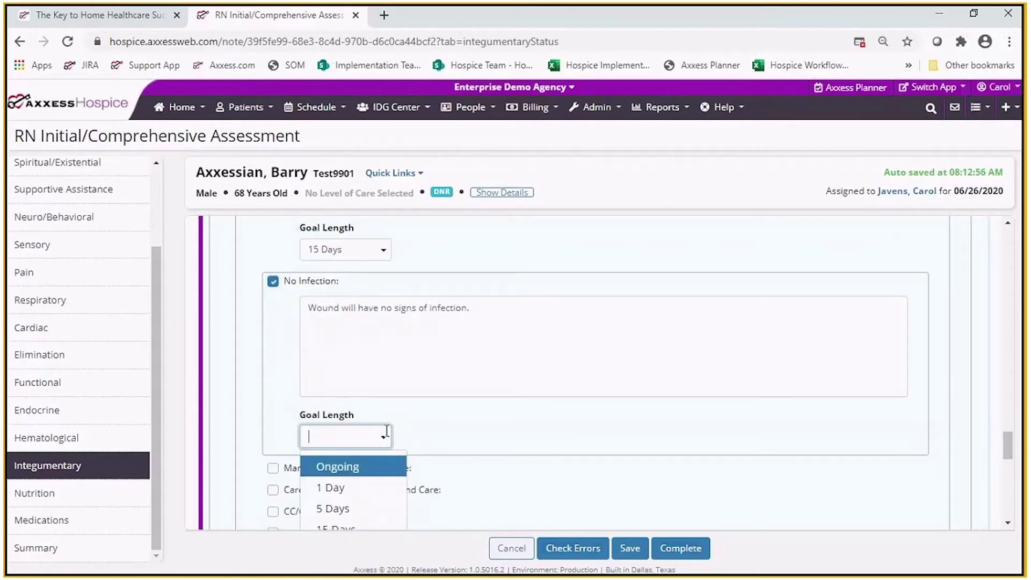
left_click(352, 531)
left_click(594, 375)
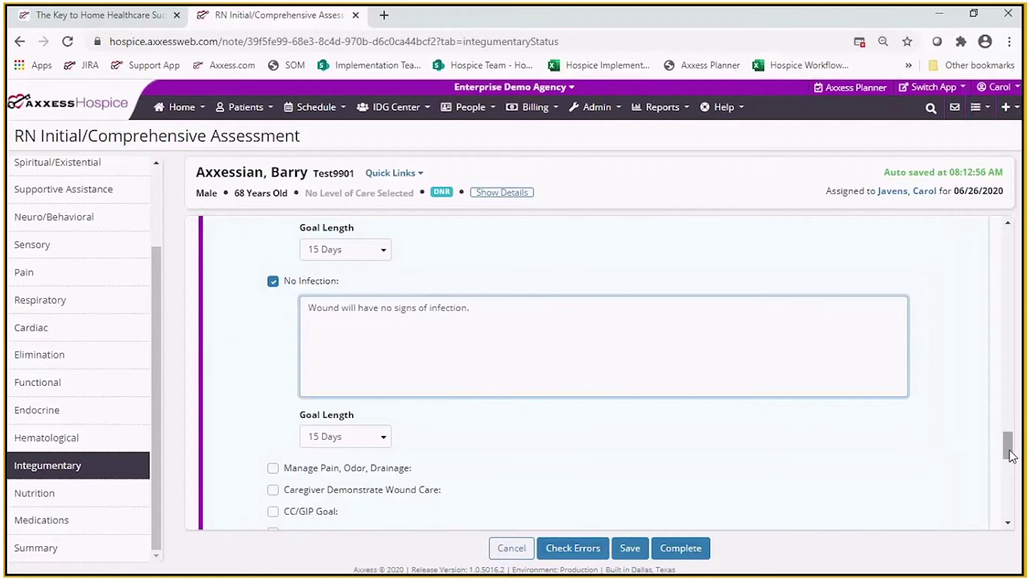
left_click_drag(1010, 456, 1009, 477)
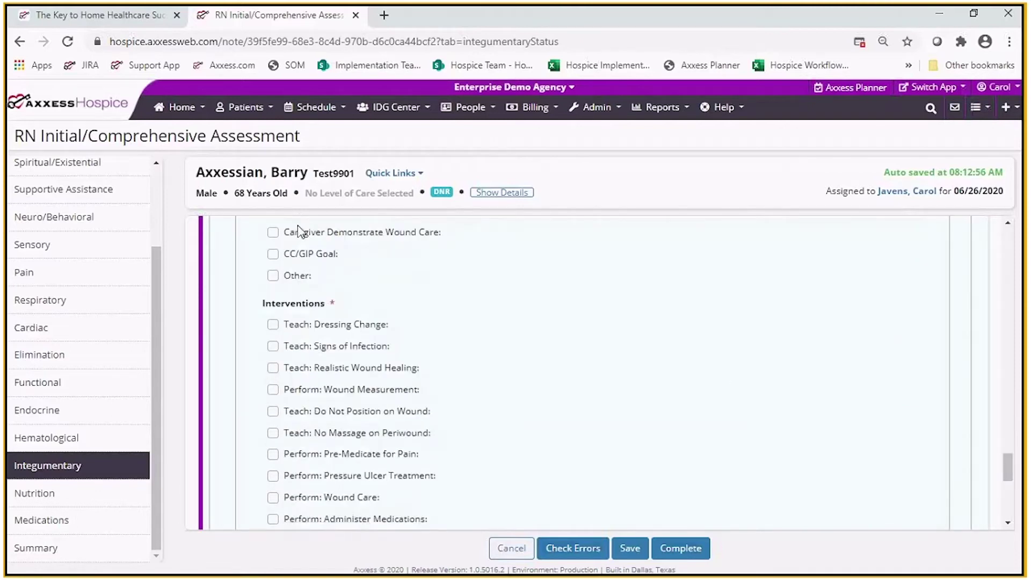
left_click(273, 233)
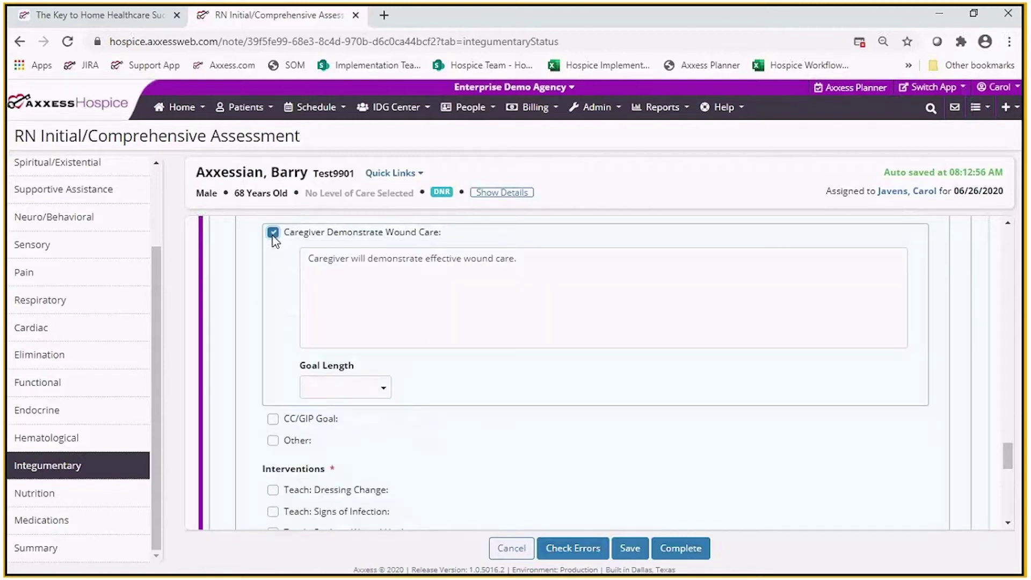
left_click(273, 233)
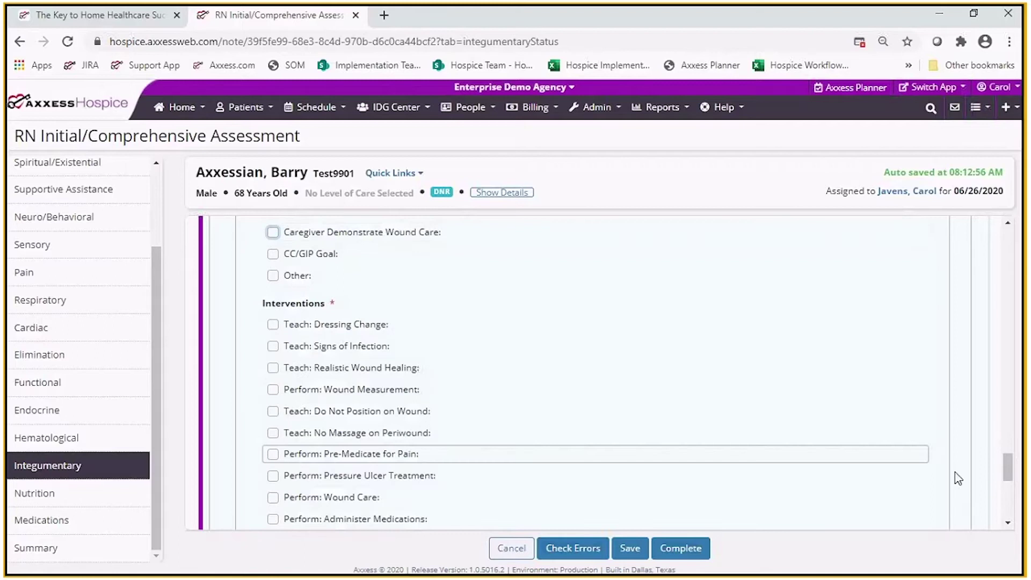
- Add the Teach: Signs of Infection intervention for impaired skin integrity and assign it to SN
left_click_drag(1003, 460, 1004, 469)
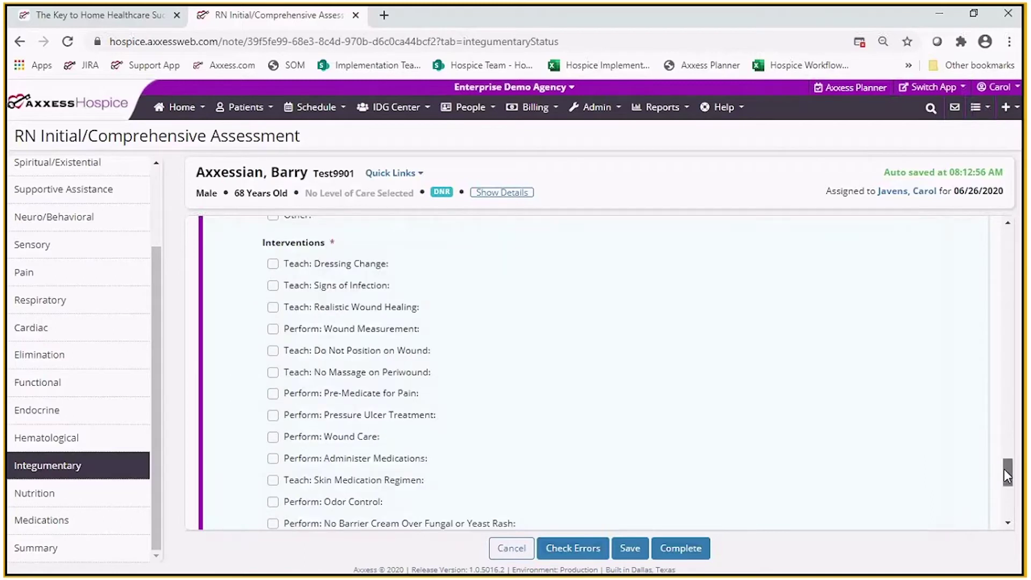
scroll(537, 349, "down", 1)
left_click(273, 260)
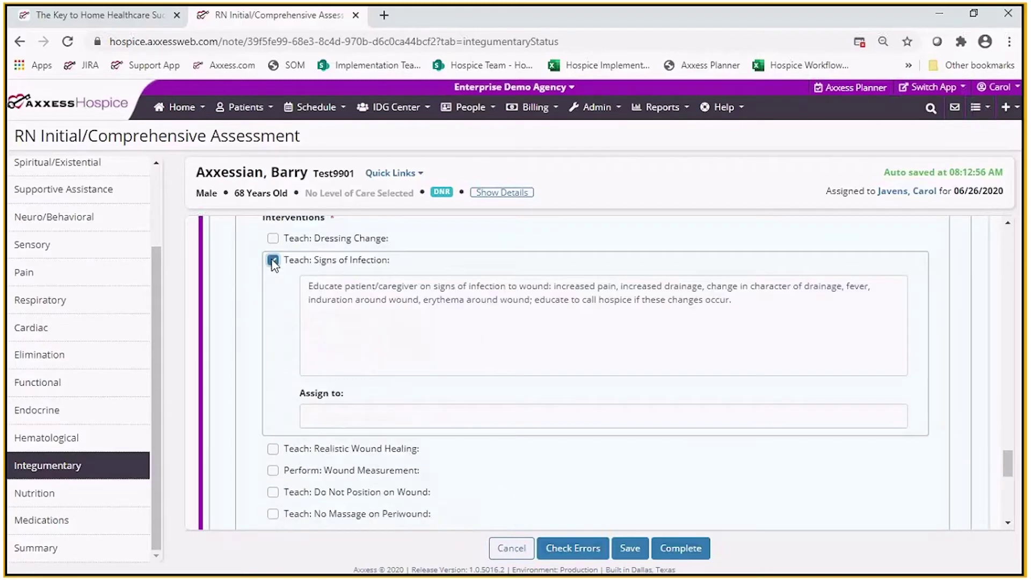
left_click(316, 415)
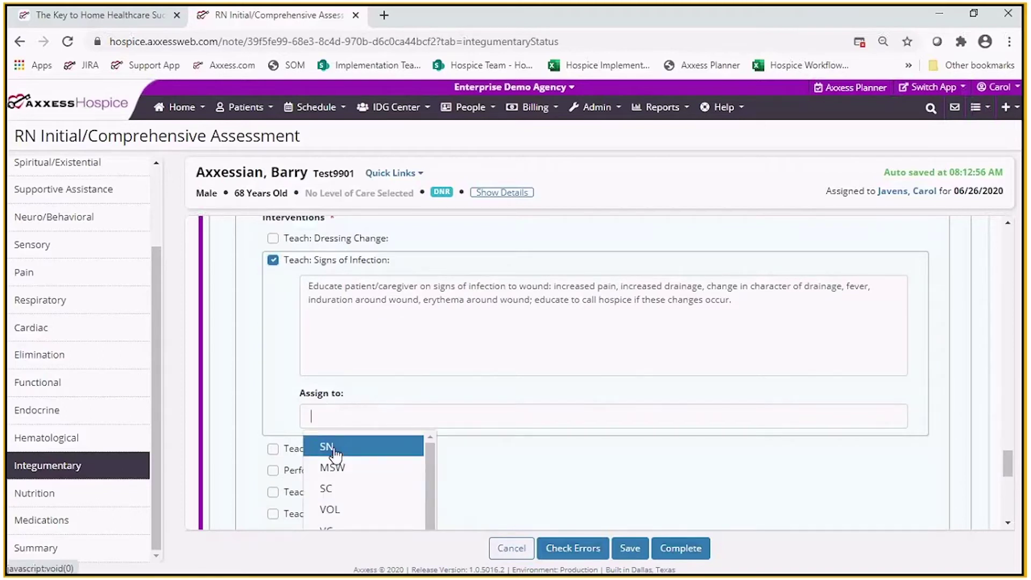
left_click(335, 454)
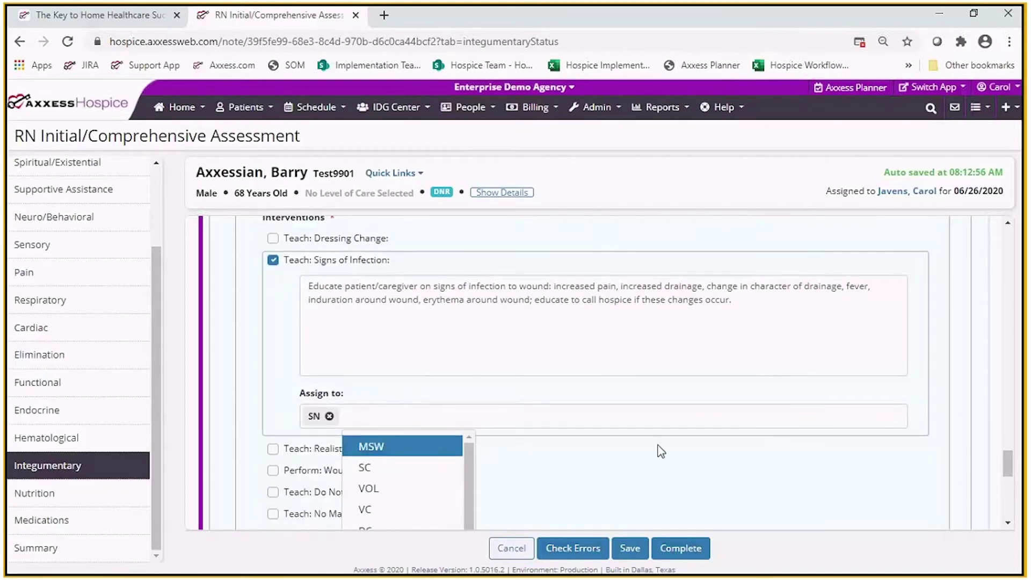
left_click(661, 451)
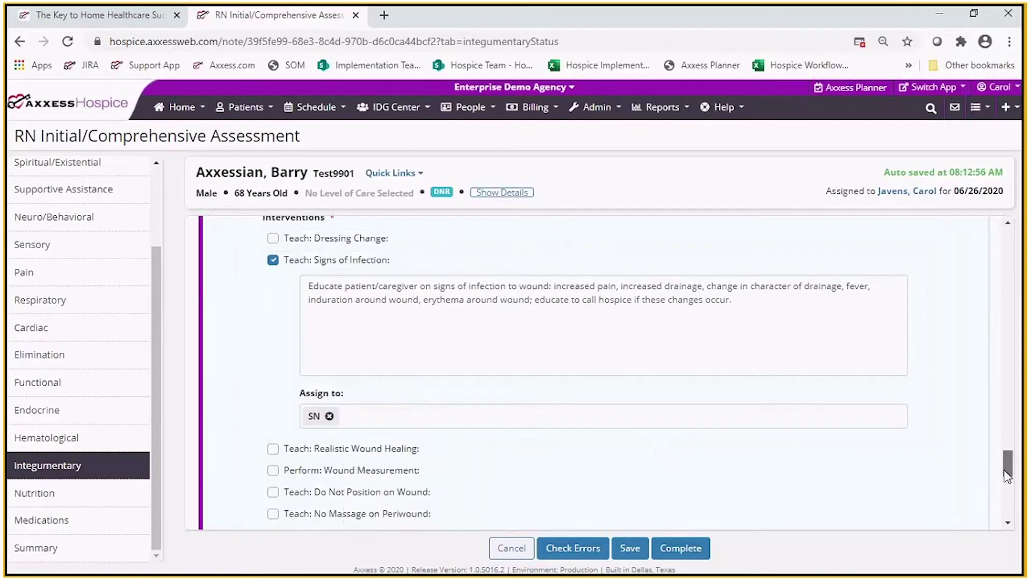
- Add the Perform: Wound Measurement intervention with its default text and assign it to SN
left_click_drag(1008, 477, 1008, 489)
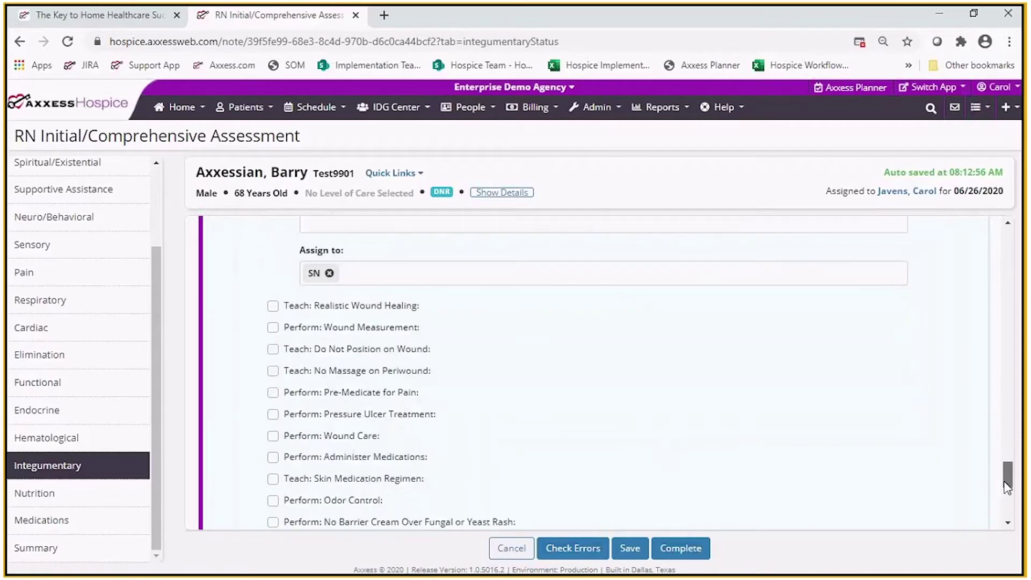
left_click(272, 328)
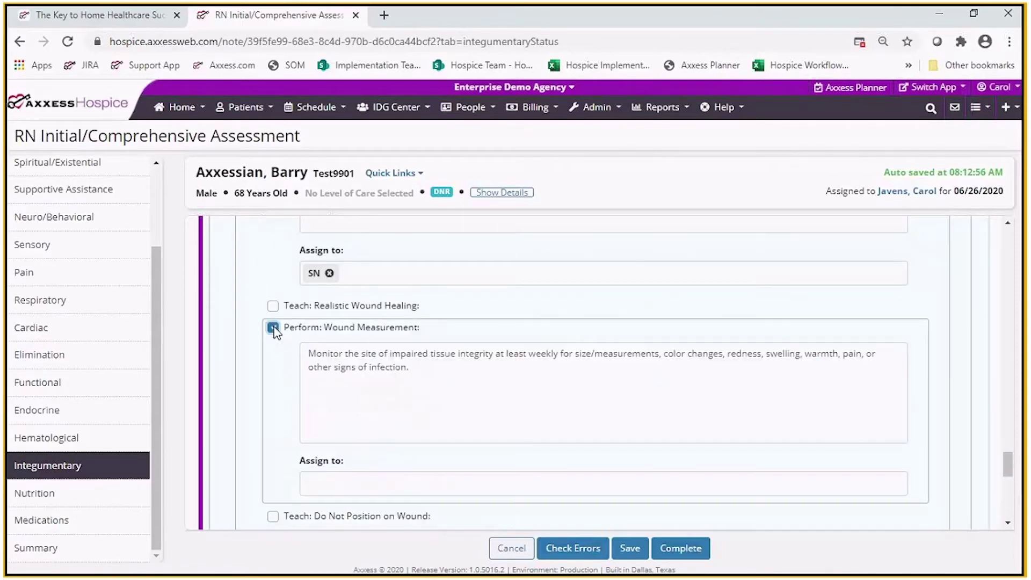
left_click(529, 359)
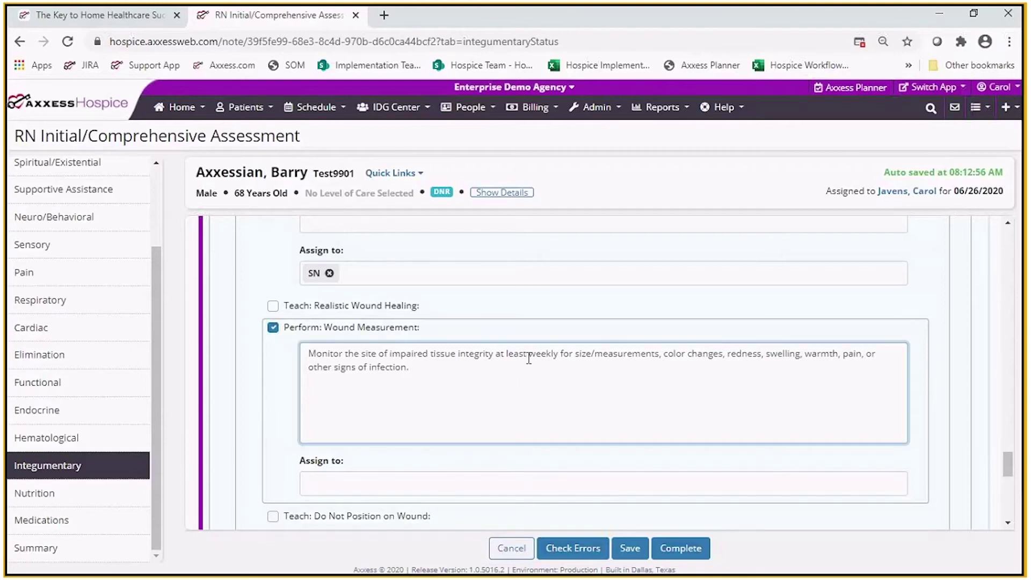
left_click(363, 482)
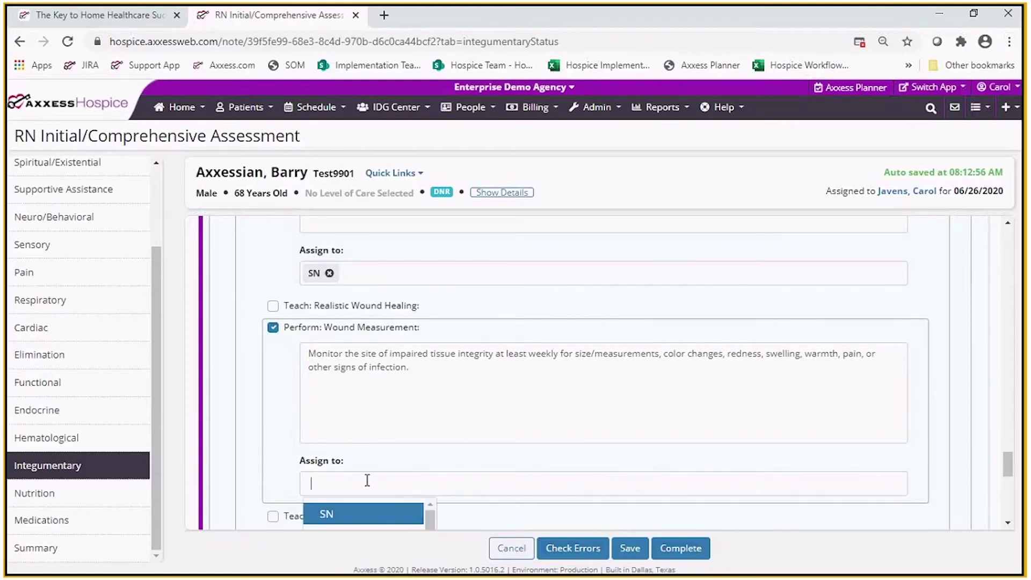
left_click(352, 514)
left_click(744, 467)
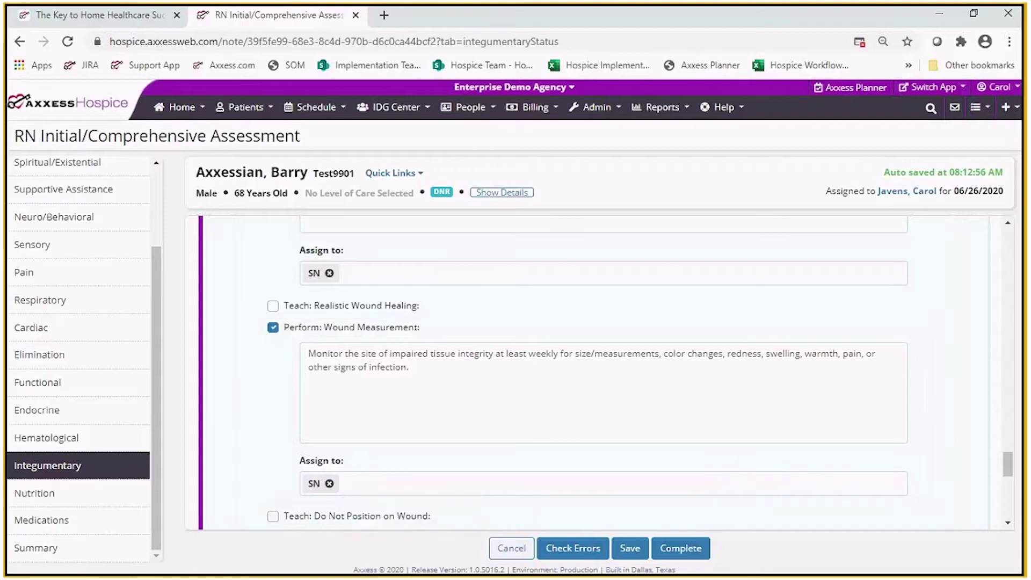
- Add the Perform: Wound Care intervention and replace its site and frequency placeholder with "left forearm"
left_click_drag(1007, 475, 1012, 499)
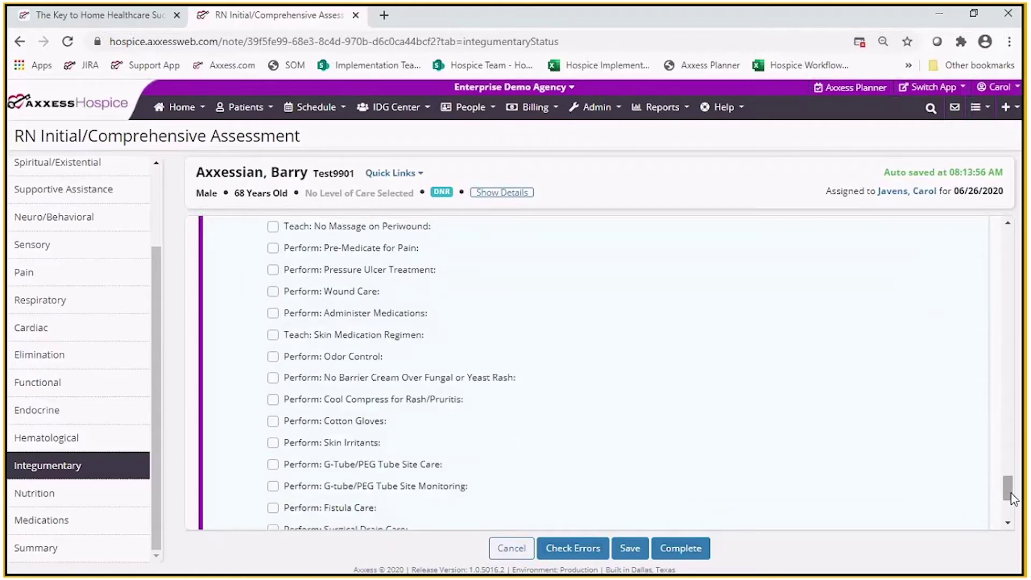
left_click(270, 294)
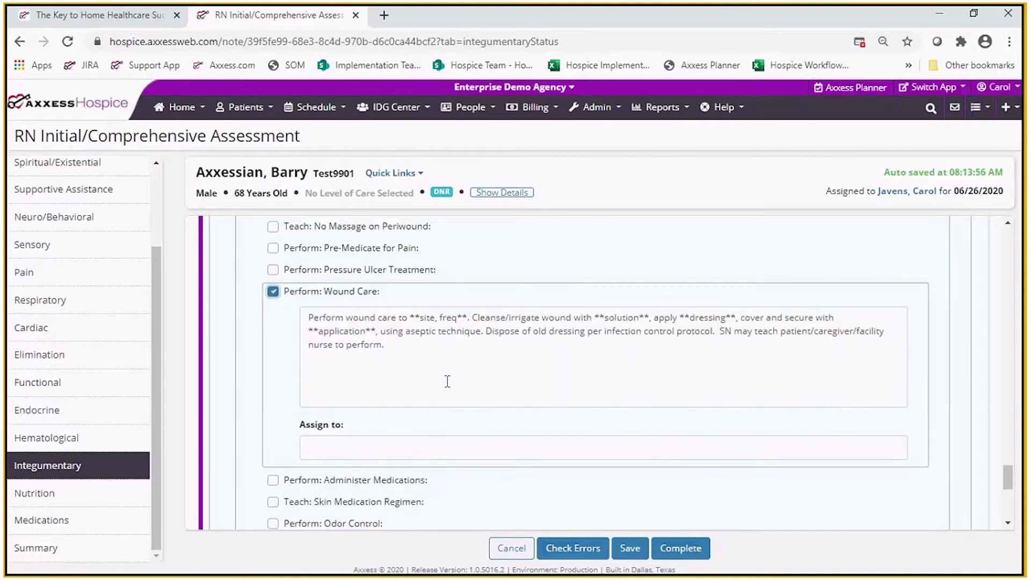
left_click(466, 321)
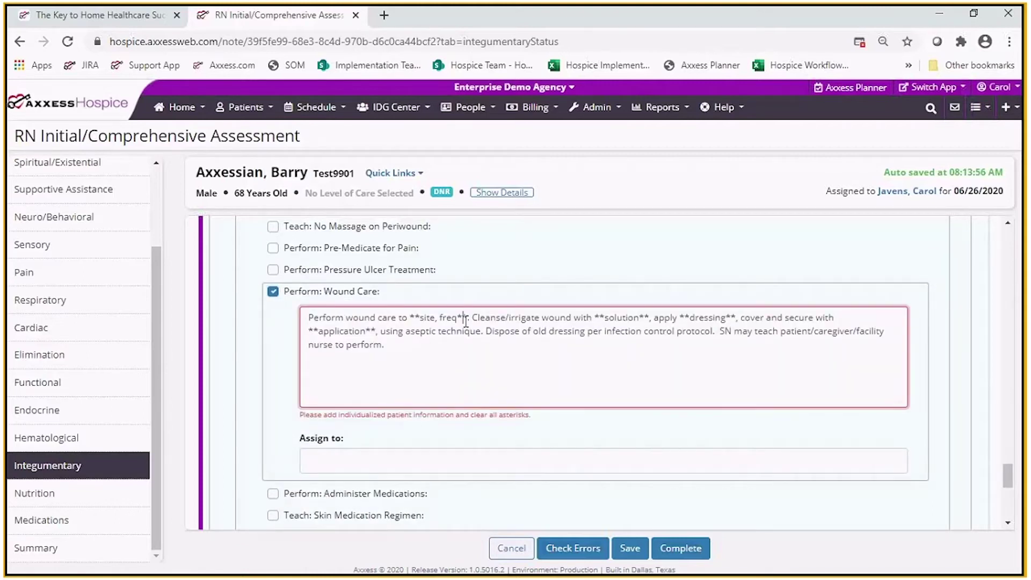
left_click_drag(467, 319, 411, 316)
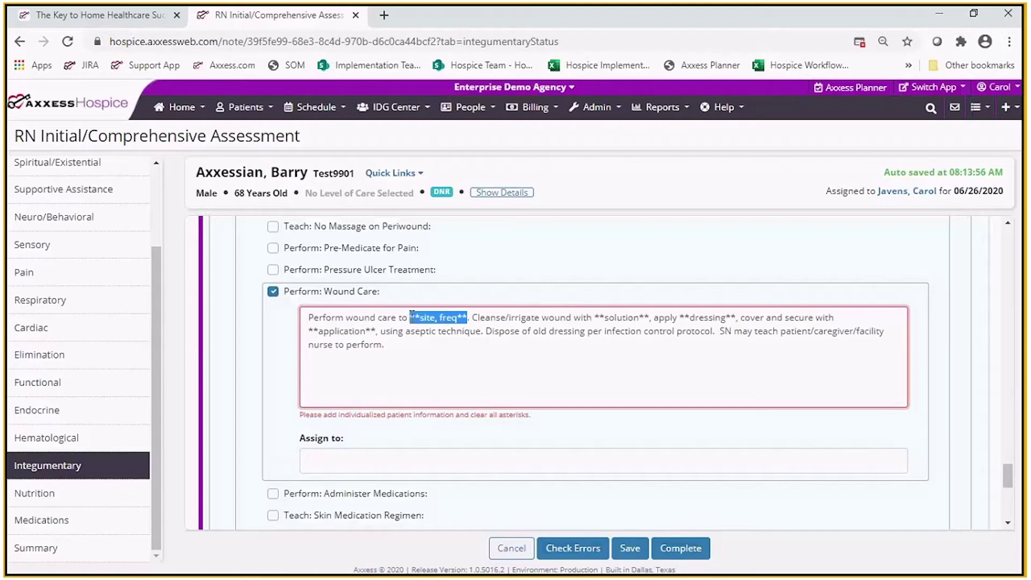
type("left for")
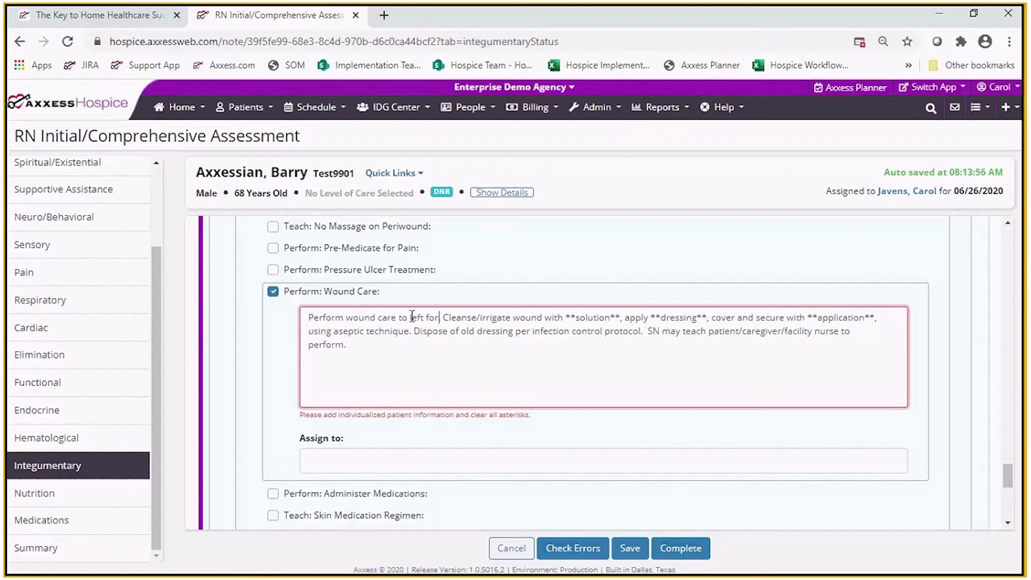
type("ear")
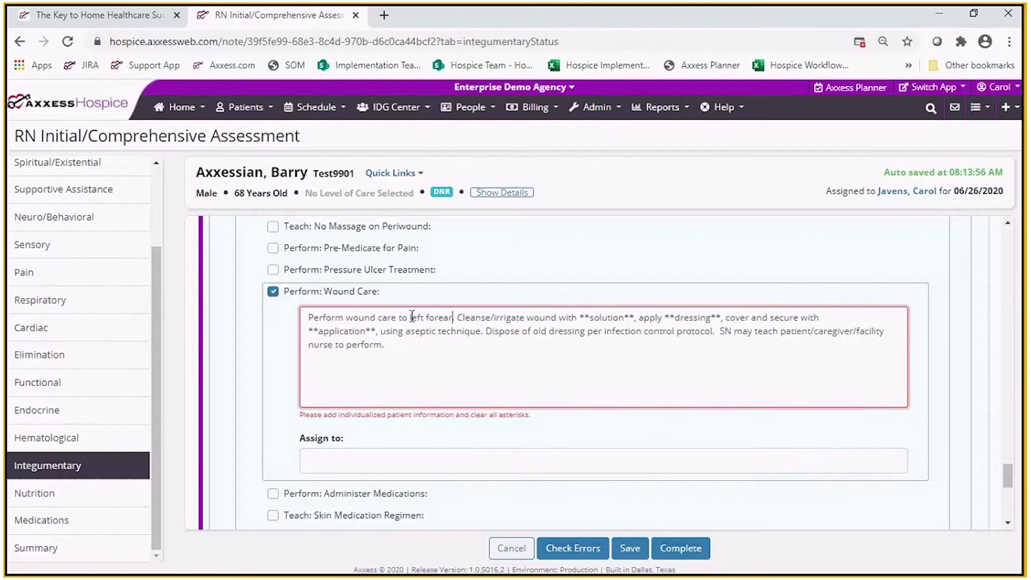
type("m.")
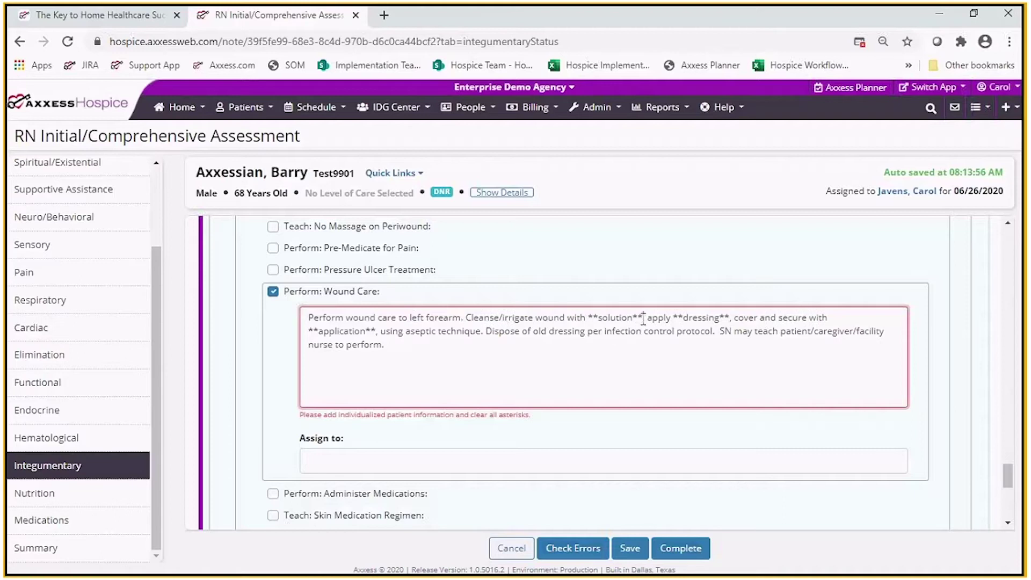
- In the Wound Care text, replace the solution placeholder with "wound cleanser" and the dressing placeholder with "tegaderm"
left_click_drag(643, 318, 590, 316)
type("wound clea")
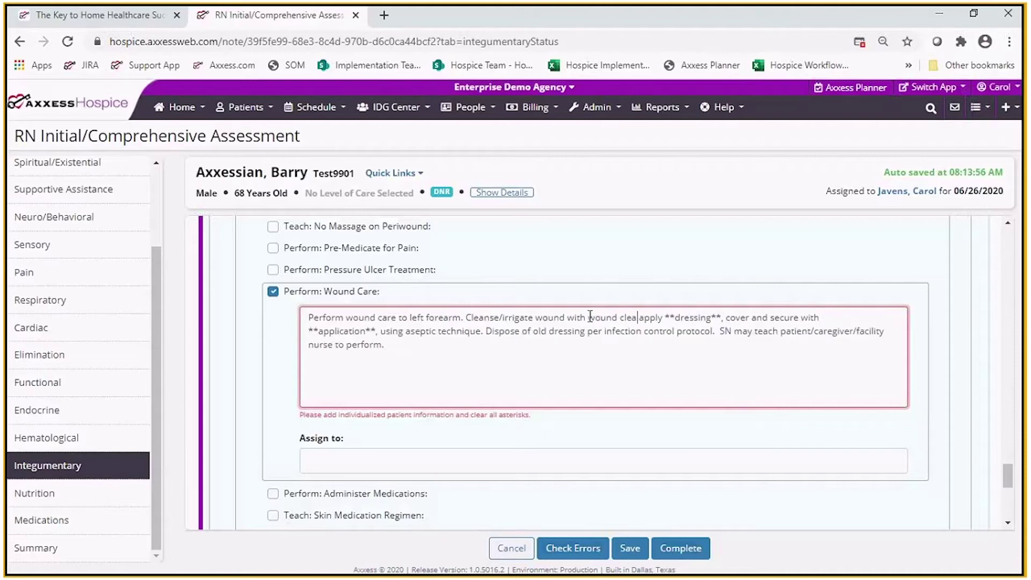
type("nser,")
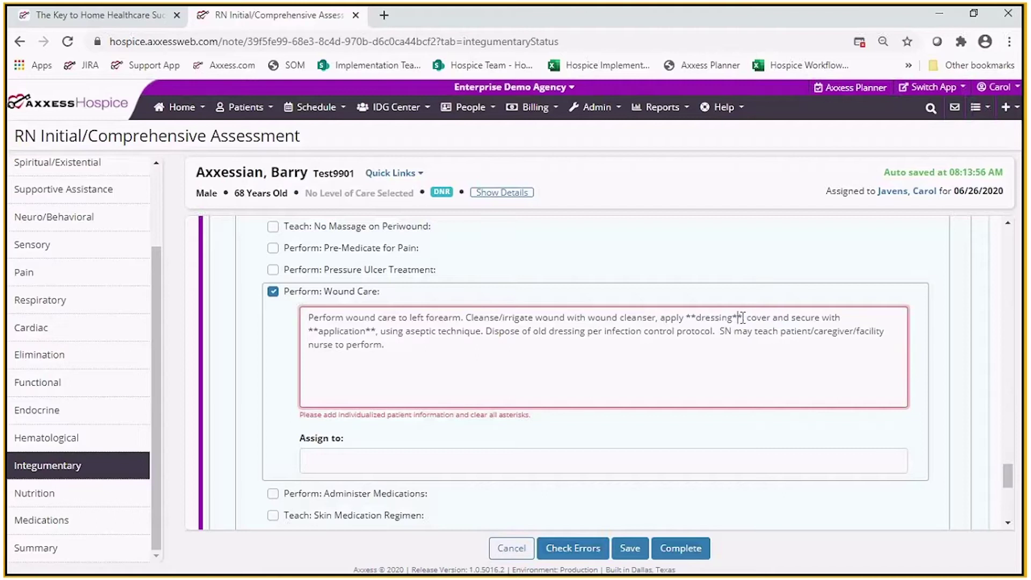
left_click_drag(743, 317, 688, 317)
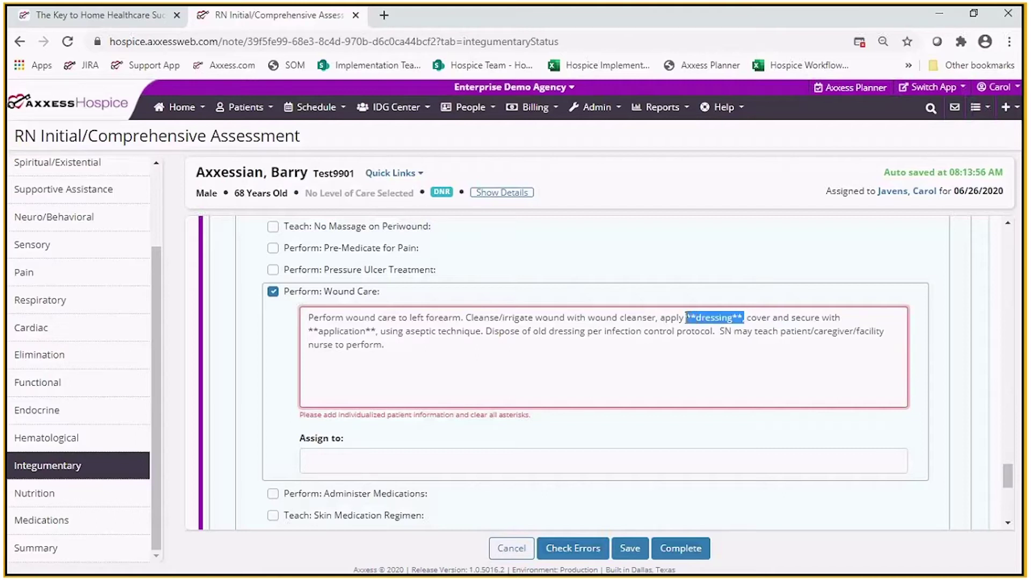
type("Tegaderm")
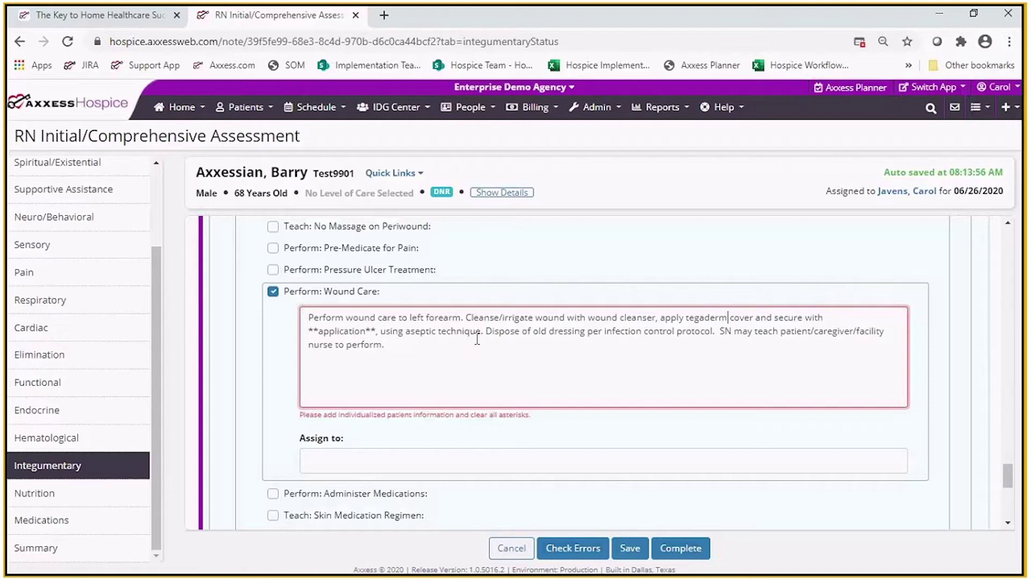
- Delete "and secure with **application**" from the Wound Care text and assign the intervention to SN
left_click_drag(378, 331, 756, 306)
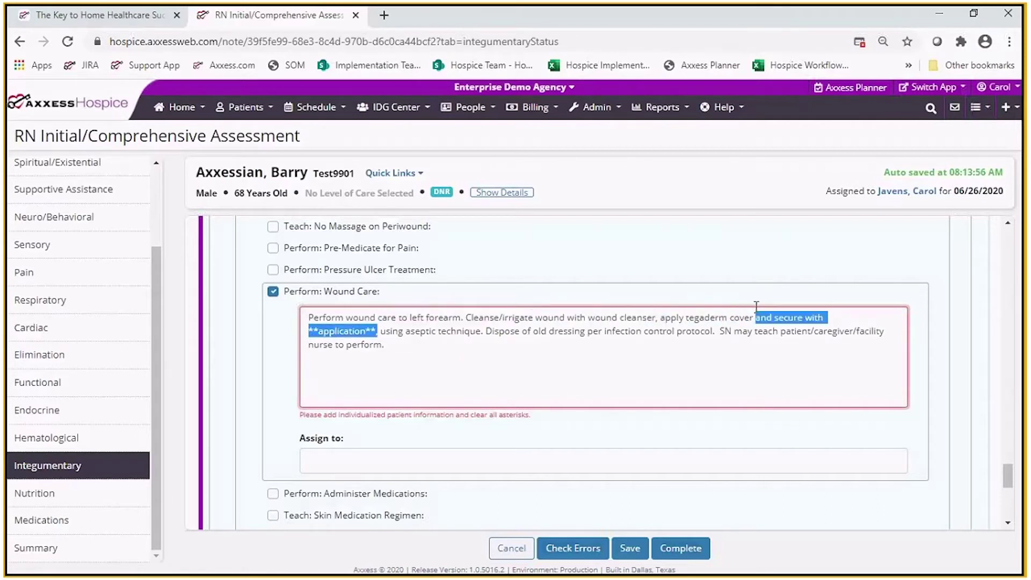
key("BackSpace")
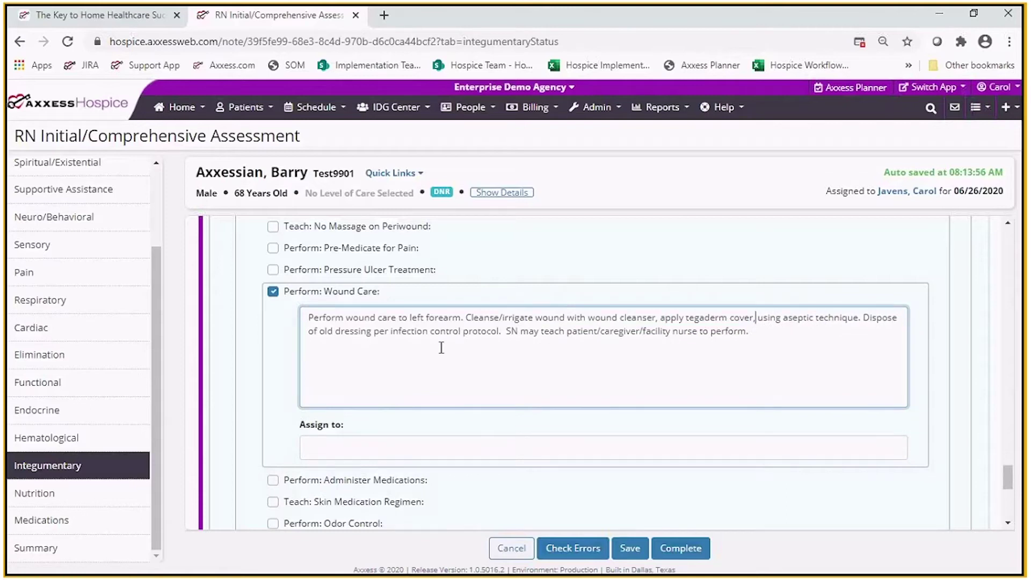
left_click(439, 456)
left_click(336, 459)
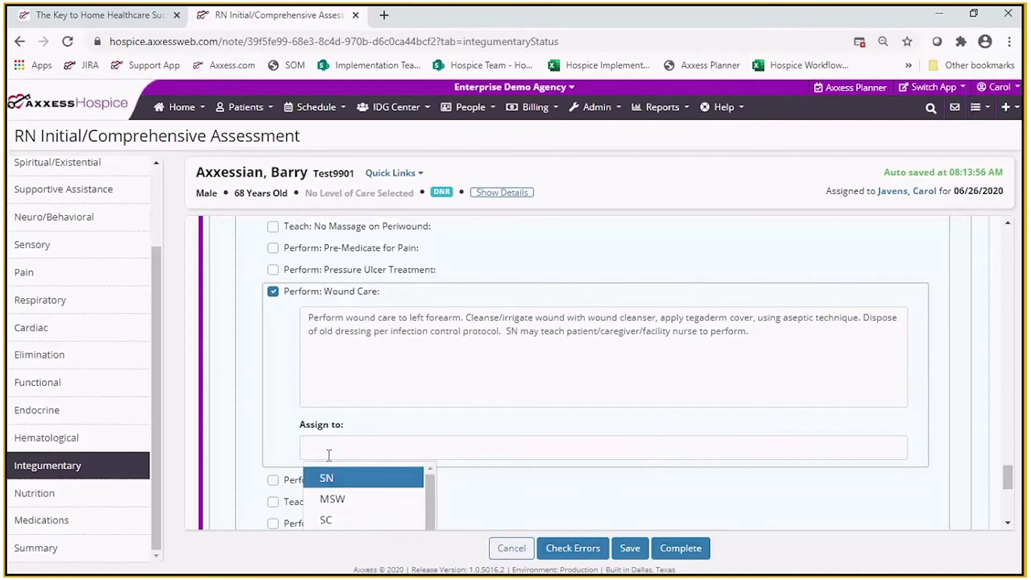
left_click(338, 480)
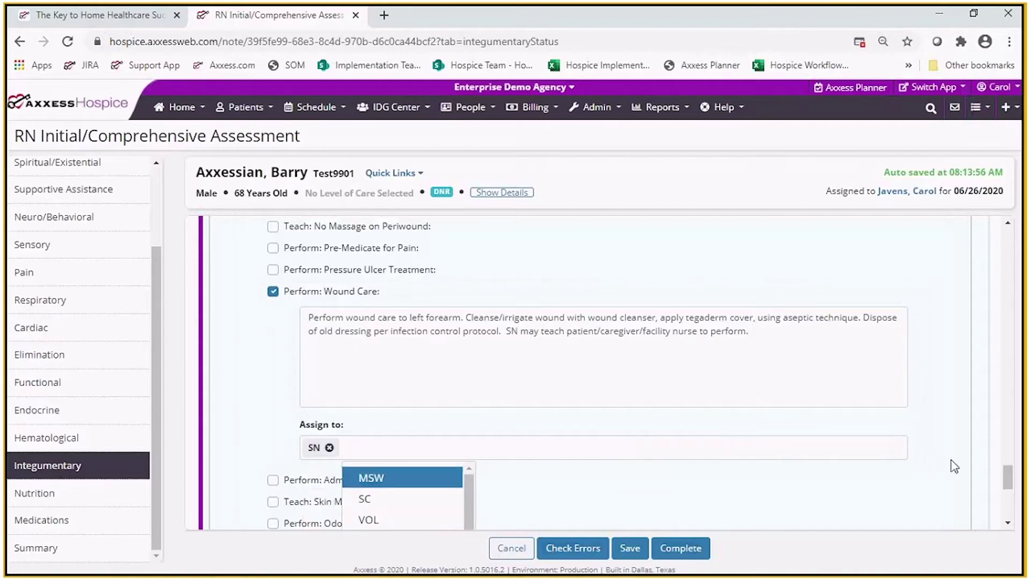
scroll(990, 478, "down", 1)
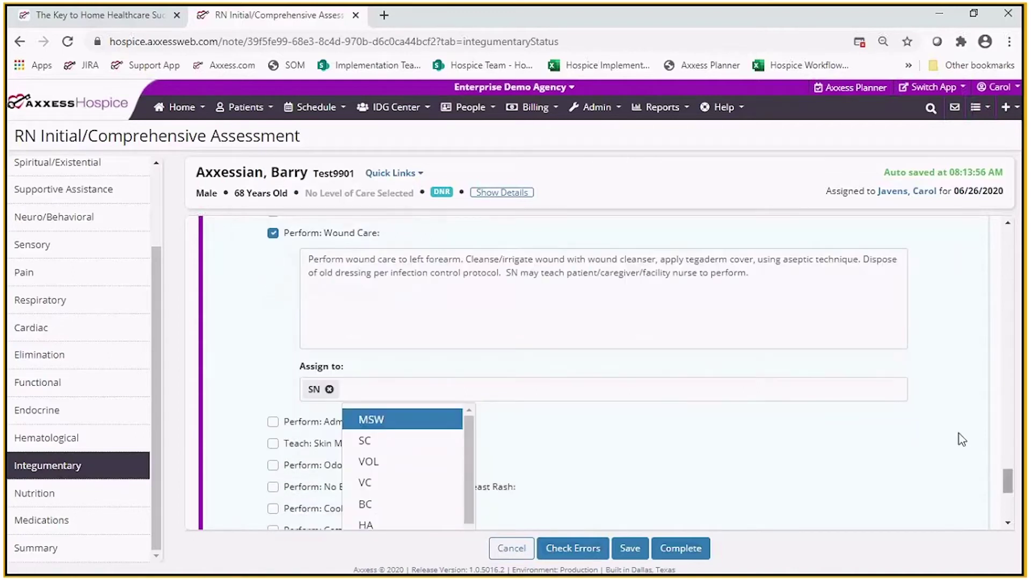
left_click(979, 480)
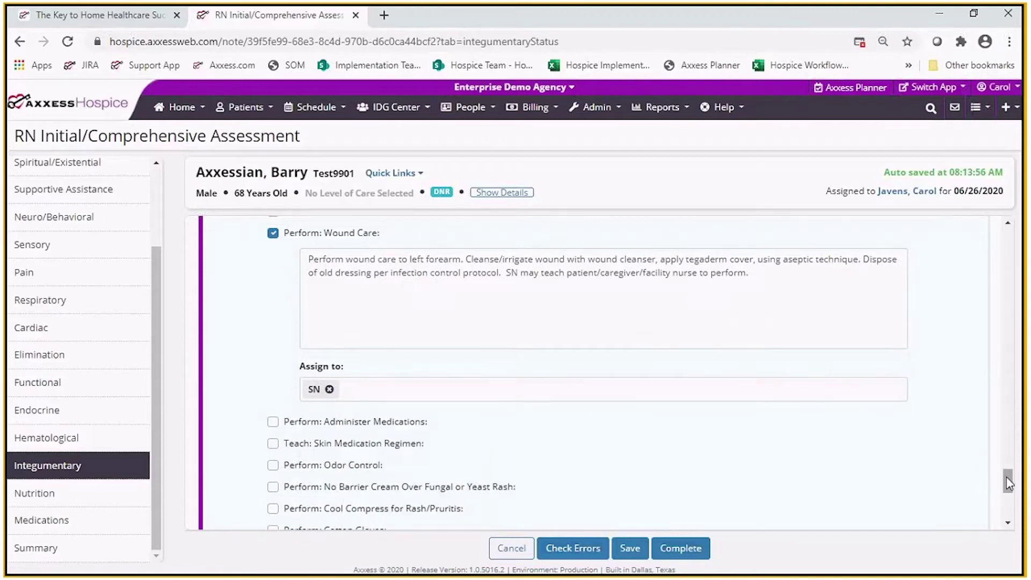
- Go past the remaining integumentary interventions and open the Nutrition section of the assessment
left_click_drag(1008, 484, 1008, 497)
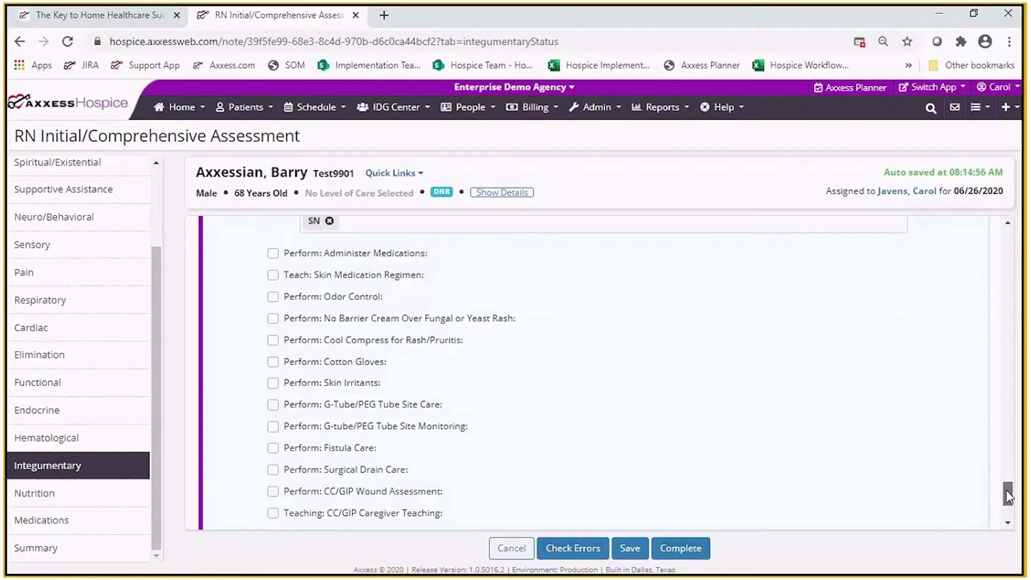
left_click_drag(1009, 497, 1008, 509)
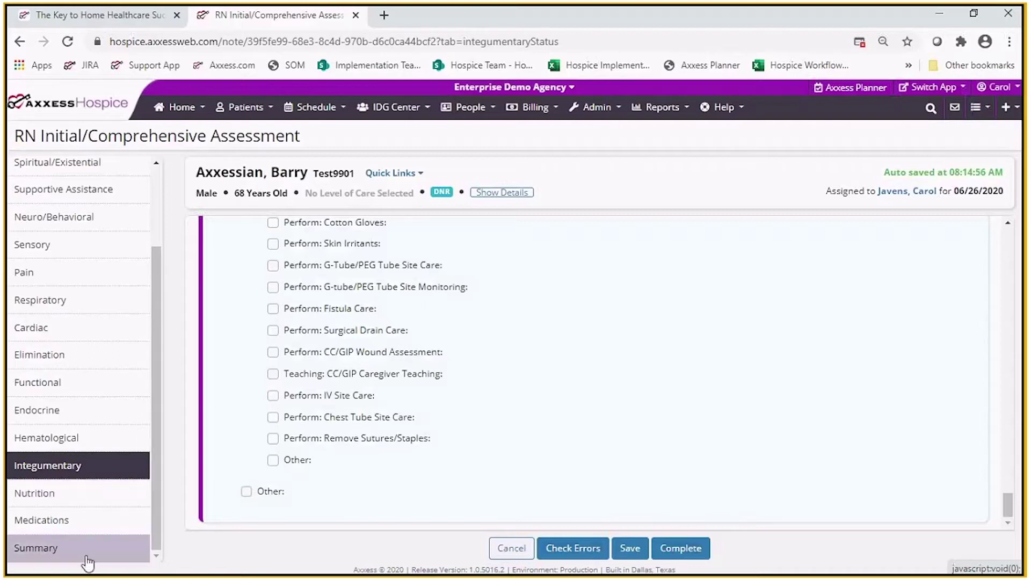
left_click(98, 501)
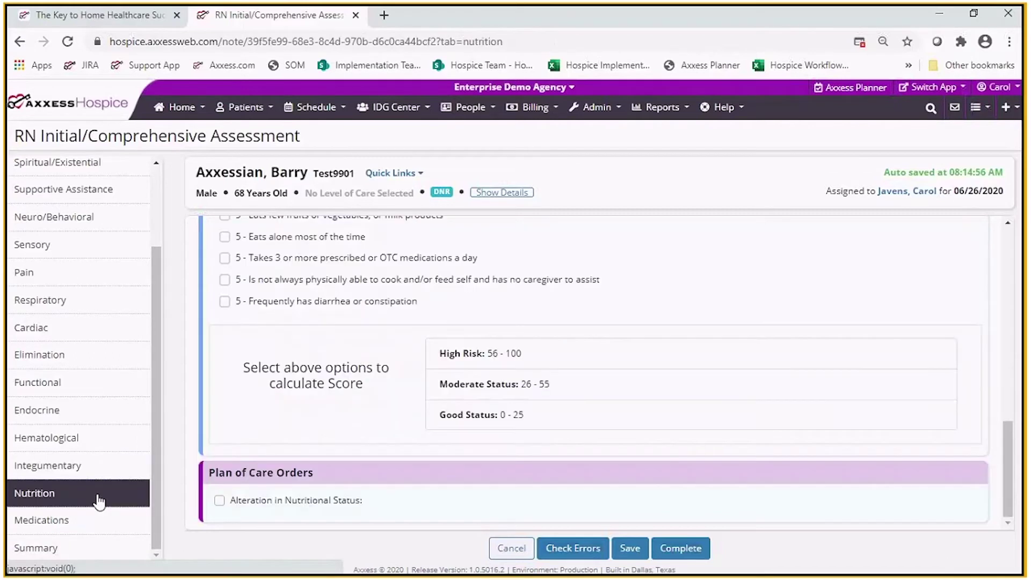
- Select Alteration in Nutritional Status in the Nutrition plan of care orders and show its problem statements
mouse_move(1005, 461)
left_mouse_down()
mouse_move(975, 234)
mouse_move(969, 501)
left_mouse_up()
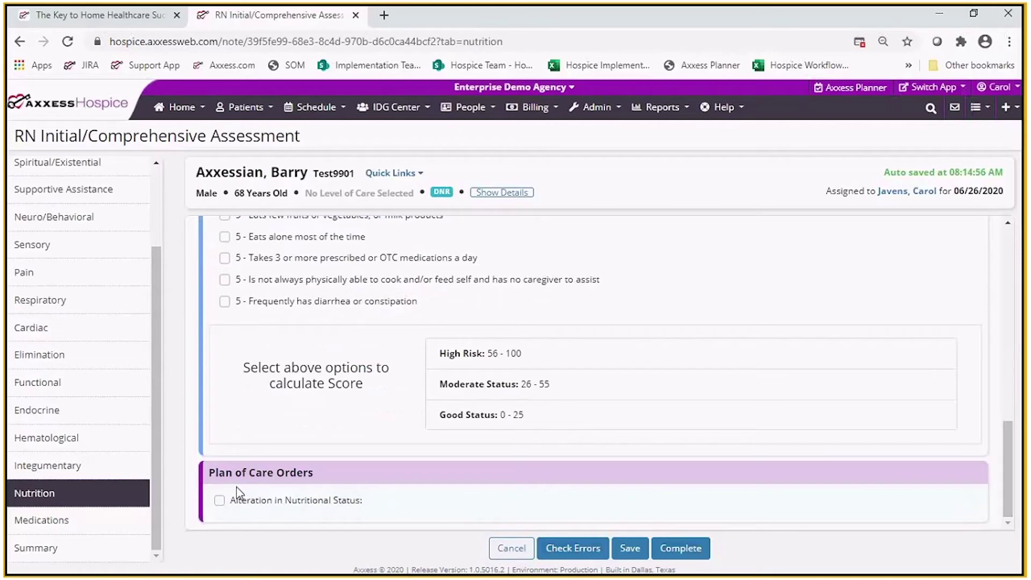
left_click(220, 501)
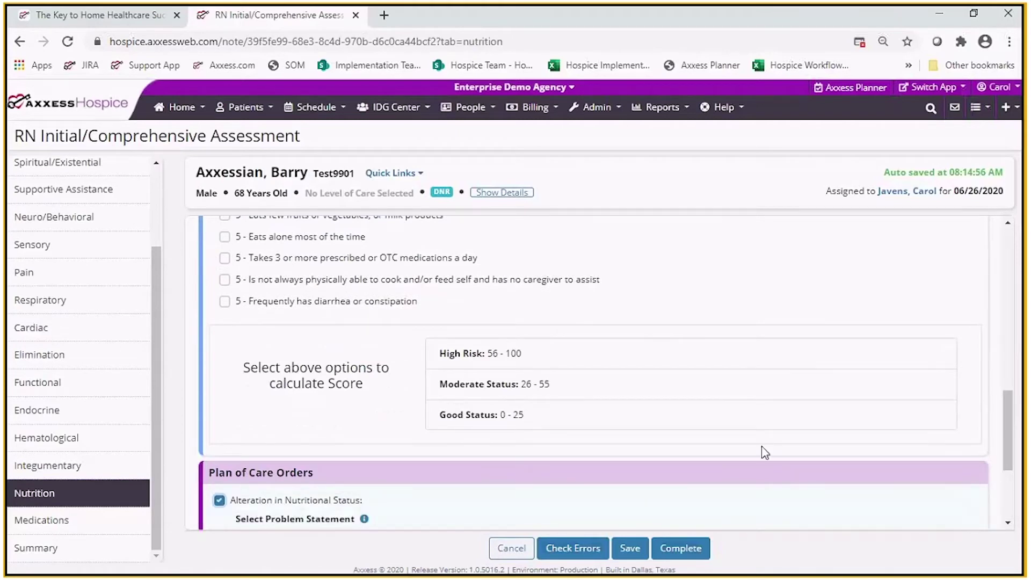
left_click_drag(1008, 419, 1011, 473)
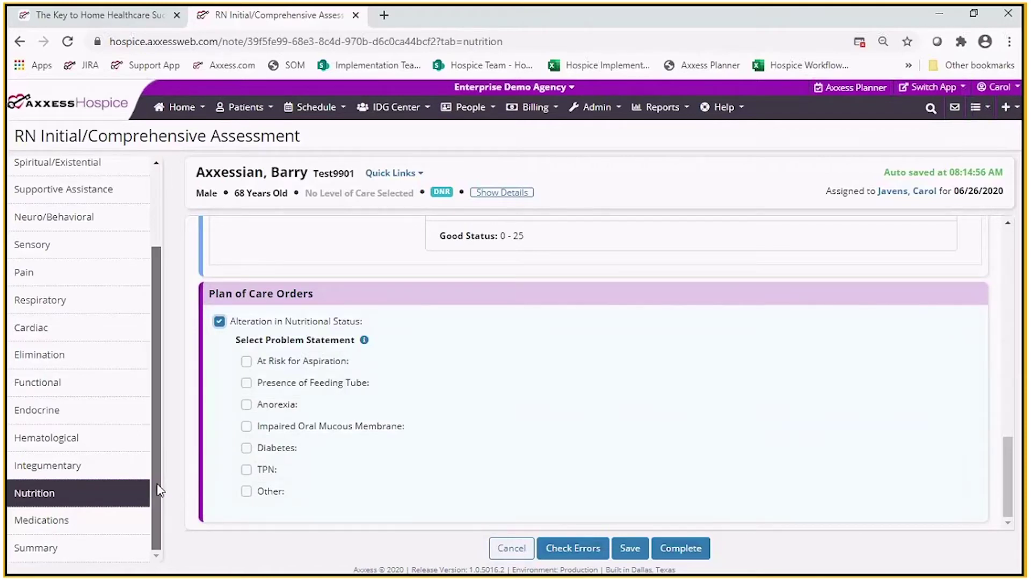
- Go to the Medications section of the assessment and open the patient's allergy profile from Allergies
left_click(89, 522)
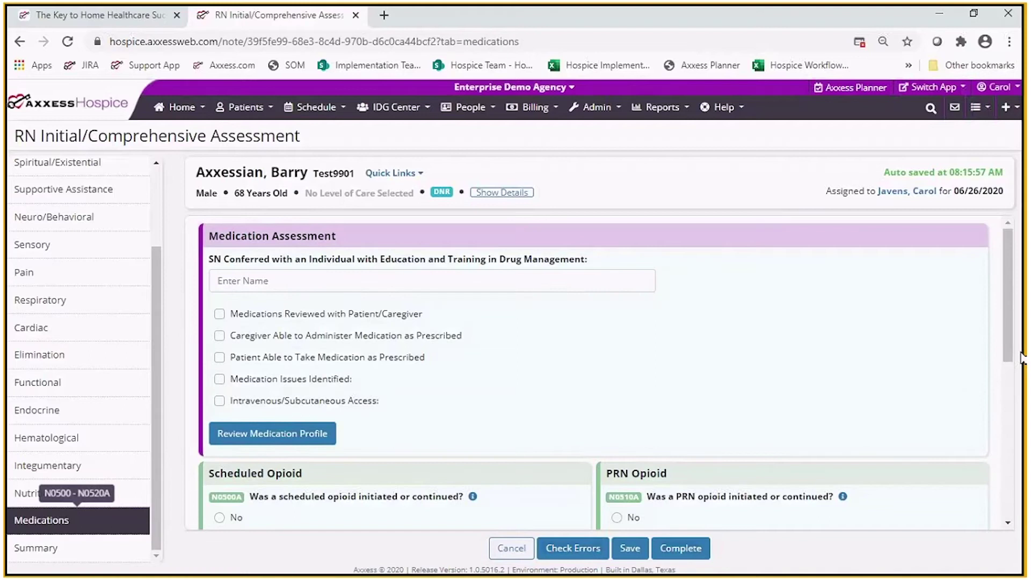
scroll(1003, 359, "down", 3)
left_click_drag(1002, 396, 993, 493)
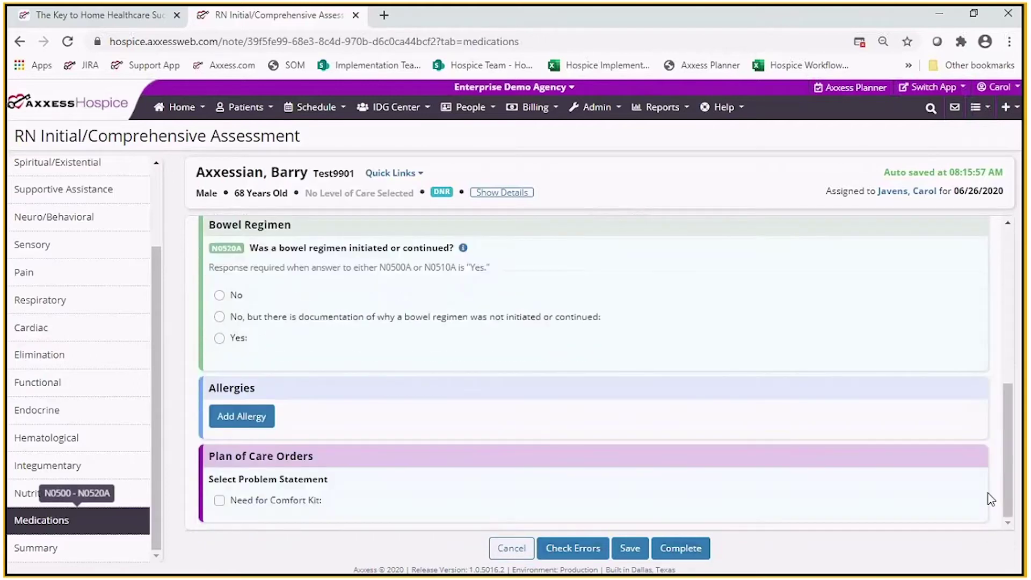
left_click(227, 413)
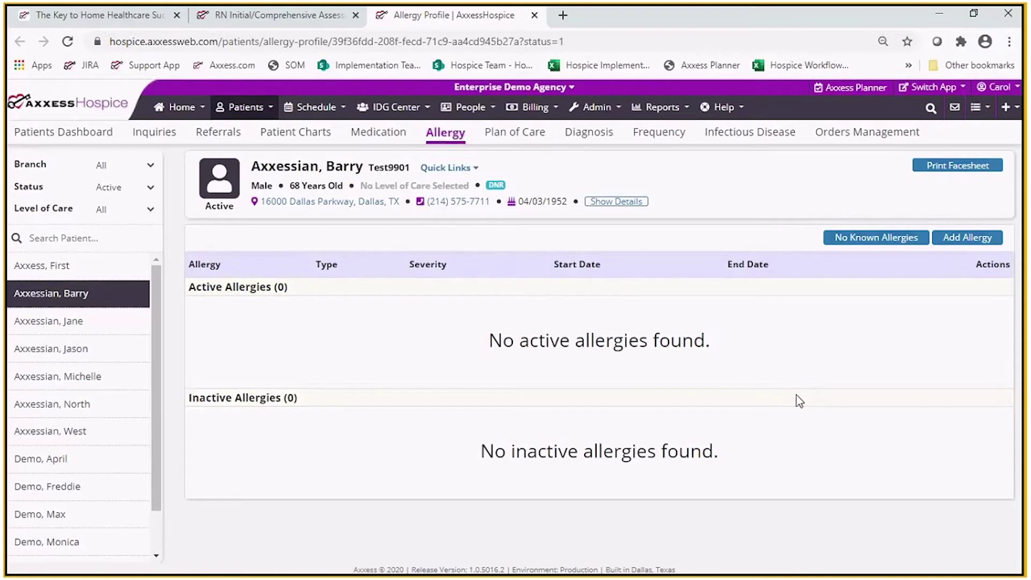
left_click(967, 238)
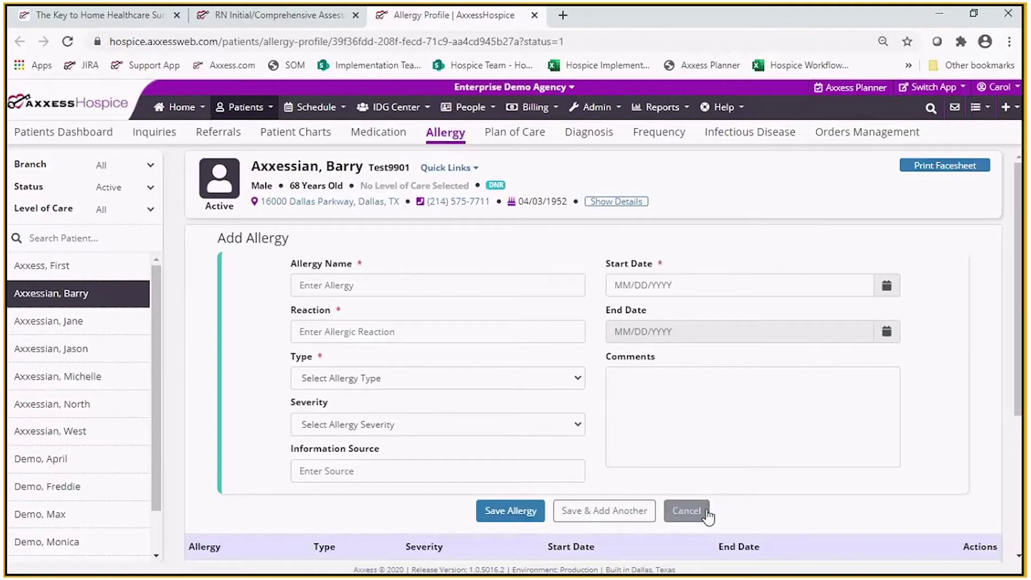
left_click(687, 511)
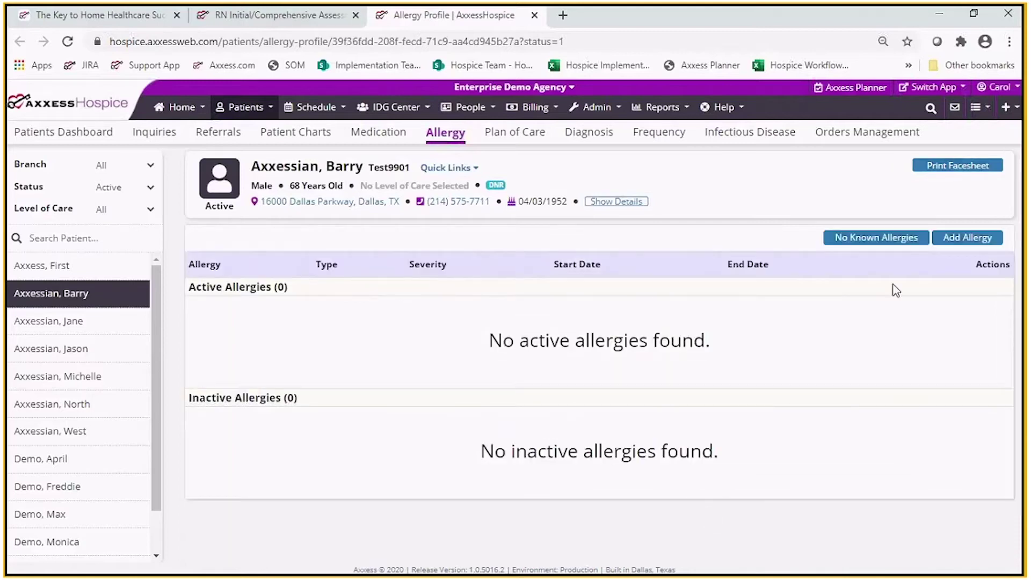
left_click(880, 241)
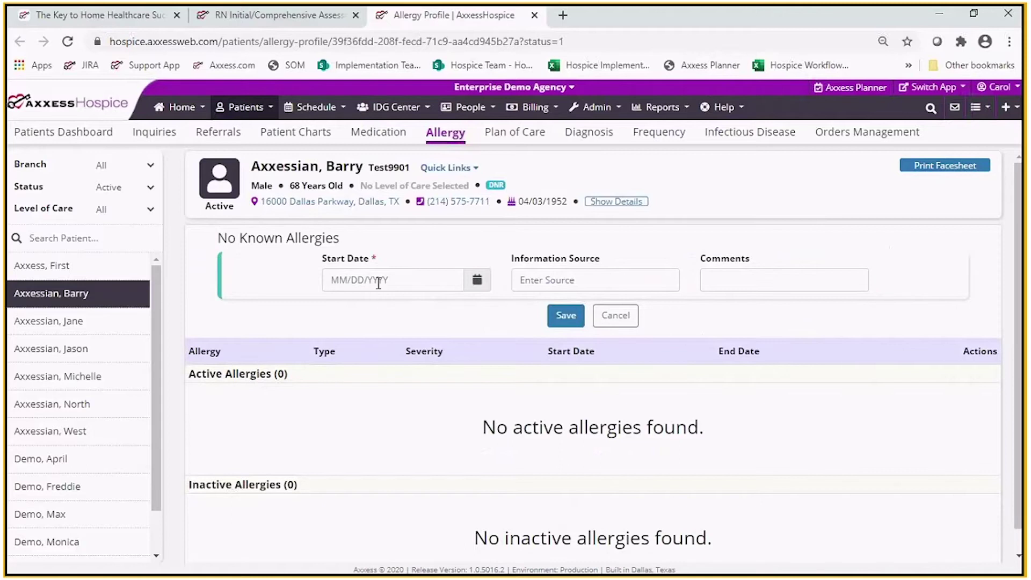
left_click(614, 321)
- Start a new allergy entry named "latex" with a start date of 06/26/2020
left_click(967, 238)
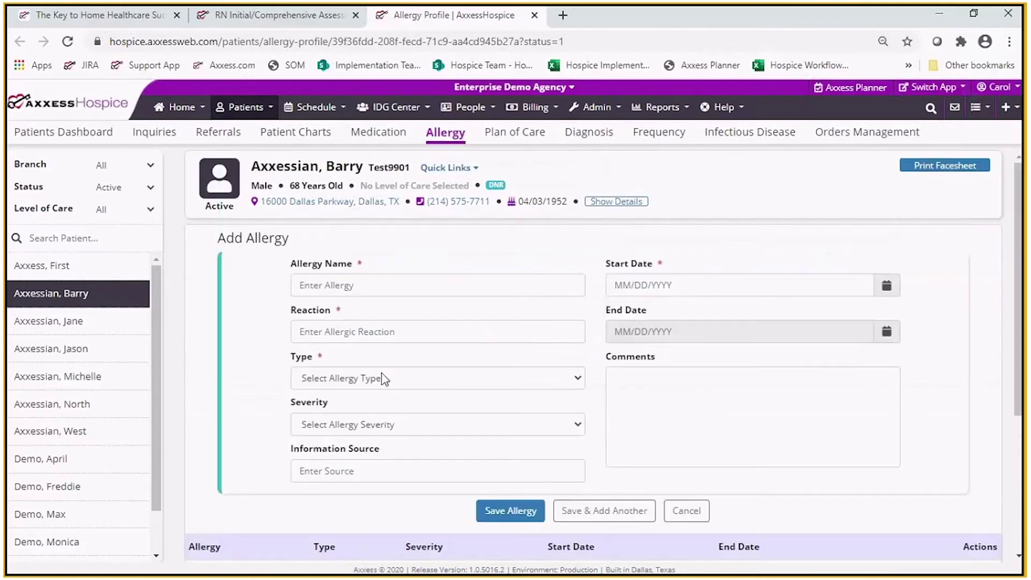
left_click(332, 283)
type("latex")
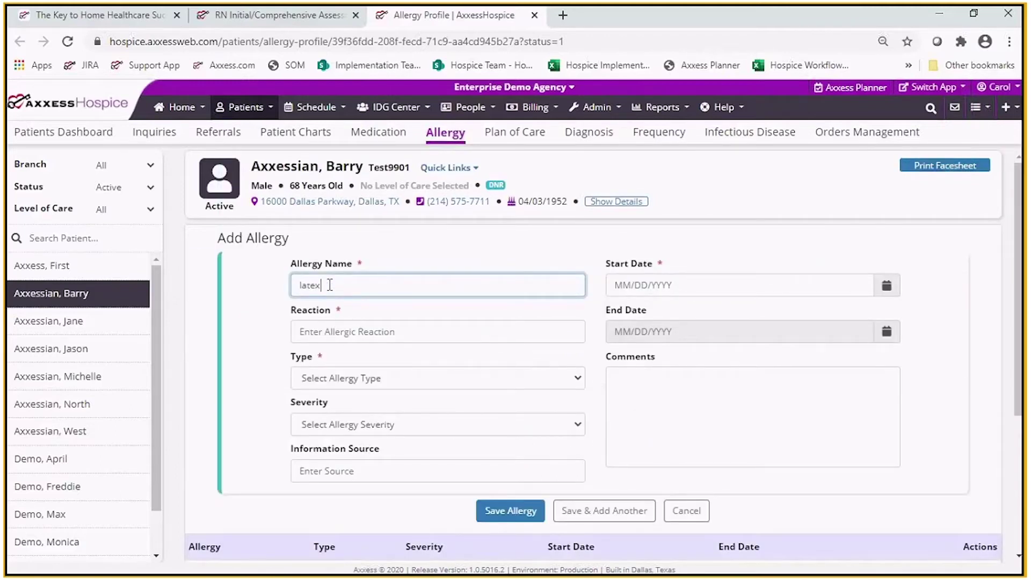
left_click(640, 284)
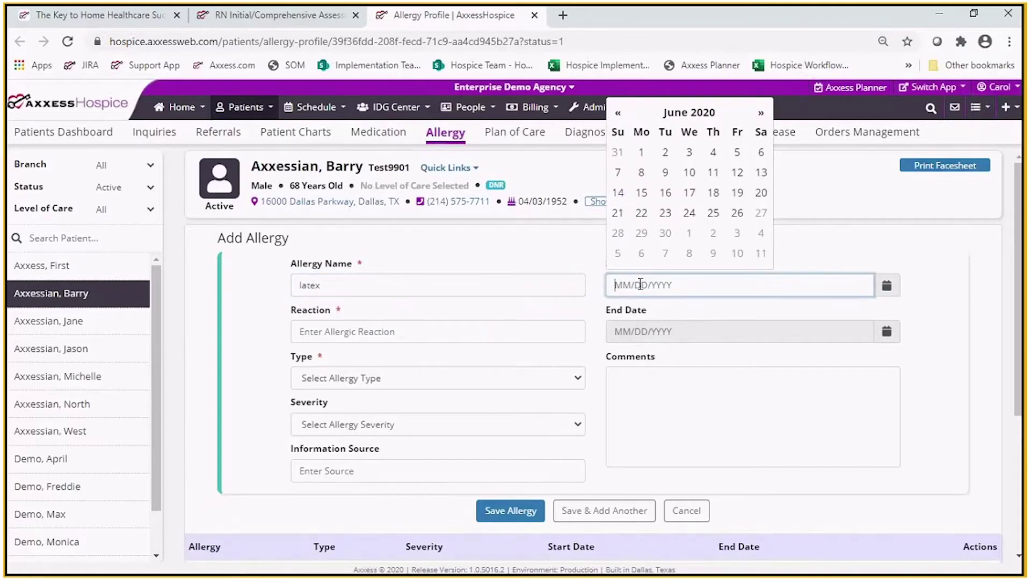
left_click(737, 213)
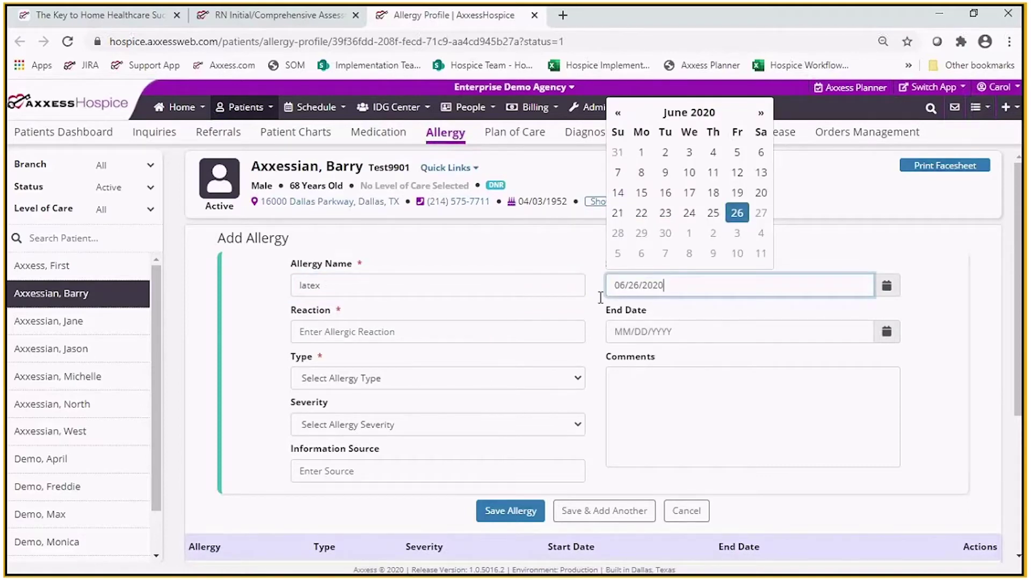
- Enter "hives" as the latex allergy's reaction, with type Environmental and severity Moderate
left_click(474, 338)
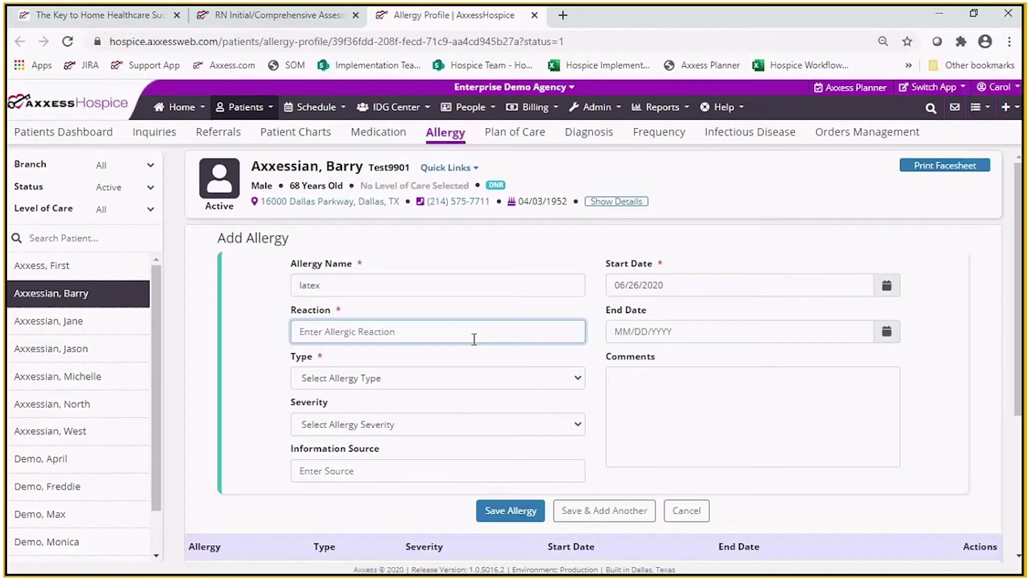
type("hives")
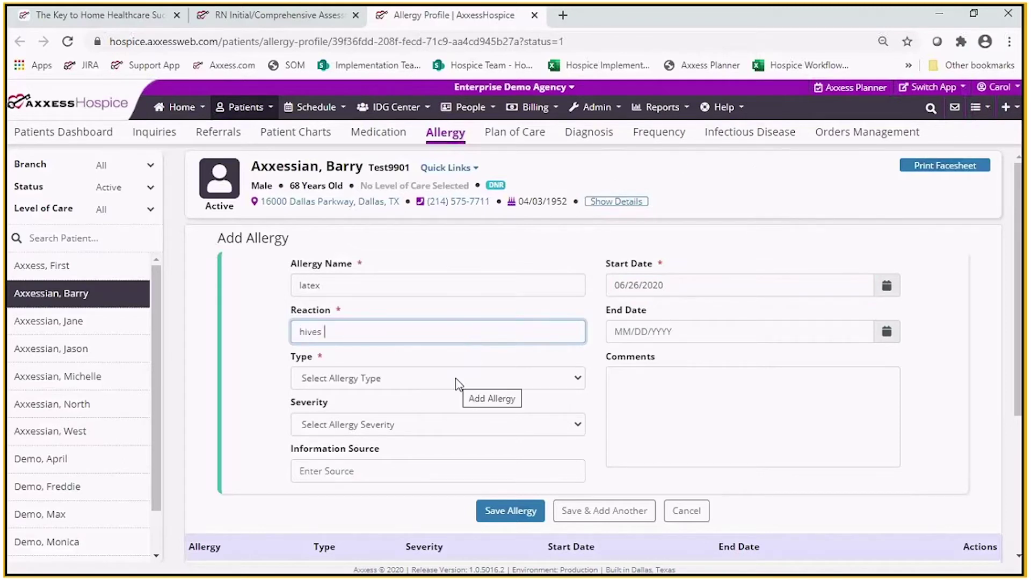
left_click(330, 378)
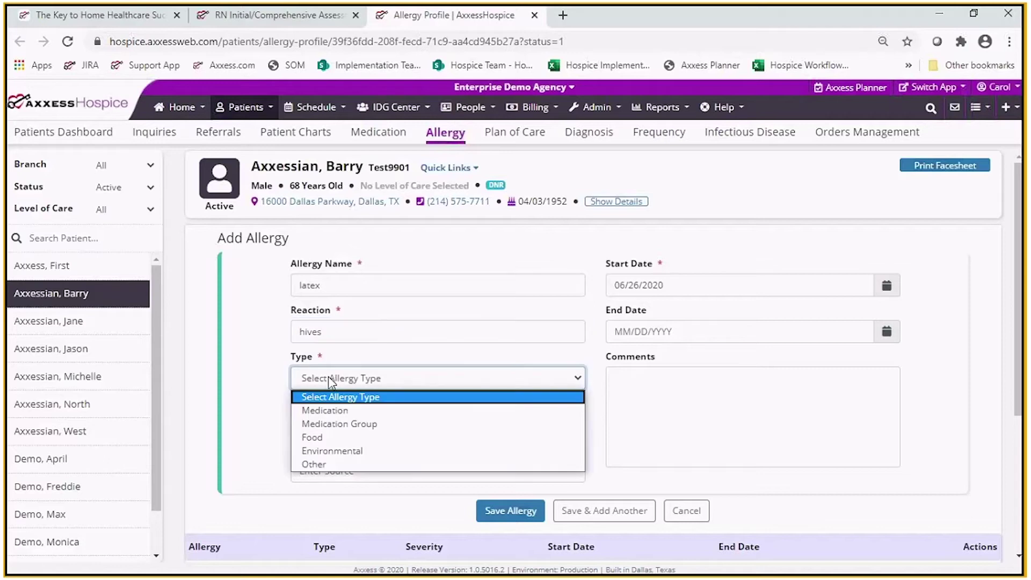
left_click(347, 453)
left_click(527, 428)
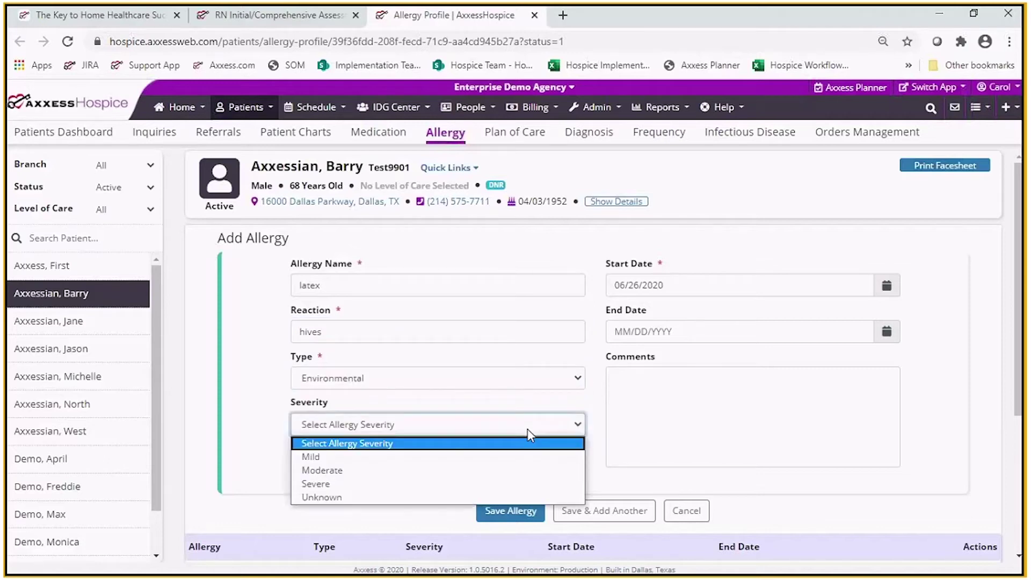
left_click(406, 470)
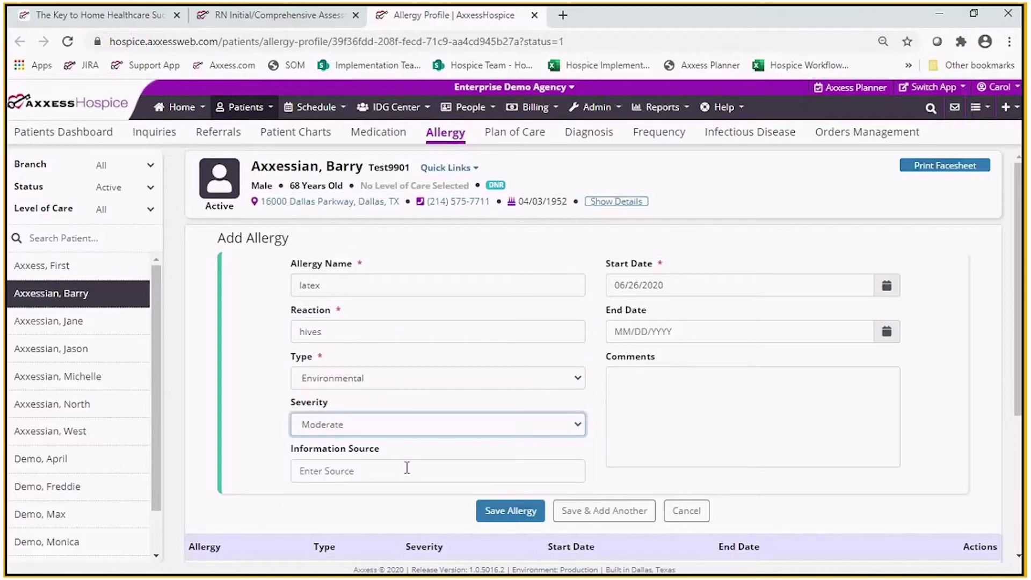
- Enter the patient and caregiver as the information source and save the latex allergy
left_click(407, 467)
type("patient")
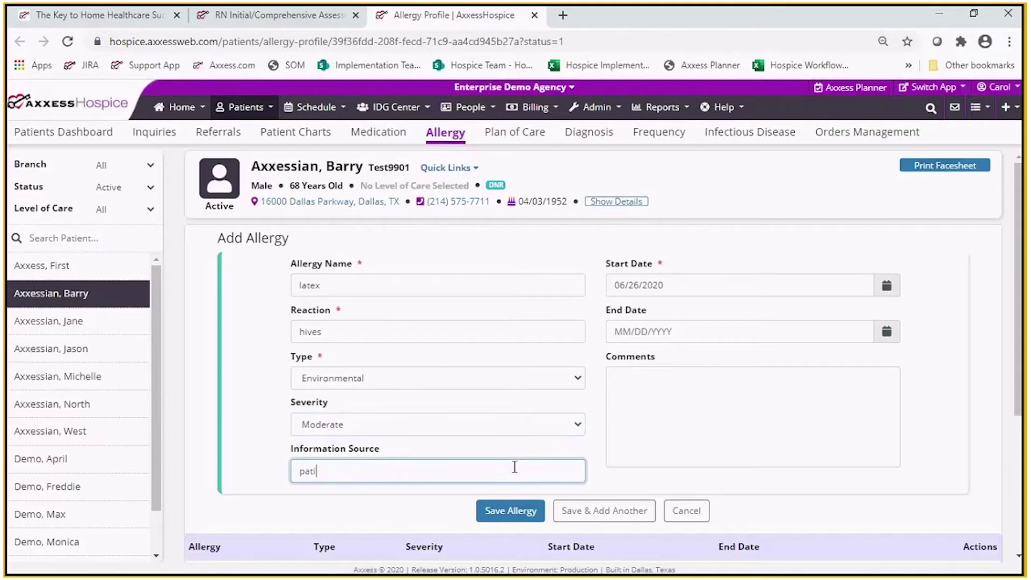
type("giver")
left_click(511, 510)
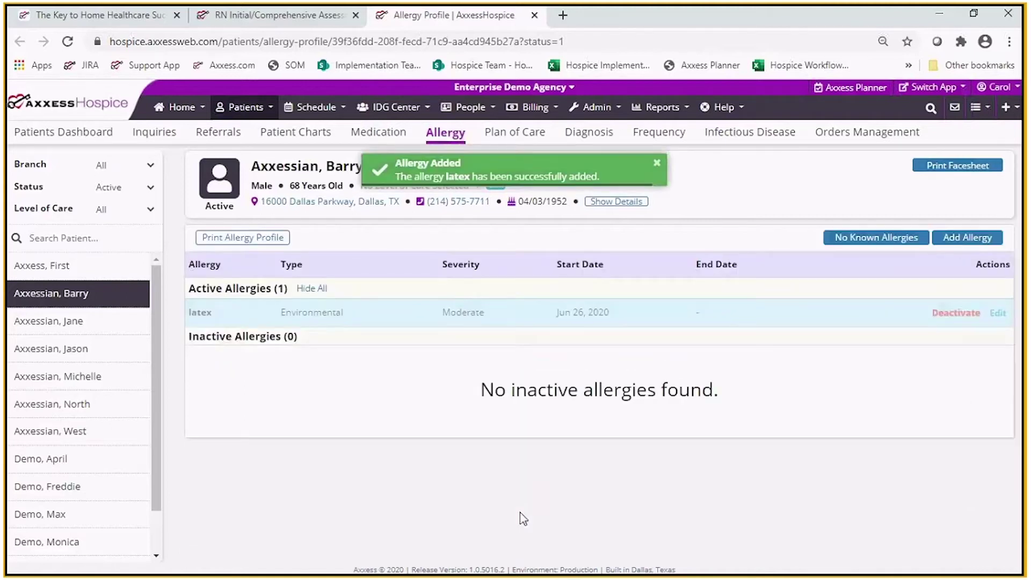
left_click(656, 167)
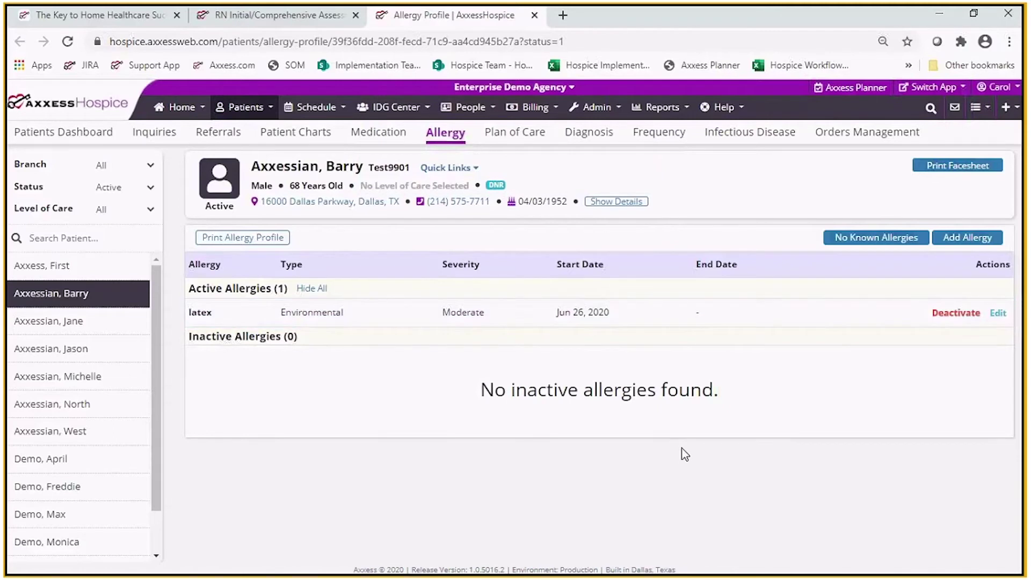
- Open the deactivation form of the latex allergy and cancel it
left_click(951, 315)
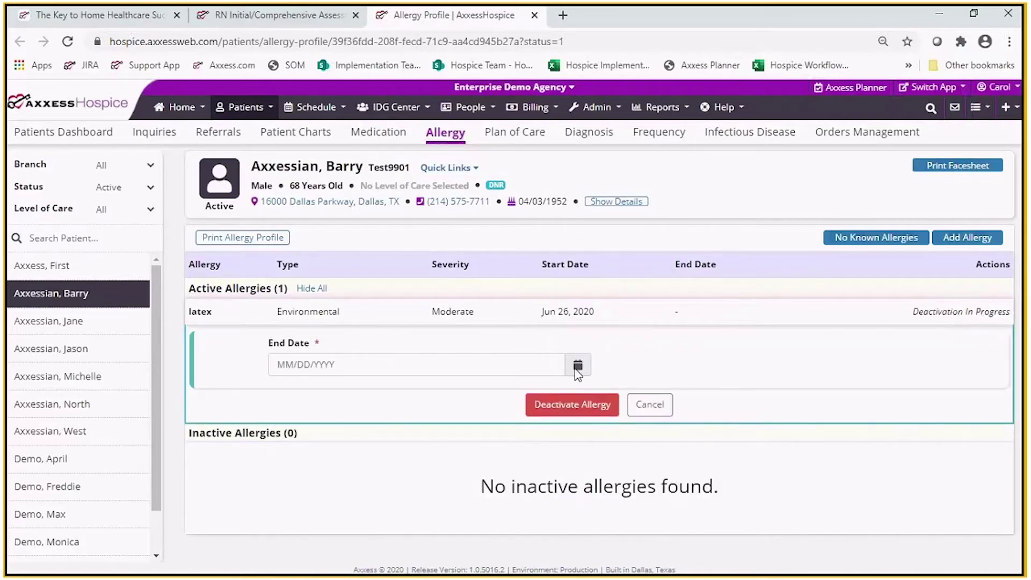
left_click(657, 405)
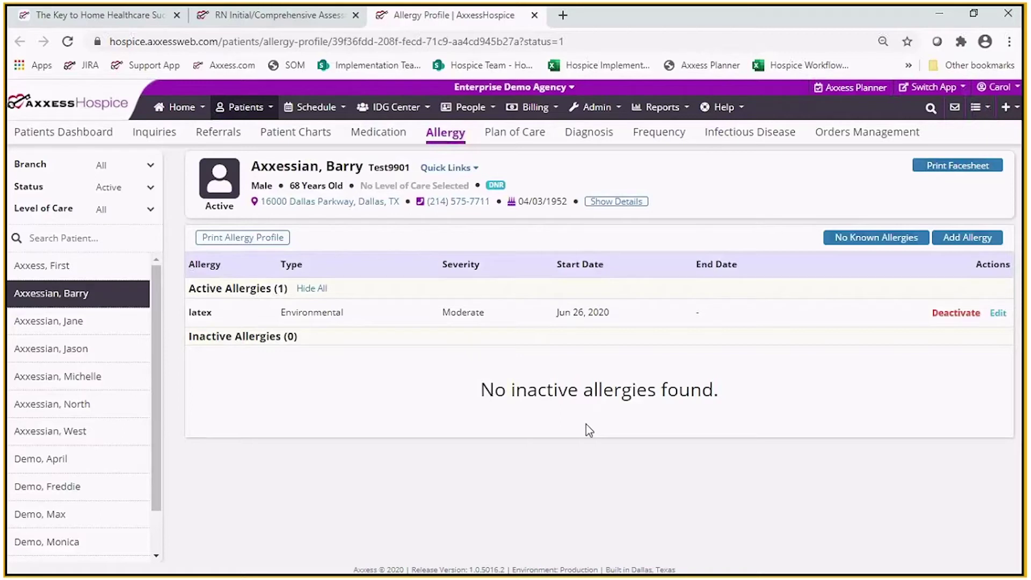
- Close the allergy profile and mark Medications Reviewed with Patient/Caregiver in the Medication Assessment
left_click(534, 16)
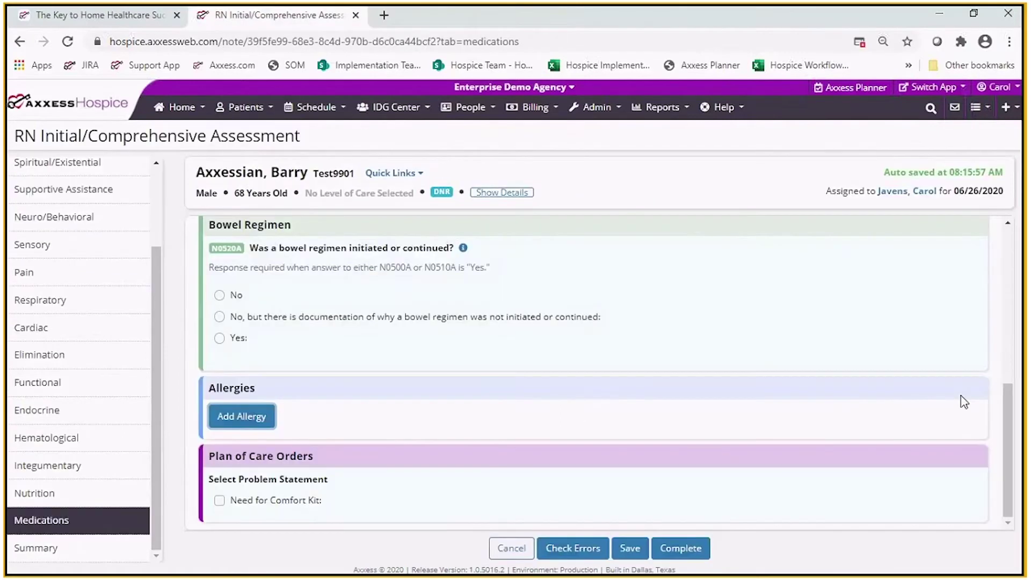
left_click_drag(1007, 466, 999, 313)
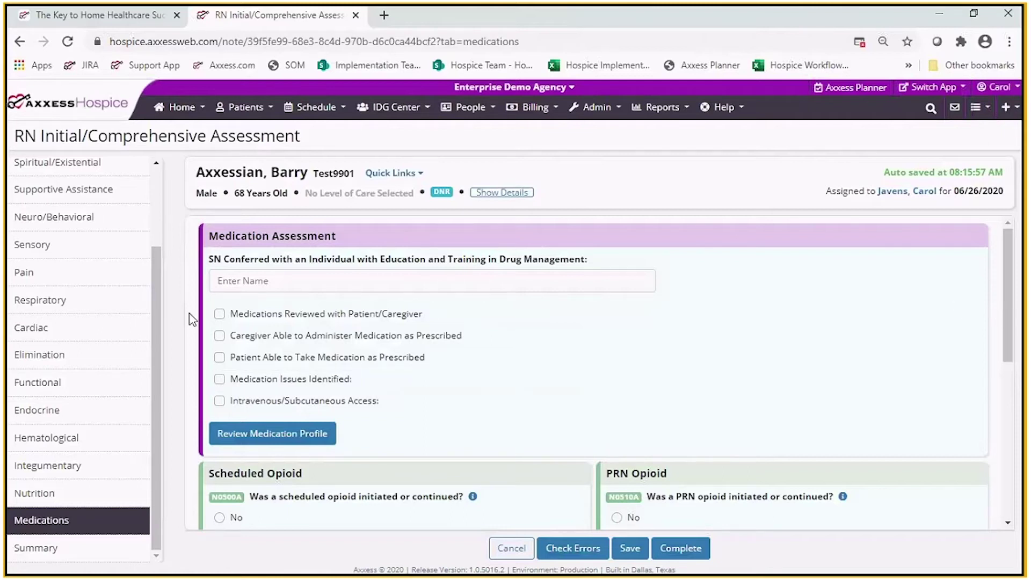
left_click(220, 314)
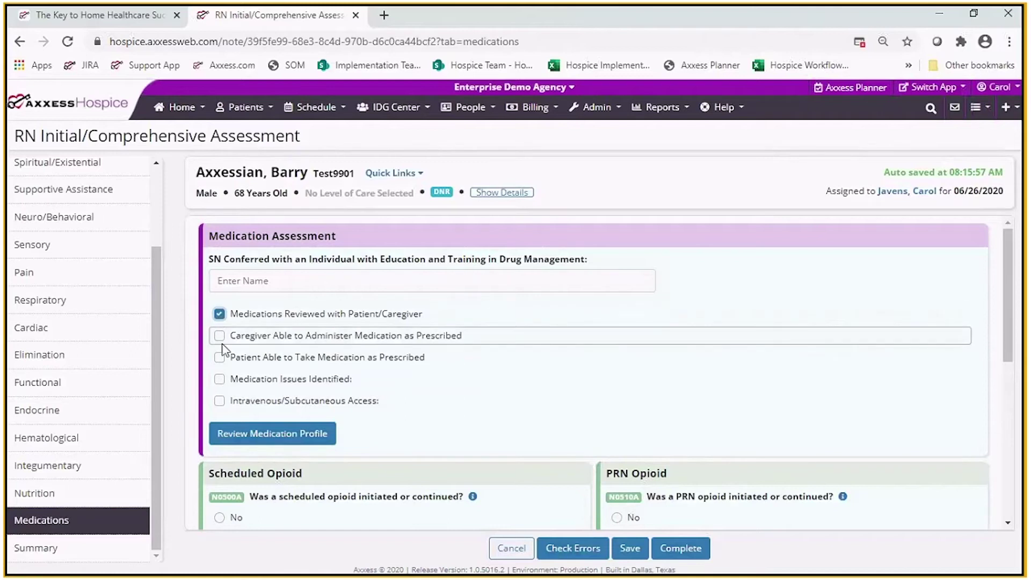
- Expand Medication Issues Identified to examine its issue options, and clear the selection again
left_click(220, 379)
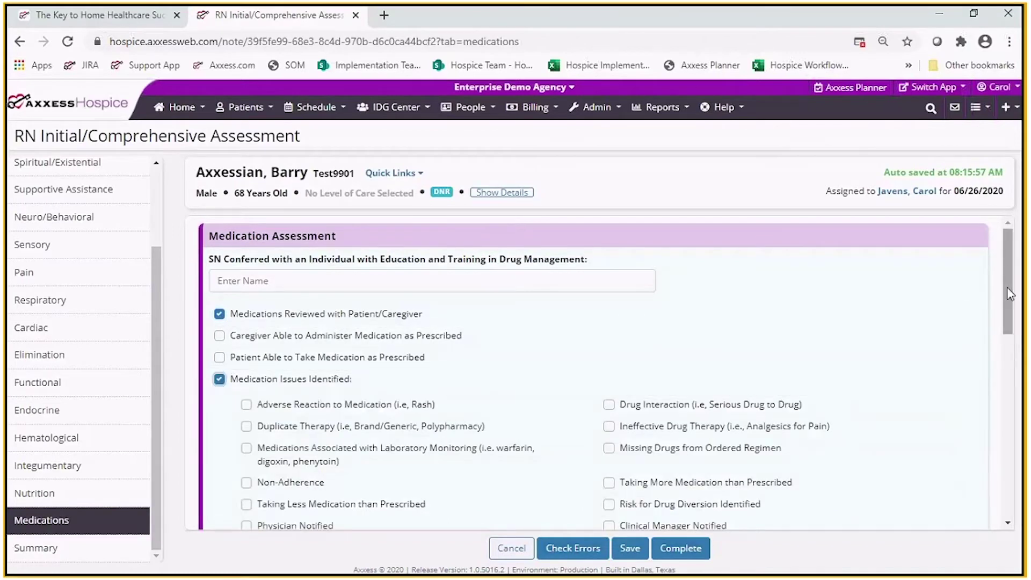
left_click_drag(1008, 298, 1006, 343)
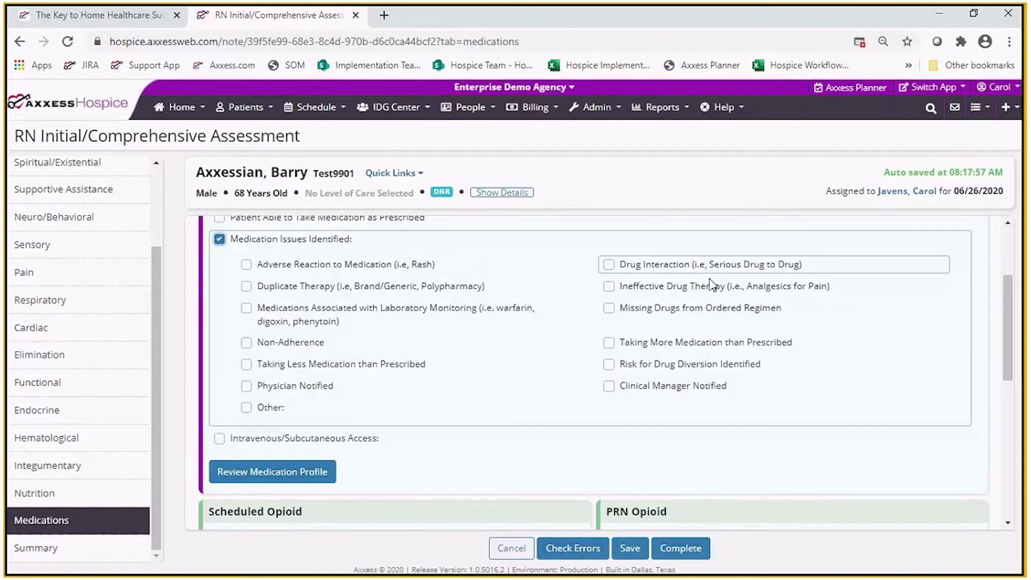
left_click_drag(1004, 363, 1000, 346)
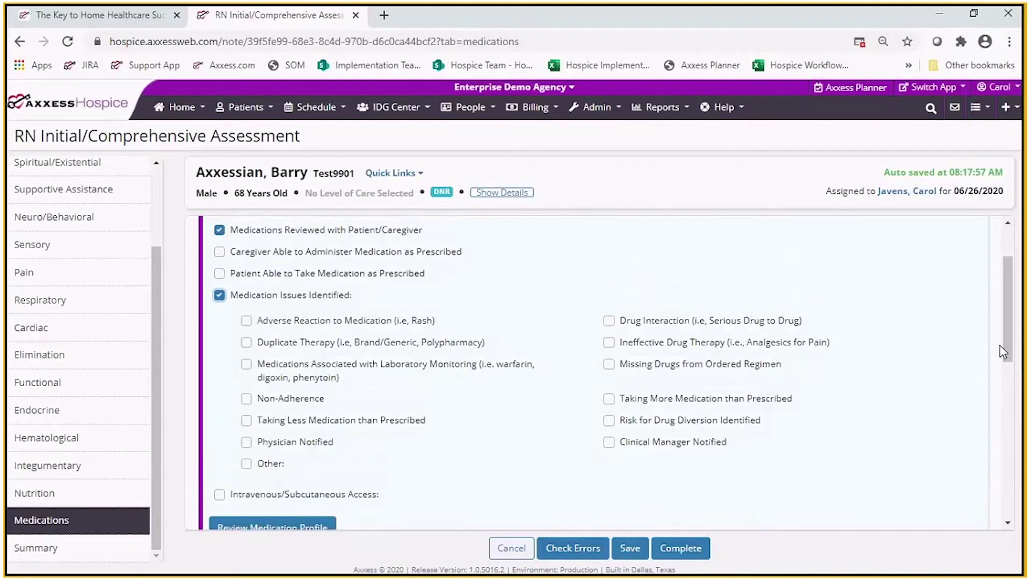
left_click(221, 296)
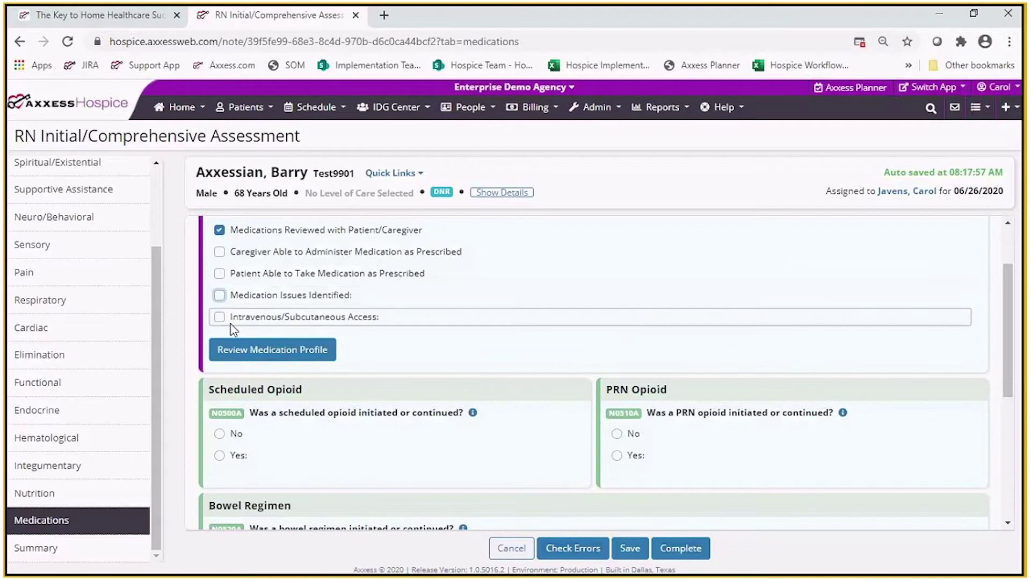
- Expand Intravenous/Subcutaneous Access to examine its access type, IV site and dressing options, and clear it again
left_click(221, 320)
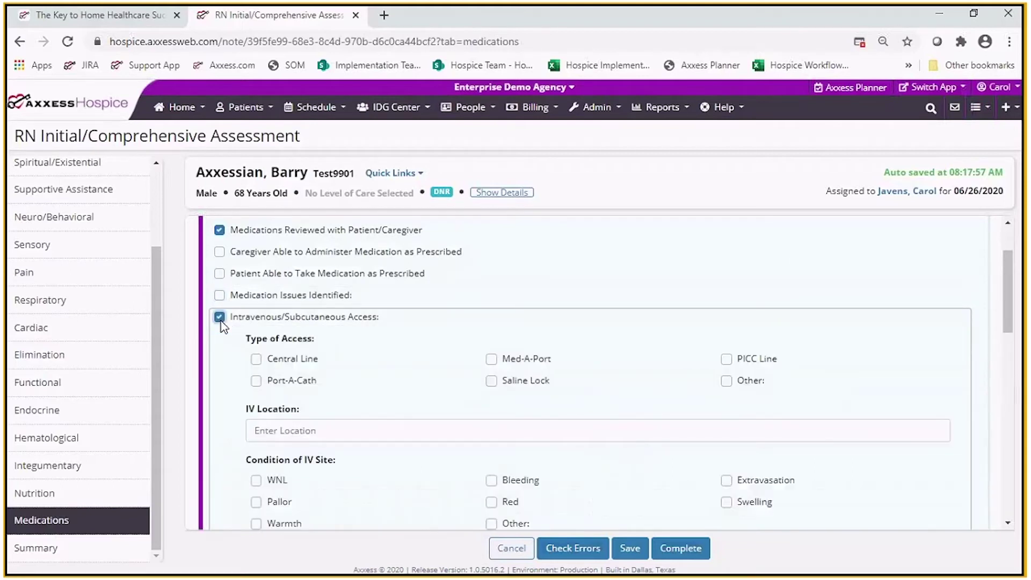
scroll(1007, 309, "down", 1)
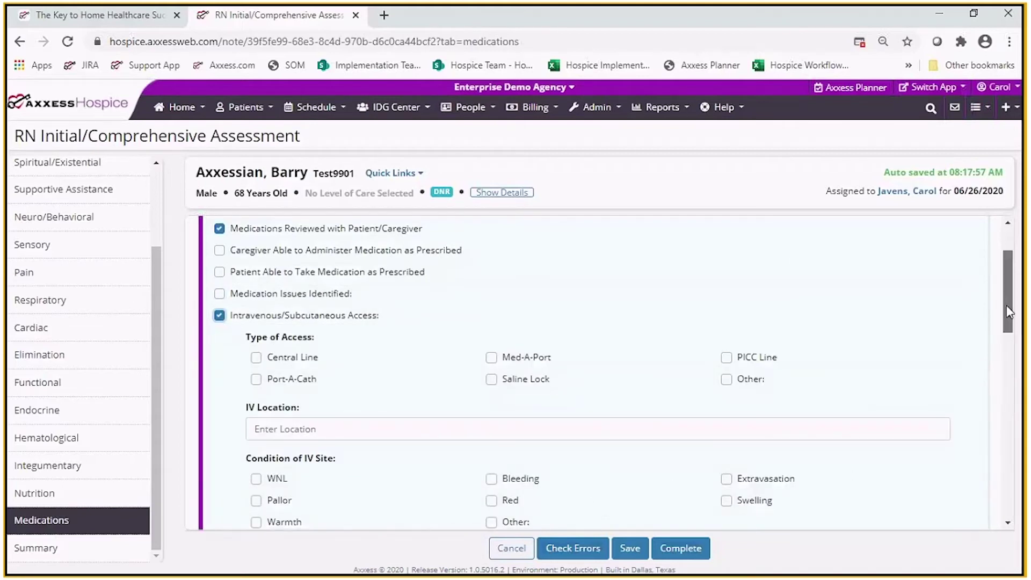
scroll(1008, 320, "down", 2)
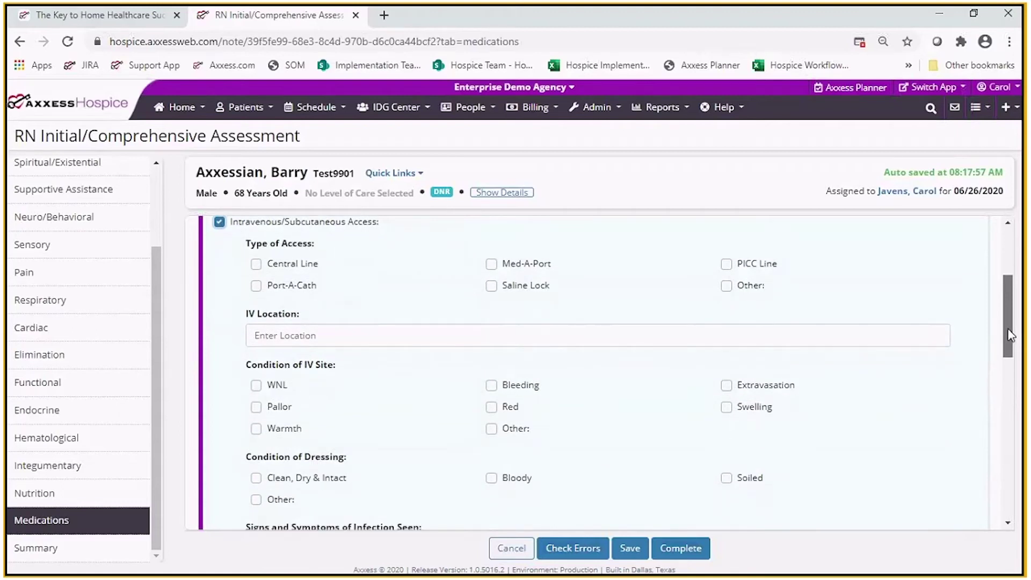
scroll(1009, 335, "up", 2)
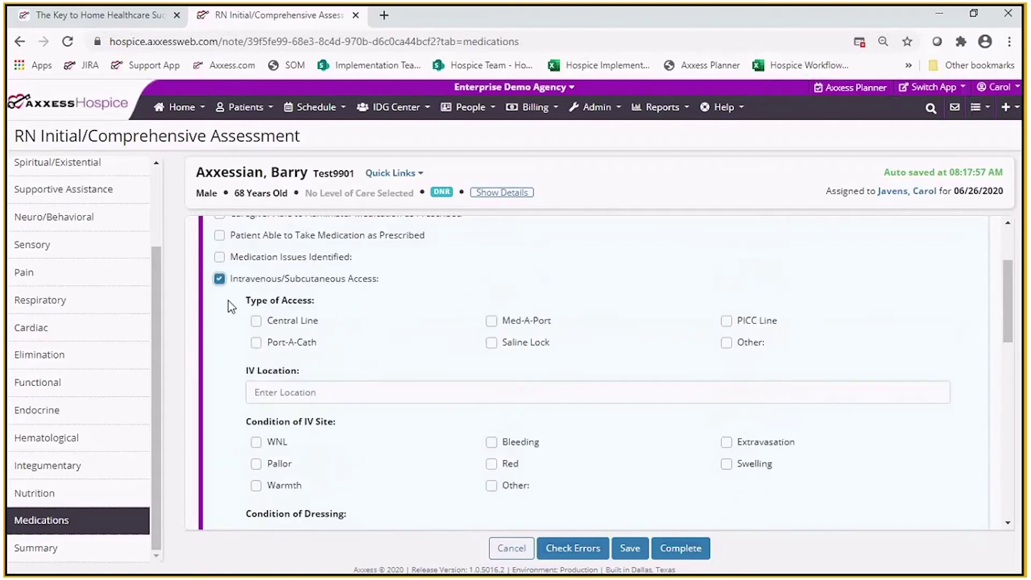
left_click(220, 279)
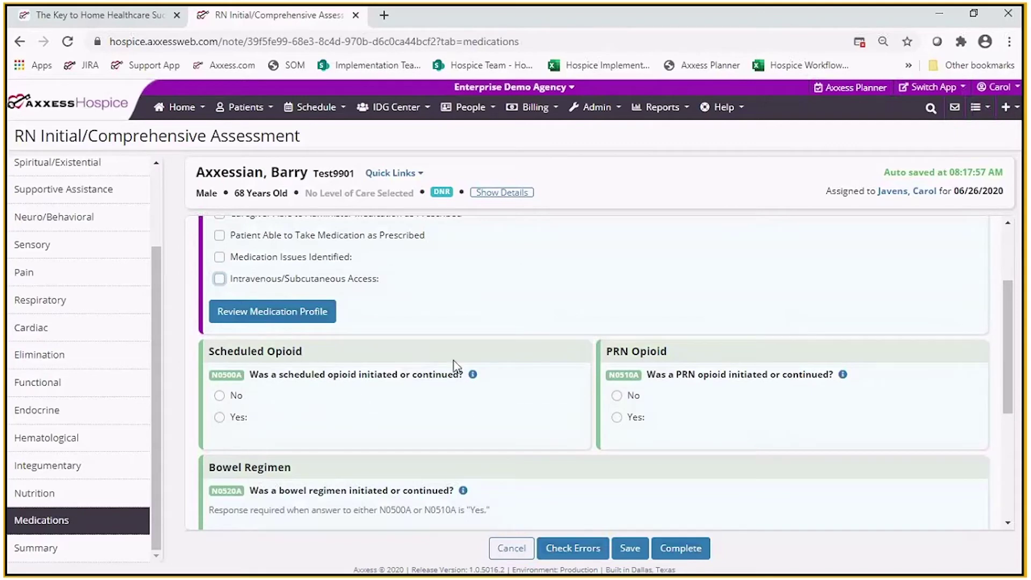
- Open the patient's medication profile for review and begin a new physician order for updating the medications
left_click(297, 318)
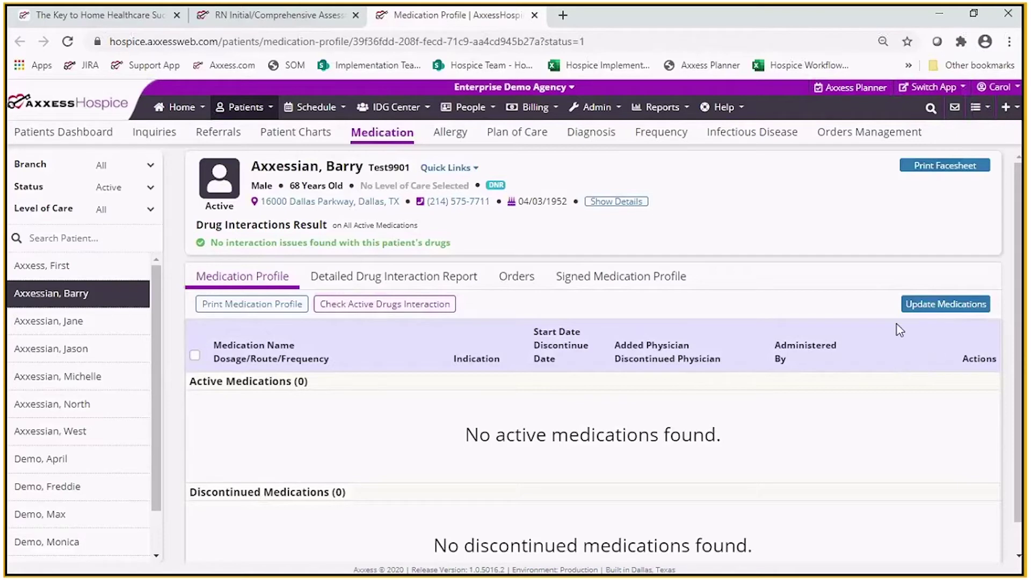
left_click(938, 307)
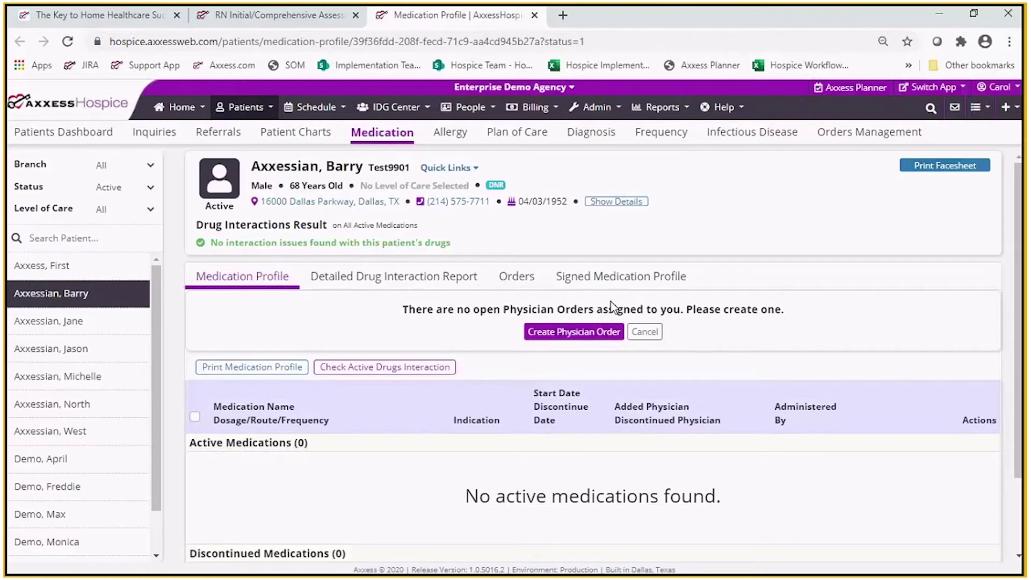
left_click(593, 336)
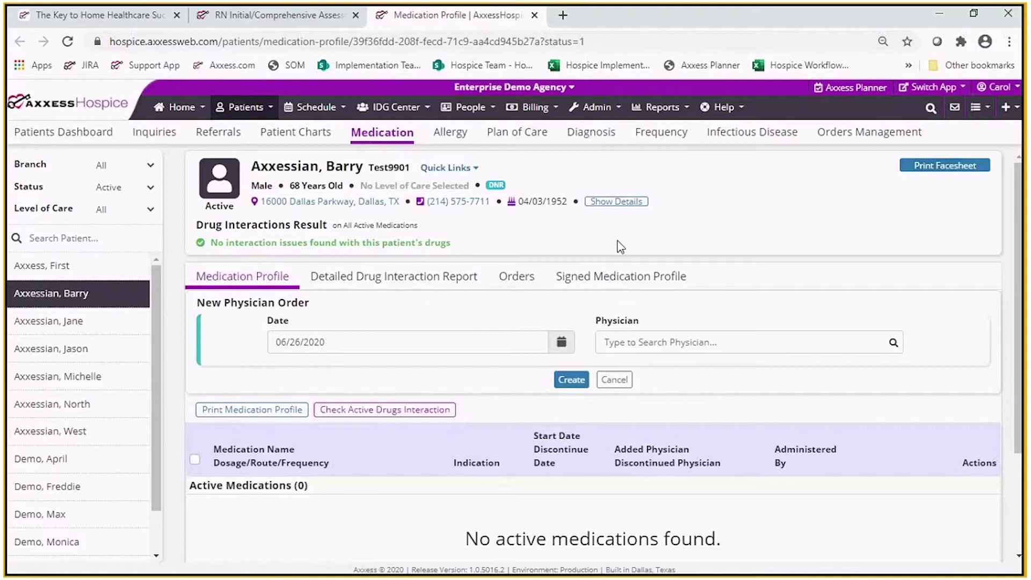
- Check the patient's details for the attending physician and hide them again
left_click(617, 201)
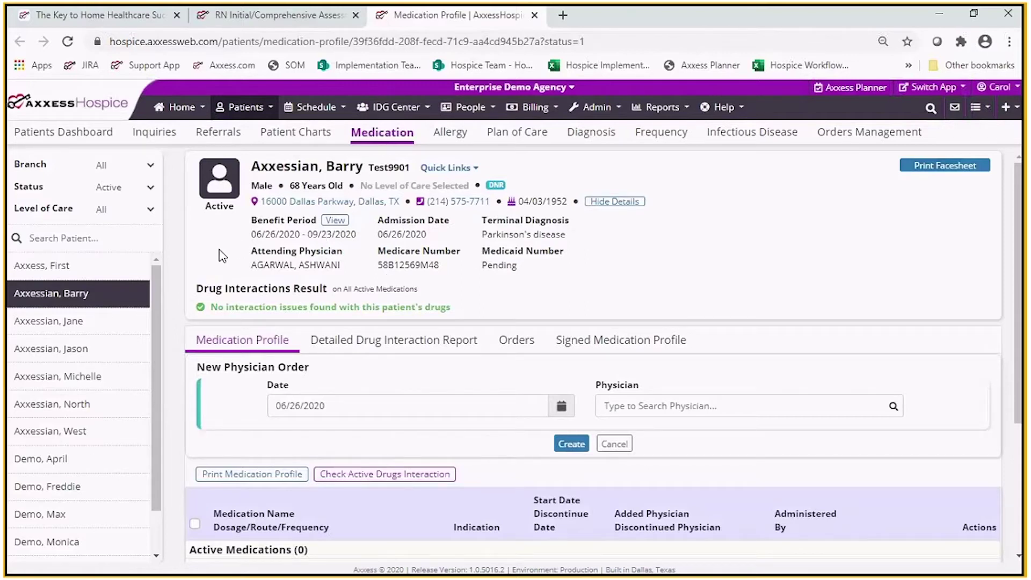
left_click(605, 204)
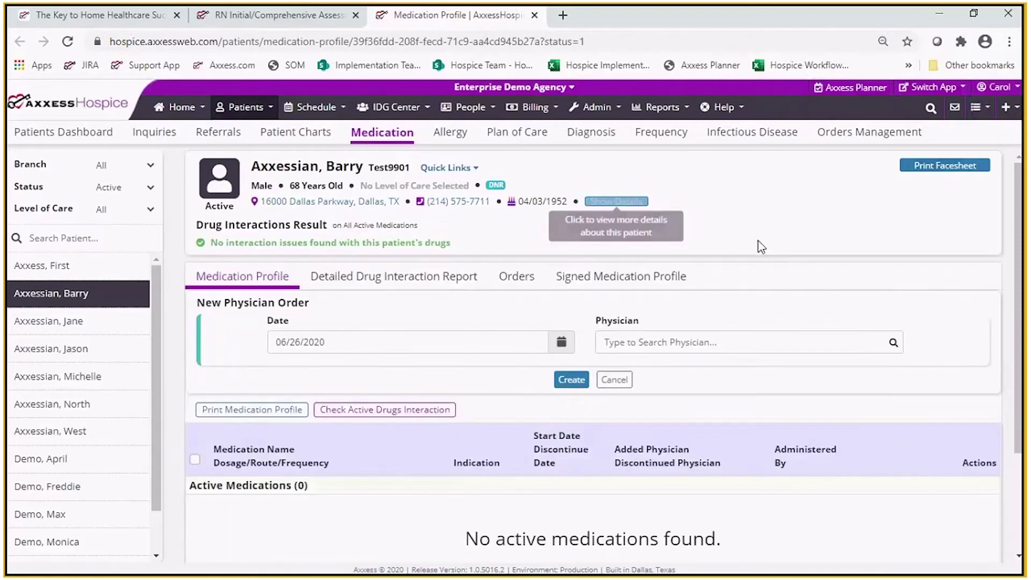
left_click(616, 204)
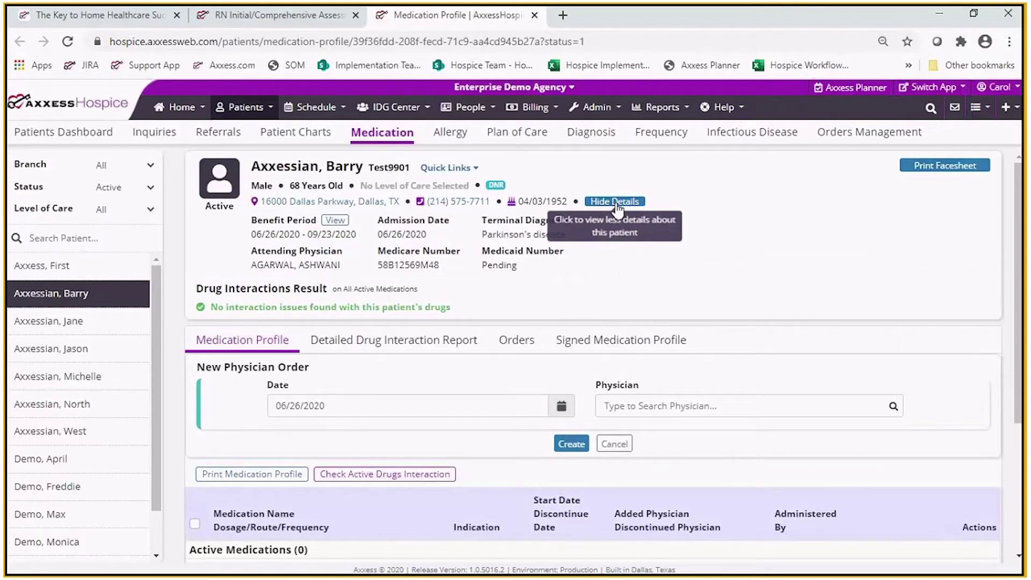
left_click(617, 204)
- Assign the patient's attending physician to the new physician order and create the order
left_click(642, 341)
type("agarwa")
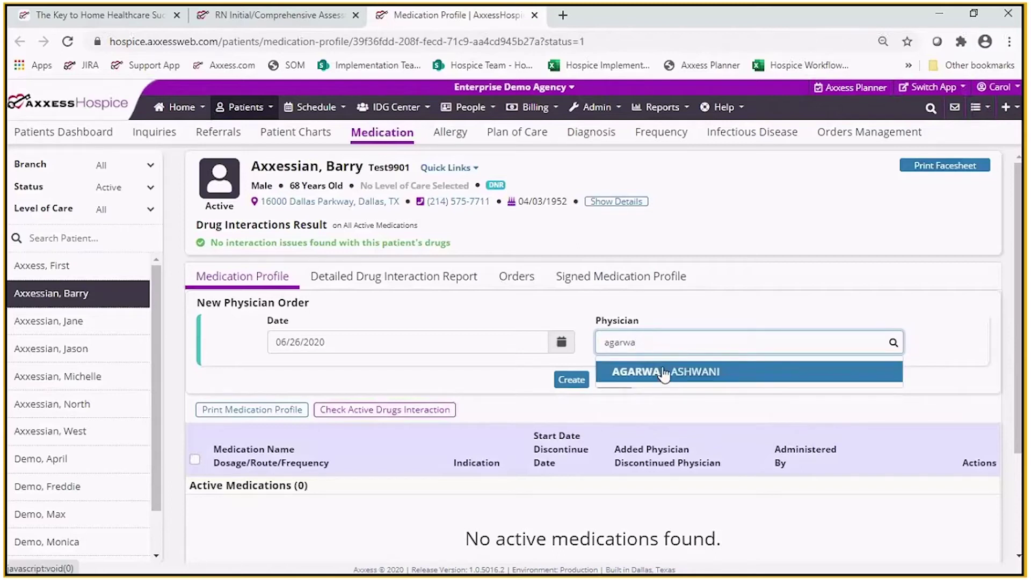
left_click(659, 371)
left_click(566, 382)
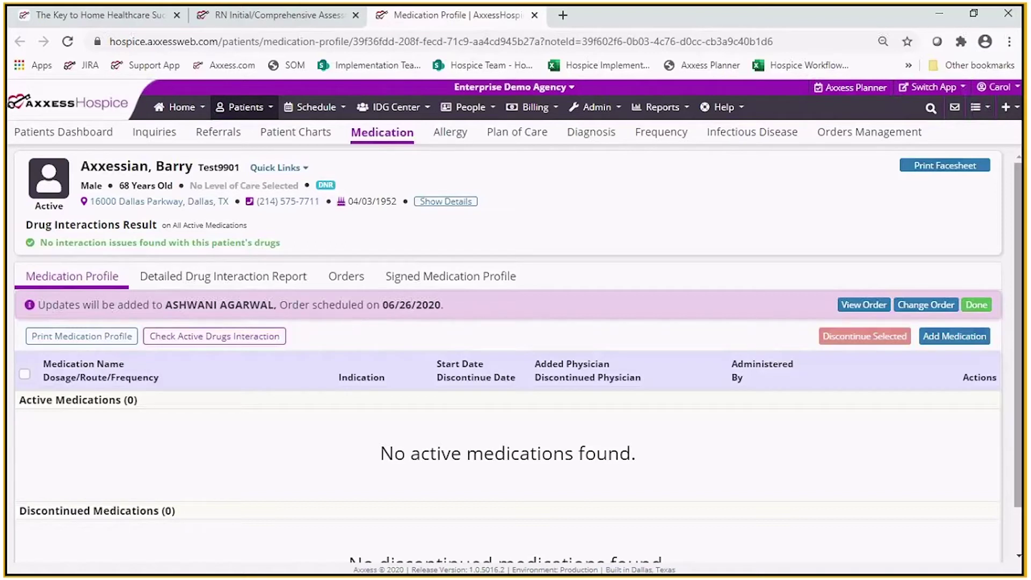
- Open the form for adding a medication and search the medication name for "acetaminophen 500"
scroll(1019, 355, "down", 1)
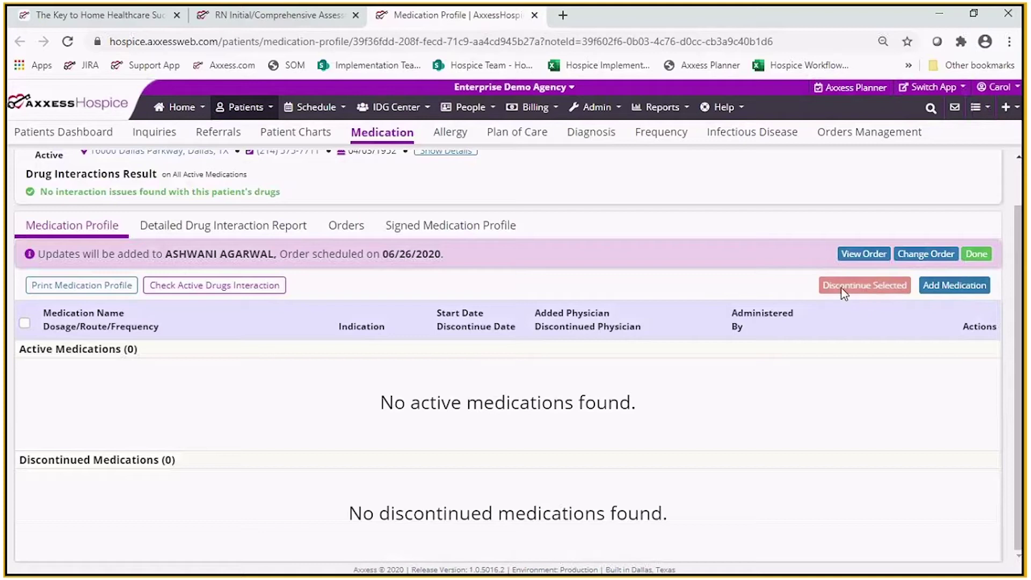
left_click(961, 285)
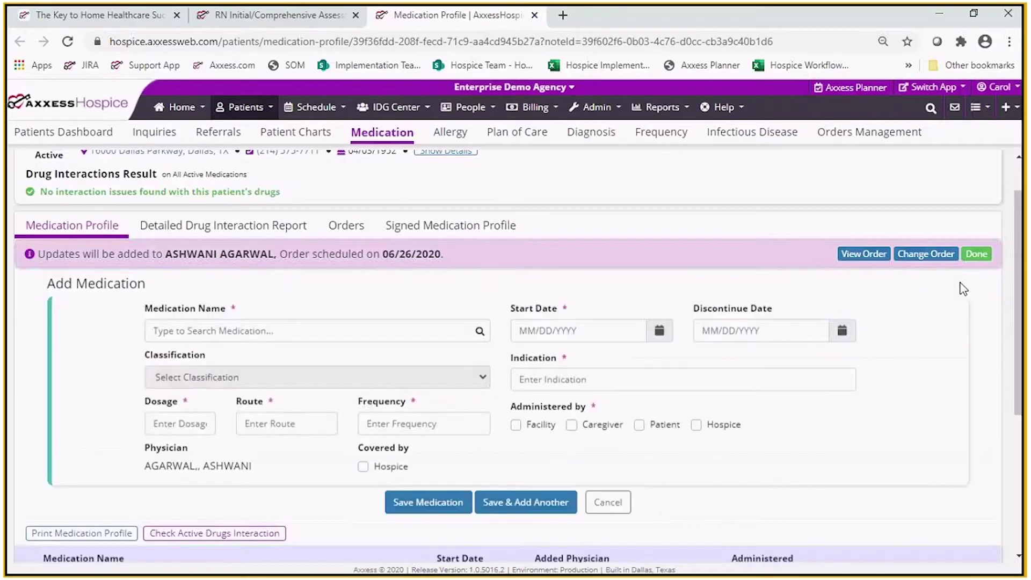
left_click(220, 332)
type("acetamiknophe")
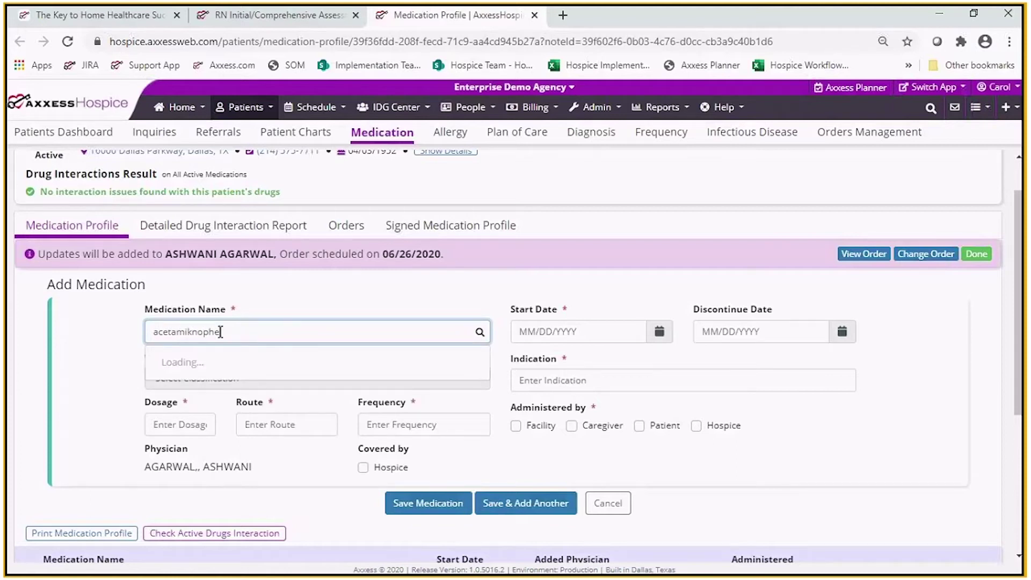
type("n 500")
key("Left")
key("Left")
key("Left")
key("Left")
key("Left")
key("Left")
key("Left")
key("Left")
key("Left")
key("Left")
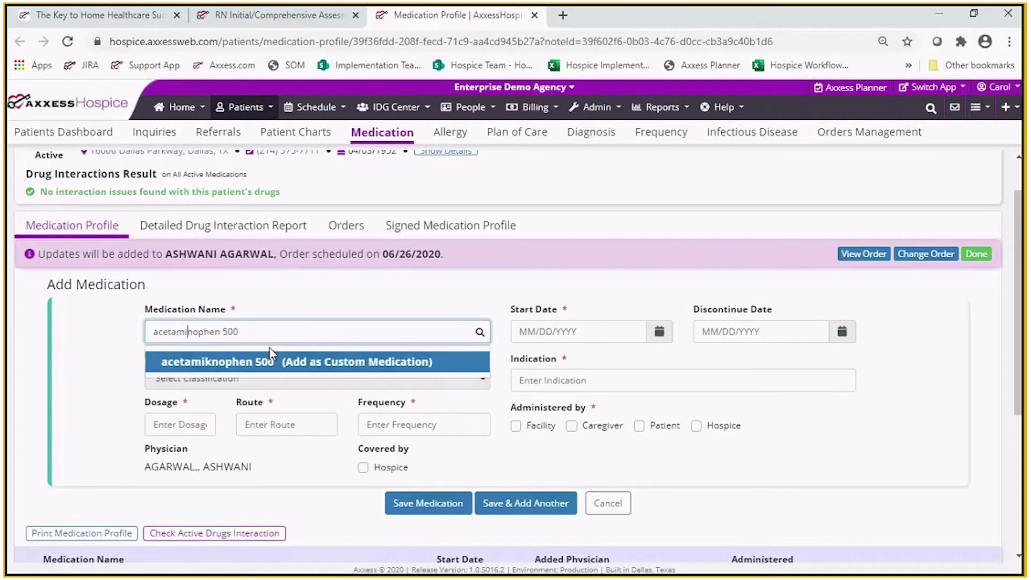
key("BackSpace")
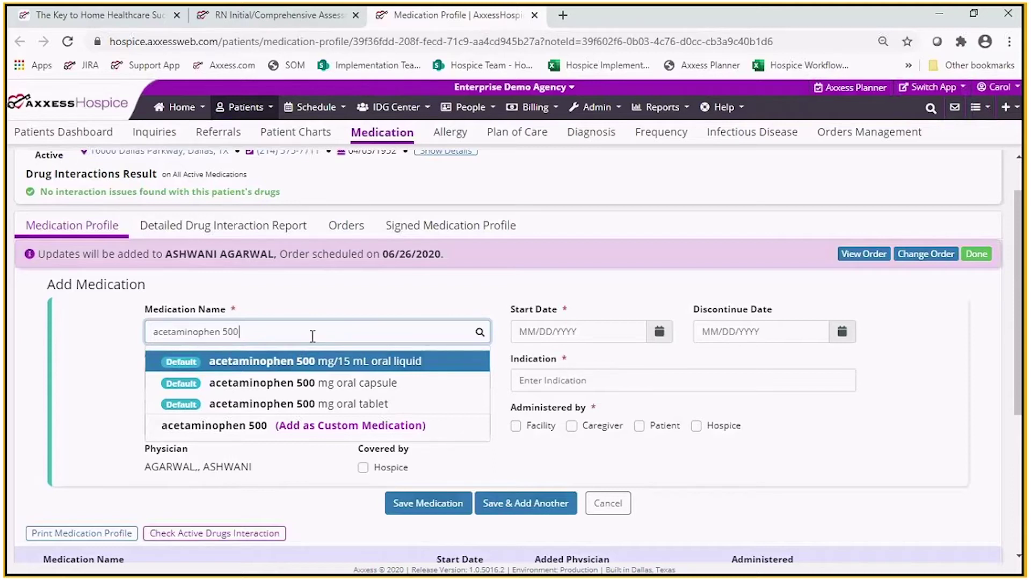
- Replace the medication name search with "hydrocodone" and look through the matching medications
key("ctrl+a")
key("BackSpace")
type("h")
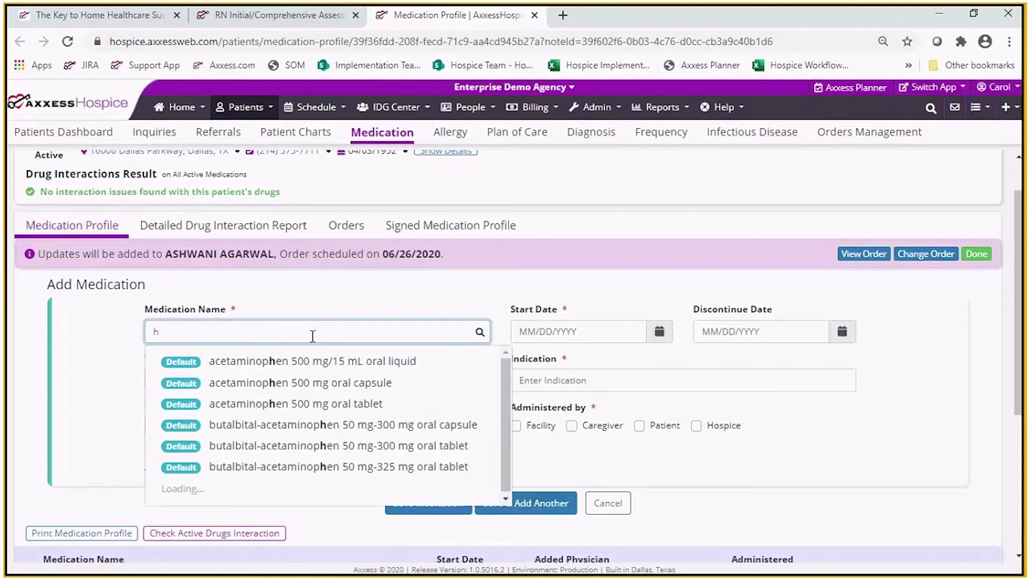
type("y")
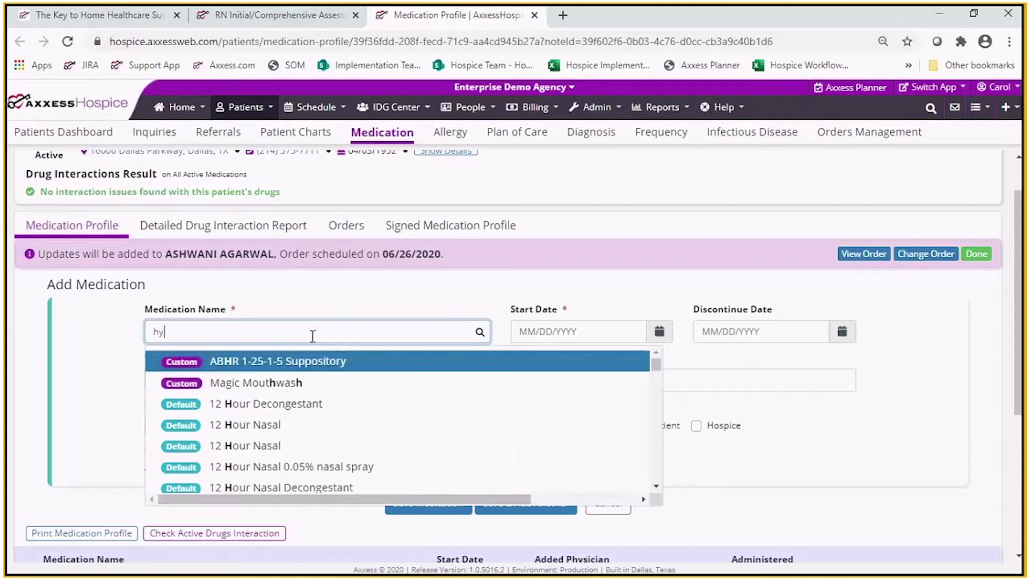
type("drocodne")
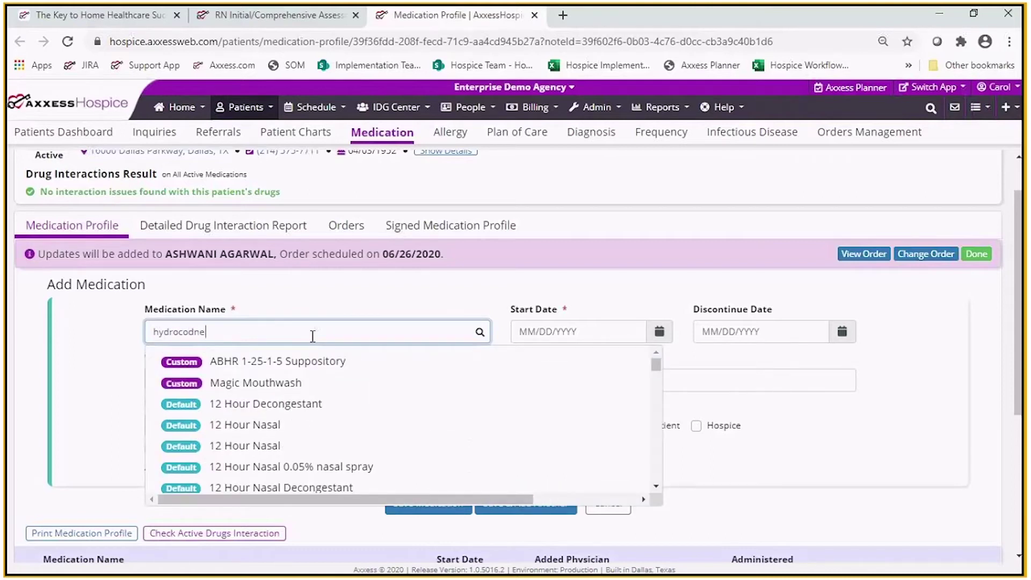
key("BackSpace")
key("BackSpace")
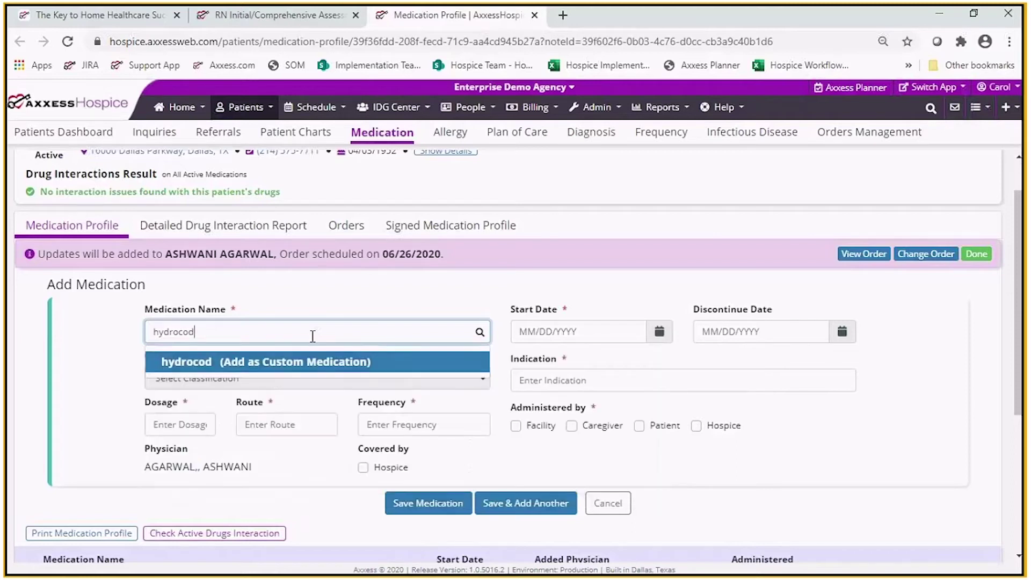
type("one")
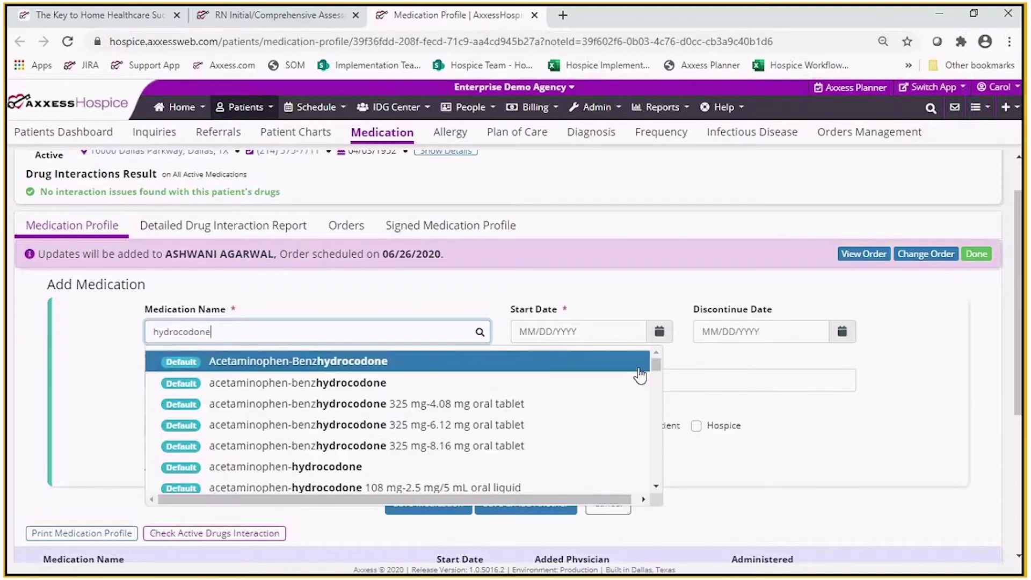
scroll(657, 368, "down", 1)
scroll(657, 371, "down", 2)
- Narrow the medication name search to "hydrocodone/acetaminophen"
type("/")
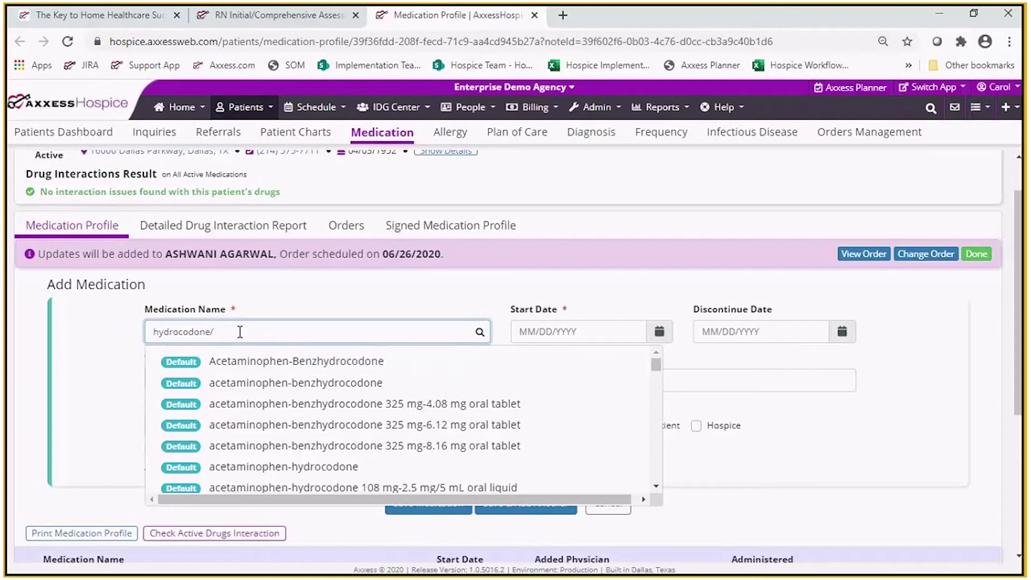
type("ceta")
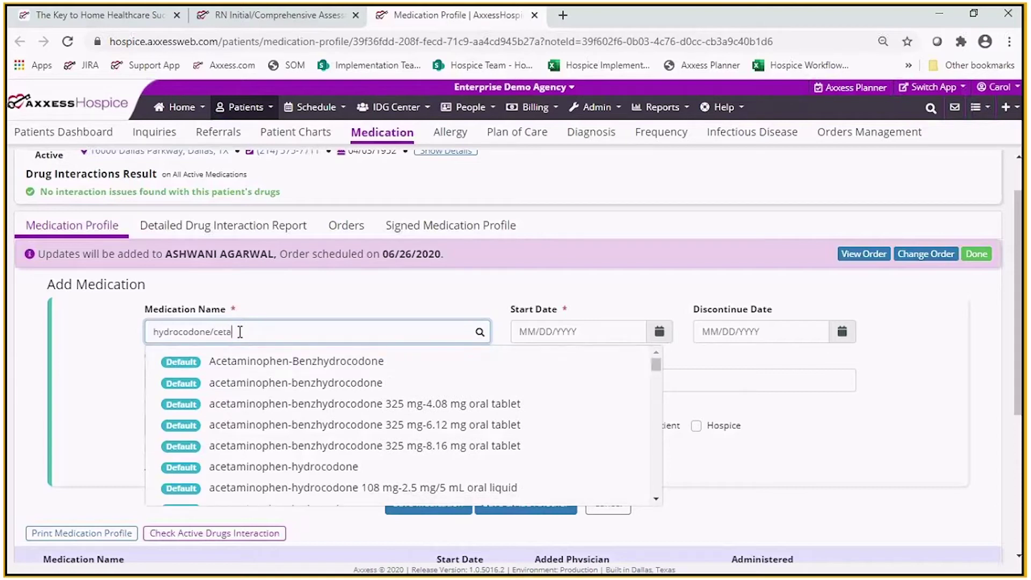
key("BackSpace")
key("BackSpace")
key("BackSpace")
key("BackSpace")
type("a")
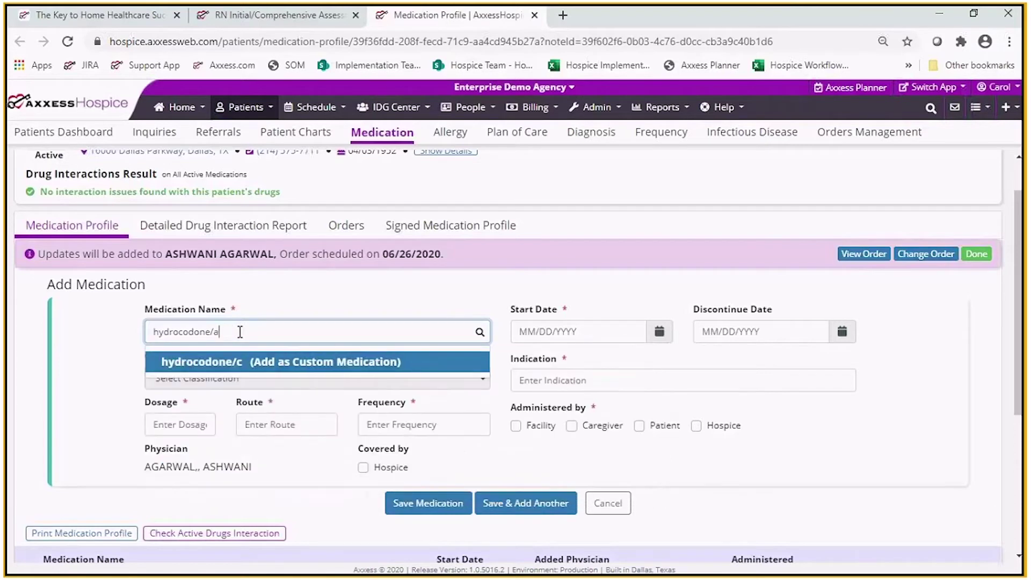
type("cetam")
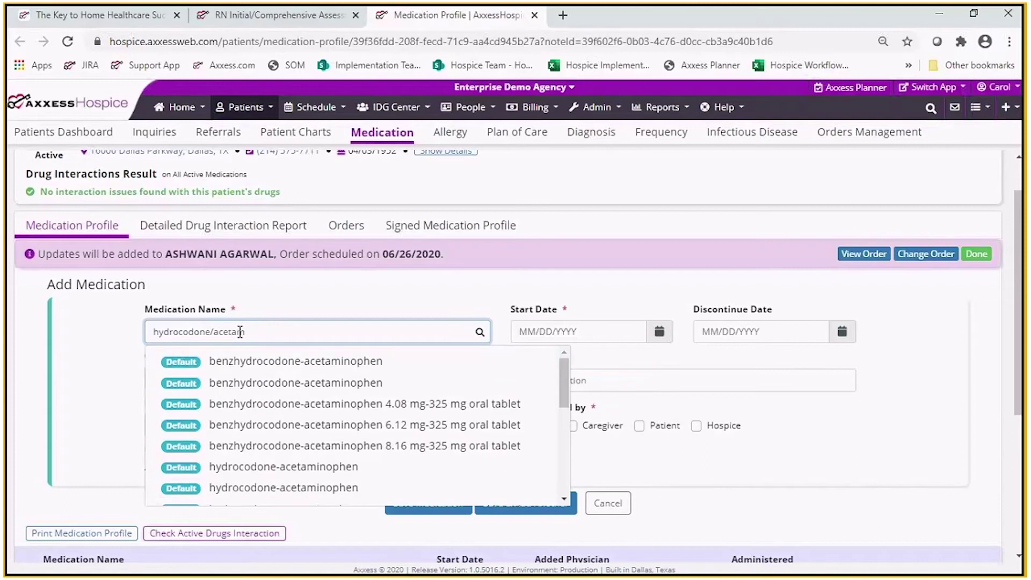
type("inop")
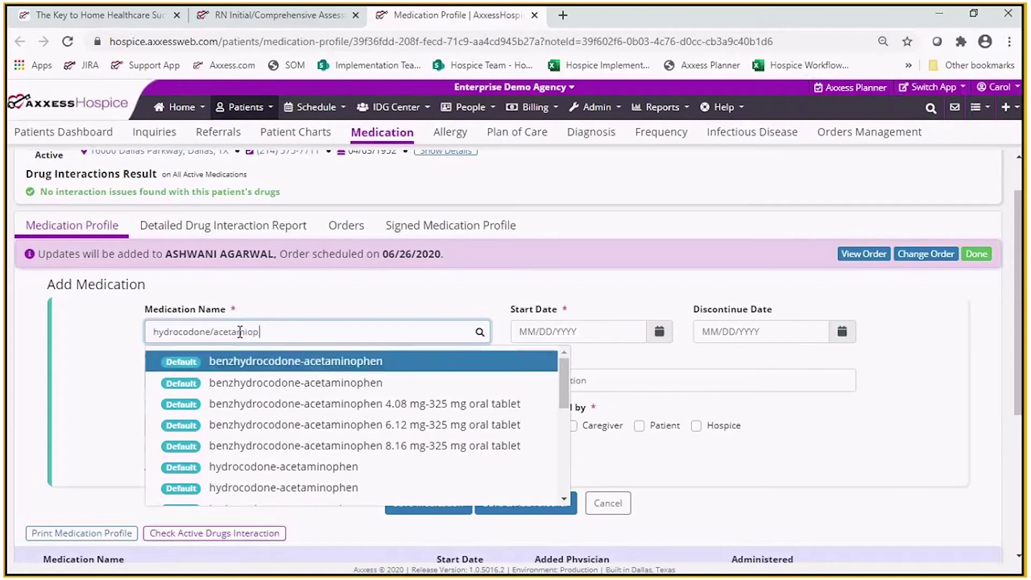
type("hen")
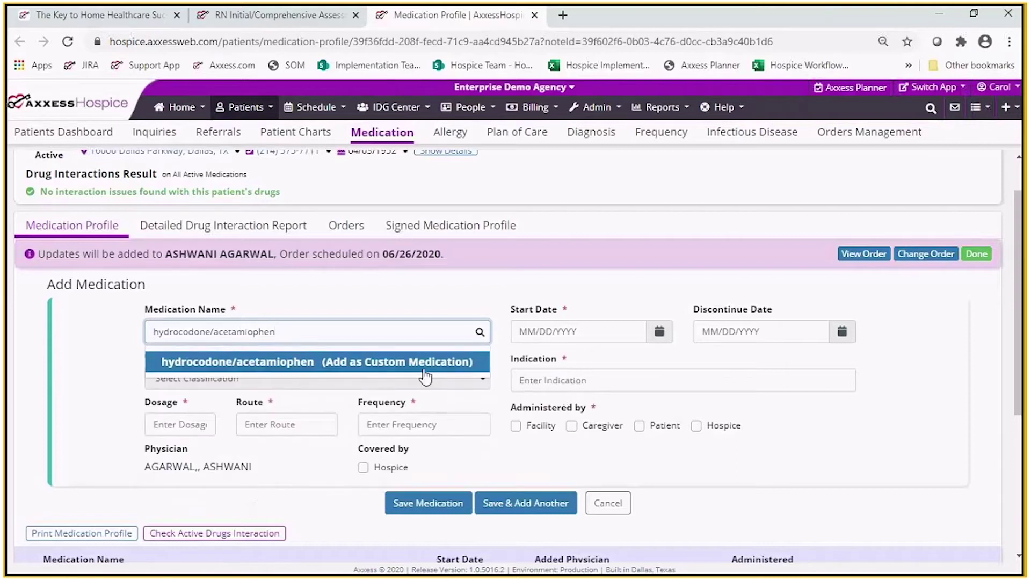
left_click(249, 331)
type("n")
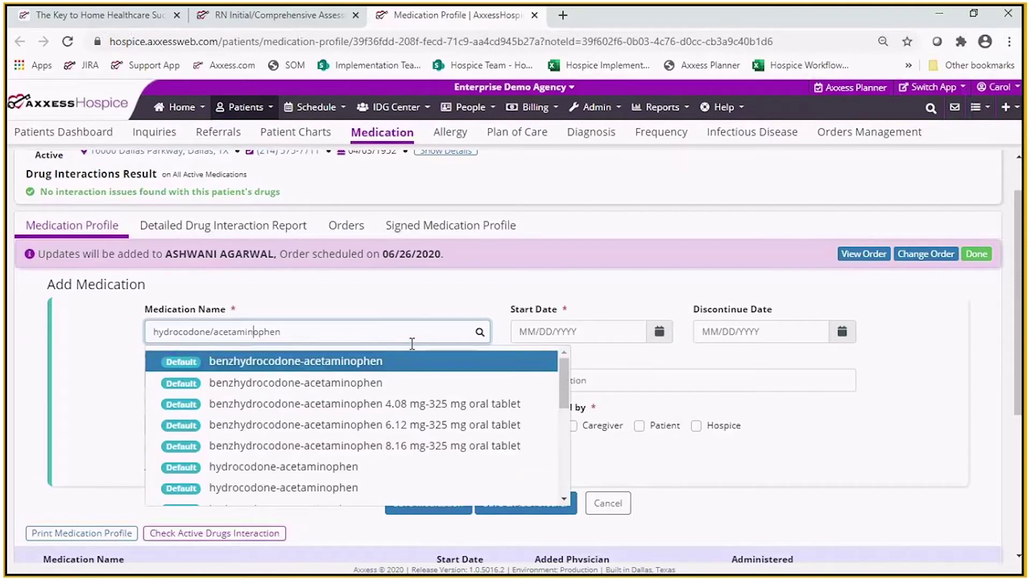
- Shorten the medication name search to "hydrocodone" and examine the listed acetaminophen-hydrocodone strengths and forms
left_click(303, 330)
left_click_drag(302, 330, 212, 332)
key("BackSpace")
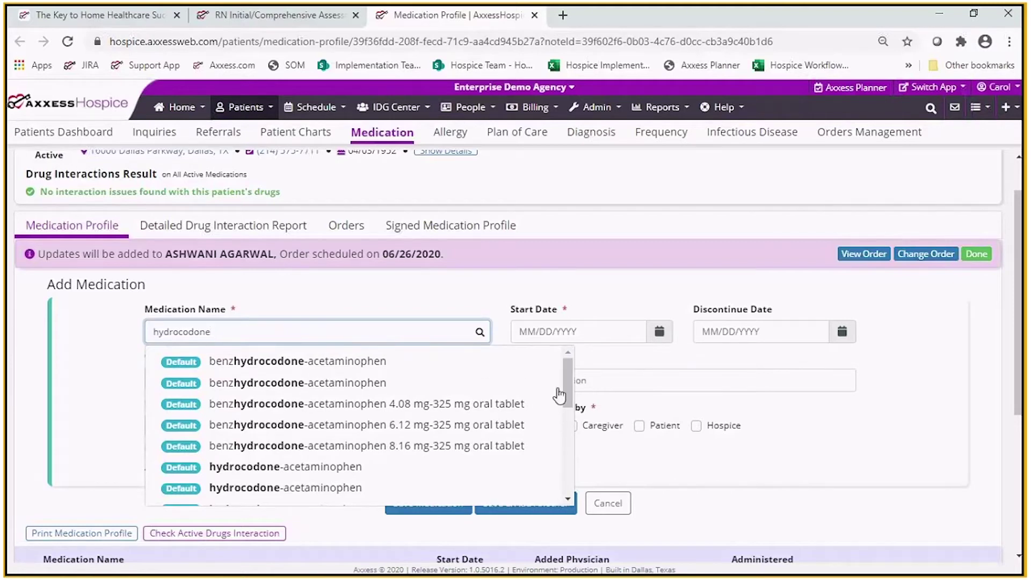
left_click_drag(656, 362, 655, 376)
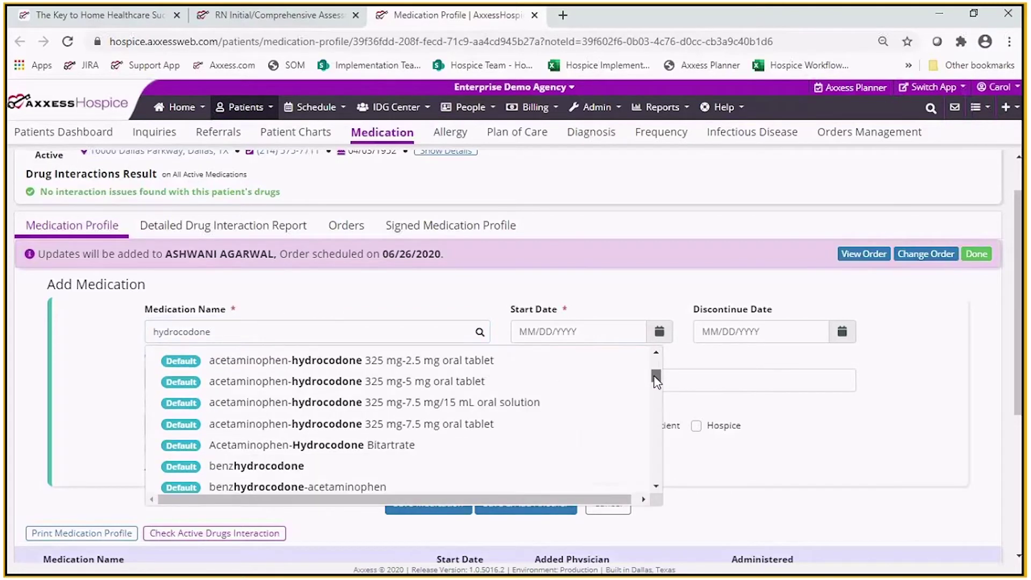
scroll(655, 376, "up", 2)
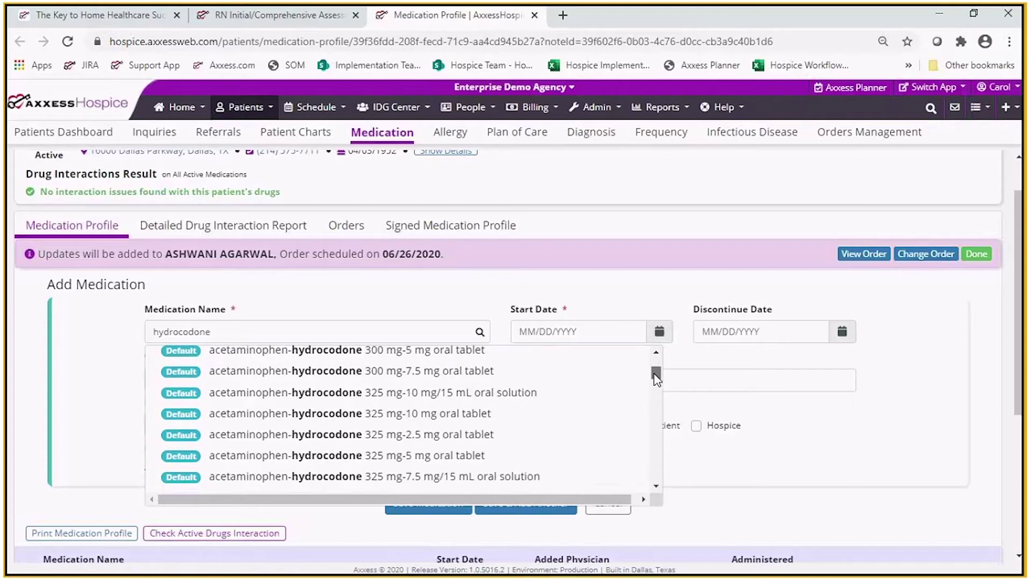
scroll(656, 379, "up", 2)
scroll(657, 379, "down", 1)
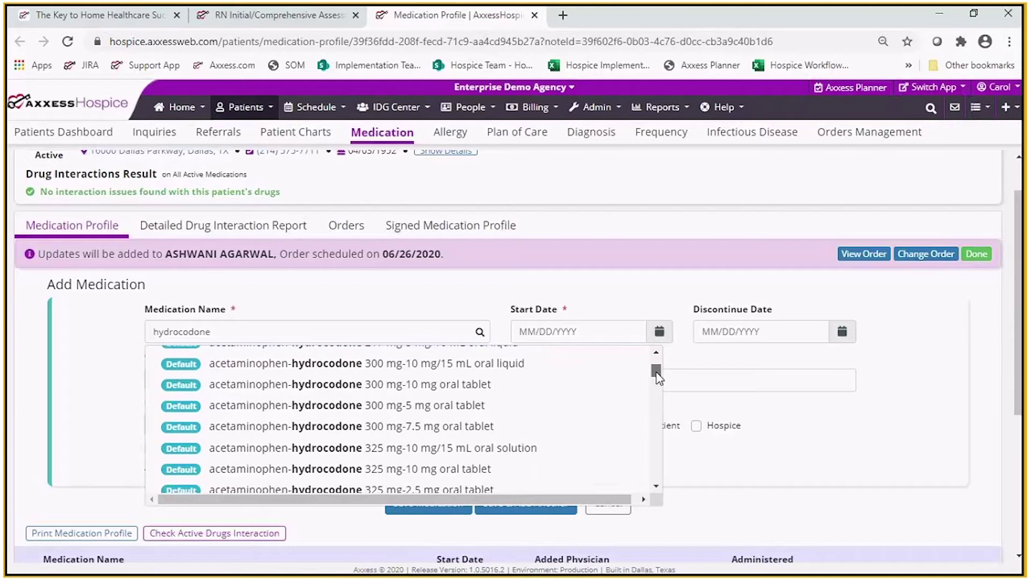
scroll(657, 379, "down", 1)
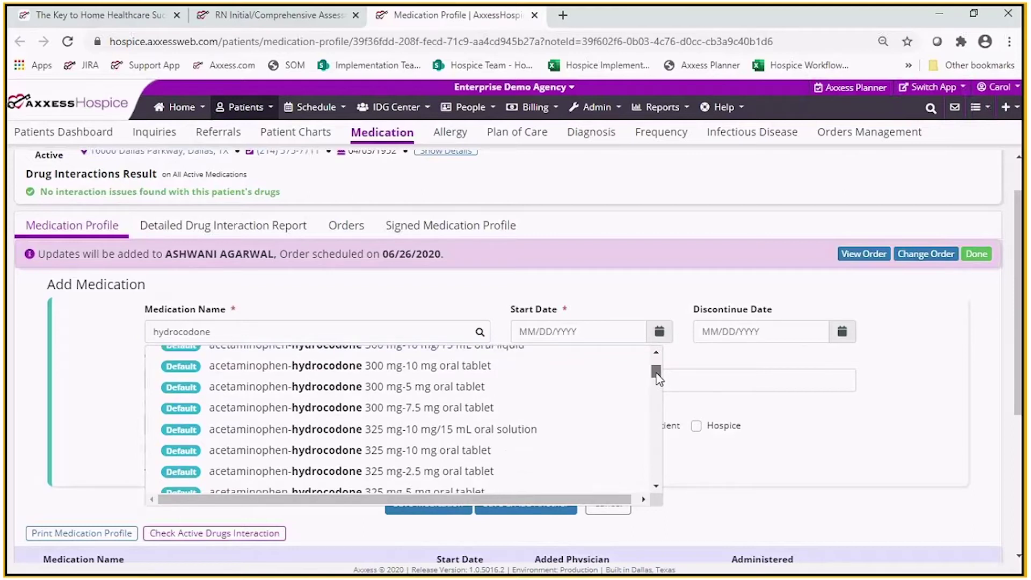
left_click_drag(656, 374, 657, 380)
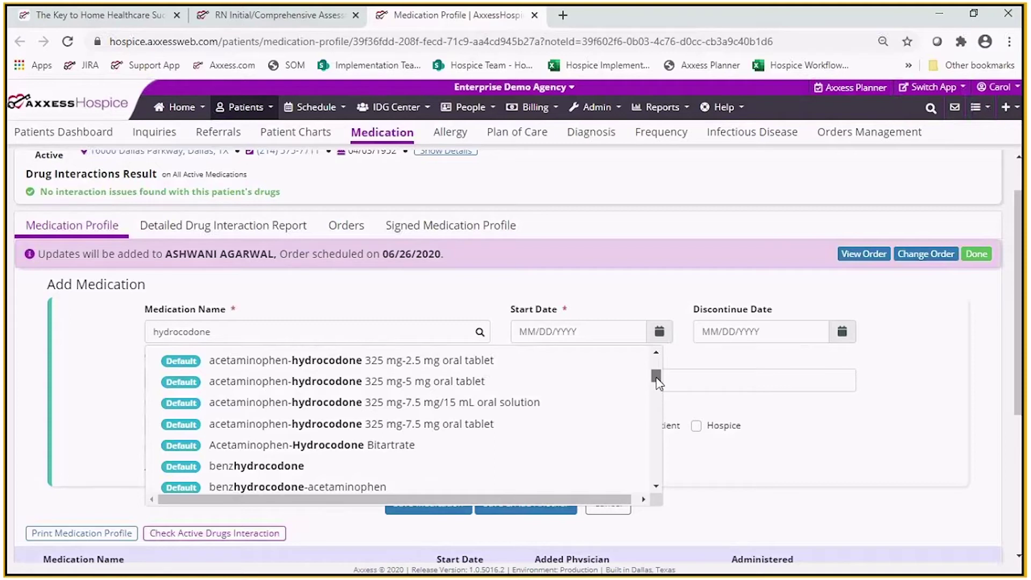
scroll(658, 382, "up", 1)
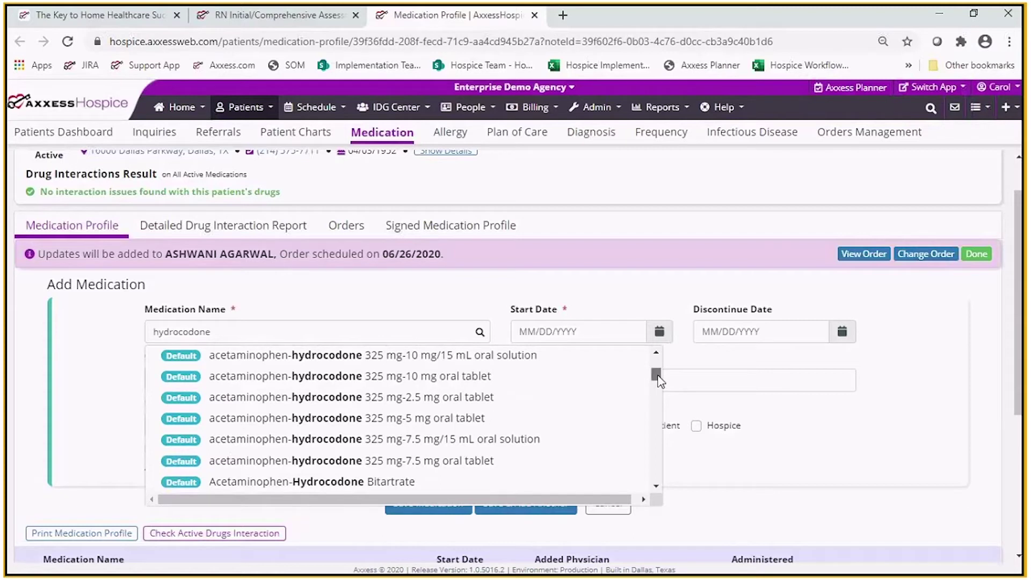
left_click_drag(658, 375, 656, 364)
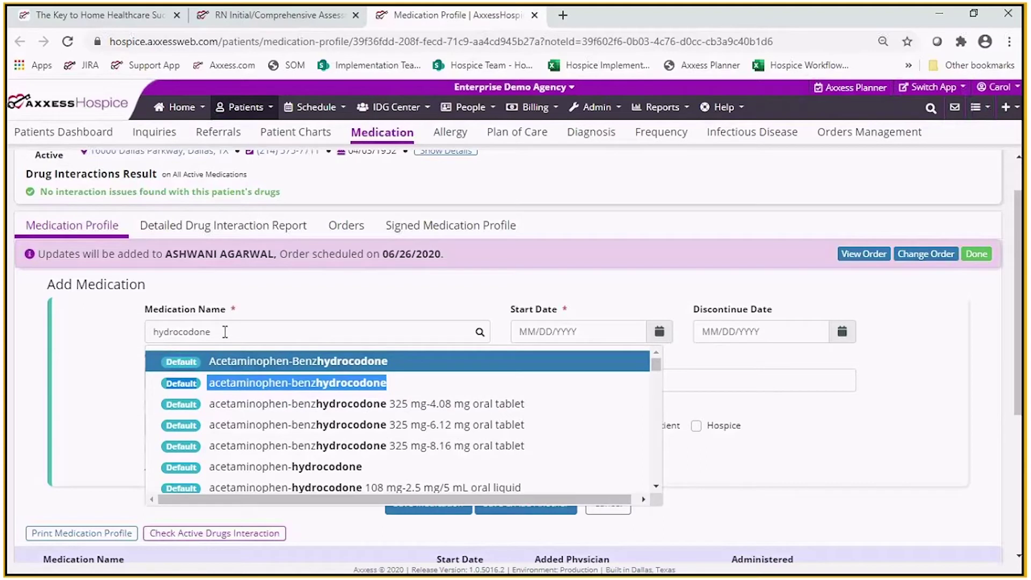
- Clear the hydrocodone search and choose acetaminophen 500 mg oral tablet as the medication, with a start date of 06/26/2020
left_click(67, 329)
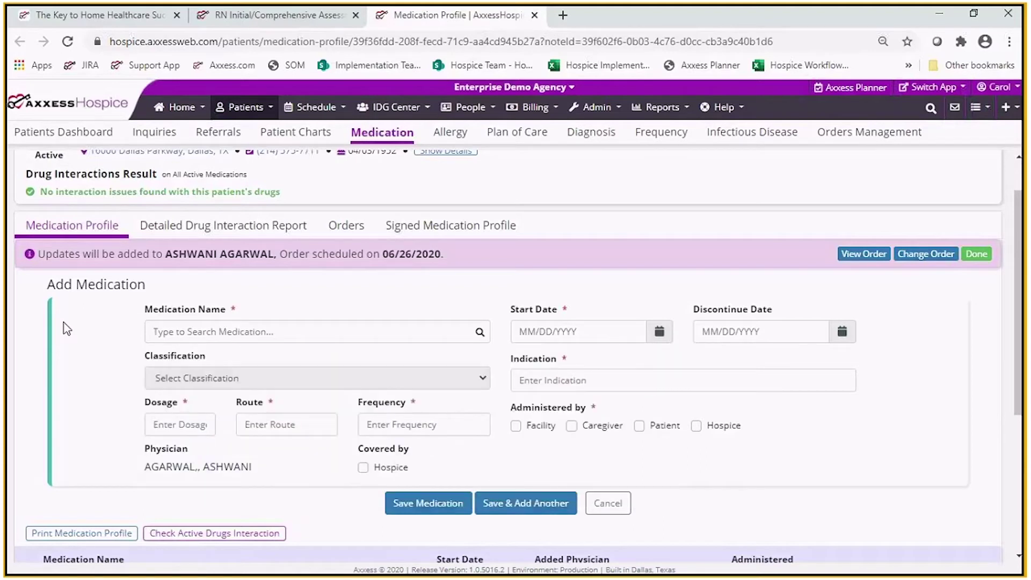
left_click(198, 331)
type("acet")
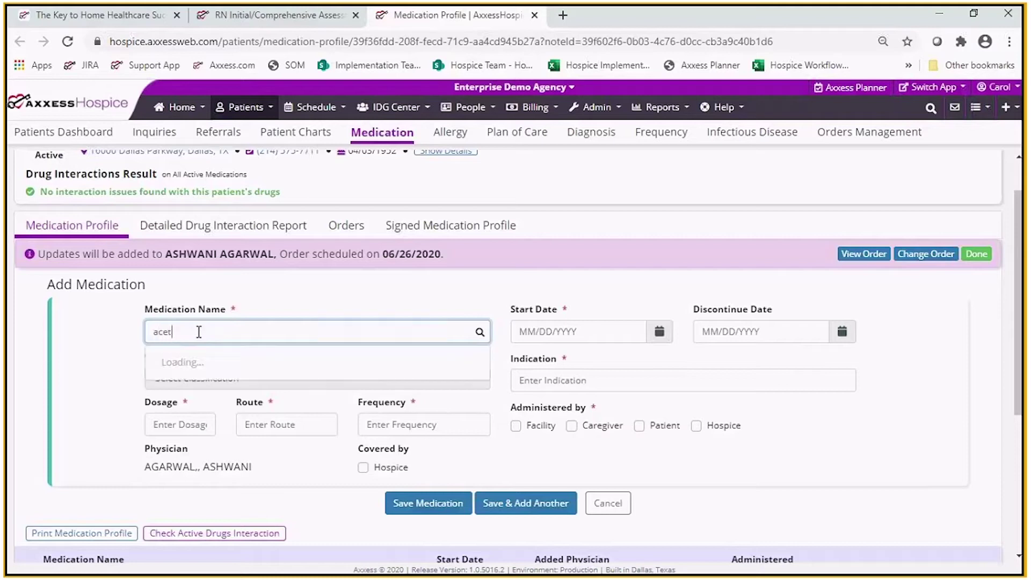
type("aminophen 50")
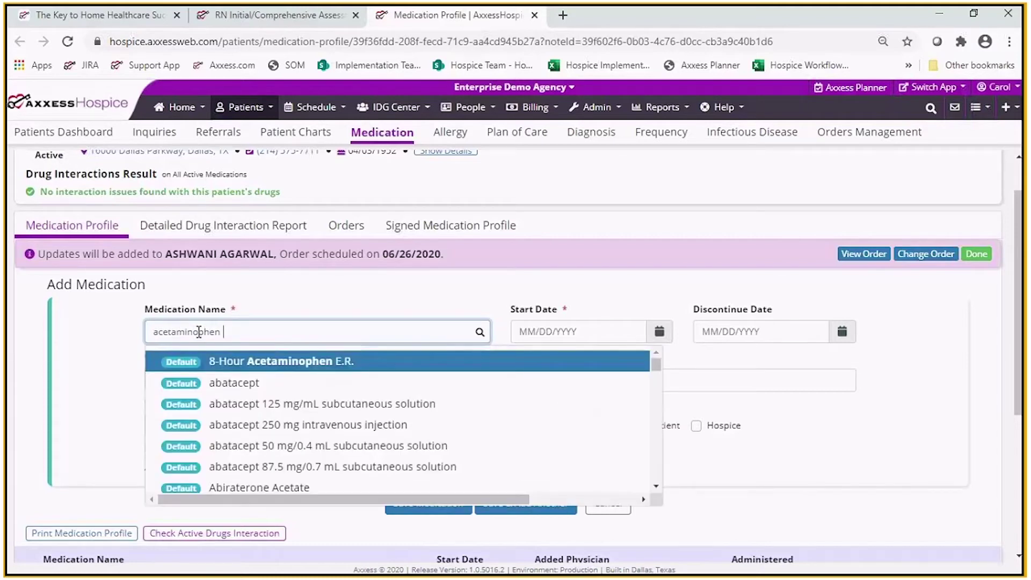
type("0")
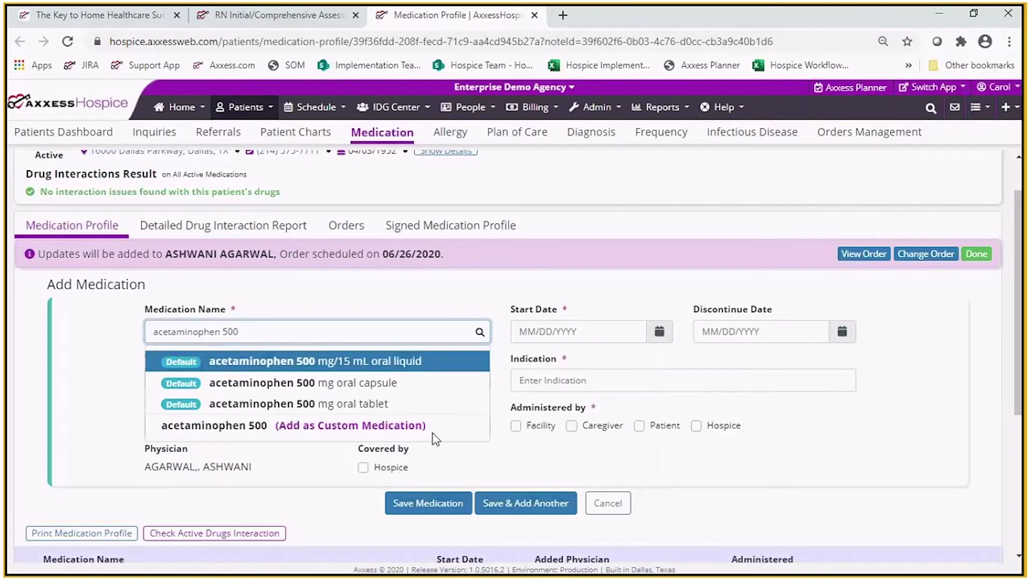
left_click(372, 405)
left_click(549, 328)
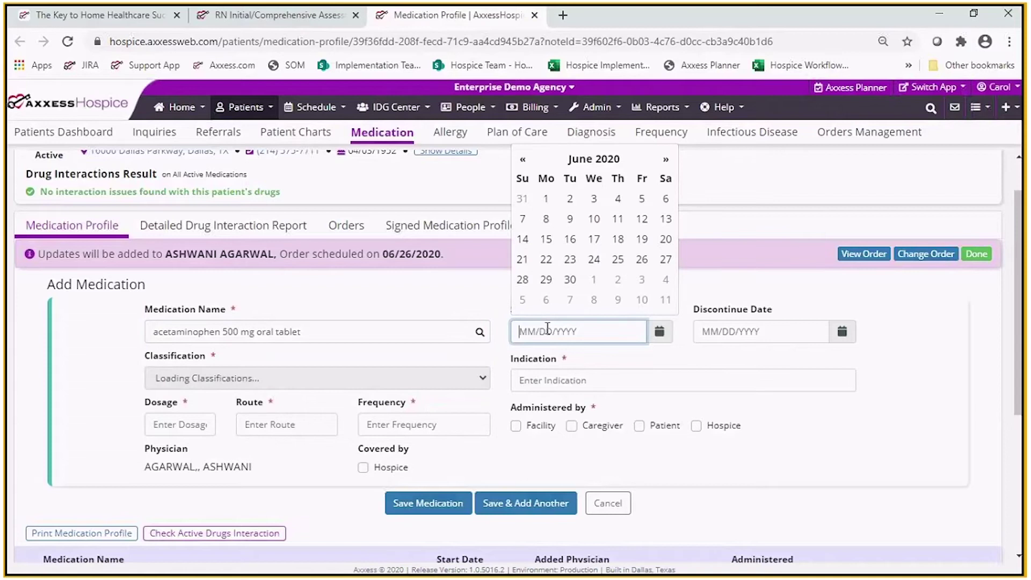
left_click(642, 259)
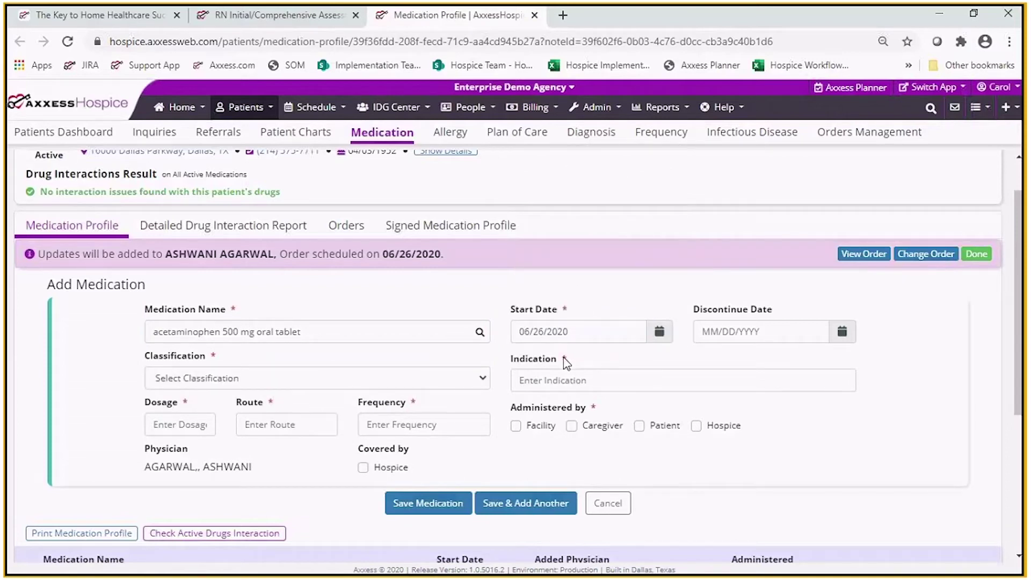
- Classify the acetaminophen as Miscellaneous Analgesics and enter "pain or fever over 101F" as its indication
left_click_drag(1018, 384, 1019, 421)
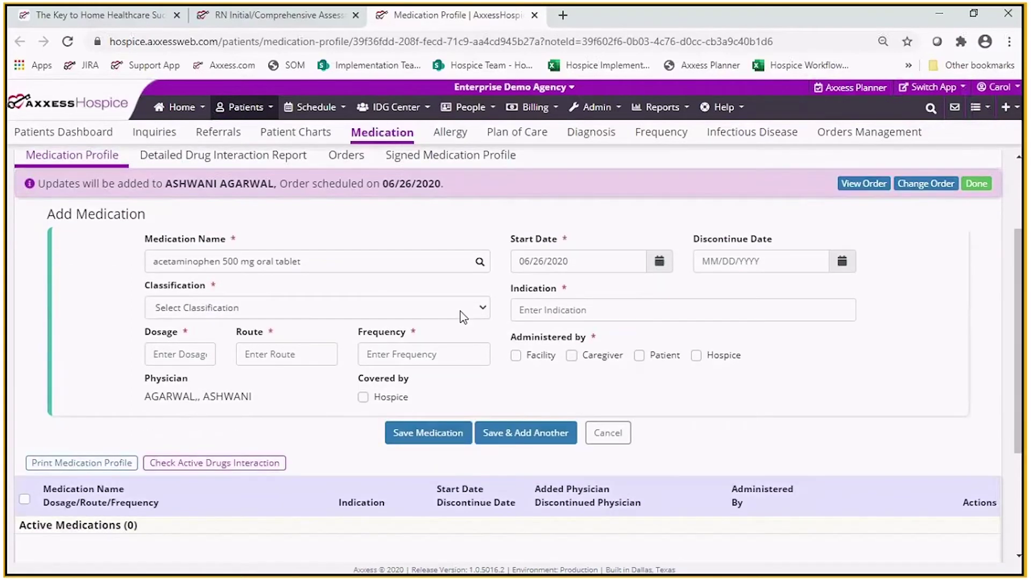
left_click(461, 314)
left_click(313, 367)
left_click(558, 308)
type("pain o")
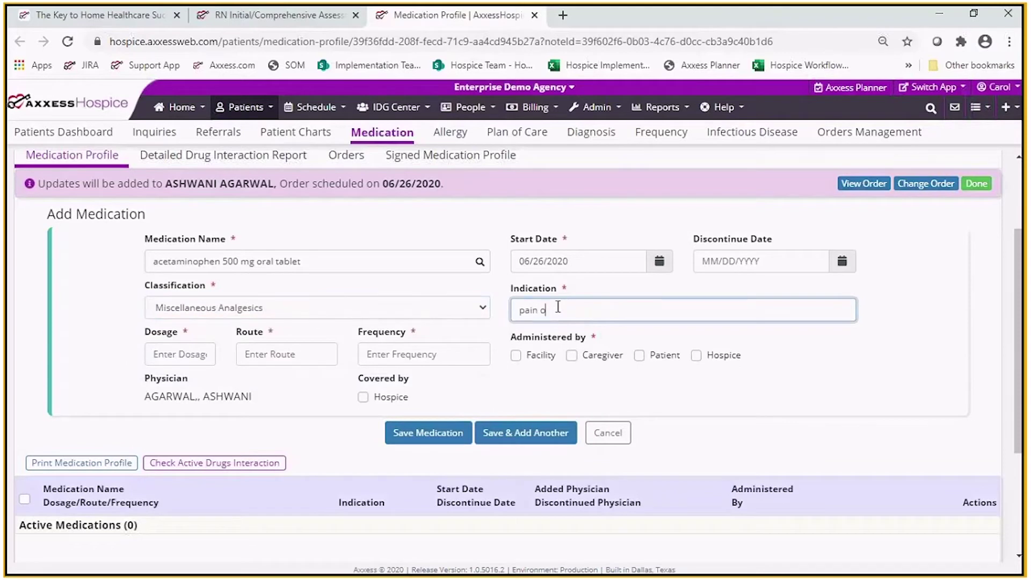
type("r fever over 101F")
- Enter the acetaminophen dosage "1 tablet", route "by mouth" and frequency "three times daily and every 6 hours PRN"
left_click(171, 355)
type("1 tablet")
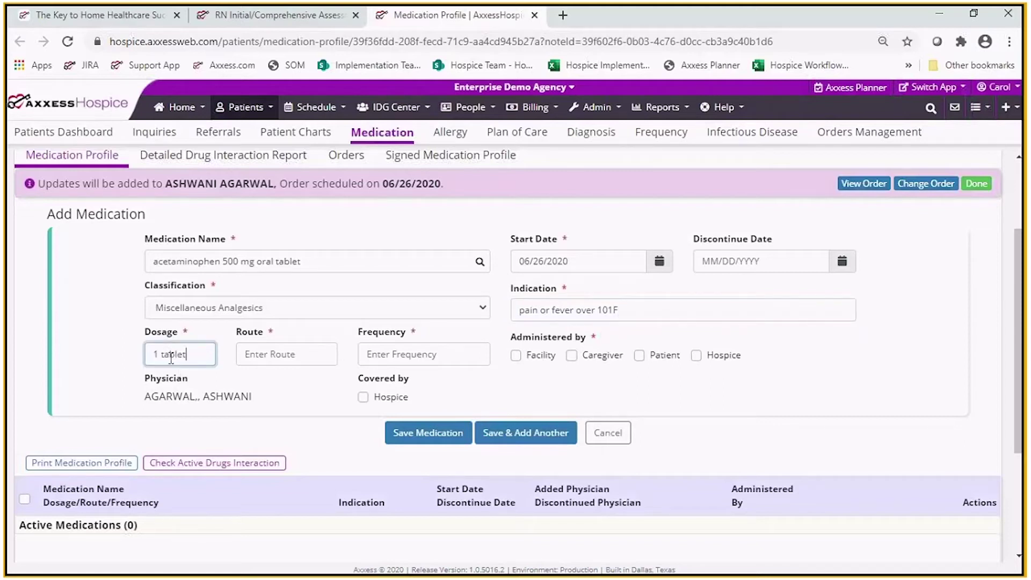
key("Tab")
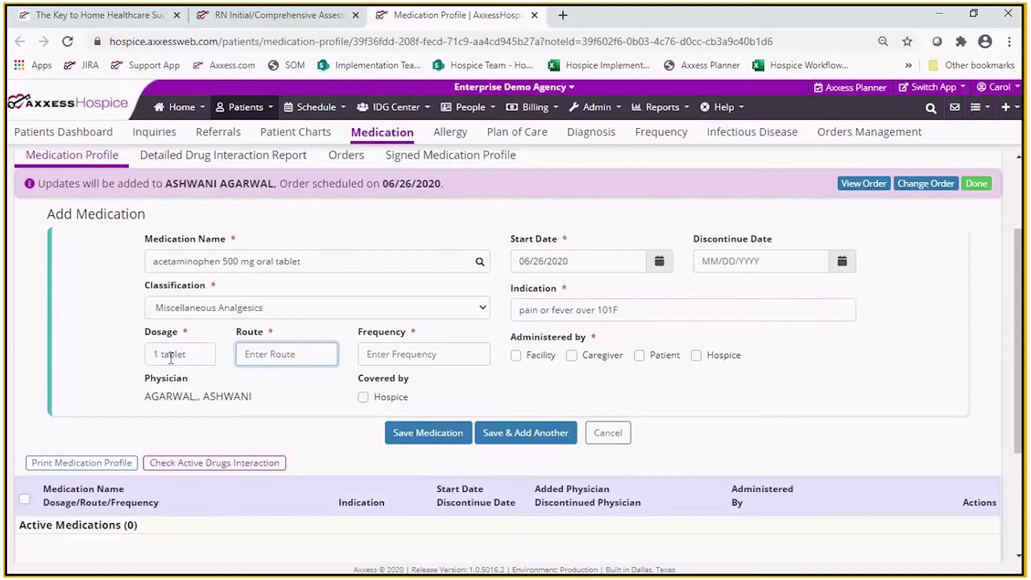
type("by mouth")
key("Tab")
type("ev")
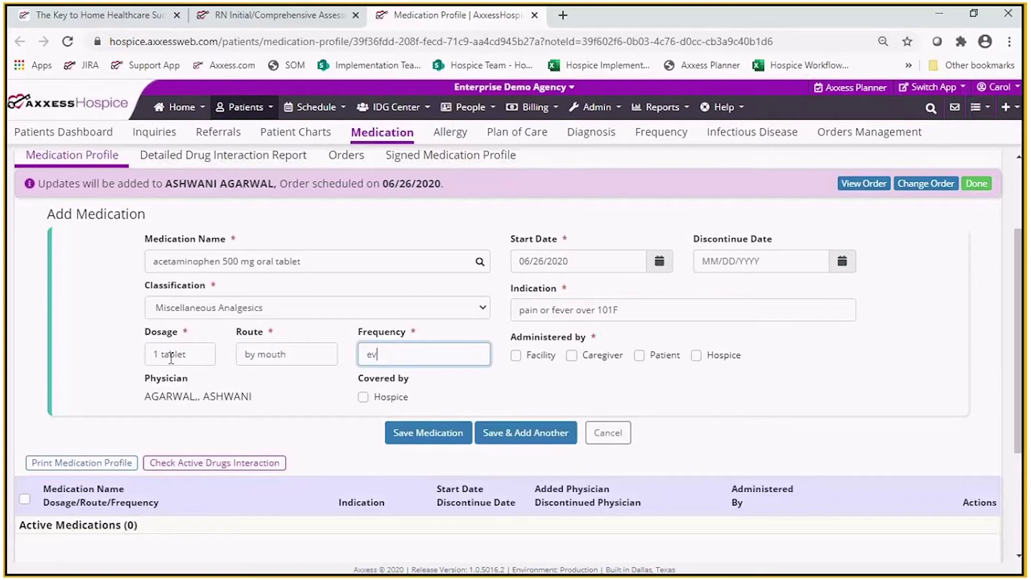
key("BackSpace")
key("BackSpace")
type("three times daily and every 6 hours PRN")
- Mark the acetaminophen as administered by Hospice and Caregiver and covered by Hospice, and save it with a new blank entry
left_click(696, 356)
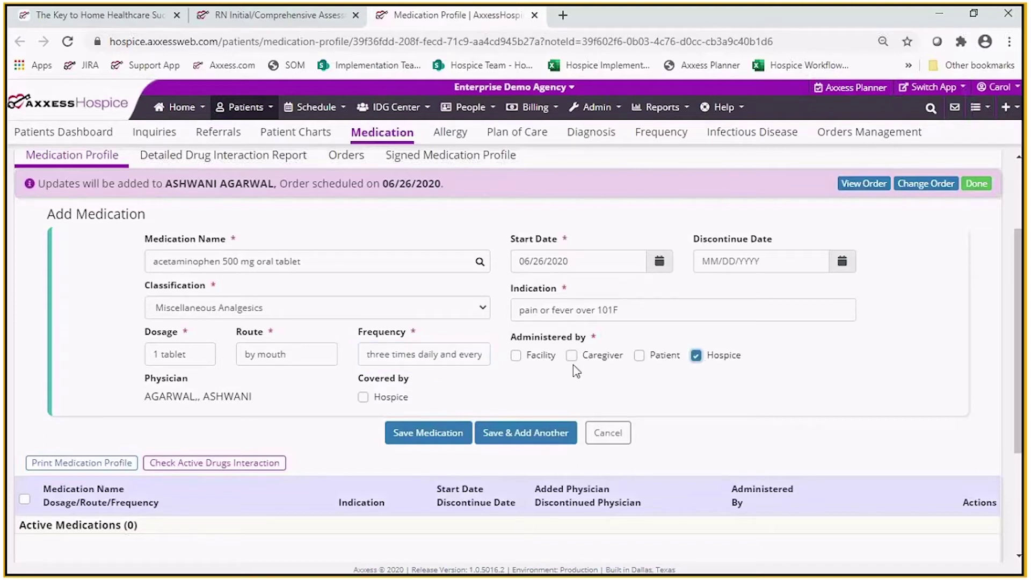
left_click(572, 356)
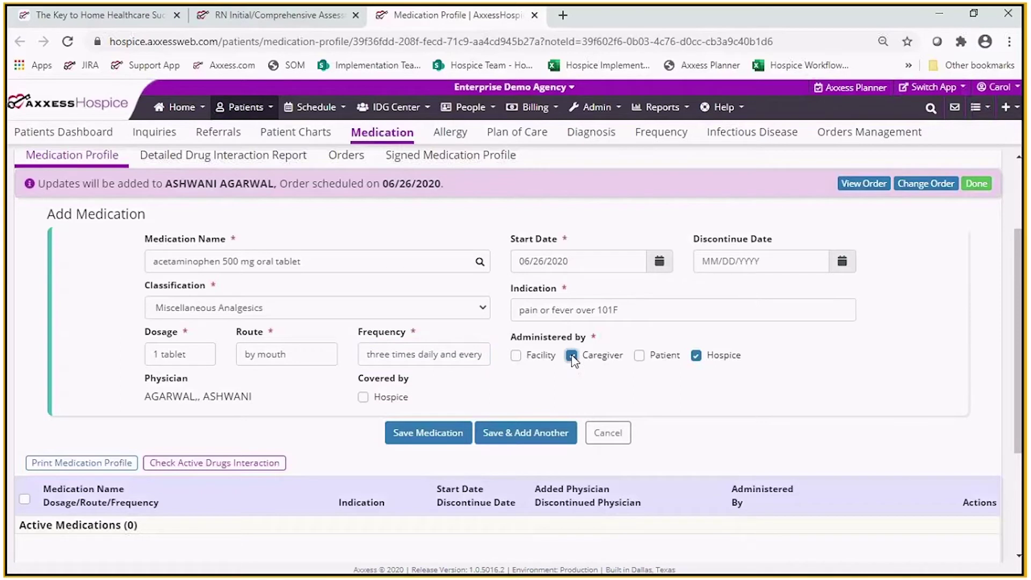
left_click(364, 398)
left_click(528, 434)
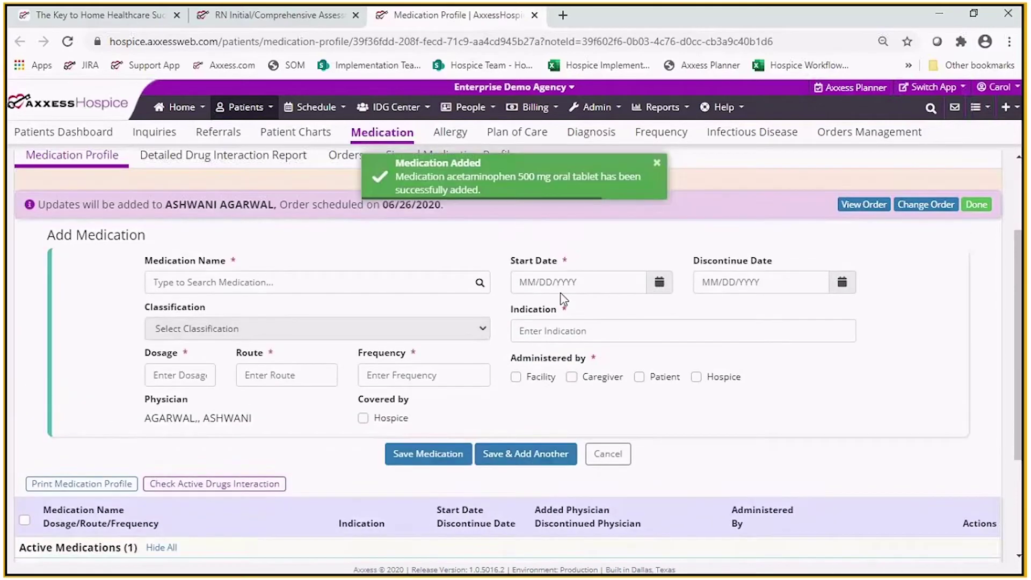
- Search for "sinemet", choose Sinemet 25 mg-100 mg oral tablet, and set its start date to 06/26/2020
left_click(344, 288)
type("sine")
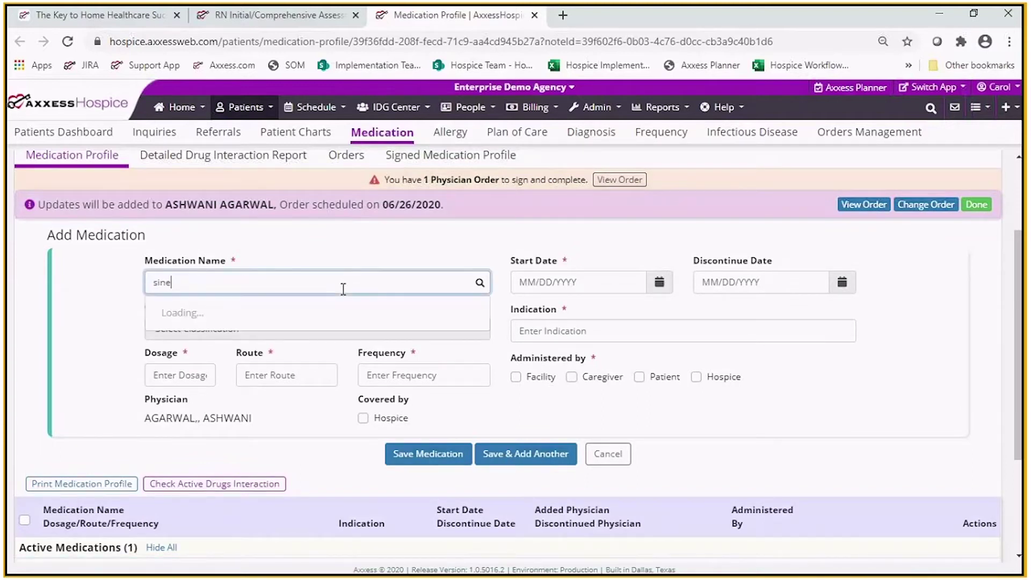
type("met")
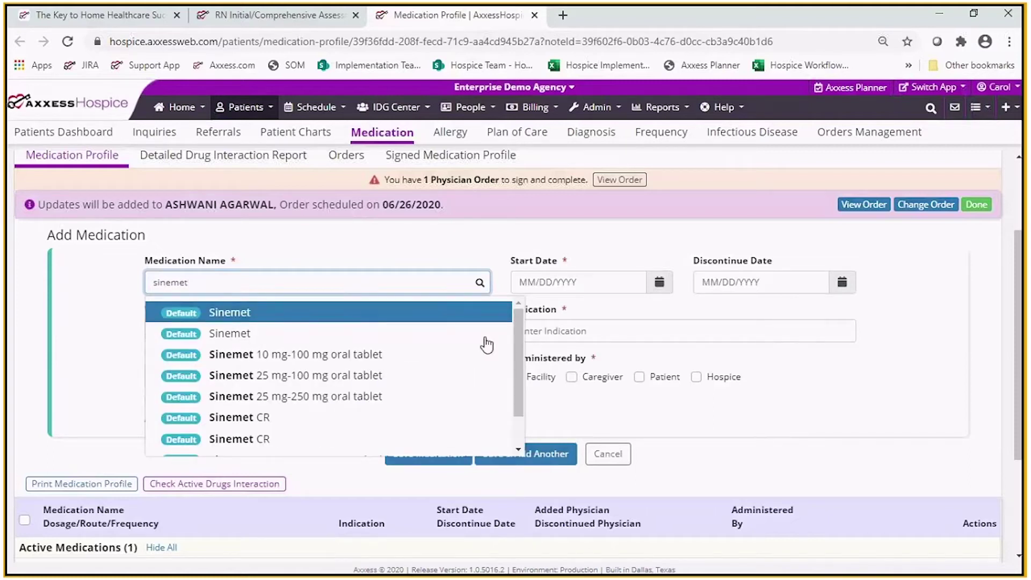
left_click(321, 378)
left_click(567, 282)
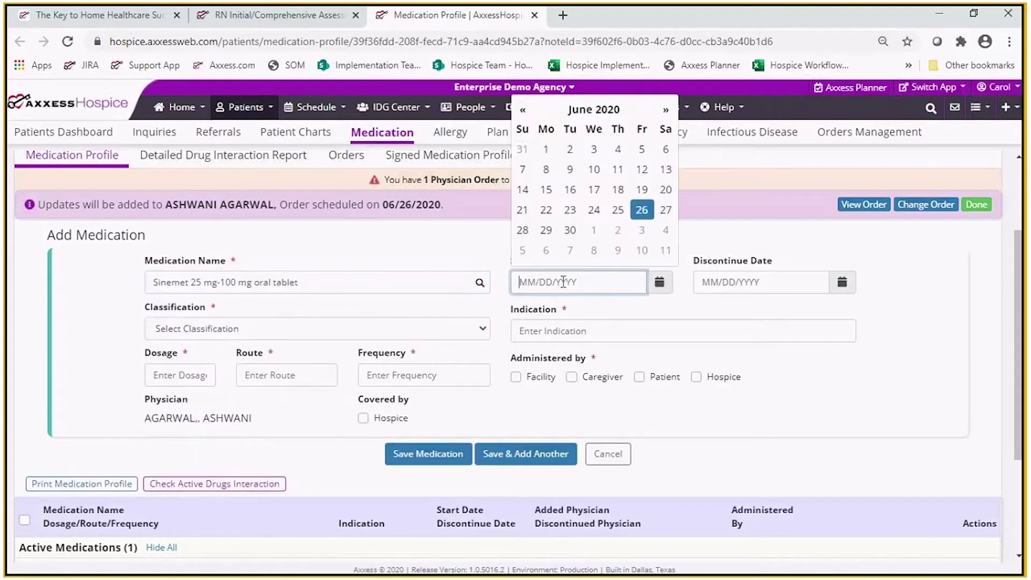
left_click(642, 210)
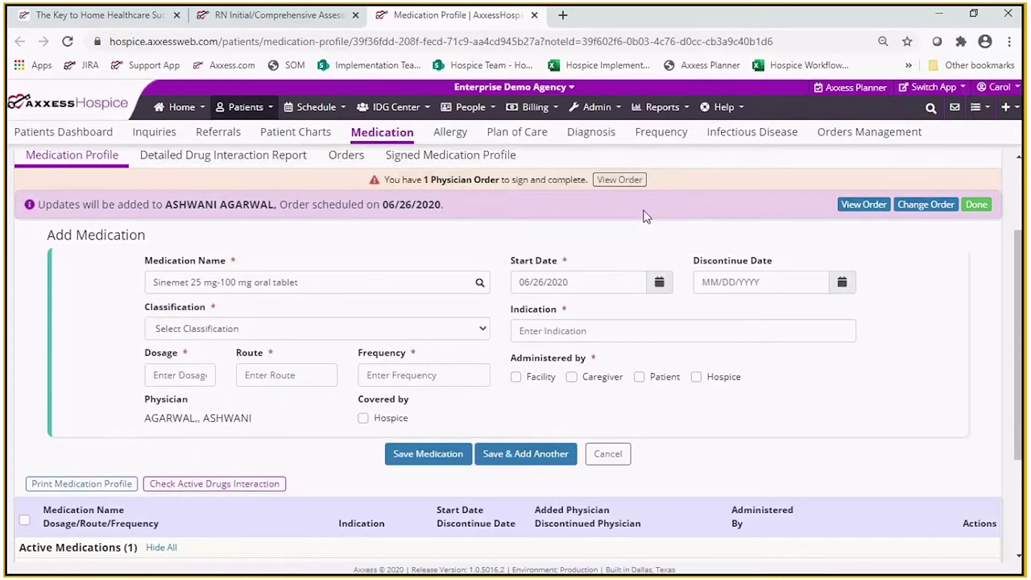
- Classify the Sinemet under Antiparkinson Agents and enter "parkinsonism" as its indication
left_click(263, 329)
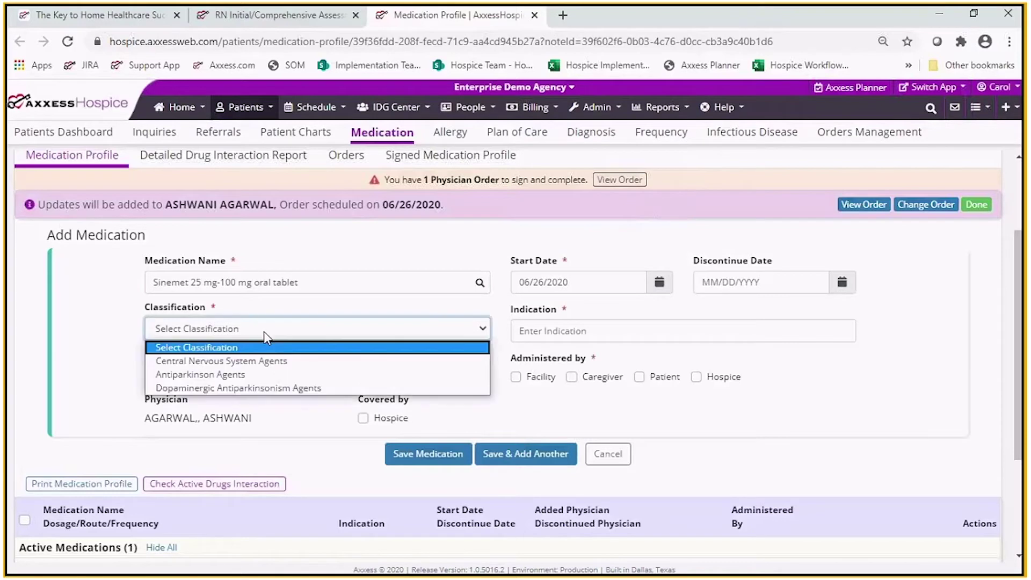
left_click(238, 374)
left_click(525, 329)
type("parkinsonism")
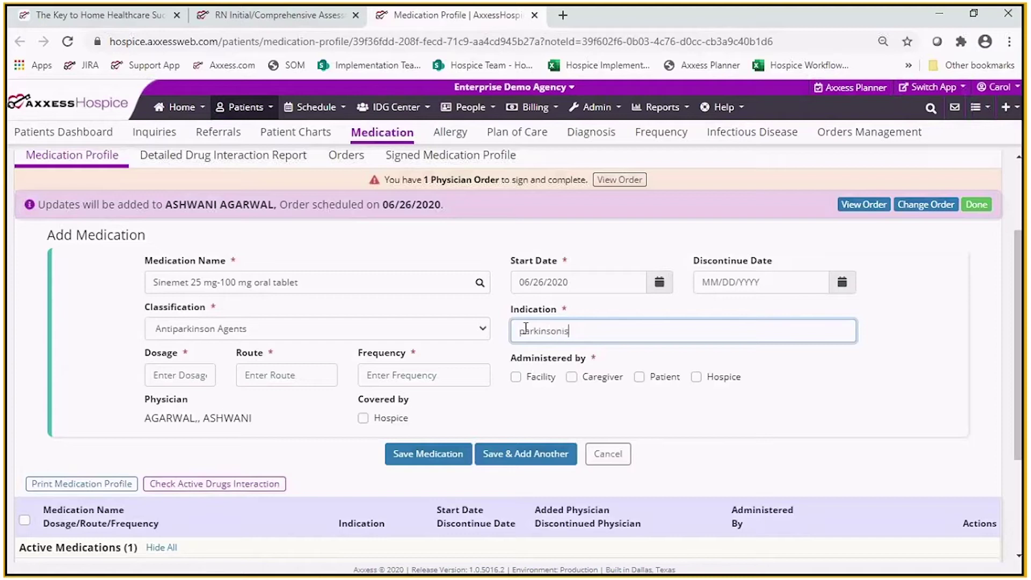
- Enter the Sinemet dosage "1 tab", route "by mouth" and frequency "four times daily"
left_click(185, 379)
type("1 tab")
key("Tab")
type("by moluth")
key("BackSpace")
key("BackSpace")
key("BackSpace")
key("BackSpace")
key("Tab")
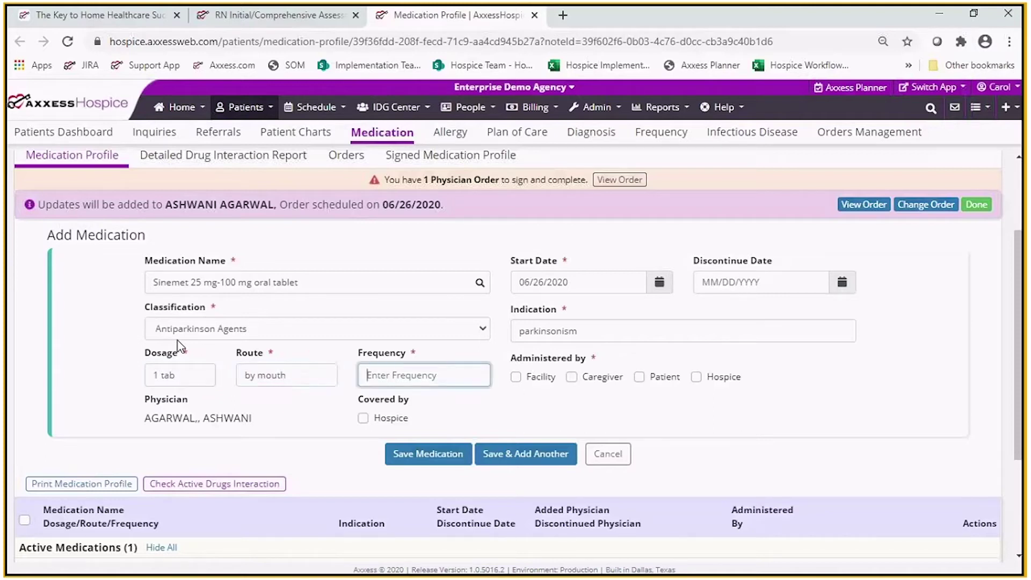
type("four times daily")
- Mark the Sinemet as administered by Caregiver and Hospice and covered by Hospice, and save it with a new blank entry
left_click(572, 377)
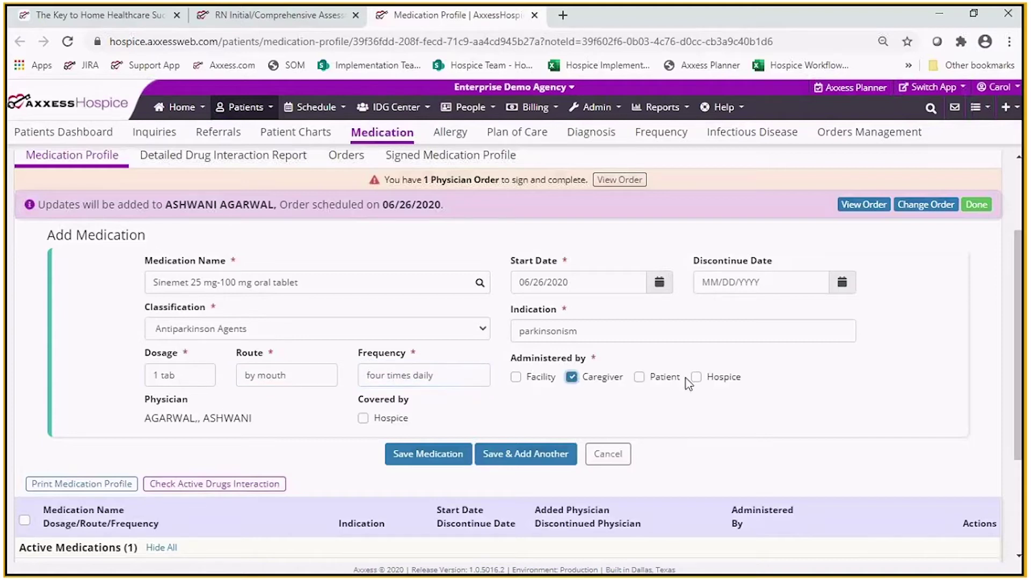
left_click(696, 377)
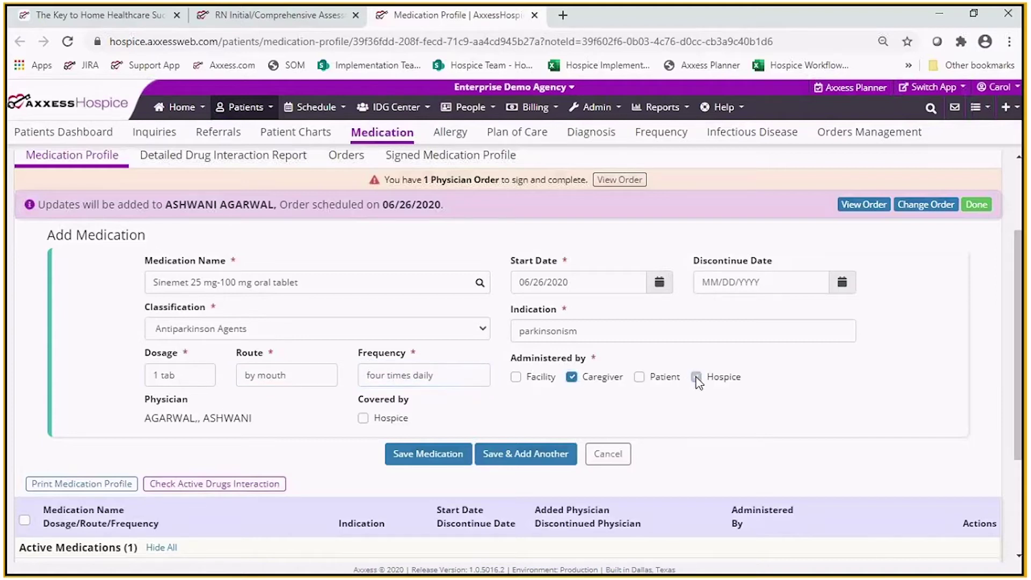
left_click(363, 419)
left_click(539, 458)
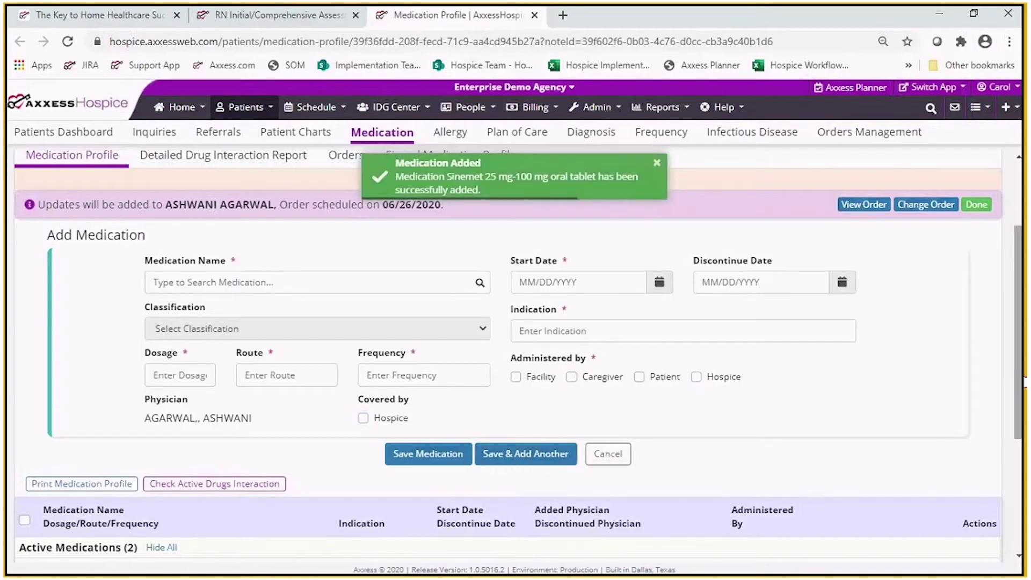
- Search for "quetiapine", choose QUEtiapine 25 mg oral tablet, and set its start date to 06/26/2020
left_click_drag(1022, 385, 1022, 349)
scroll(652, 359, "down", 1)
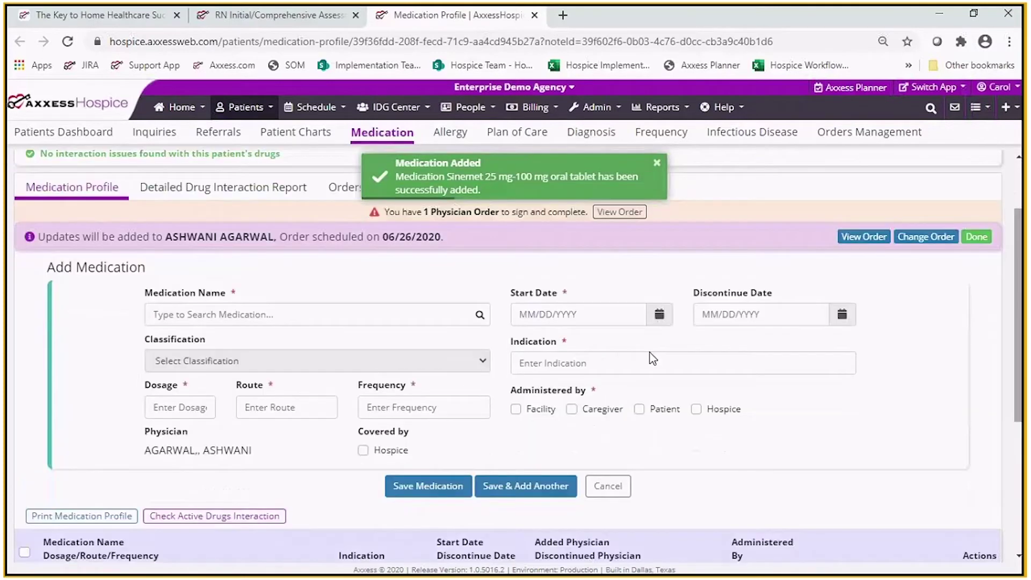
left_click(449, 310)
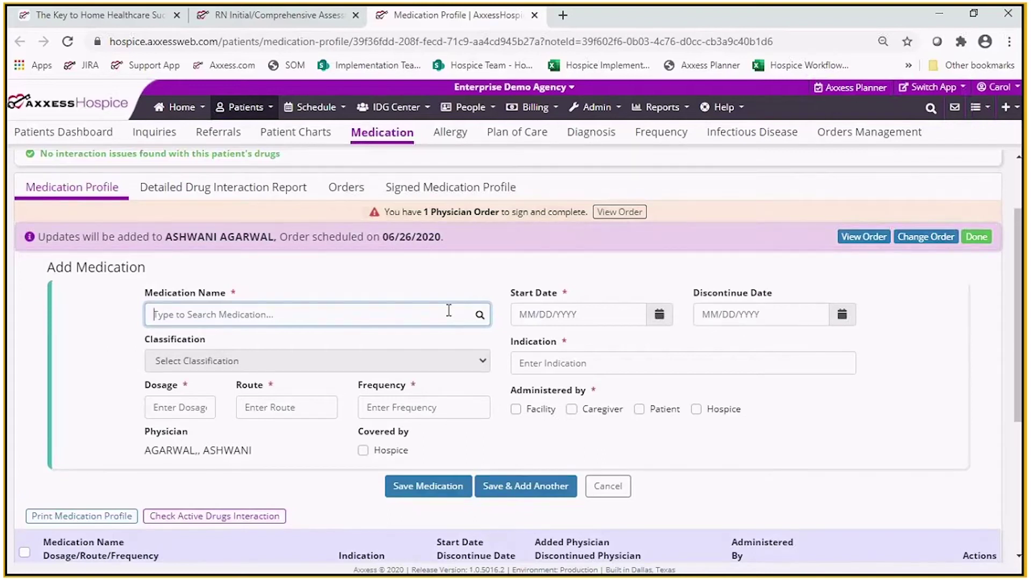
type("quetiapi")
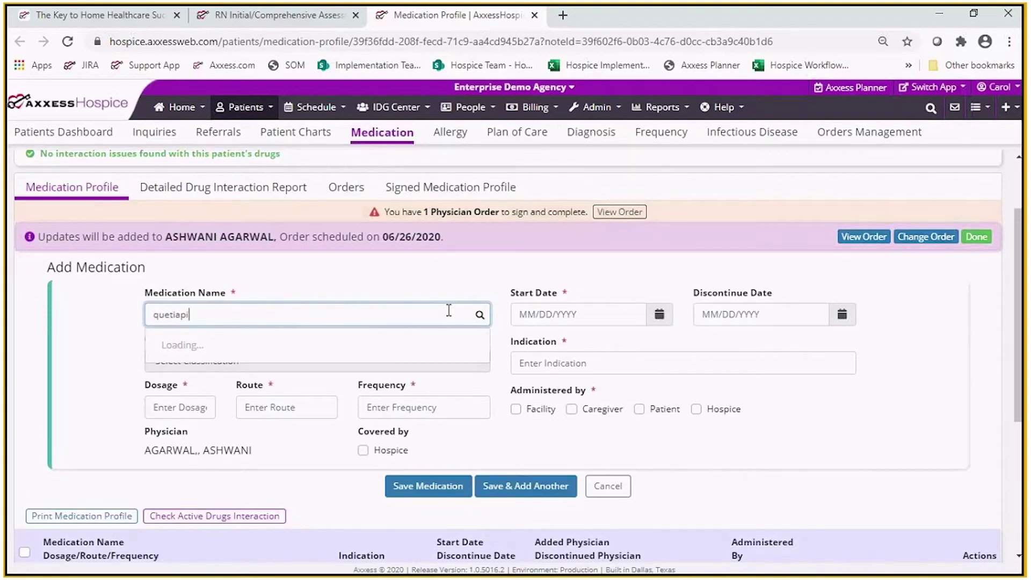
type("ne")
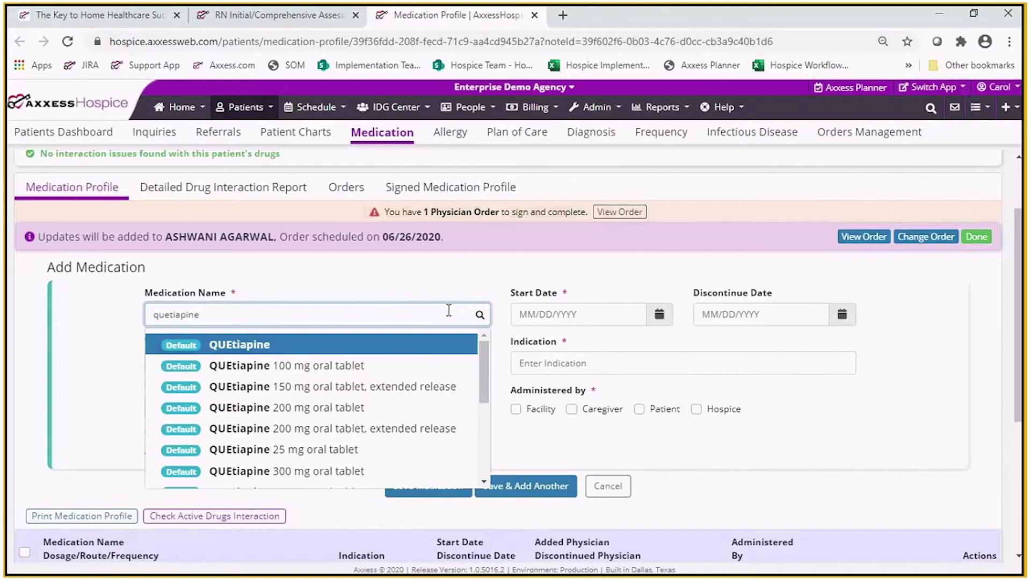
left_click_drag(481, 369, 483, 397)
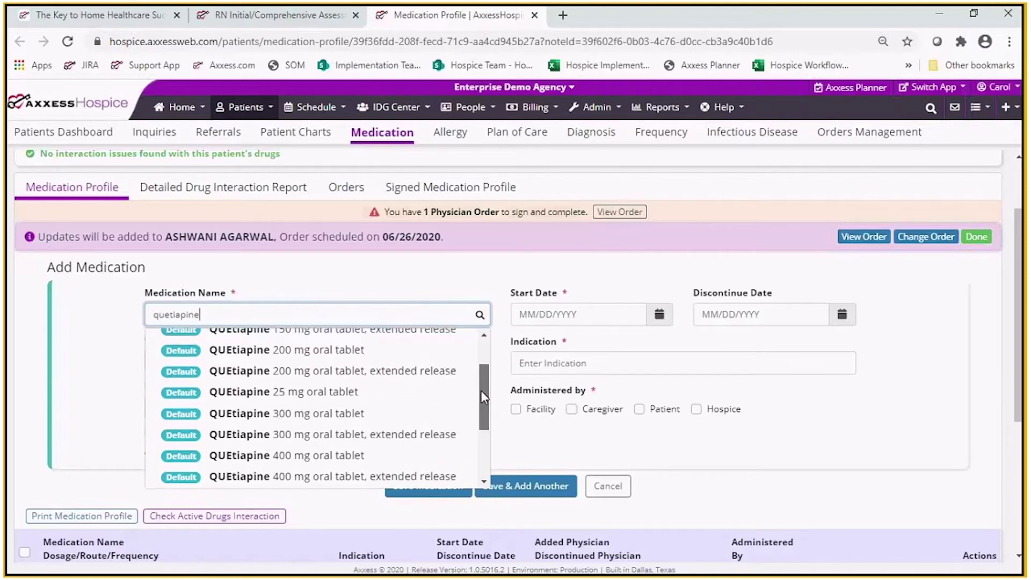
left_click(339, 400)
left_click(642, 240)
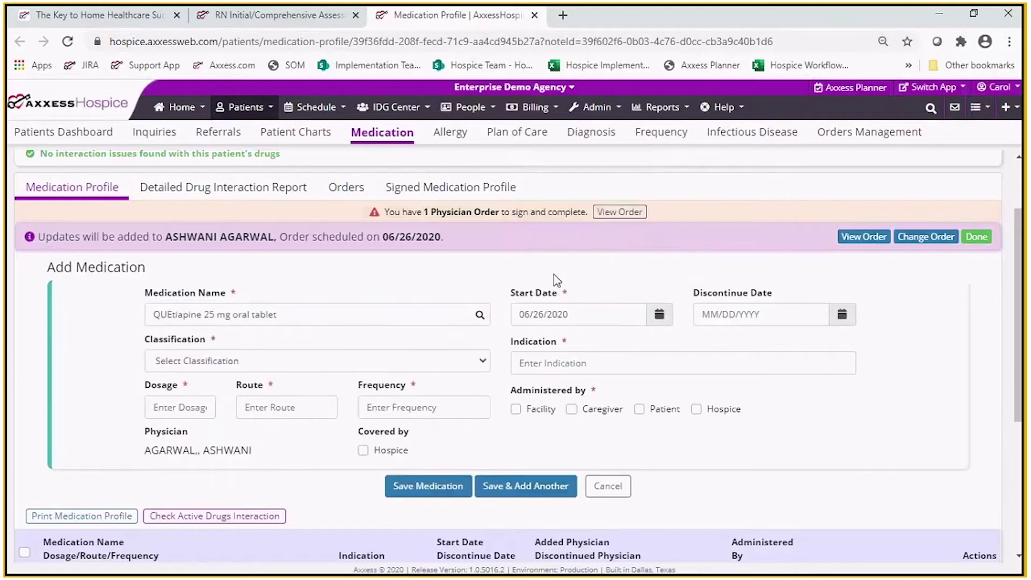
- Classify the quetiapine under Psychotherapeutic Agents and enter "agitation" as its indication
left_click(465, 369)
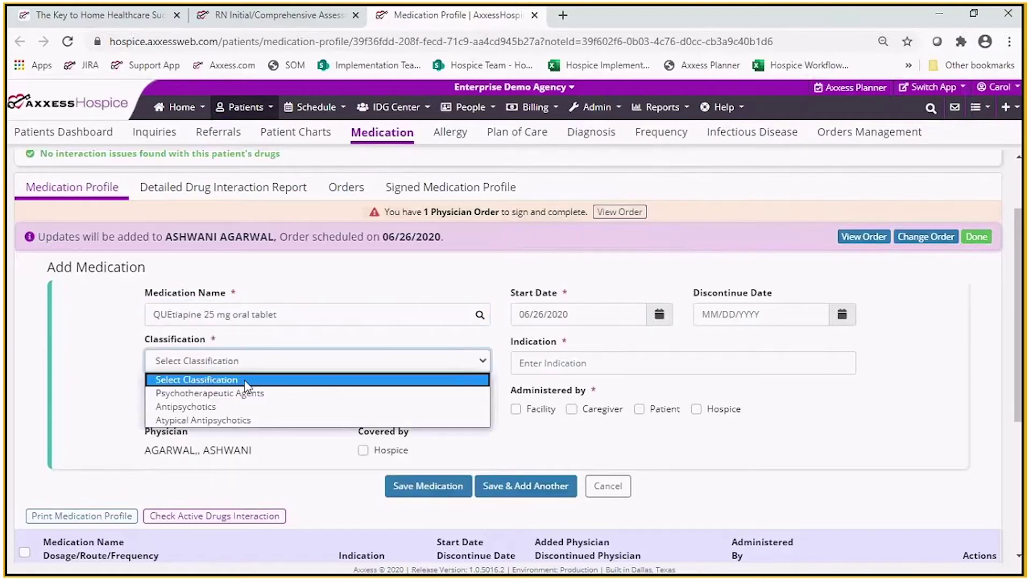
left_click(243, 398)
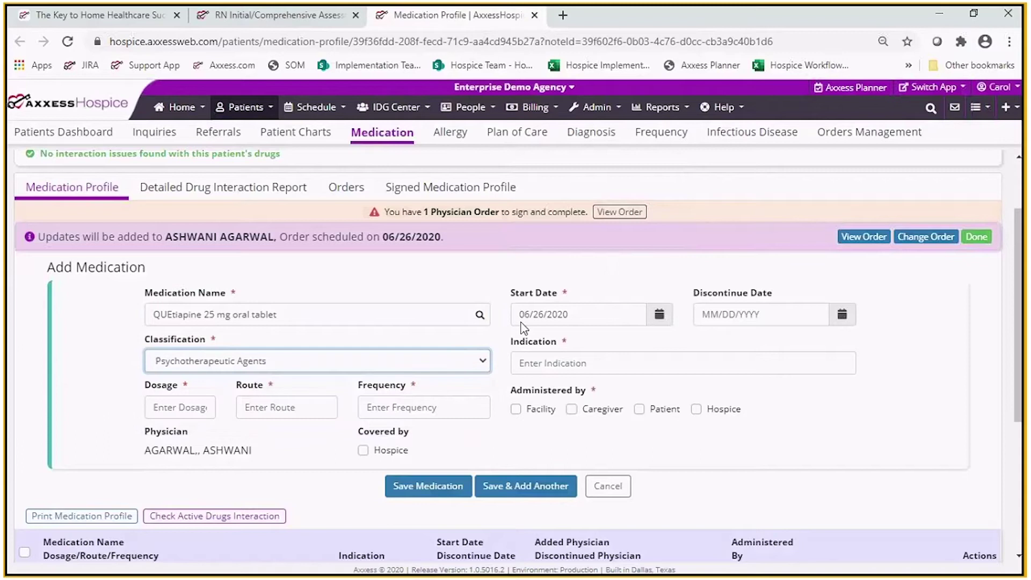
left_click(529, 356)
type("ag")
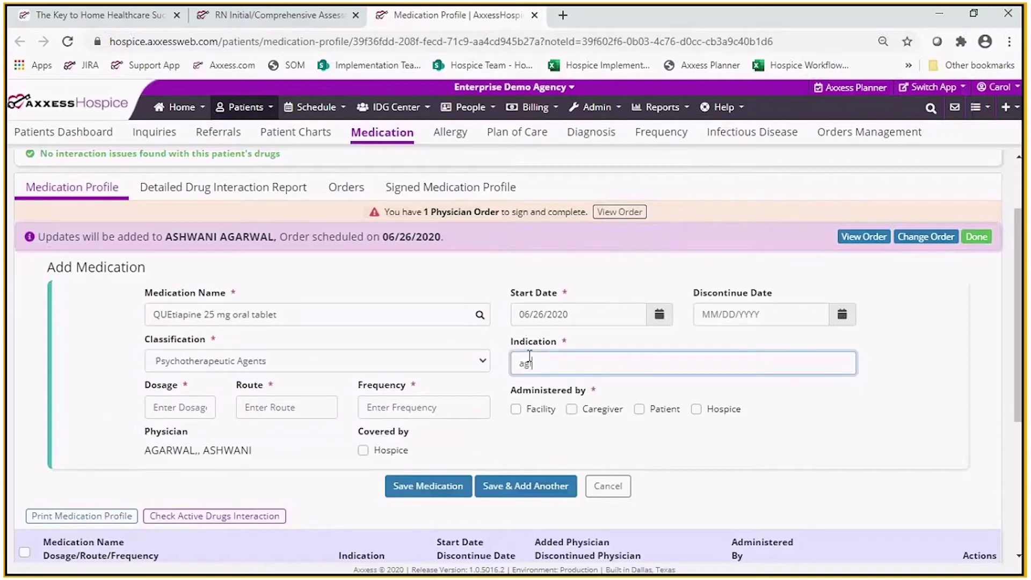
type("itation")
- Enter the quetiapine dosage "1 tab", route "by mouth" and frequency "every 4 hours PRN"
left_click(160, 408)
type("1 tab")
key("Tab")
type("by mouth")
key("Tab")
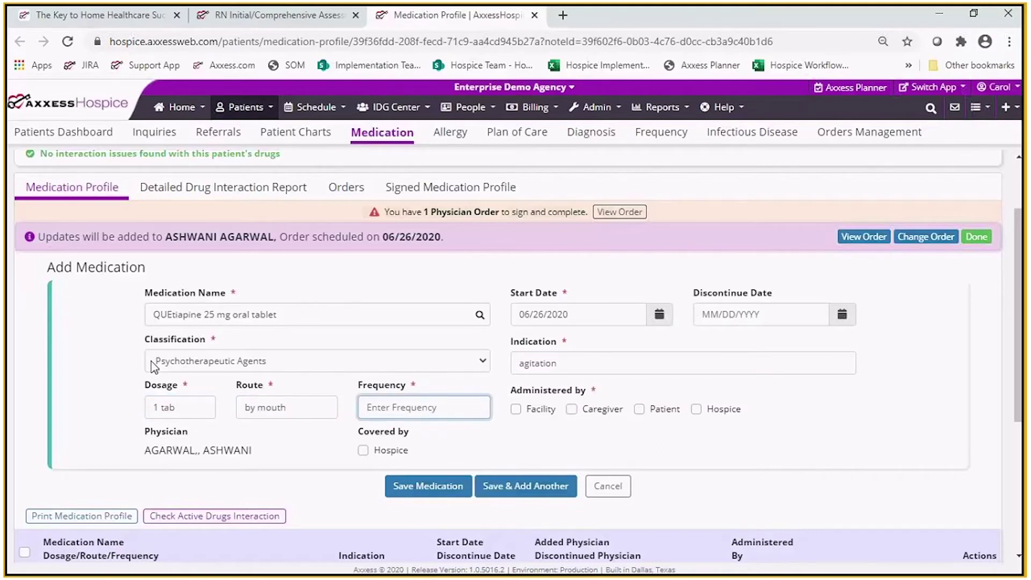
type("every 4 hours PRN")
- Mark the quetiapine as administered by Caregiver and Hospice and covered by Hospice
left_click(571, 410)
left_click(696, 409)
left_click(363, 451)
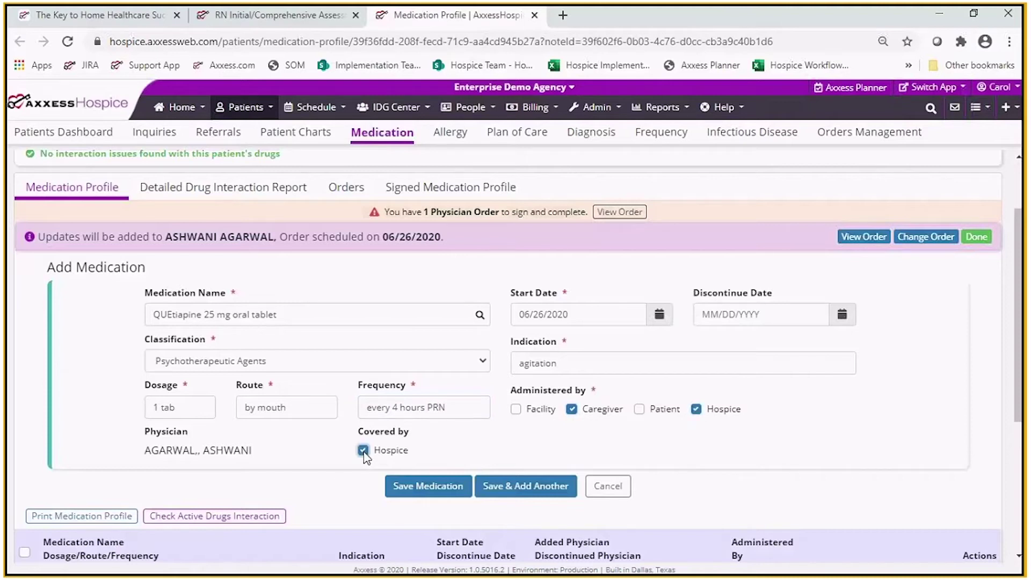
- Save the quetiapine entry to the patient's medication profile and dismiss the notification
left_click(437, 481)
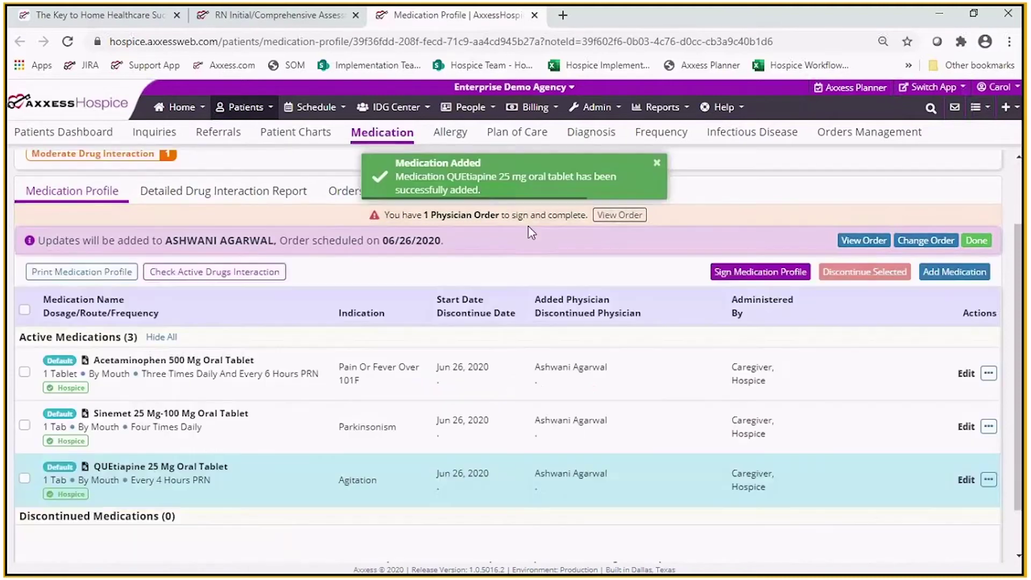
left_click(659, 165)
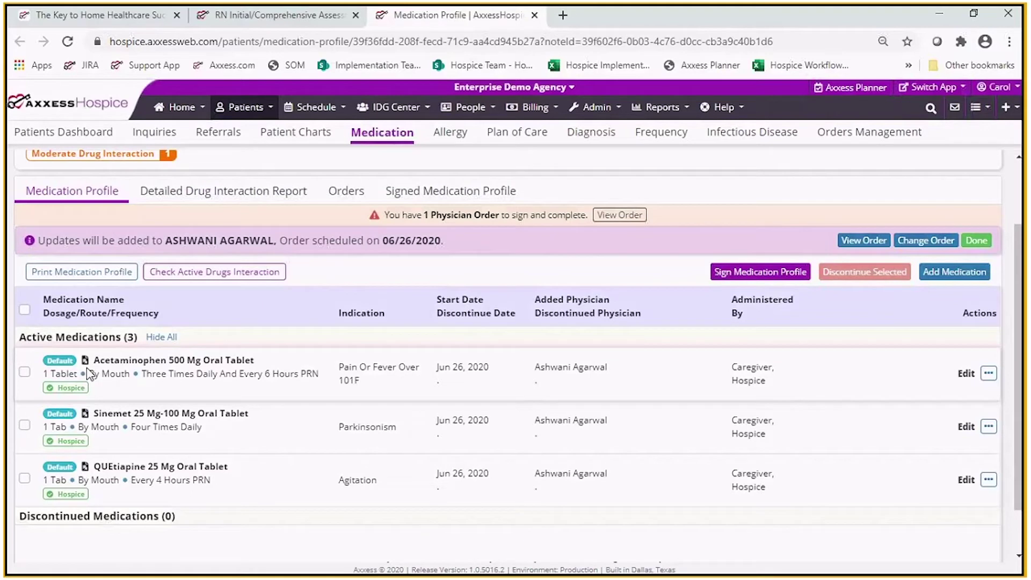
mouse_move(88, 418)
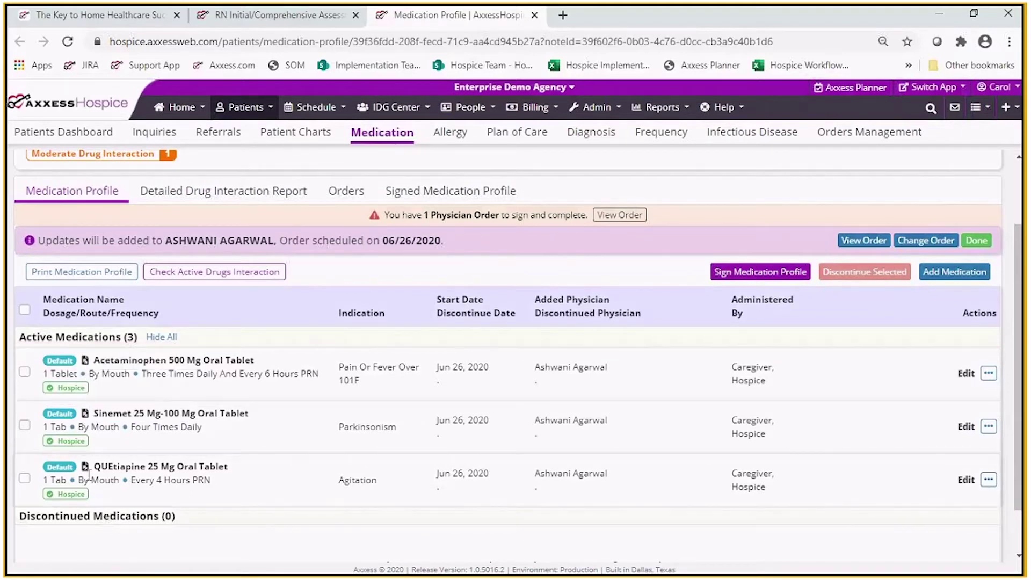
mouse_move(84, 471)
- Examine the detailed drug interaction report for all active medications
scroll(1020, 369, "up", 1)
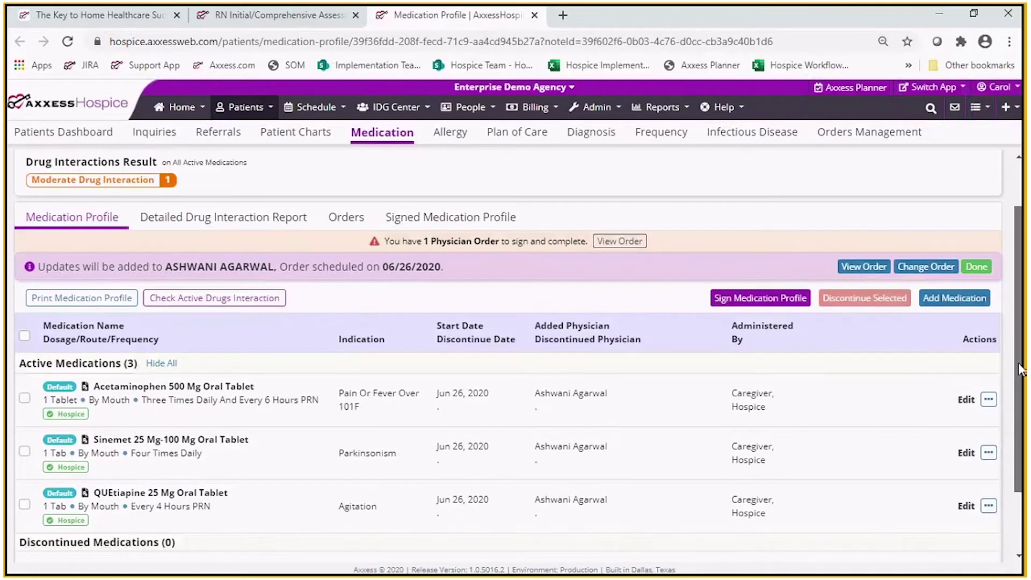
left_click_drag(1020, 370, 1015, 329)
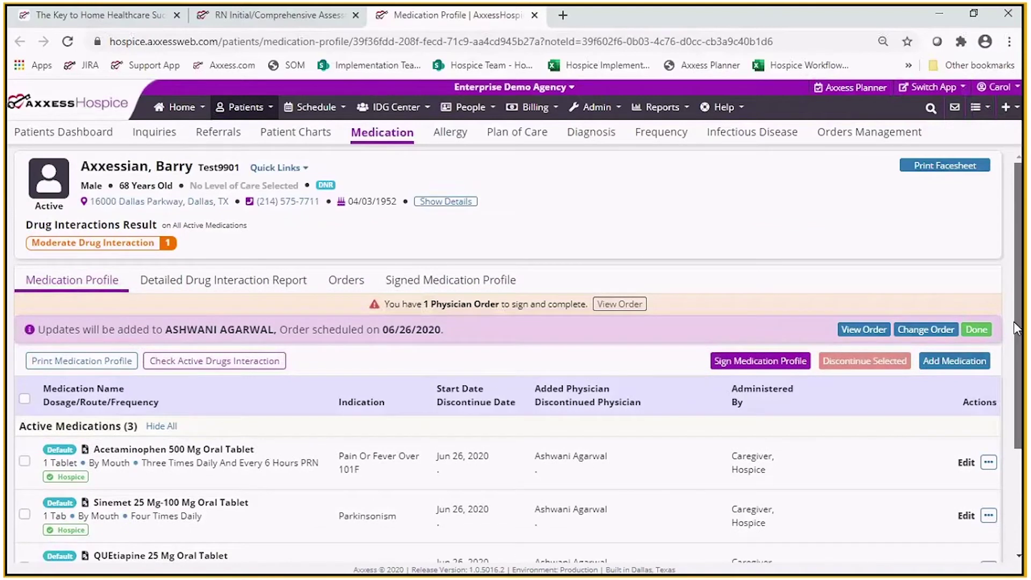
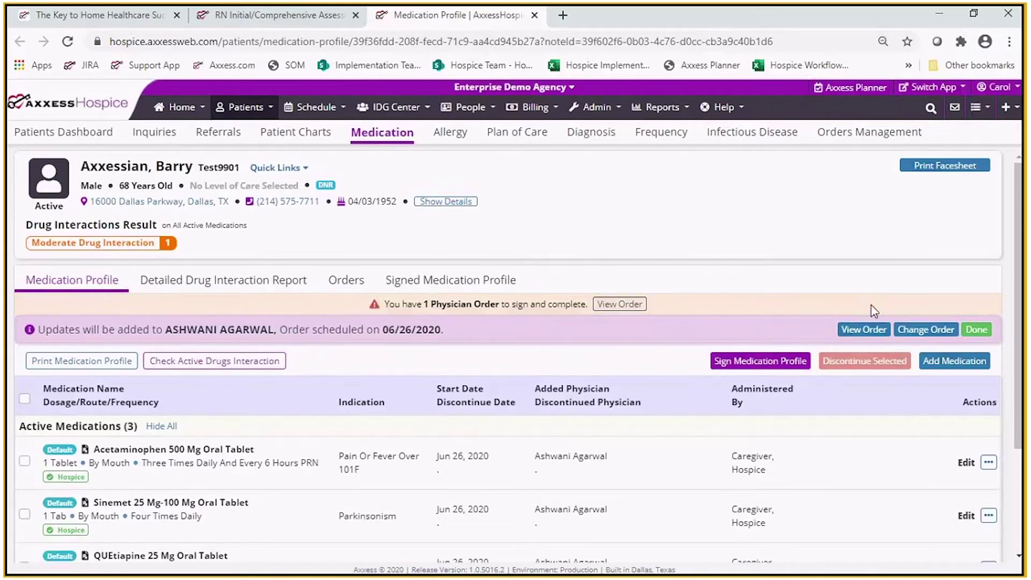
left_click(260, 290)
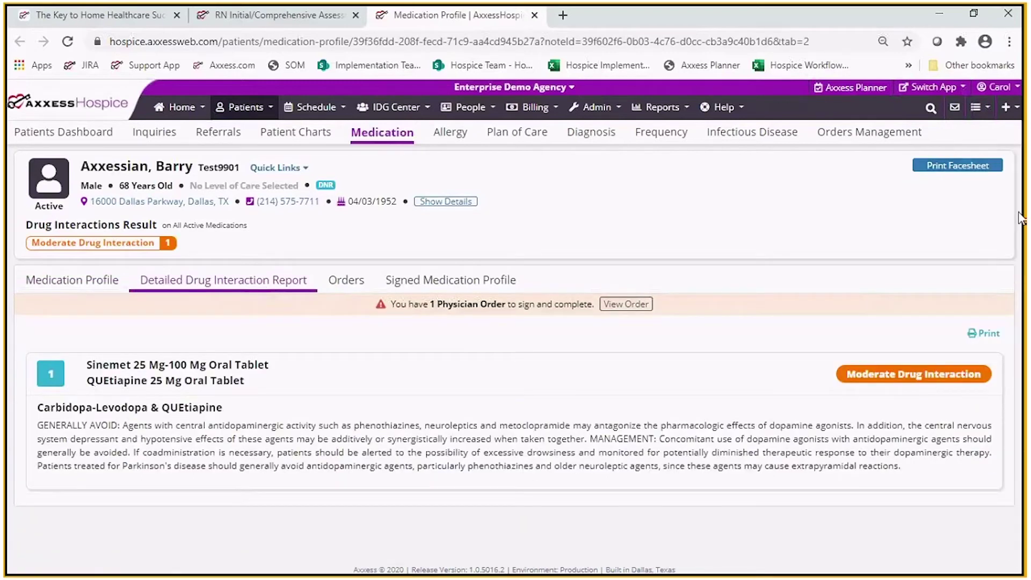
left_click_drag(161, 225, 1023, 230)
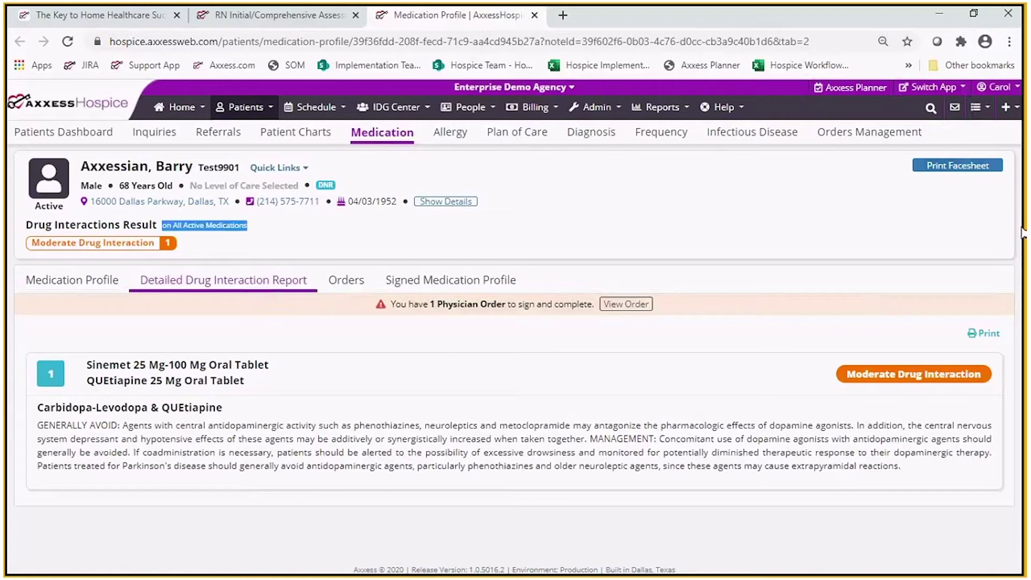
left_click(988, 238)
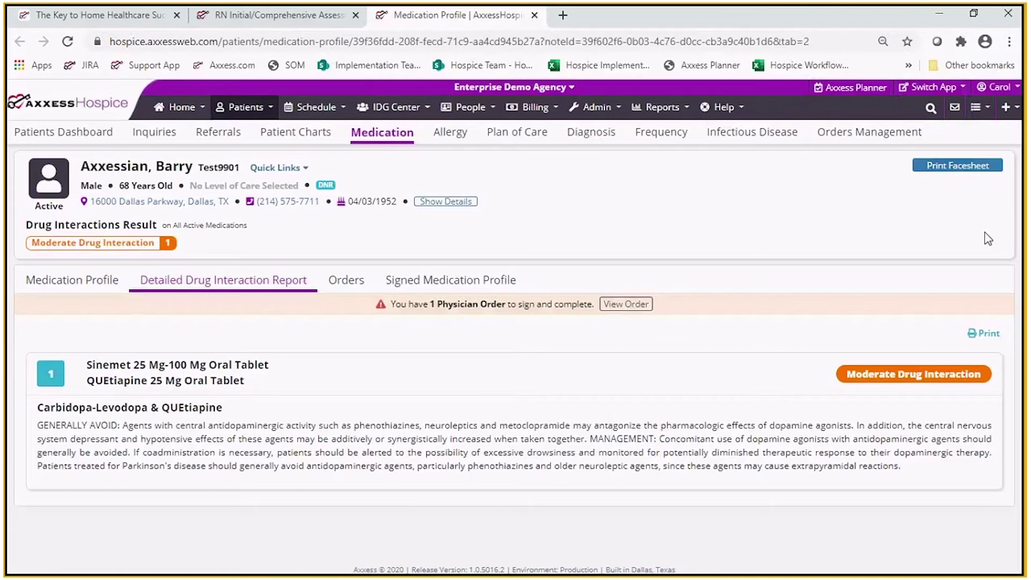
- Print the drug interaction report to a PDF, view it, and close it
left_click(987, 333)
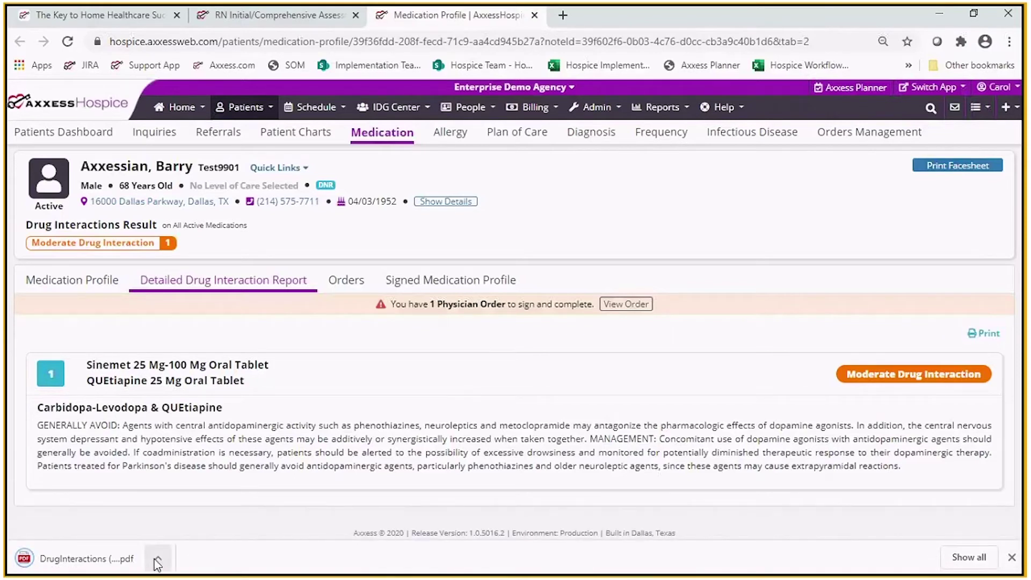
left_click(80, 559)
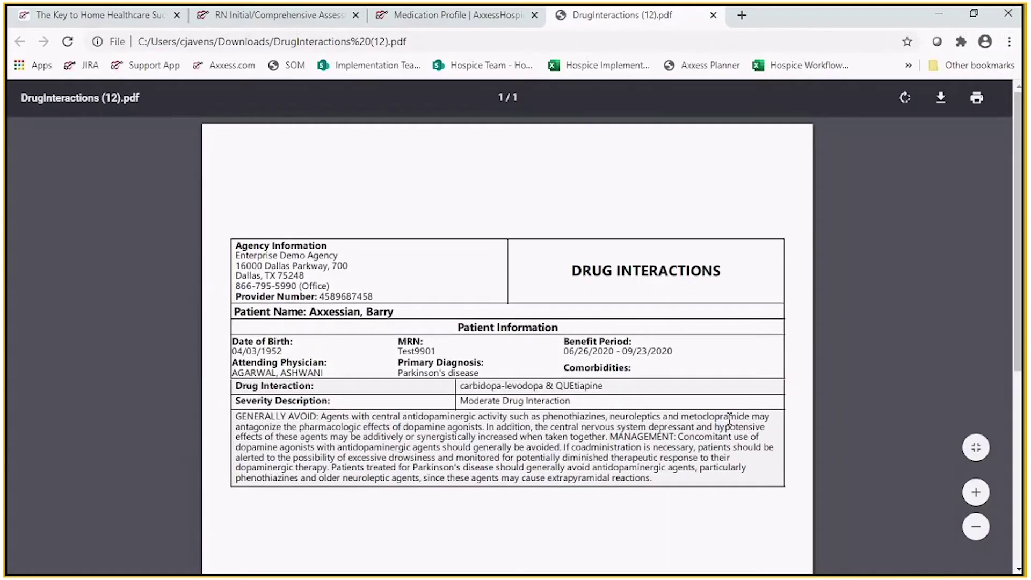
left_click(713, 16)
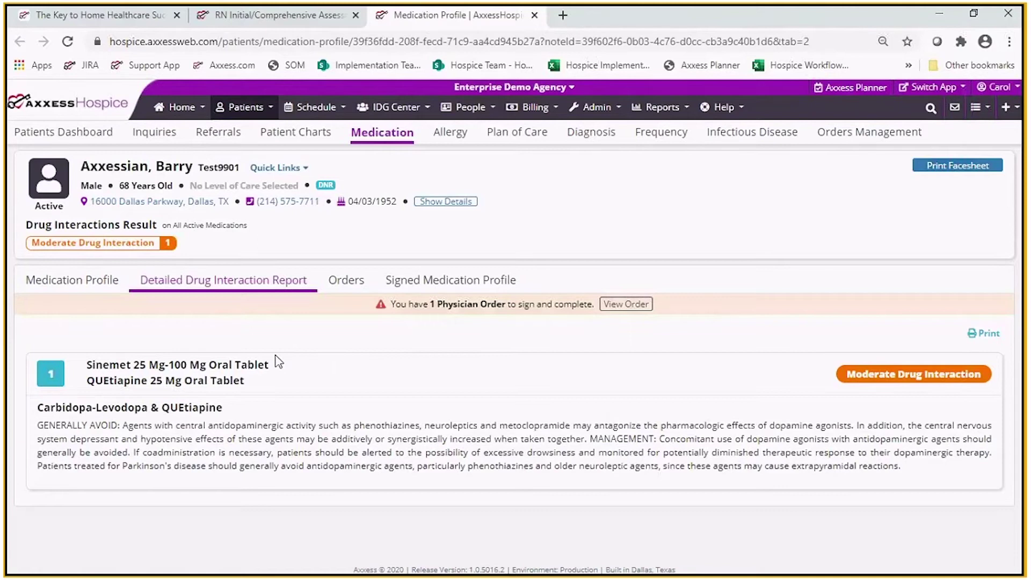
- Return to the medication profile, print it to a PDF, review the document, and close it
left_click(80, 281)
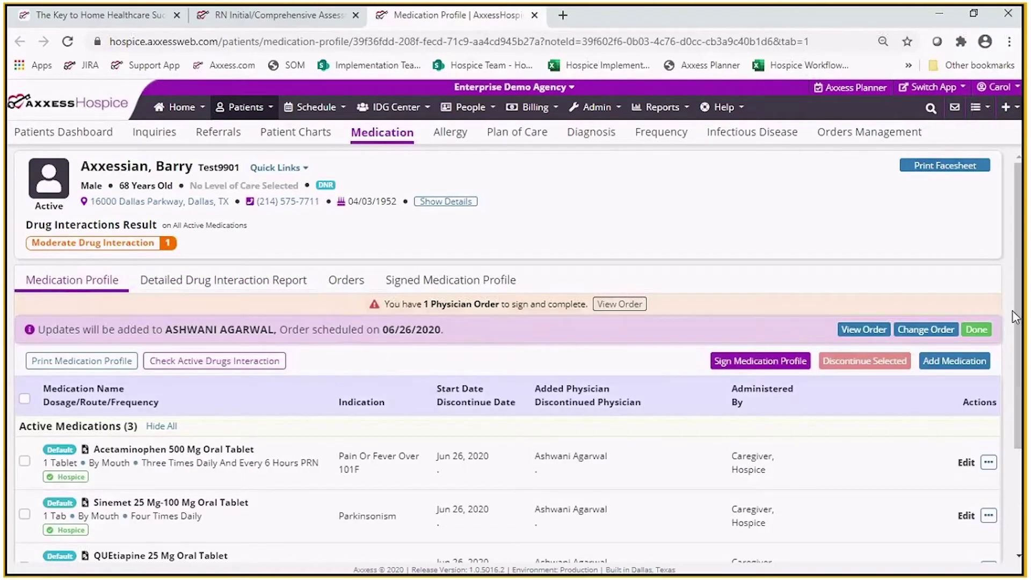
scroll(1019, 363, "down", 1)
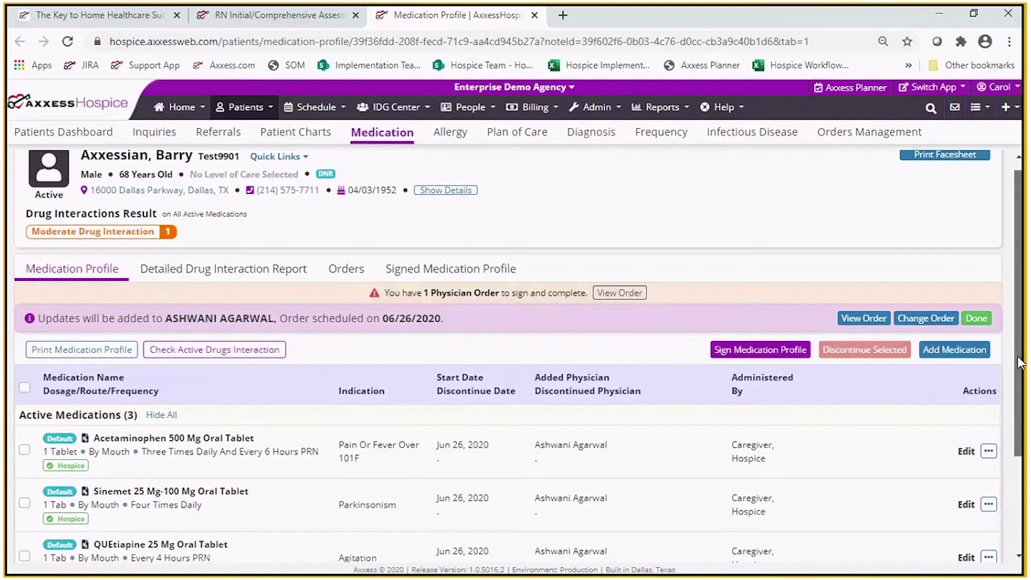
scroll(1018, 362, "down", 2)
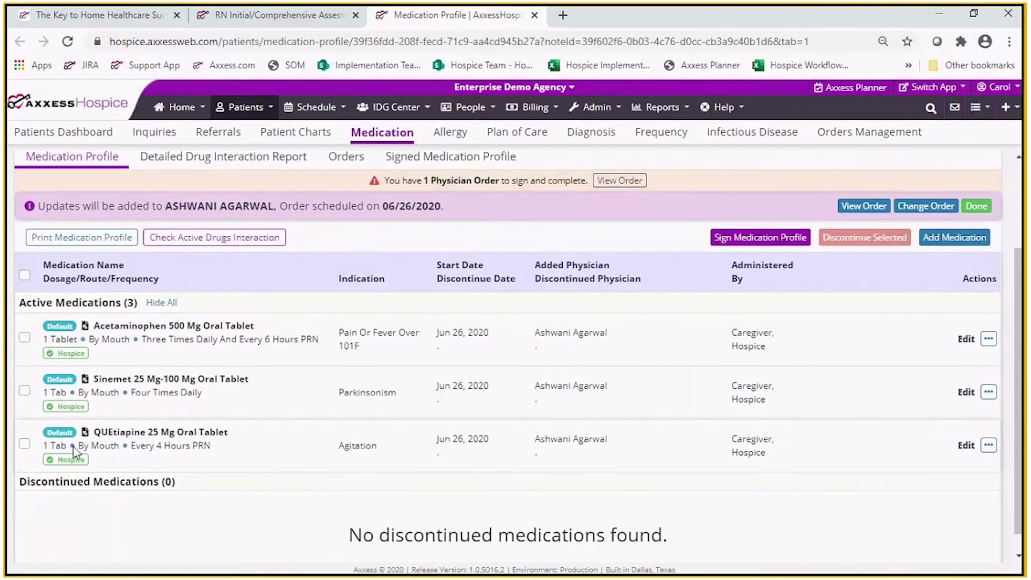
scroll(1020, 465, "up", 1)
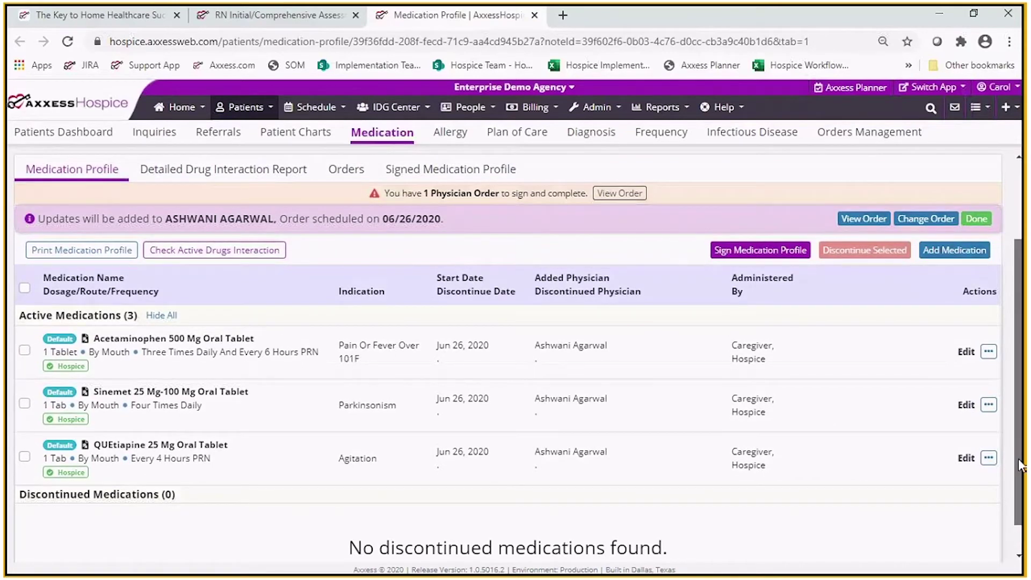
scroll(1021, 465, "up", 1)
scroll(138, 285, "down", 1)
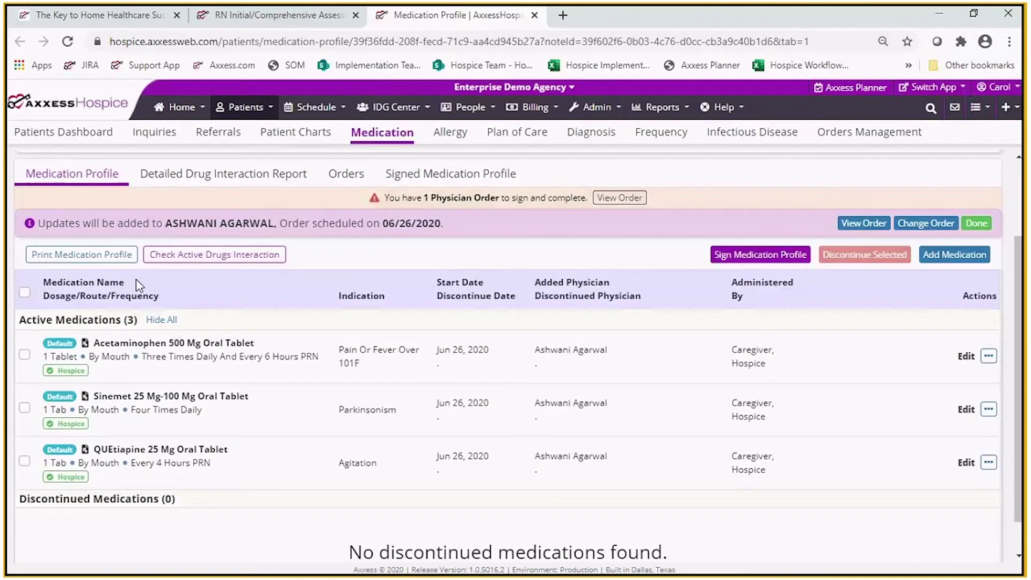
left_click(108, 256)
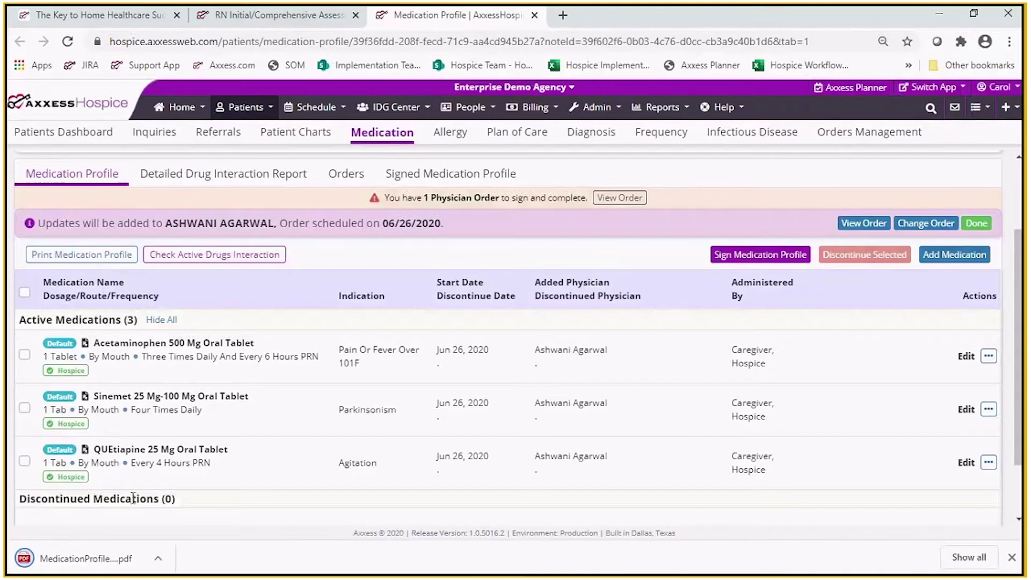
left_click(159, 560)
left_click(179, 446)
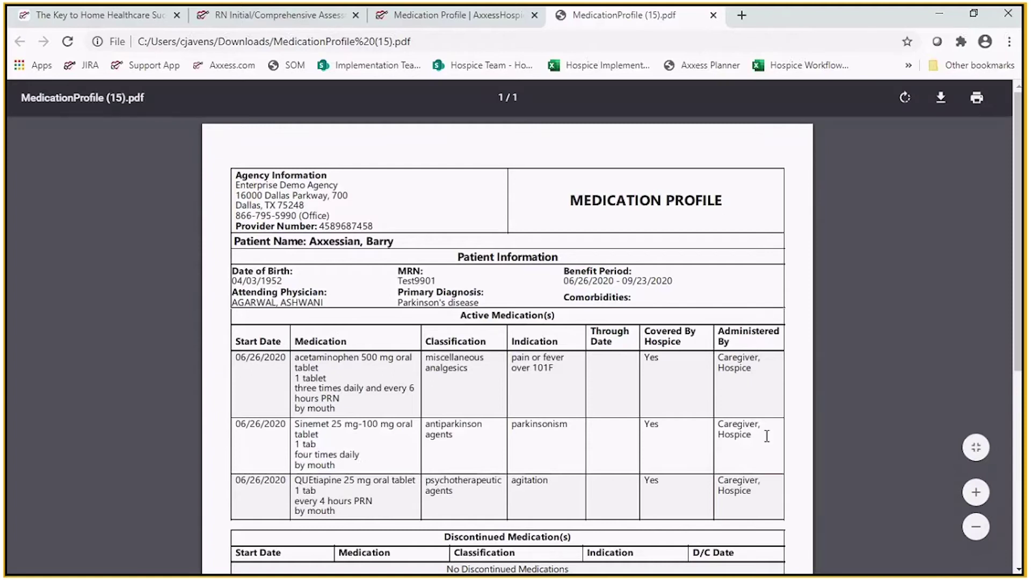
left_click_drag(1023, 327, 1001, 321)
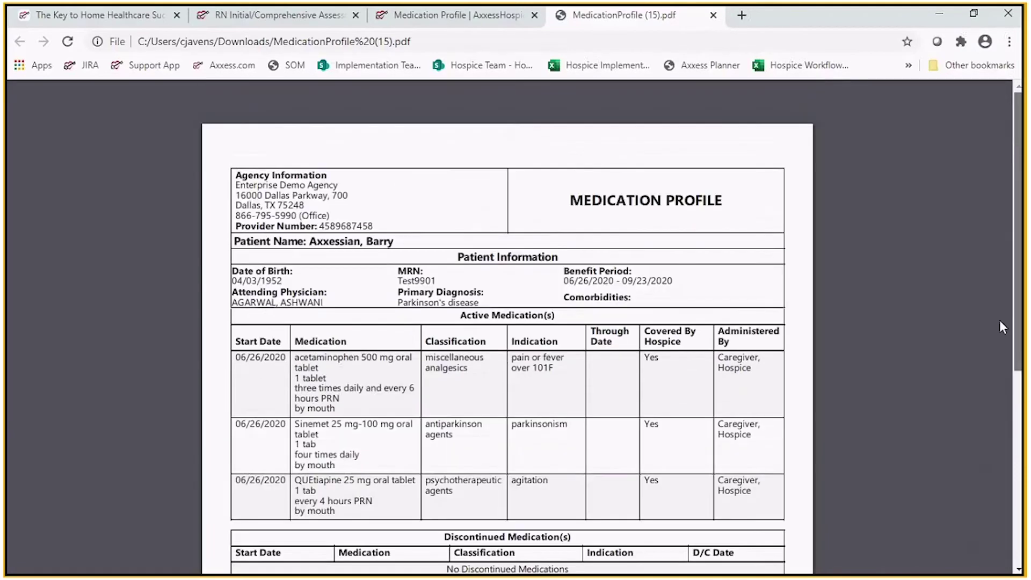
left_click(712, 16)
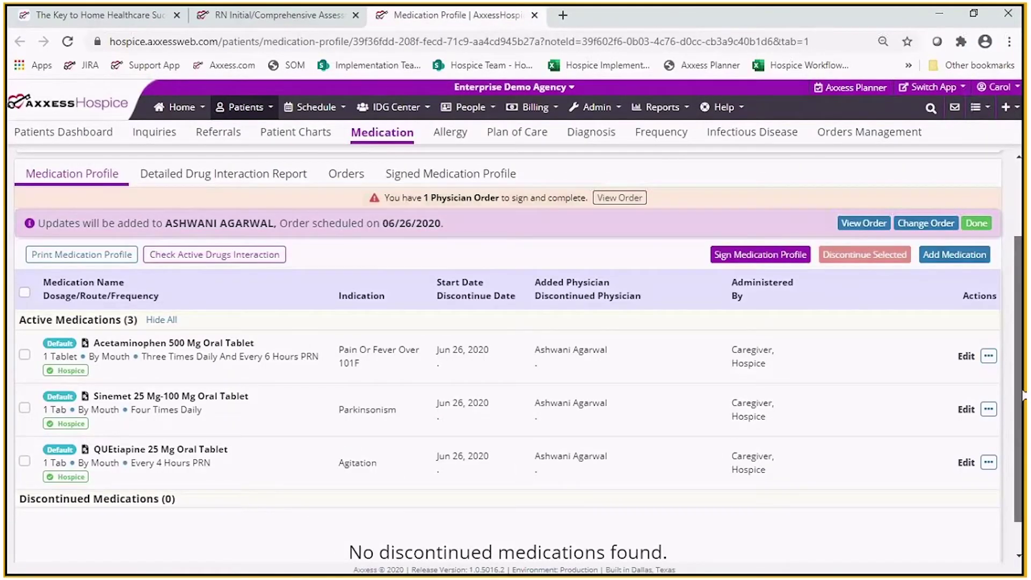
- Sign the medication profile with the Medication Regimen Review Acknowledgment accepted and 06/26/2020 as the date signed
mouse_move(1023, 395)
left_mouse_down()
mouse_move(1018, 349)
mouse_move(1022, 389)
left_mouse_up()
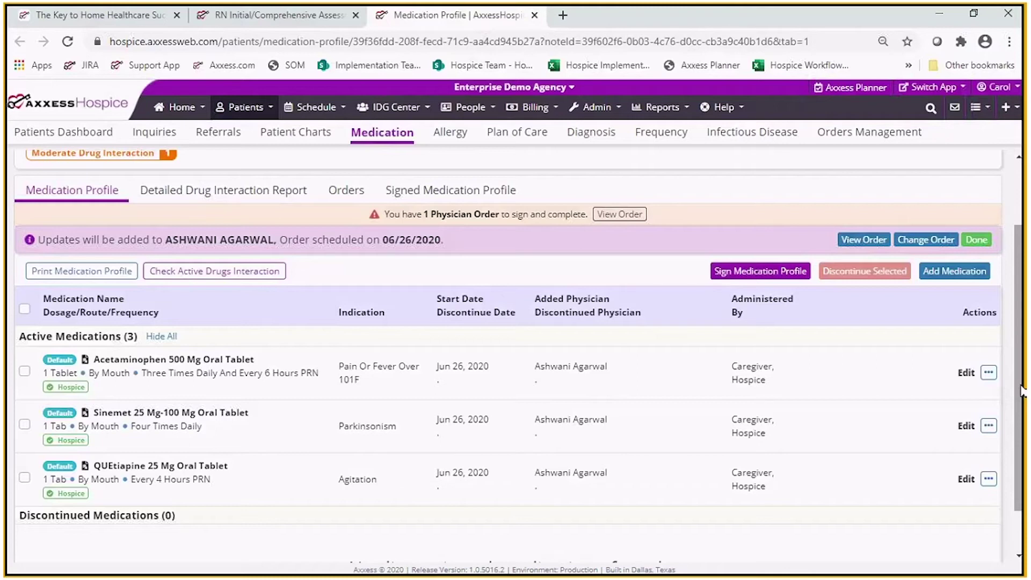
left_click(746, 272)
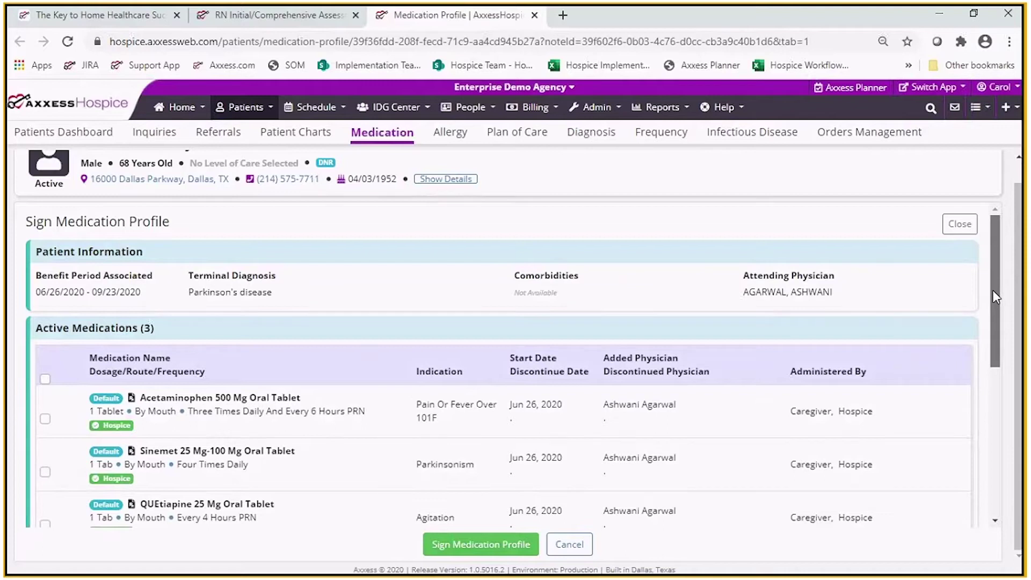
left_click_drag(988, 284, 983, 469)
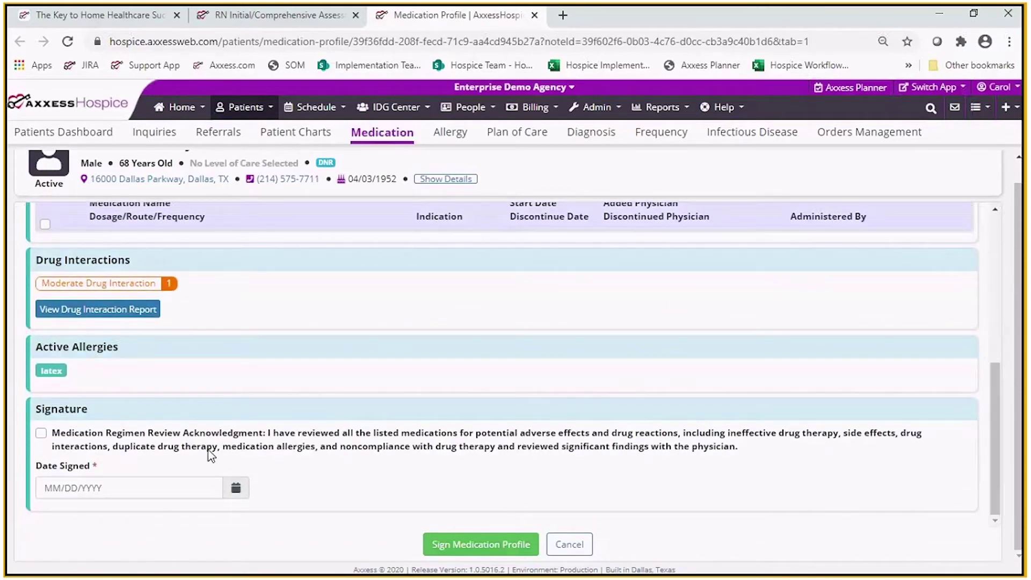
left_click(41, 434)
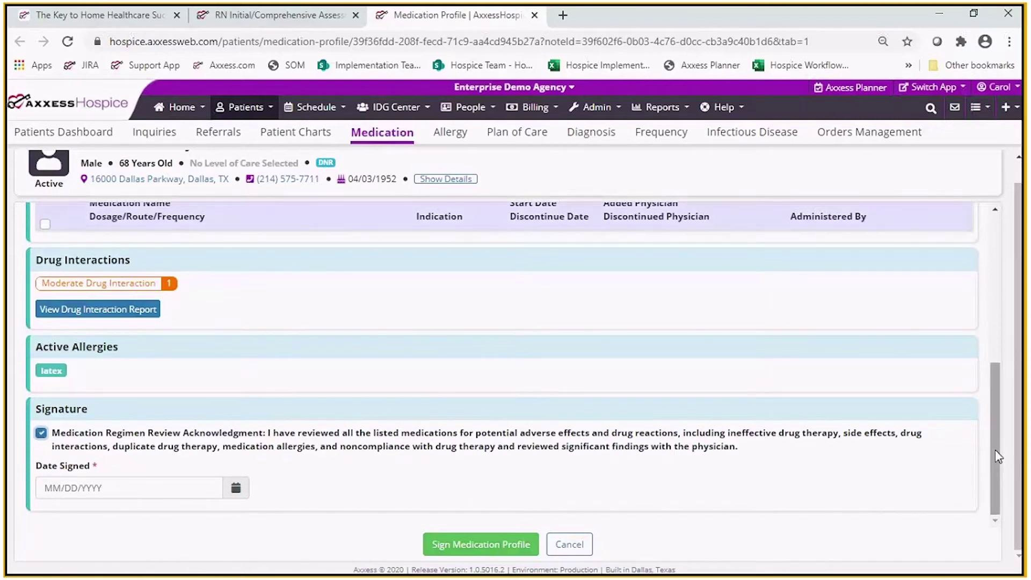
left_click(140, 489)
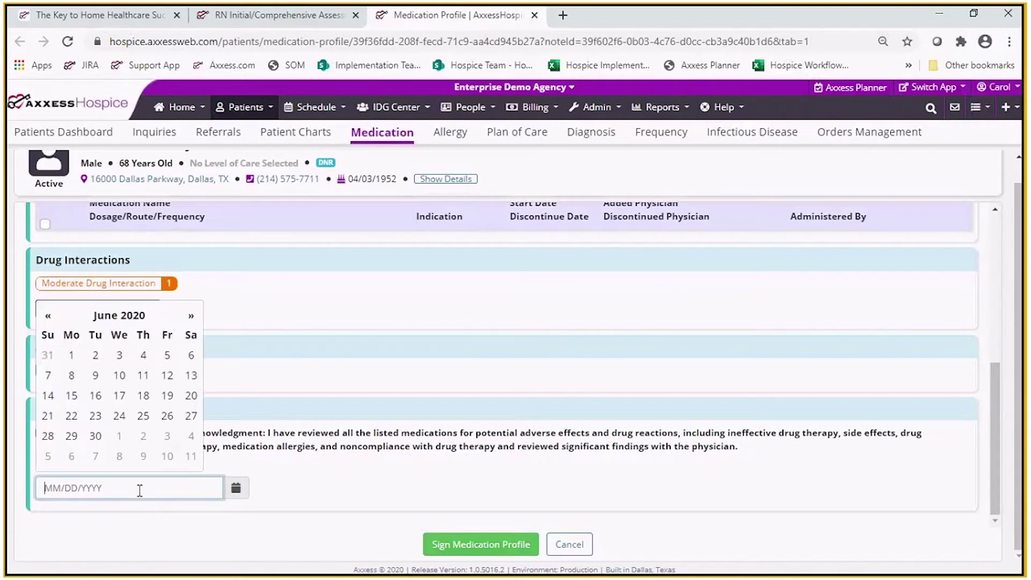
left_click(167, 416)
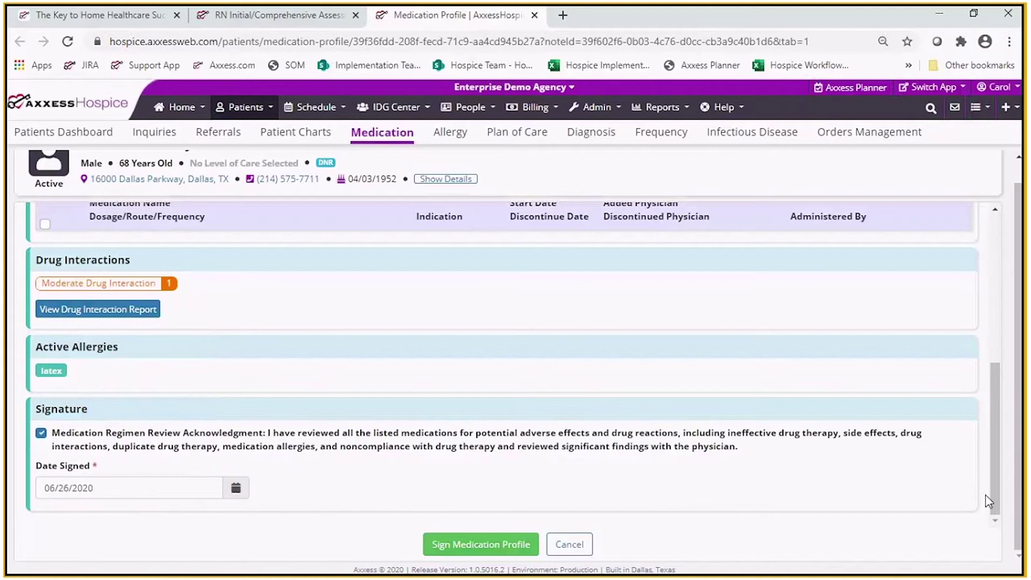
left_click(516, 544)
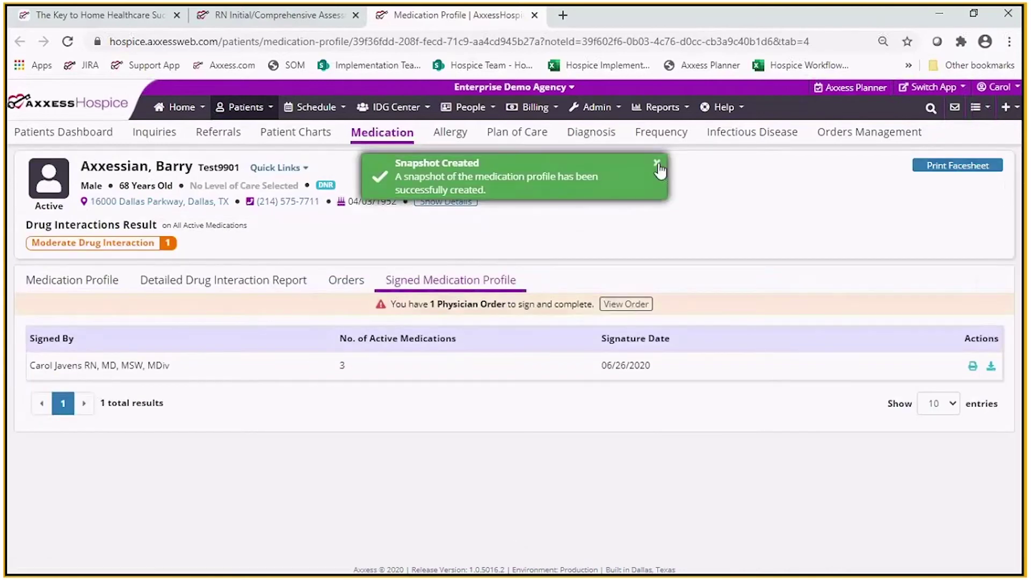
left_click(657, 163)
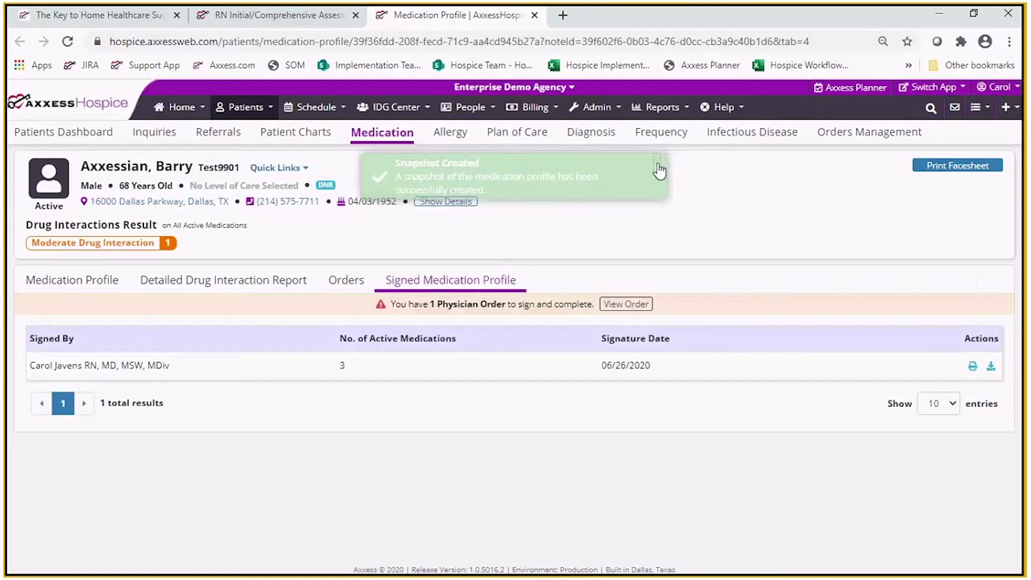
- Check the signed medication profile records and return to the current medication profile
left_click(99, 290)
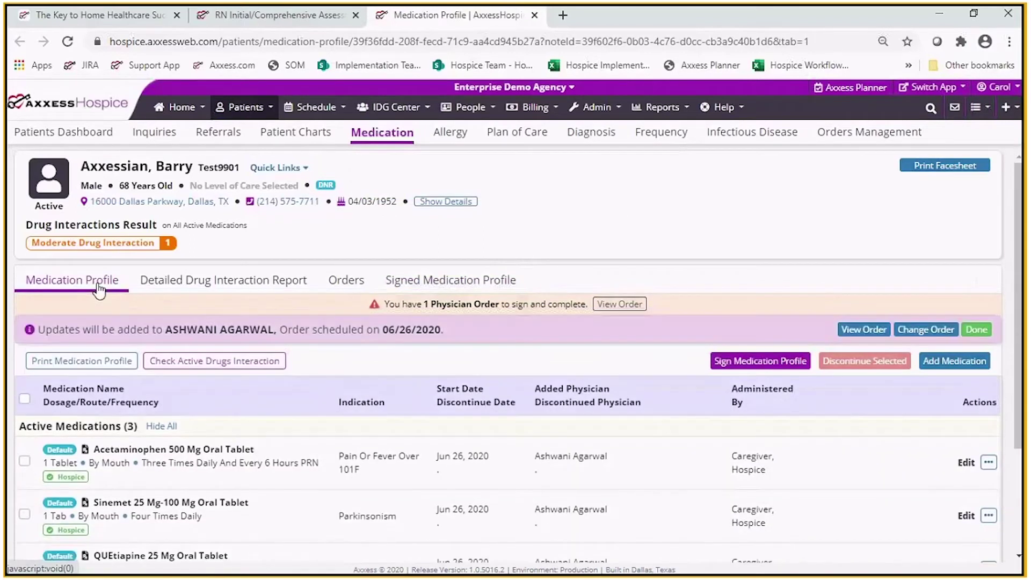
left_click(462, 285)
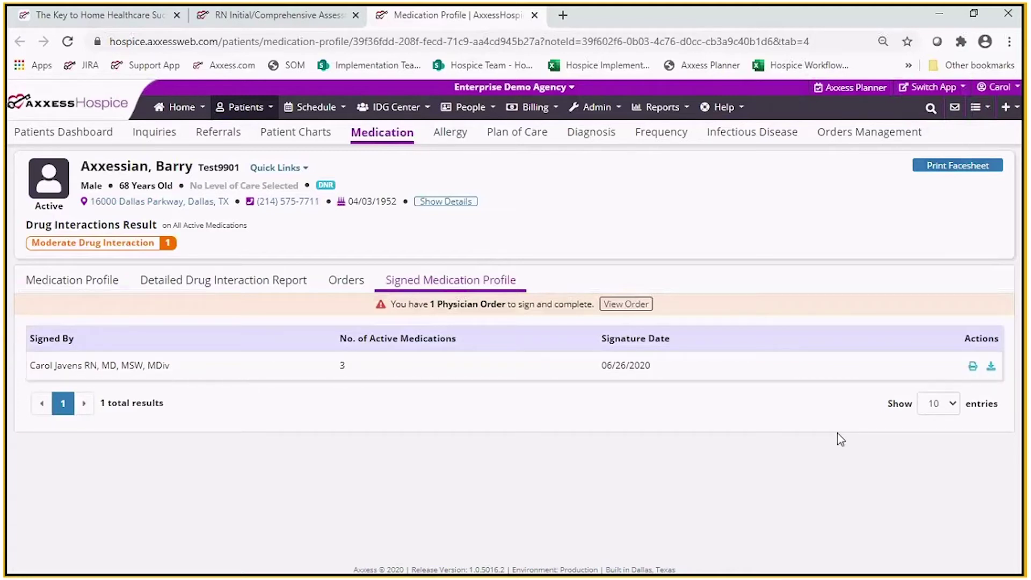
left_click(82, 286)
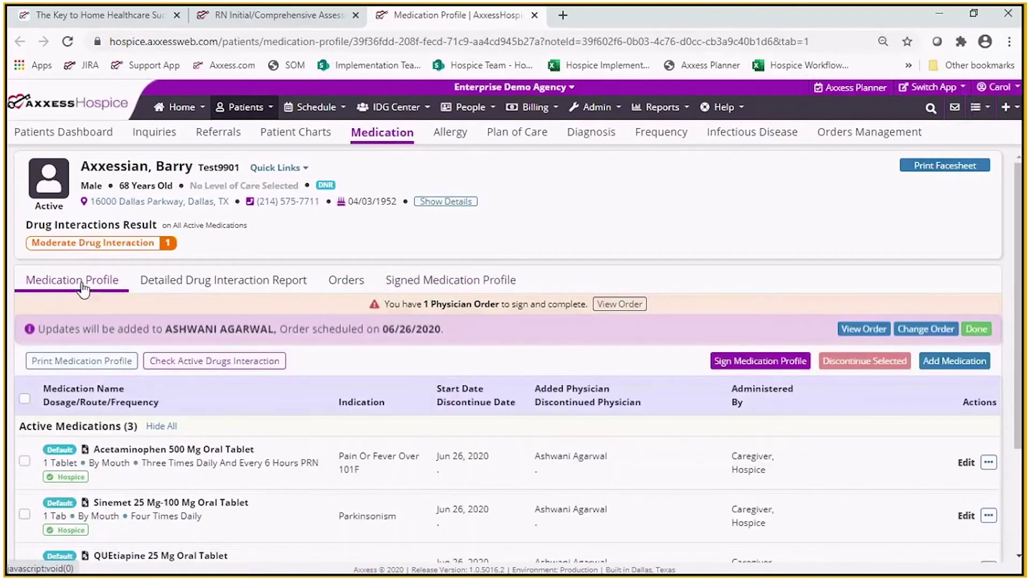
- Check the physician order that groups the added medications, and close the medication profile to return to the RN assessment
left_click_drag(1022, 318, 1022, 335)
left_click(340, 261)
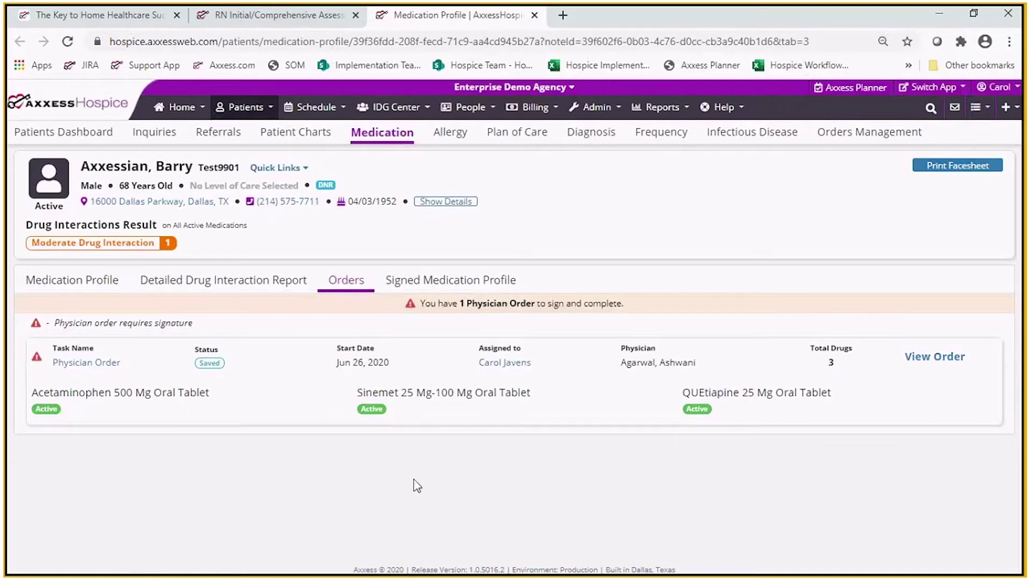
left_click(74, 291)
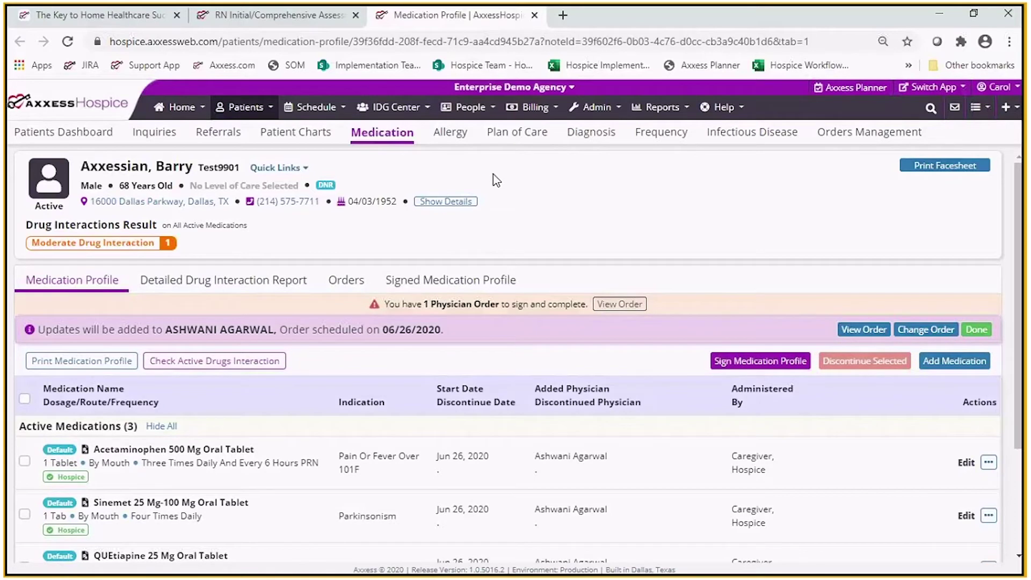
left_click(534, 17)
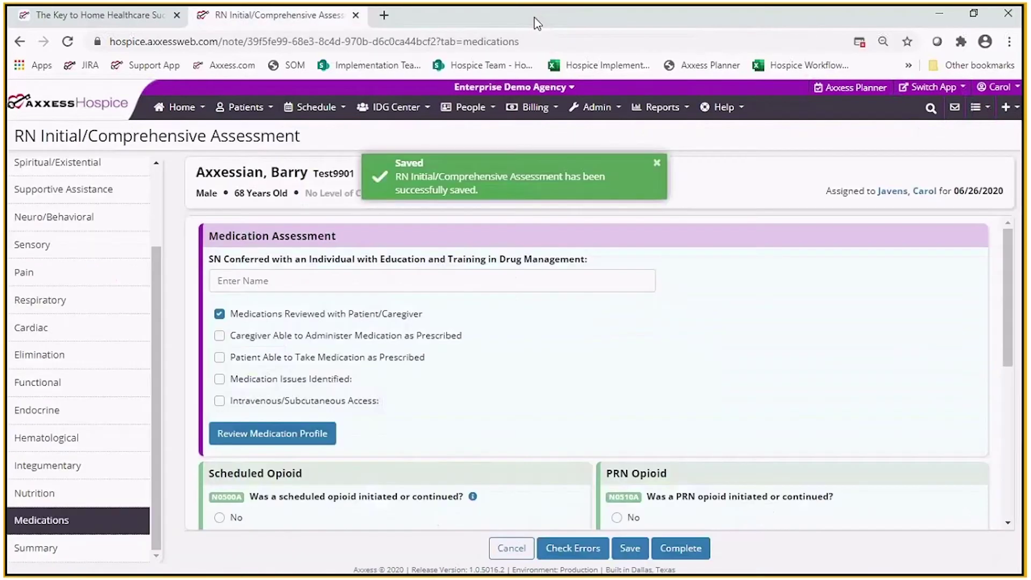
- Answer No to both the scheduled opioid and the PRN opioid questions in the medications section
left_click_drag(1007, 301, 1002, 391)
left_click(220, 316)
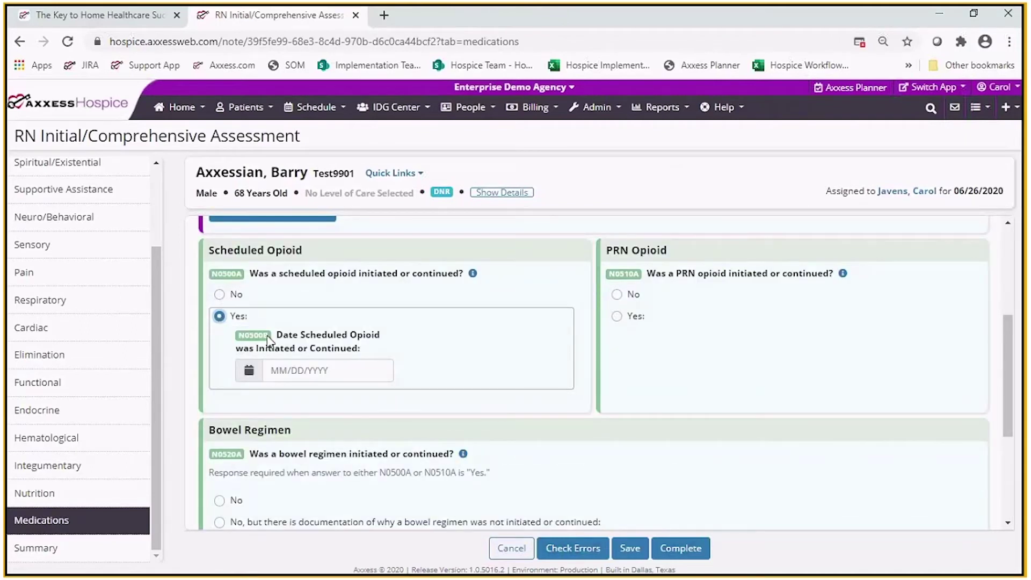
left_click(220, 295)
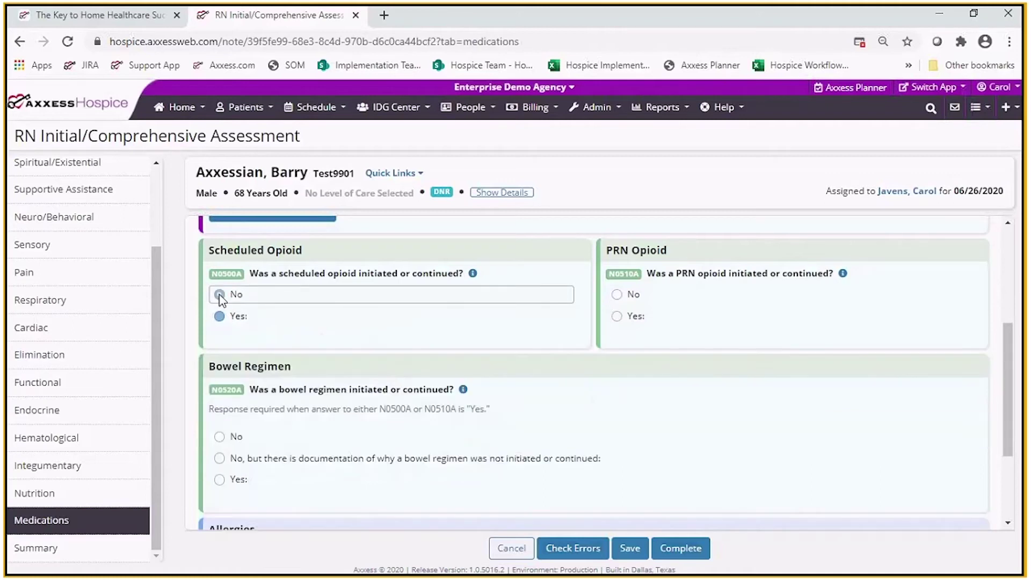
left_click(617, 295)
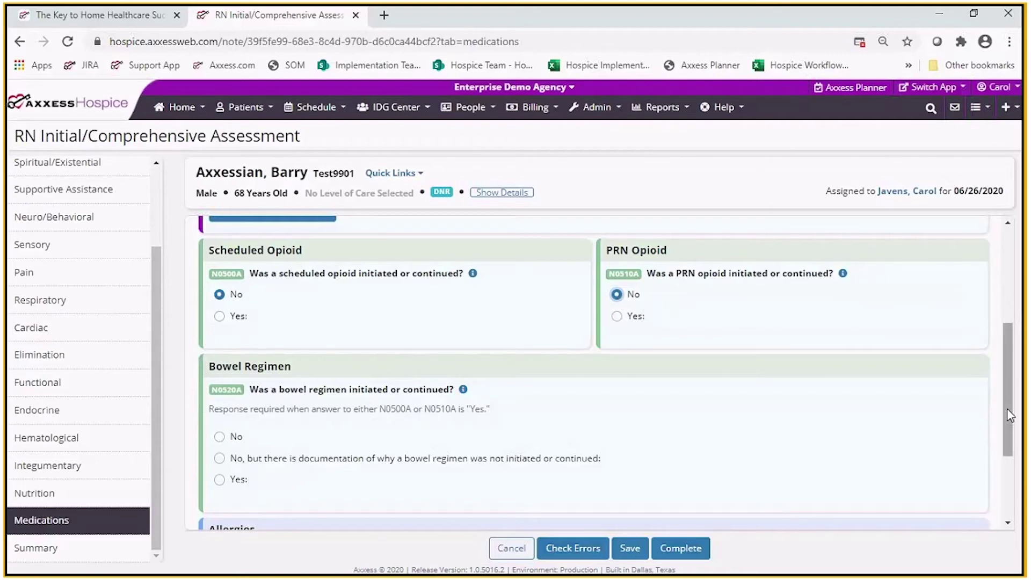
left_click_drag(1007, 408, 1007, 469)
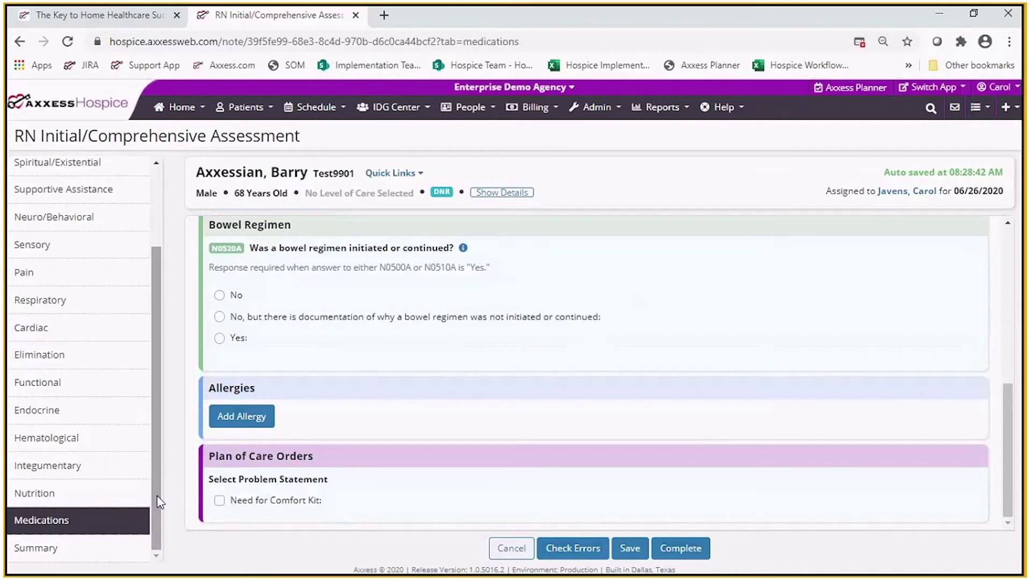
- In the Summary's physician orders, include the SN evaluation order and replace its hospice diagnosis placeholder with "Parkinsons Disease."
left_click(75, 546)
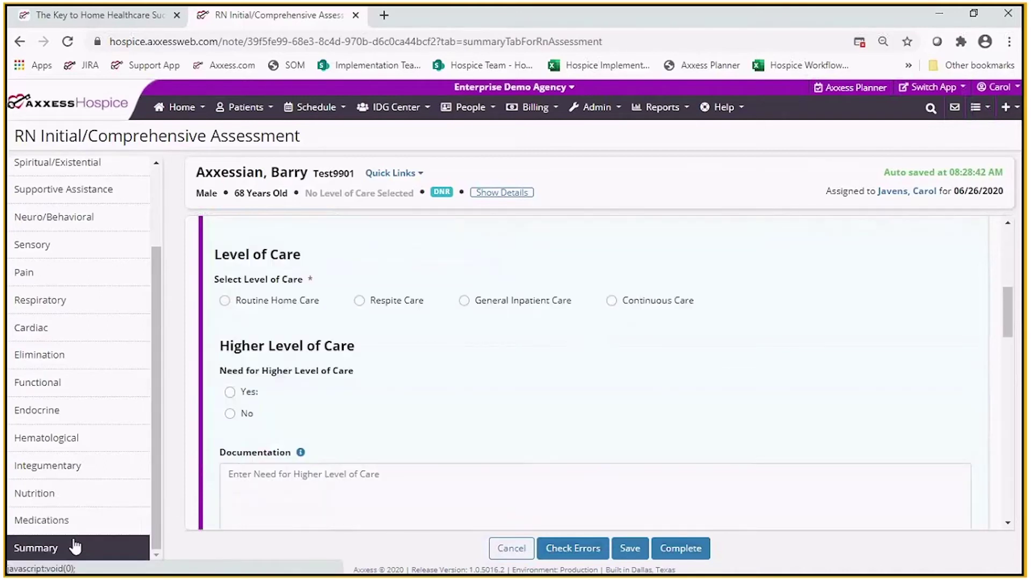
left_click_drag(1008, 305, 1003, 239)
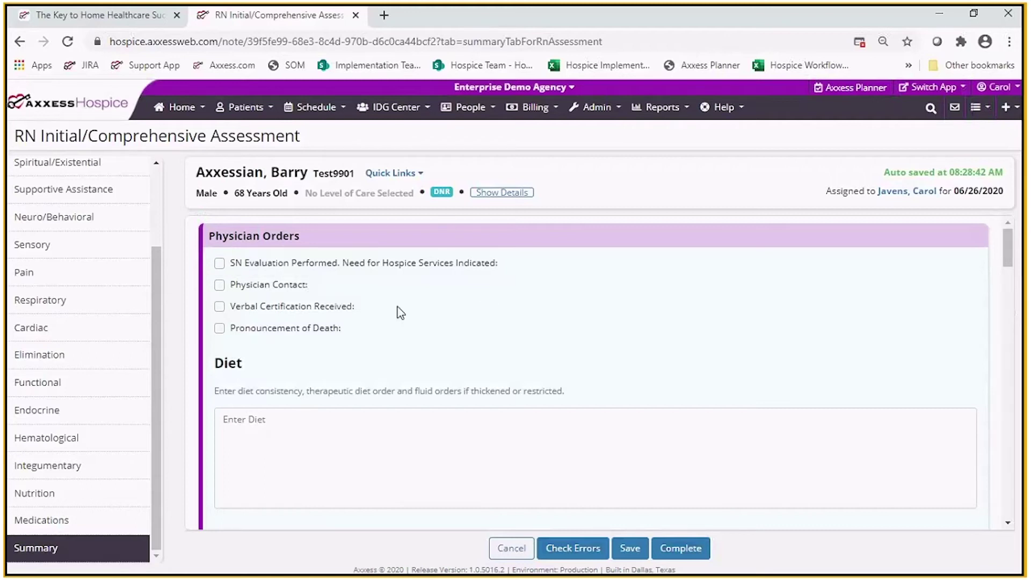
left_click(219, 263)
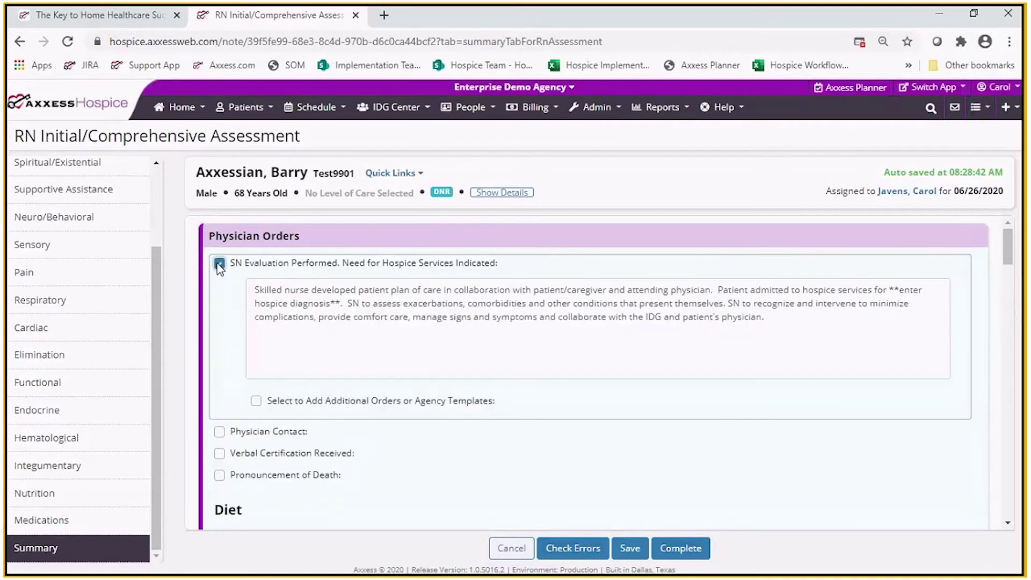
left_click(892, 293)
left_click_drag(890, 292, 341, 307)
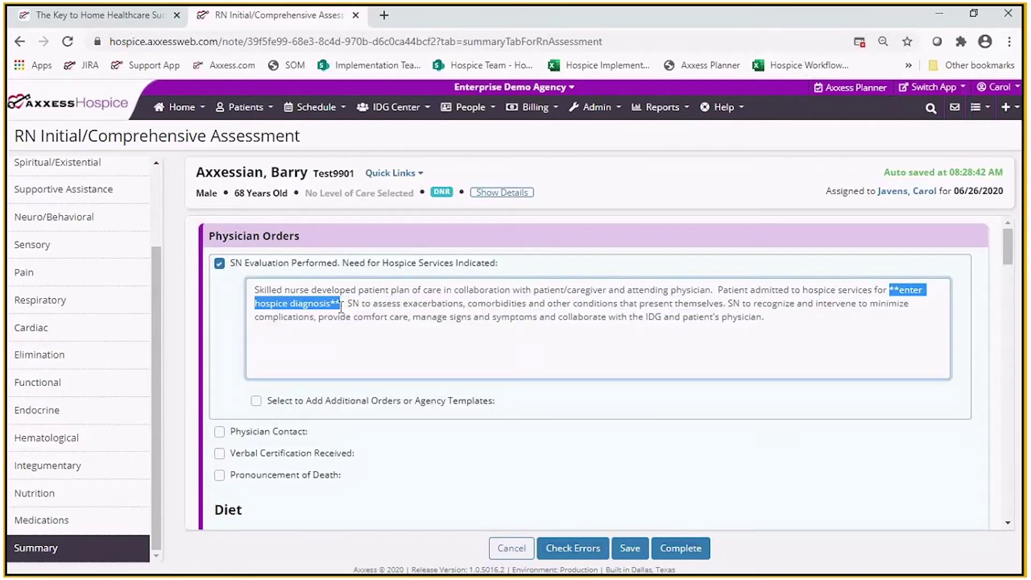
type("Parkinson")
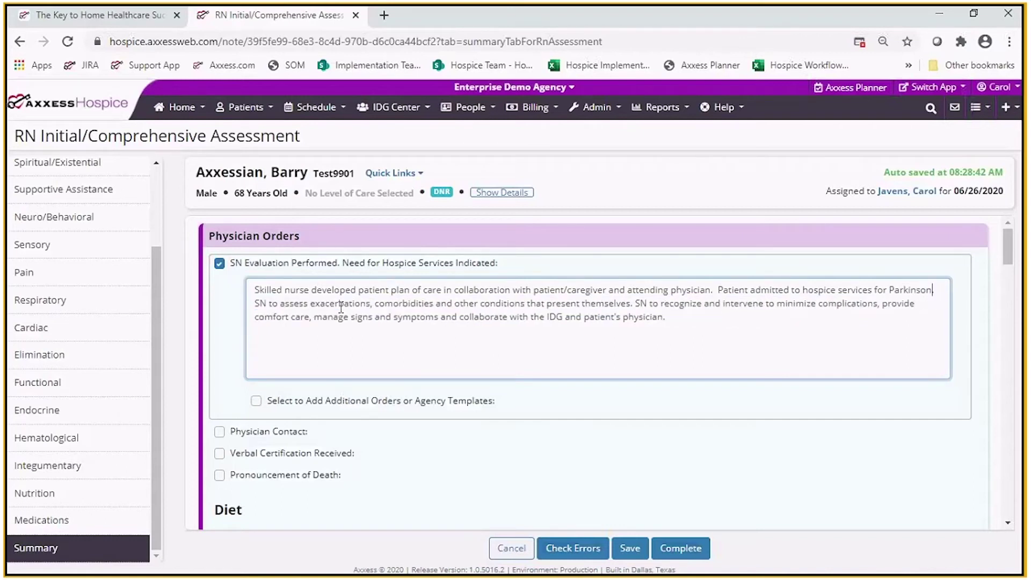
type("s Disease.")
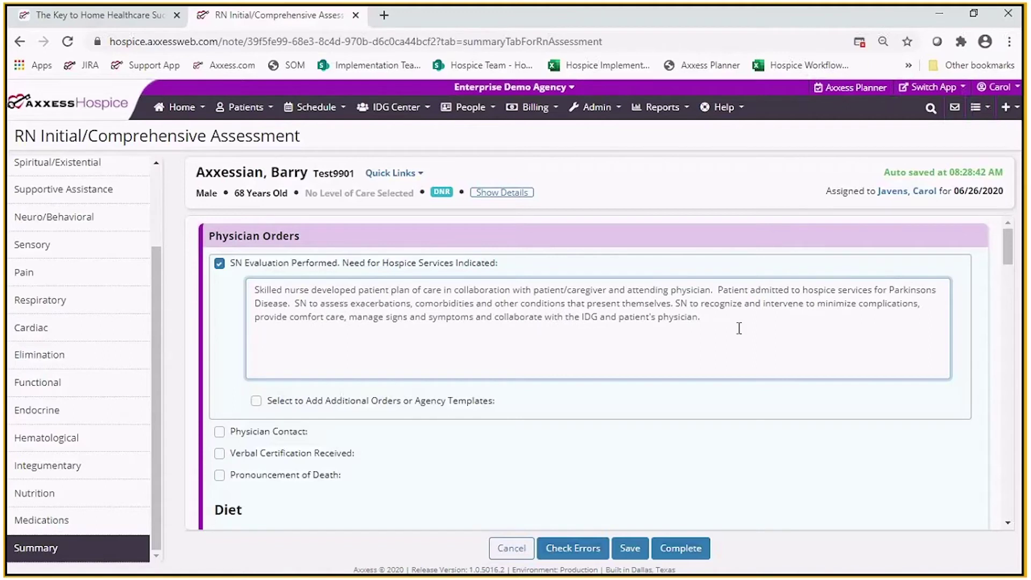
- Add physician contact orders for the hospice physician to assume primary care as attending physician and to sign the death certificate
left_click_drag(1008, 252, 1009, 255)
scroll(1009, 255, "down", 3)
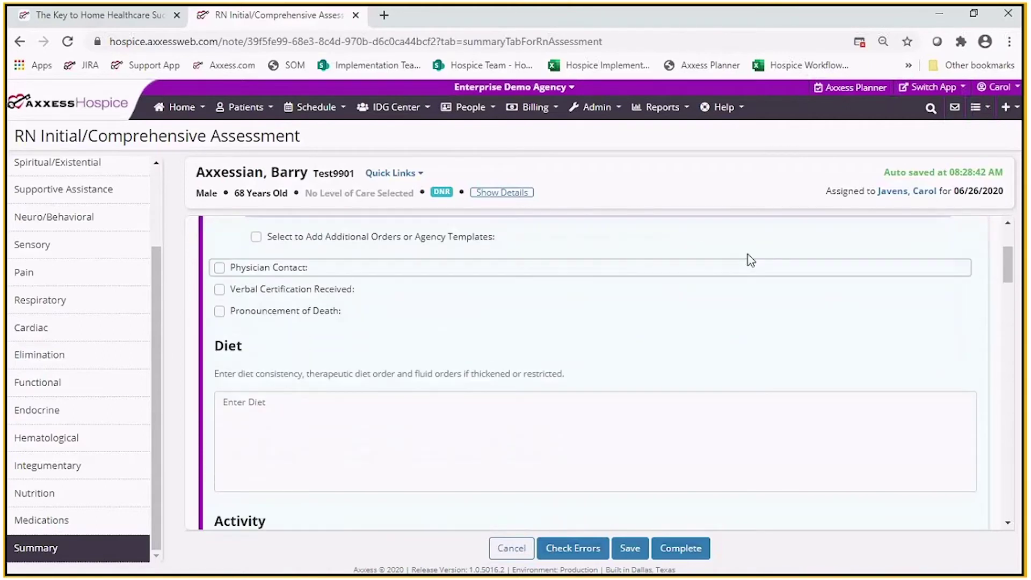
left_click(220, 268)
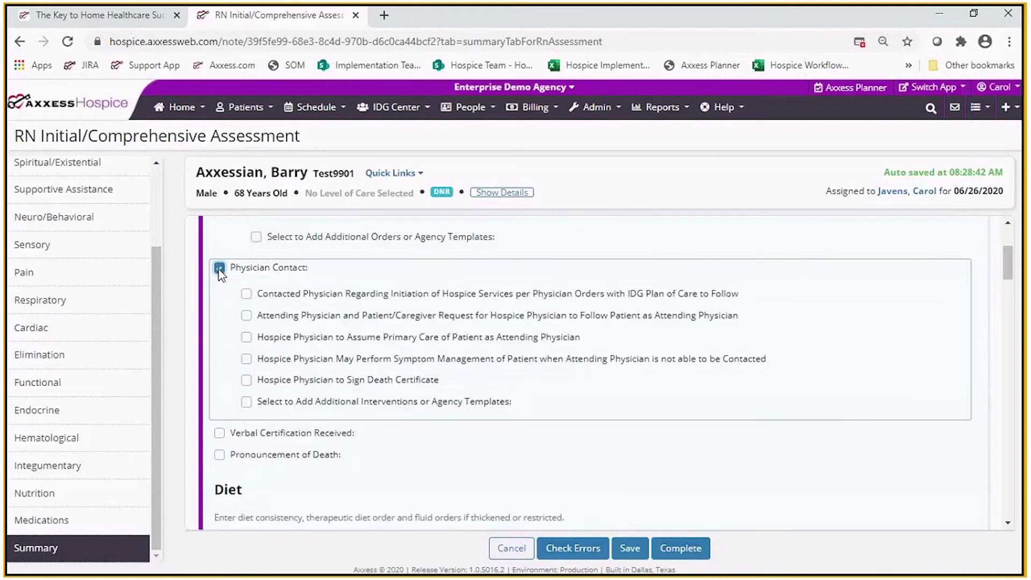
left_click(246, 339)
left_click(246, 379)
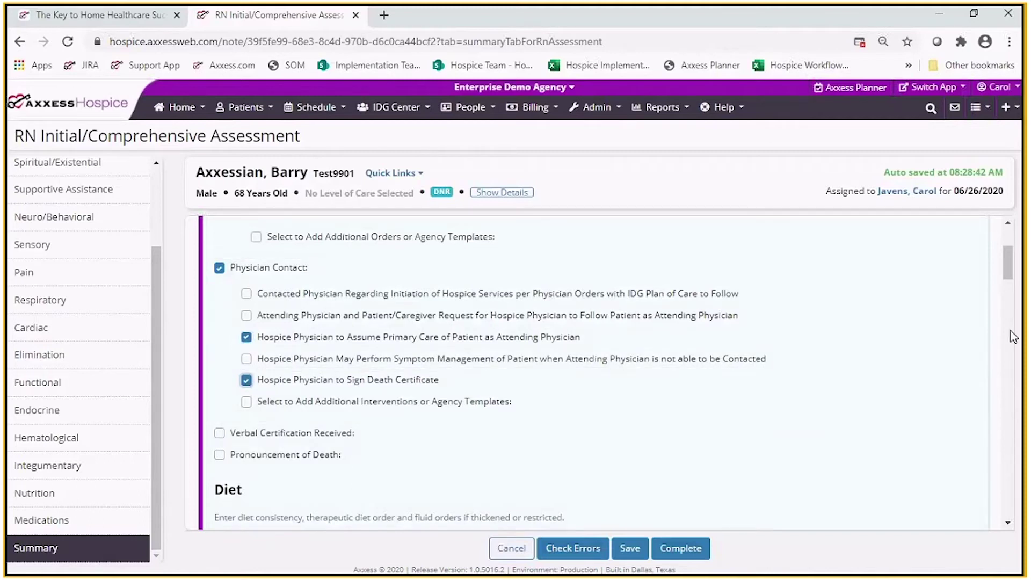
- Record the hospice physician's verbal certification of terminal illness, entering the physician's name and 06/26/2020 as the date received
scroll(1014, 337, "down", 3)
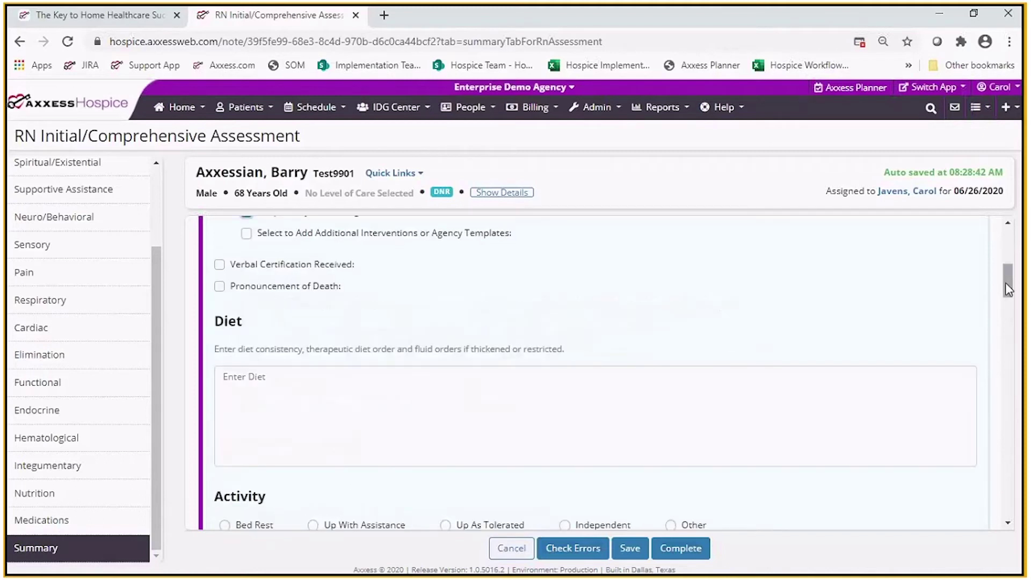
left_click(219, 265)
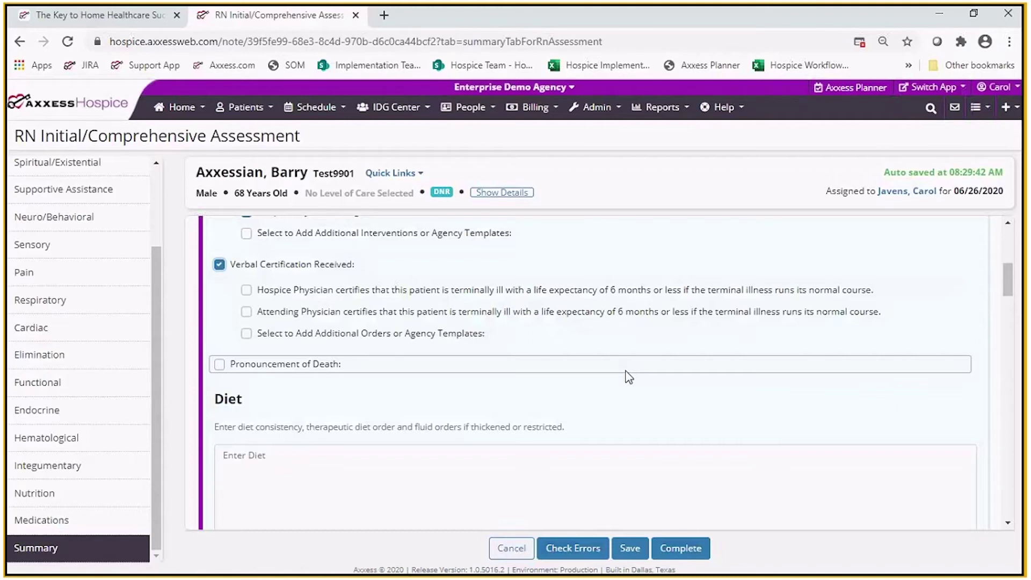
left_click(246, 291)
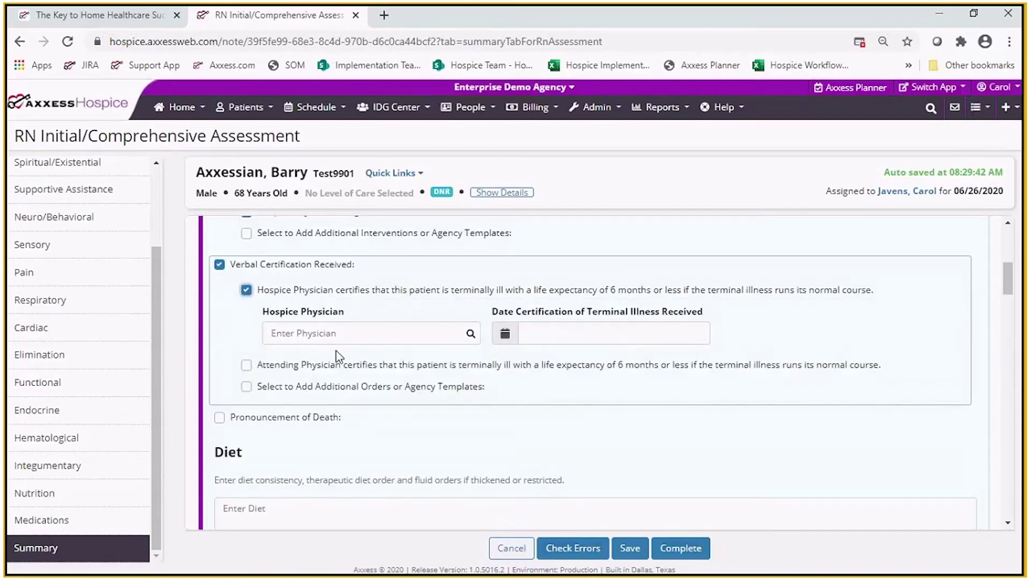
left_click(332, 336)
type("agga")
key("BackSpace")
key("BackSpace")
type("a")
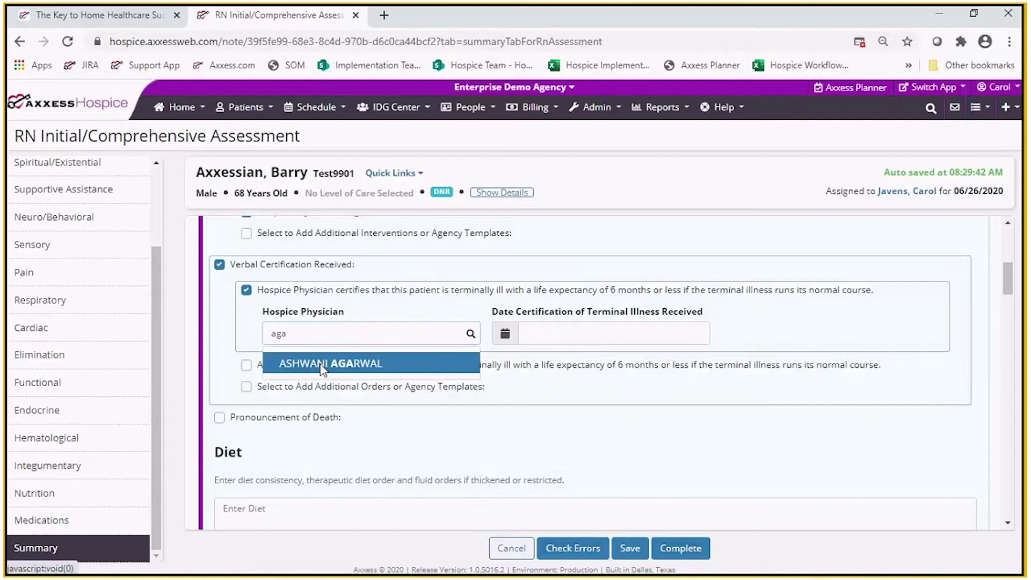
left_click(322, 365)
left_click(534, 338)
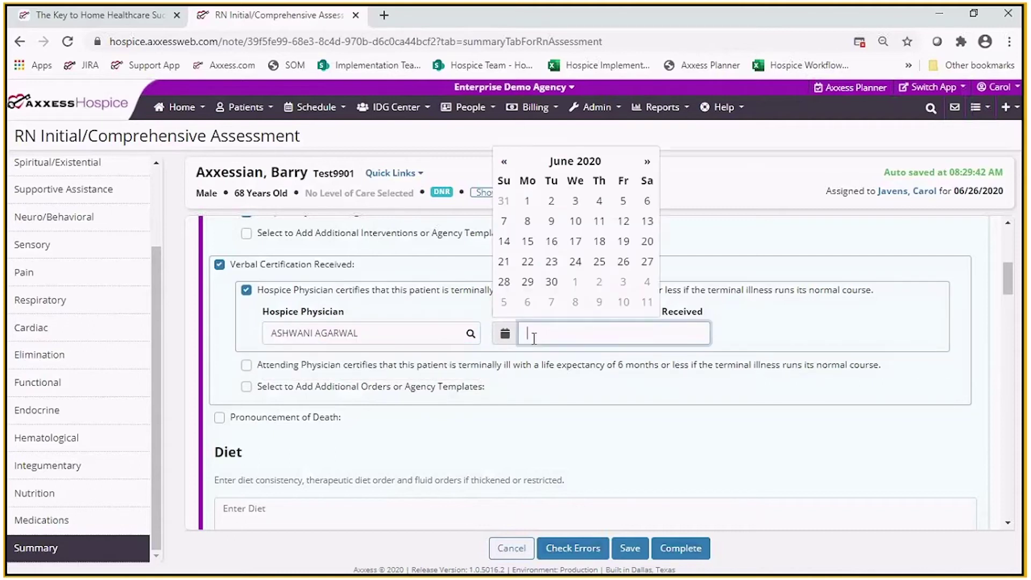
left_click(623, 263)
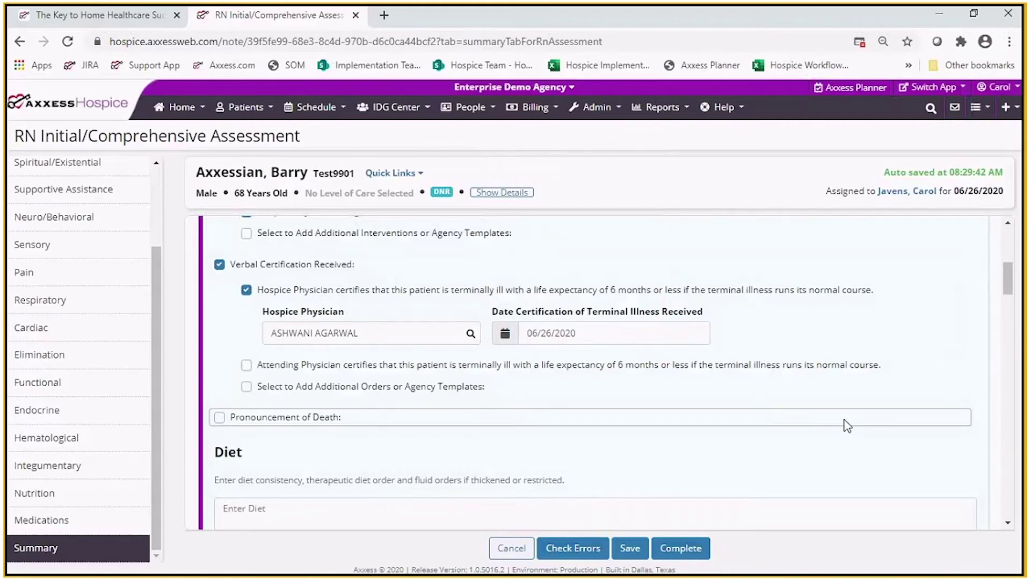
- Add the pronouncement of death order allowing the skilled nurse to perform it
left_click_drag(1013, 290, 1013, 293)
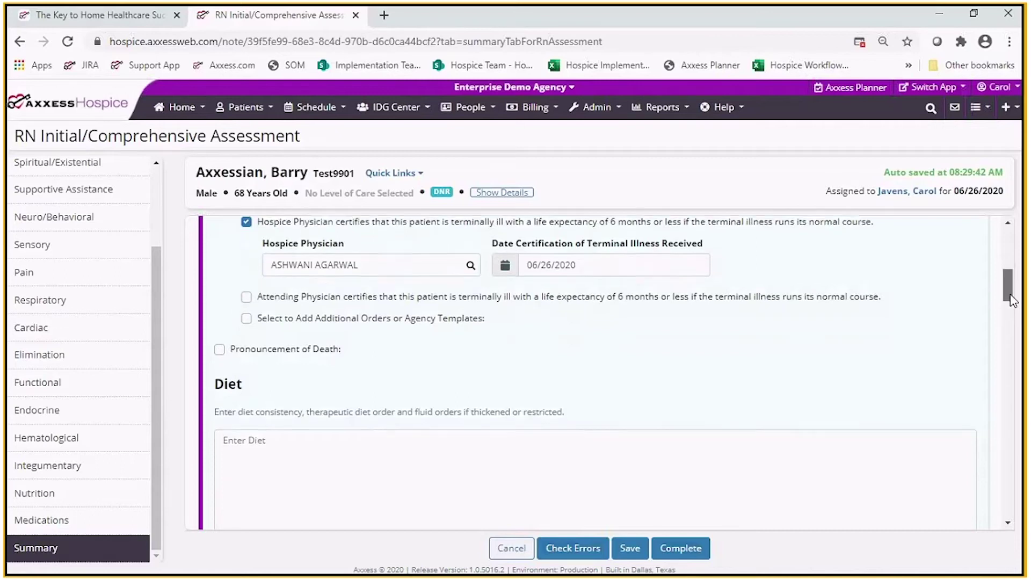
scroll(1008, 293, "down", 1)
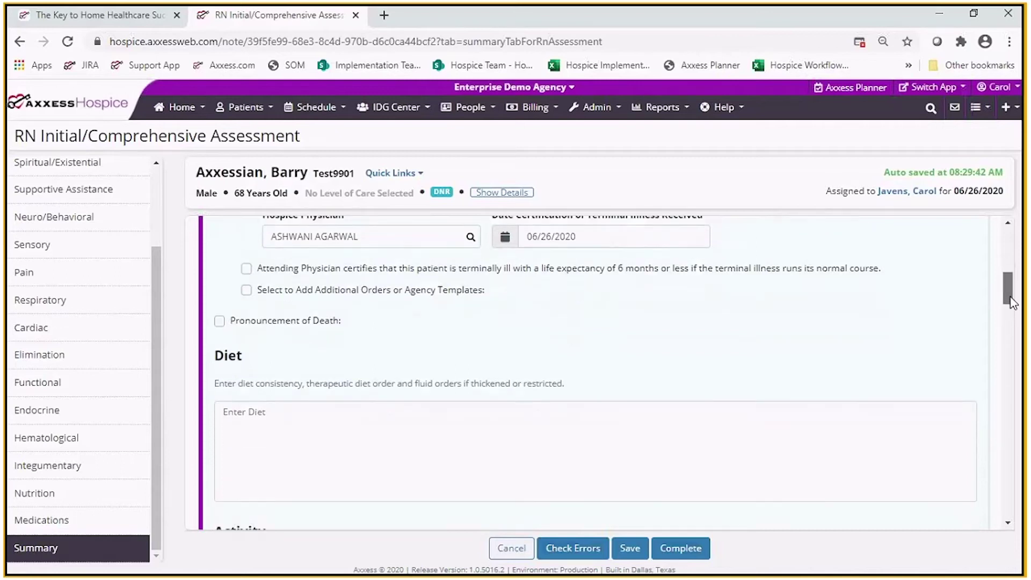
left_click(219, 322)
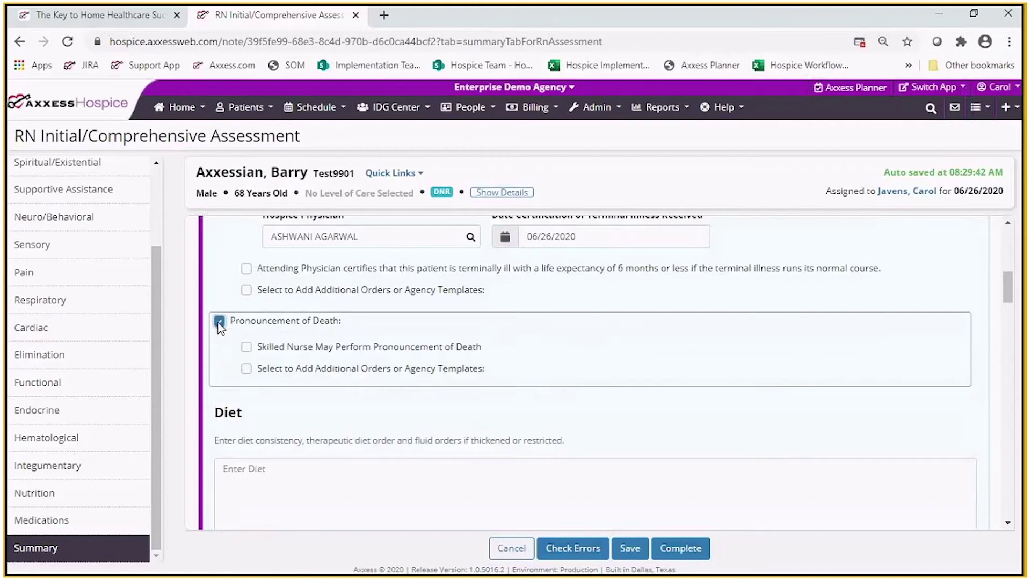
left_click(246, 348)
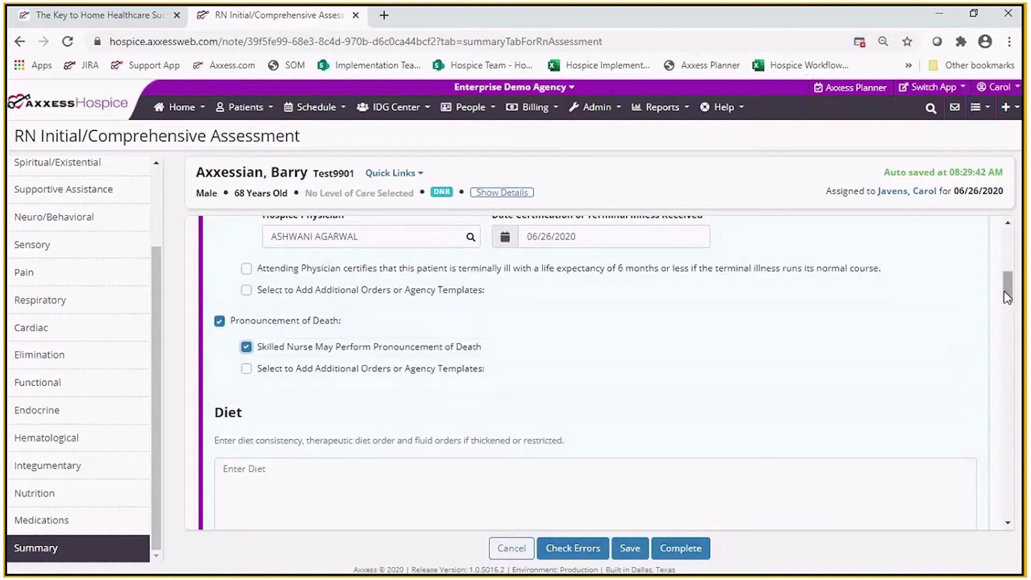
- Enter "soft as tolerated" as the diet order
scroll(1008, 301, "down", 2)
scroll(1008, 311, "down", 1)
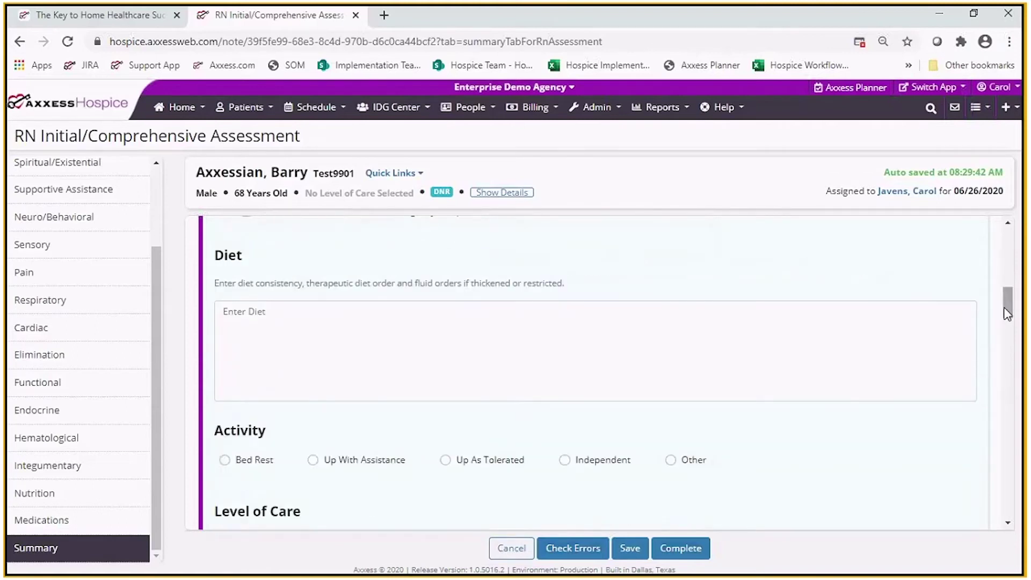
left_click(402, 342)
type("soft")
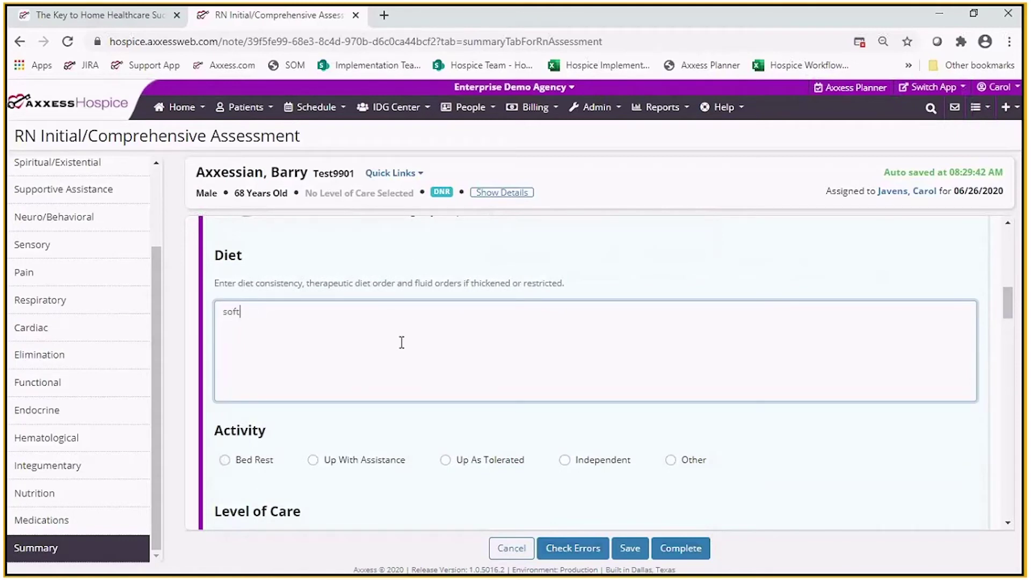
type(" as tolerated")
- Set the activity order to Up As Tolerated and the level of care to Routine Home Care
scroll(1009, 318, "down", 1)
mouse_move(1010, 318)
left_mouse_down()
mouse_move(1009, 333)
mouse_move(1010, 317)
left_mouse_up()
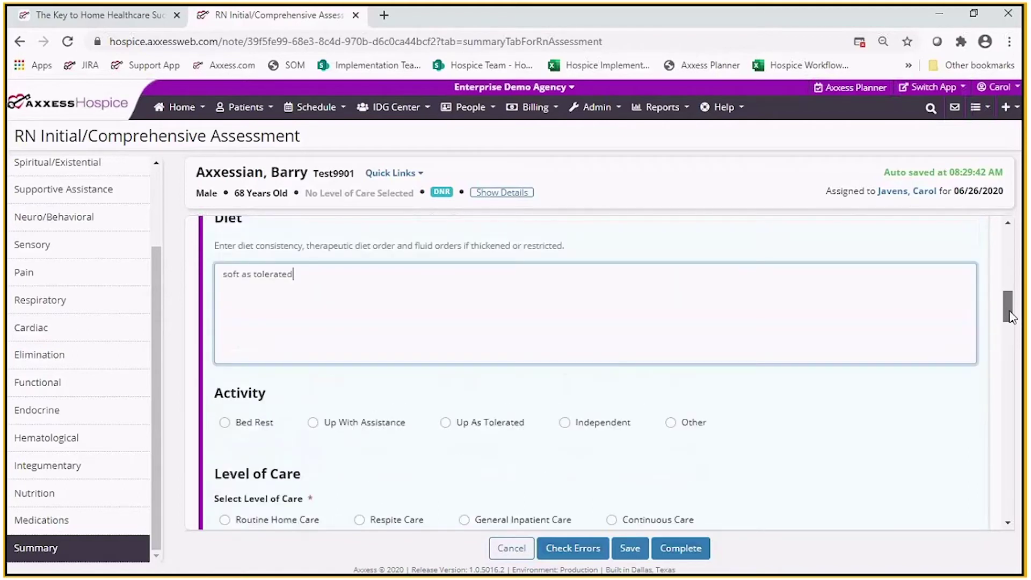
scroll(1009, 317, "down", 2)
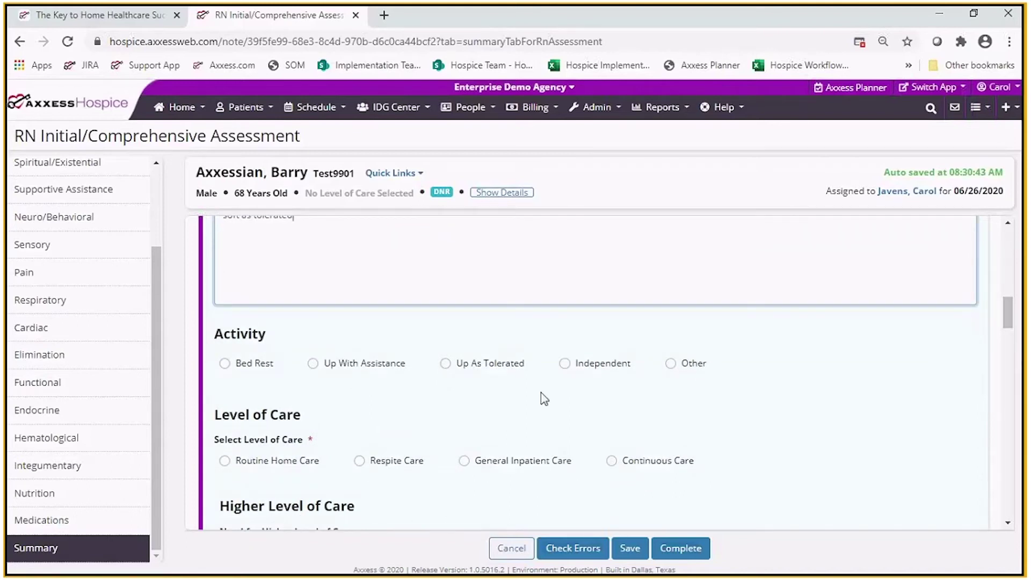
left_click(447, 364)
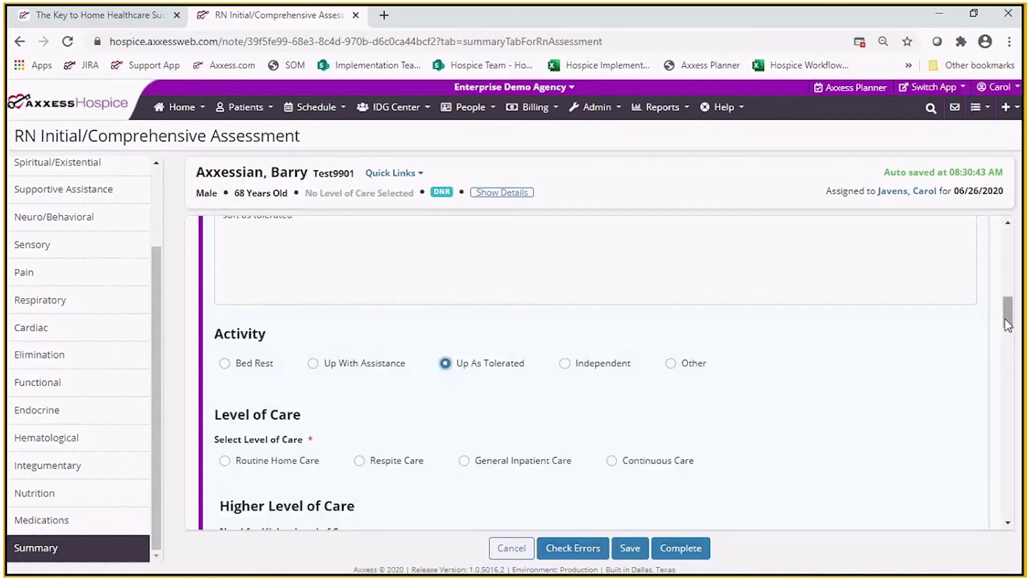
left_click_drag(1008, 324, 1008, 326)
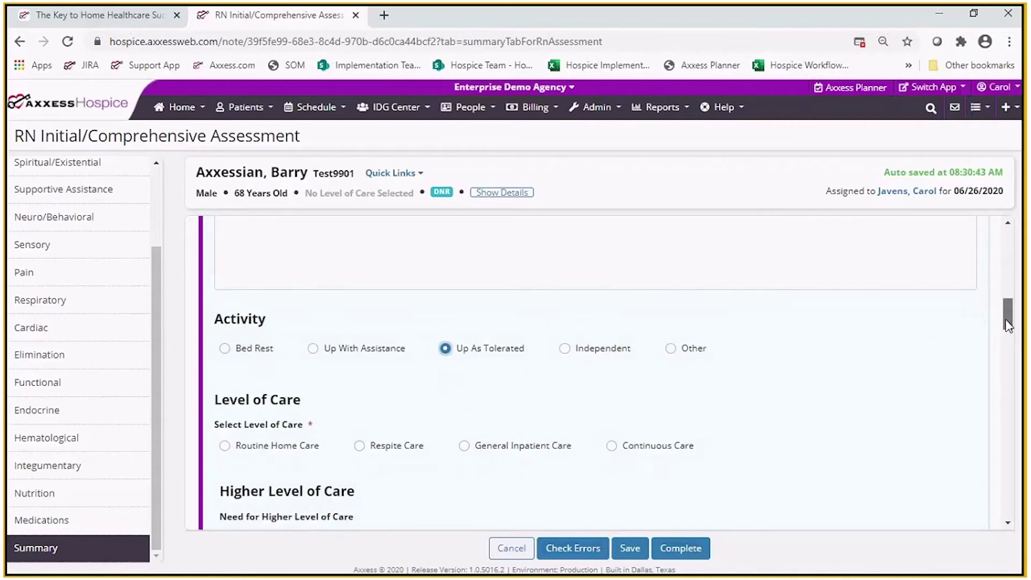
scroll(1007, 324, "down", 3)
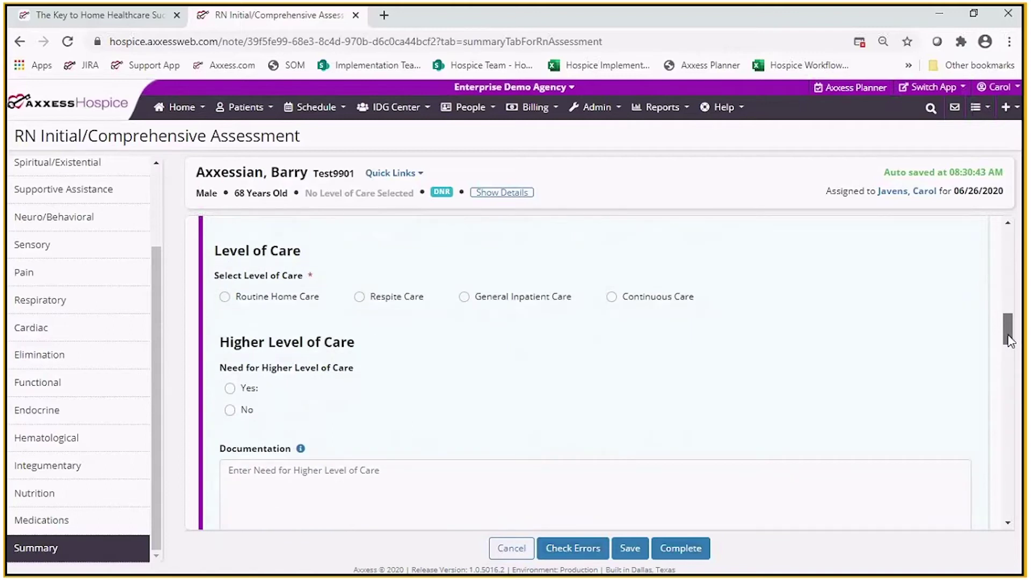
left_click(224, 298)
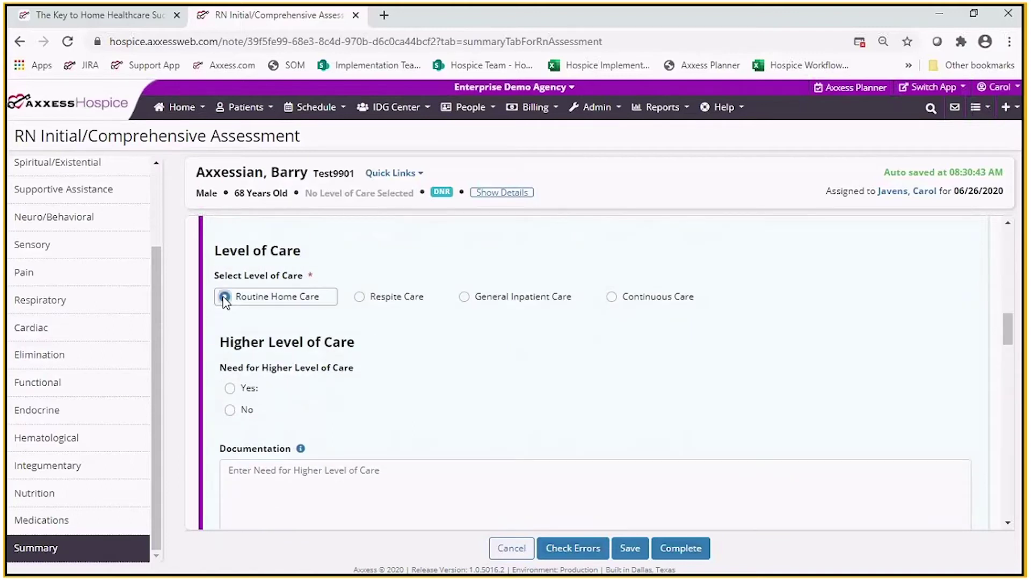
- Mark the need for higher level of care as Yes, with Continuous Care for Palliation and Symptom Management
left_click_drag(1005, 336, 1010, 353)
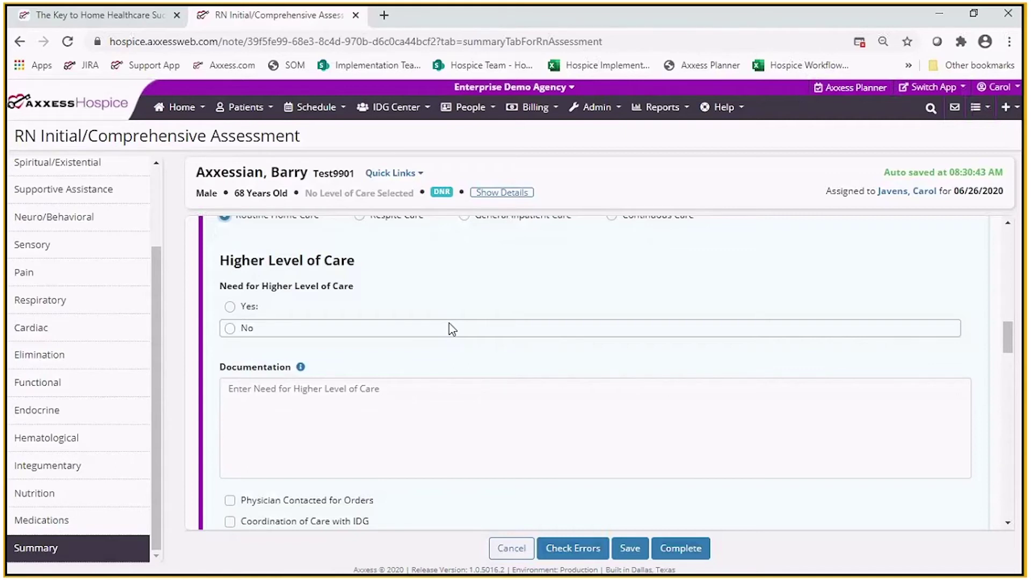
left_click_drag(1007, 352, 1008, 363)
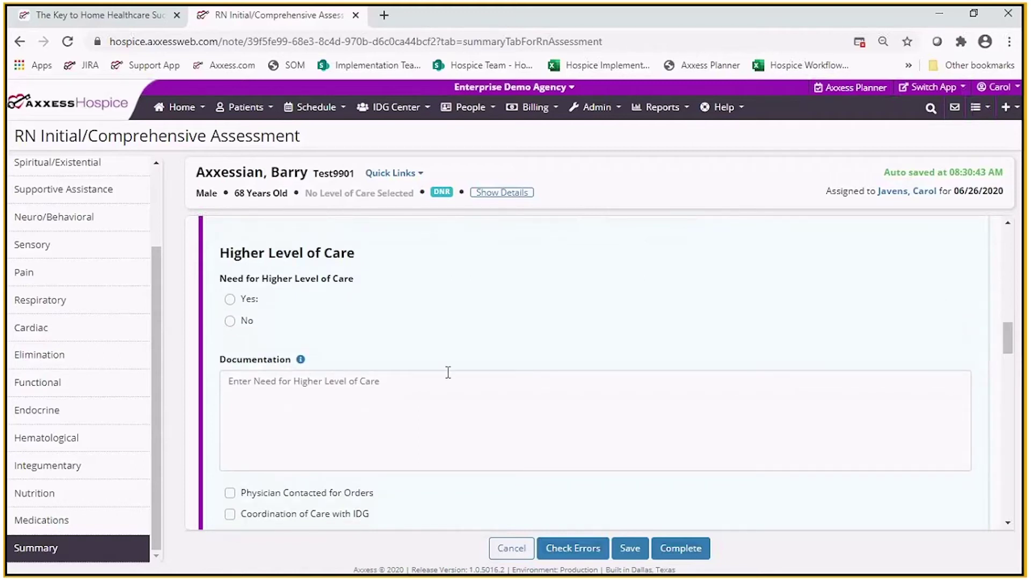
left_click(231, 301)
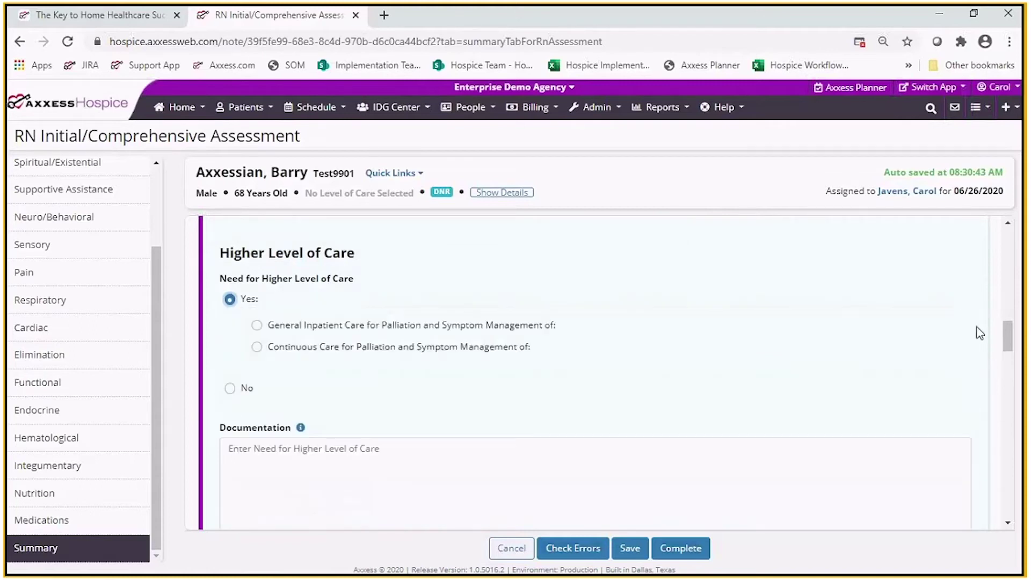
scroll(1008, 344, "down", 1)
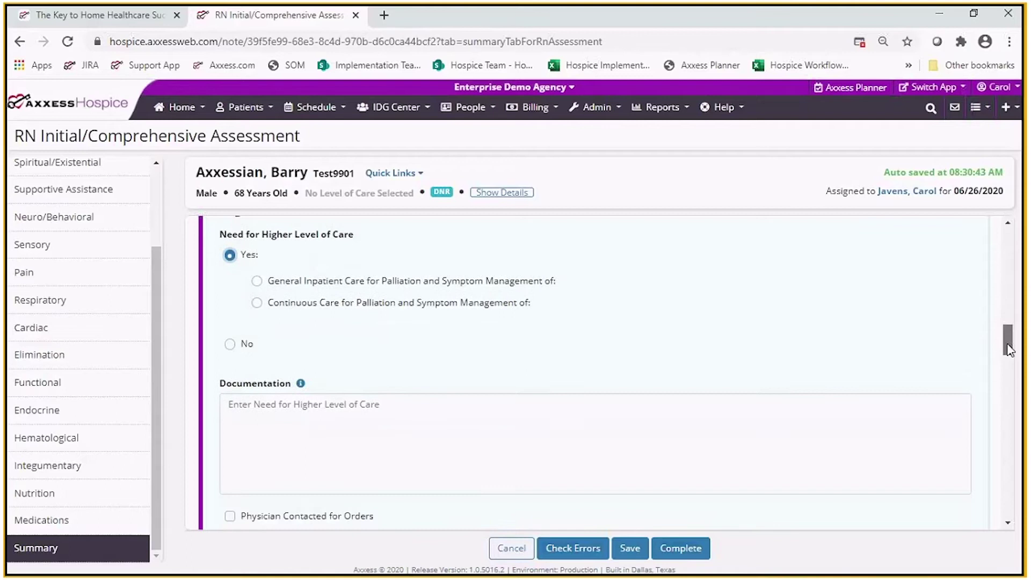
left_click(257, 304)
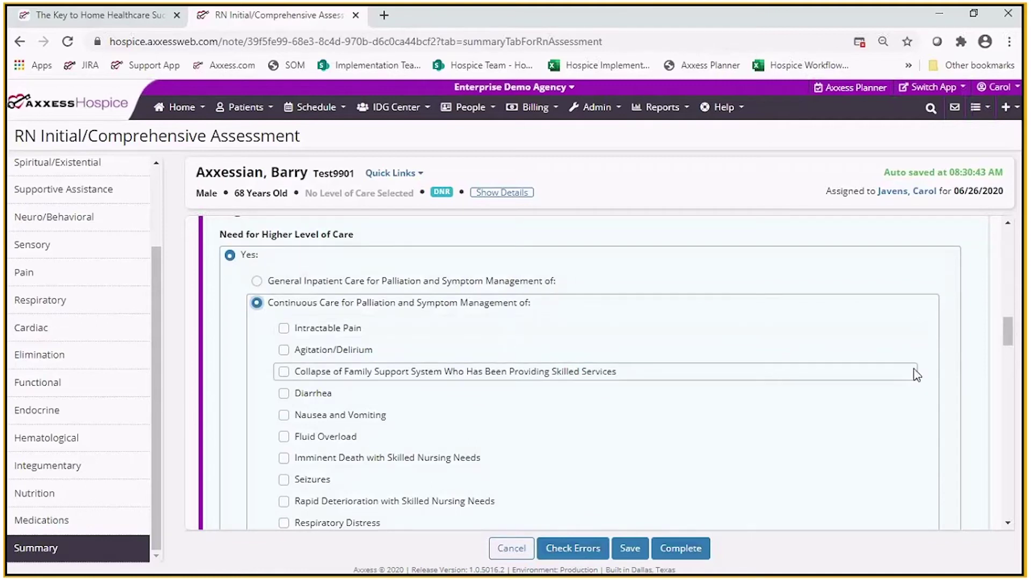
- Examine the symptom choices under Continuous Care and the guidance for the higher level of care documentation
scroll(1004, 346, "down", 1)
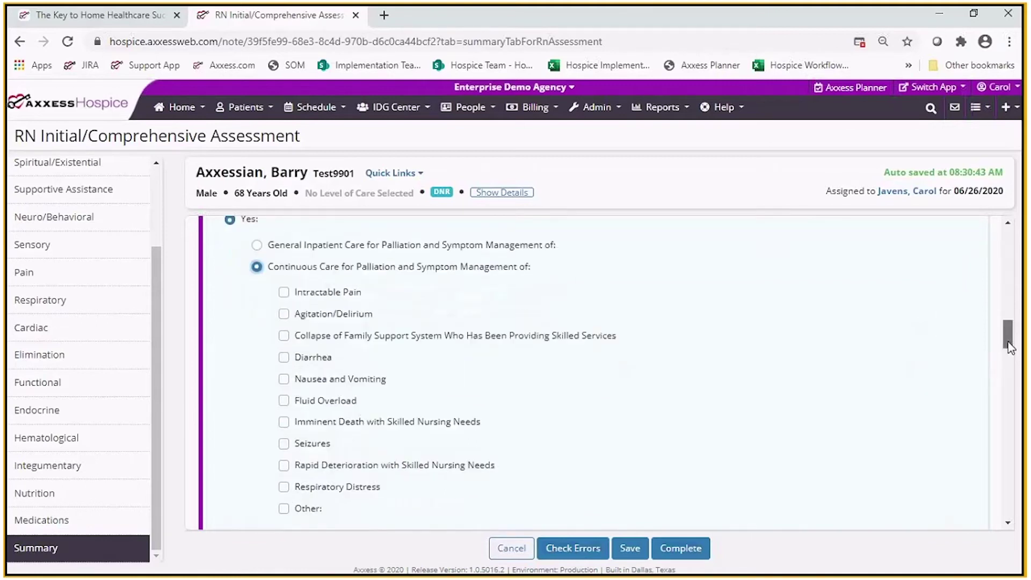
scroll(1010, 346, "down", 1)
scroll(1010, 348, "down", 1)
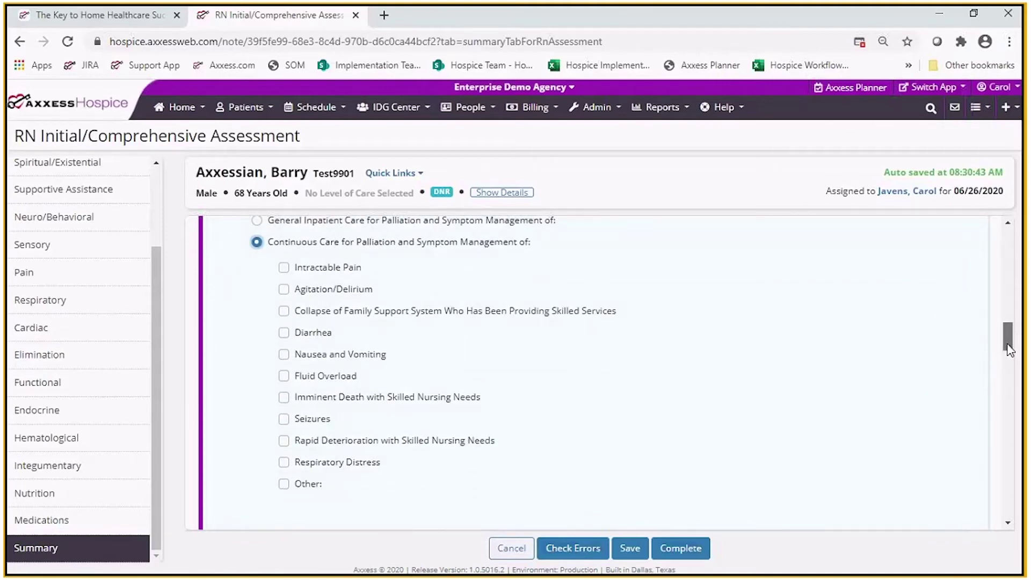
scroll(1009, 350, "down", 1)
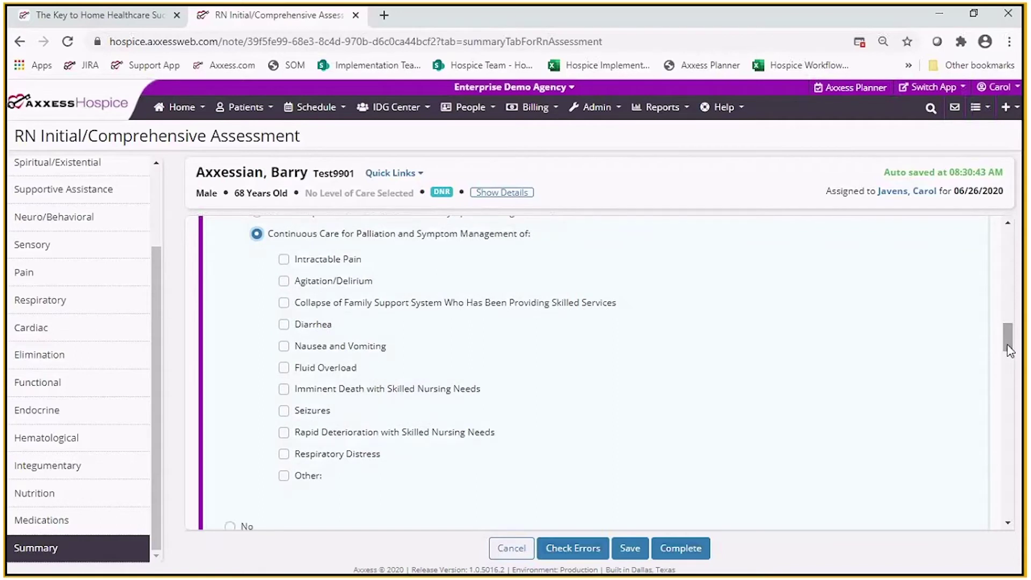
left_click_drag(1009, 350, 1009, 346)
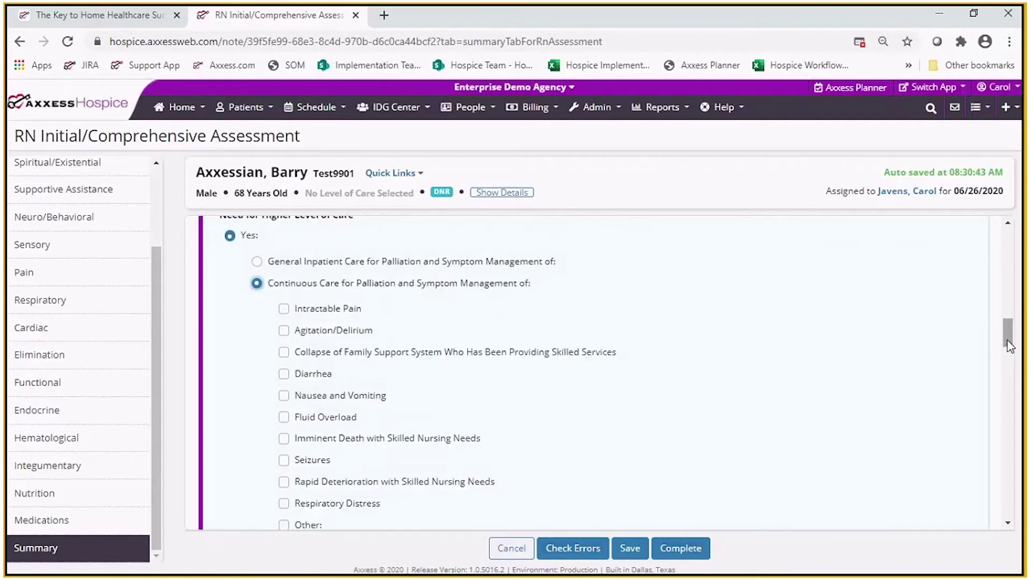
scroll(1009, 347, "down", 4)
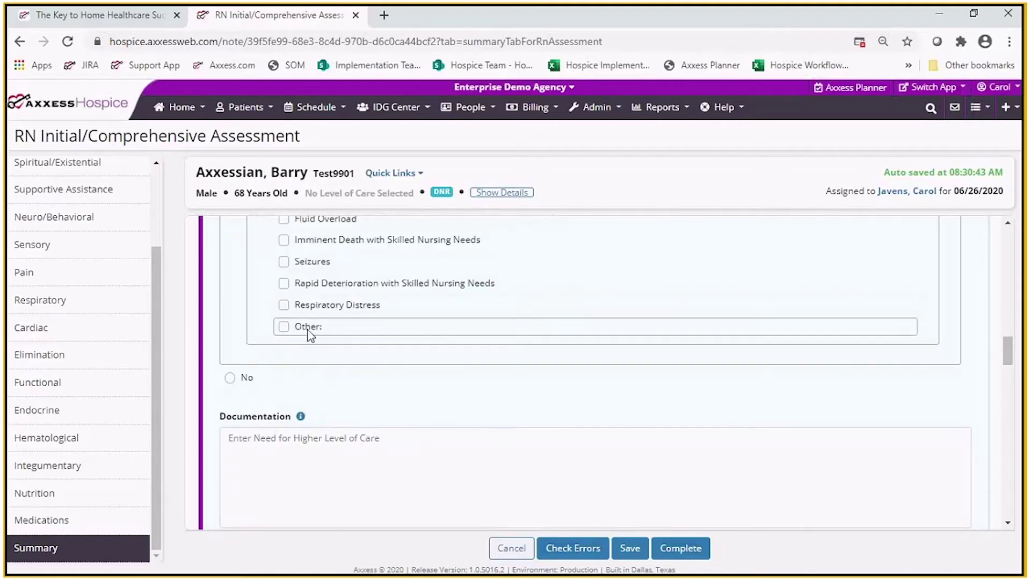
scroll(1007, 359, "up", 2)
left_click_drag(1006, 358, 1005, 353)
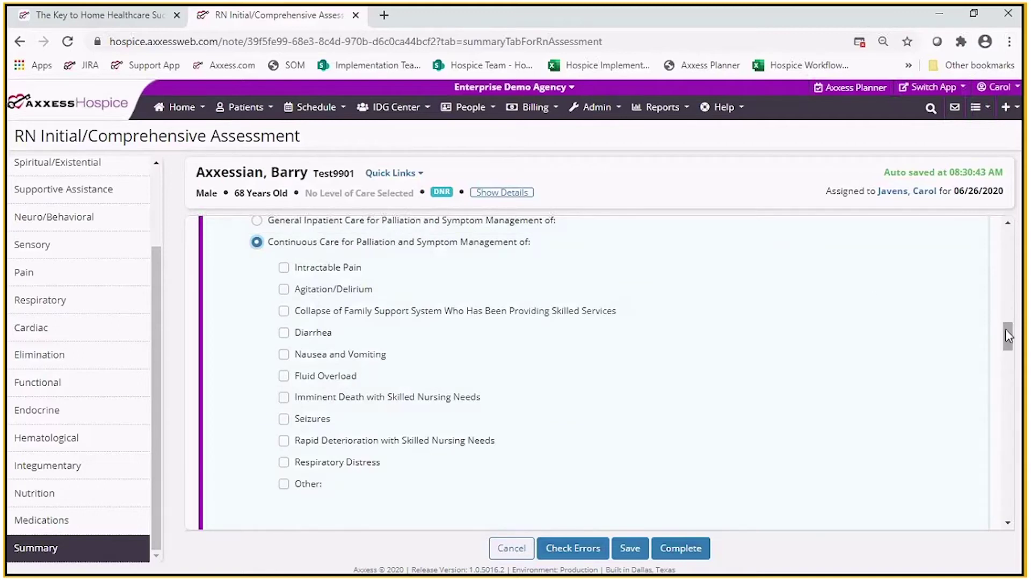
left_click_drag(1005, 329, 1007, 361)
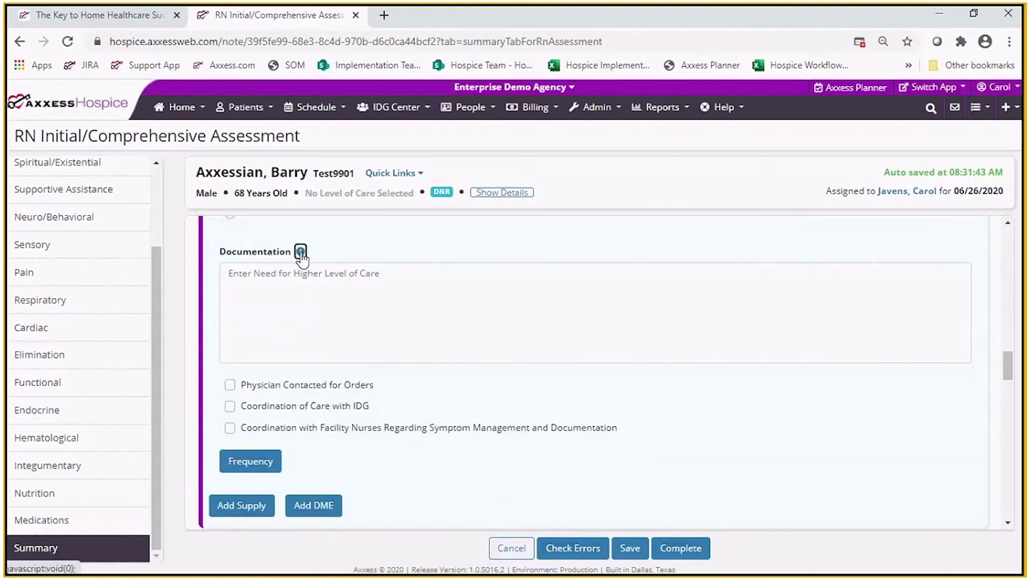
mouse_move(300, 253)
- Set the need for higher level of care to No
left_click_drag(1010, 376, 984, 333)
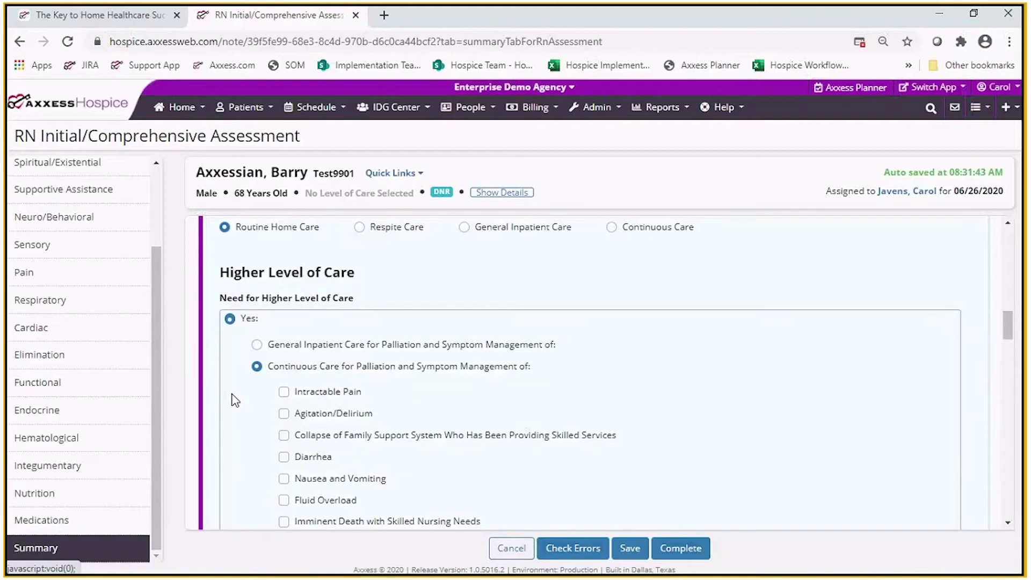
left_click(230, 340)
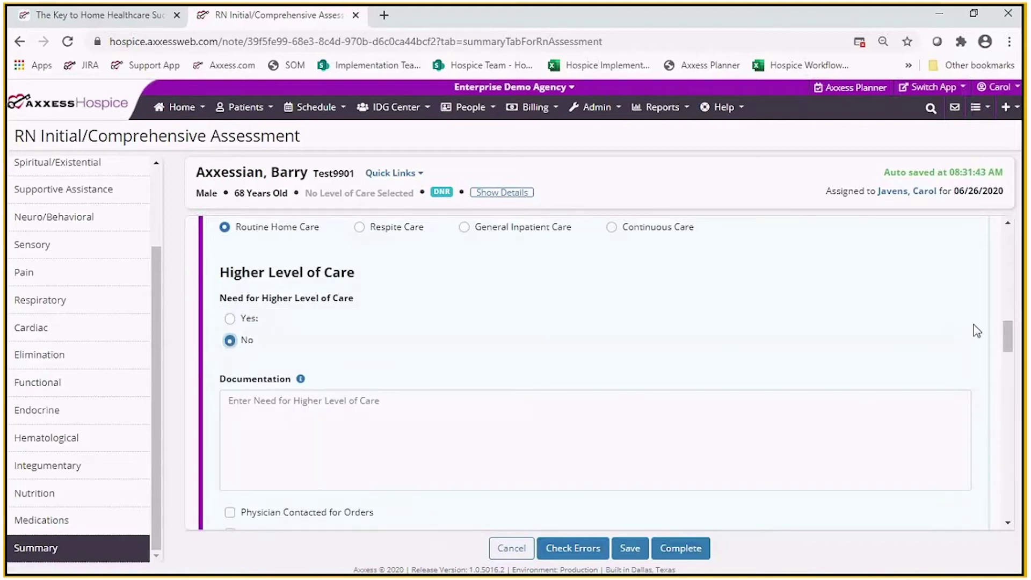
- Open the patient's frequency profile from the assessment and select the saved 06/26/2020 physician order for the frequency updates
left_click_drag(1009, 350, 1010, 382)
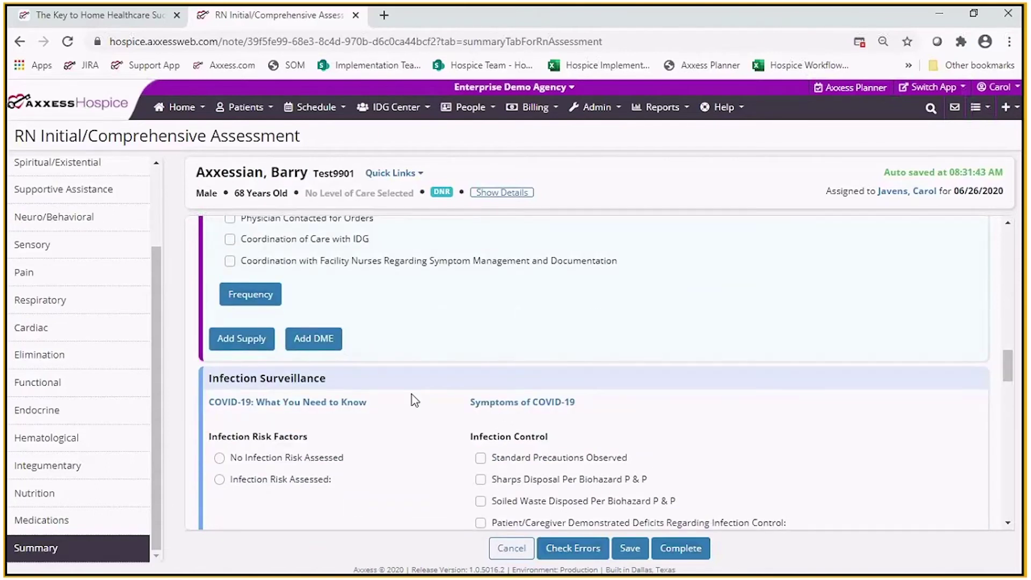
left_click(250, 301)
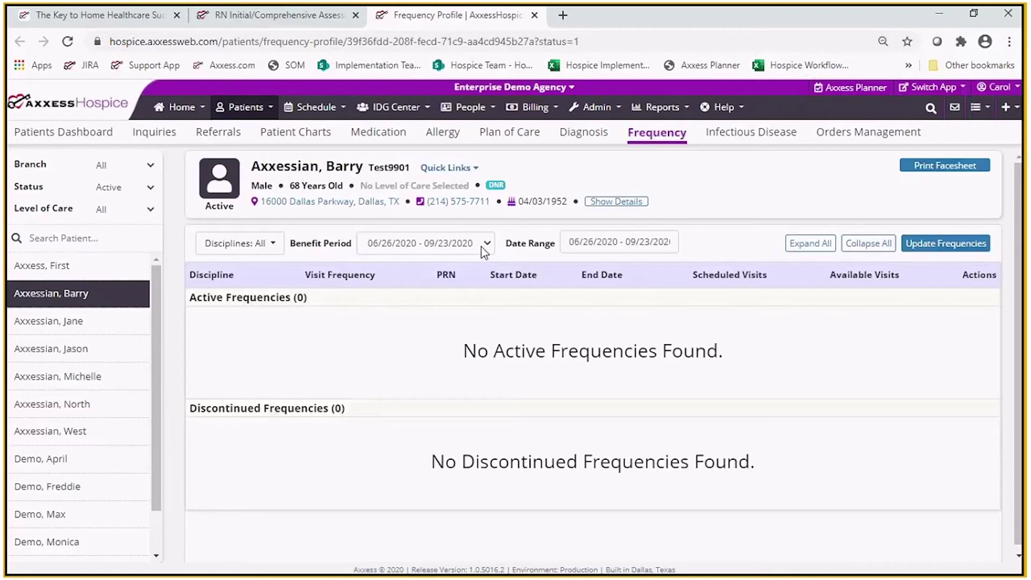
left_click(256, 246)
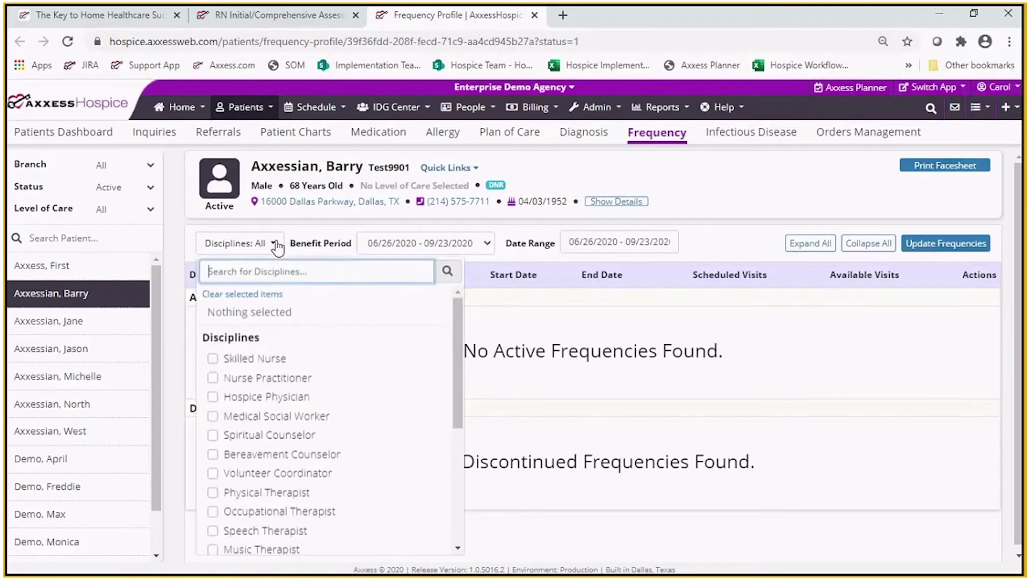
left_click(277, 247)
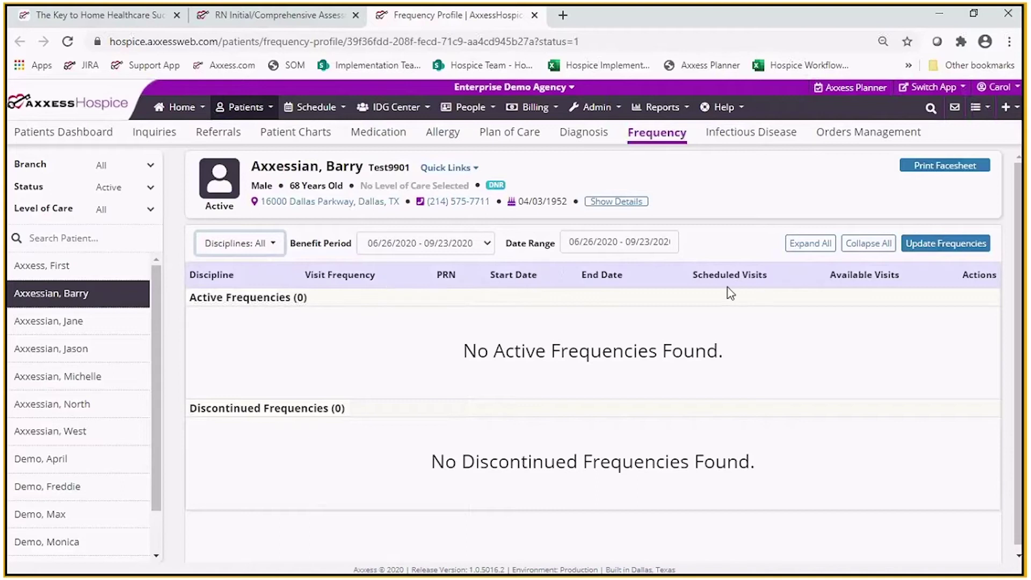
left_click(947, 246)
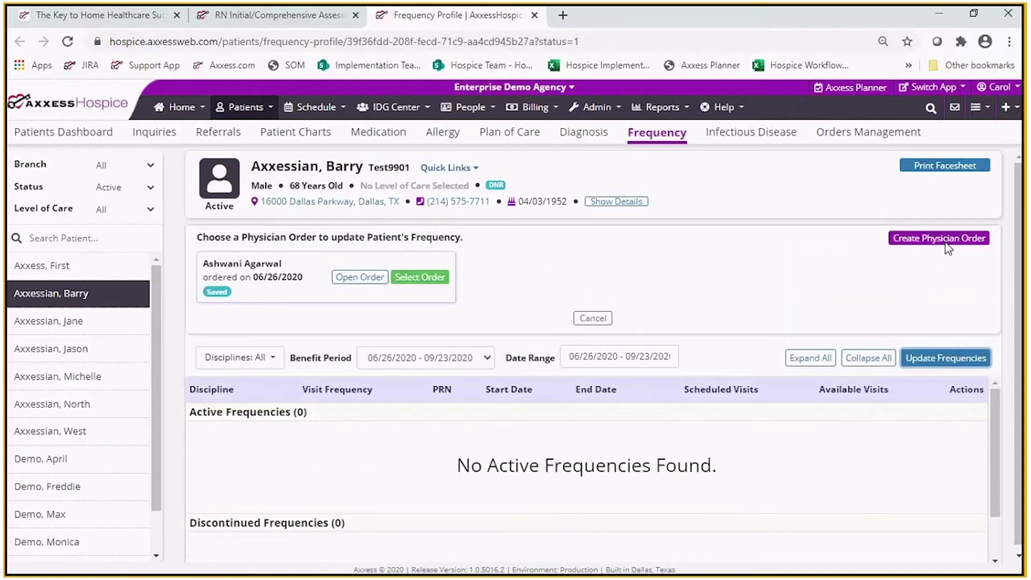
left_click(421, 277)
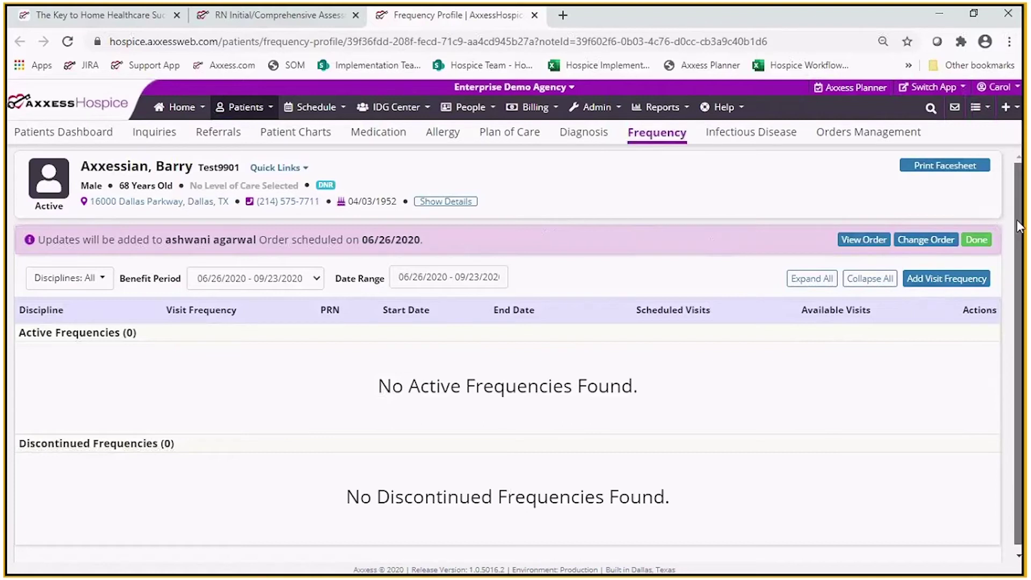
- Start a new visit frequency and read the help on the weekly and every-other-week frequency formats
left_click_drag(1019, 226, 1014, 305)
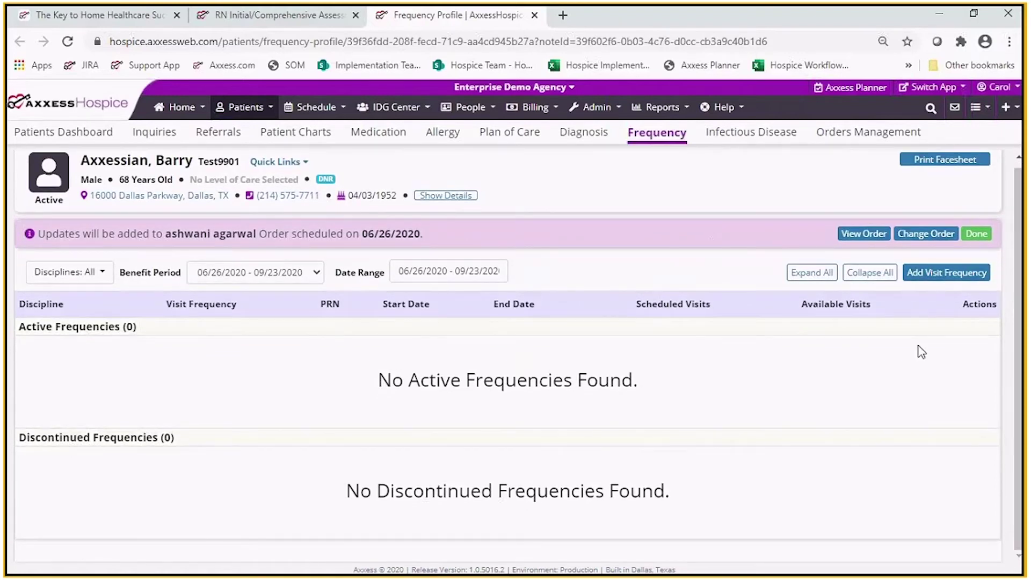
left_click(941, 275)
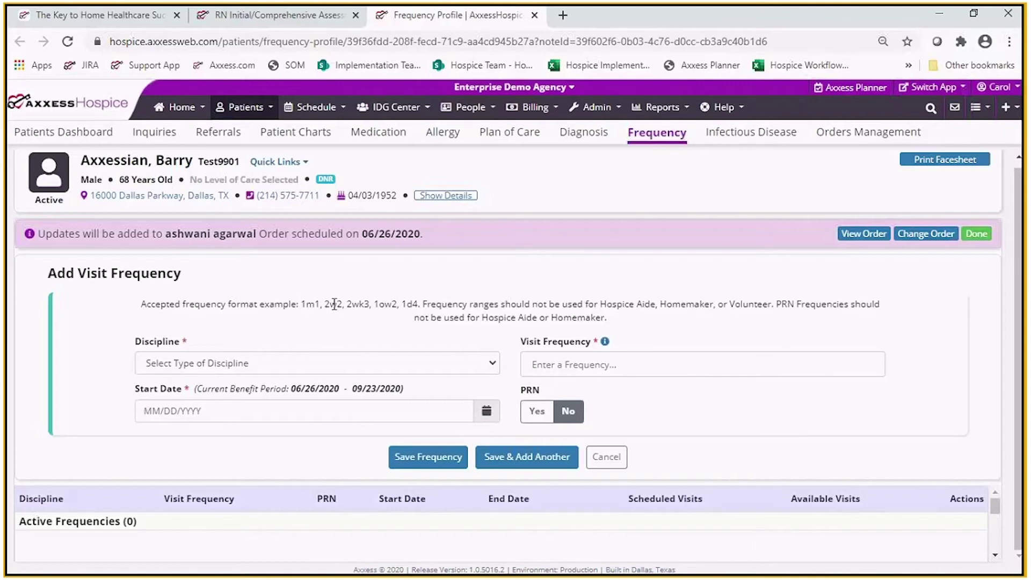
left_click_drag(334, 304, 617, 358)
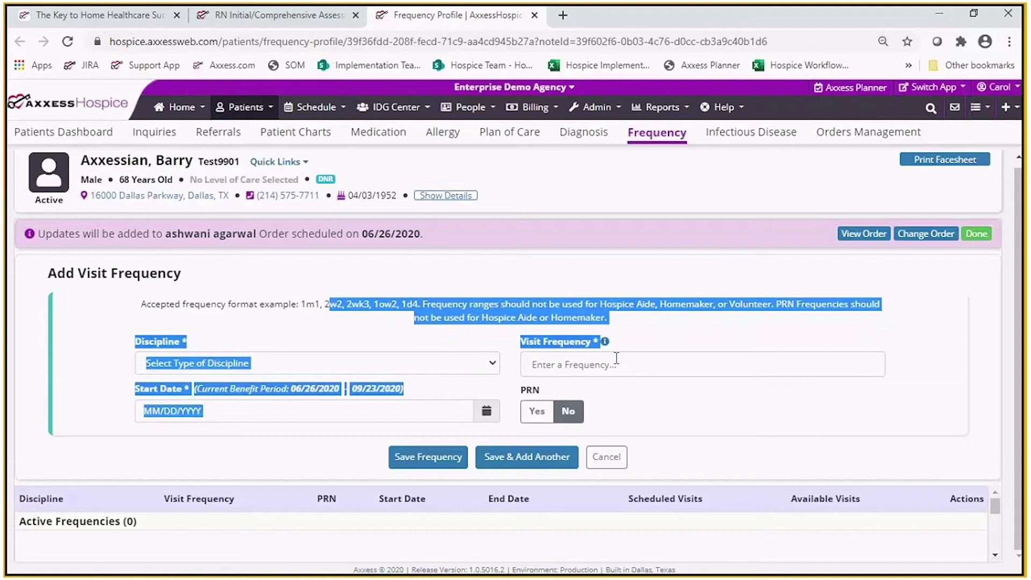
left_click(605, 342)
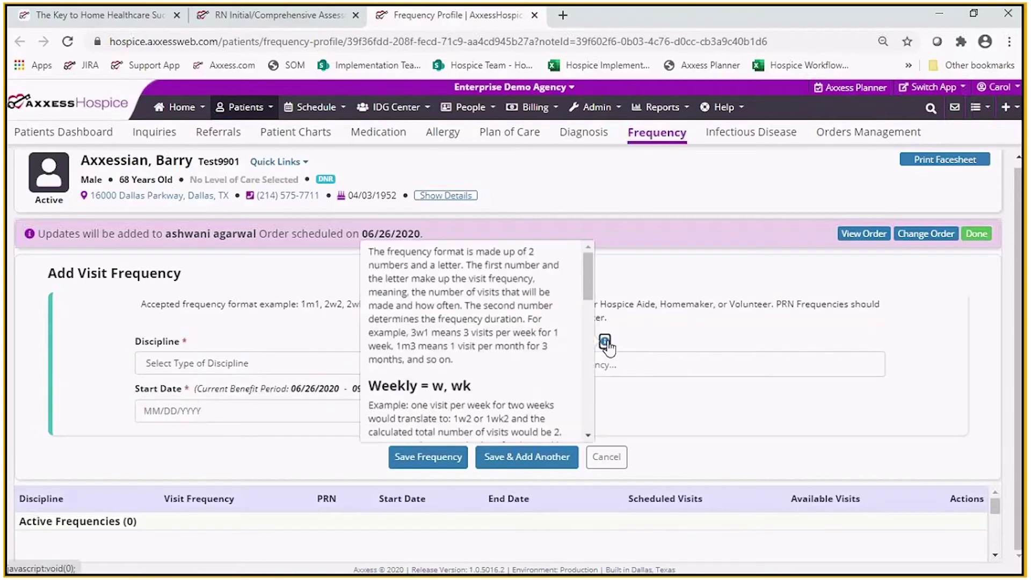
left_click_drag(590, 290, 591, 310)
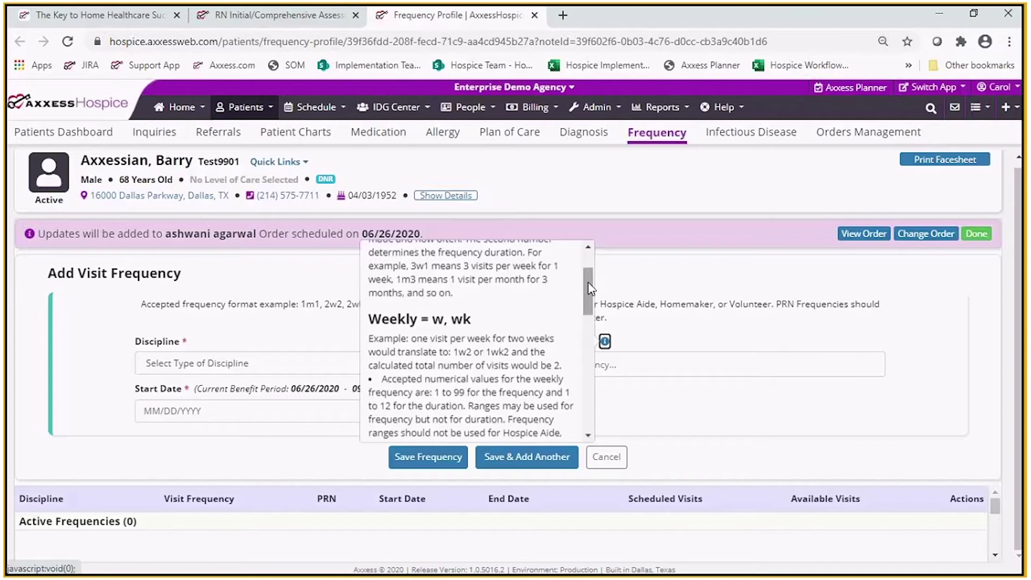
left_click_drag(591, 289, 590, 318)
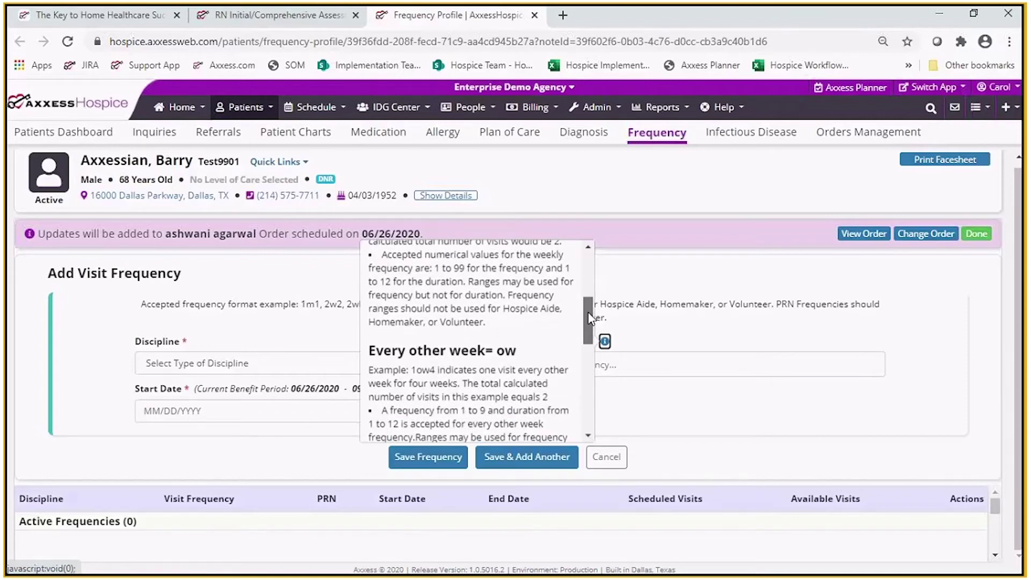
left_click_drag(591, 318, 590, 316)
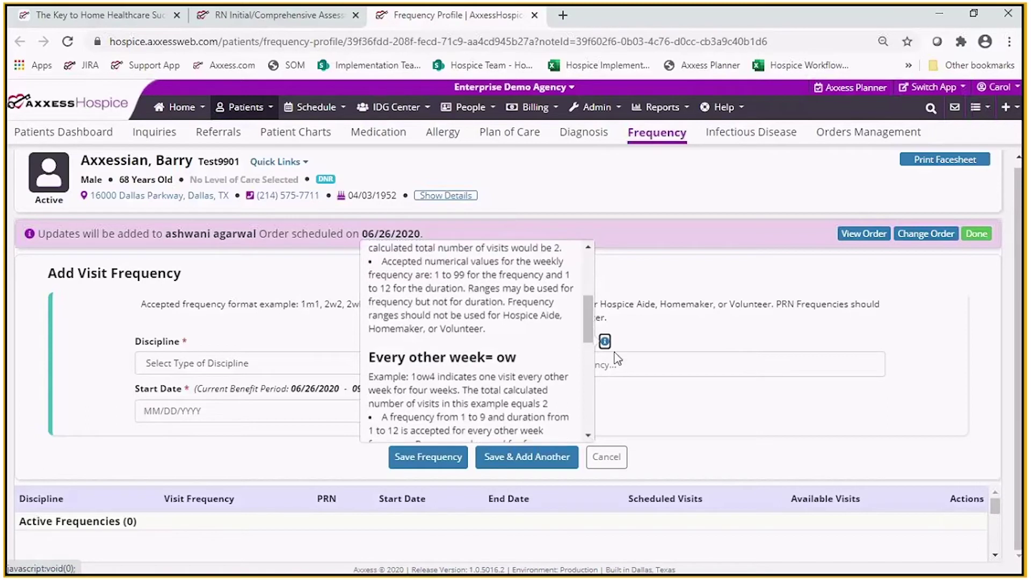
- Add 1-2w5 as the visit frequency
left_click(617, 369)
type("1-2")
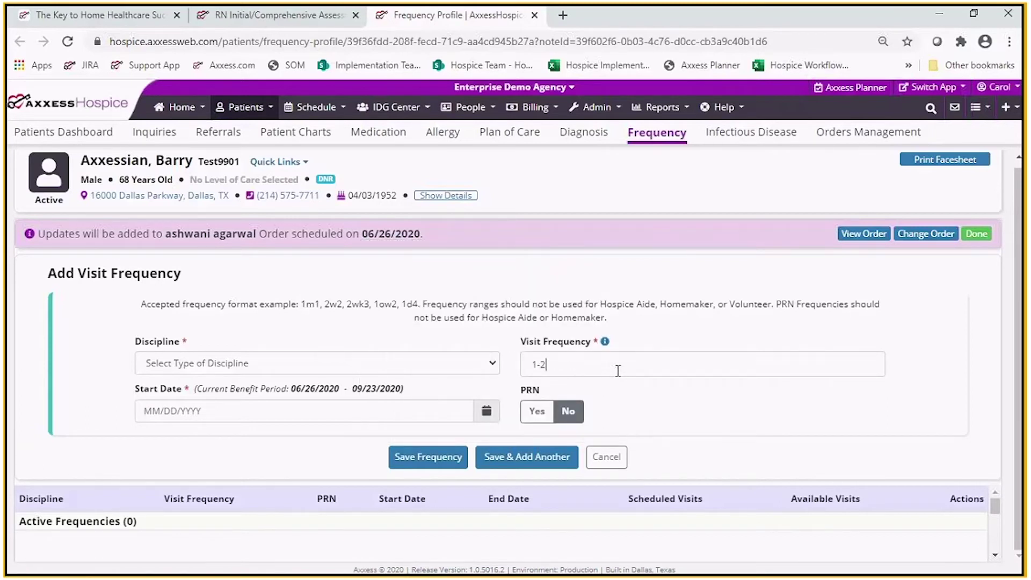
type("w5")
key("Return")
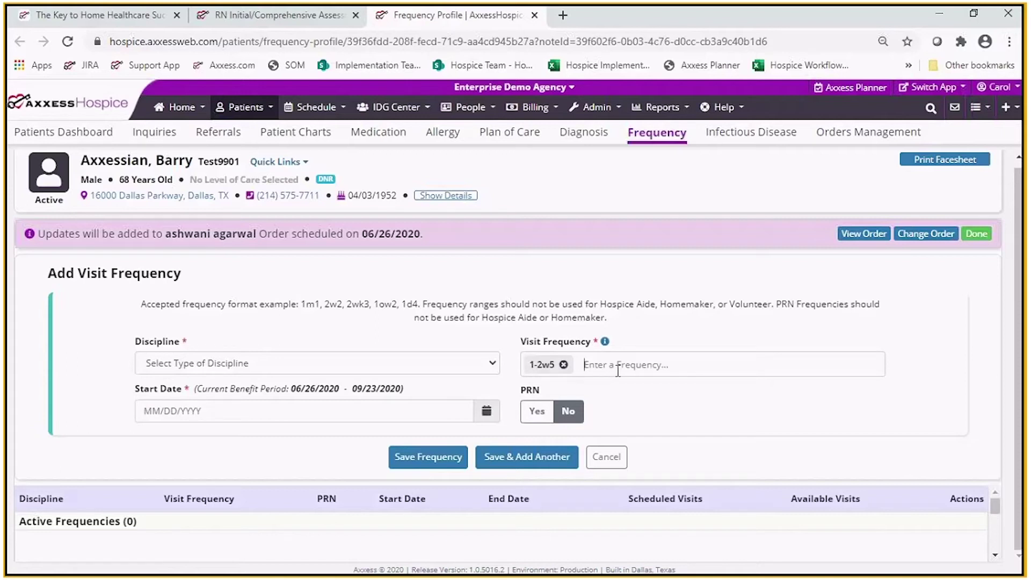
- Try 1-2w4-5 as a second visit frequency with a duration range and clear the entry
type("1-2w4-5")
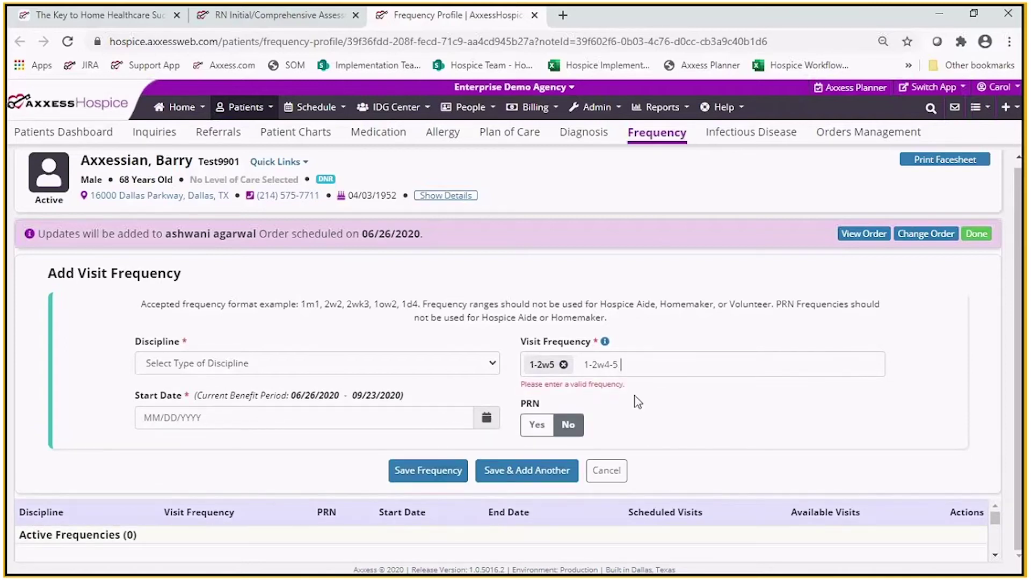
key("BackSpace")
key("BackSpace")
key("BackSpace")
key("BackSpace")
key("BackSpace")
key("BackSpace")
key("BackSpace")
- Set the start date of the visit frequency to 06/29/2020
left_click(368, 418)
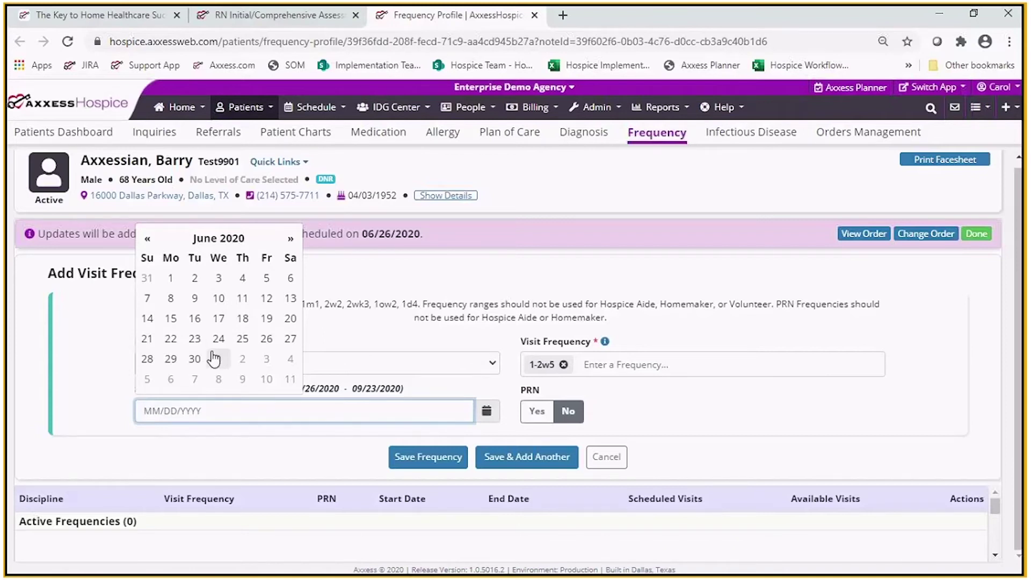
left_click(171, 360)
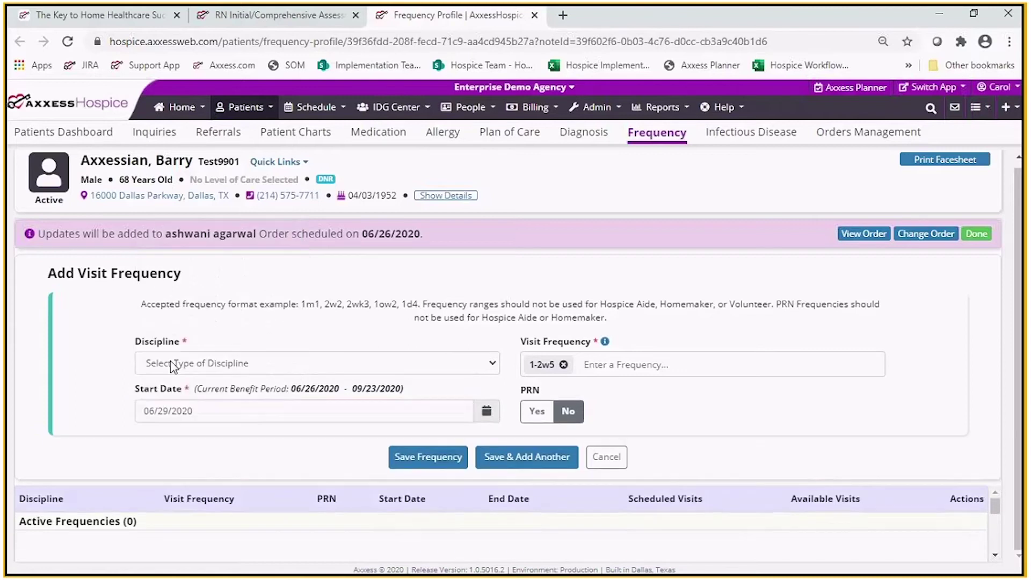
left_click(204, 410)
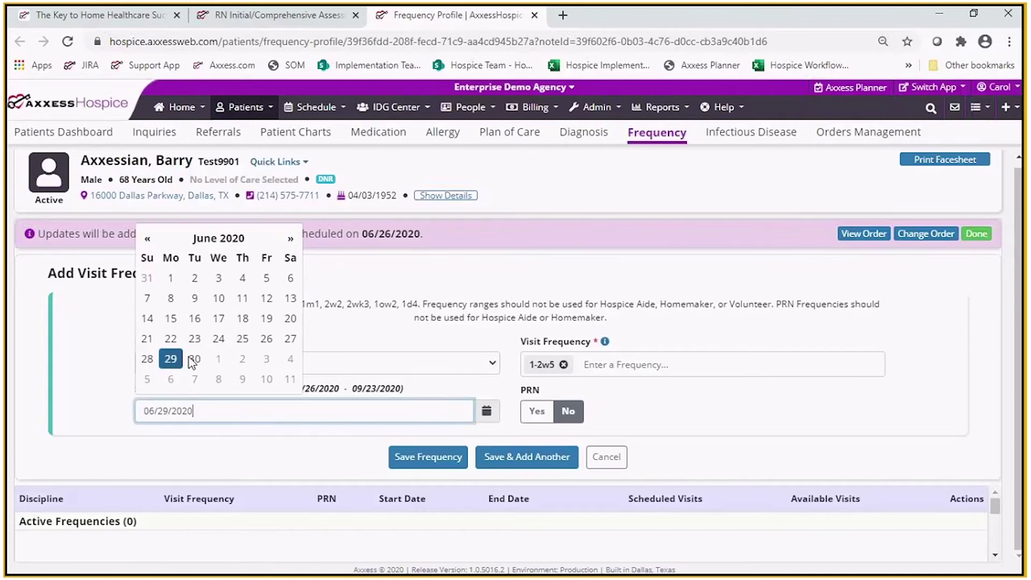
right_click(216, 412)
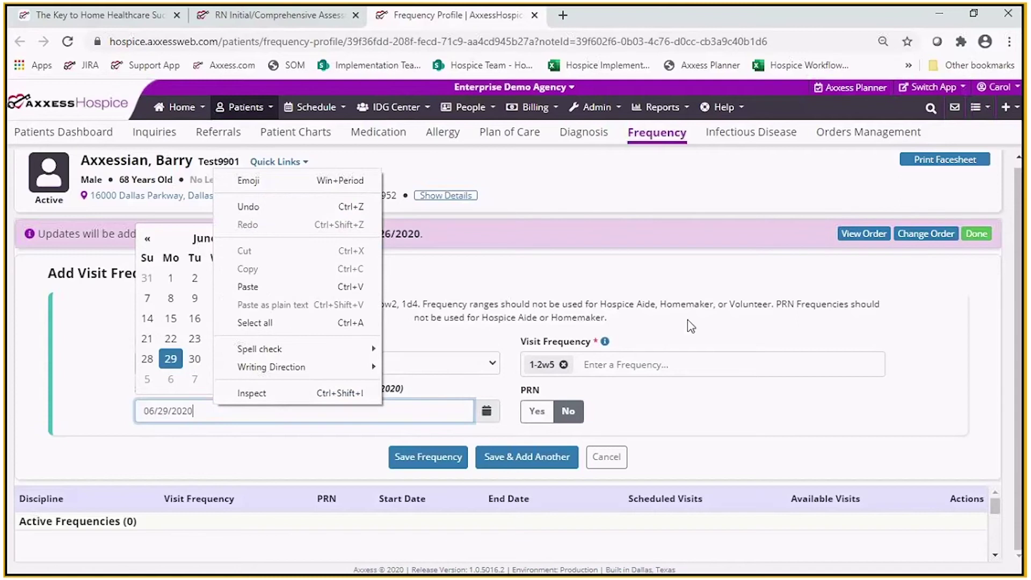
- Remove the 1-2w5 entry from the visit frequency
left_click(587, 365)
left_click(563, 365)
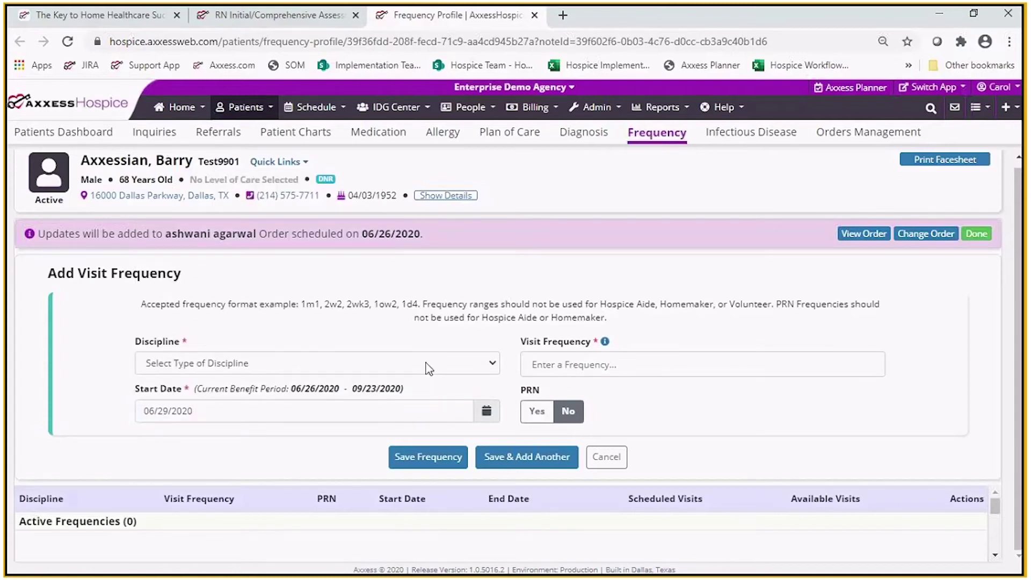
- Select Skilled Nurse as the discipline of the visit frequency and clear its start date
left_click(425, 363)
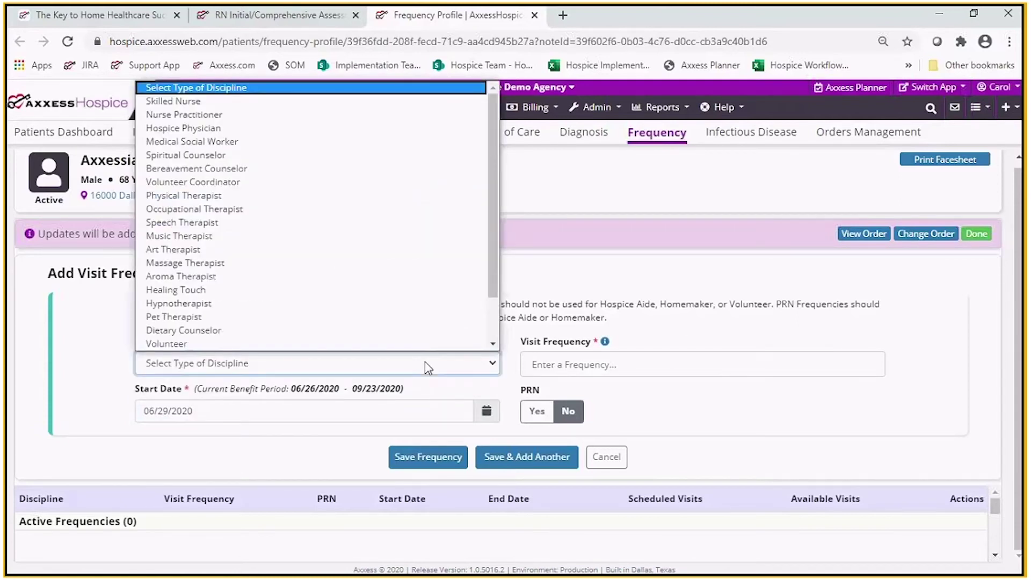
key("Down")
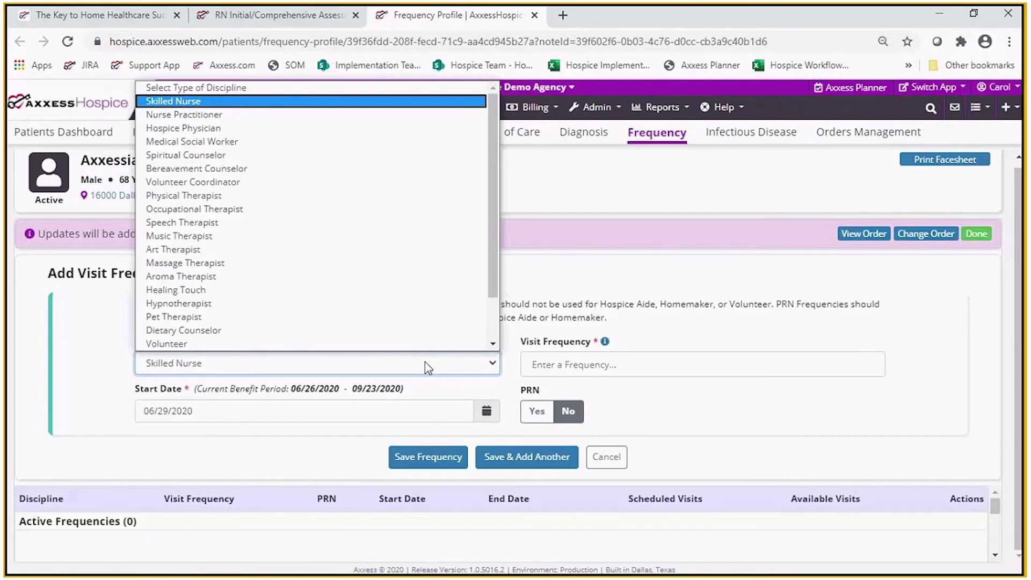
key("Return")
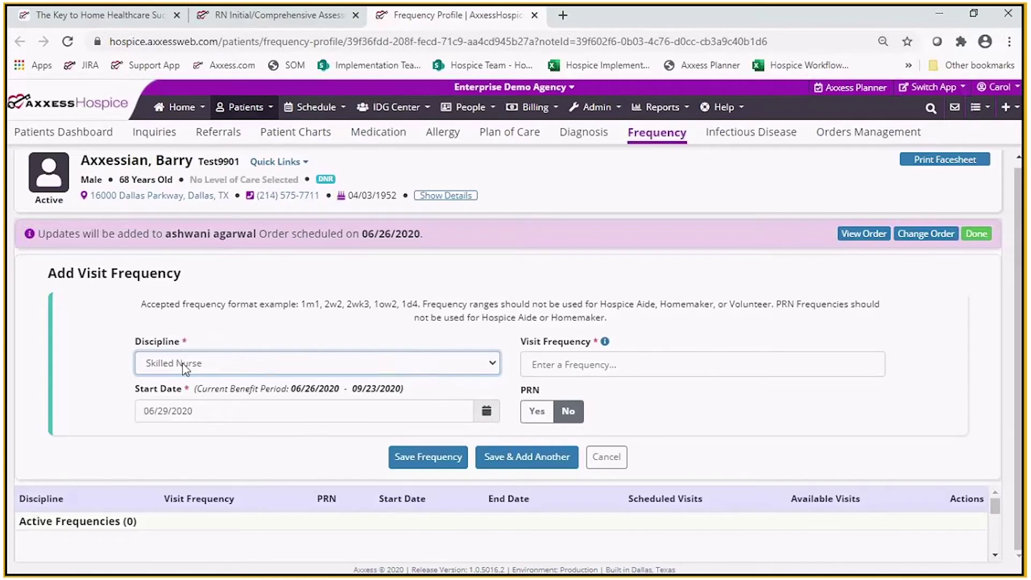
triple_click(233, 410)
key("BackSpace")
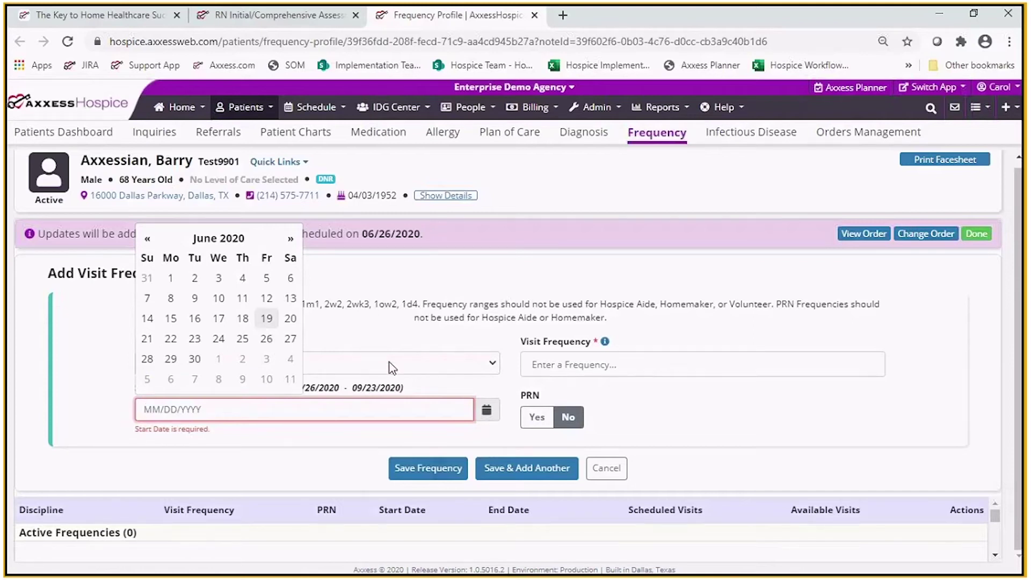
- Add 1w1 as the first visit frequency for the skilled nurse
left_click(537, 365)
type("1w1")
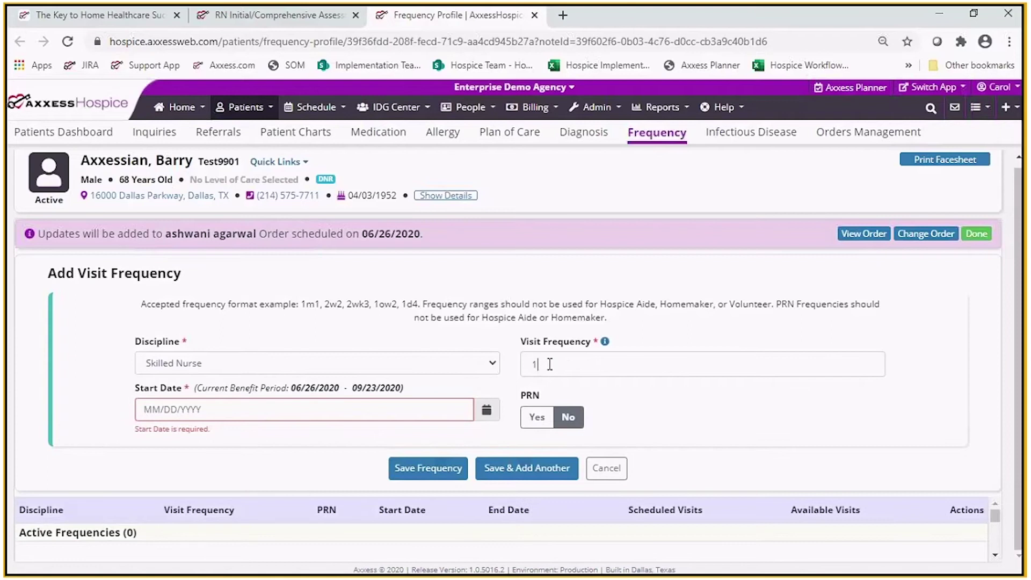
key("Return")
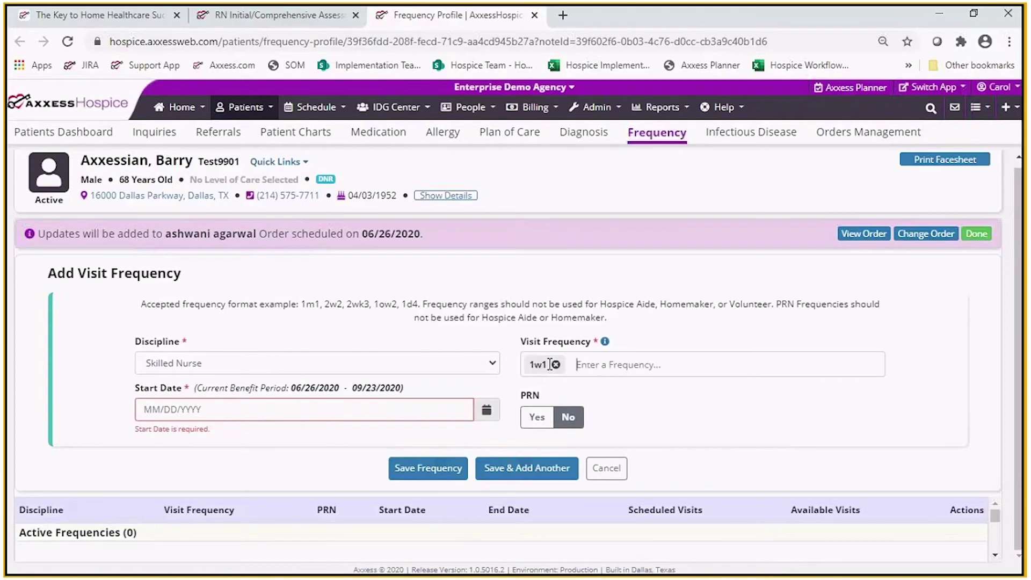
- Look through the start date calendar from June to September 2020 to count the weeks of the benefit period
left_click(246, 407)
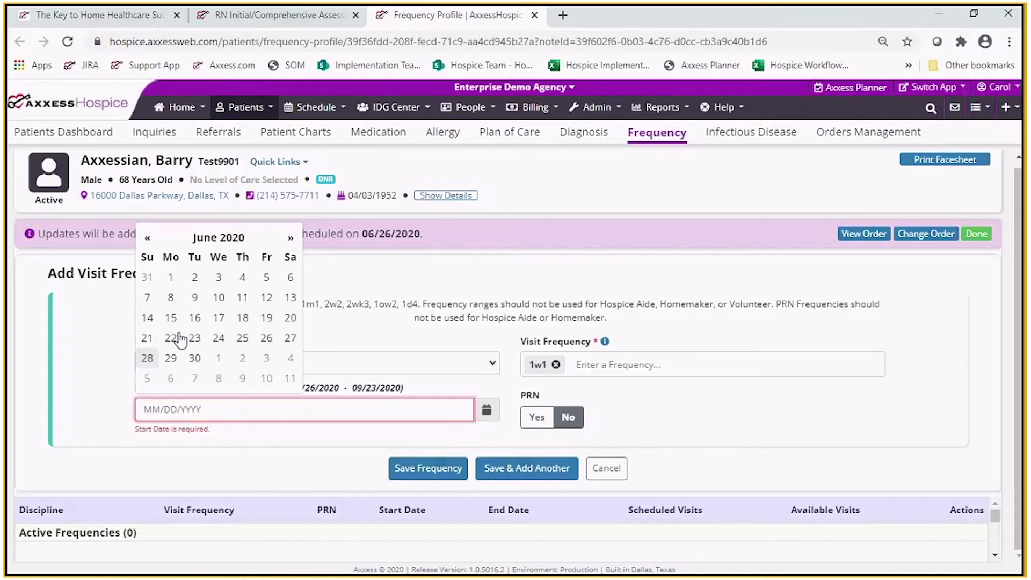
left_click(290, 238)
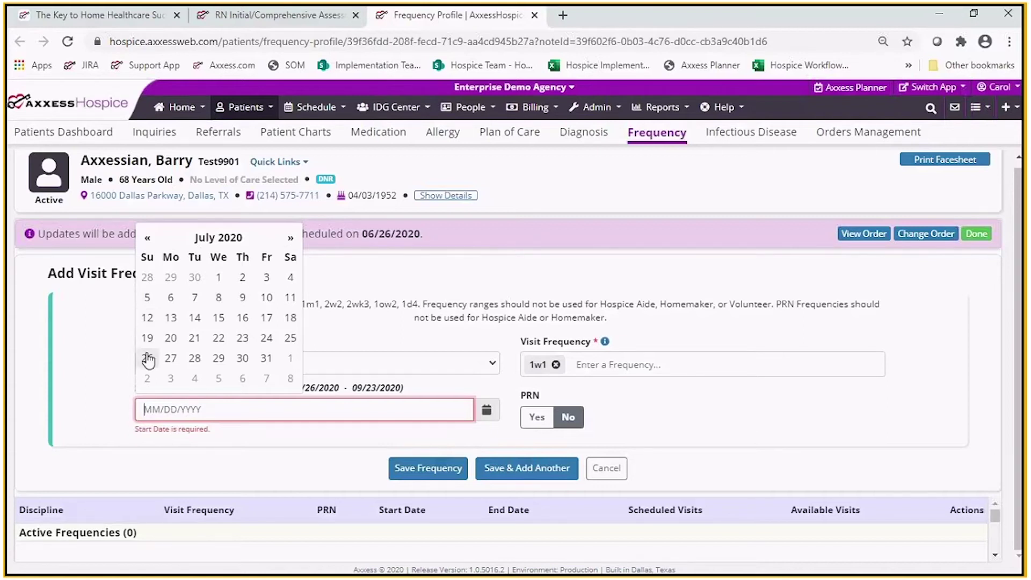
left_click(289, 239)
left_click(289, 239)
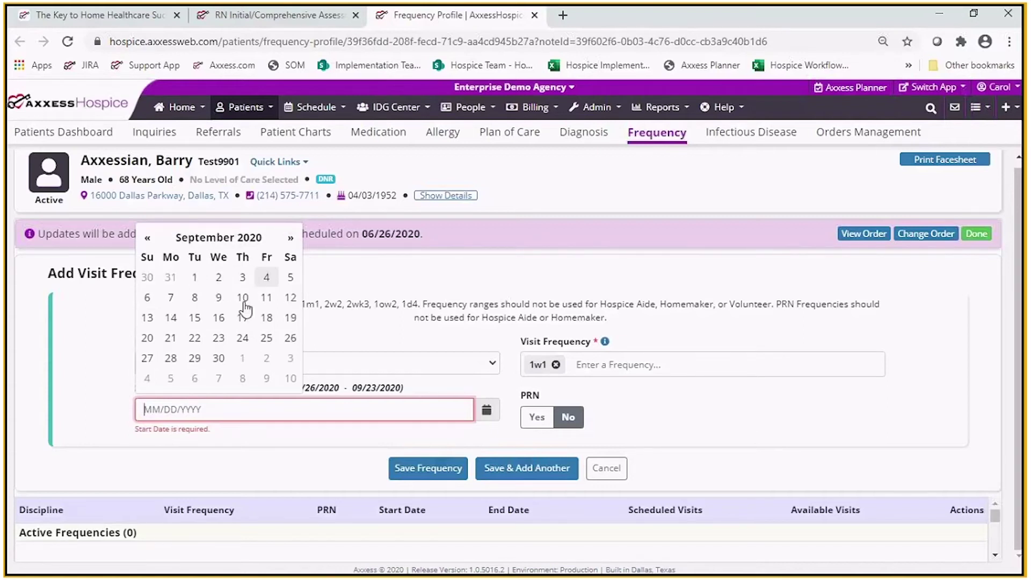
left_click(148, 240)
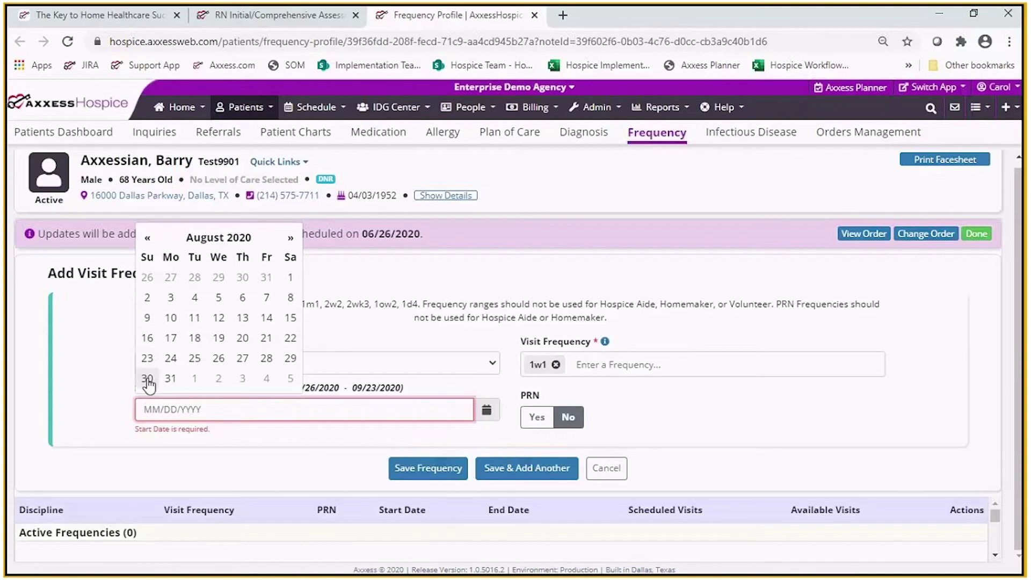
left_click(290, 237)
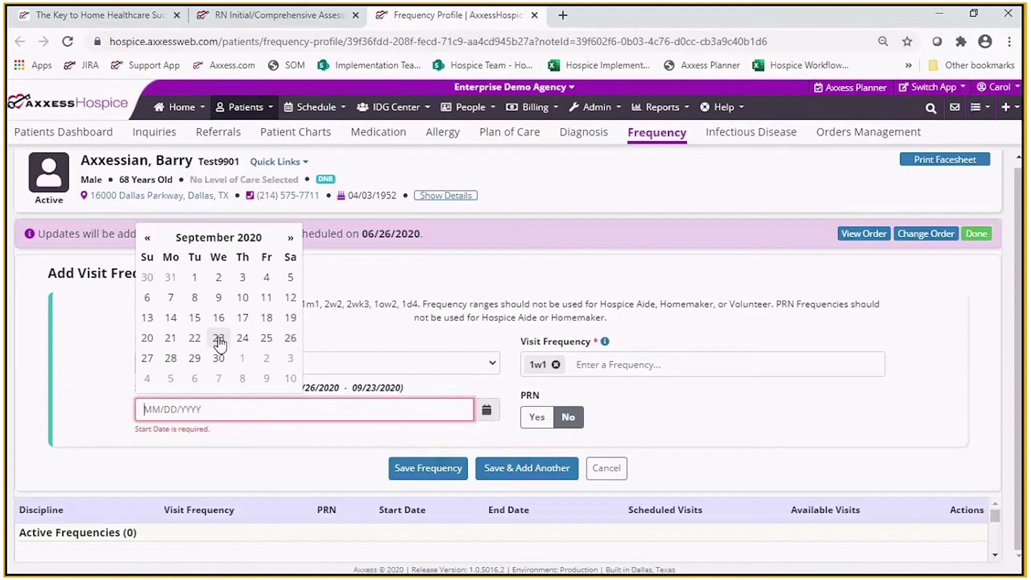
- Try 2w13 as the second visit frequency and remove the entry
left_click(611, 365)
type("2w13")
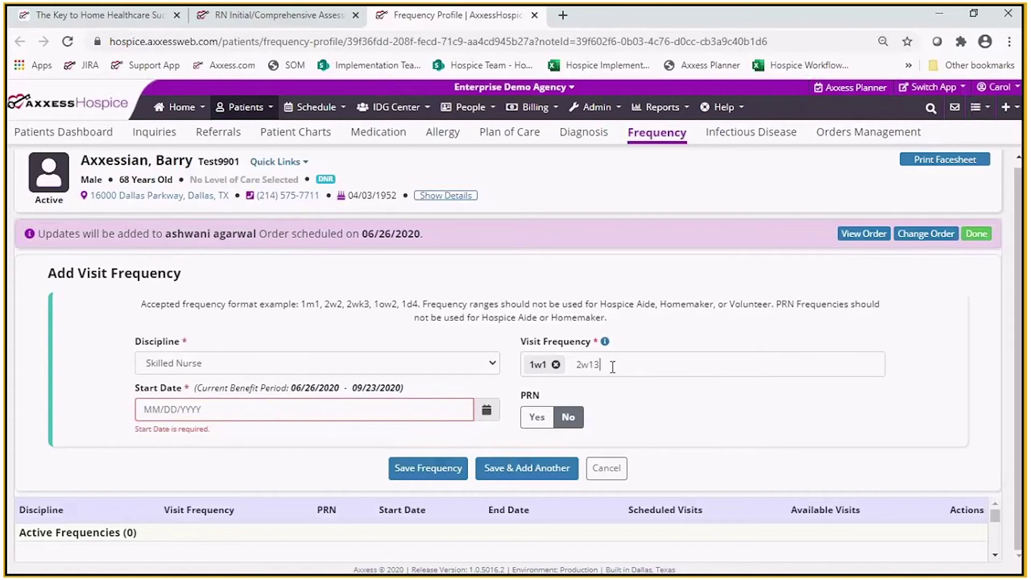
key("Return")
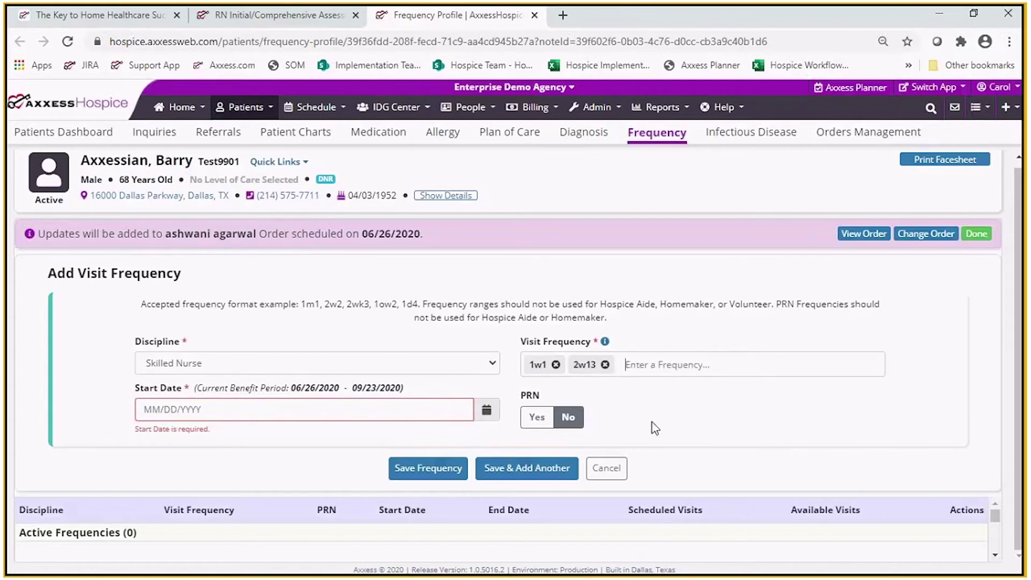
left_click(606, 365)
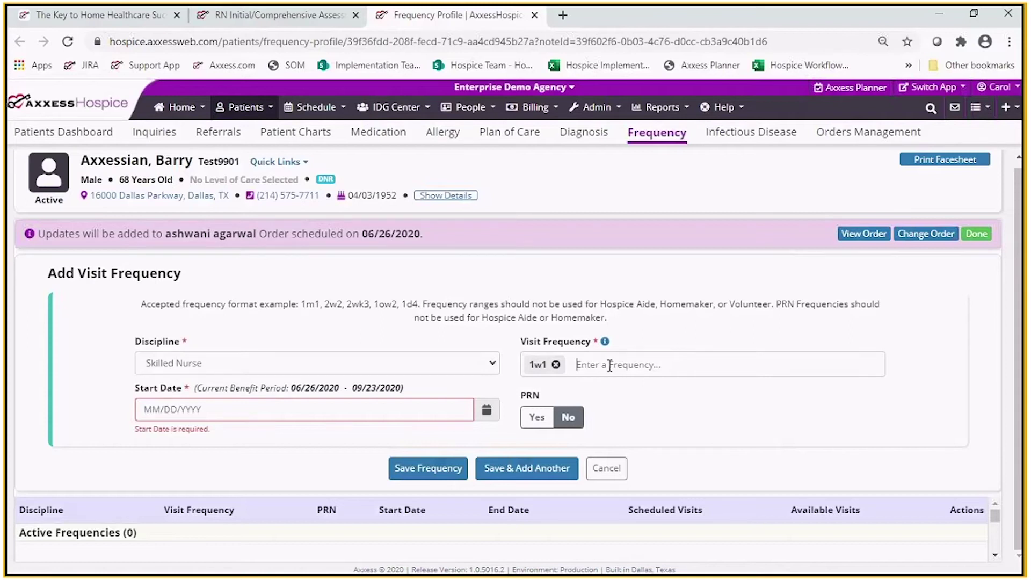
- Add 1-2w13 as the second visit frequency after 1w1
type("10")
key("BackSpace")
type("-2w13")
key("Return")
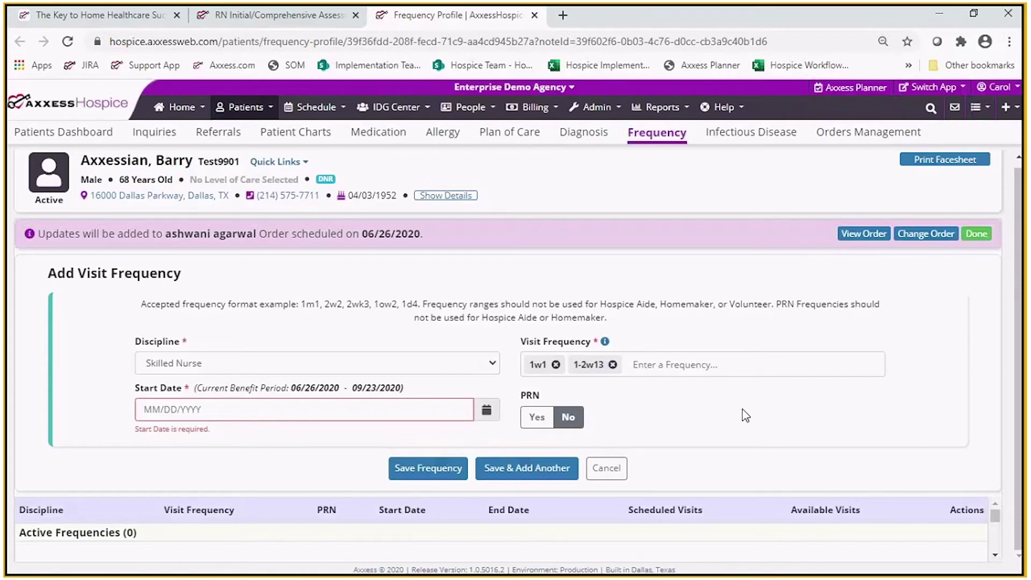
- Set the start date to 06/26/2020 and save the skilled nurse frequencies, continuing with another entry
left_click(336, 408)
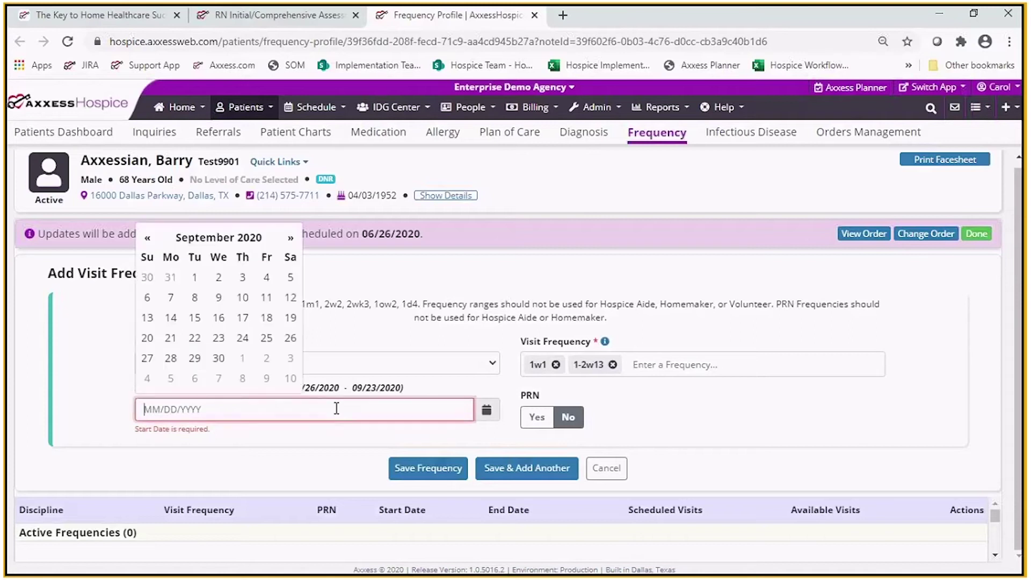
left_click(155, 240)
left_click(154, 240)
left_click(155, 240)
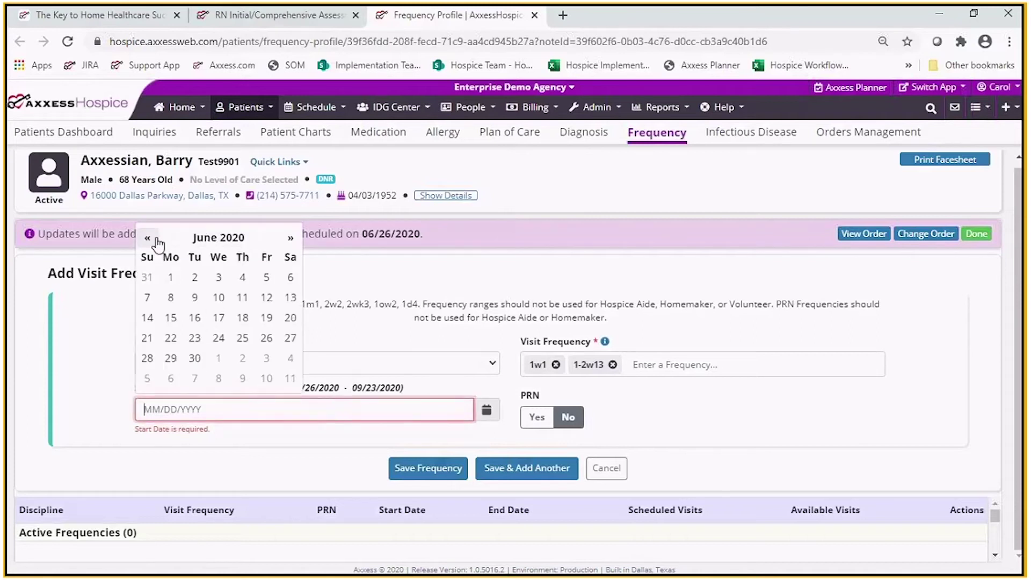
left_click(154, 240)
left_click(290, 238)
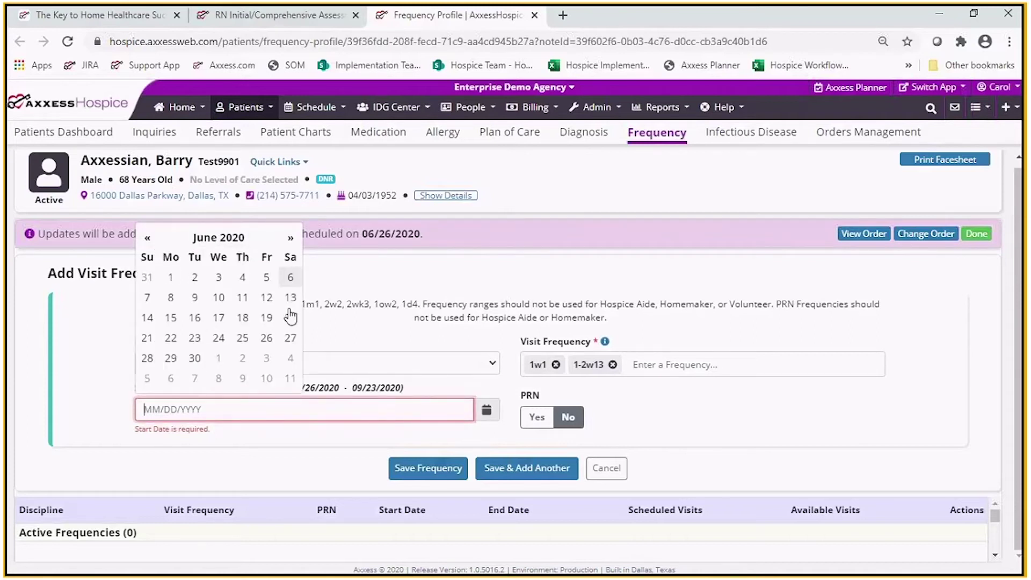
left_click(266, 338)
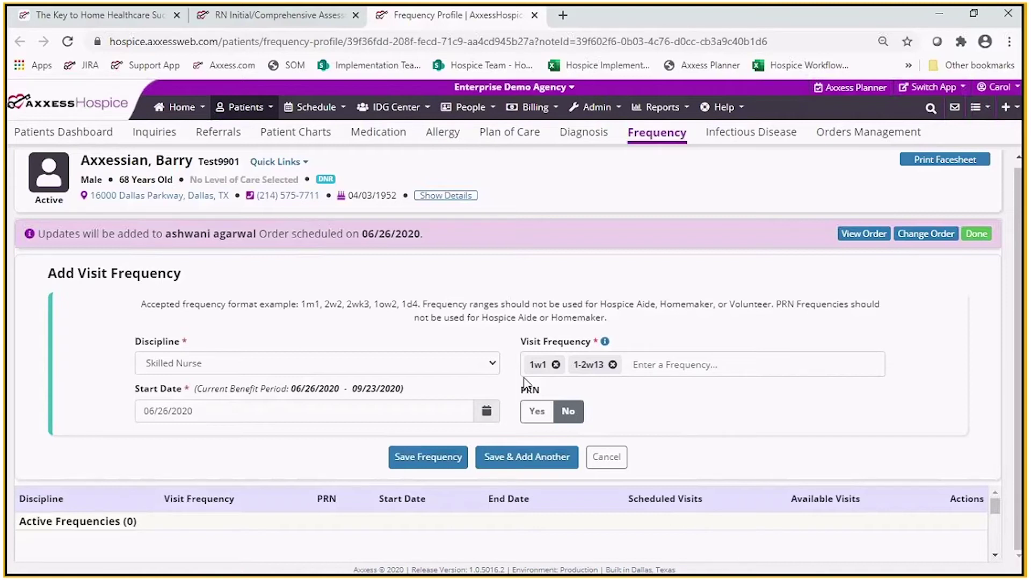
left_click(531, 462)
- Select Skilled Nurse as the discipline for the additional visit frequency
left_click(310, 364)
key("Down")
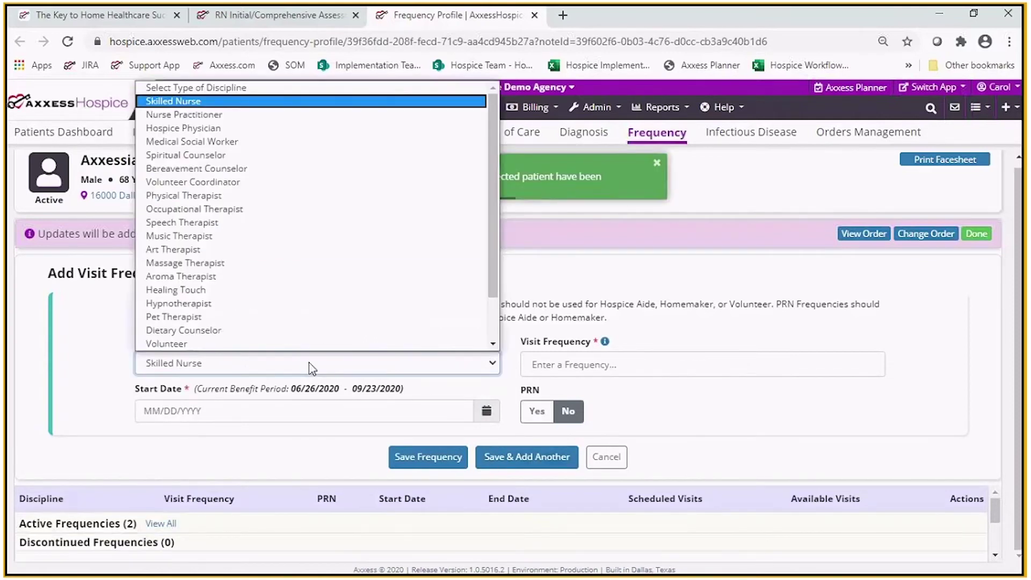
left_click(310, 363)
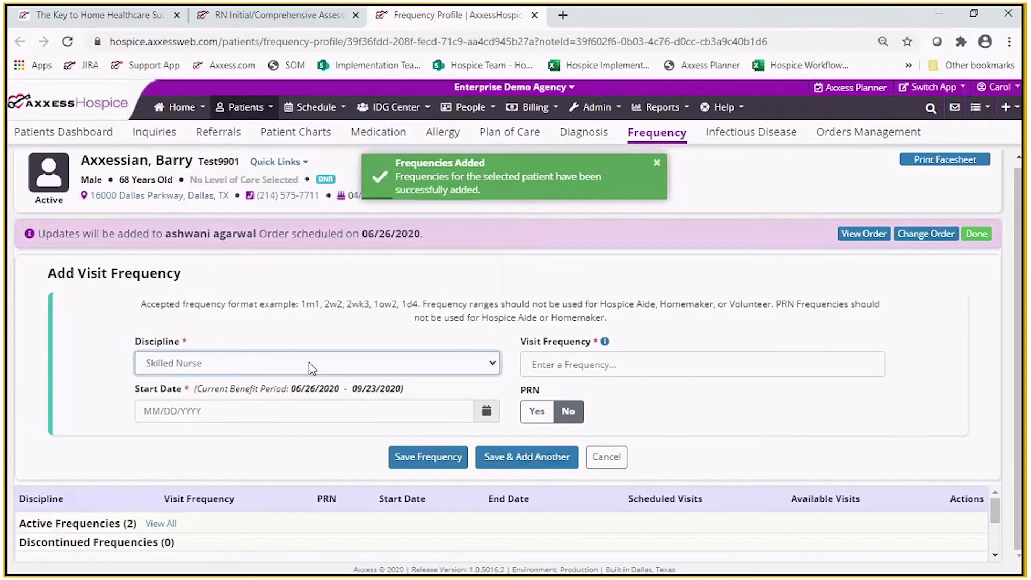
- Try 2m3 and 1w14 in turn as the skilled nurse visit frequency, removing each entry
left_click(570, 365)
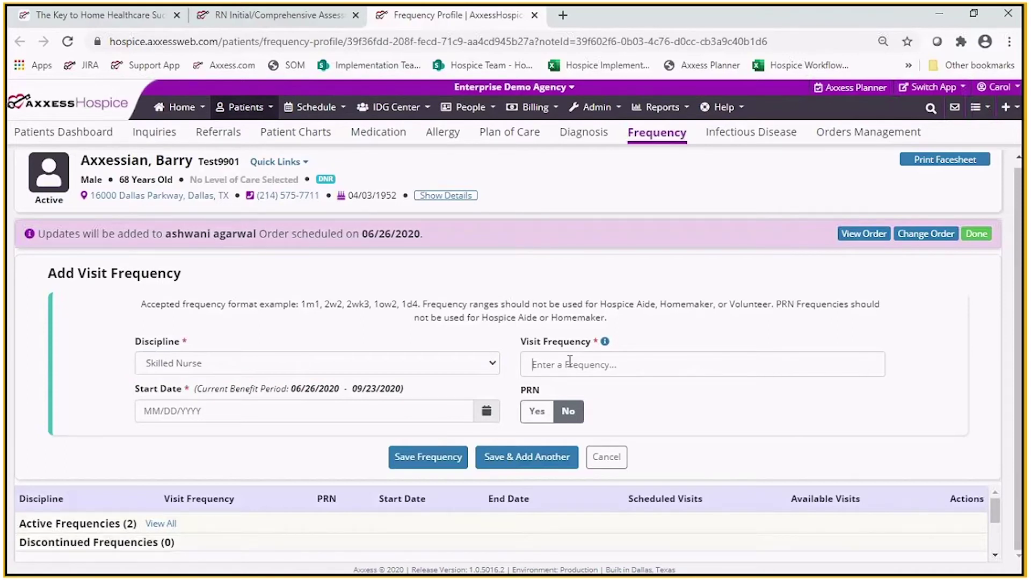
type("2m3")
key("Return")
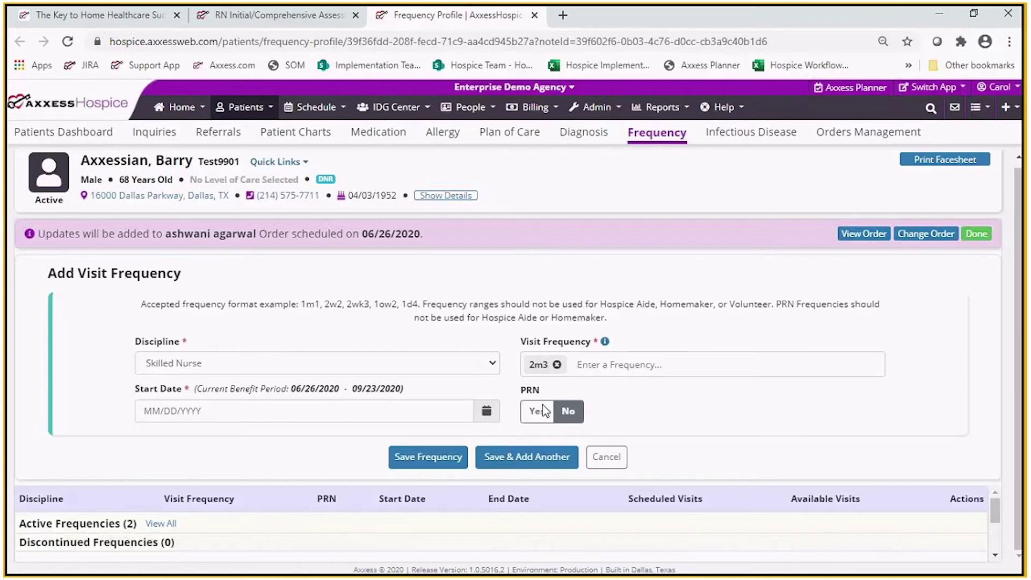
left_click(558, 365)
type("1w14")
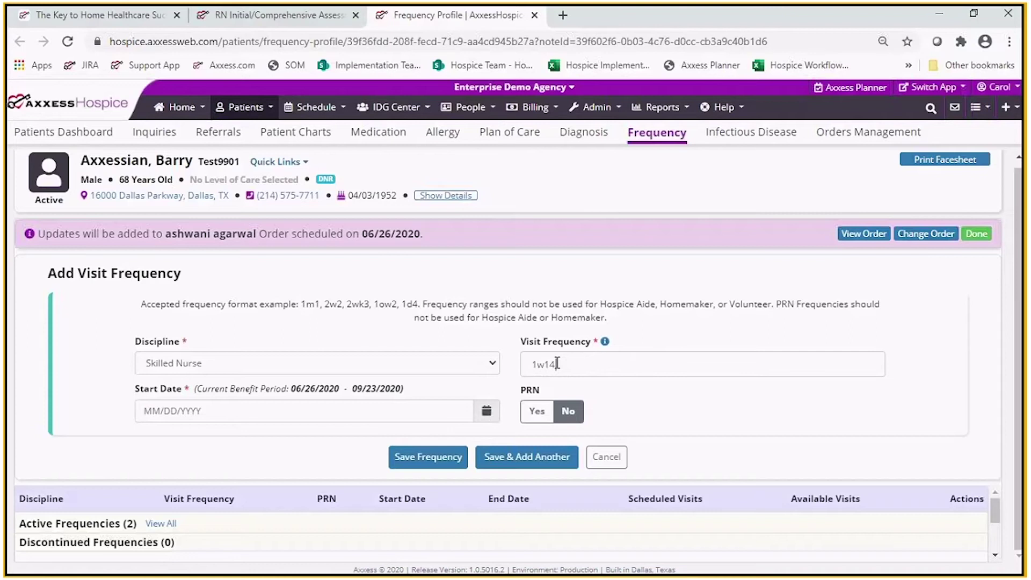
key("Return")
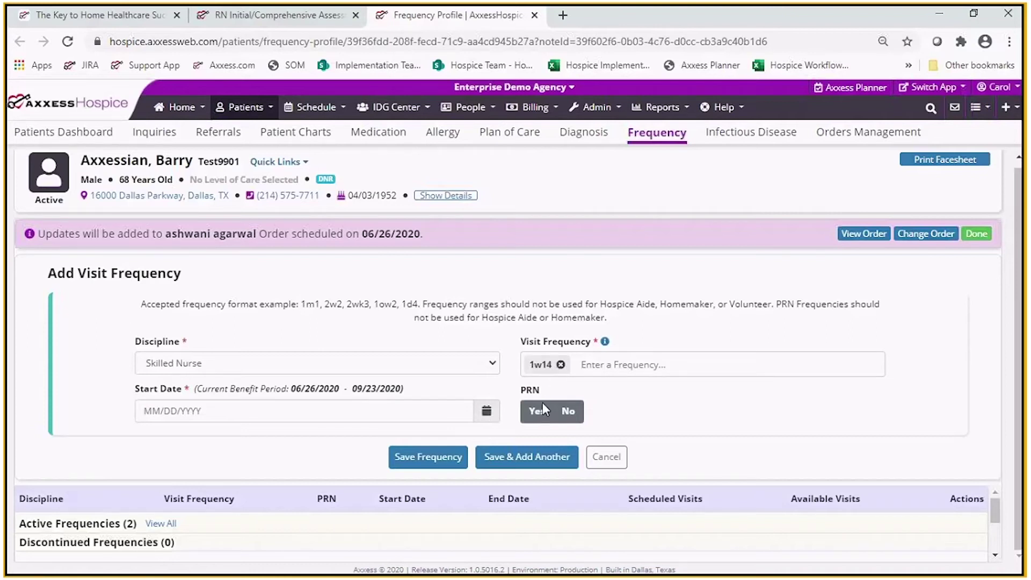
left_click(561, 366)
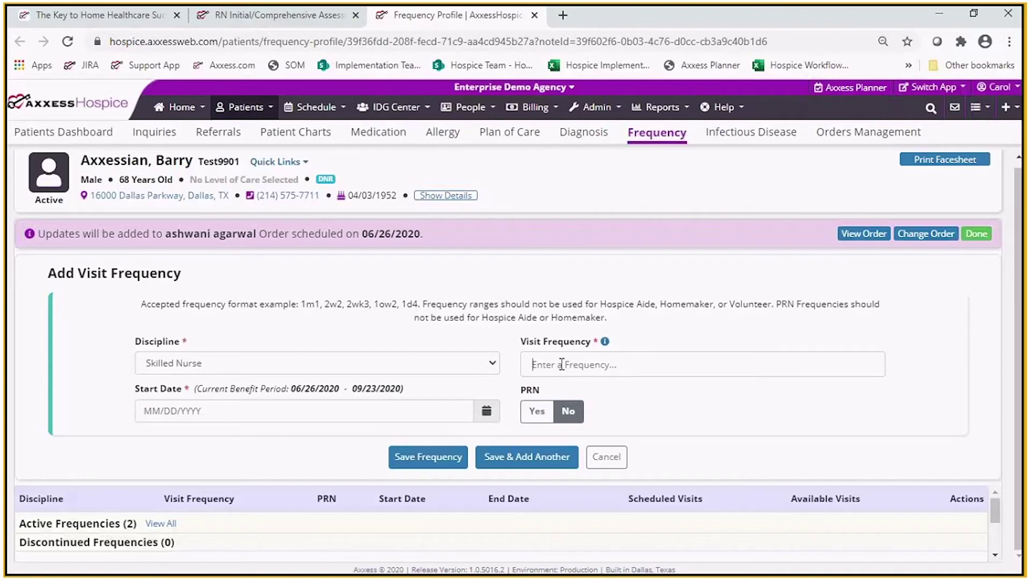
- Set up the skilled nurse frequency as 4 PRN visits with the start date 06/26/2020
type("4")
key("Return")
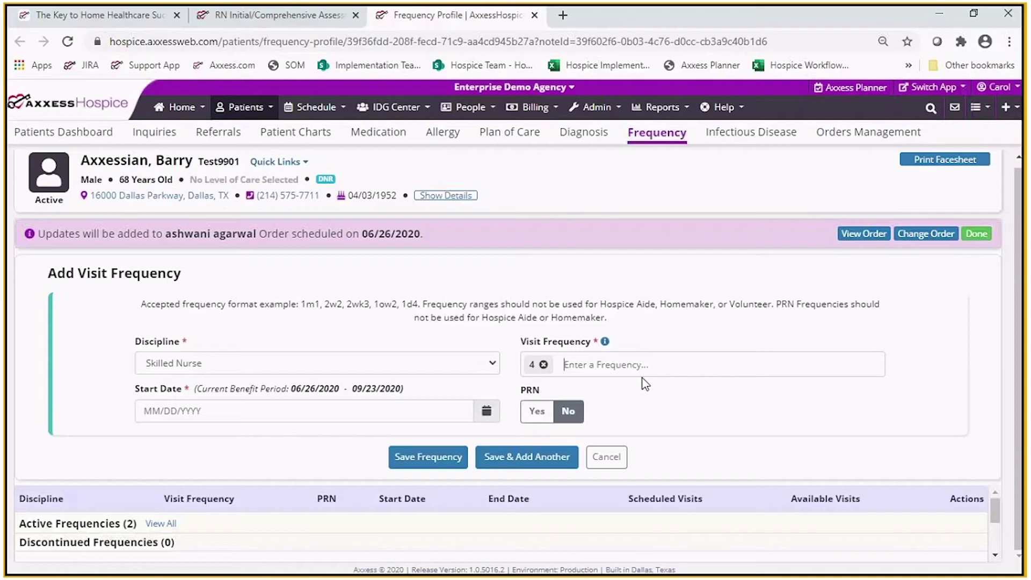
left_click(218, 420)
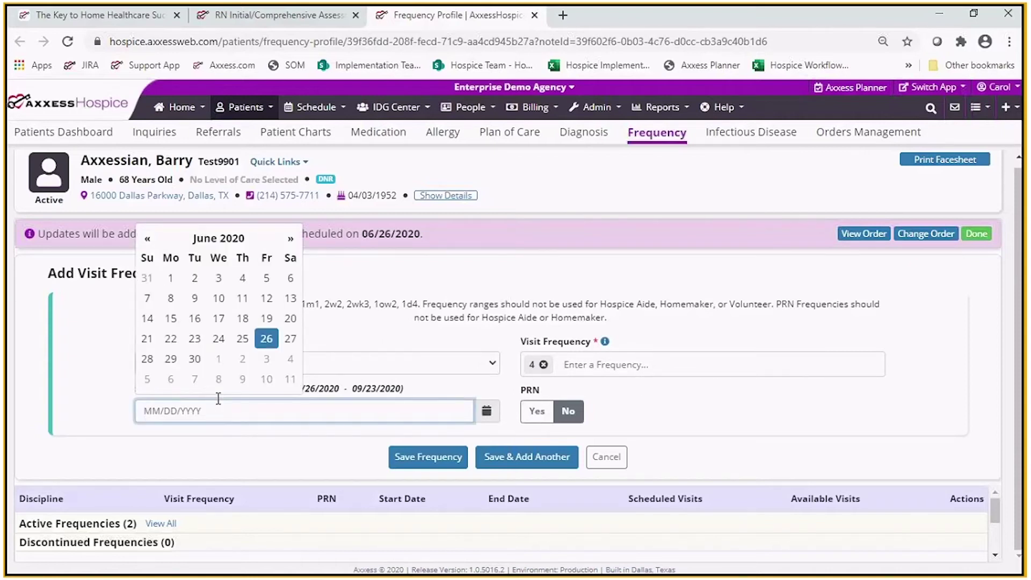
left_click(266, 338)
left_click(534, 414)
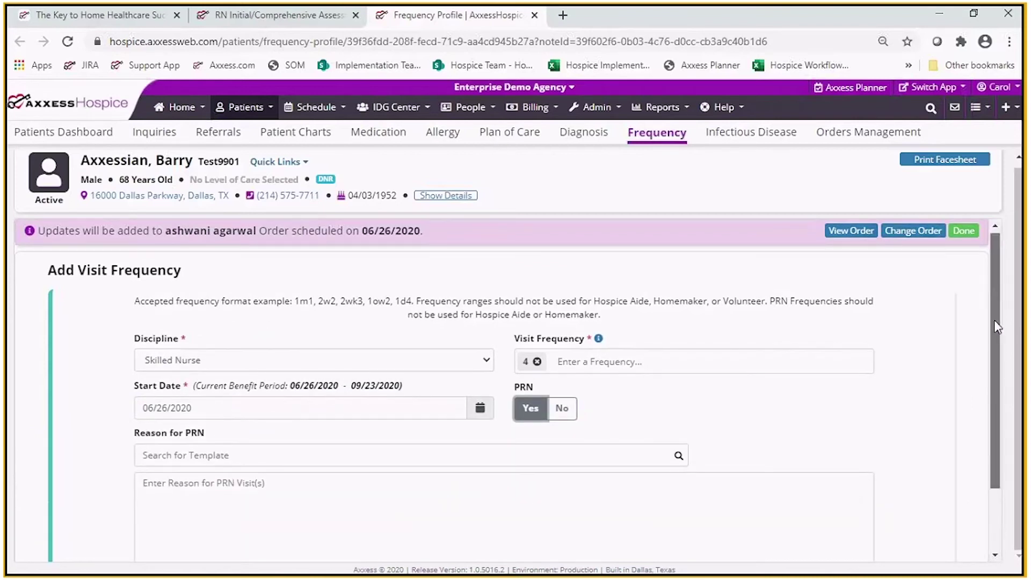
- Enter "symptom management and assessment of needs" as the PRN reason and save the frequency, continuing with another entry
left_click_drag(994, 320, 1000, 428)
left_click(290, 413)
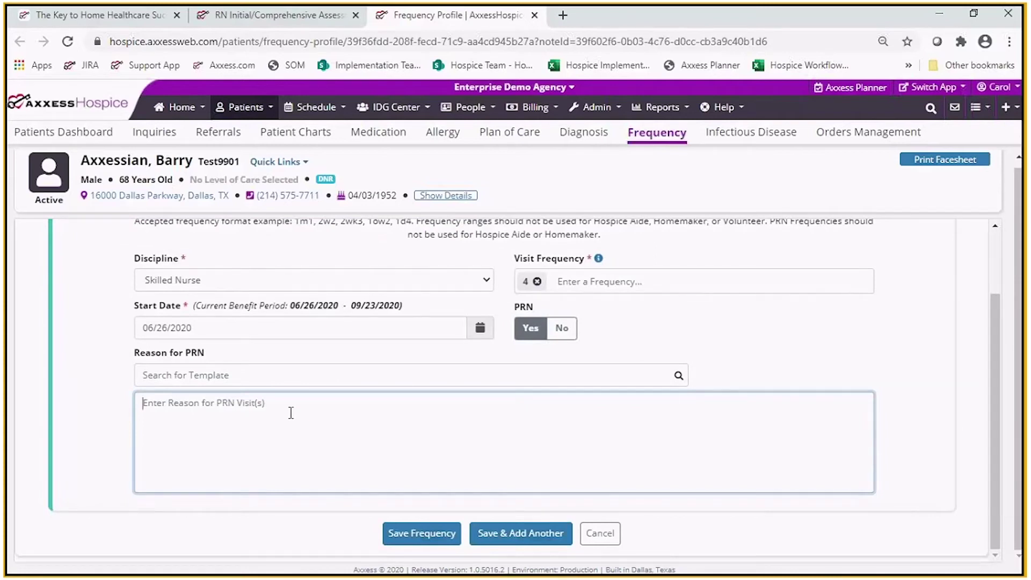
type("sy")
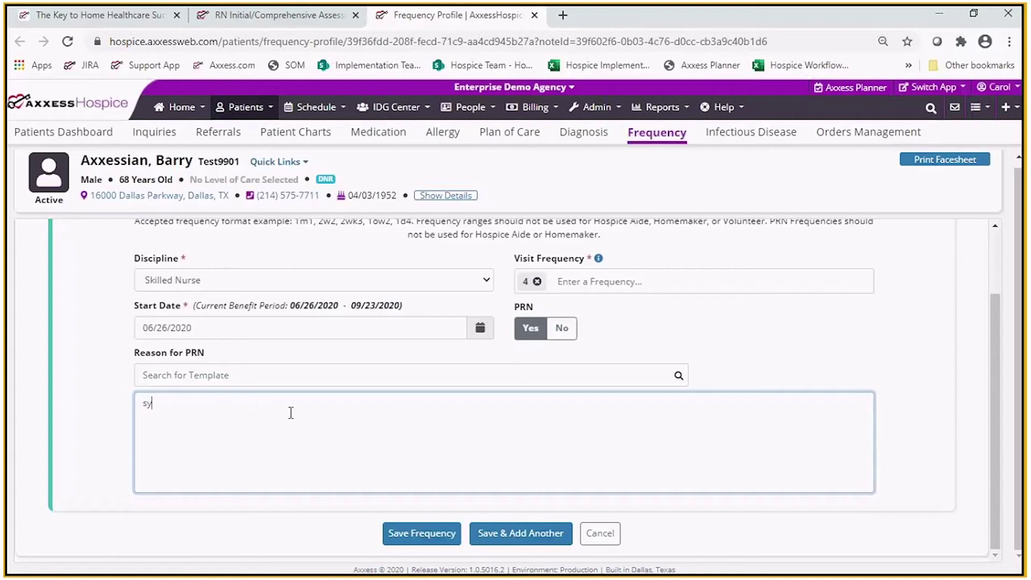
type("mptom management and asse")
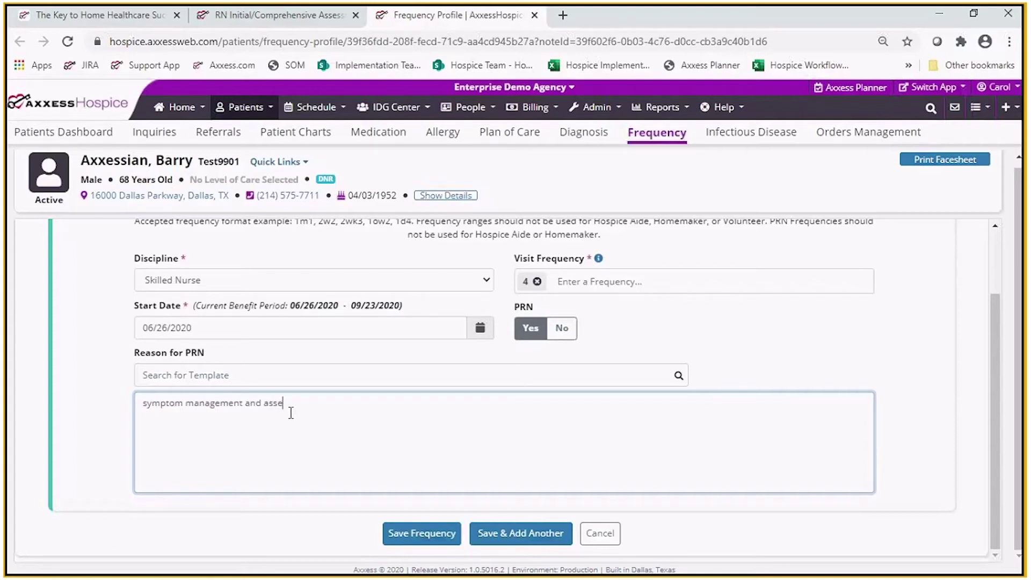
type("ssment of needs")
left_click(525, 537)
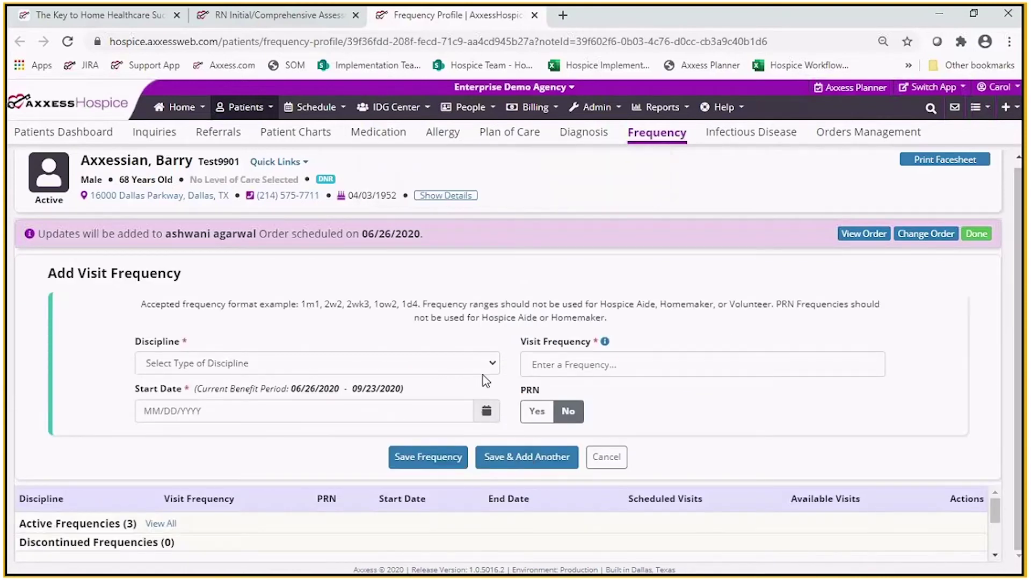
- Select Medical Social Worker as the discipline for the new visit frequency
left_click(493, 366)
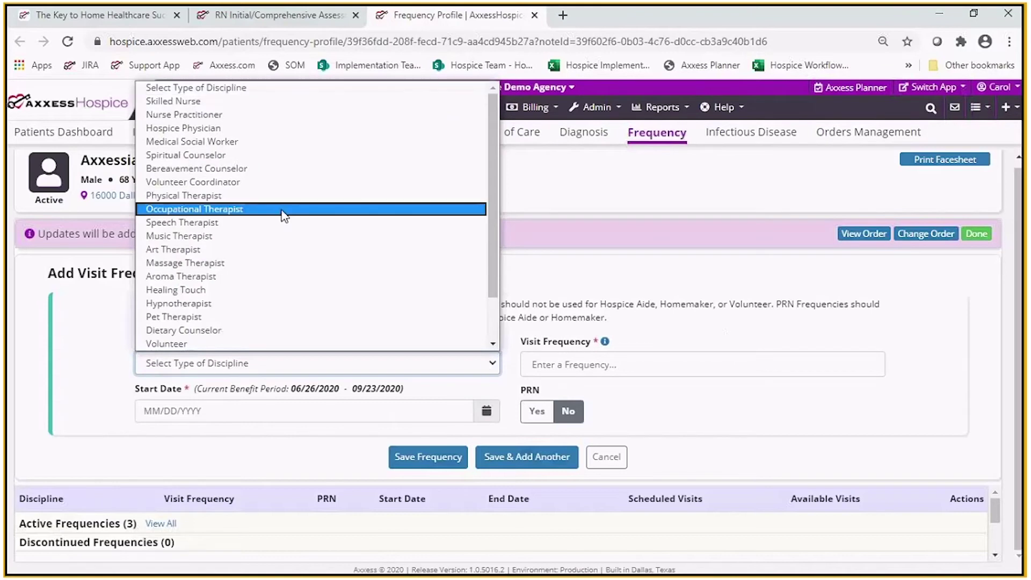
left_click(264, 142)
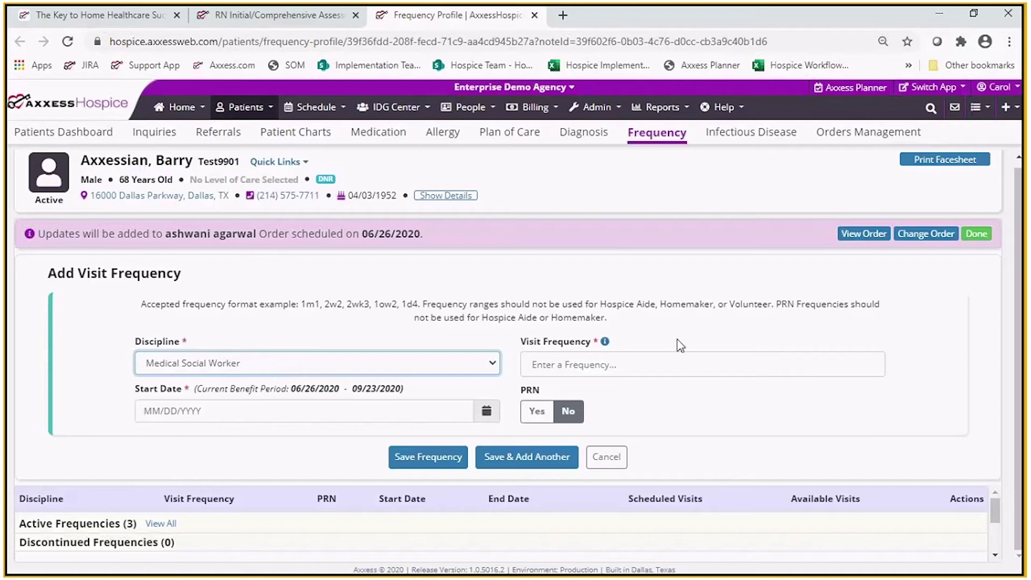
- Set the Medical Social Worker visit frequency to 1w1 with start date 06/28/2020, then save it and continue with another entry
left_click(544, 365)
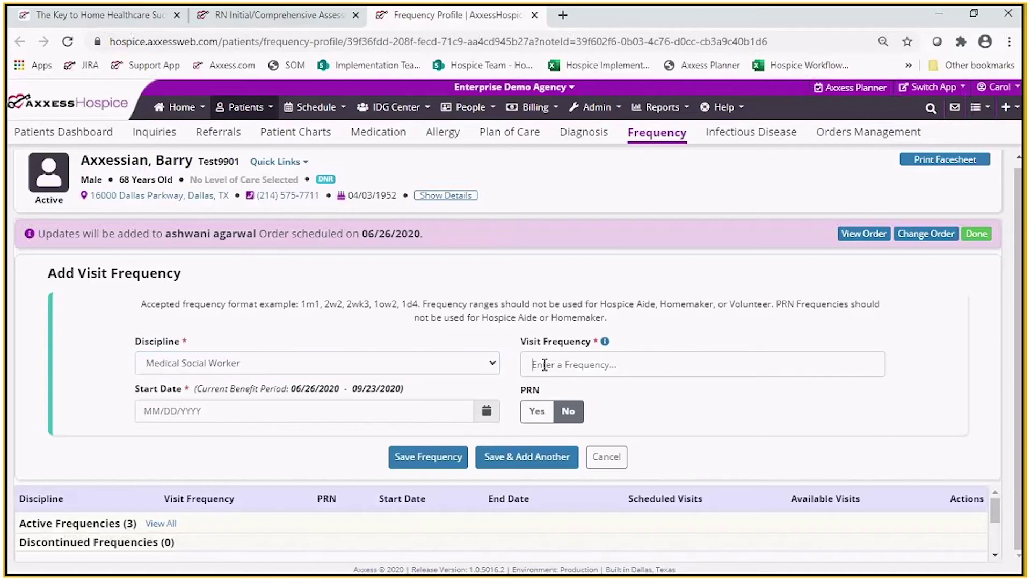
type("1w1")
key("Return")
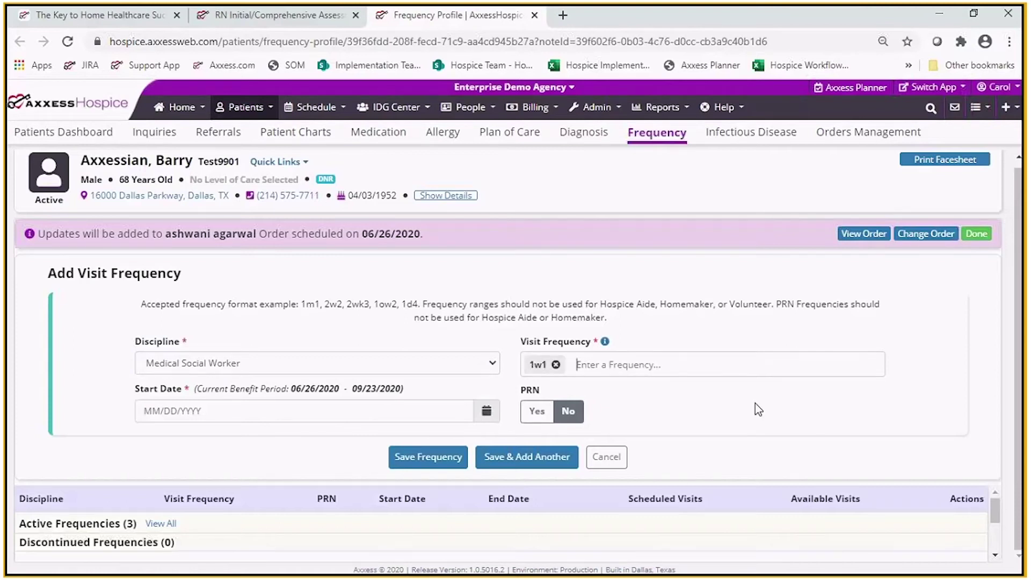
left_click(255, 411)
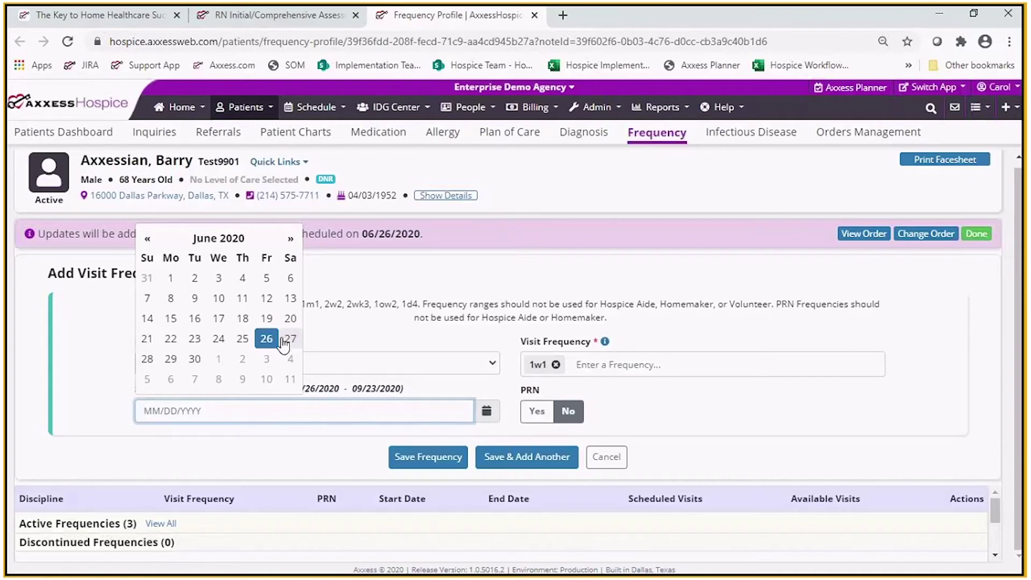
left_click(147, 359)
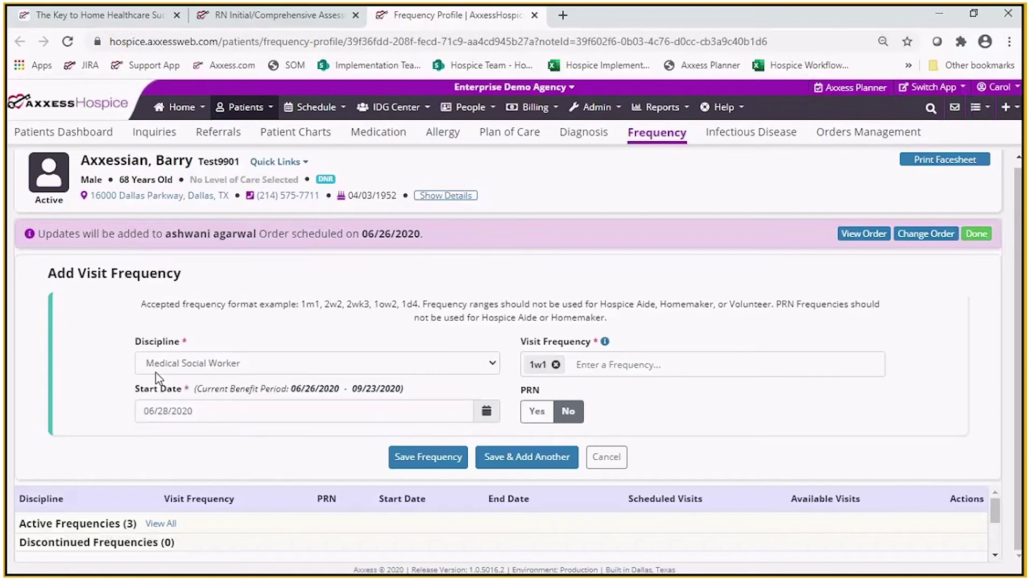
left_click(222, 413)
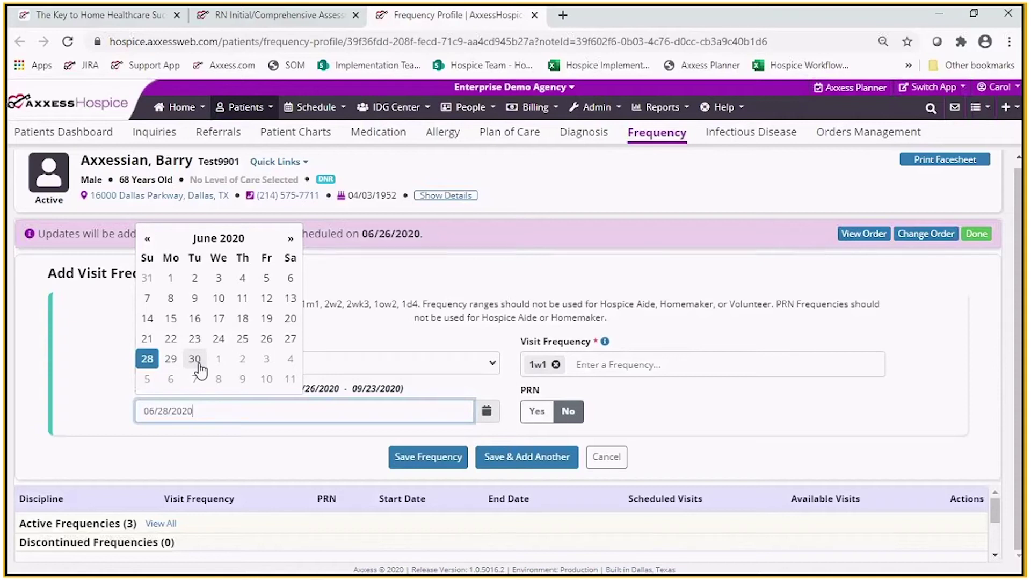
left_click(381, 341)
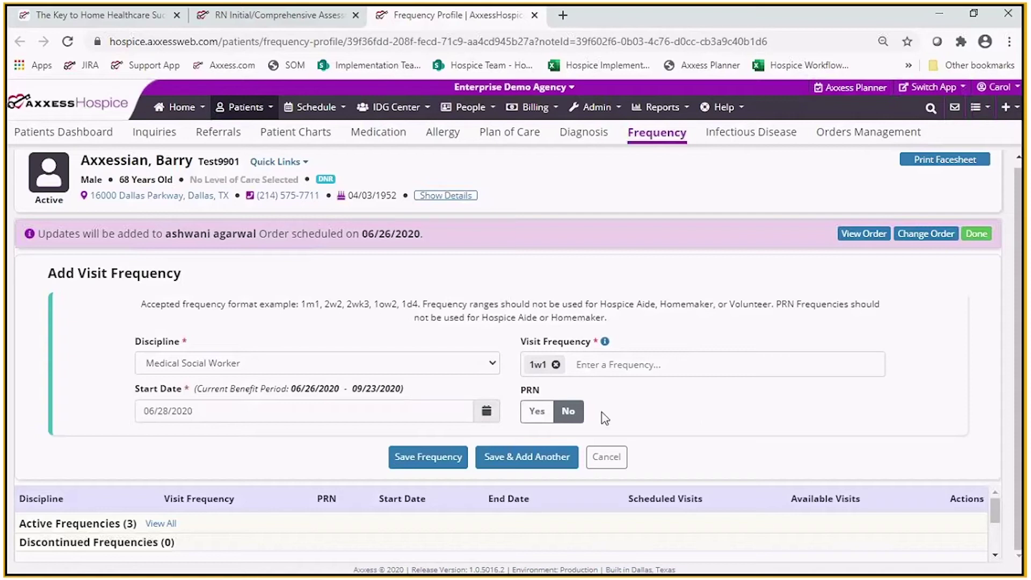
left_click(533, 457)
- Choose Spiritual Counselor as the discipline of the new visit frequency
left_click(303, 360)
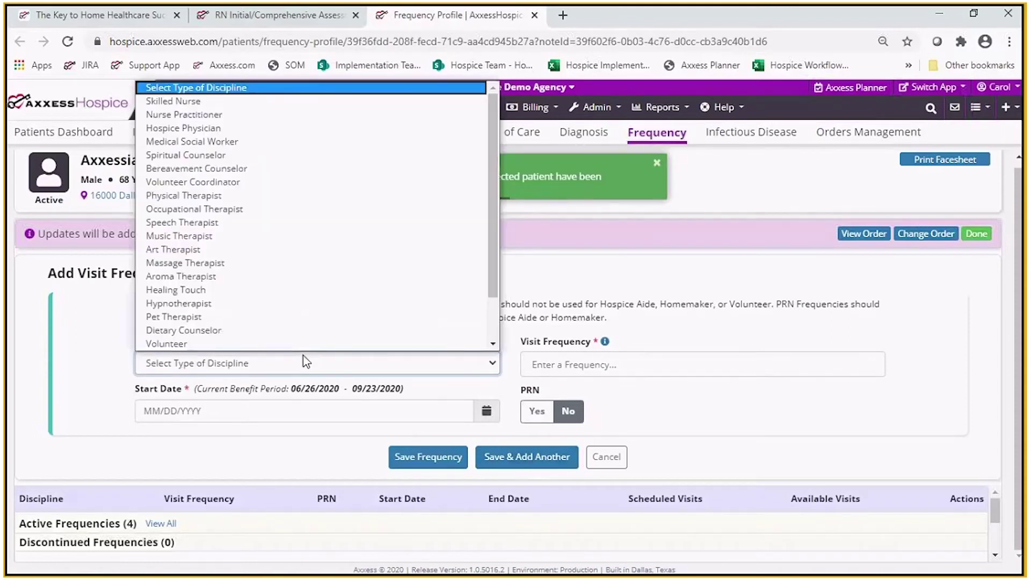
key("Down")
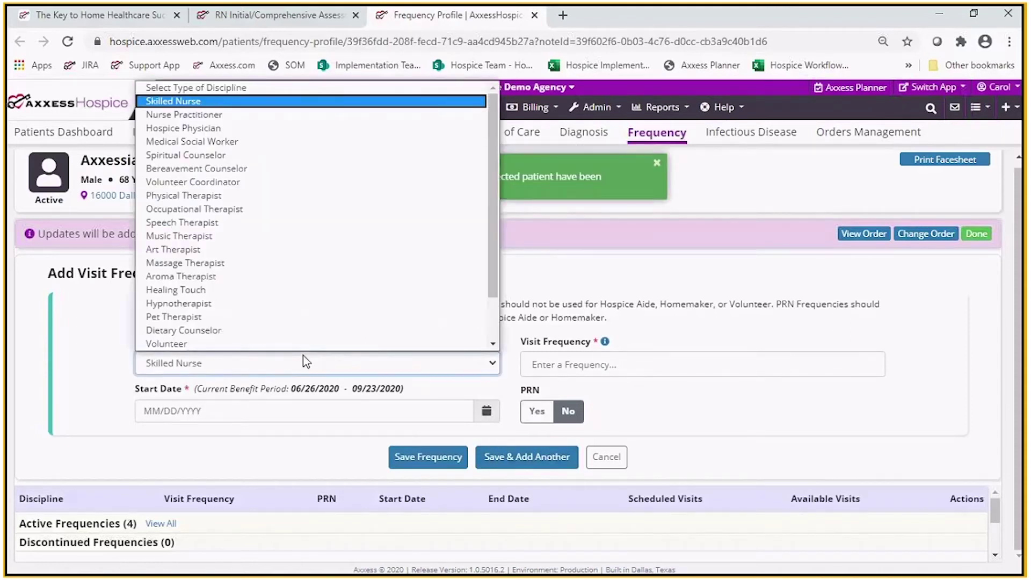
key("Down")
key("Down")
key("Down")
key("Down")
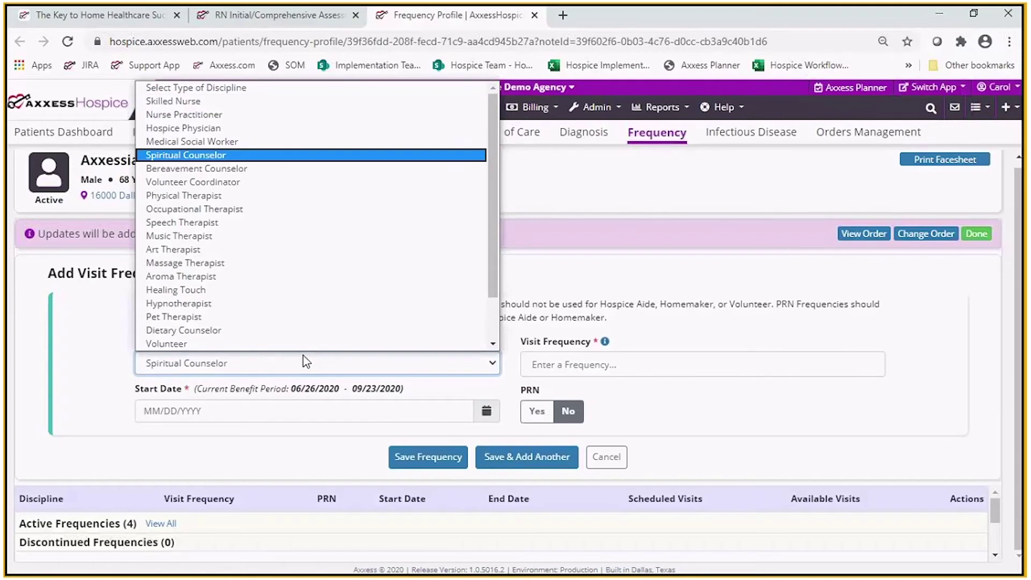
left_click(241, 156)
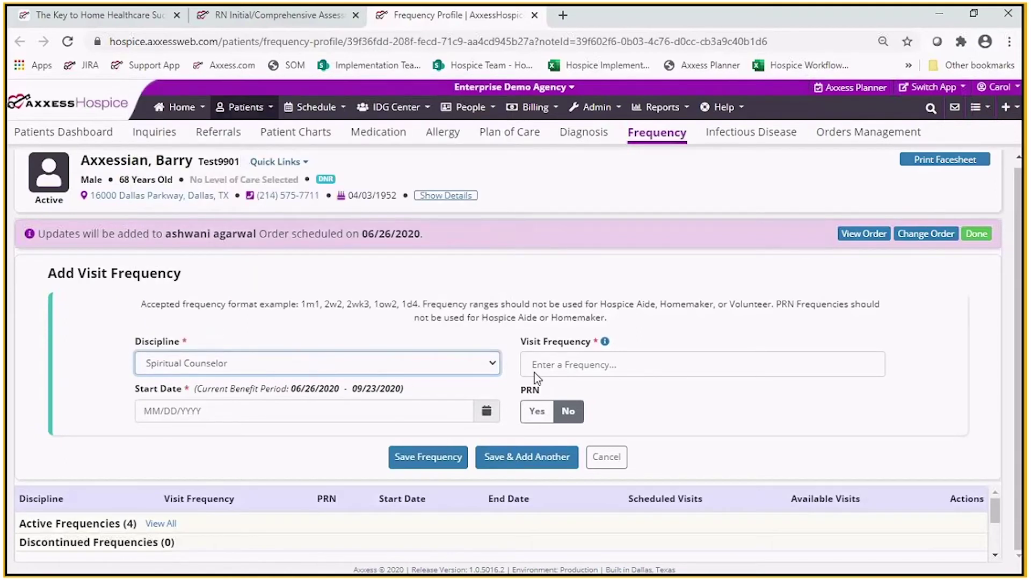
- Save the Spiritual Counselor frequency as 1w1 starting 06/28/2020, continuing with another entry, and expand the list of active frequencies
left_click(568, 365)
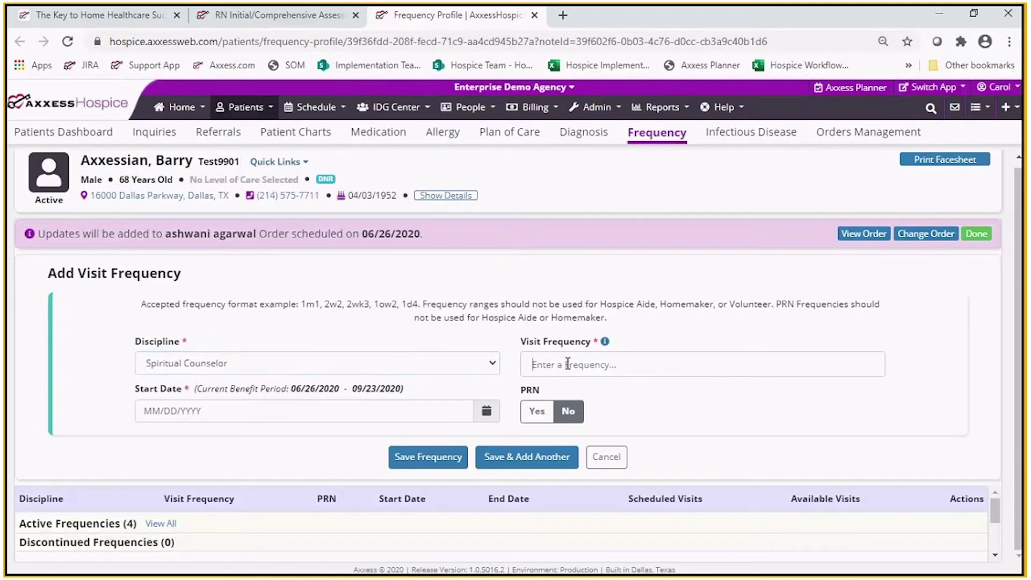
type("1w1")
left_click(336, 411)
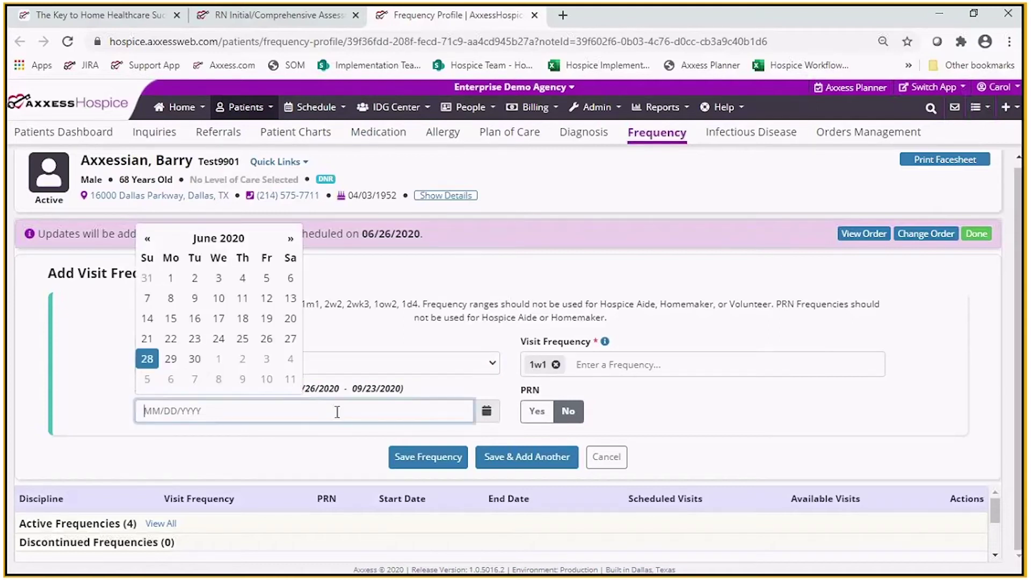
left_click(146, 357)
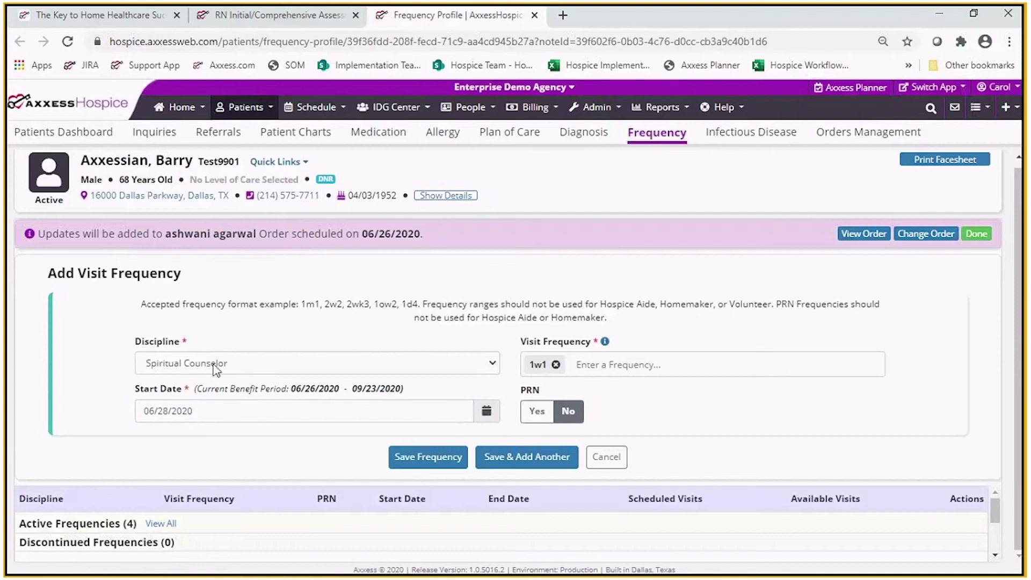
left_click(513, 456)
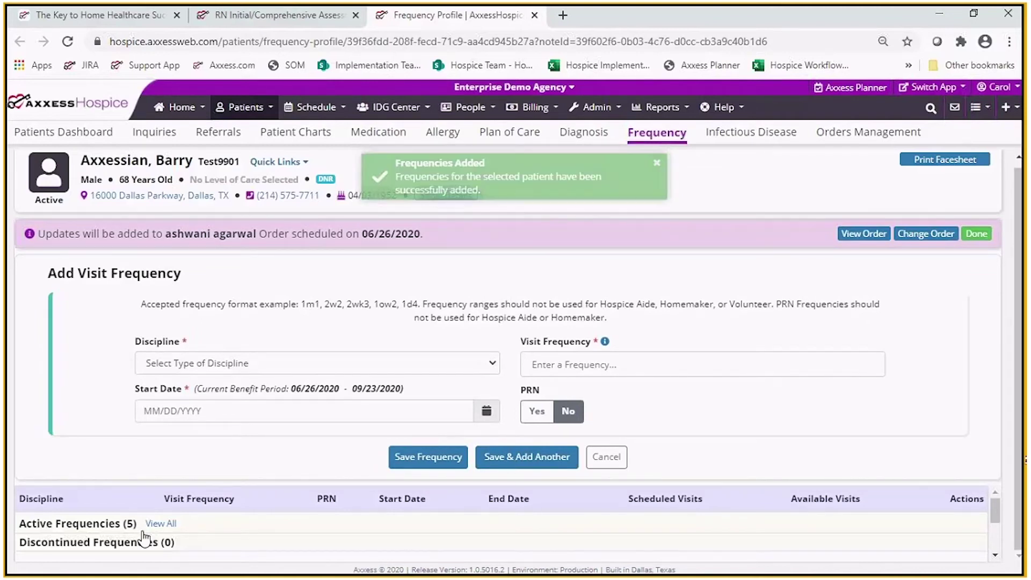
left_click(161, 523)
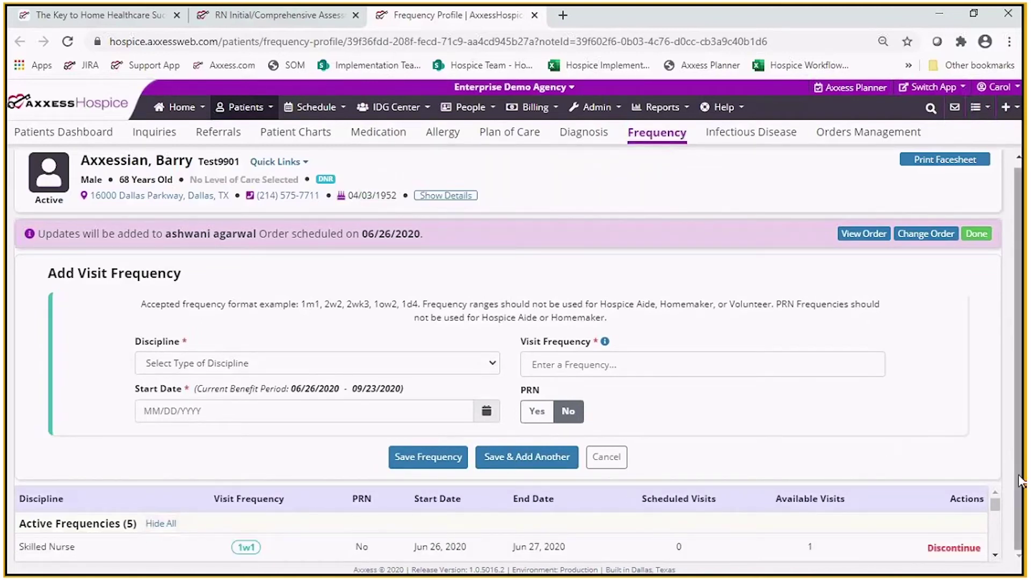
left_click_drag(995, 500, 1001, 451)
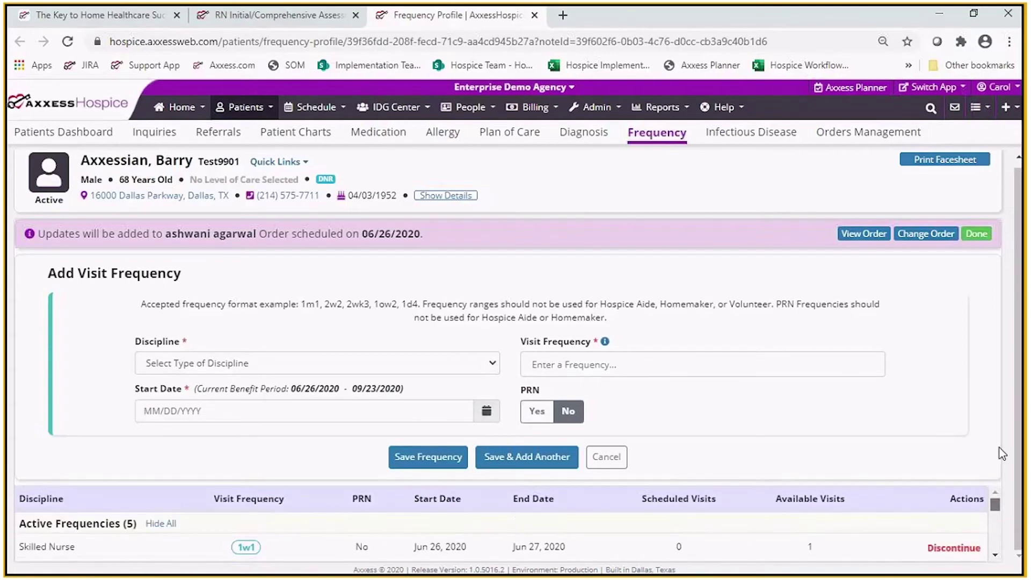
- Choose Hospice Aide as the discipline of the next visit frequency
left_click(443, 370)
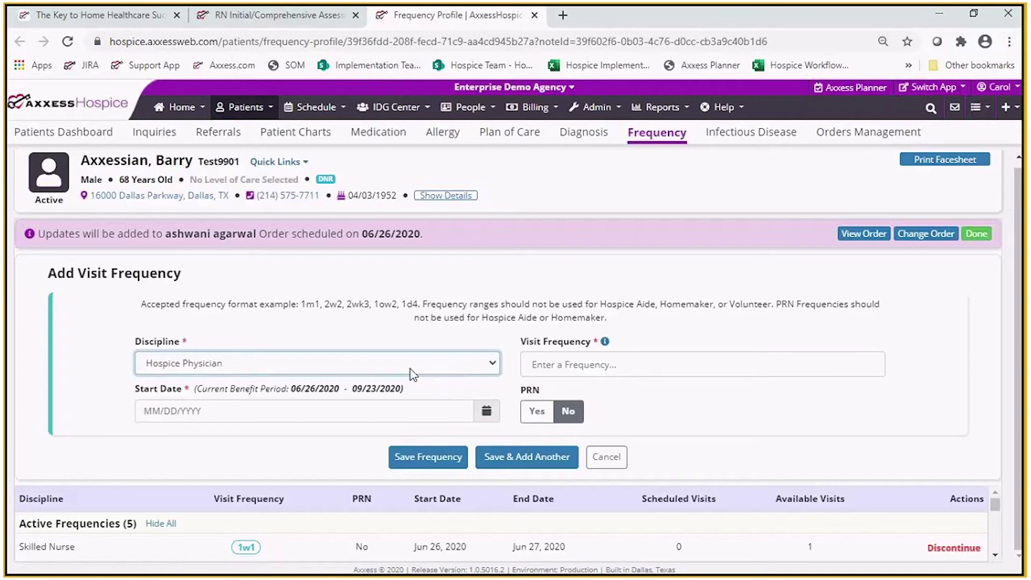
left_click(247, 369)
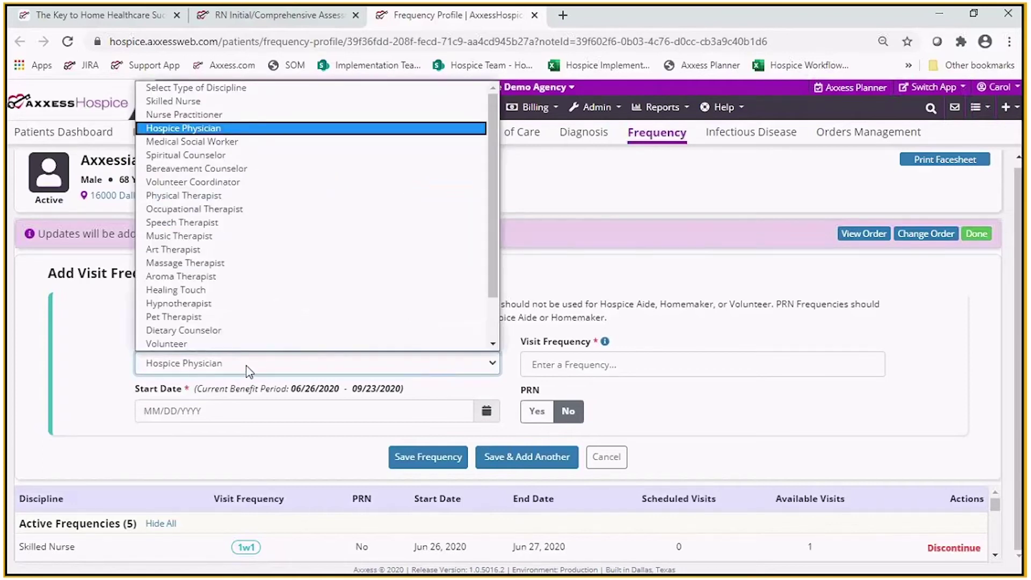
key("h")
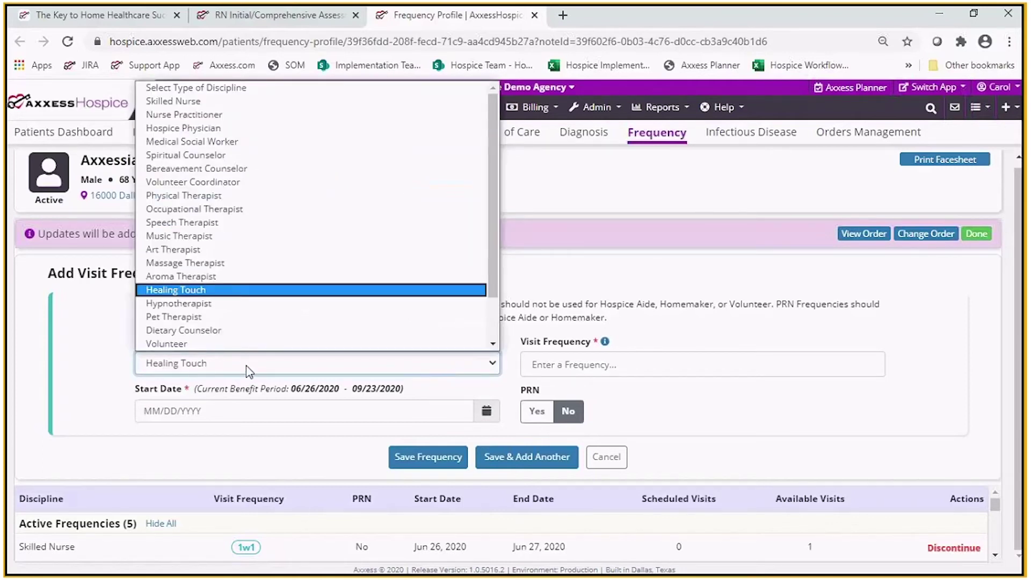
key("Down")
key("Down")
key("Down")
key("Down")
key("Down")
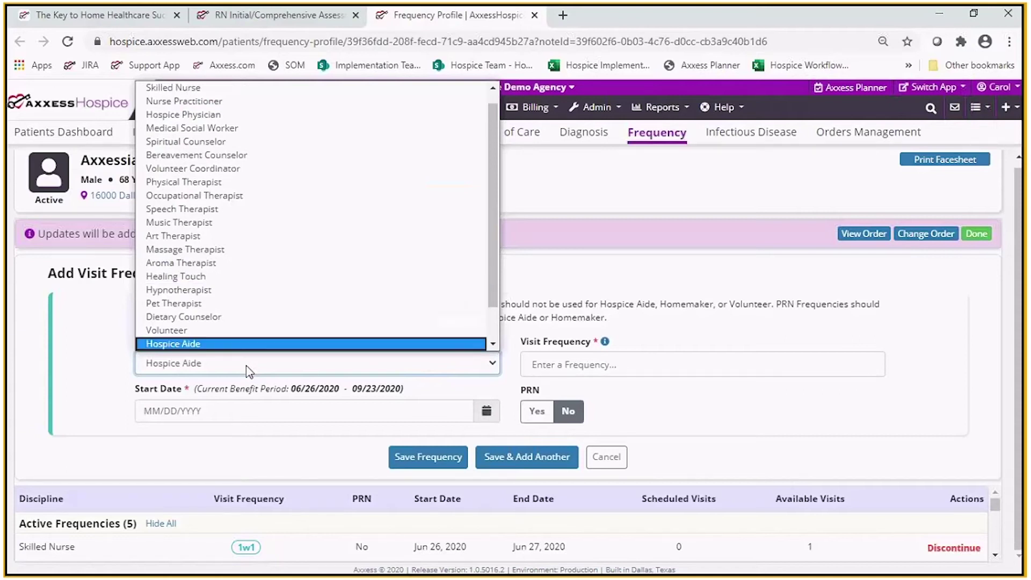
- Fill in a Hospice Aide visit frequency starting 06/28/2020 with the frequencies 2w12 and 1w1
key("Return")
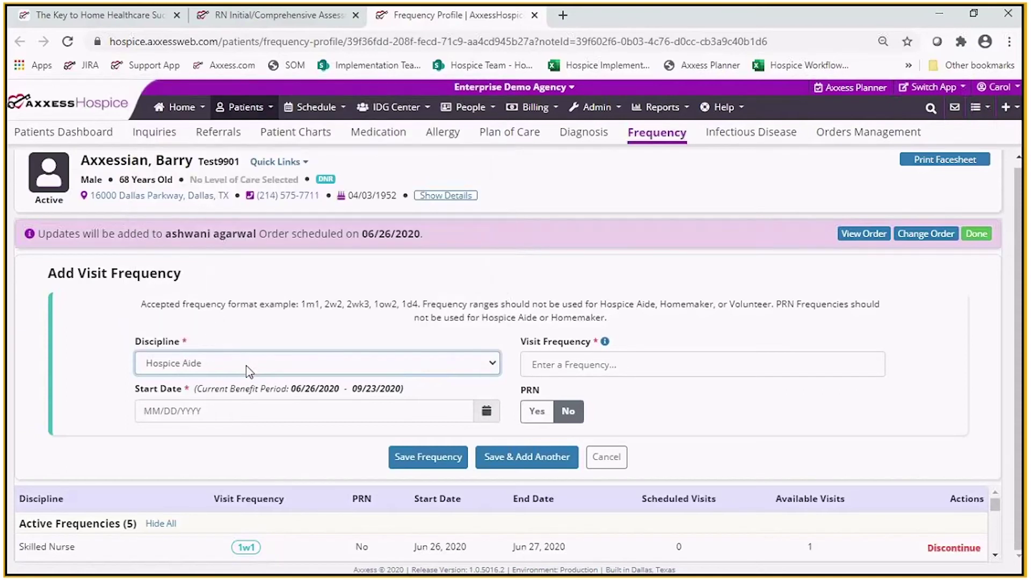
left_click(549, 365)
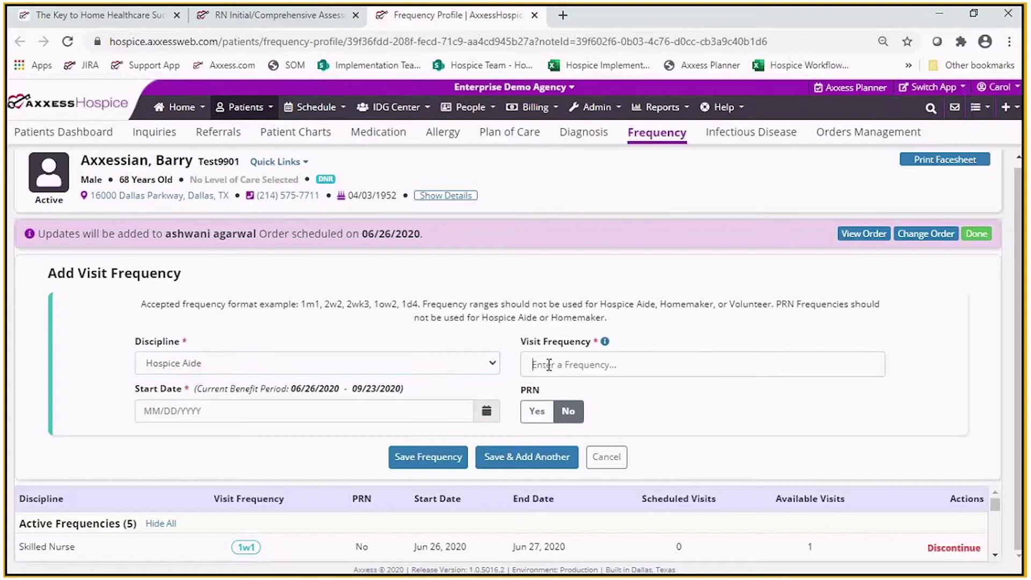
left_click(317, 410)
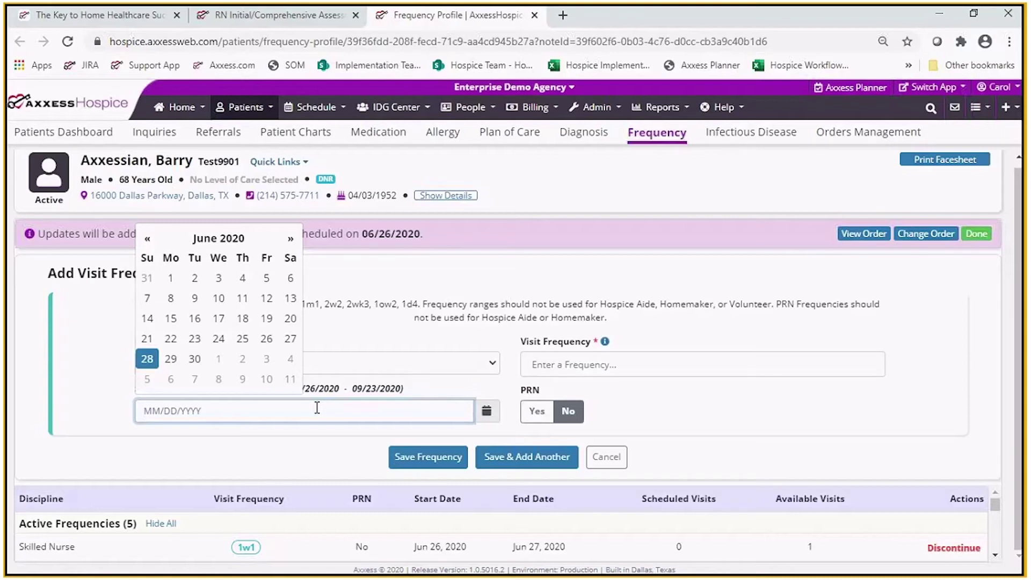
left_click(147, 360)
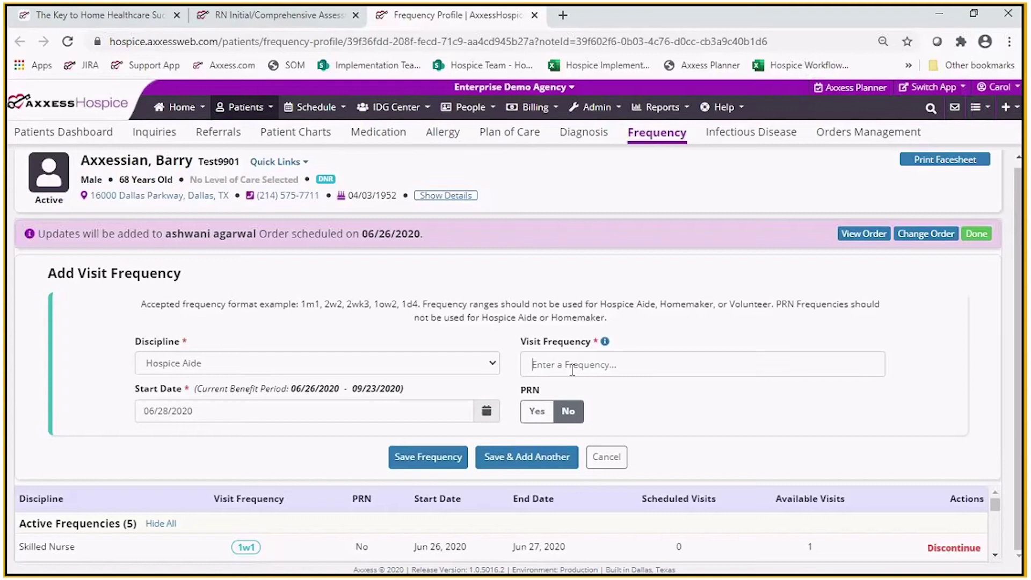
type("2w12")
key("Return")
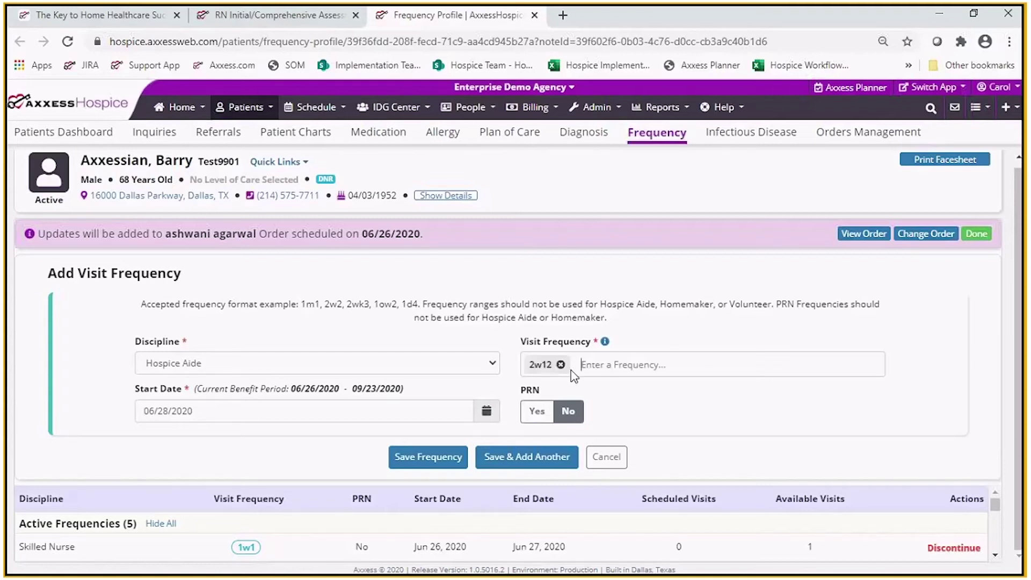
type("1w1")
key("Return")
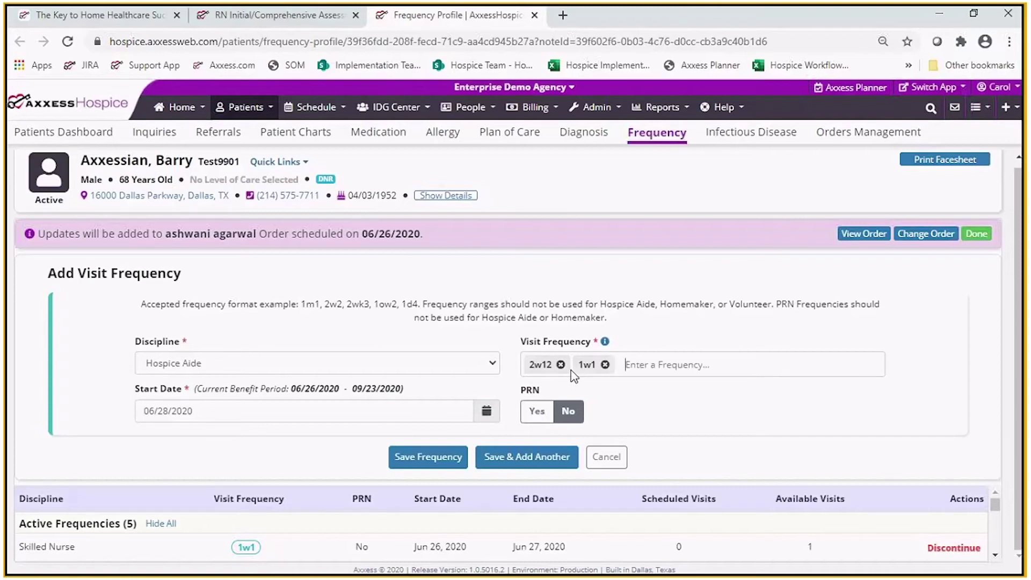
- Check the start date calendar through September 2020, keep the chosen date, and save the Hospice Aide frequency
left_click(335, 411)
left_click(291, 238)
double_click(291, 238)
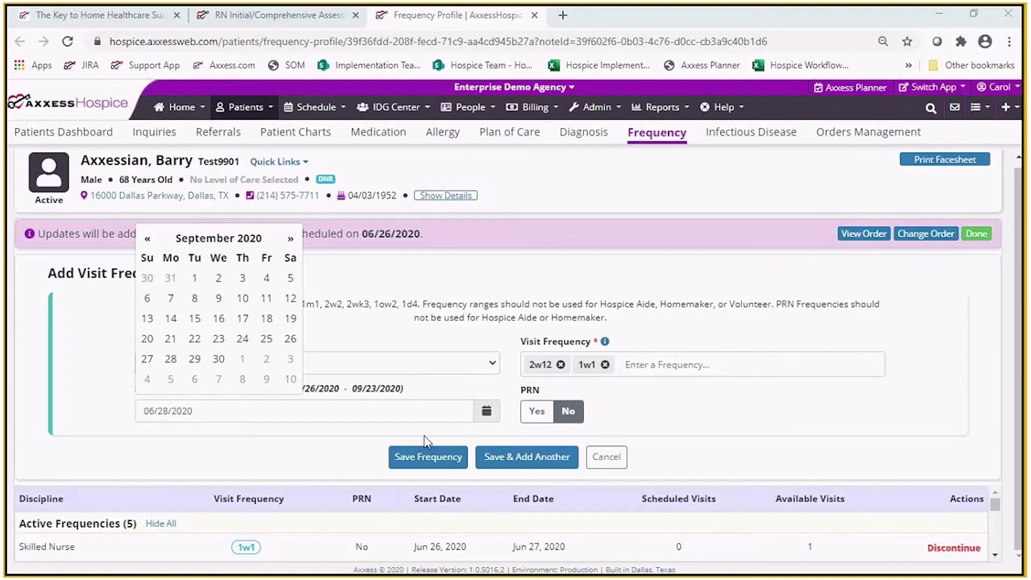
left_click(450, 402)
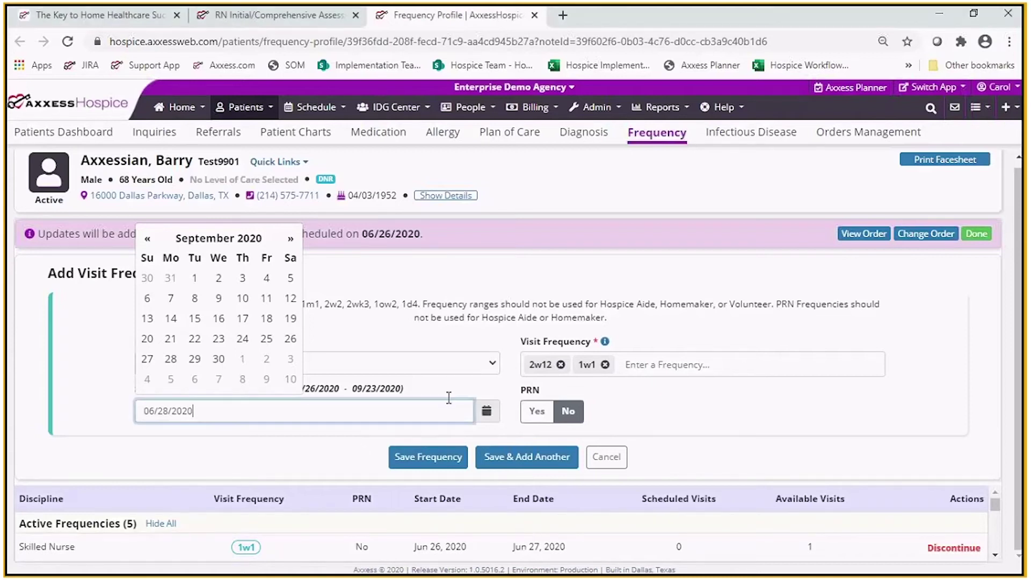
left_click(450, 396)
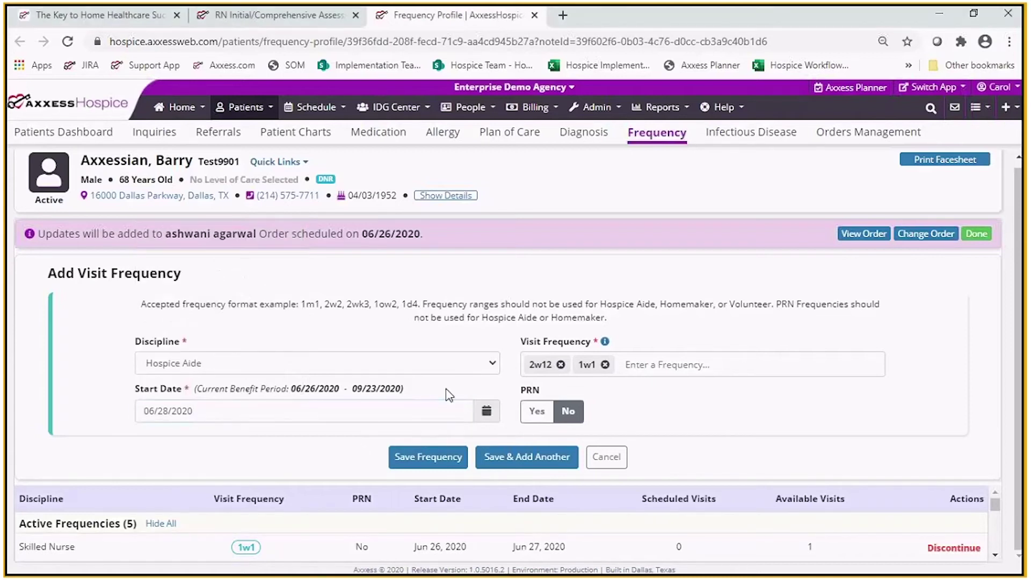
left_click(440, 457)
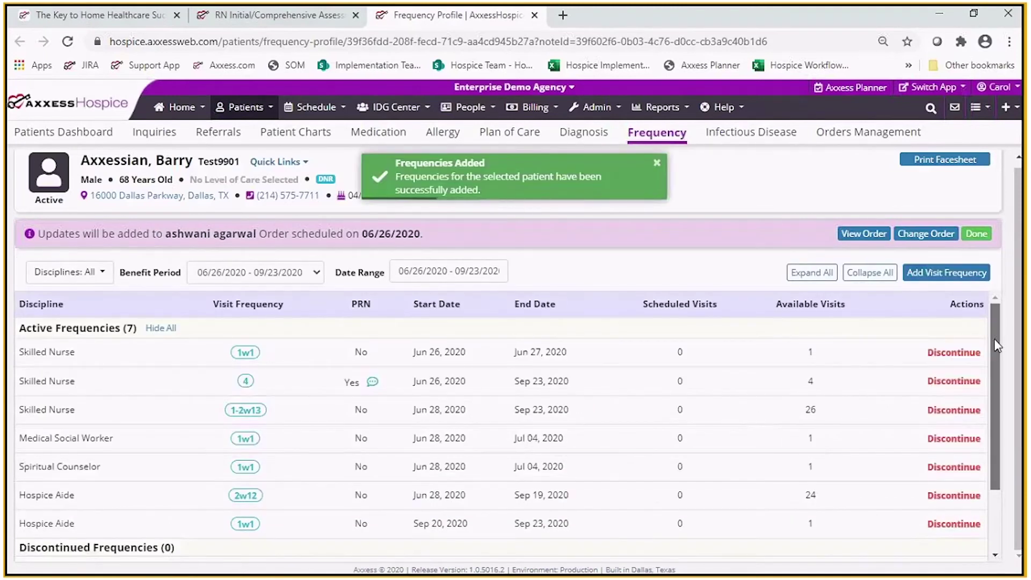
- Review the active frequencies, look at the discontinue form for the Skilled Nurse 1w1 frequency, and cancel it
scroll(995, 345, "down", 1)
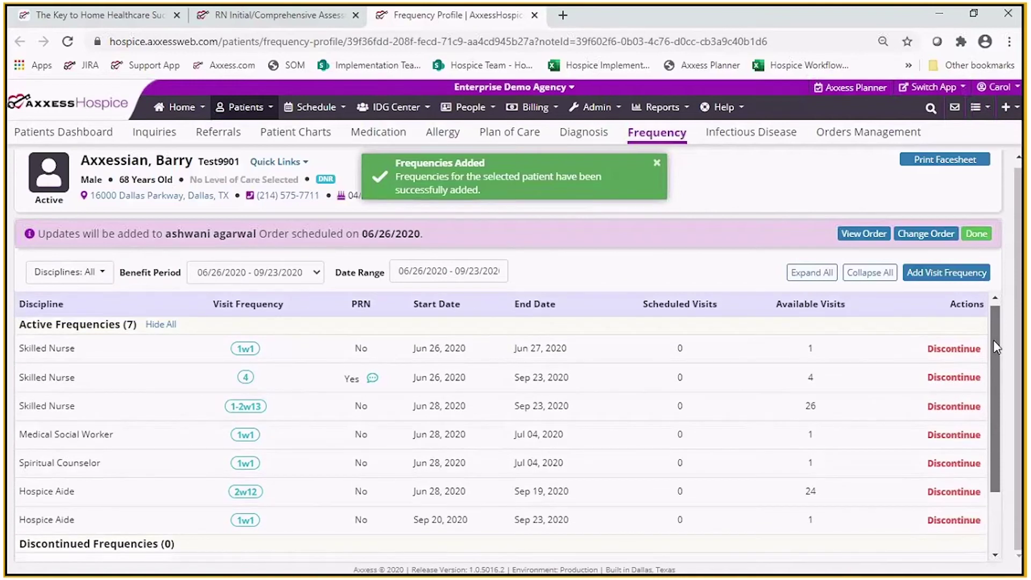
left_click_drag(991, 338, 990, 337)
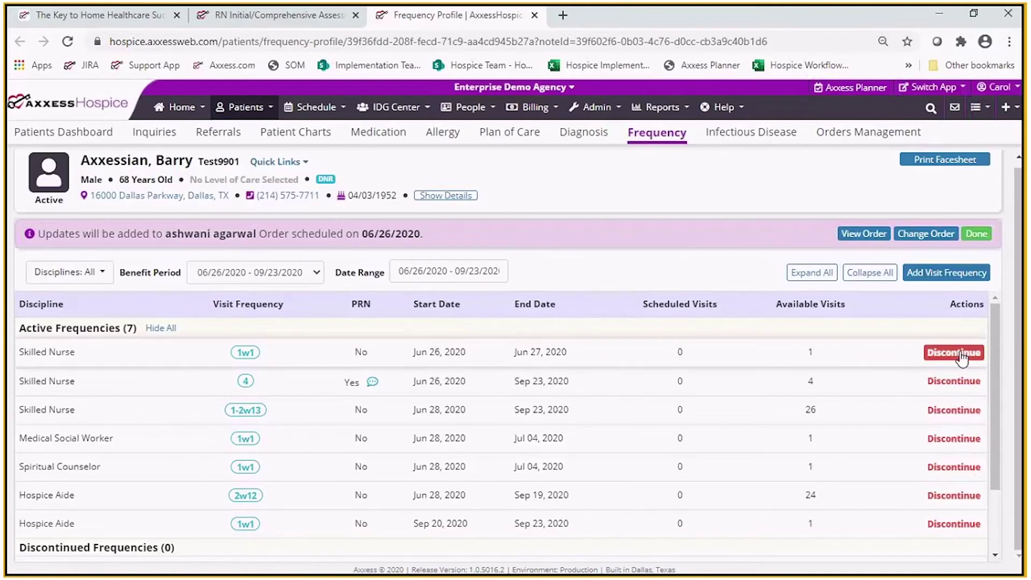
left_click_drag(994, 360, 998, 399)
scroll(995, 365, "up", 1)
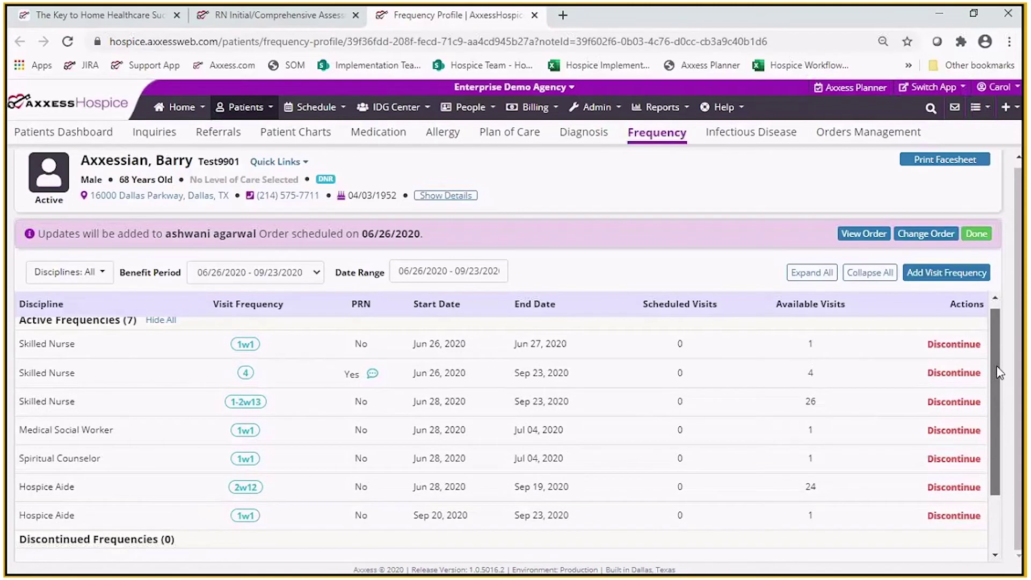
left_click(953, 345)
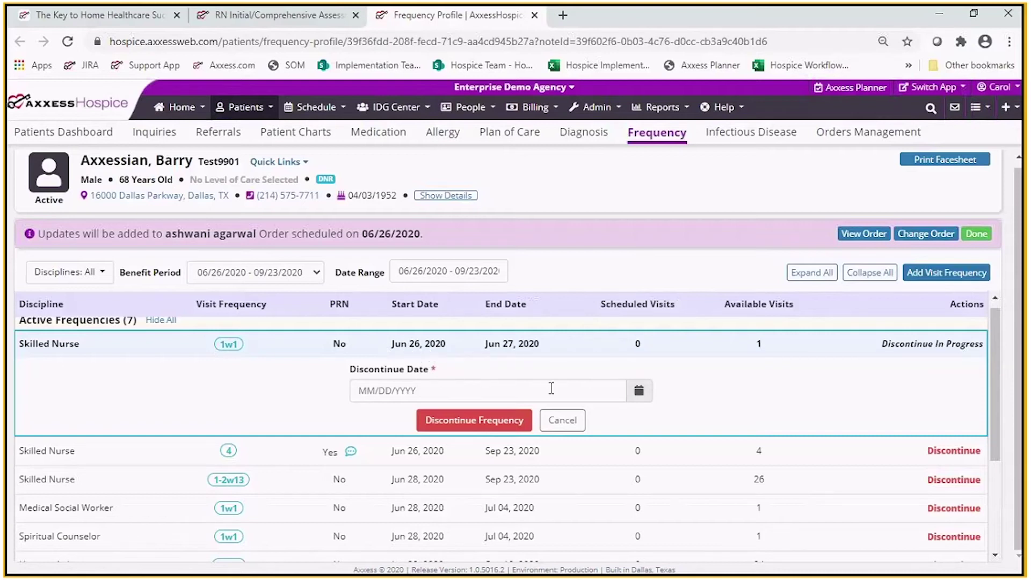
left_click(570, 424)
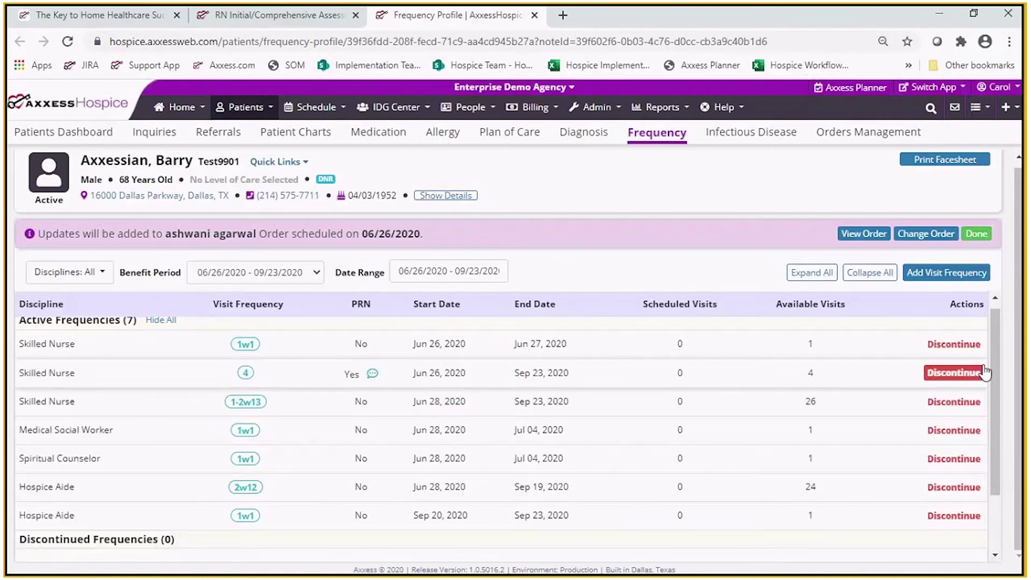
- Look over the active frequencies list and the comment attached to the Skilled Nurse PRN frequency
scroll(993, 381, "down", 1)
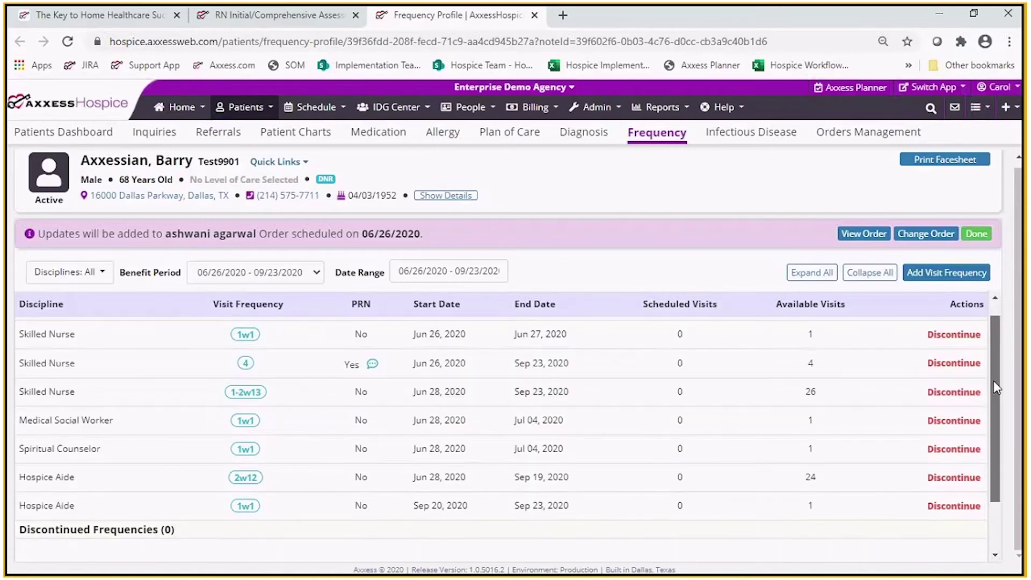
left_click_drag(997, 383, 992, 349)
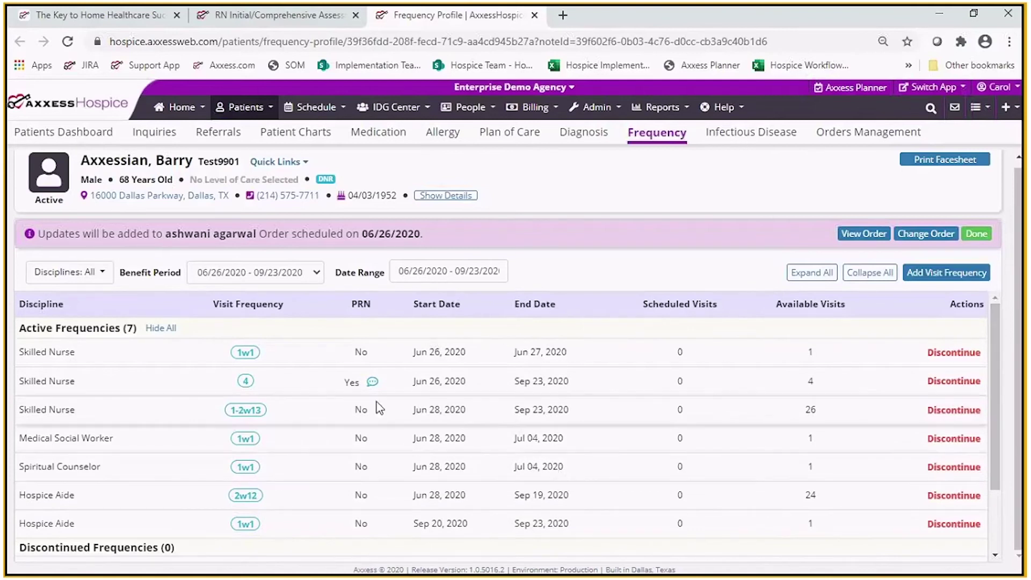
mouse_move(373, 384)
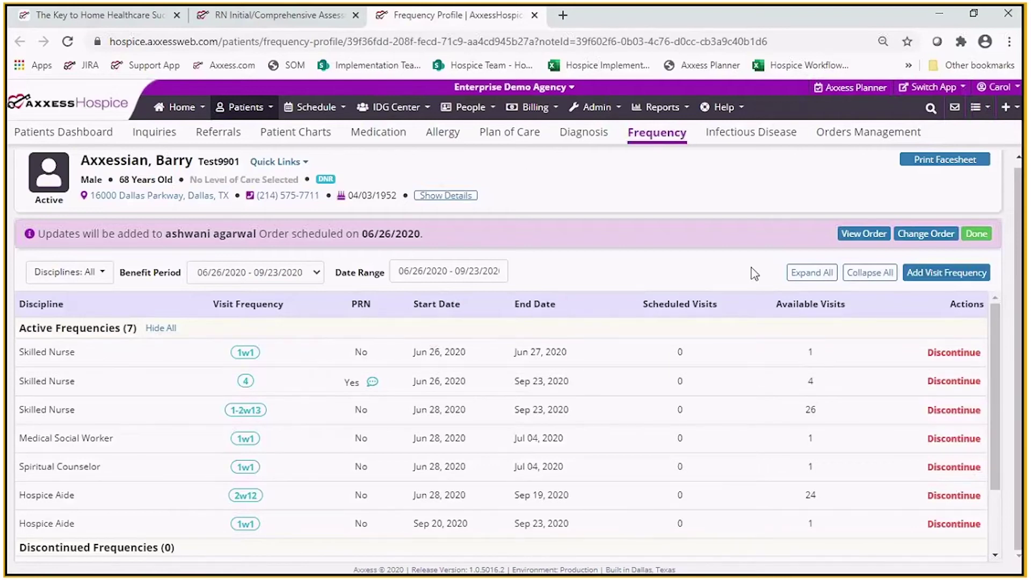
- Finish updating the frequencies on the order and close the frequency profile to return to the RN assessment
left_click(976, 234)
mouse_move(655, 110)
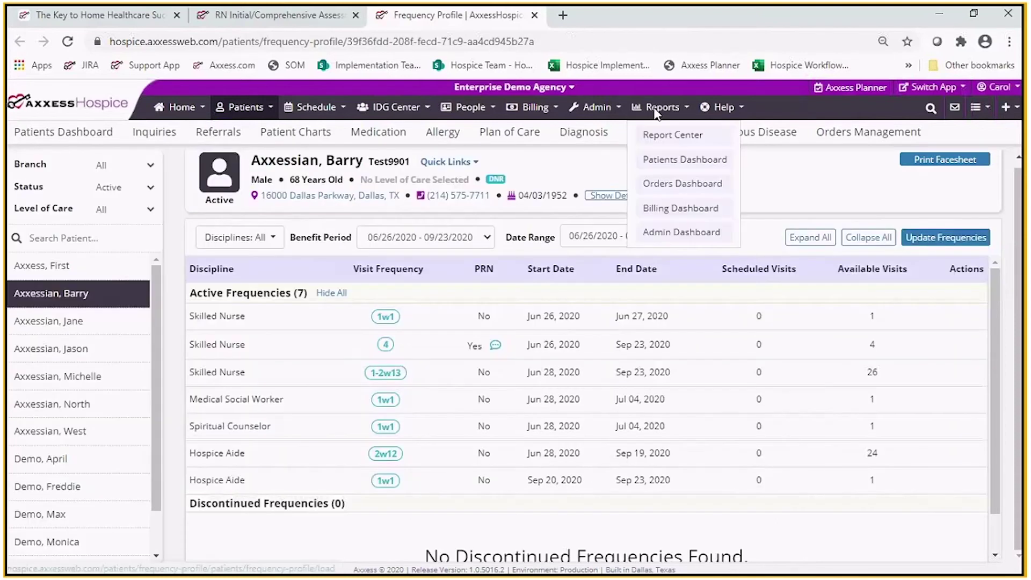
left_click(534, 15)
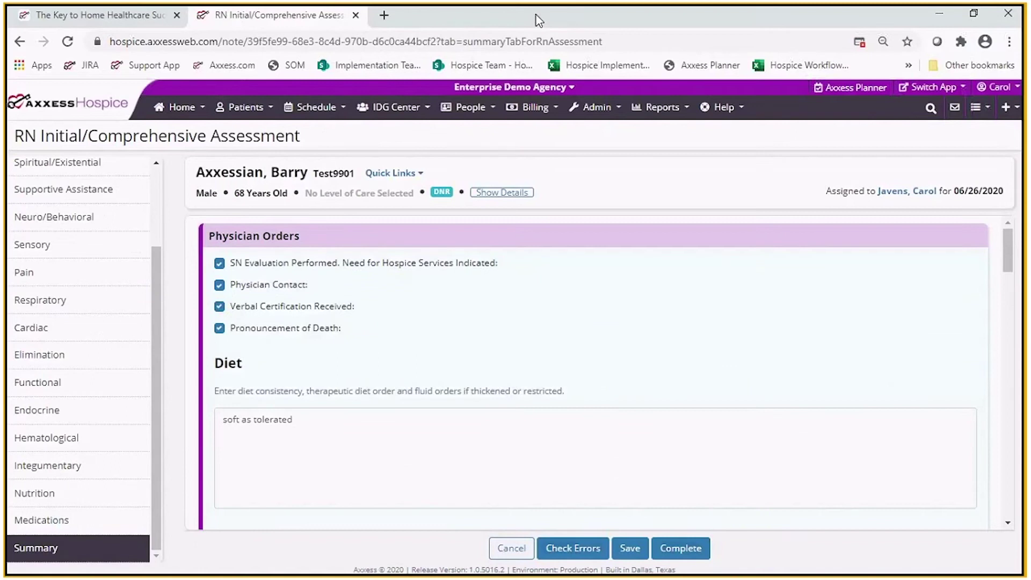
- Open the patient's Pharmacy and DME page from the assessment summary and select the 06/26/2020 physician order for updates
left_click_drag(1007, 250, 1017, 379)
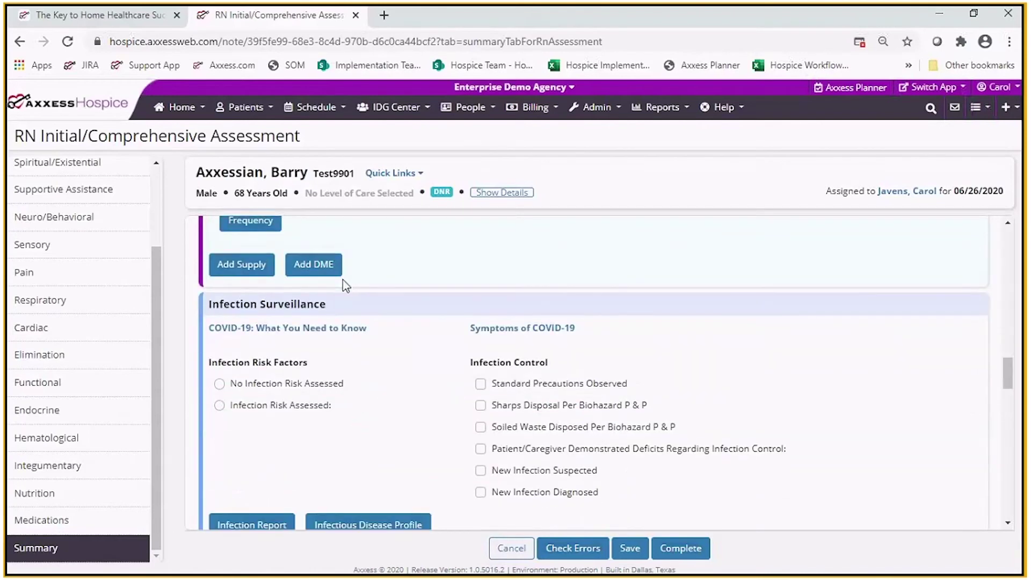
left_click(322, 271)
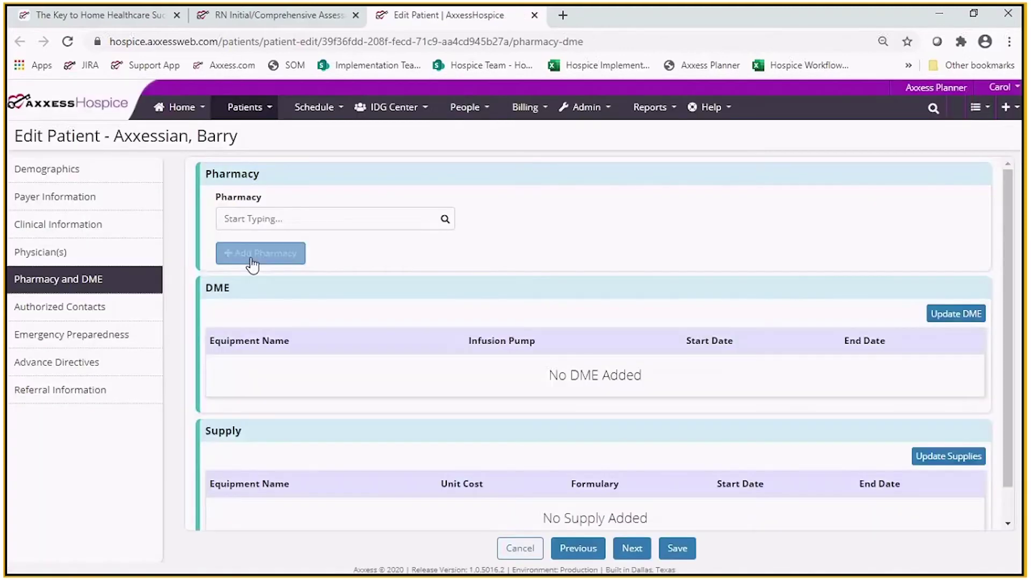
left_click_drag(1012, 357, 1012, 371)
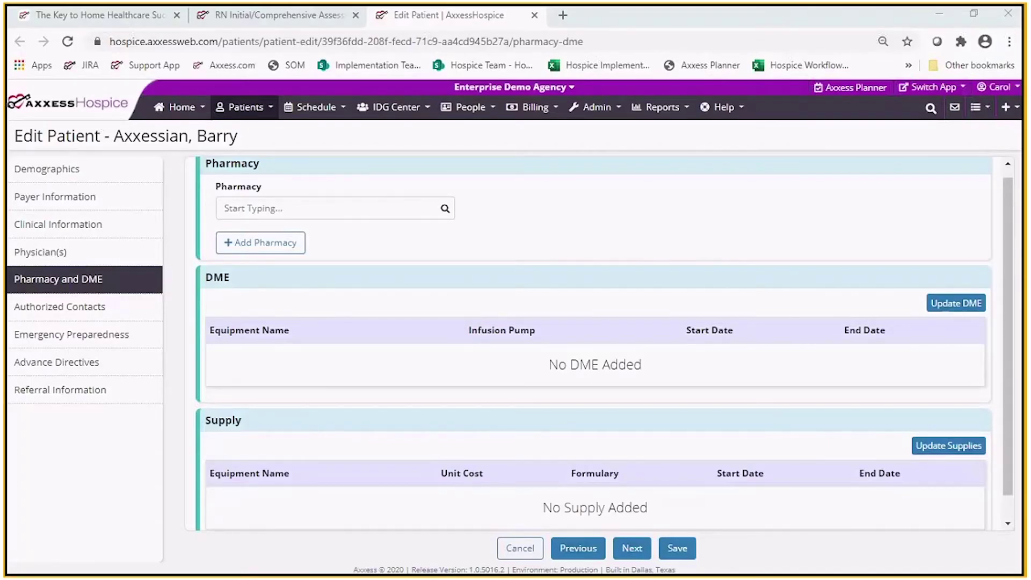
left_click(943, 450)
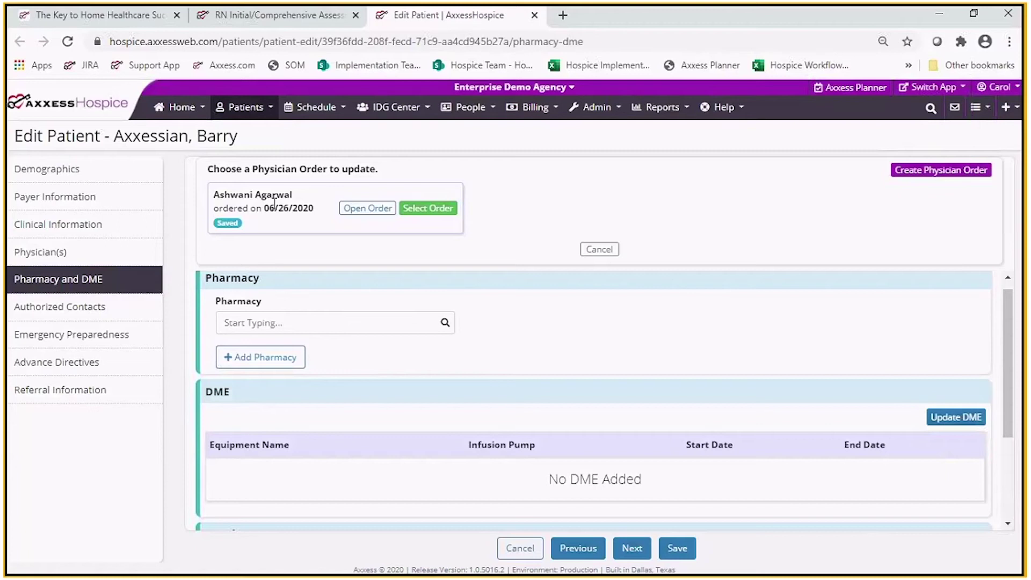
left_click(438, 210)
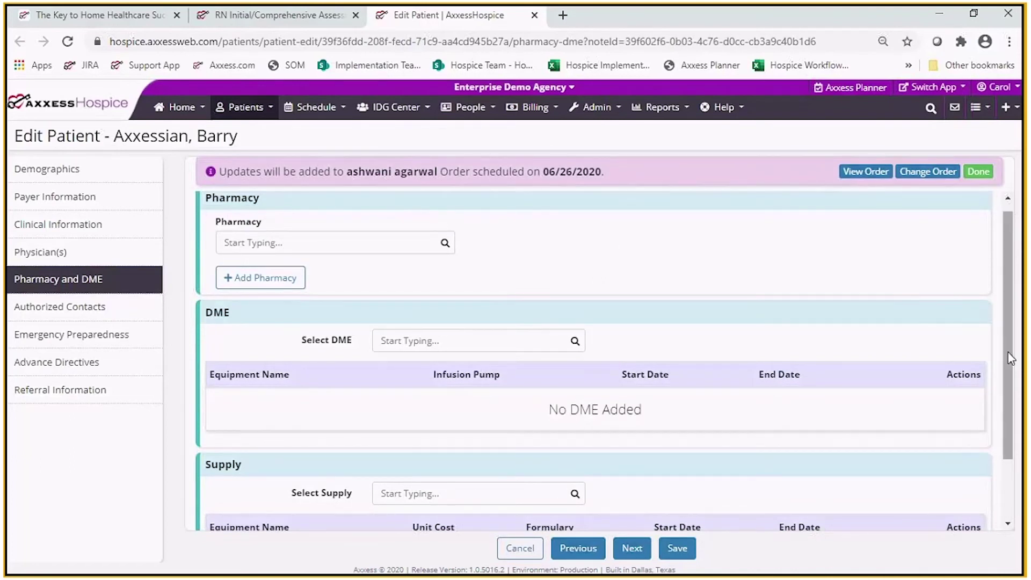
- Search the DME list for "wh" and select Wheelchair as the patient's equipment
left_click_drag(1009, 357, 1012, 410)
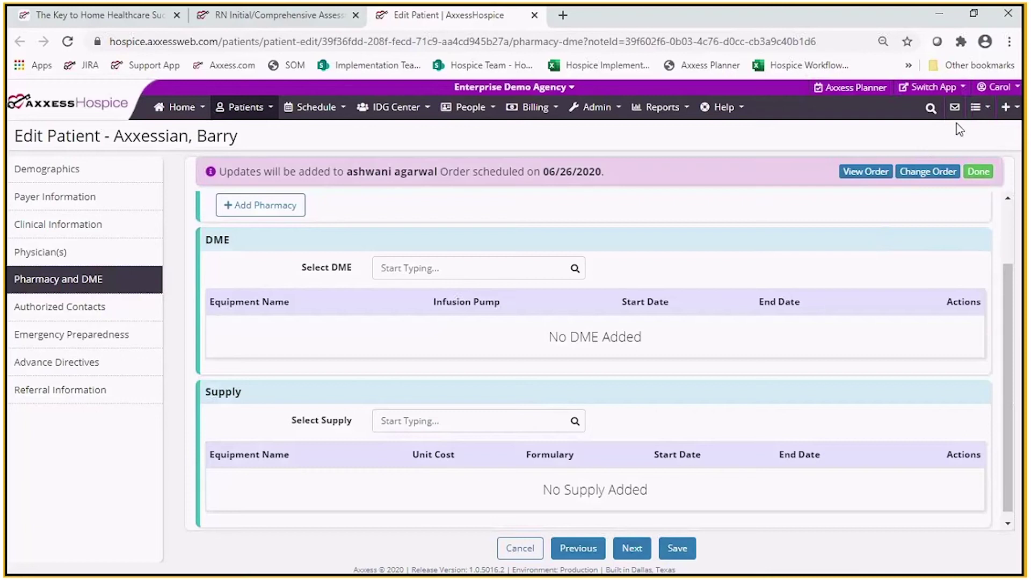
left_click(977, 109)
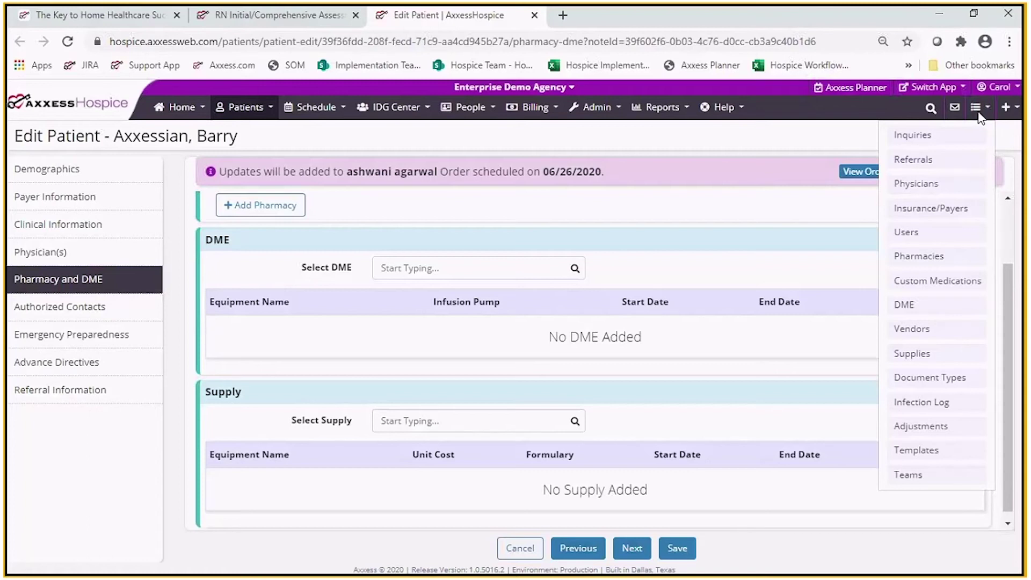
left_click(449, 272)
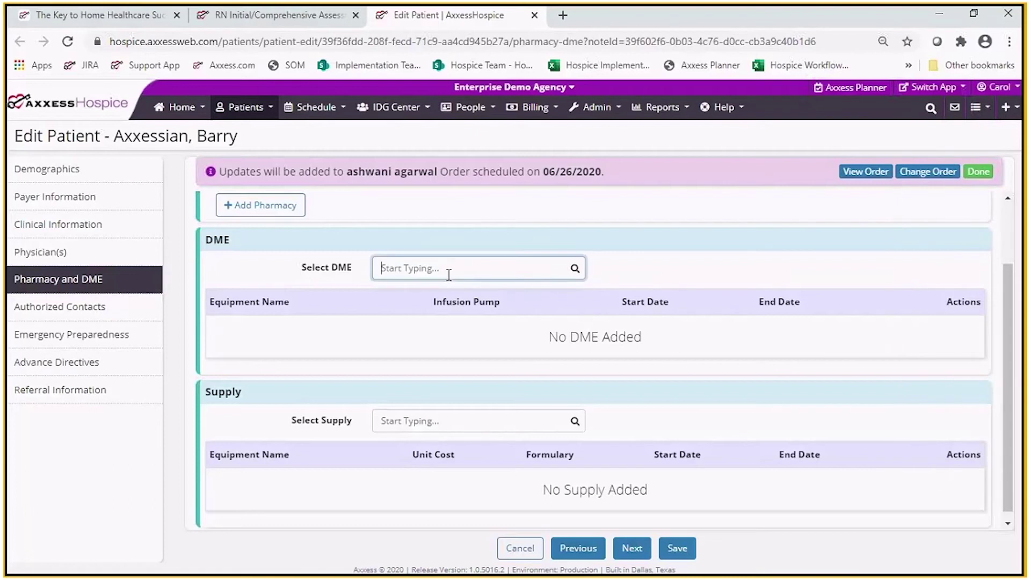
type("wheel")
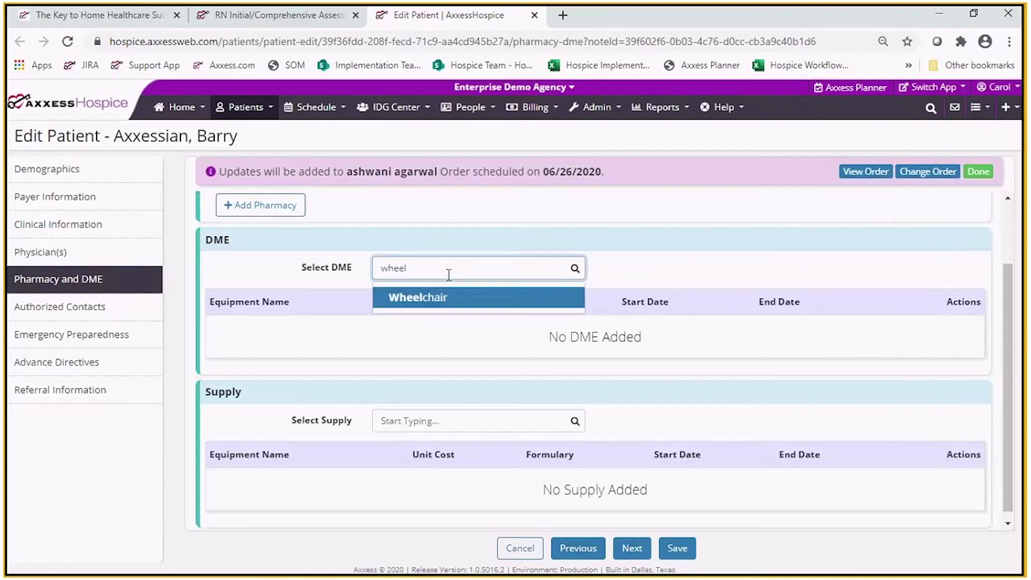
type("c")
key("BackSpace")
key("BackSpace")
key("BackSpace")
key("BackSpace")
key("BackSpace")
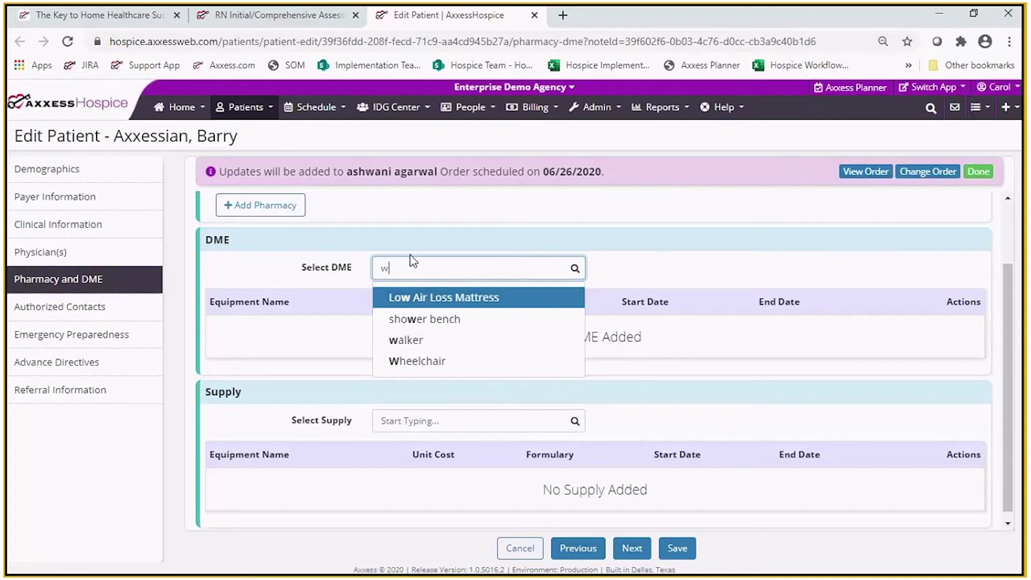
type("h")
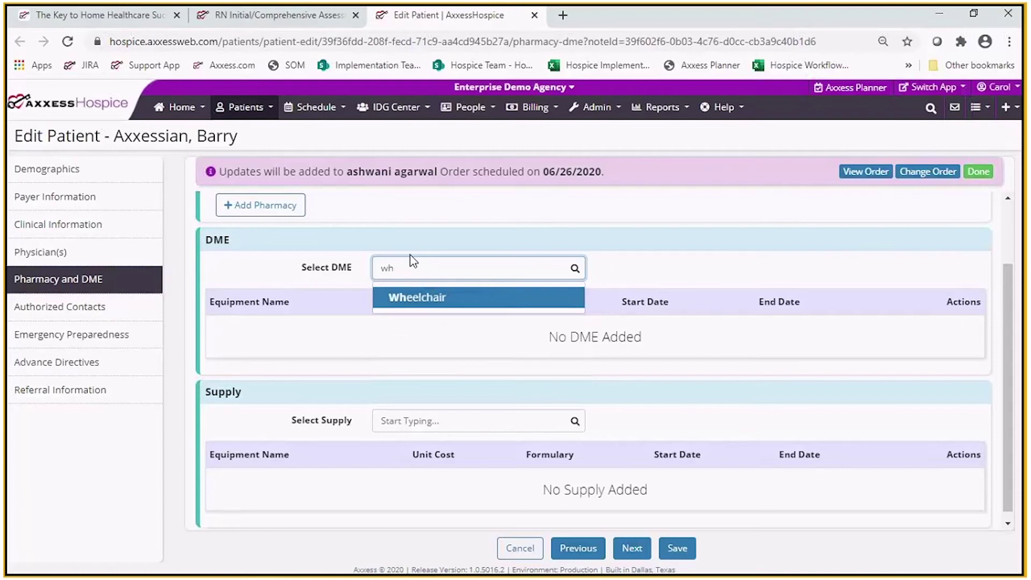
left_click(432, 302)
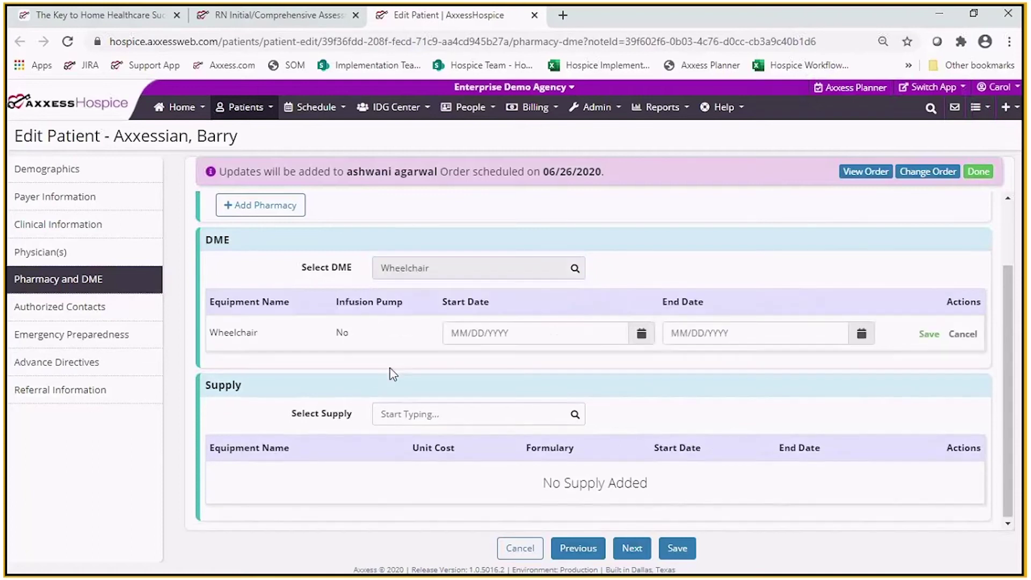
- Set the Wheelchair's start date to 06/26/2020 and save the DME entry
left_click(529, 330)
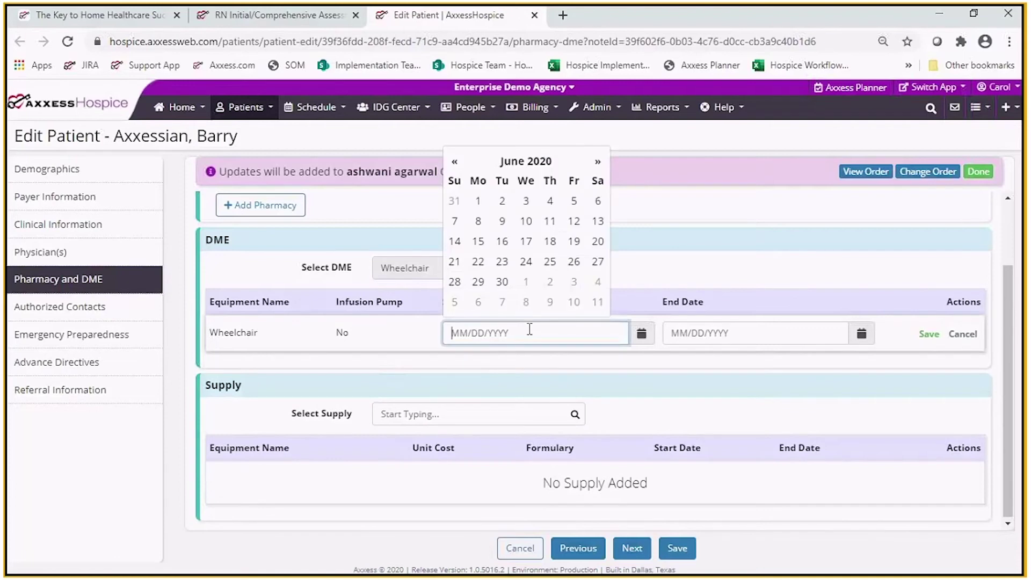
left_click(574, 261)
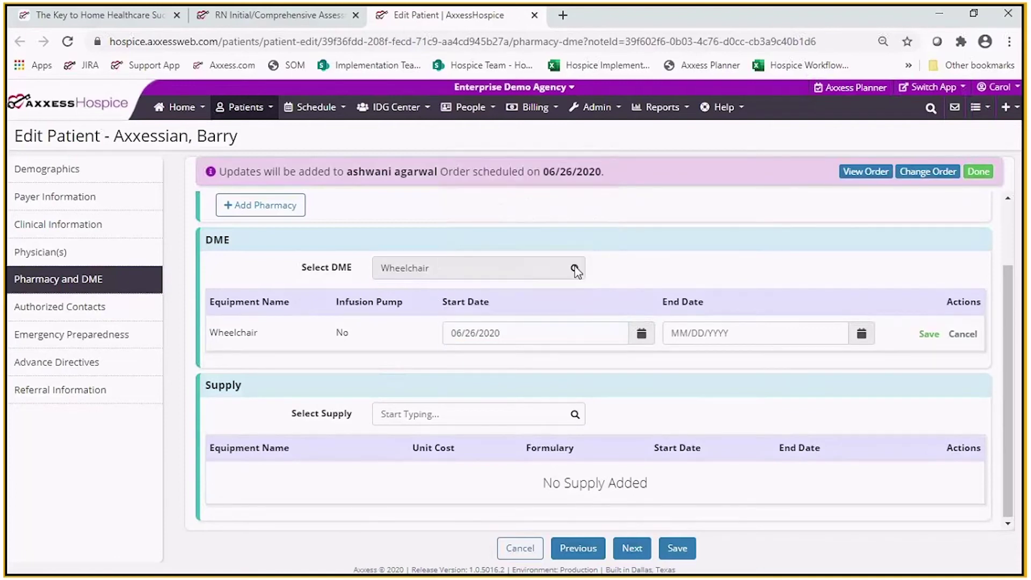
left_click(929, 335)
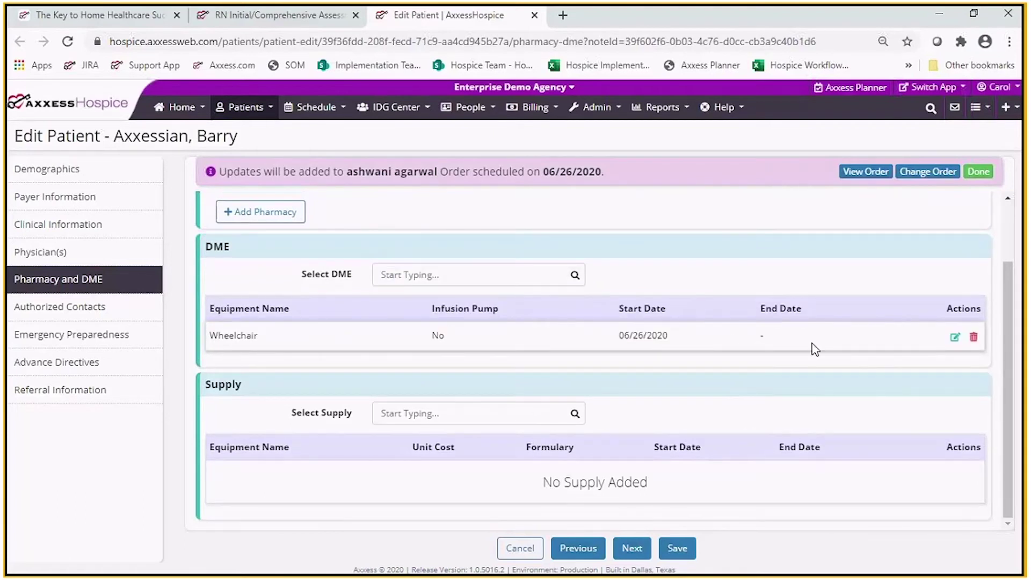
- Add a hospital bed to the patient's DME with start date 06/26/2020 and save the entry
left_click(489, 281)
type("bed")
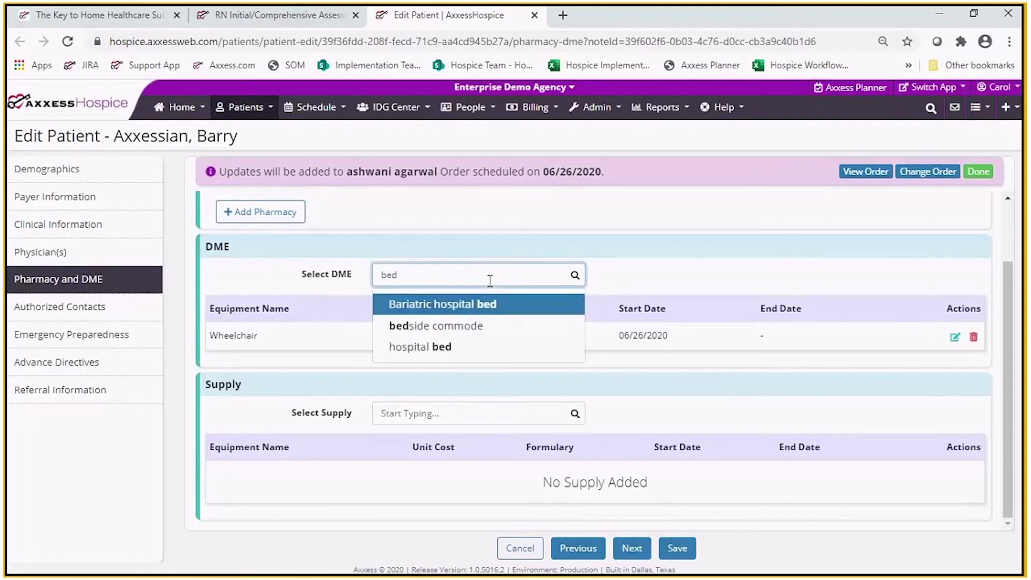
left_click(421, 348)
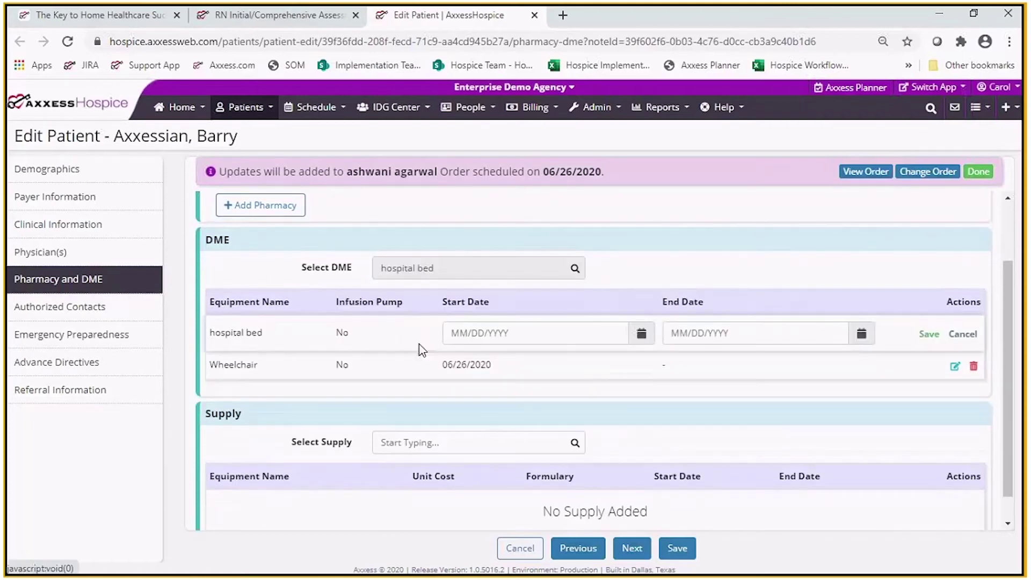
left_click(547, 331)
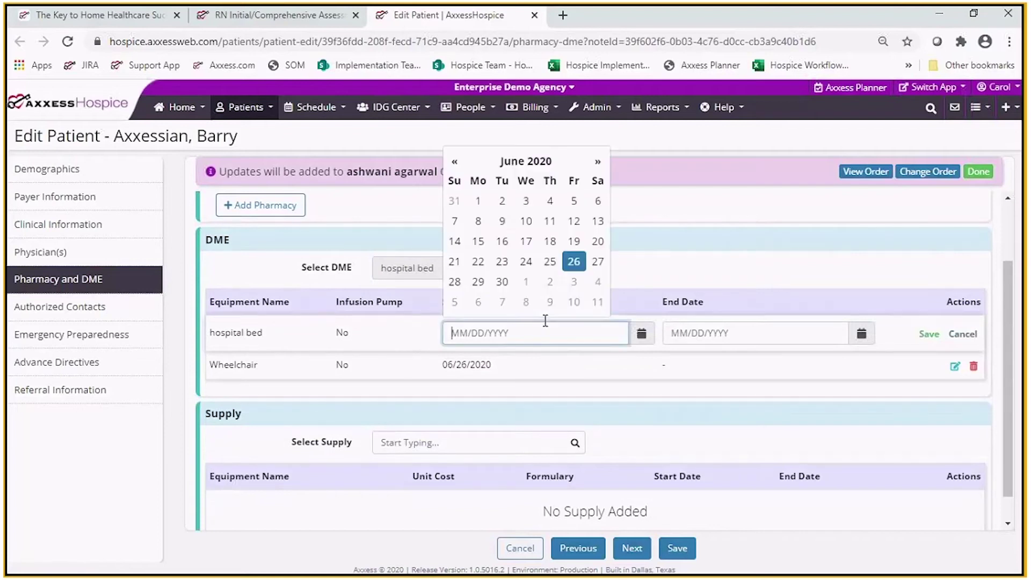
left_click(574, 262)
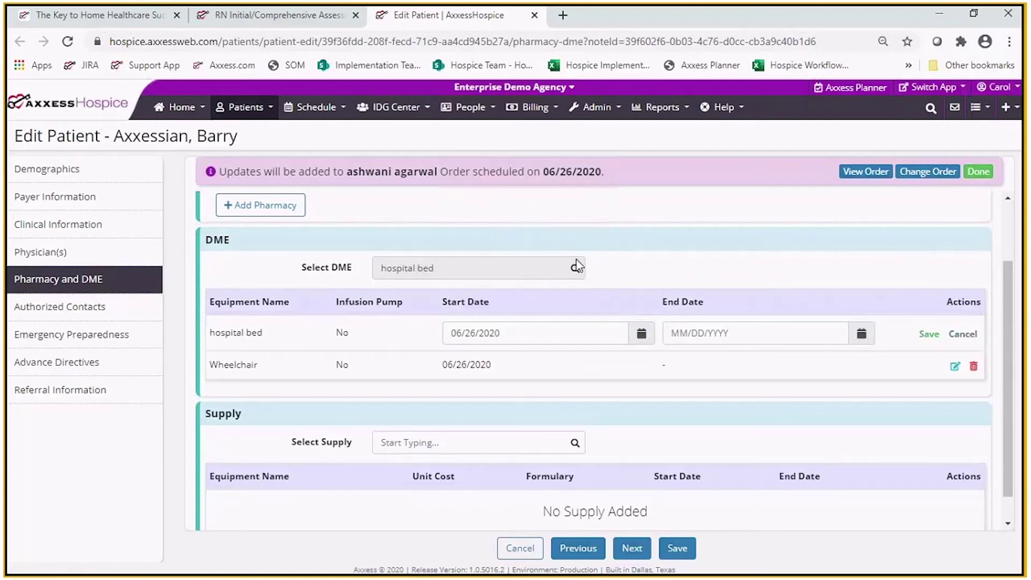
left_click(927, 334)
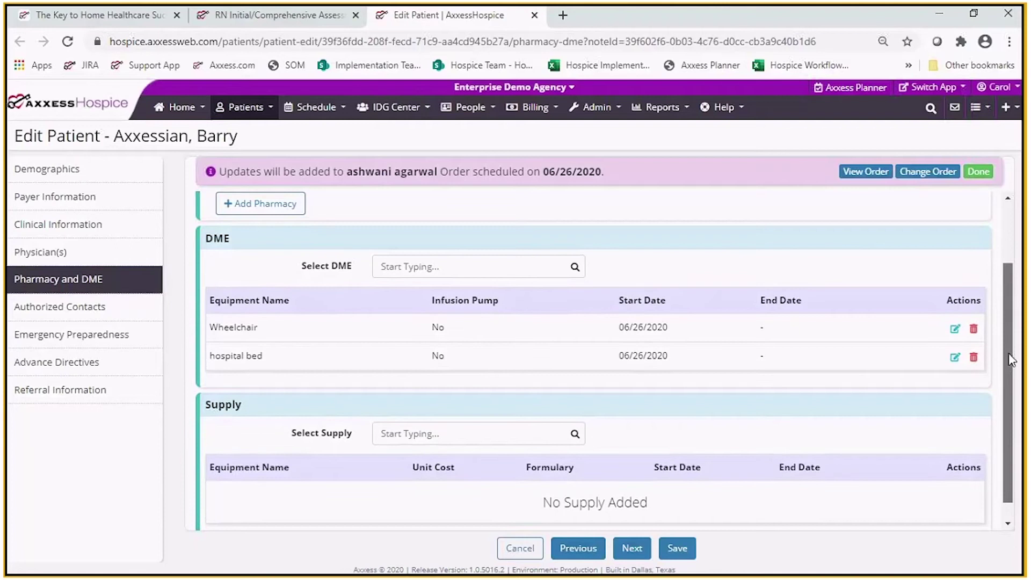
- Add the supply "Gloves, medium, 1 box" with start date 06/26/2020 and save the entry
scroll(1011, 360, "down", 1)
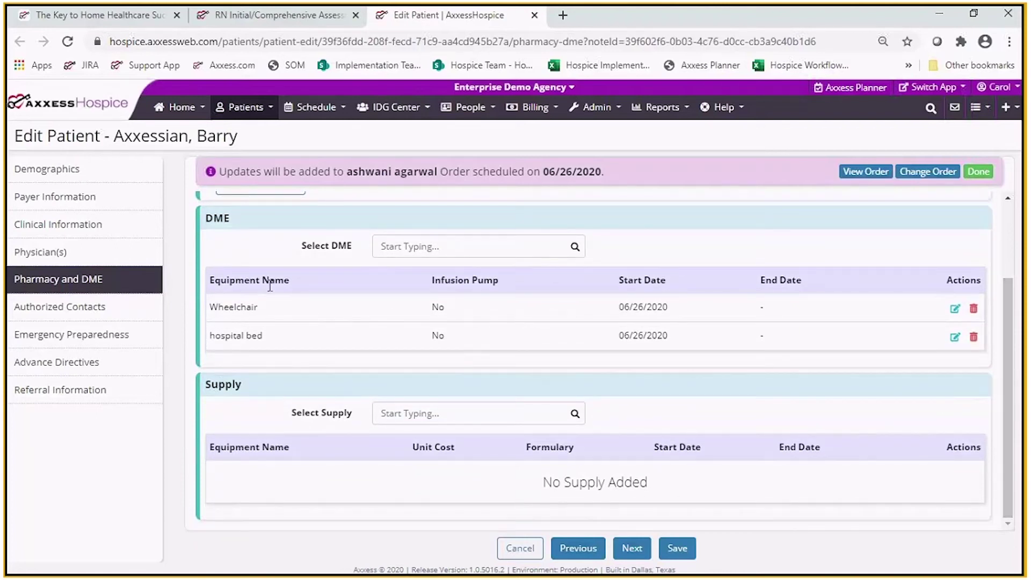
left_click(430, 413)
type("gloves")
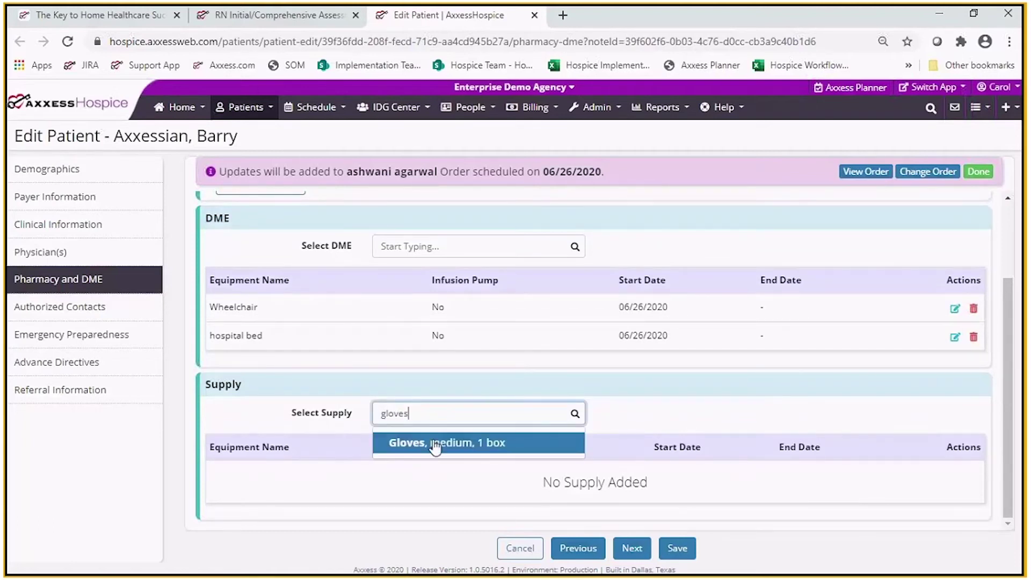
left_click(431, 443)
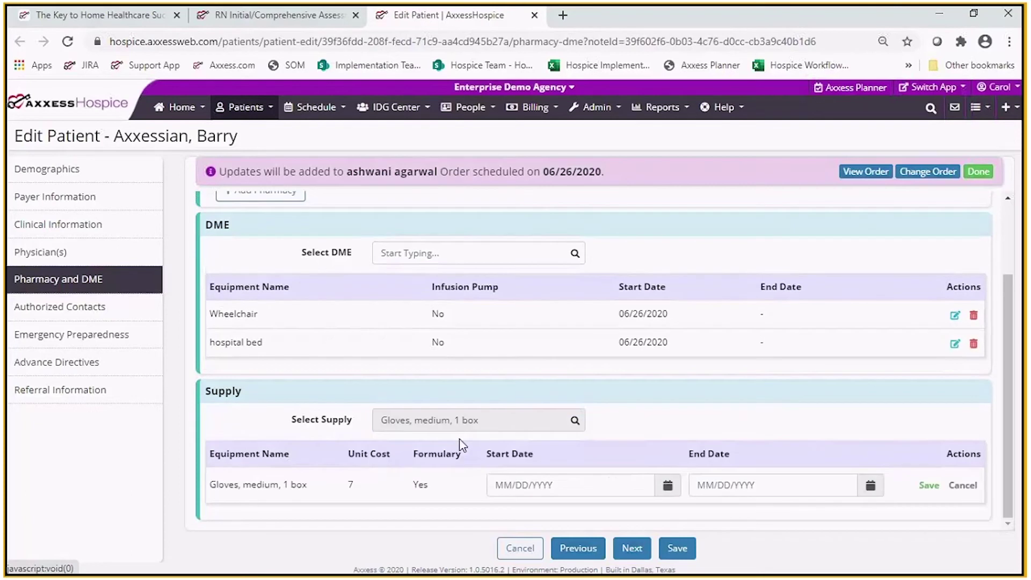
left_click(549, 493)
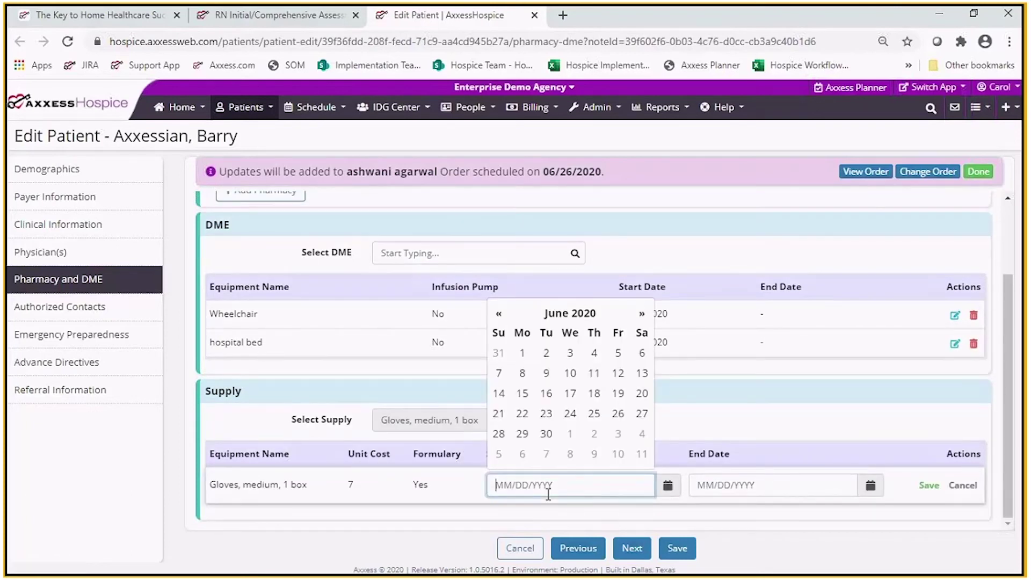
left_click(618, 413)
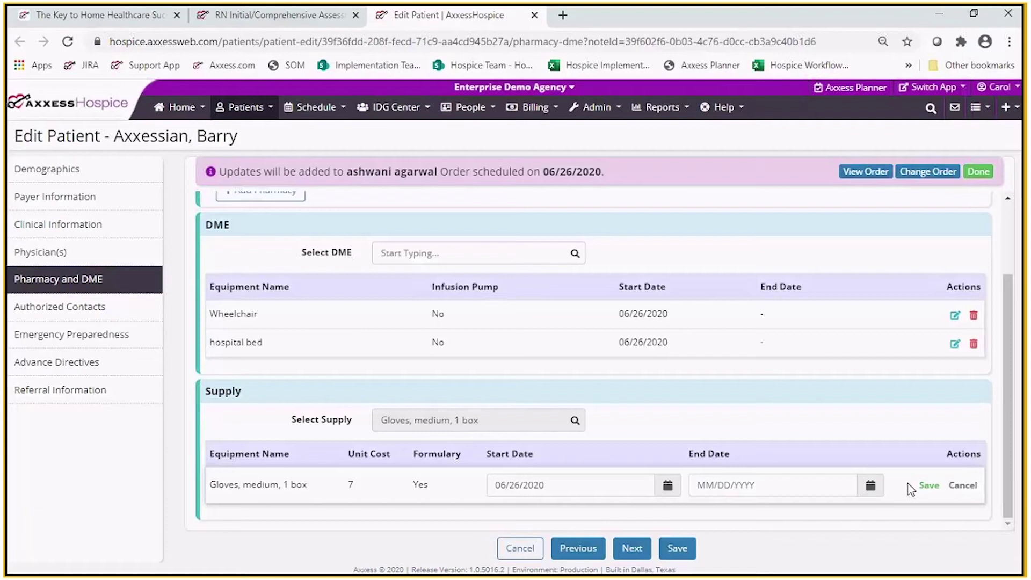
left_click(929, 486)
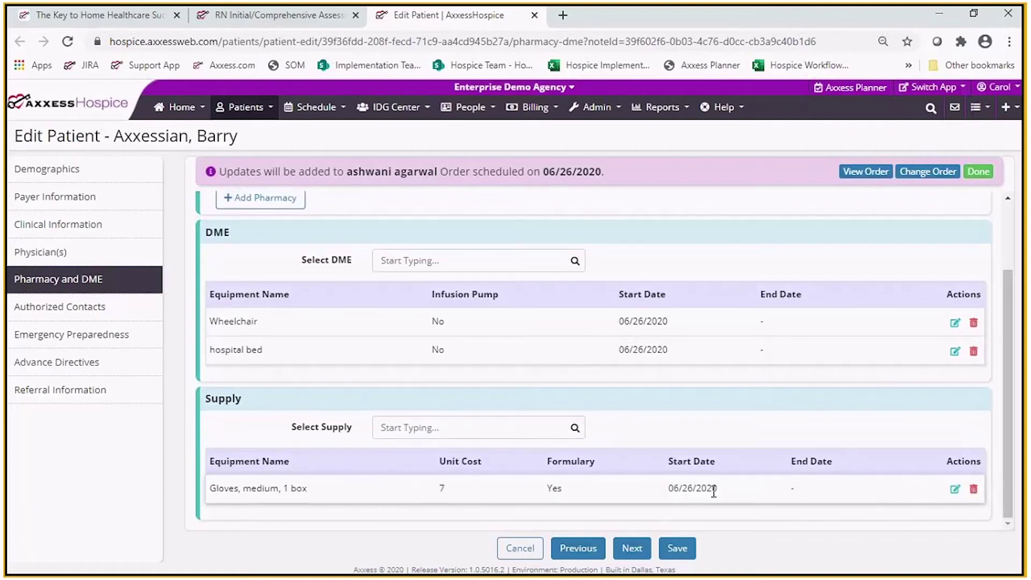
- Save the patient's Pharmacy and DME page to go to the physician order, and dismiss the notification
left_click(682, 548)
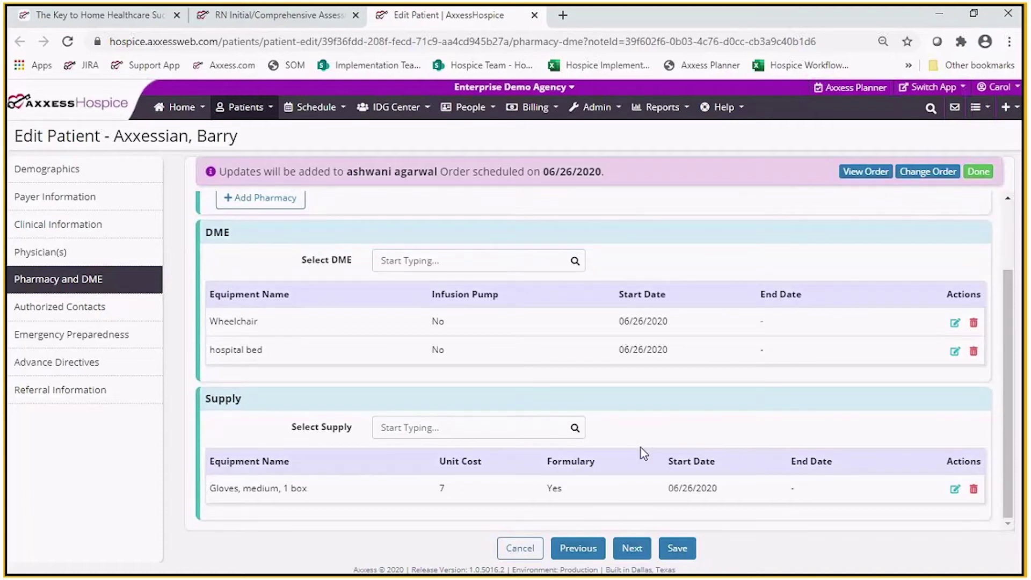
left_click(679, 549)
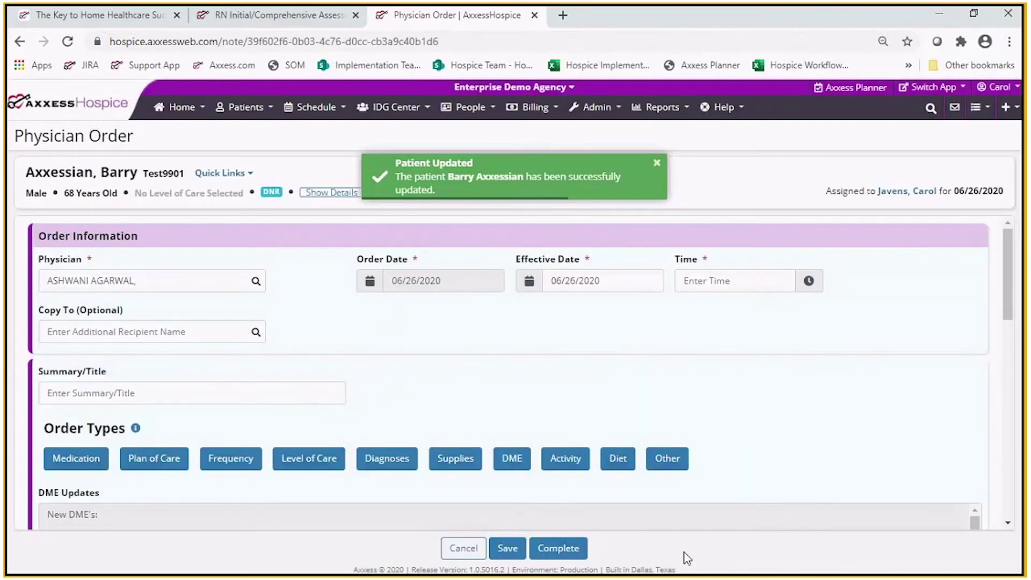
left_click(657, 162)
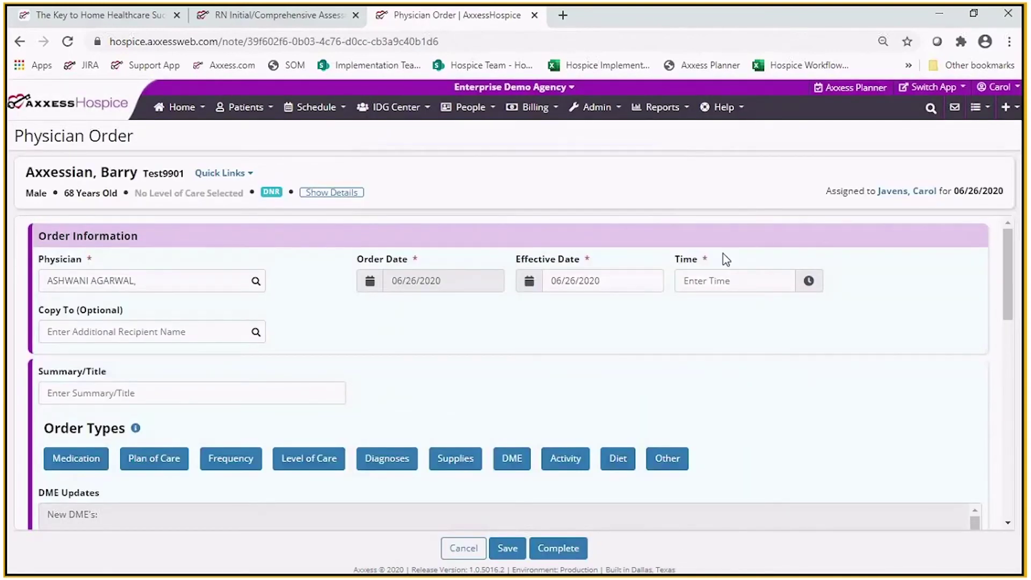
- Set the physician order's time to 08:00 AM
left_click(726, 281)
left_click_drag(788, 313, 789, 347)
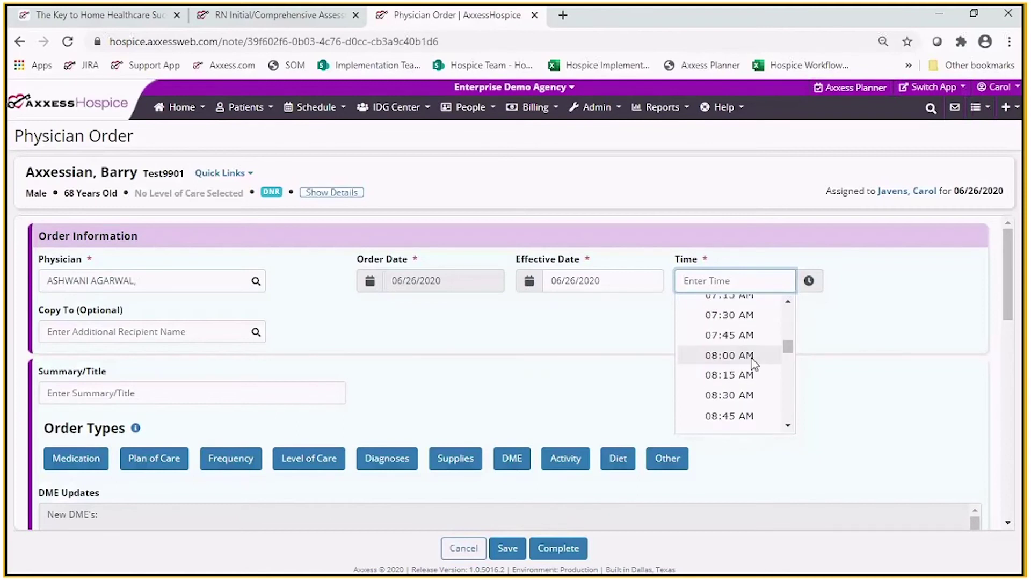
left_click(729, 355)
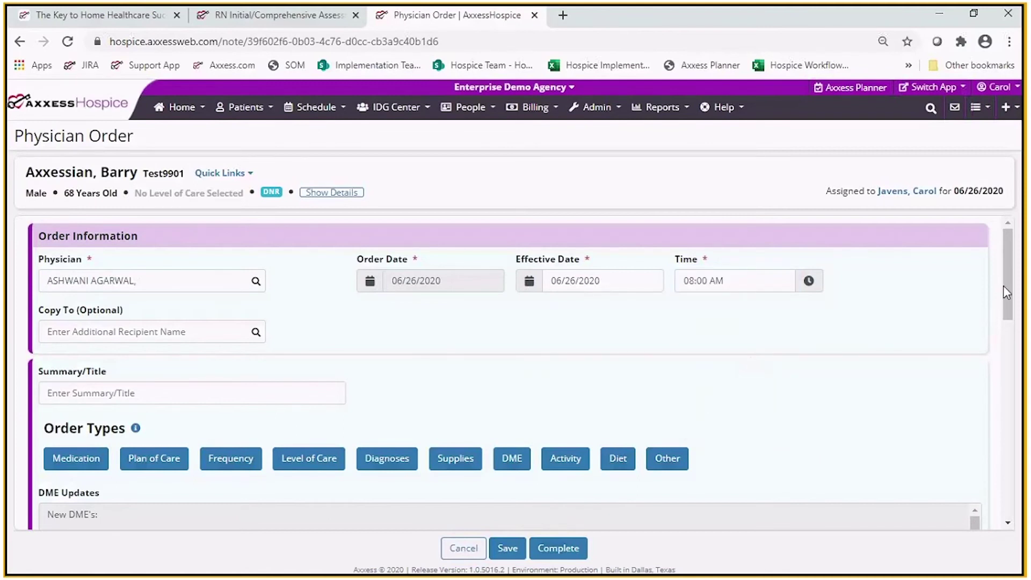
- Review the order's DME, medication and supplies updates and open the patient's diagnoses from the order types
left_click_drag(1004, 285, 1004, 338)
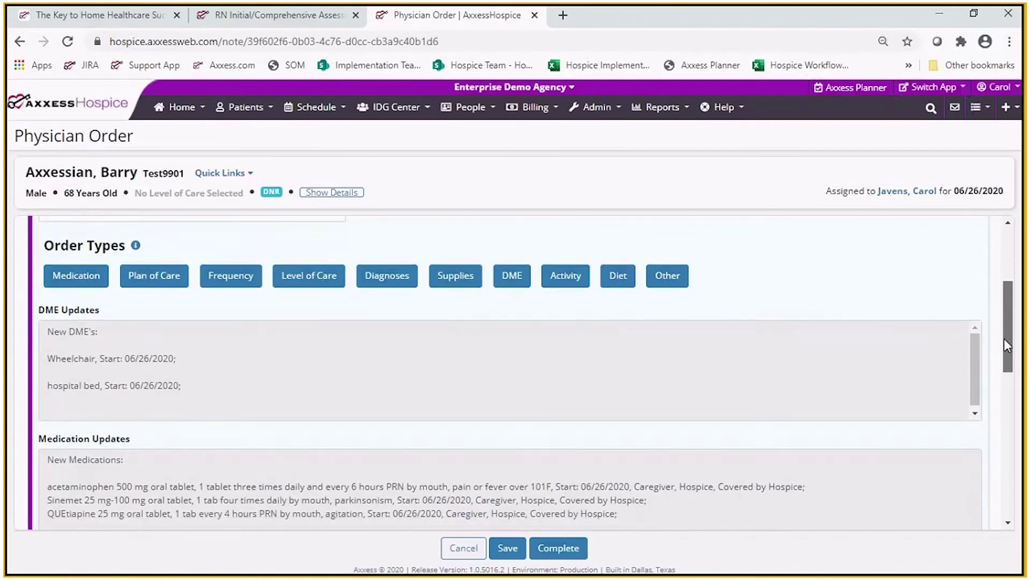
left_click_drag(1004, 338, 1006, 363)
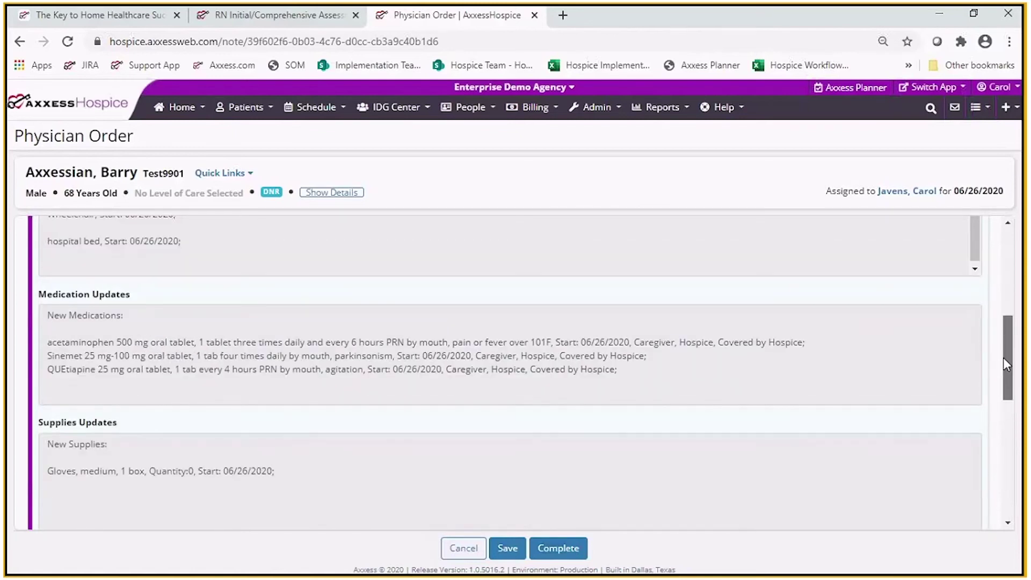
left_click_drag(1003, 357, 1003, 301)
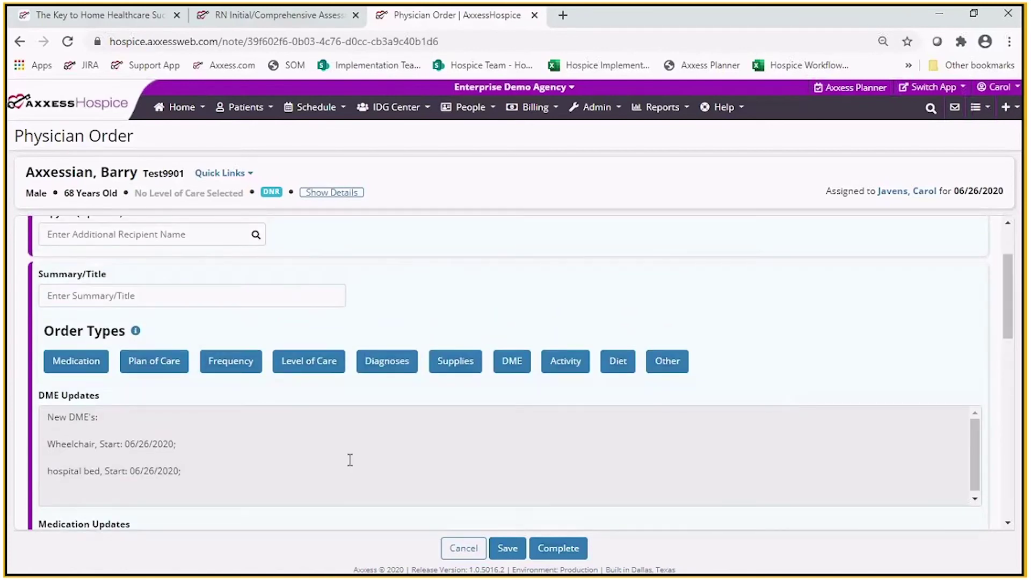
left_click(390, 364)
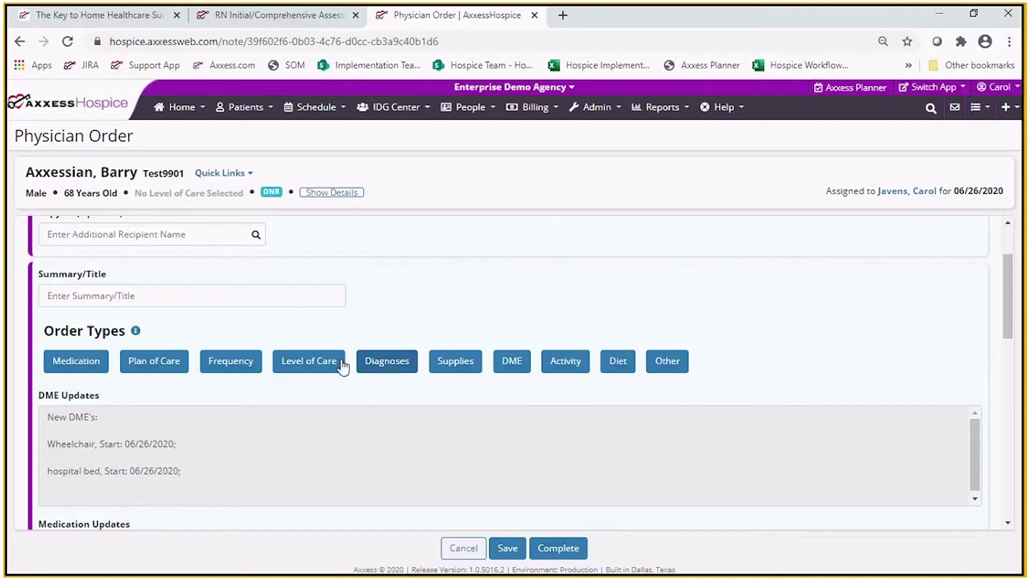
left_click(320, 366)
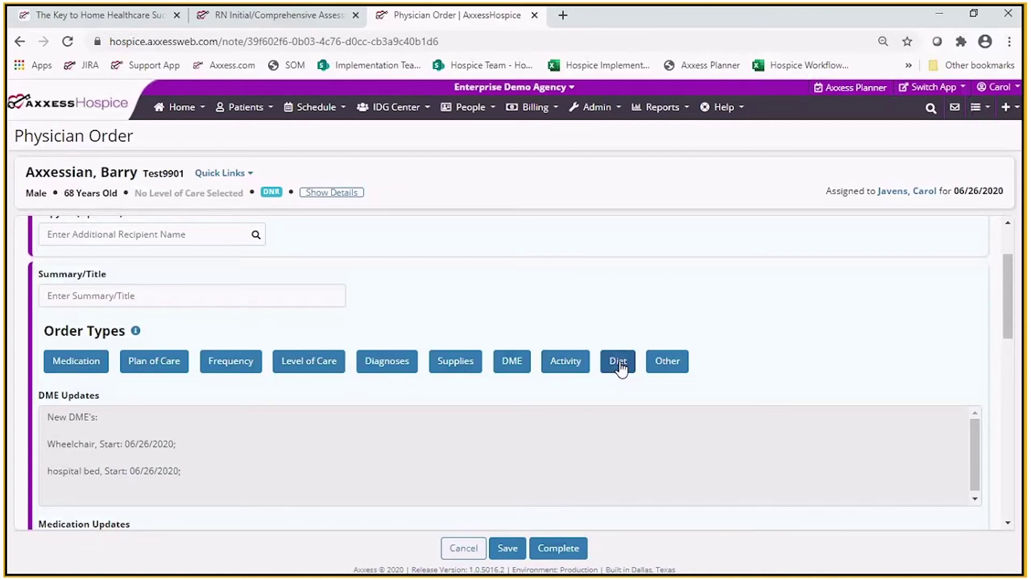
left_click(399, 371)
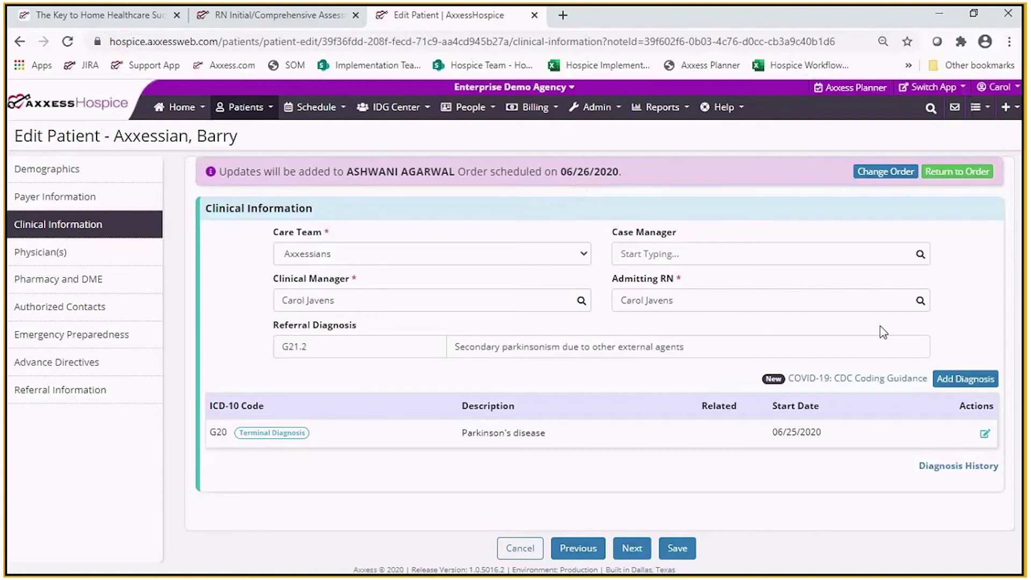
- Start a new diagnosis, search the descriptions for "dysphagia" and select R13.10 Dysphagia, unspecified
left_click(965, 380)
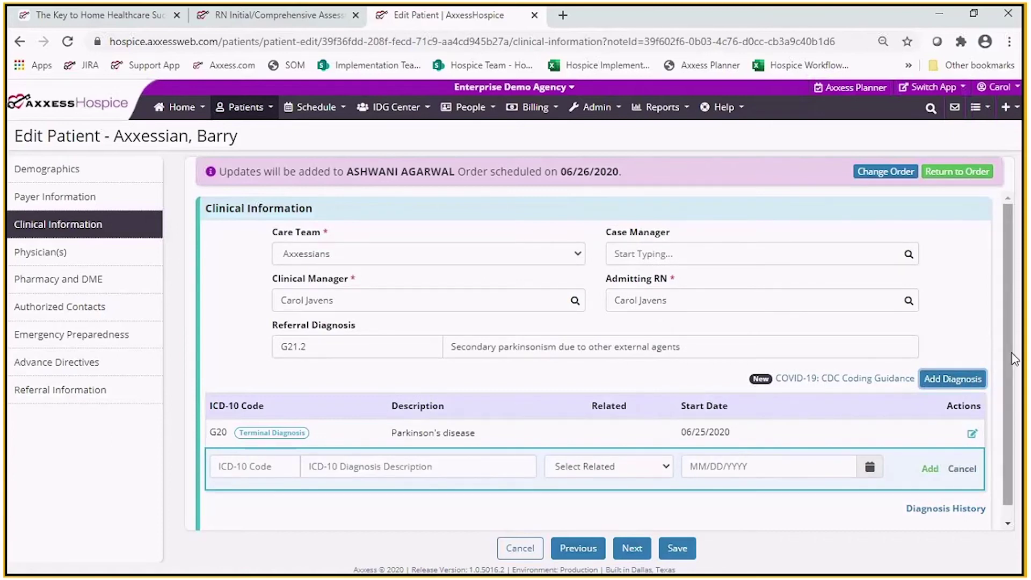
scroll(248, 460, "down", 1)
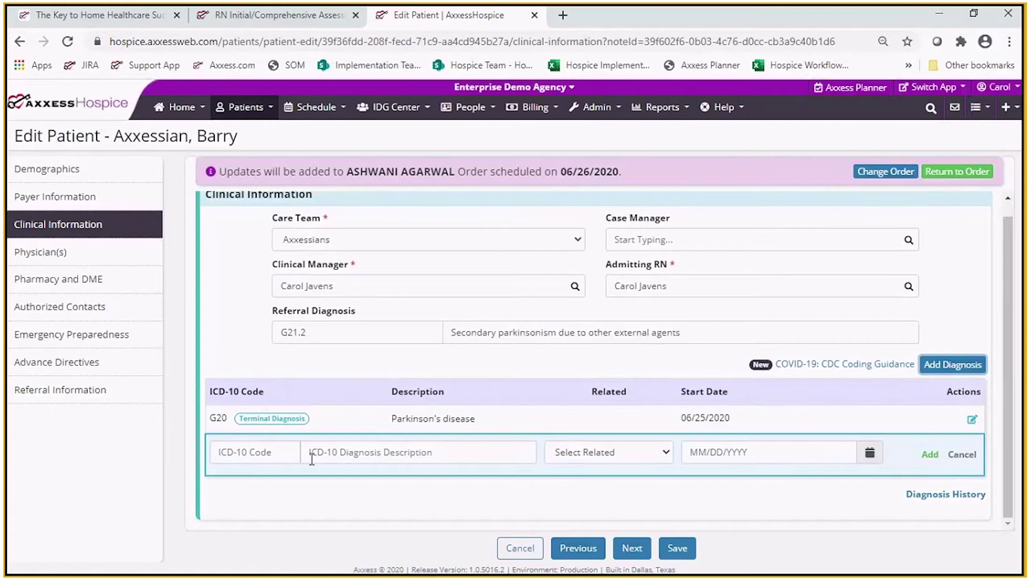
left_click(338, 453)
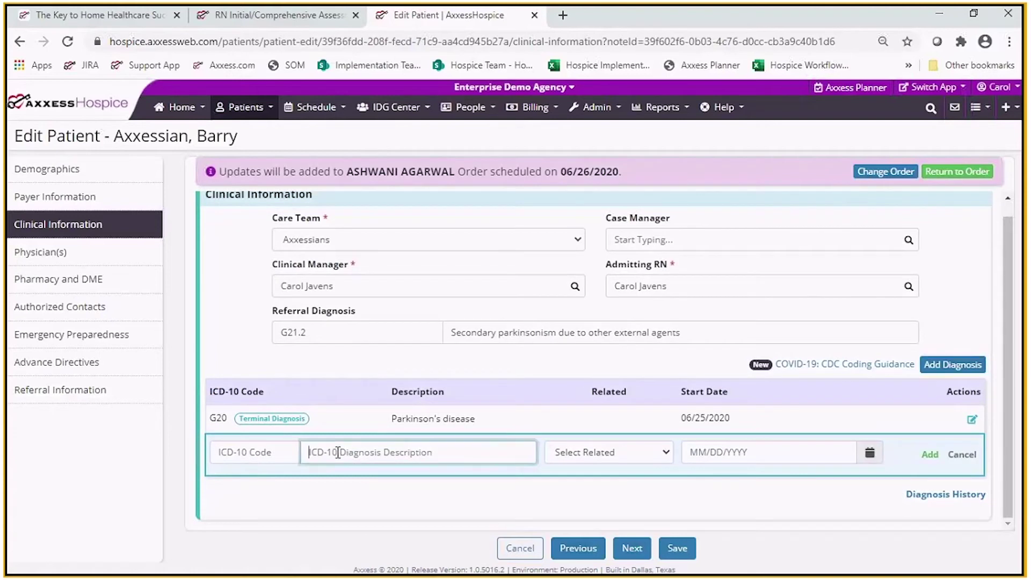
type("dysphagia")
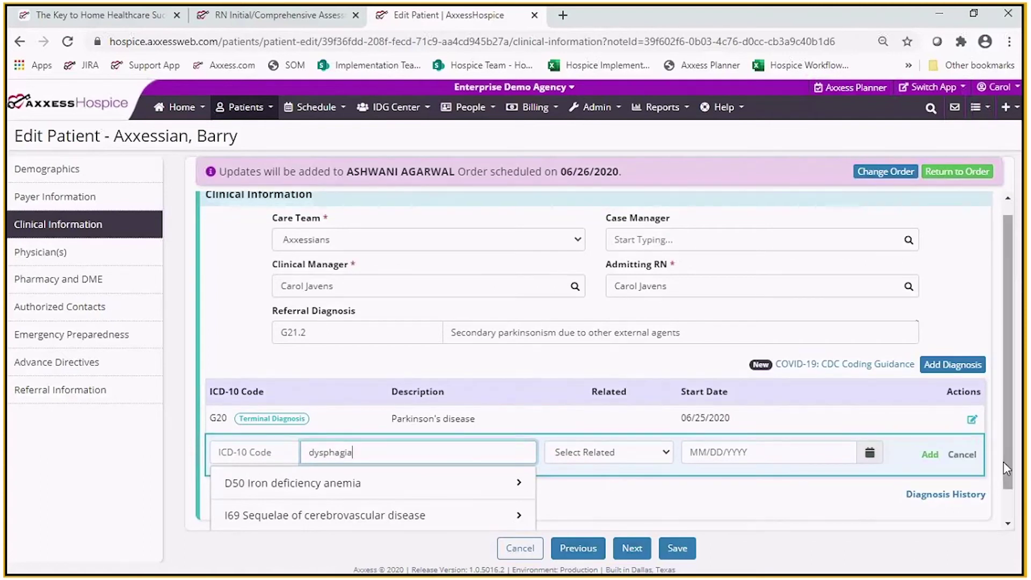
scroll(1003, 462, "down", 1)
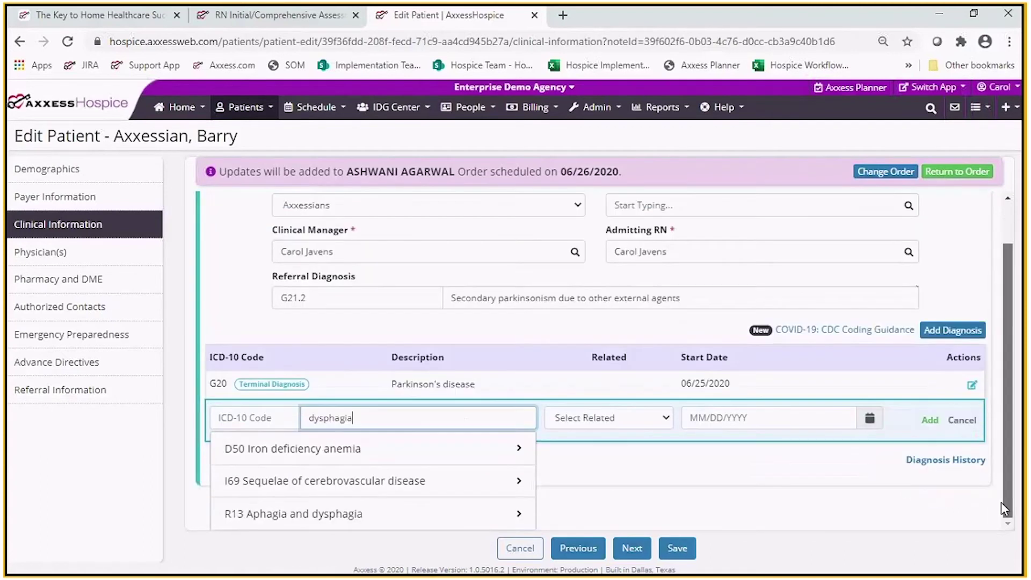
left_click(492, 509)
left_click(494, 517)
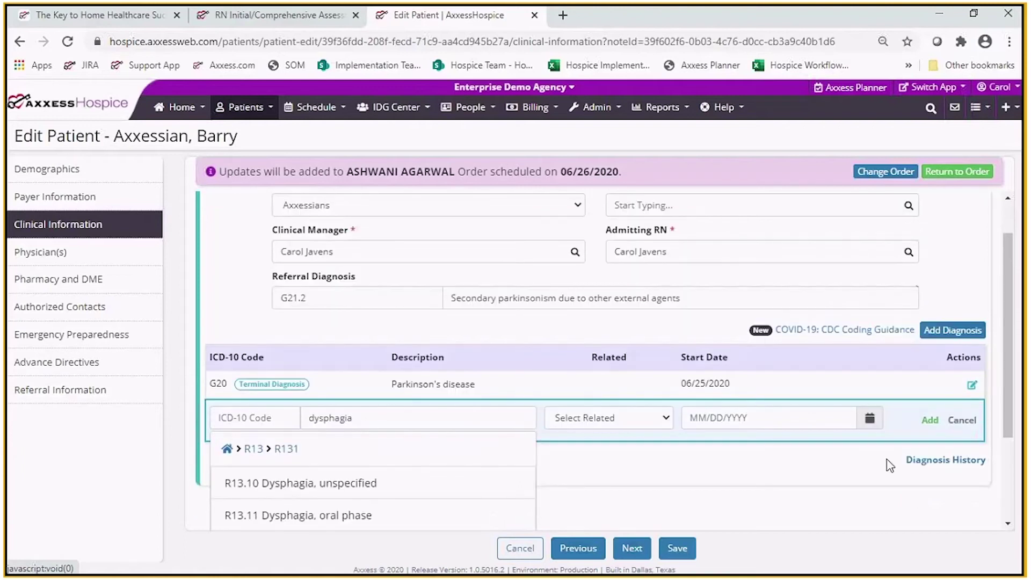
scroll(1005, 454, "down", 1)
scroll(1006, 454, "down", 1)
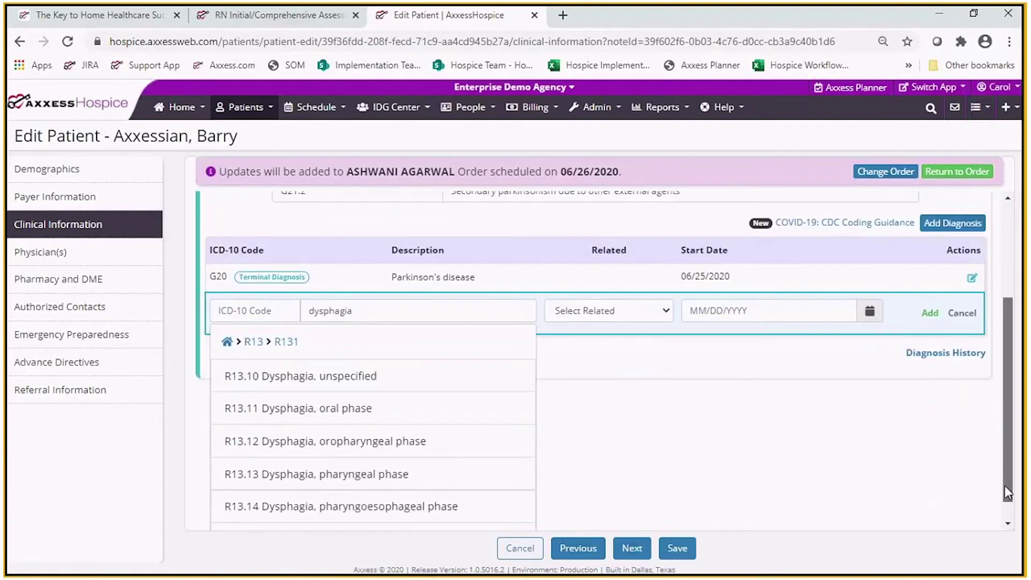
scroll(1006, 502, "down", 1)
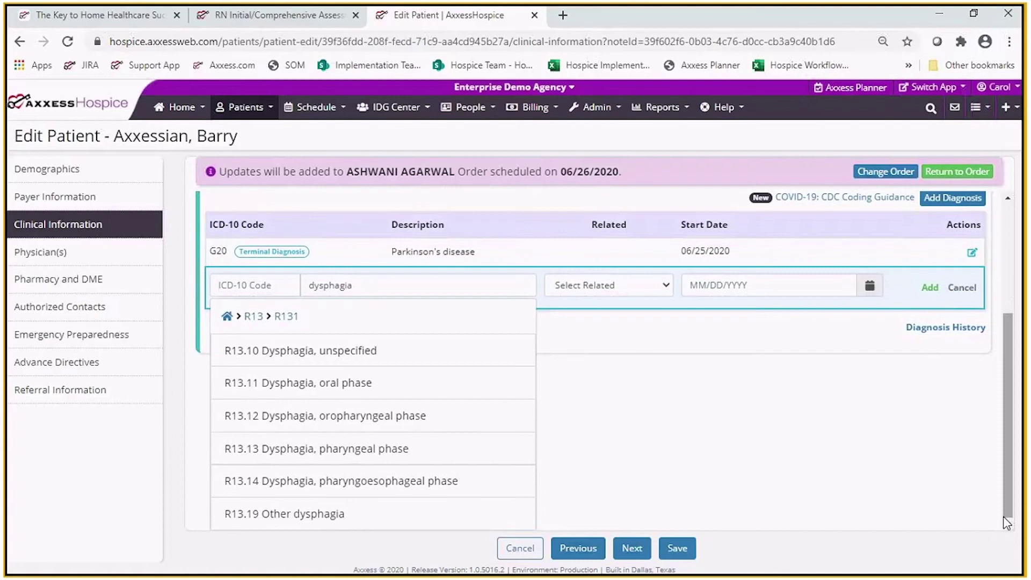
scroll(1007, 505, "up", 1)
scroll(1006, 514, "down", 1)
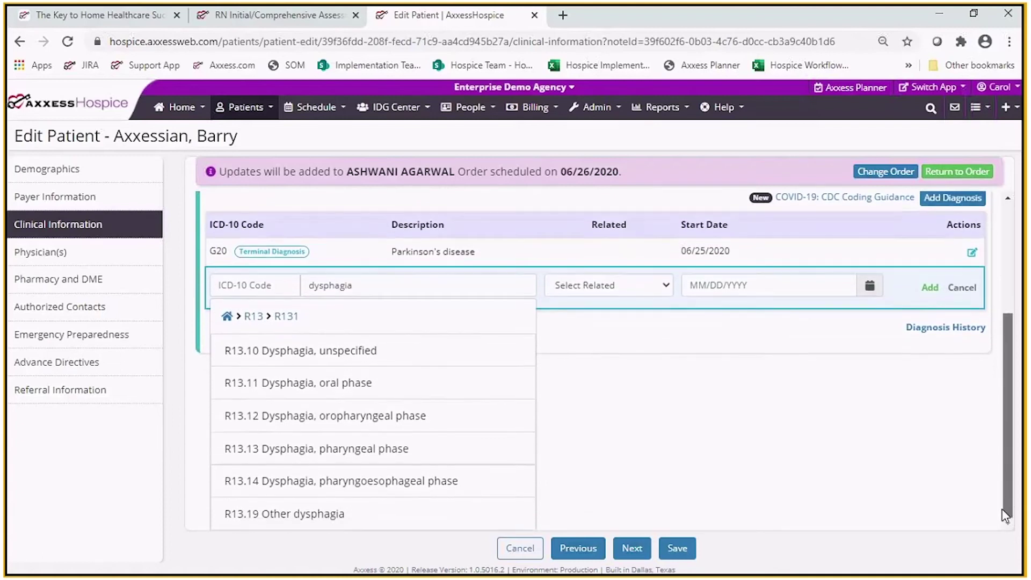
left_click(353, 357)
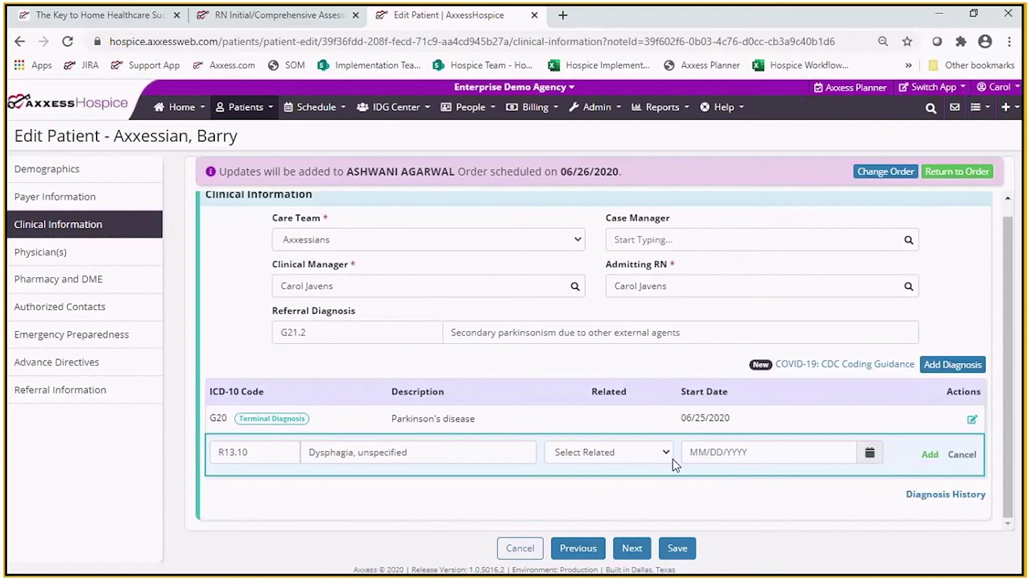
- Set the dysphagia diagnosis's start date to 06/26/2020, mark it as related (Yes) and add it to the diagnosis list
left_click(700, 457)
left_click(810, 388)
left_click(667, 453)
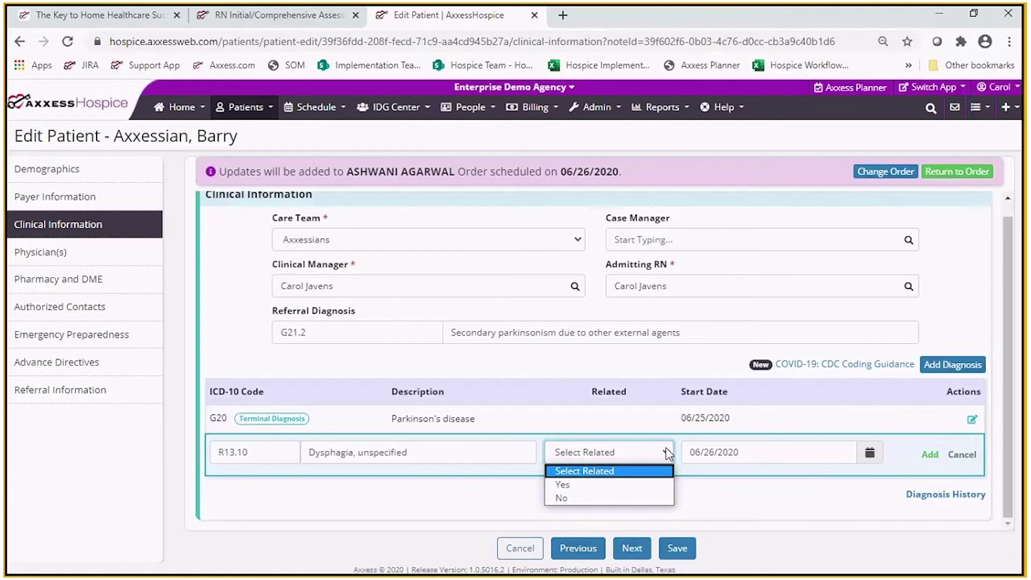
left_click(586, 486)
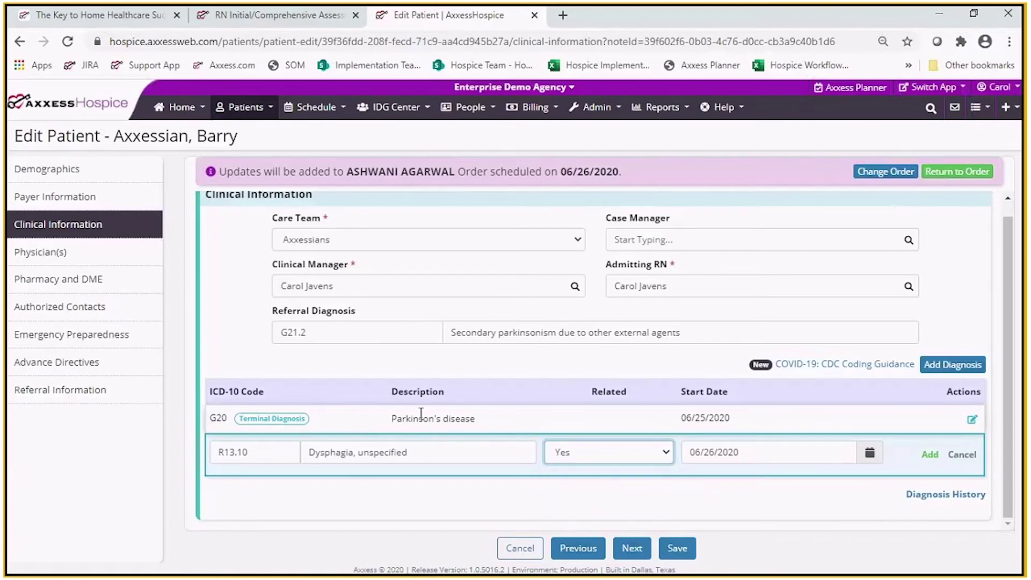
left_click(930, 455)
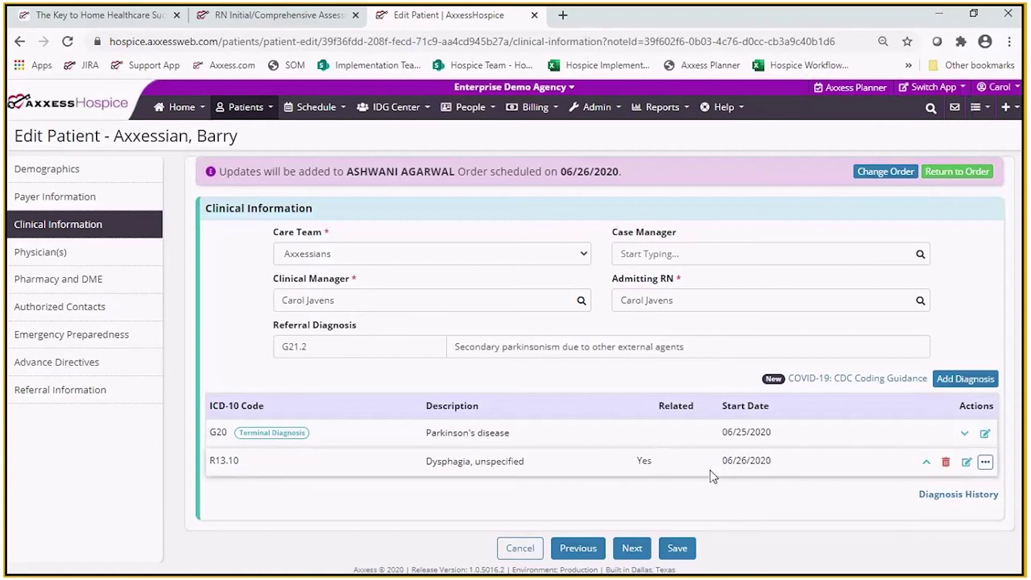
- Start a new diagnosis, search the descriptions for "hypothyroid" and select E03.9 Hypothyroidism, unspecified, under E03 Other hypothyroidism
left_click(961, 382)
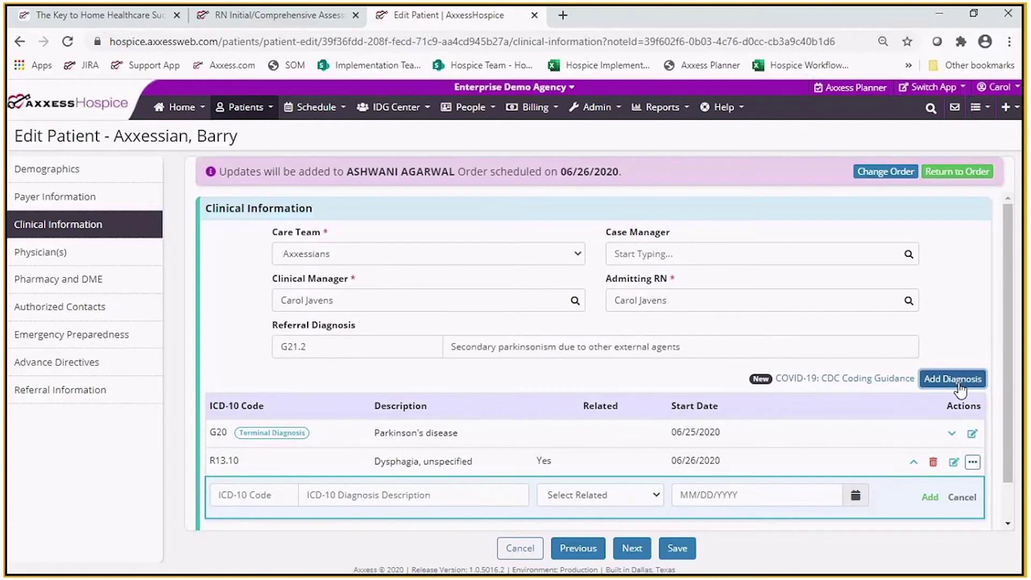
scroll(961, 386, "down", 1)
left_click(361, 458)
type("hypo")
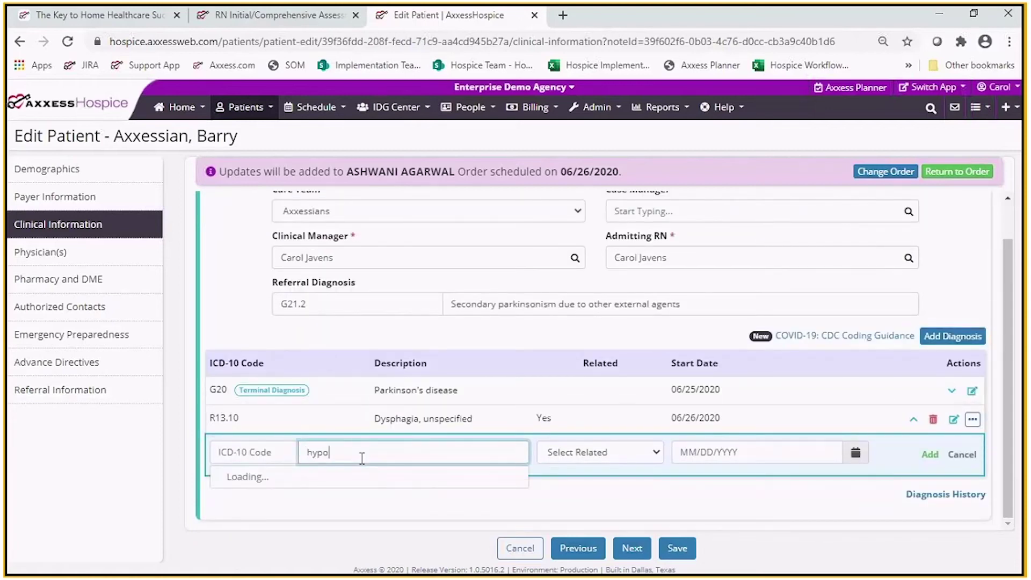
type("thyroid")
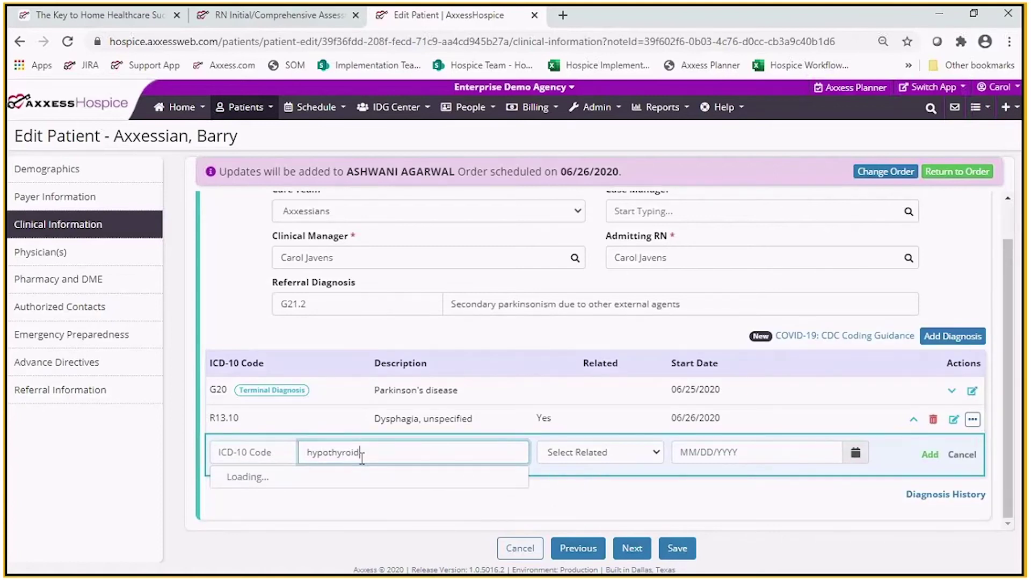
left_click_drag(1011, 486, 1011, 516)
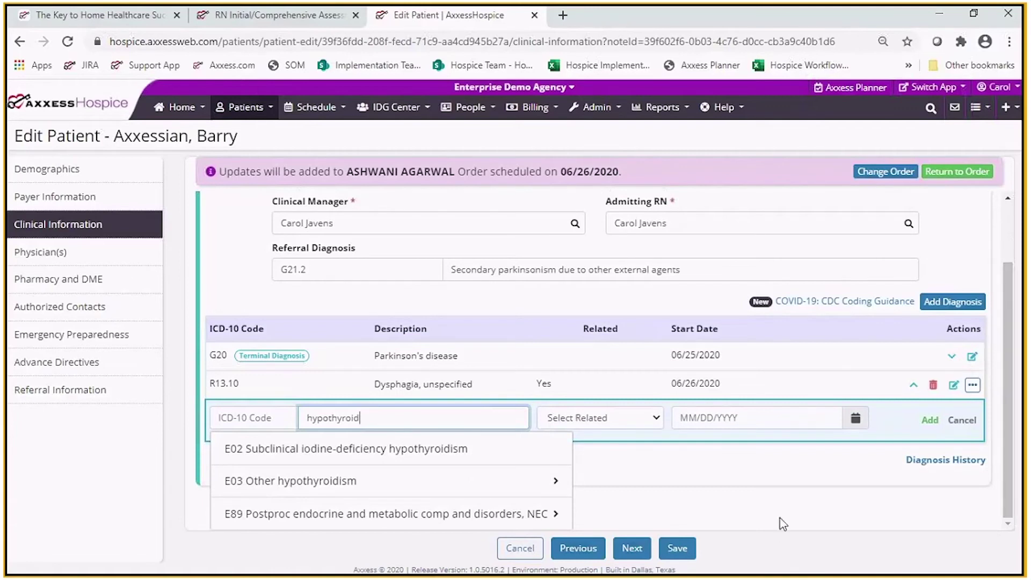
left_click(549, 481)
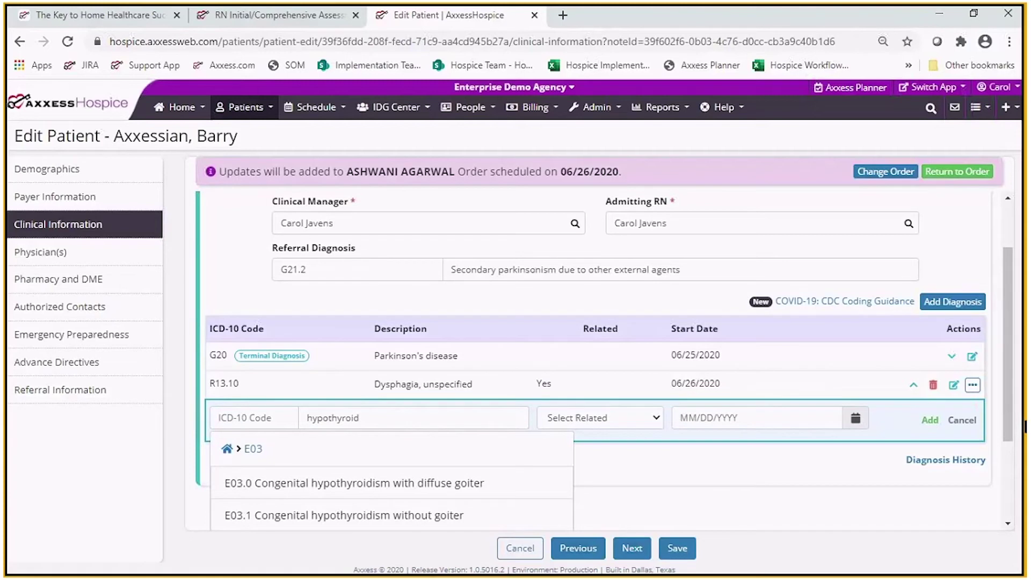
left_click_drag(1024, 427, 1022, 511)
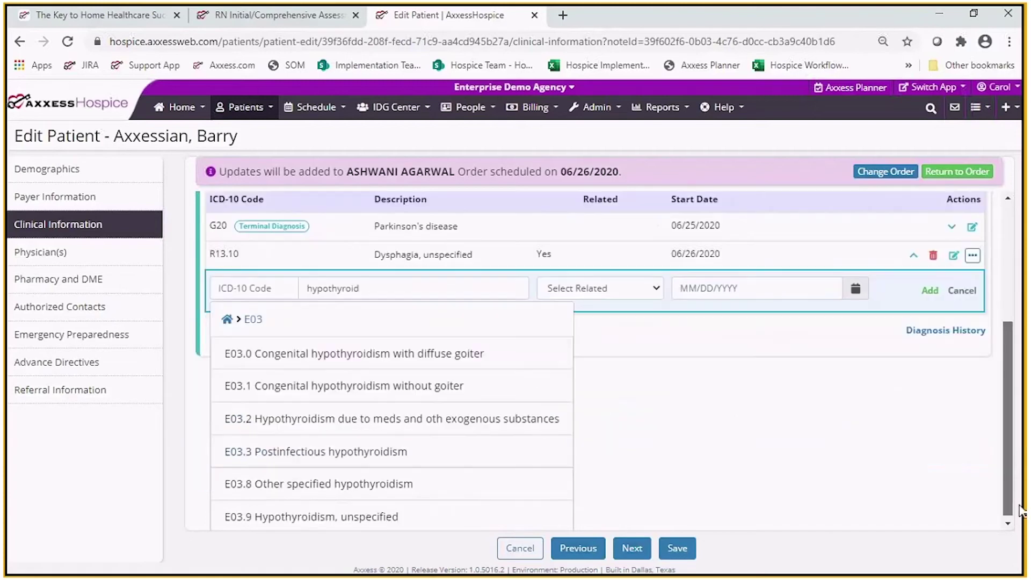
left_click(351, 516)
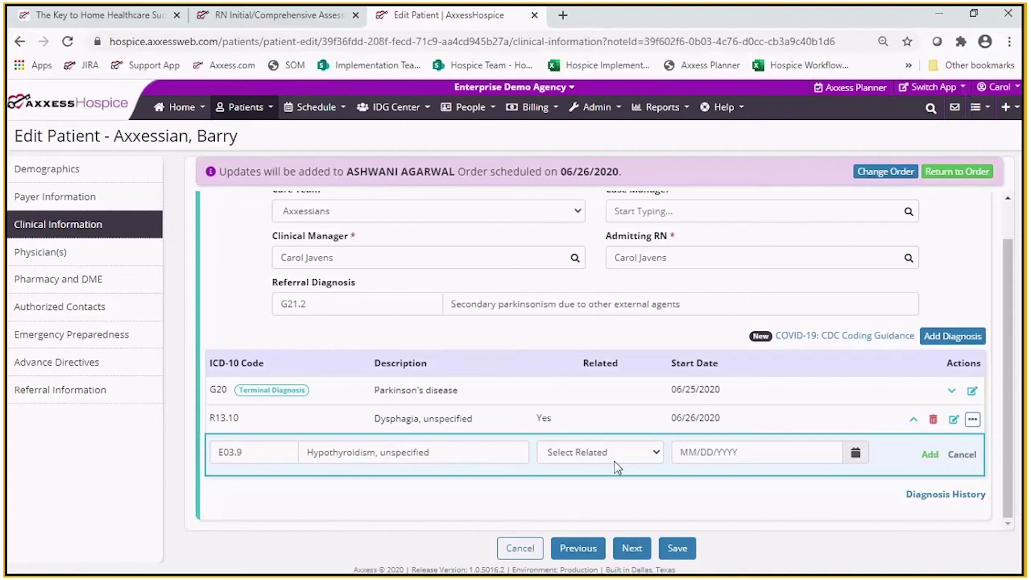
left_click(655, 458)
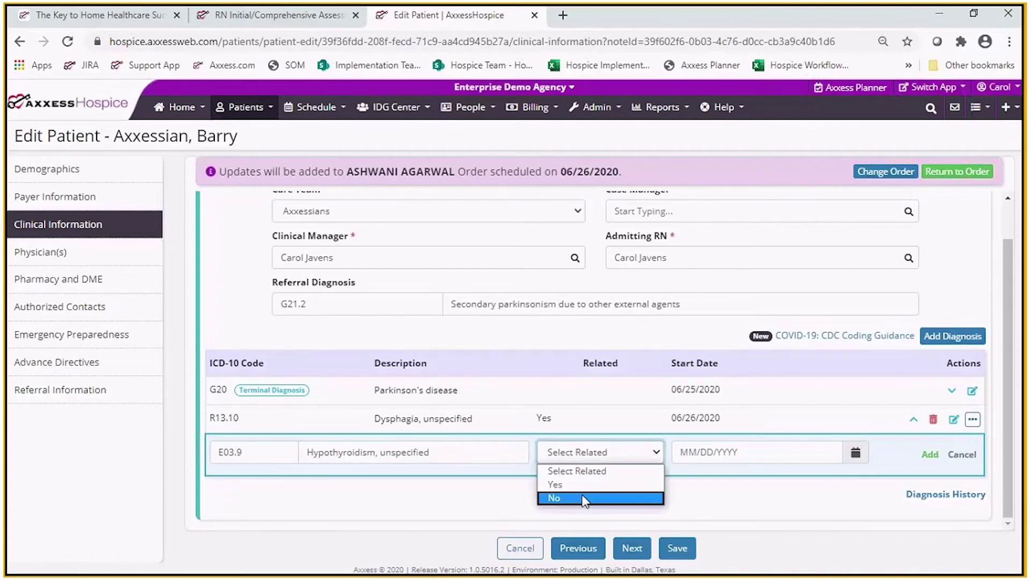
left_click(586, 494)
left_click(641, 376)
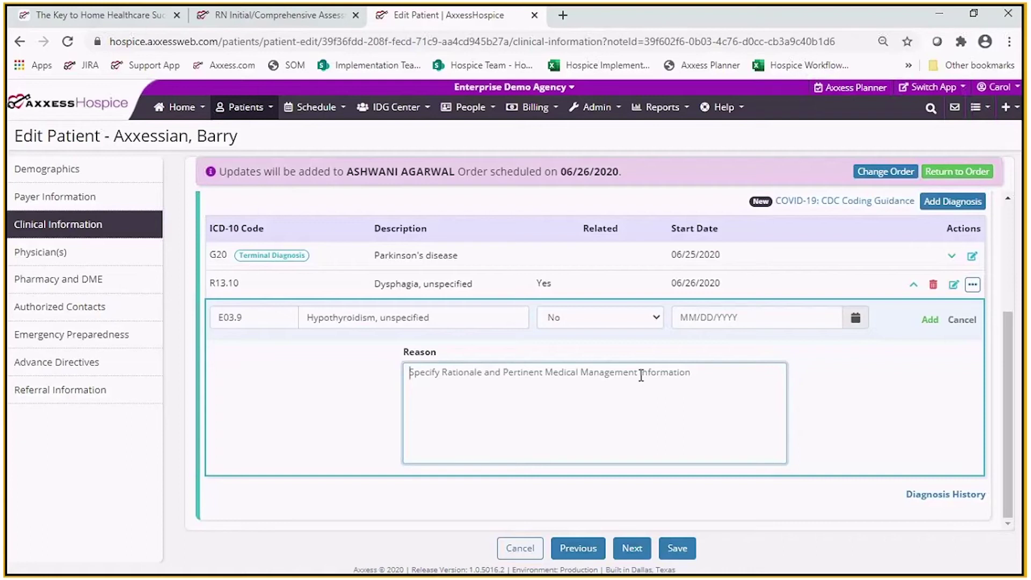
left_click(714, 317)
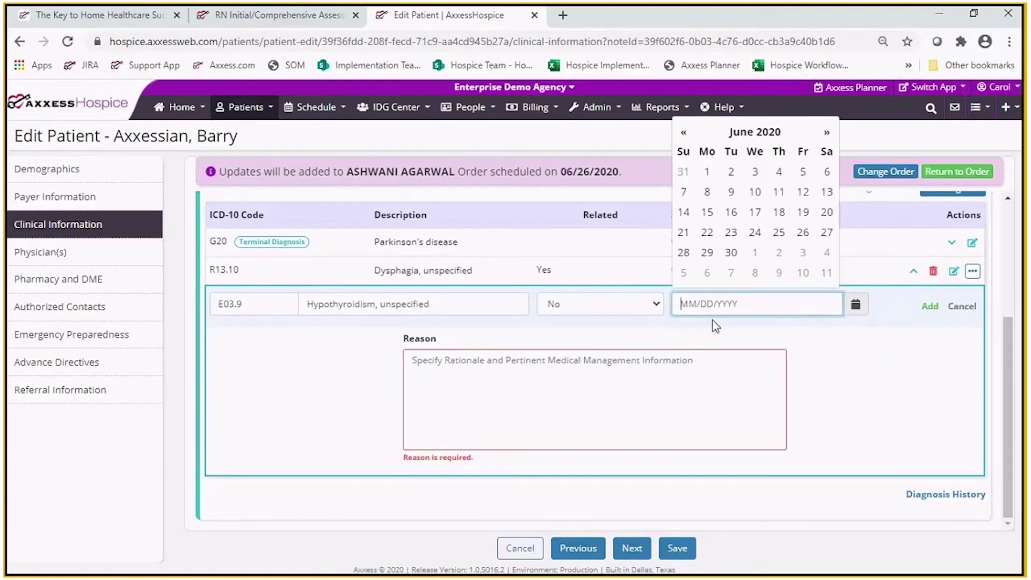
left_click(652, 296)
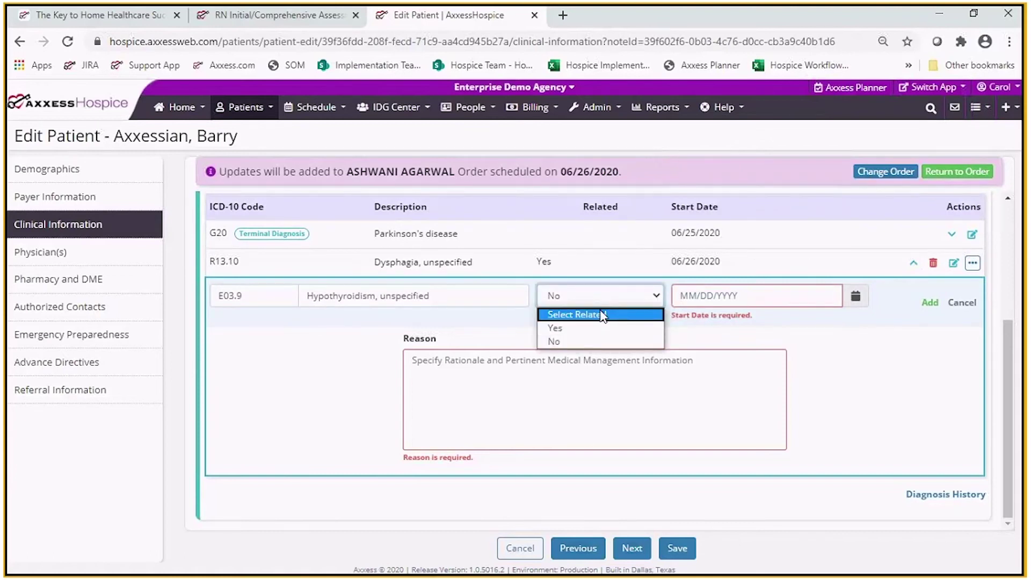
left_click(601, 315)
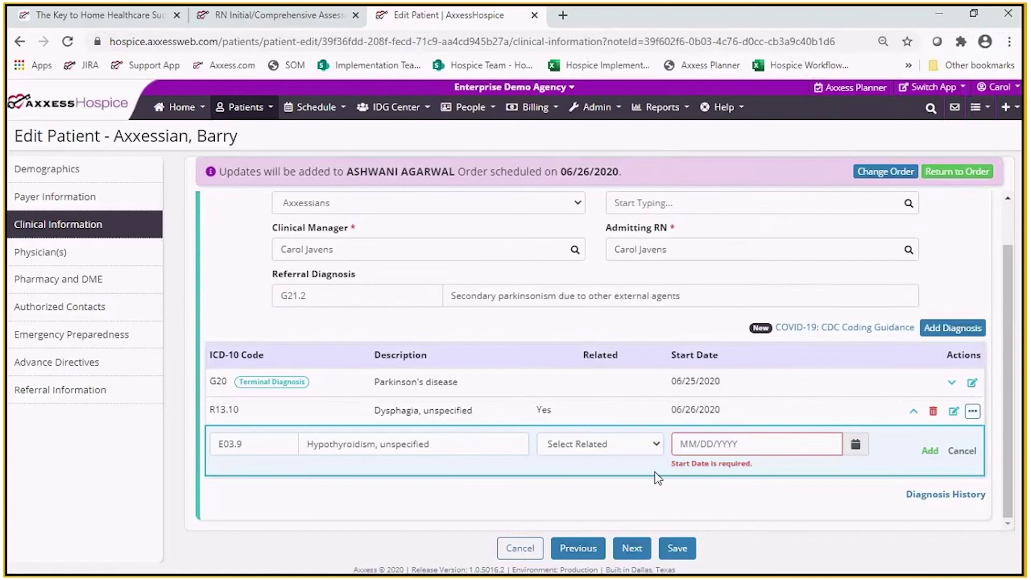
- Set the hypothyroidism diagnosis's start date to 06/26/2020 and add it to the diagnosis list
left_click(732, 443)
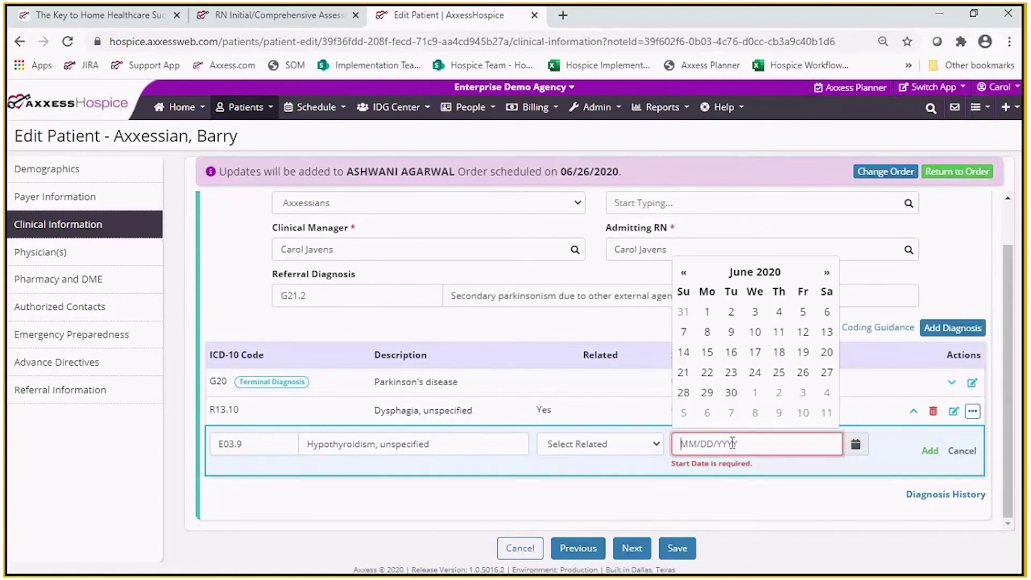
left_click(803, 372)
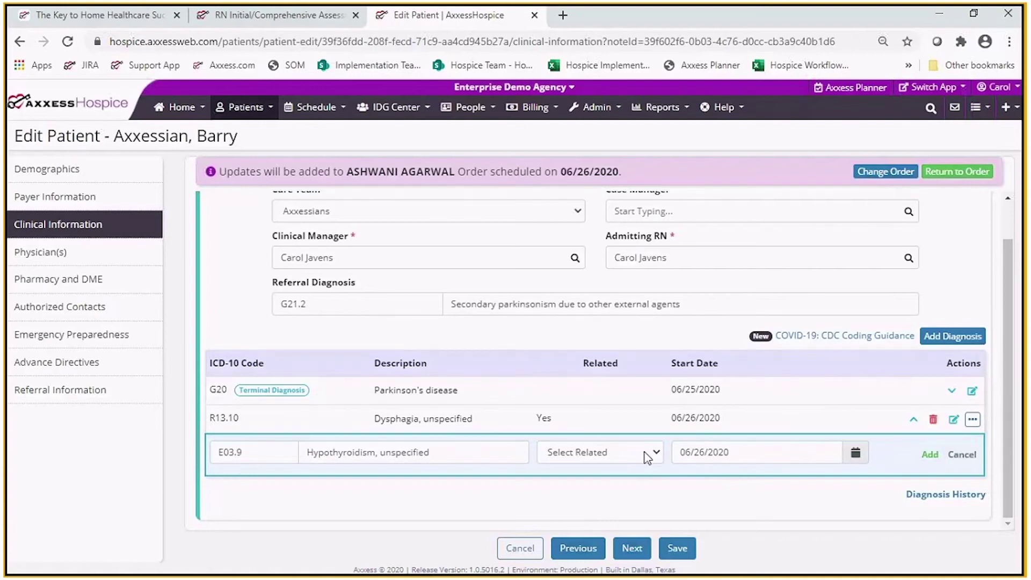
left_click(933, 456)
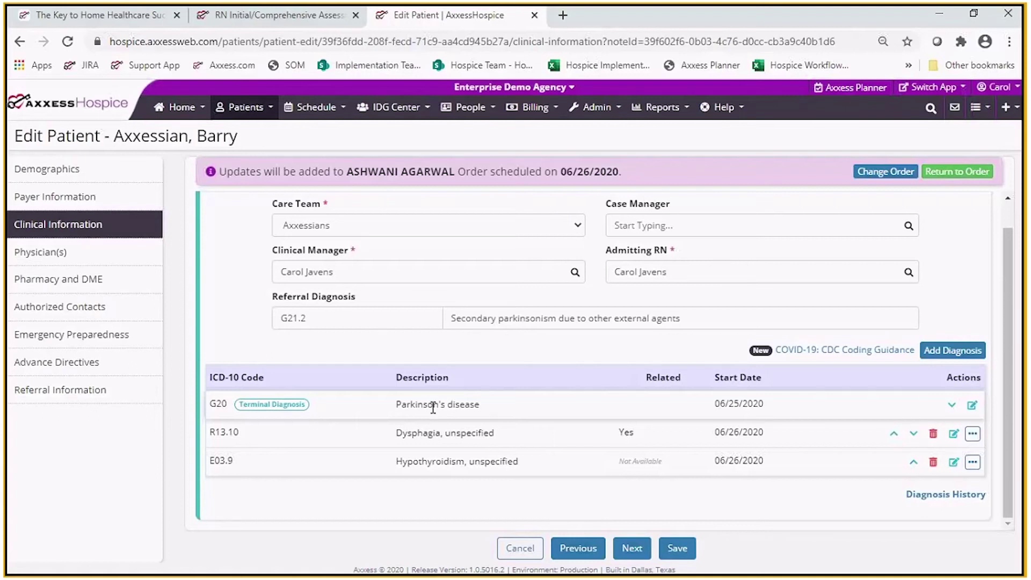
left_click(972, 435)
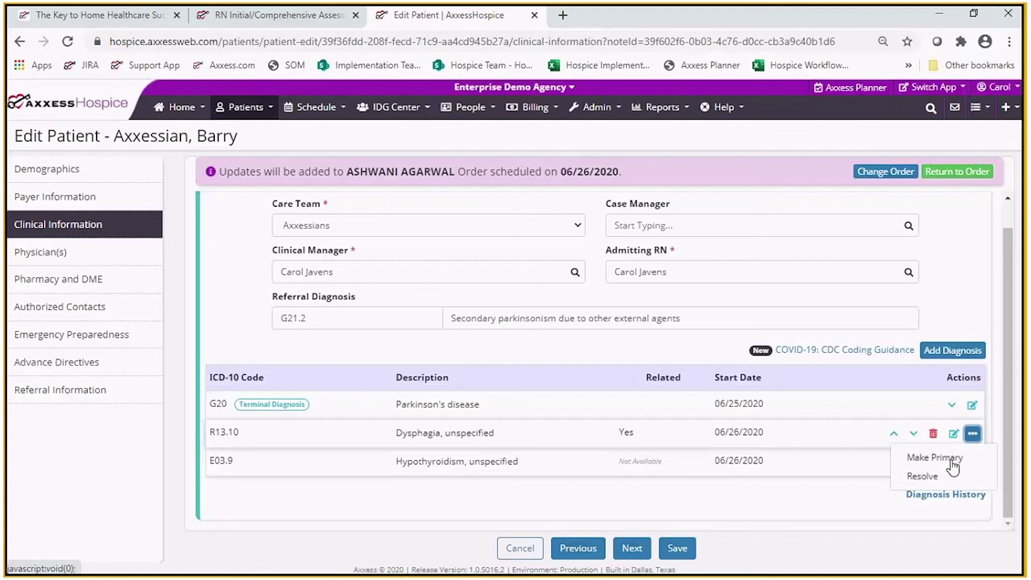
left_click(931, 477)
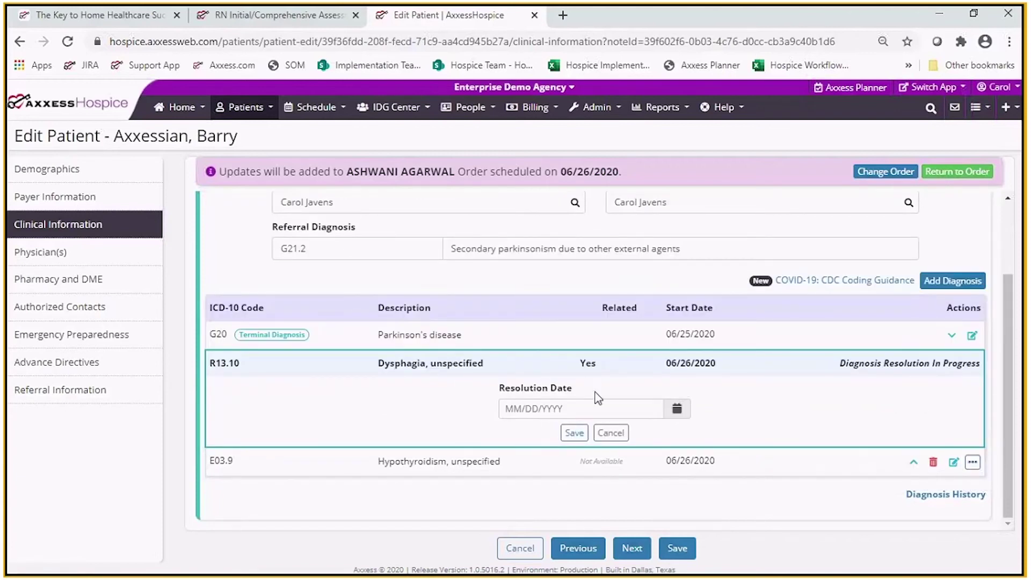
left_click(610, 432)
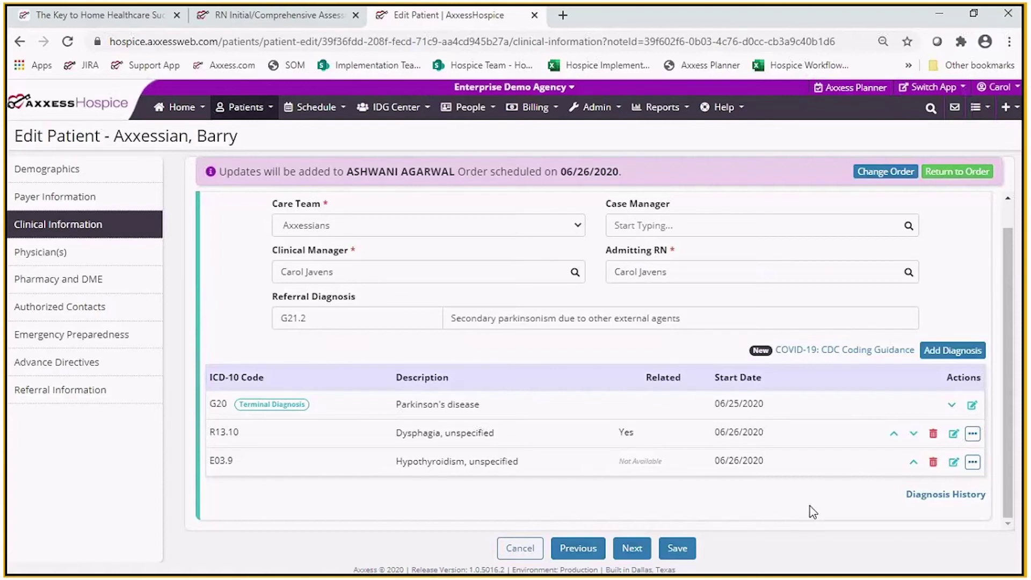
- Try making dysphagia the terminal diagnosis by moving it above Parkinson's disease, and restore Parkinson's disease to first position
left_click(893, 436)
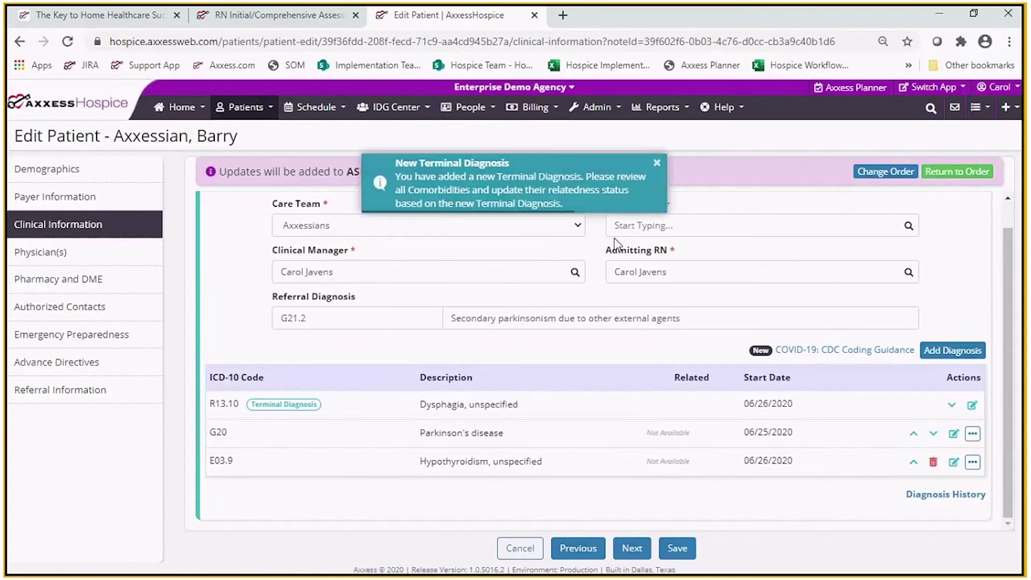
left_click(915, 435)
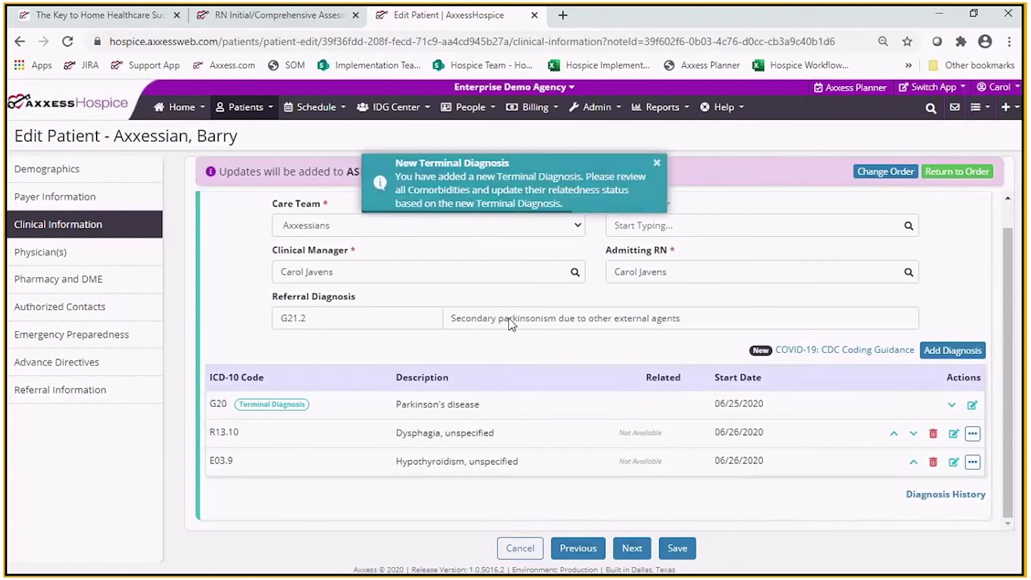
left_click(658, 166)
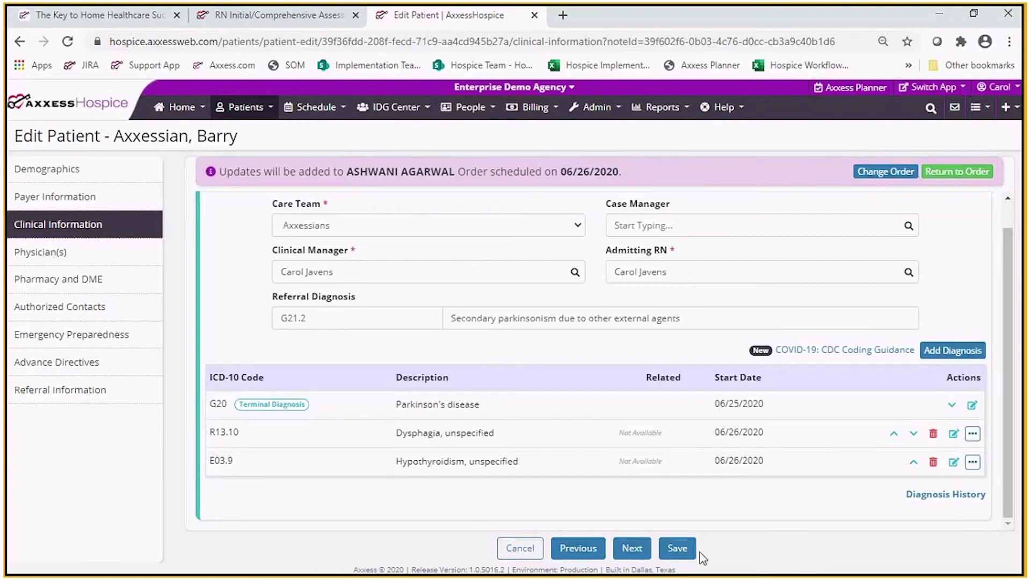
- Save the patient's diagnosis changes to the physician order and review the order's diagnoses updates
left_click(678, 549)
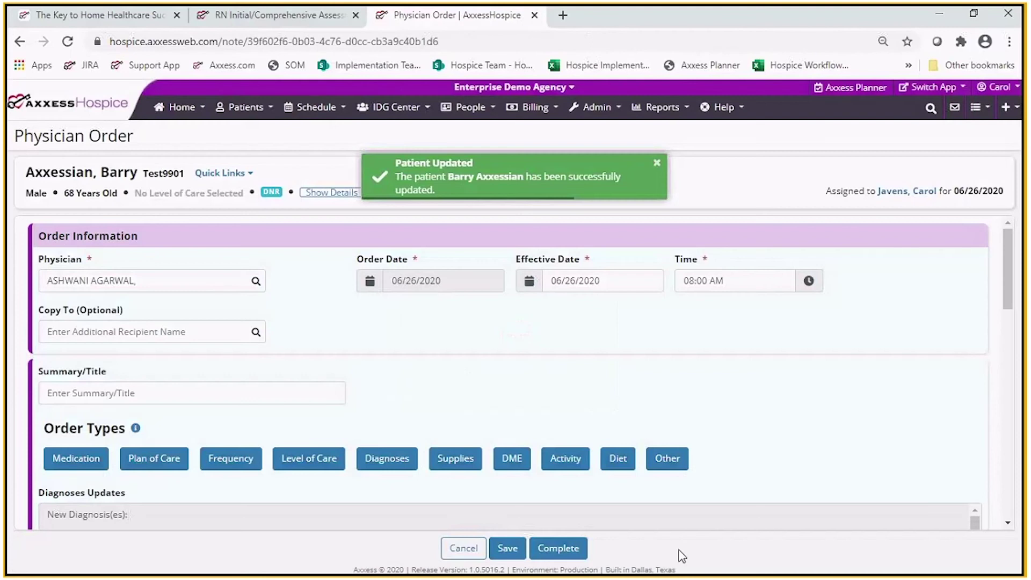
scroll(1009, 301, "down", 2)
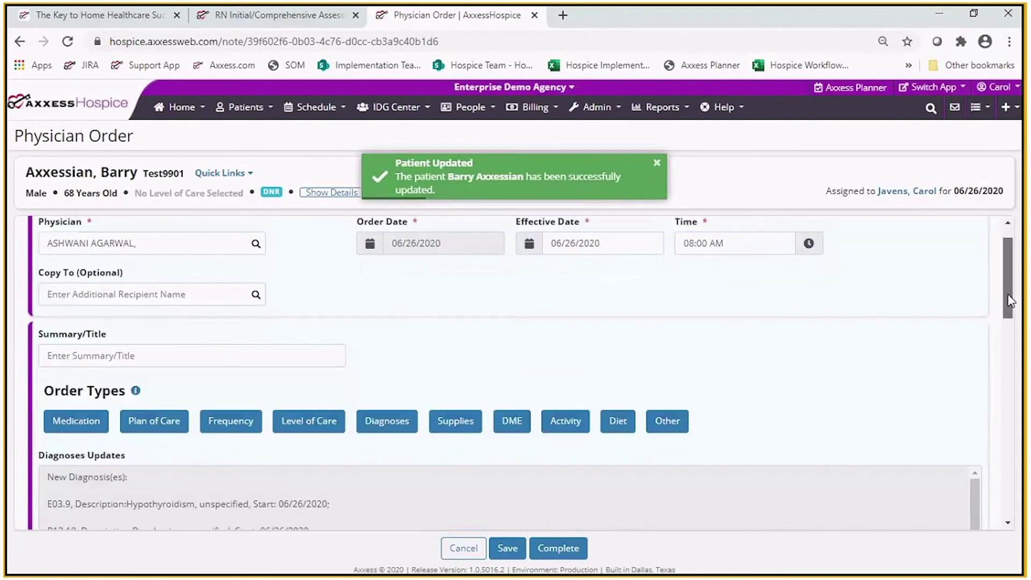
mouse_move(1009, 314)
left_mouse_down()
mouse_move(1021, 497)
mouse_move(1004, 273)
mouse_move(1006, 324)
left_mouse_up()
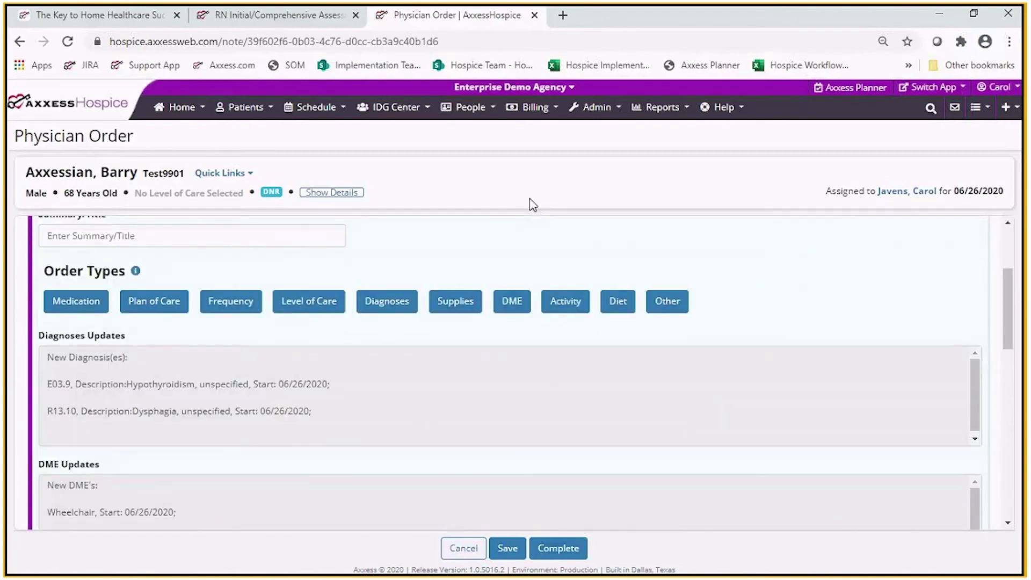
- Close the physician order and set the assessment's infection risk factors to No Infection Risk Assessed
left_click(534, 15)
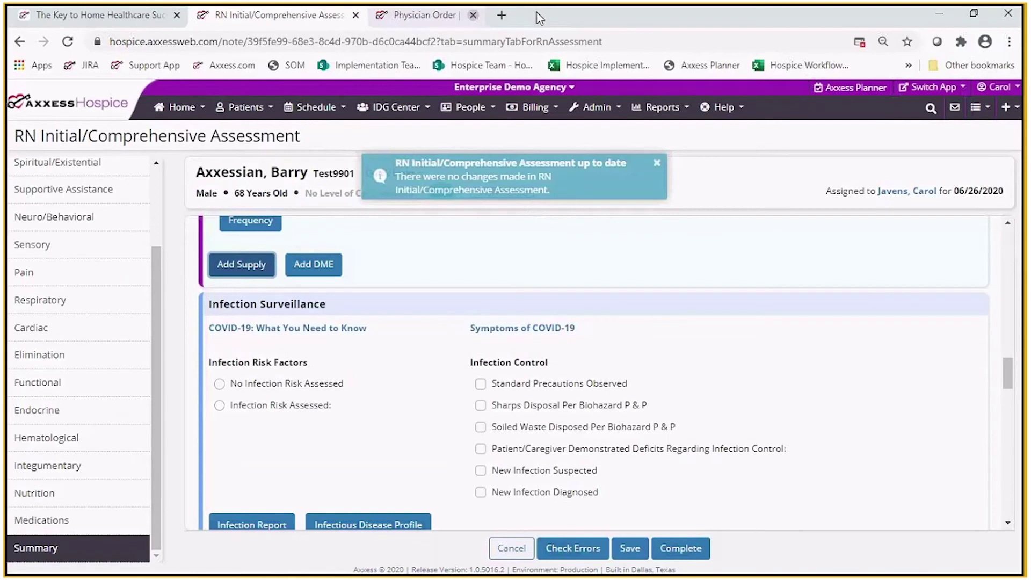
mouse_move(1005, 365)
left_mouse_down()
mouse_move(1012, 447)
mouse_move(1002, 373)
left_mouse_up()
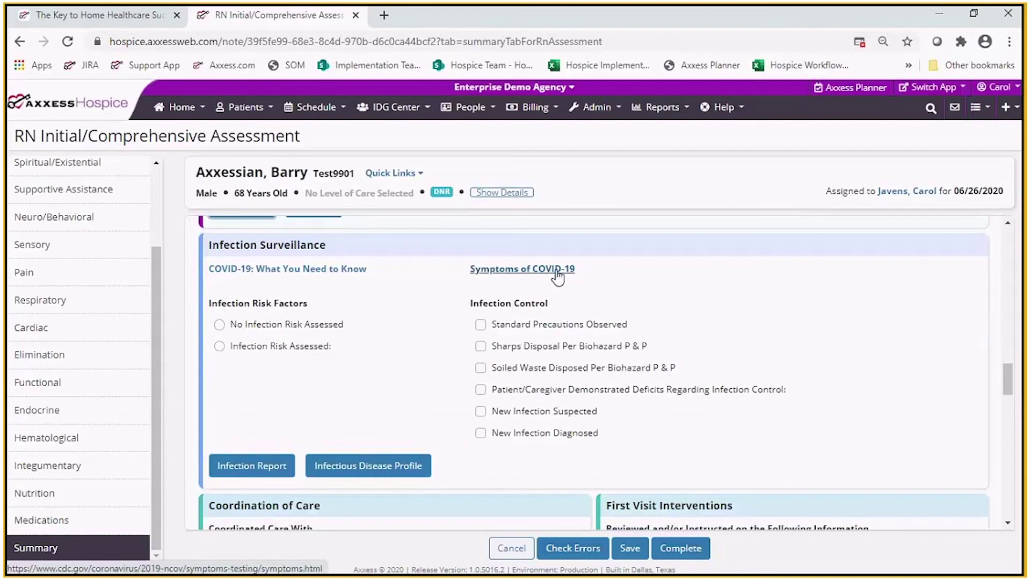
left_click(267, 325)
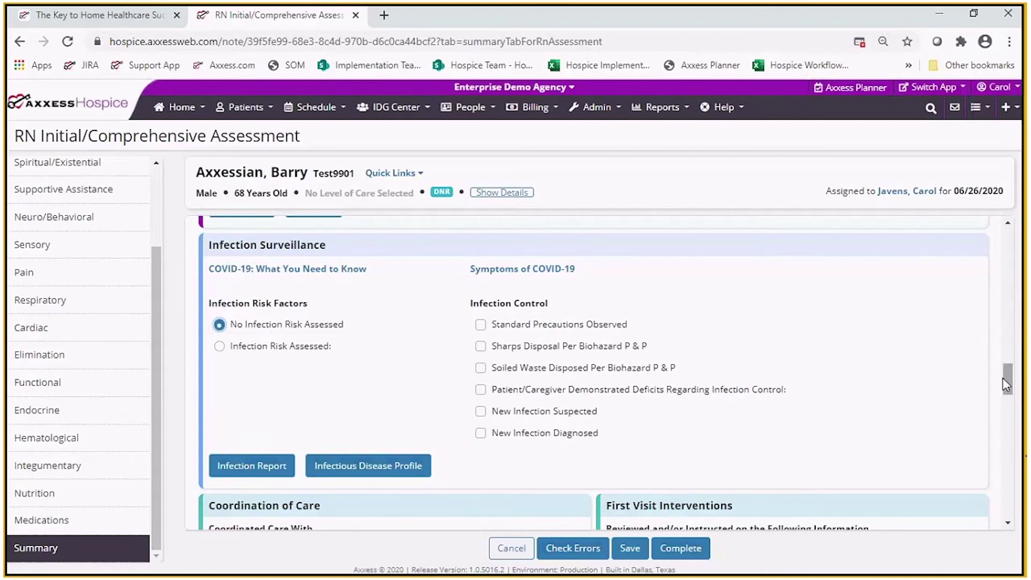
- Open the patient's infectious disease profile from the infection surveillance section and start a new COVID-19 screening
left_click_drag(1006, 384, 1005, 397)
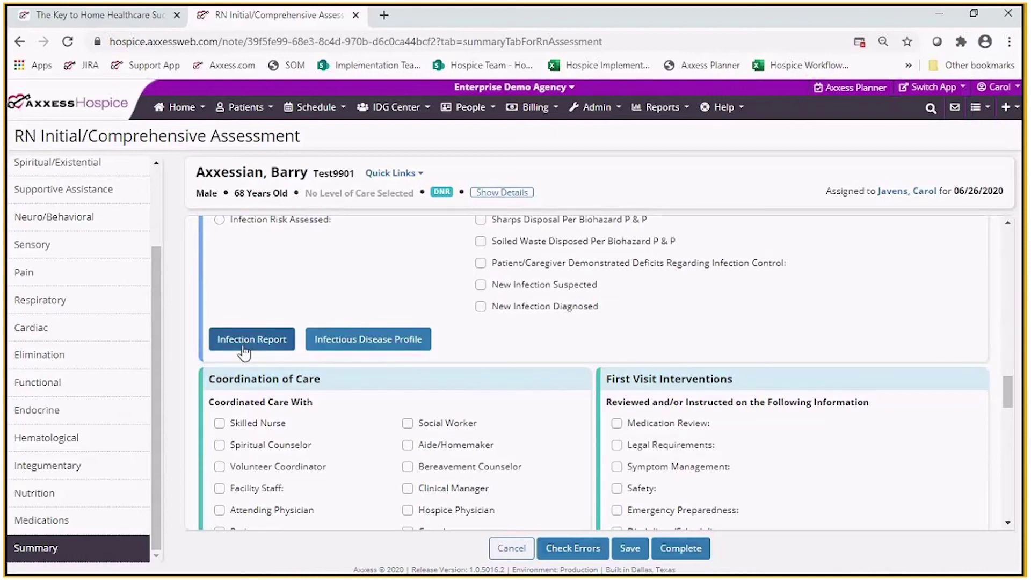
left_click(357, 344)
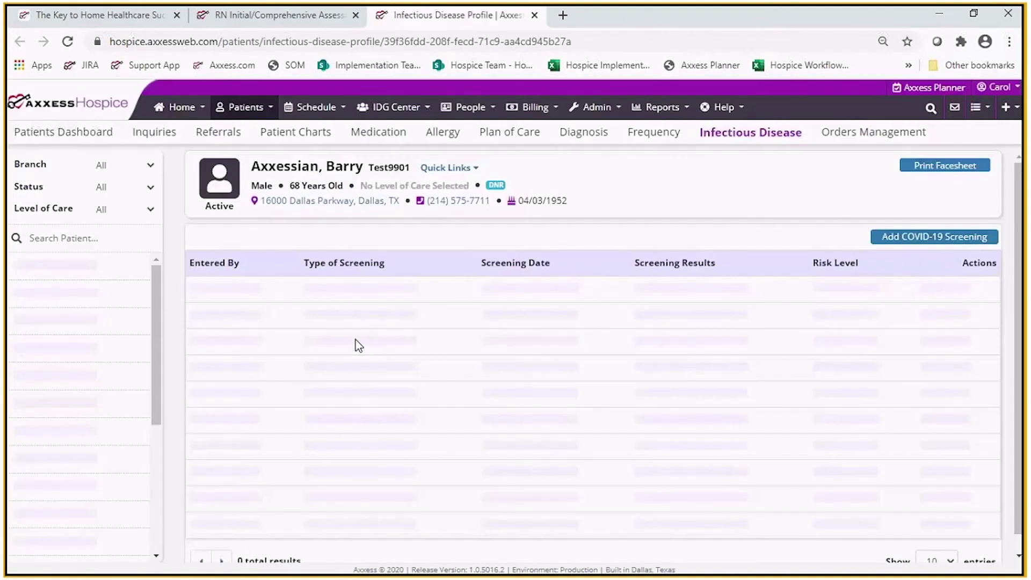
left_click(445, 169)
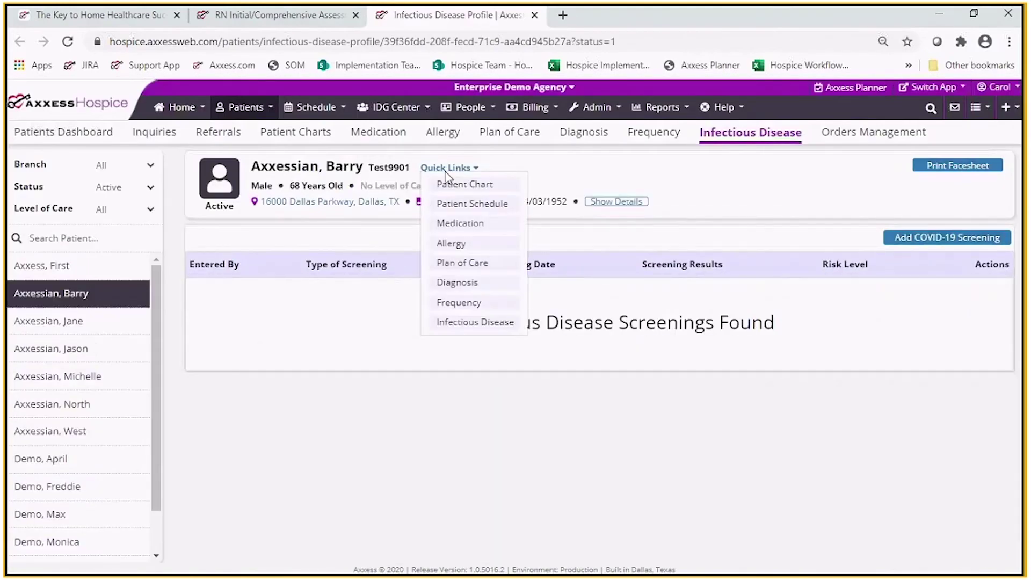
left_click(456, 321)
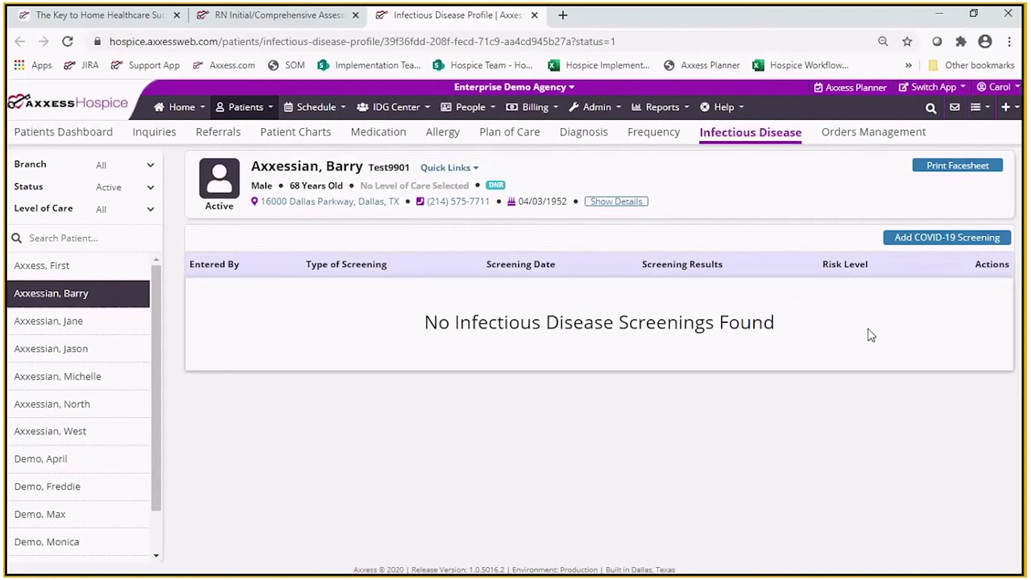
left_click(965, 243)
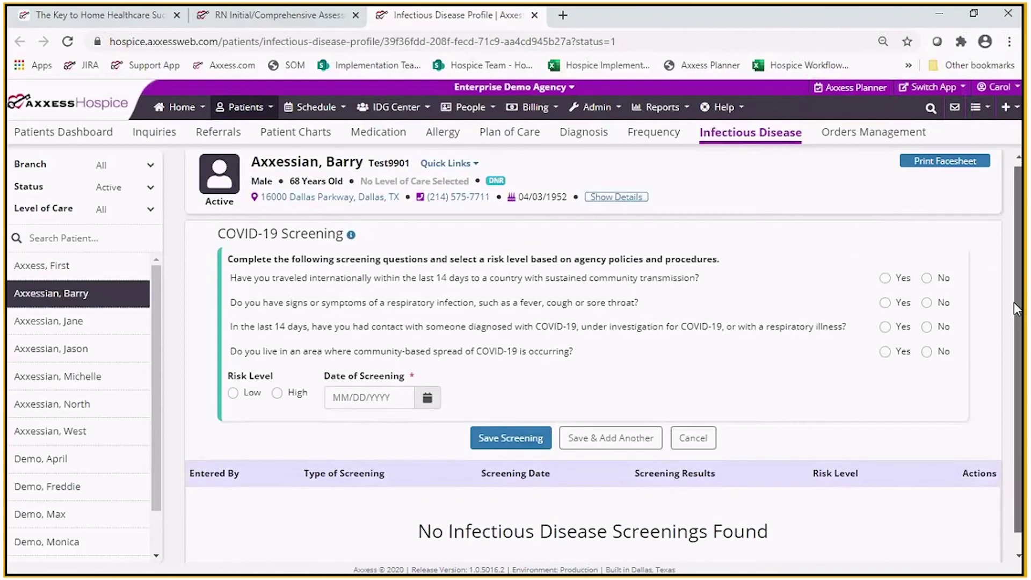
- Answer No to the COVID-19 screening's travel, symptoms and contact questions, and Yes to living in a community-spread area
left_click_drag(1014, 302, 1014, 279)
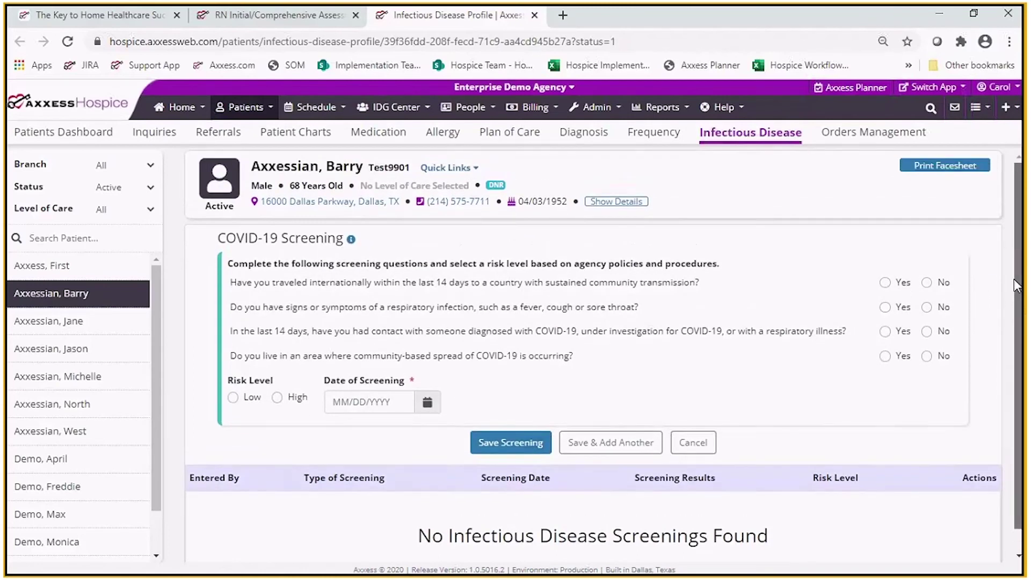
left_click(927, 282)
left_click(927, 307)
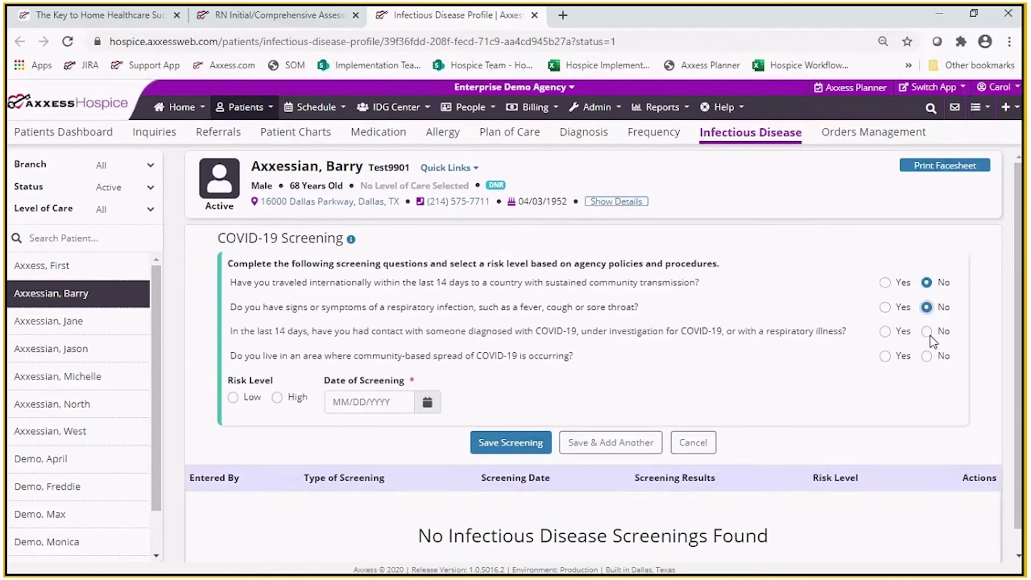
left_click(927, 331)
left_click(885, 356)
scroll(1016, 414, "down", 1)
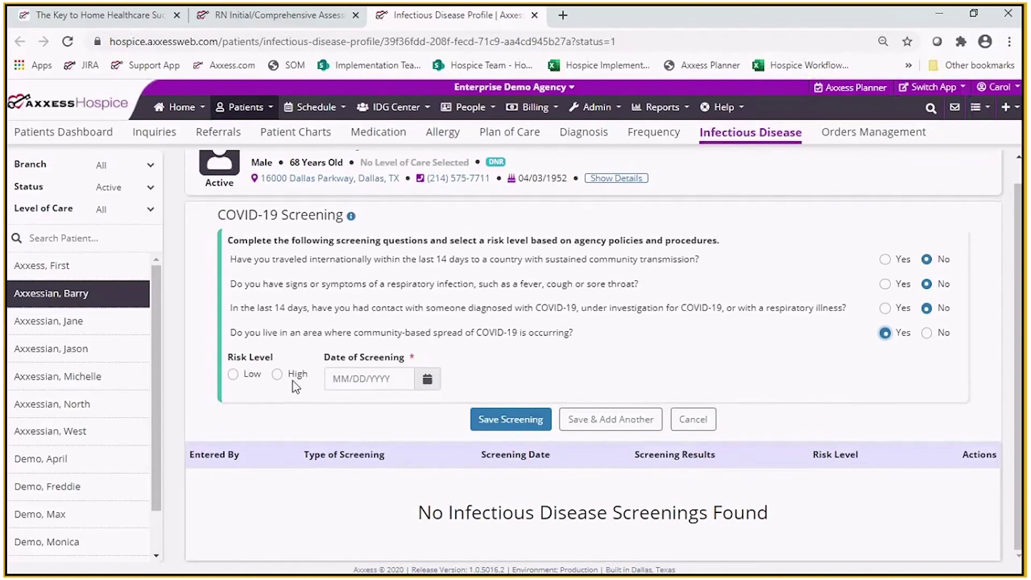
- Set the COVID-19 screening's risk level to Low and its date to 06/26/2020, save the screening and close the infectious disease profile
left_click(233, 374)
left_click(386, 380)
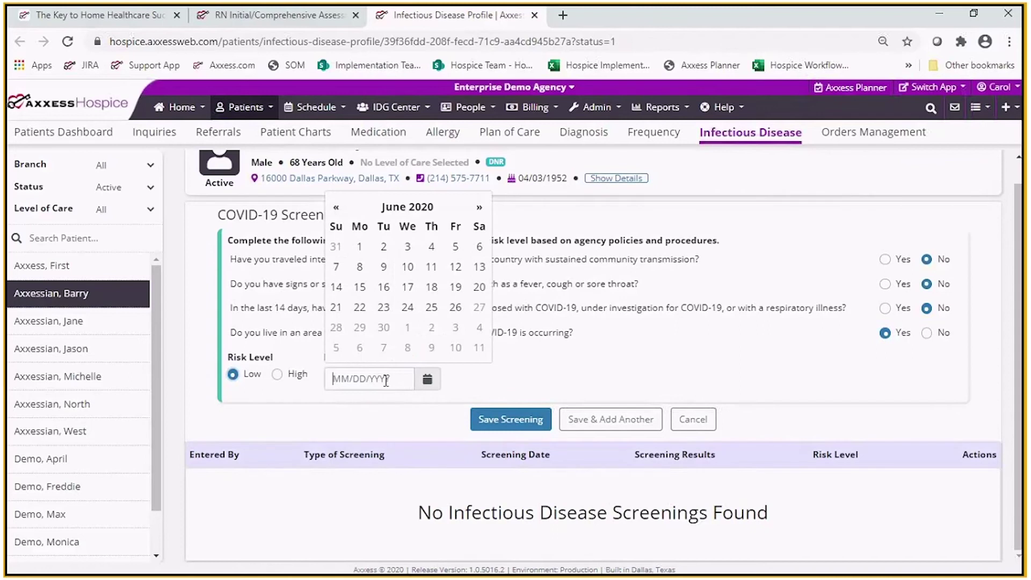
left_click(456, 307)
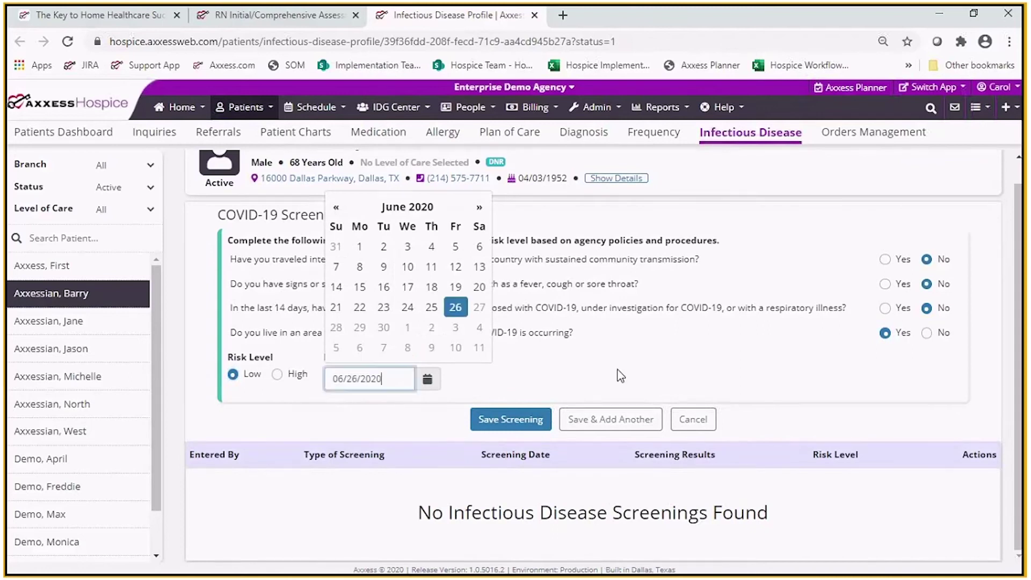
left_click(615, 373)
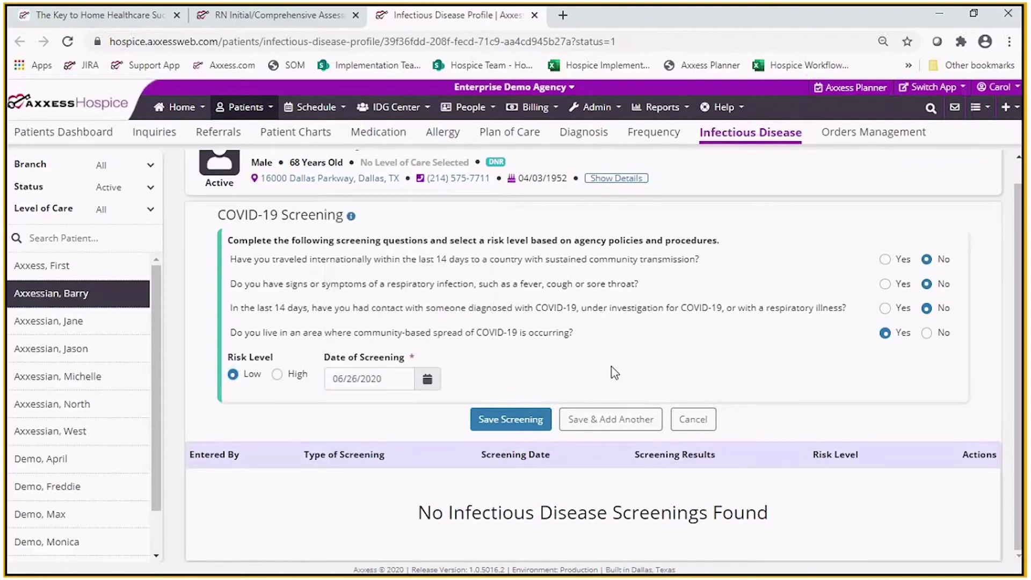
left_click(523, 420)
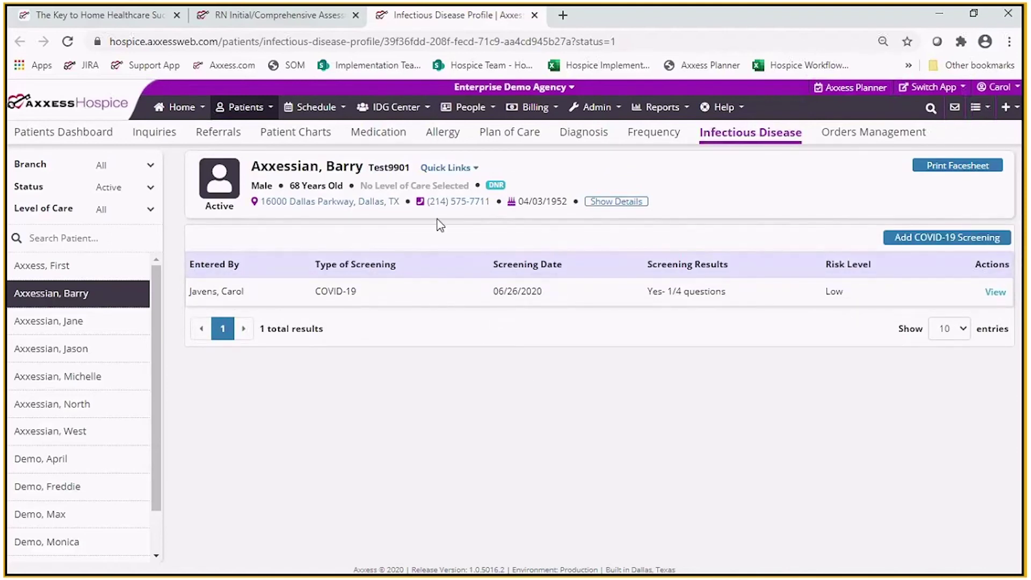
left_click(535, 15)
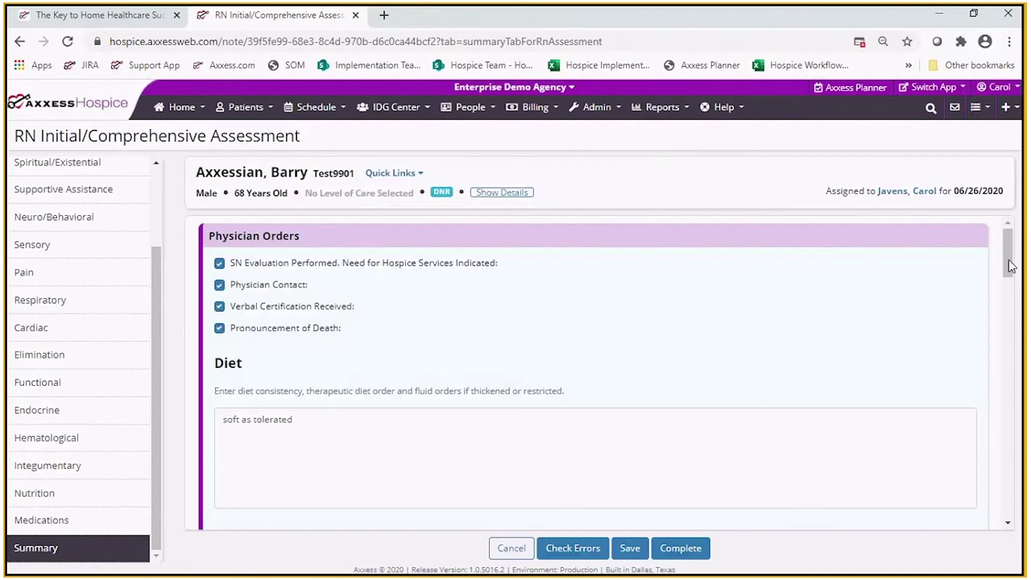
- Mark care as coordinated with the Spiritual Counselor, Social Worker, Aide/Homemaker, Clinical Manager, Hospice Physician and Patient in the assessment's Coordination of Care section
left_click_drag(1010, 242, 1013, 386)
scroll(1013, 386, "down", 5)
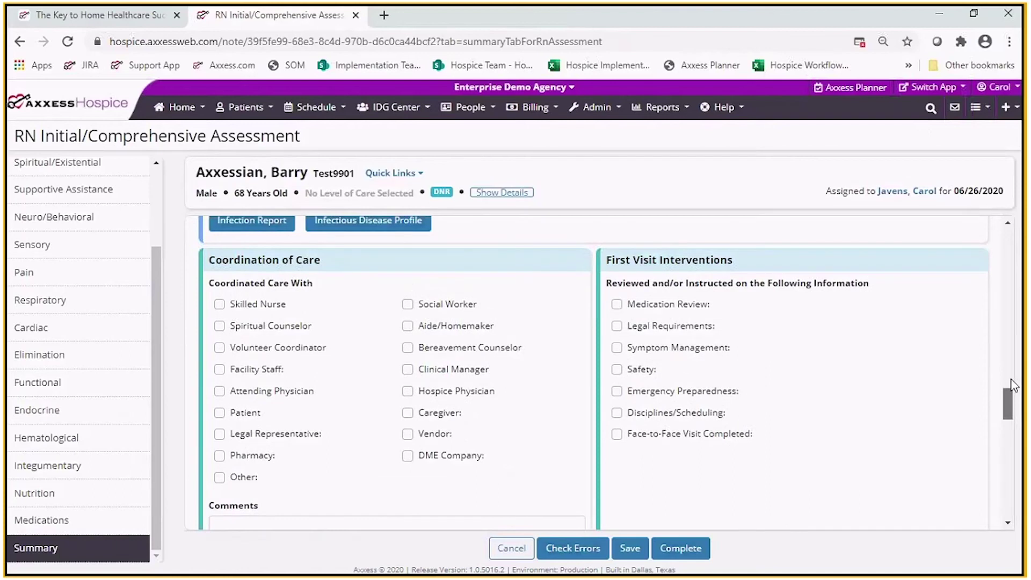
scroll(297, 329, "down", 1)
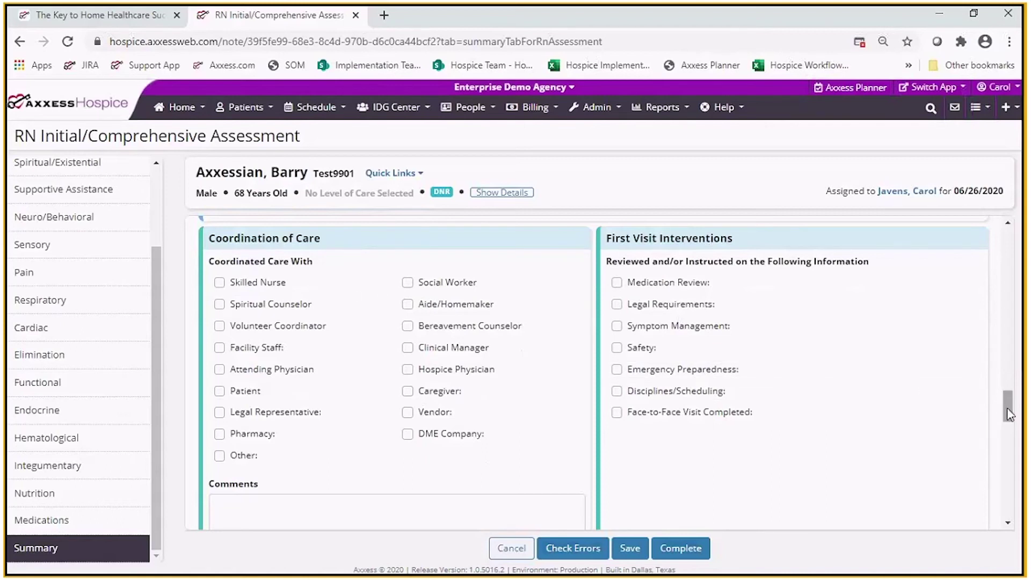
left_click_drag(1008, 415, 1008, 419)
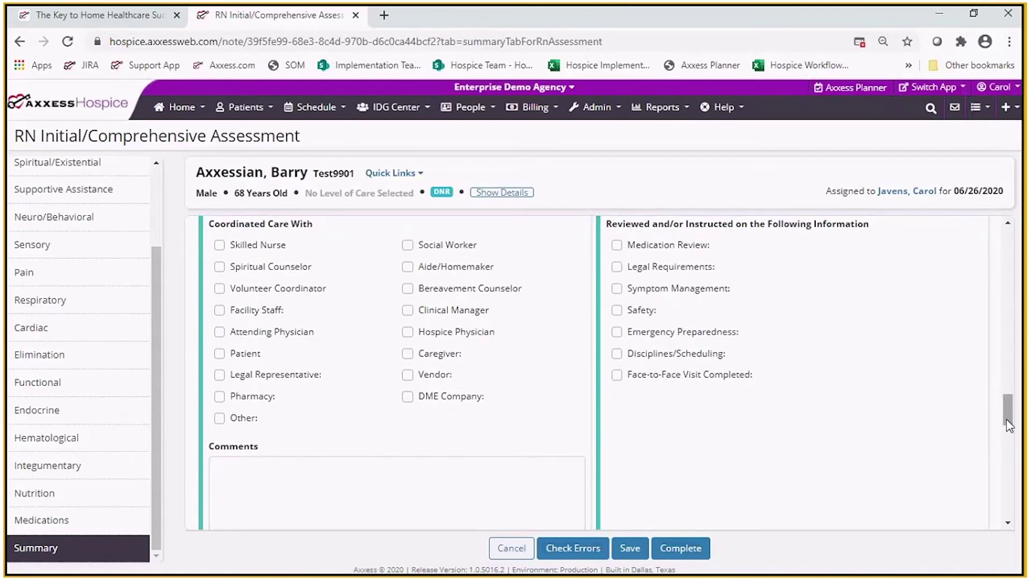
left_click_drag(1008, 422, 1008, 421)
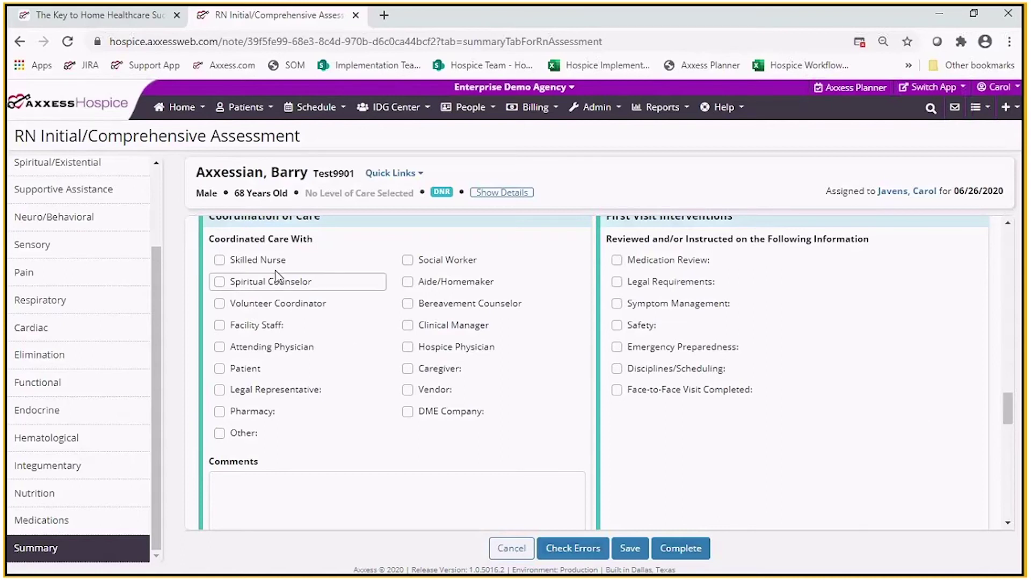
left_click(282, 286)
left_click(438, 261)
left_click(442, 288)
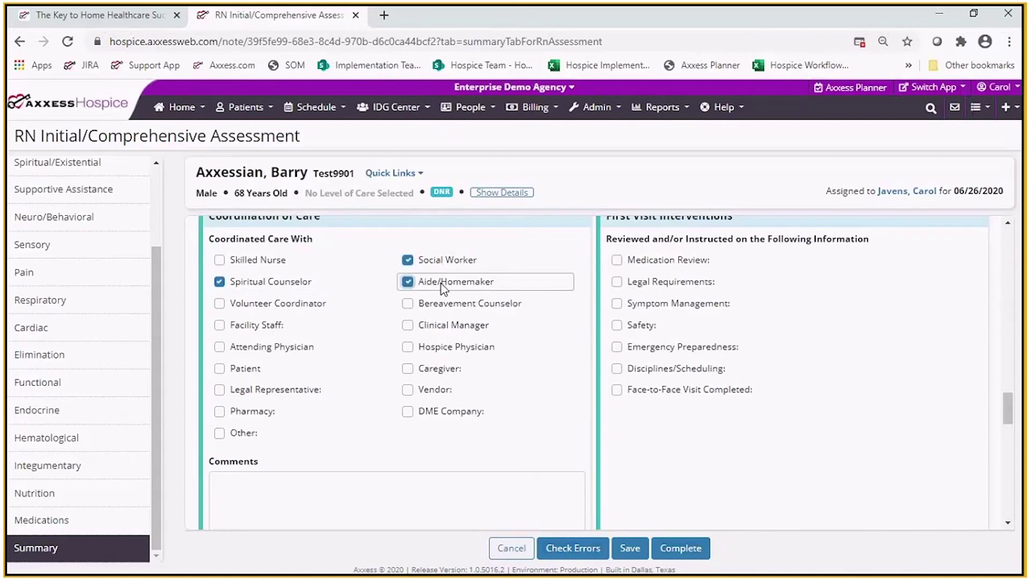
left_click(449, 329)
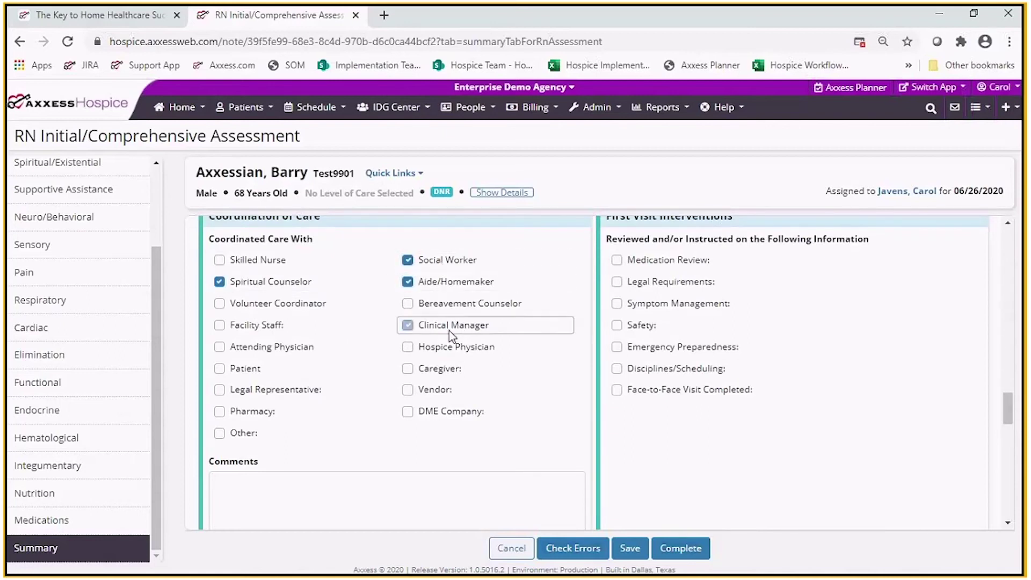
left_click(406, 348)
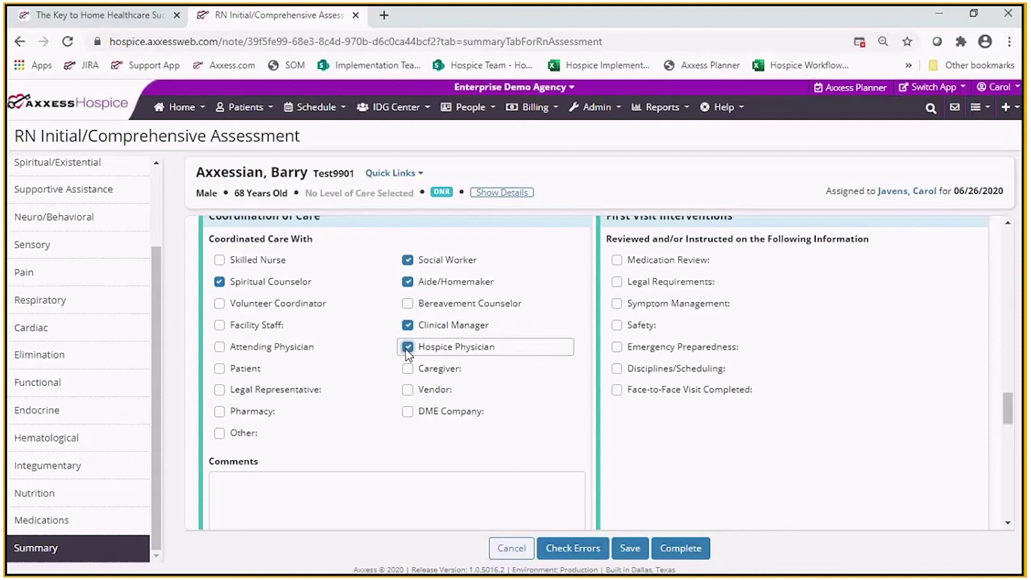
left_click(225, 375)
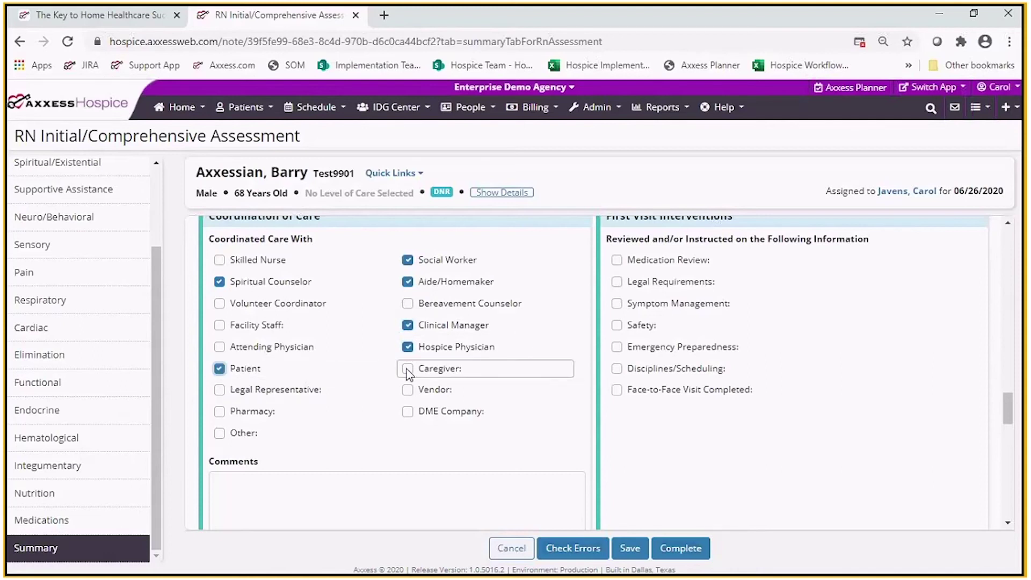
- Add the Caregiver as "wife" and the DME Company as "Favorite DME" to the coordinated care contacts, leaving Pharmacy unselected
left_click(407, 369)
left_click(457, 395)
type("wife")
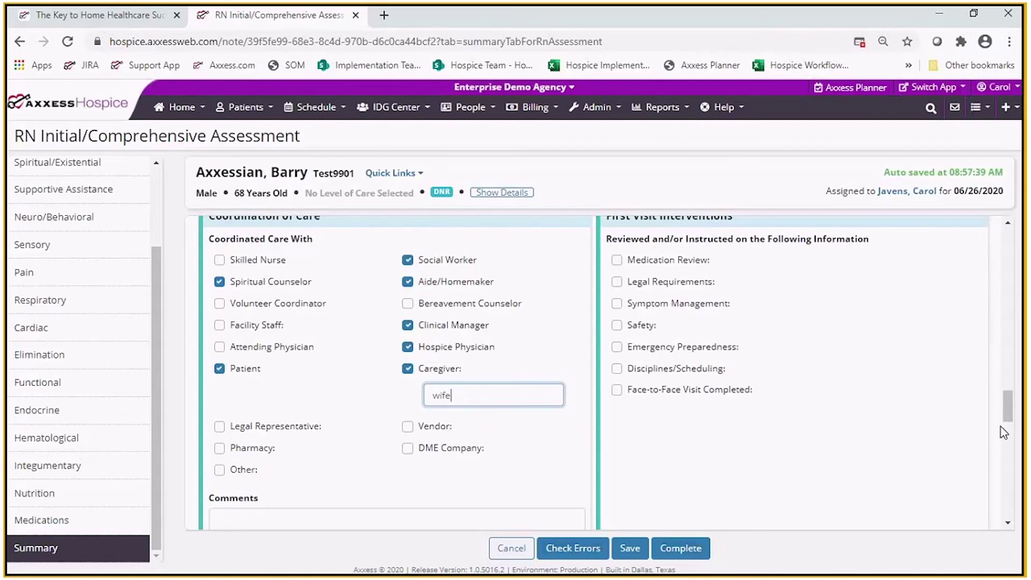
scroll(1004, 433, "down", 2)
left_click(408, 342)
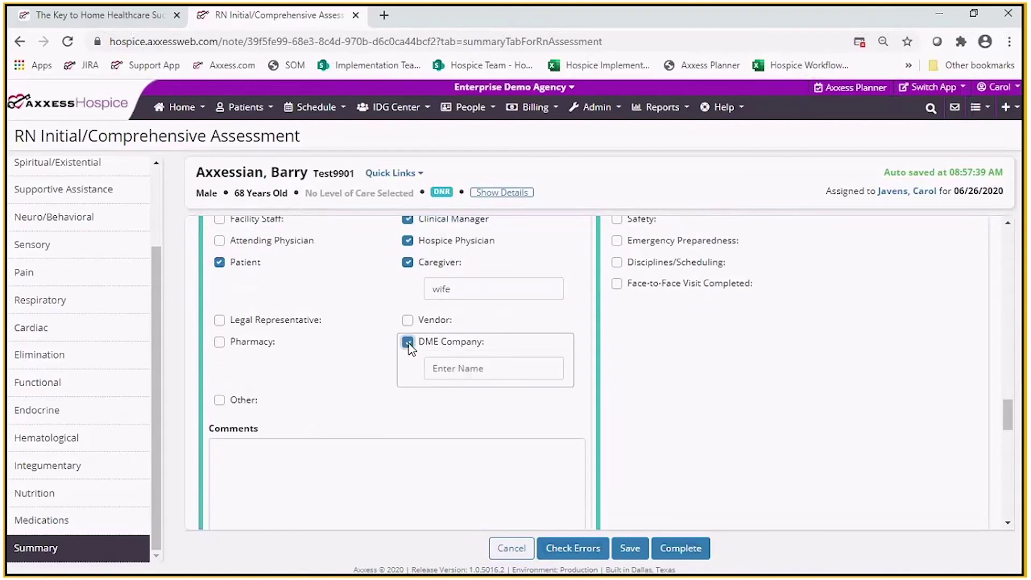
left_click(450, 369)
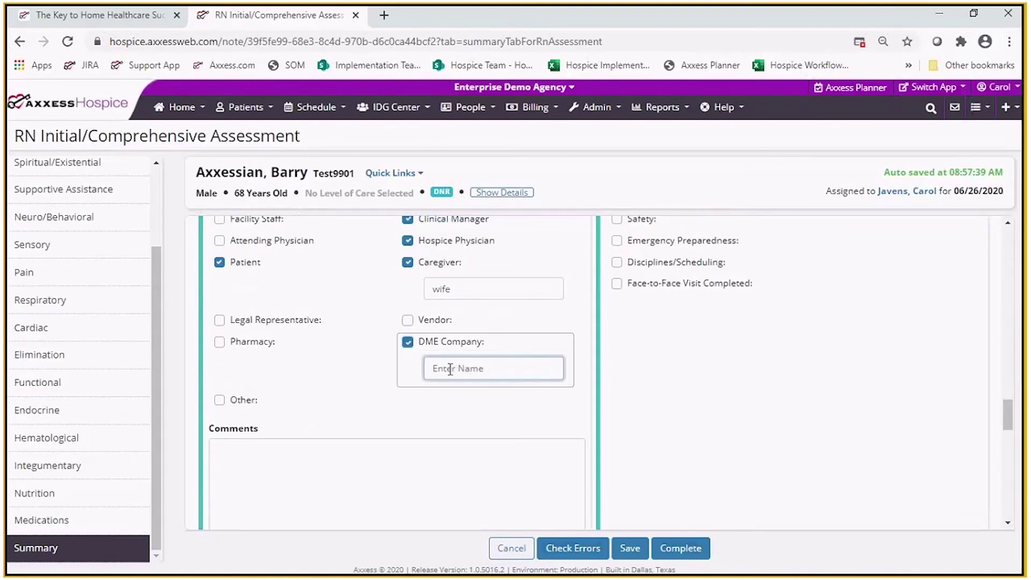
type("Favorite DME")
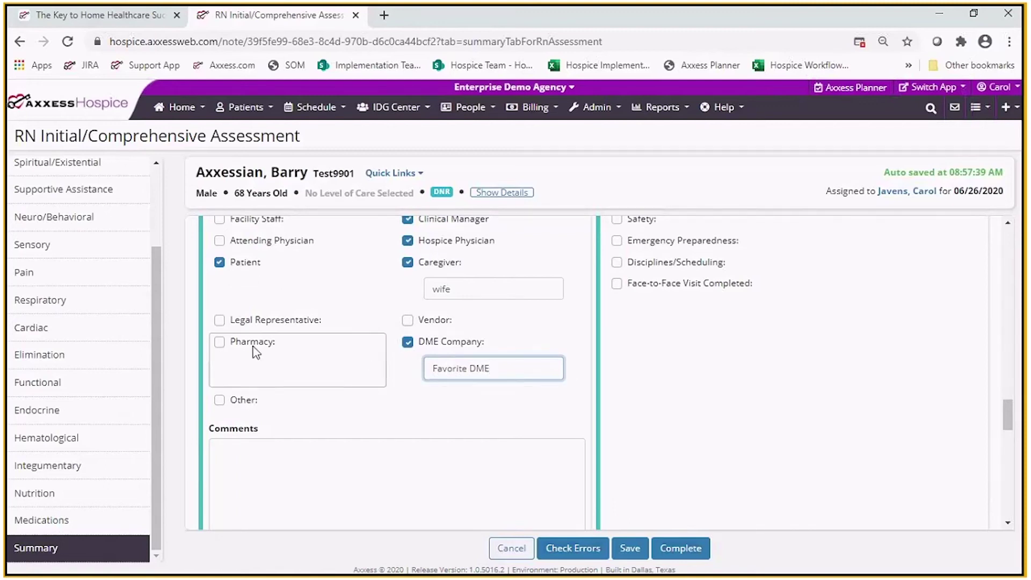
left_click(219, 343)
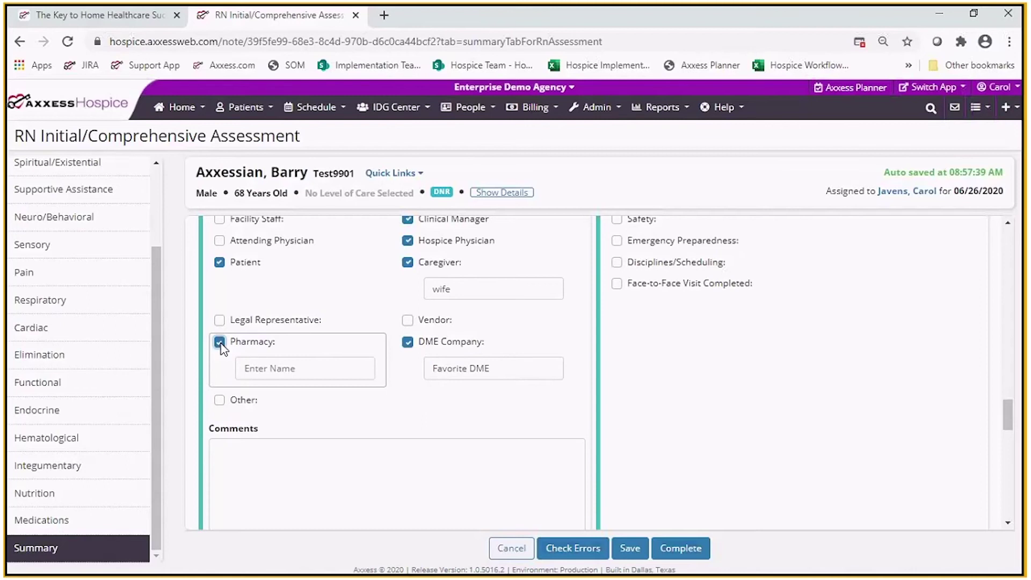
left_click(220, 344)
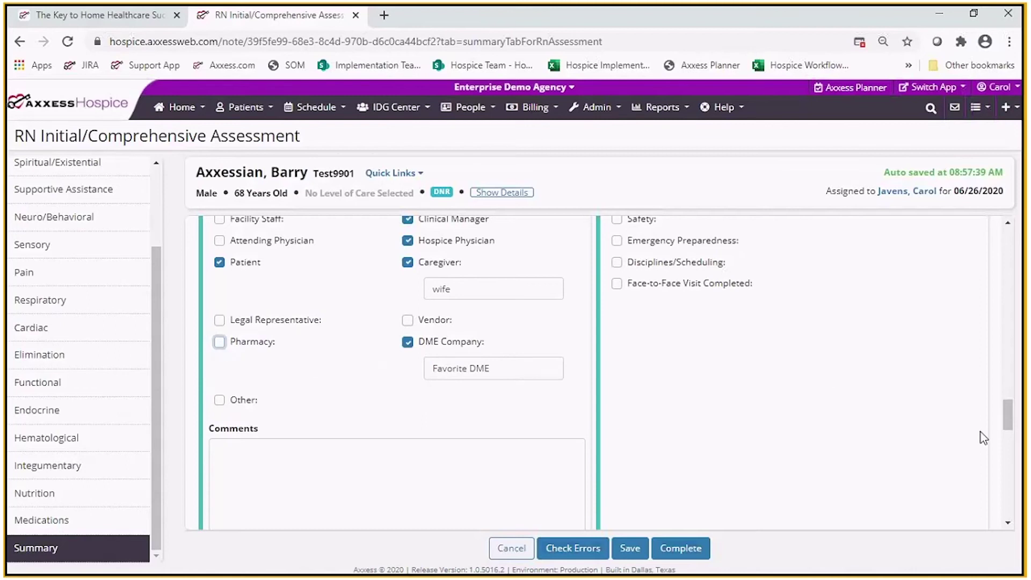
- Select Medication Review under First Visit Interventions with all six medication review and instruction items, leaving out additional interventions or agency templates
left_click_drag(1008, 427, 1010, 410)
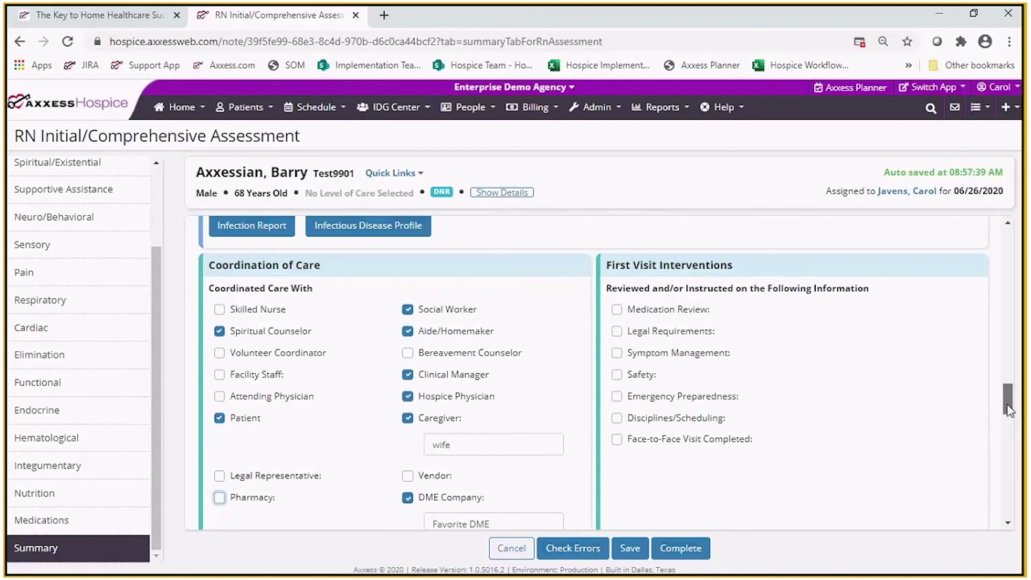
left_click_drag(1008, 408, 1009, 415)
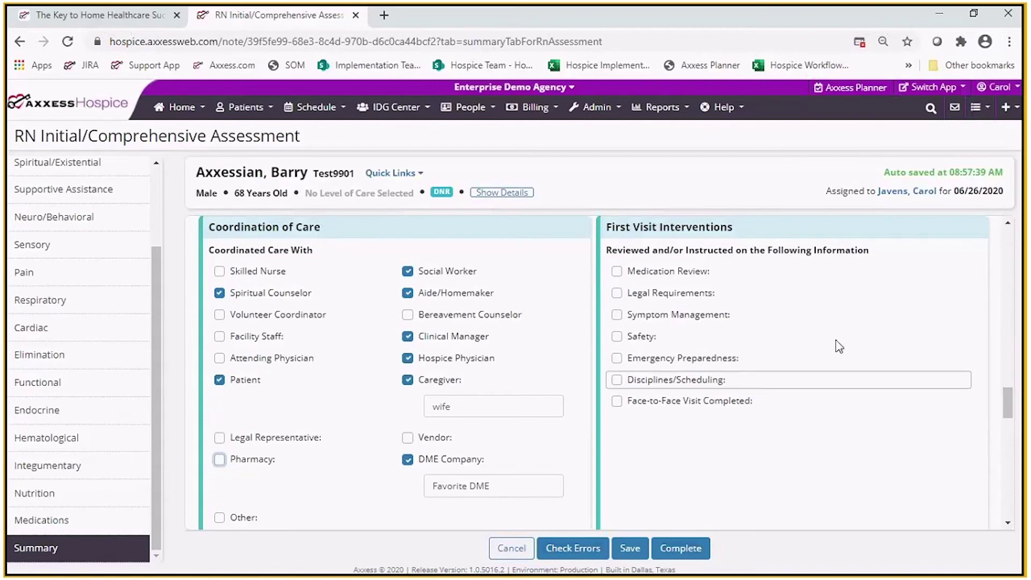
left_click(619, 272)
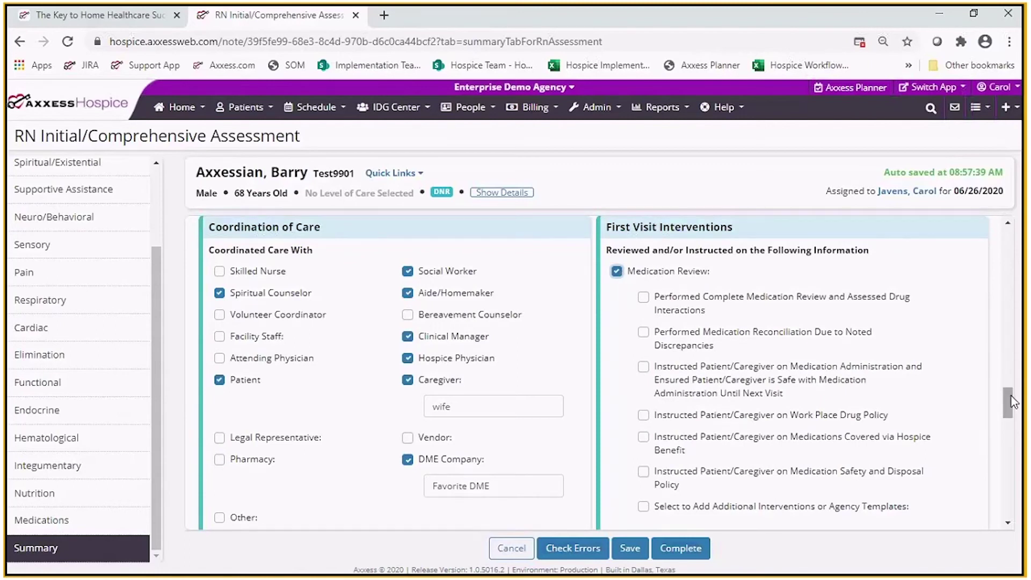
left_click(666, 304)
left_click(672, 337)
scroll(1008, 419, "down", 1)
left_click(768, 349)
left_click(698, 385)
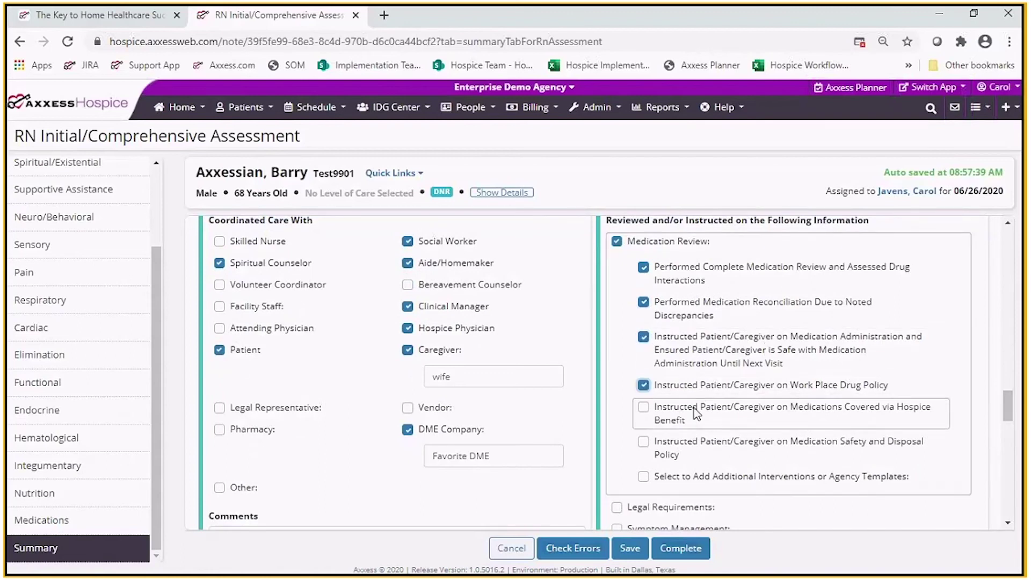
left_click(696, 413)
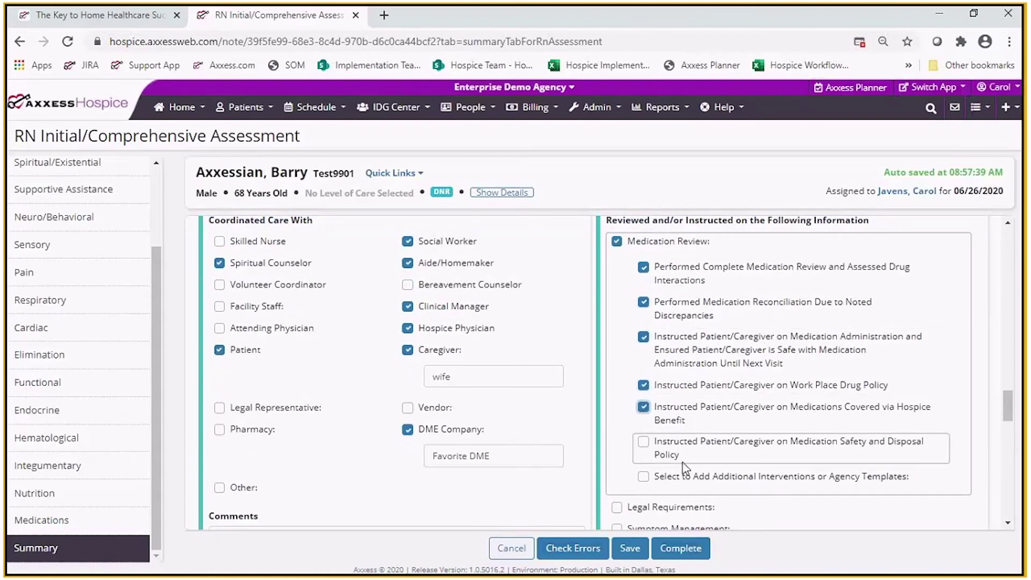
left_click(682, 462)
- Select Legal Requirements under First Visit Interventions and mark Engaged Patient/Caregiver in Discussion
scroll(682, 462, "down", 4)
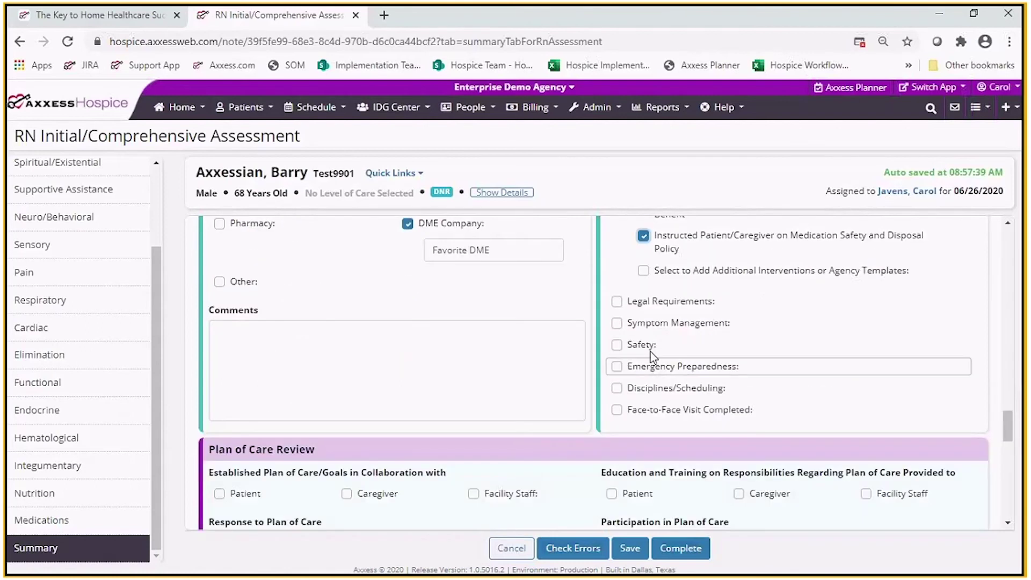
left_click(627, 299)
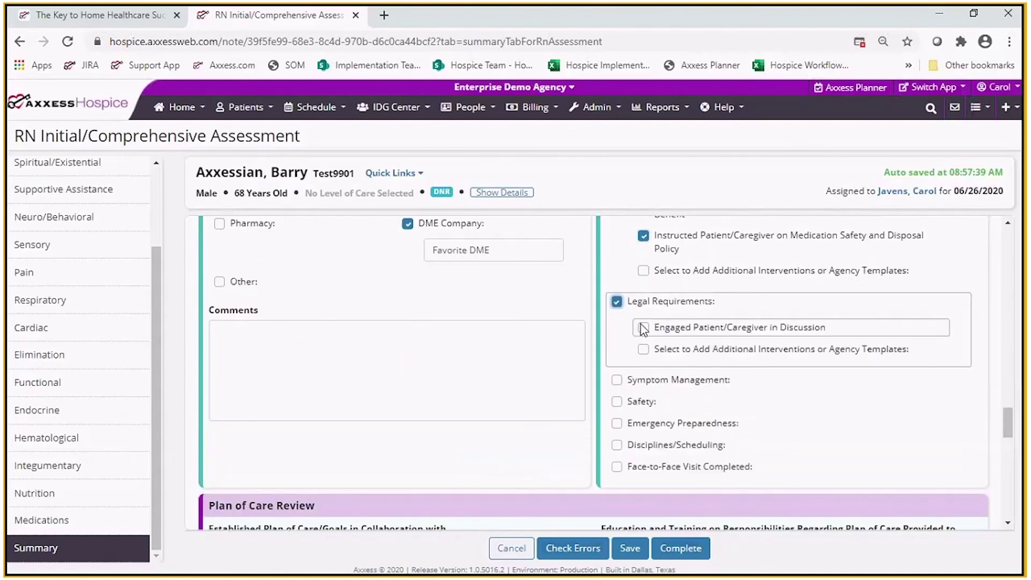
left_click(644, 328)
- Select Symptom Management with its three interventions on calling the agency for assistance, the established care plan and goals, and 24-hour nurse availability
scroll(1006, 413, "down", 4)
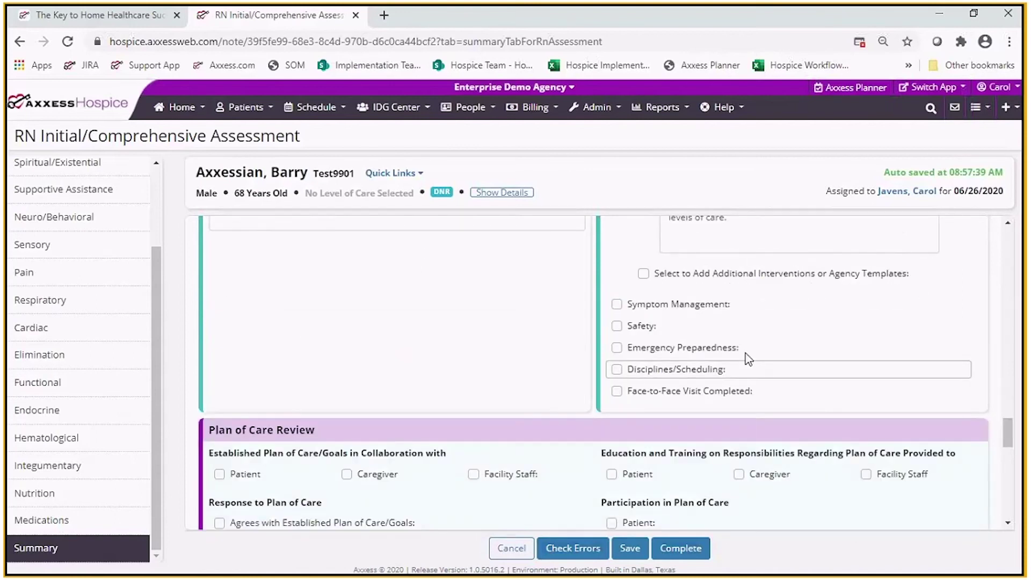
left_click(616, 304)
left_click(688, 336)
left_click(692, 374)
left_click(700, 409)
- Select Safety under First Visit Interventions with instructions on home safety measures, fall prevention, infection control and oxygen safety
left_click_drag(1008, 434, 1008, 448)
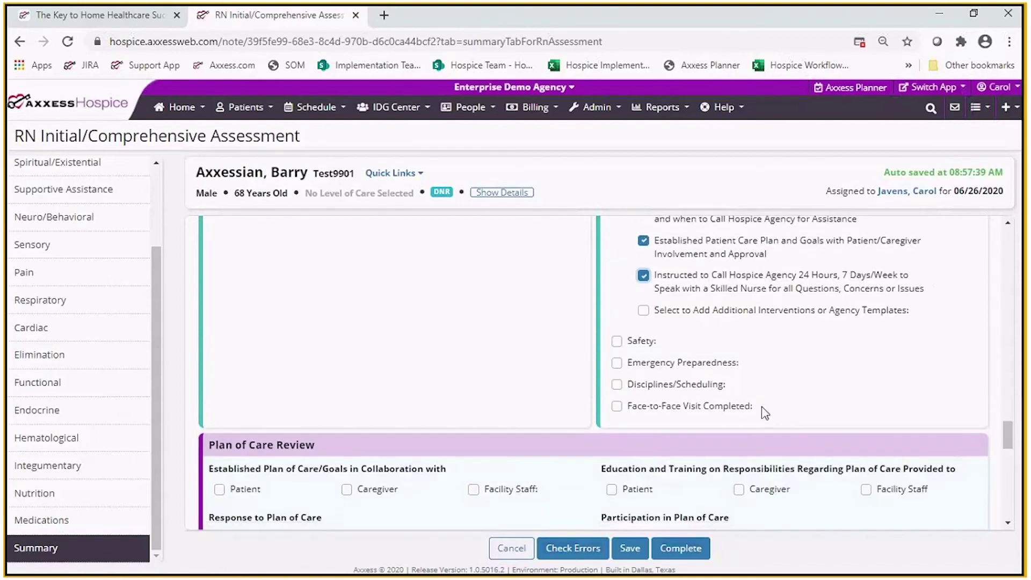
left_click(617, 343)
left_click(643, 369)
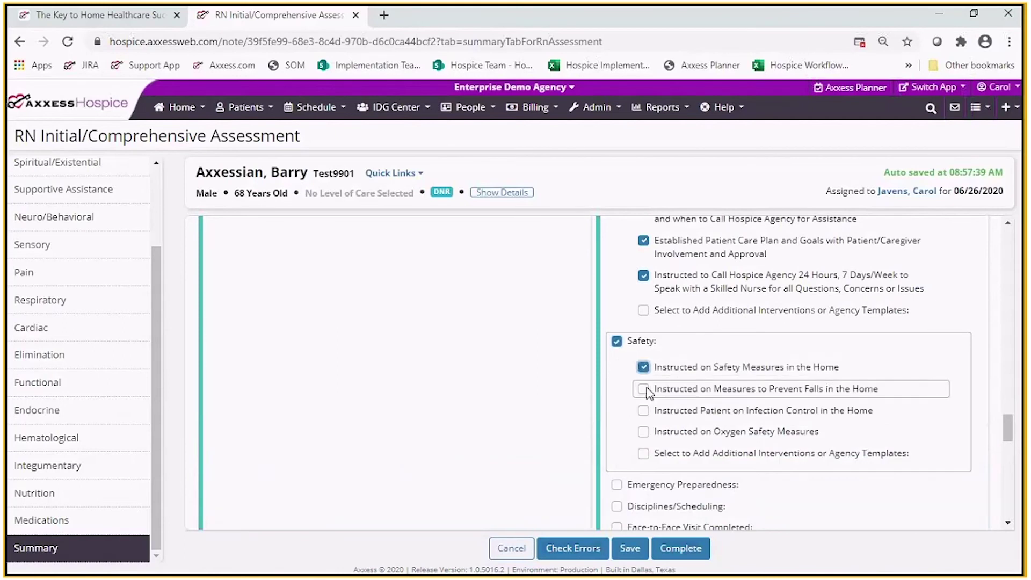
left_click(643, 389)
left_click(643, 411)
left_click(647, 431)
- Select Emergency Preparedness with its plan purpose, written individualized plan, evacuation assistance and local/state authority registration interventions
left_click_drag(1007, 424, 1009, 442)
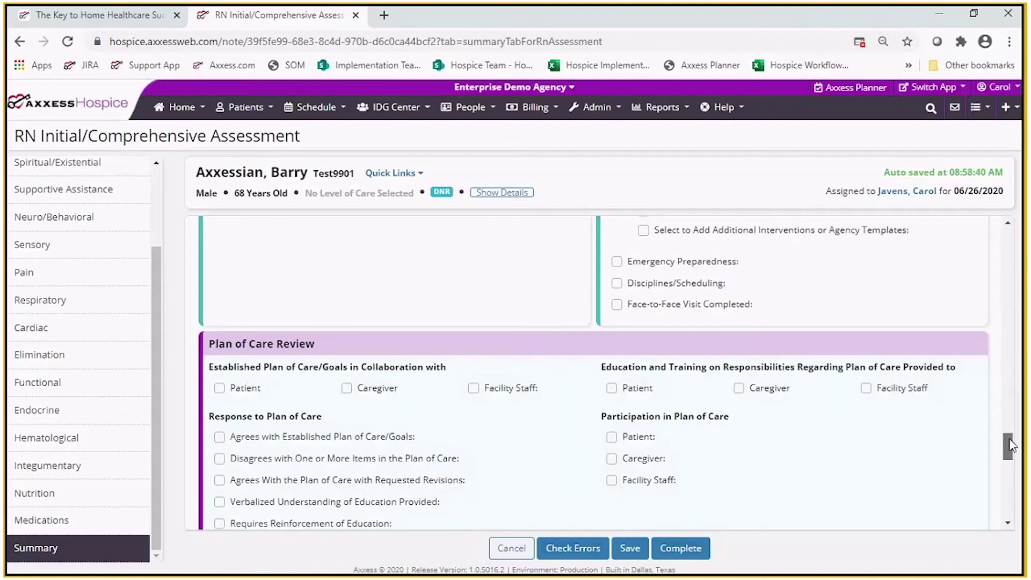
left_click(617, 261)
left_click(644, 287)
left_click(643, 321)
left_click(697, 371)
left_click(697, 397)
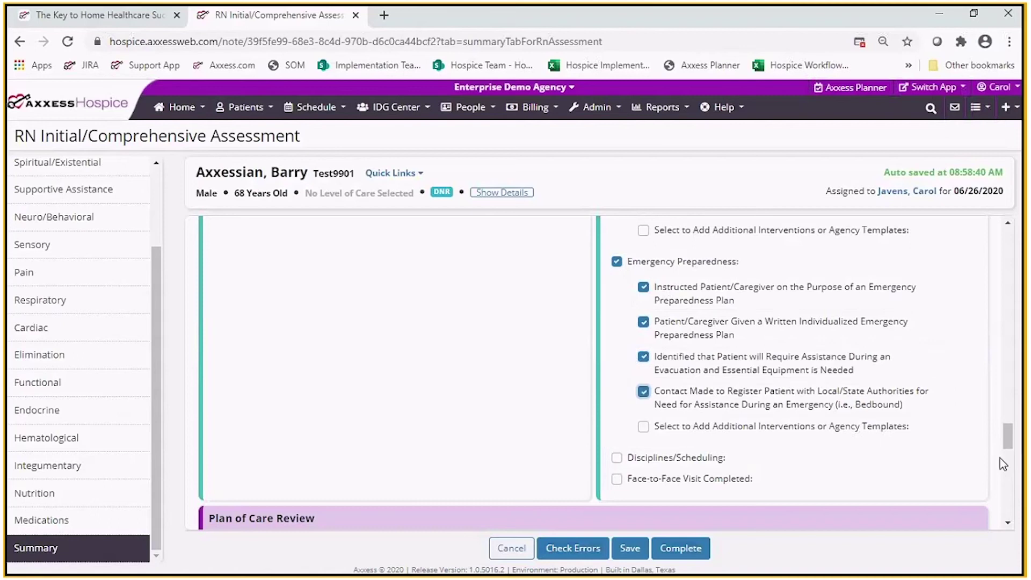
- Select Disciplines/Scheduling with its IDG disciplines instruction, collaboration on evaluating disciplines and verbalized understanding of service scheduling interventions
scroll(1005, 457, "down", 2)
scroll(1006, 455, "down", 2)
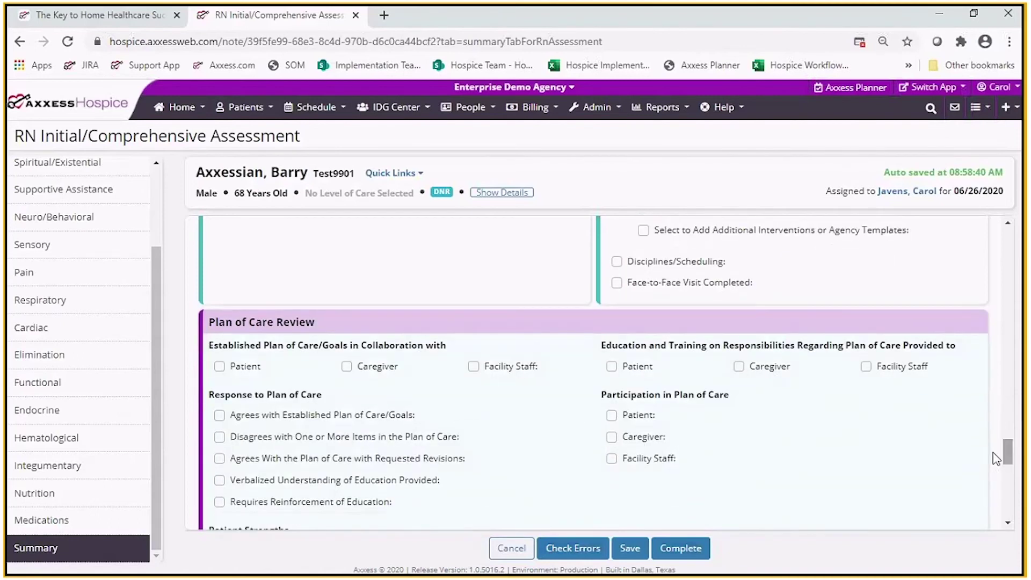
left_click(617, 261)
left_click(643, 287)
left_click(644, 357)
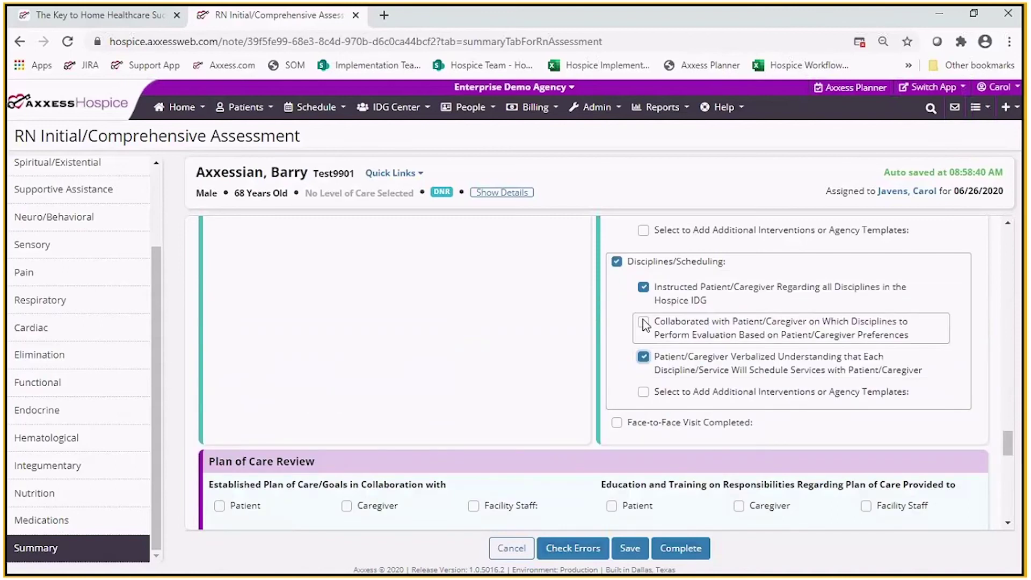
left_click(643, 322)
- In the Plan of Care Review, mark Patient and Caregiver for both goals collaboration and education on plan of care responsibilities
left_click_drag(1005, 440, 1009, 464)
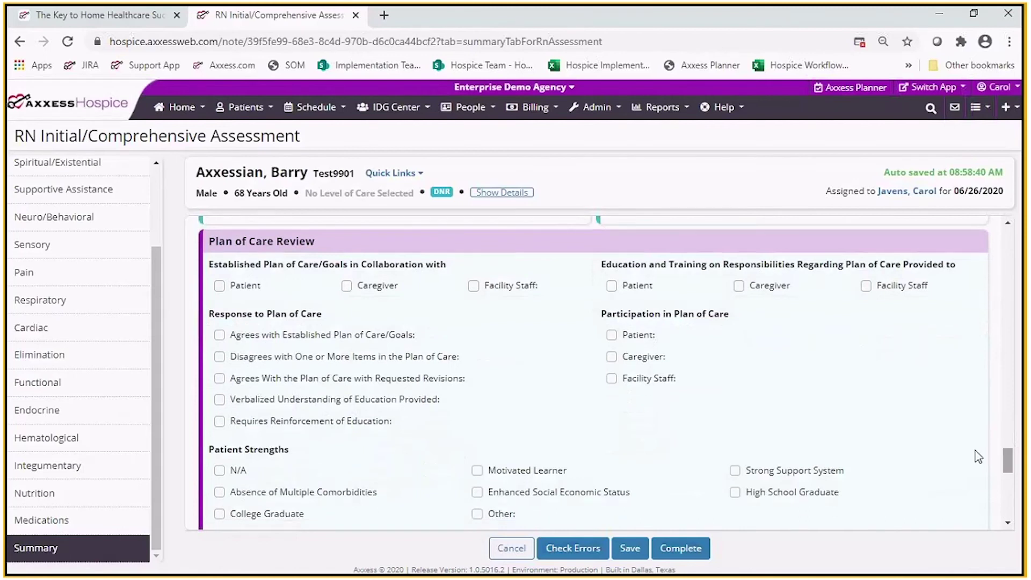
left_click(221, 287)
left_click(346, 286)
left_click(612, 286)
left_click(740, 287)
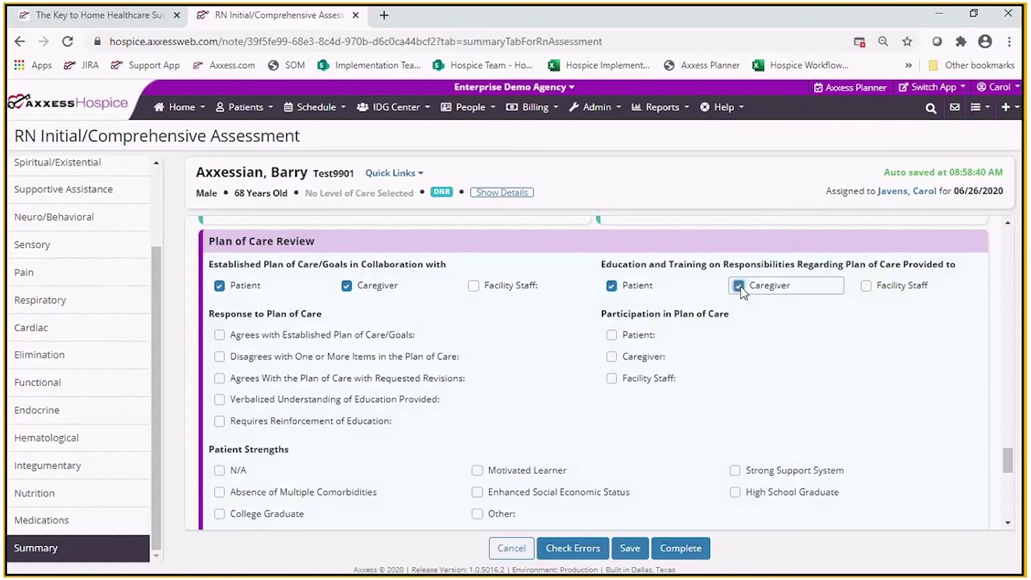
- Under Response to Plan of Care, mark Patient and Caregiver as agreeing with the established plan of care and goals
left_click_drag(1009, 459, 1010, 463)
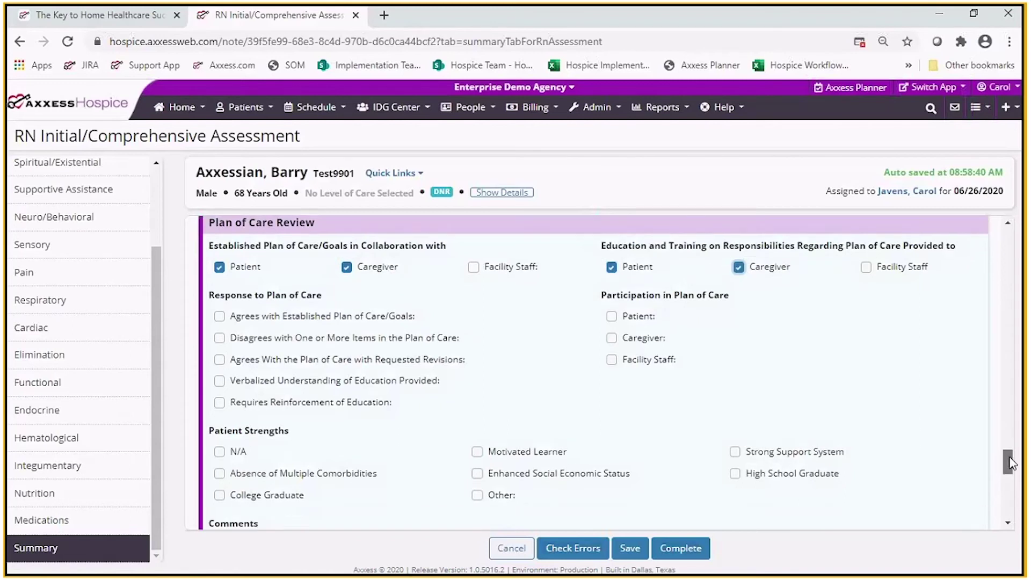
left_click(291, 317)
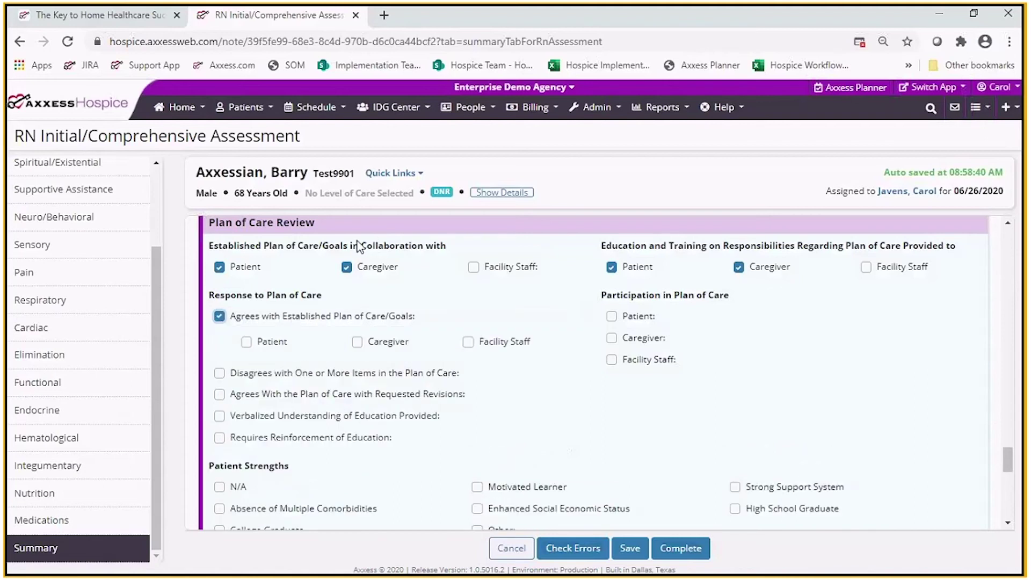
left_click(246, 342)
left_click(357, 343)
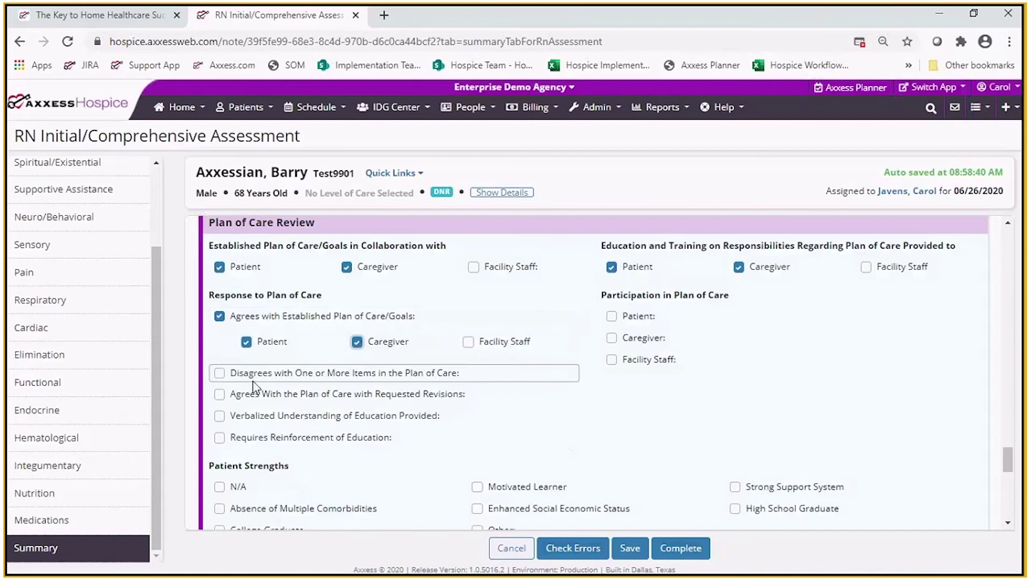
- Mark Patient and Caregiver for both verbalized understanding of the education provided and requiring reinforcement of education
left_click(219, 416)
left_click(246, 442)
left_click(356, 443)
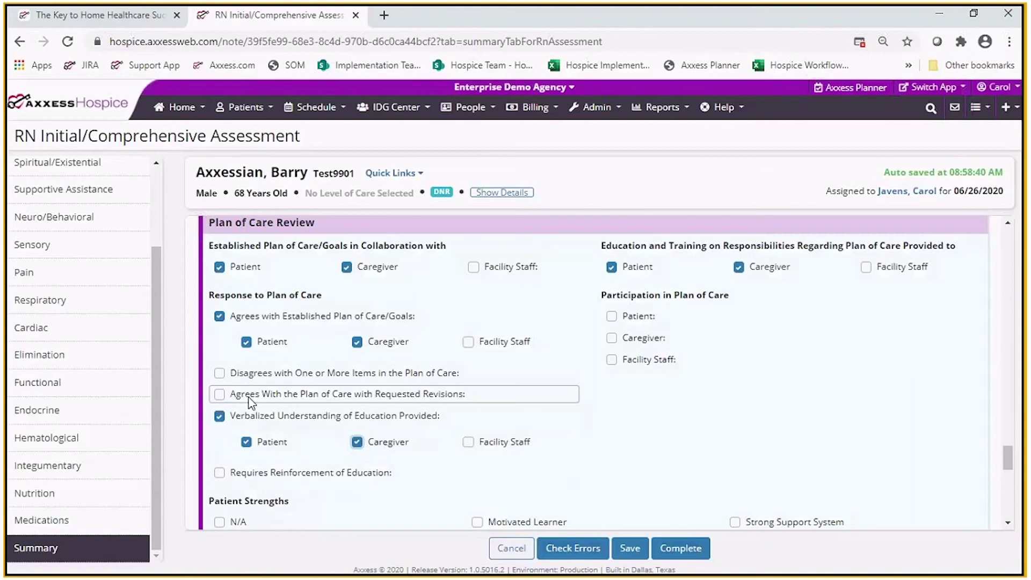
left_click(220, 472)
left_click_drag(1008, 449, 1010, 465)
left_click(247, 349)
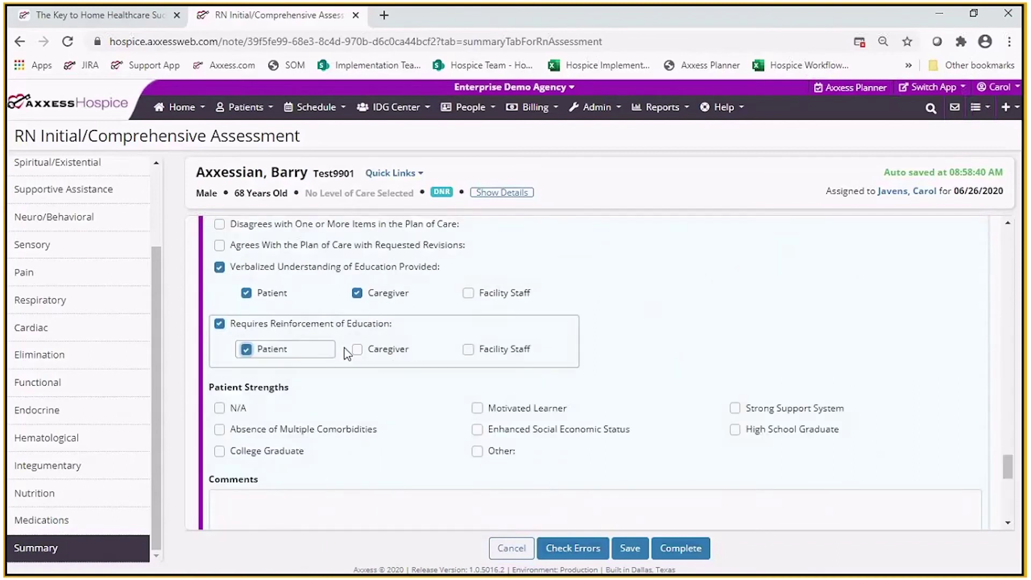
left_click(378, 353)
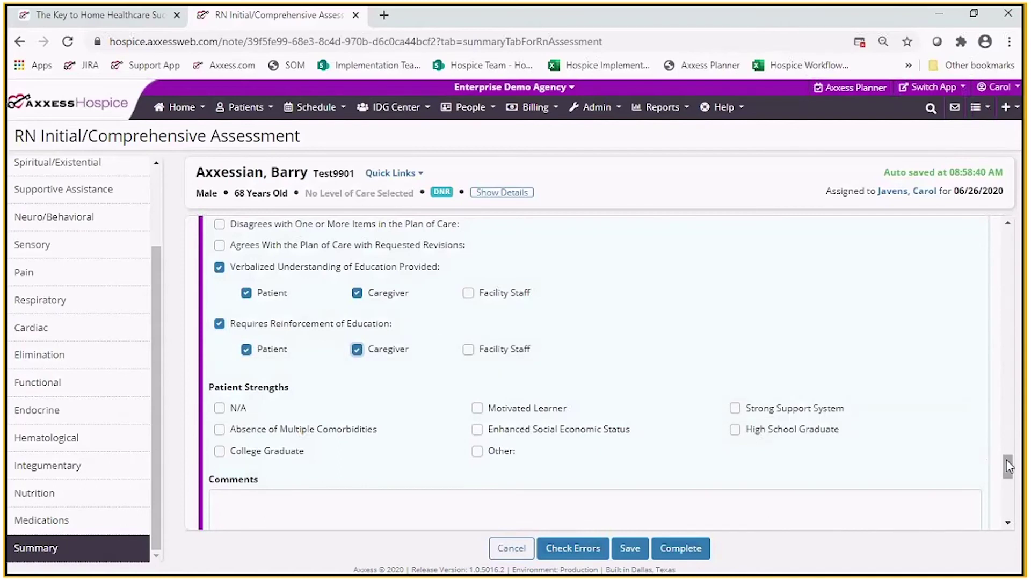
- Record plan of care participation as Patient Willing/Unable and Caregiver Willing/Able, and select Strong Support System as a patient strength
mouse_move(1004, 458)
left_mouse_down()
mouse_move(1003, 440)
mouse_move(1003, 453)
left_mouse_up()
left_click(611, 296)
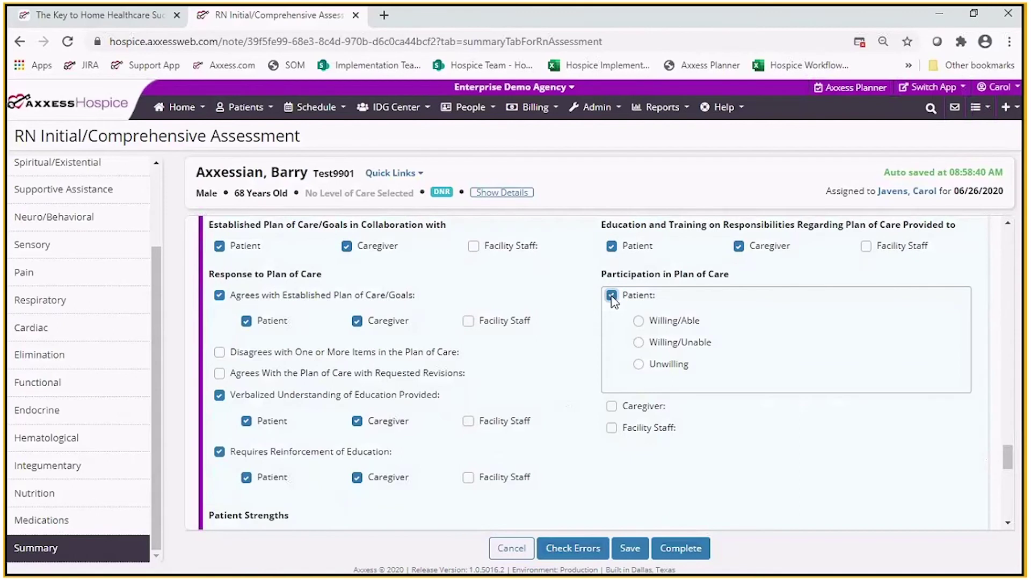
left_click(638, 341)
left_click(613, 407)
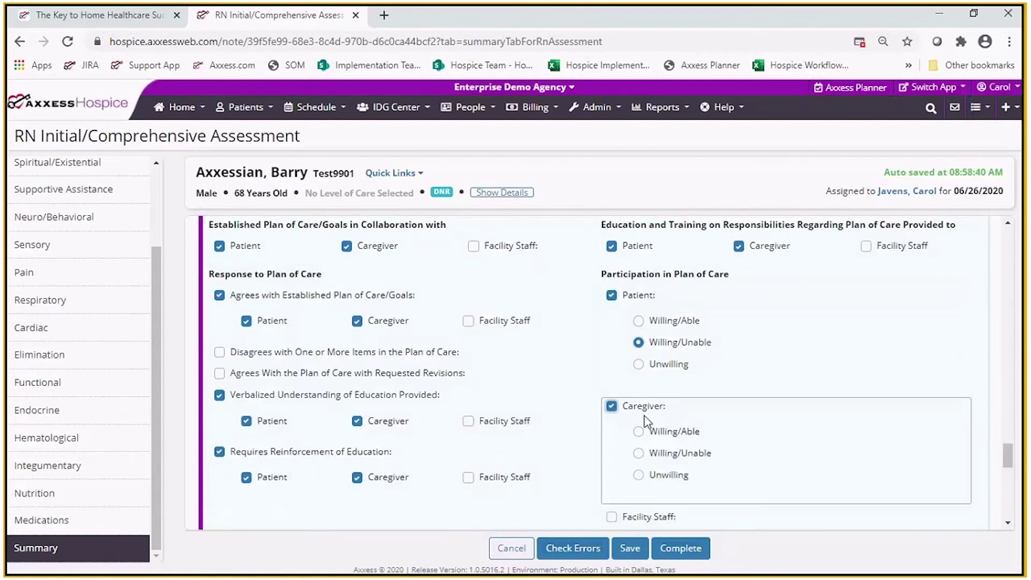
left_click(638, 431)
left_click_drag(1008, 455, 1011, 476)
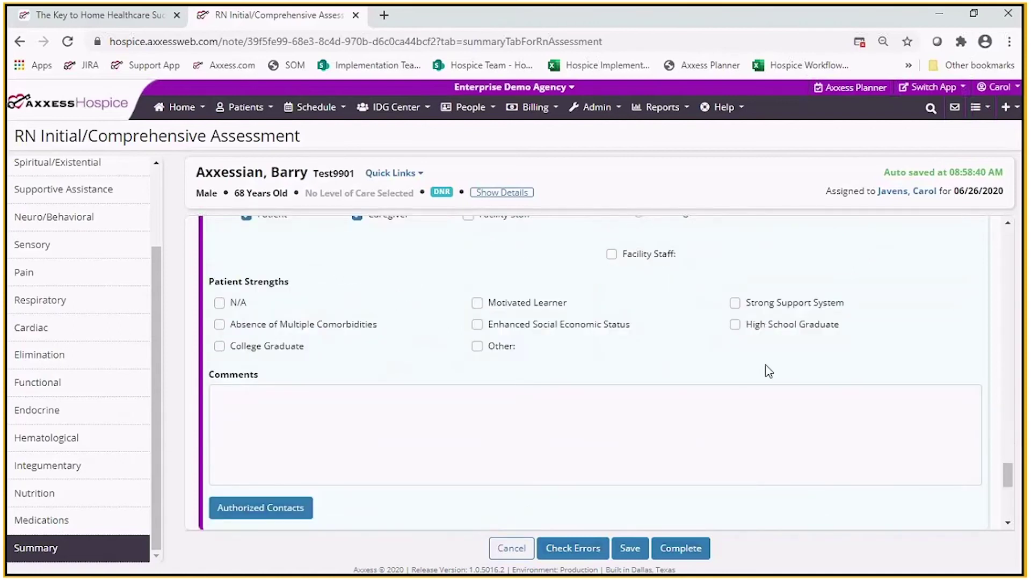
left_click(735, 303)
- Open the patient's authorized contacts from the Plan of Care Review and examine the first contact's details
left_click_drag(1007, 472, 1010, 498)
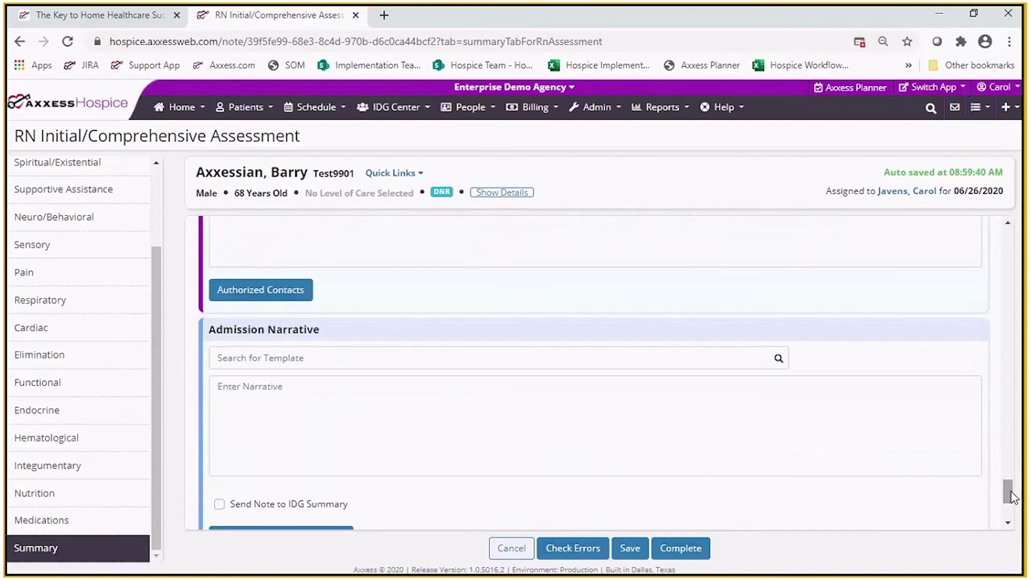
left_click(277, 293)
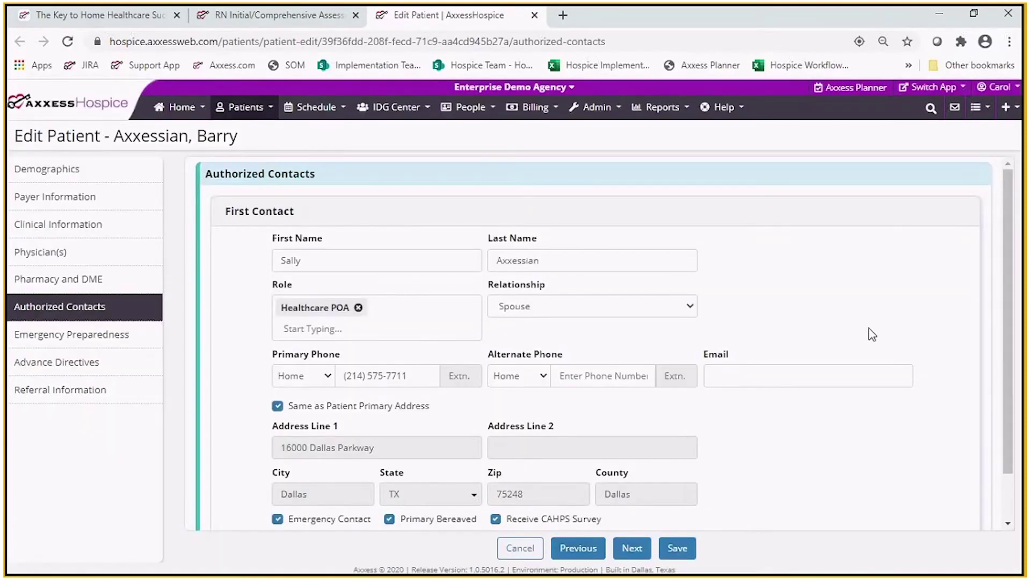
left_click_drag(1007, 269, 1007, 354)
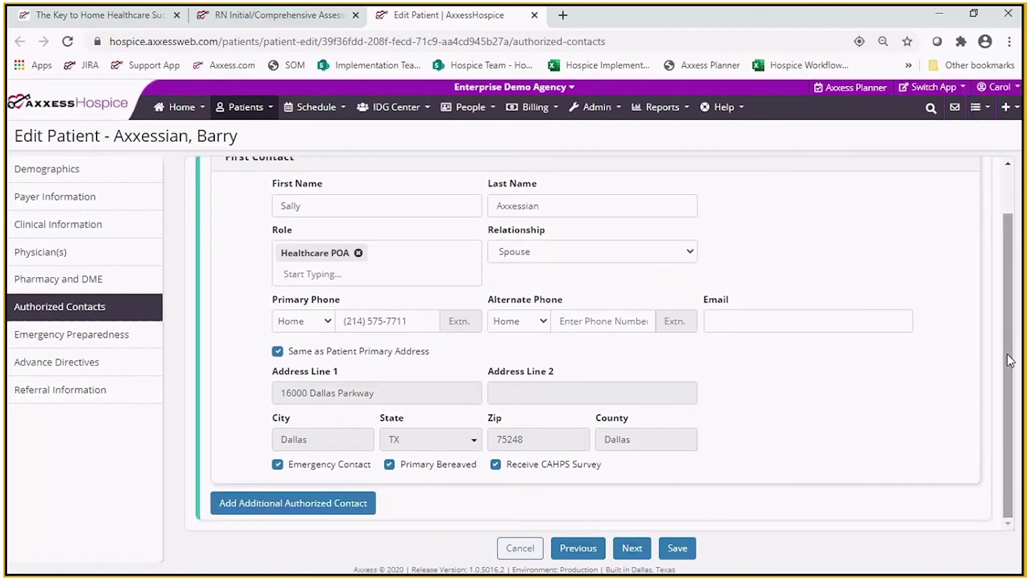
- Add a second authorized contact and examine its blank fields, including the Receive CAHPS Survey option
left_click(309, 510)
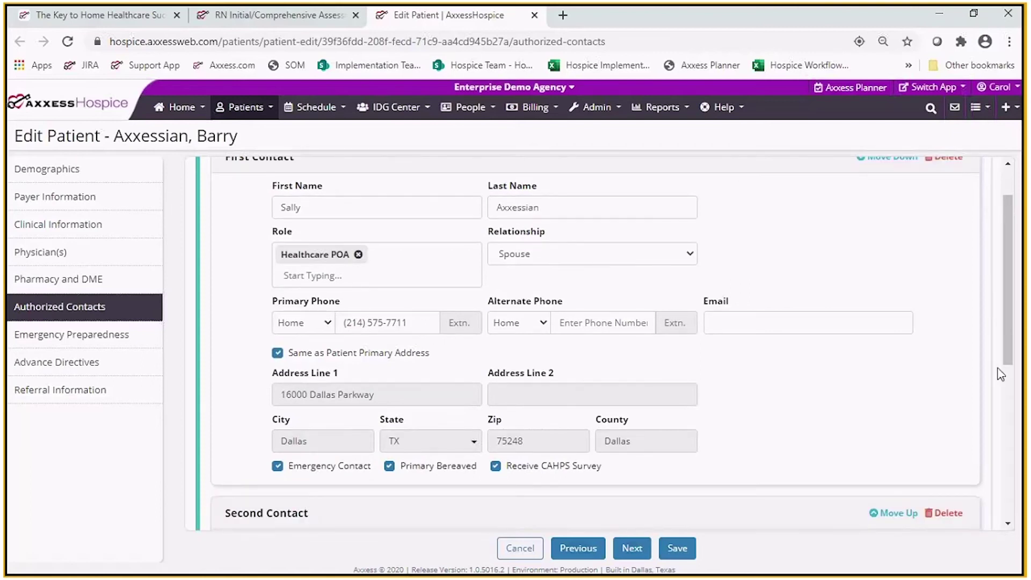
scroll(1001, 375, "down", 2)
left_click_drag(1014, 402, 1018, 490)
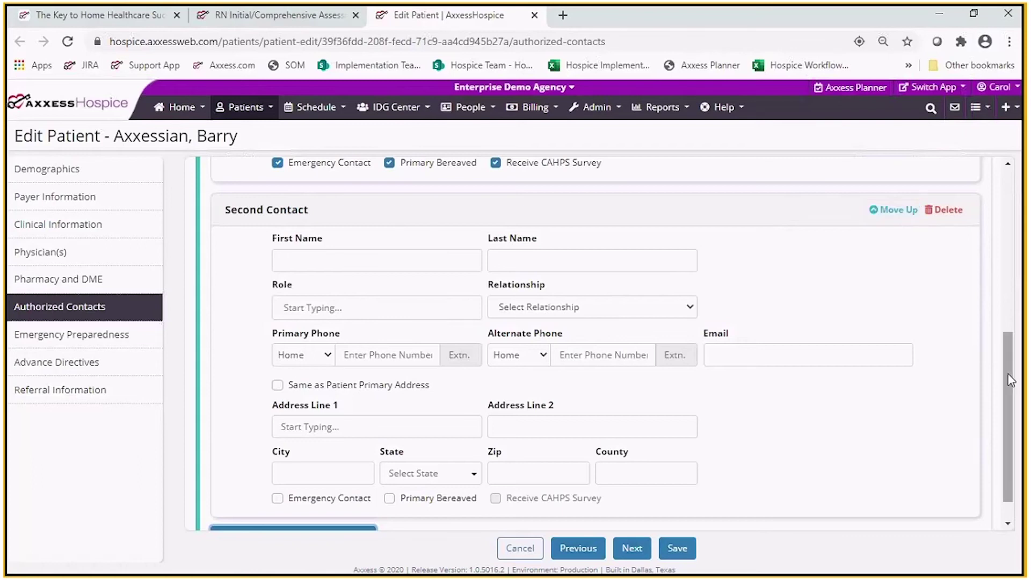
left_click_drag(1009, 379, 1003, 404)
key("shift+Tab")
scroll(1005, 441, "up", 1)
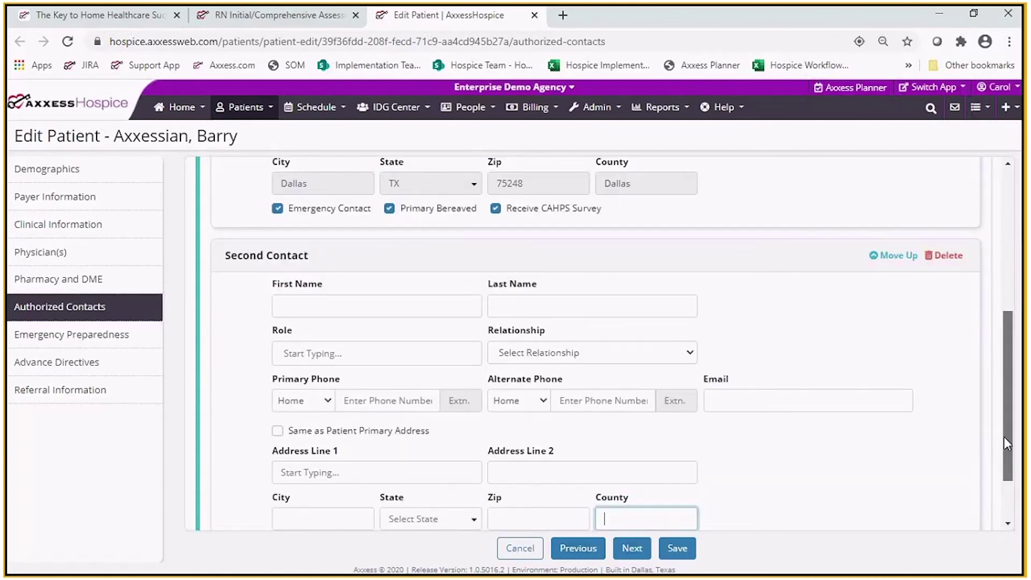
left_click_drag(1004, 437, 607, 218)
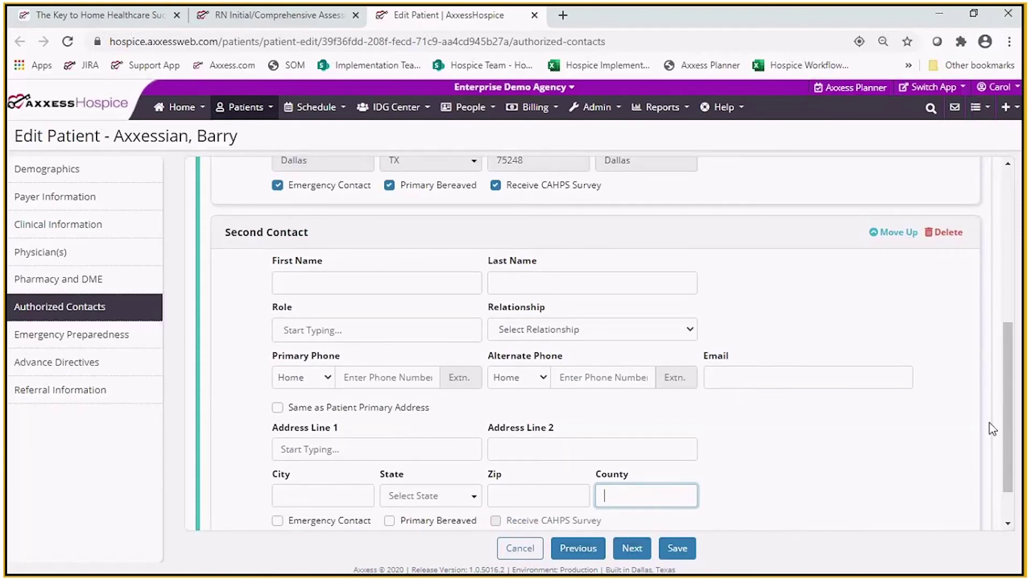
scroll(1013, 451, "down", 1)
mouse_move(497, 467)
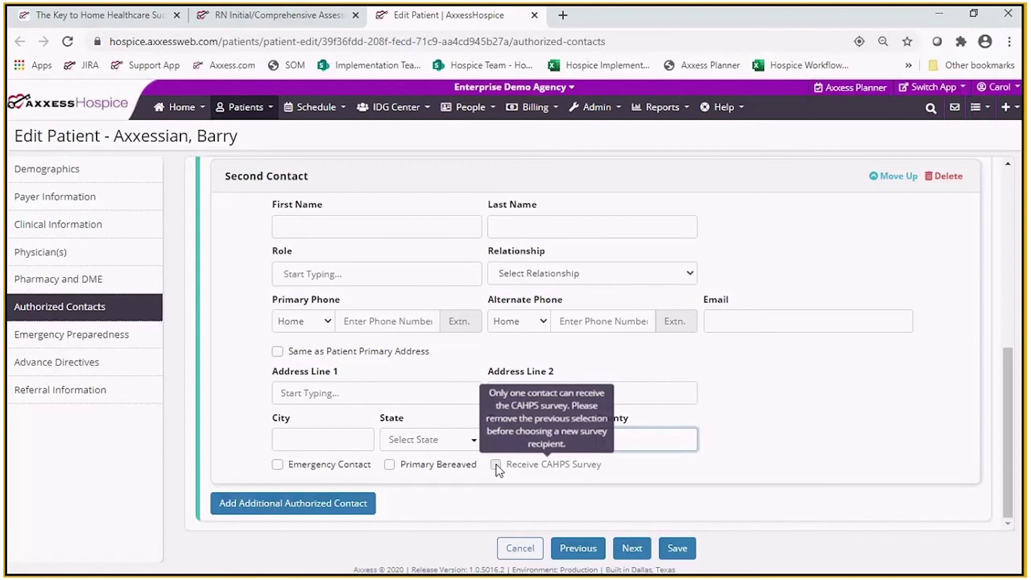
- Delete the blank second authorized contact and close the patient edit page to return to the assessment
left_click(949, 178)
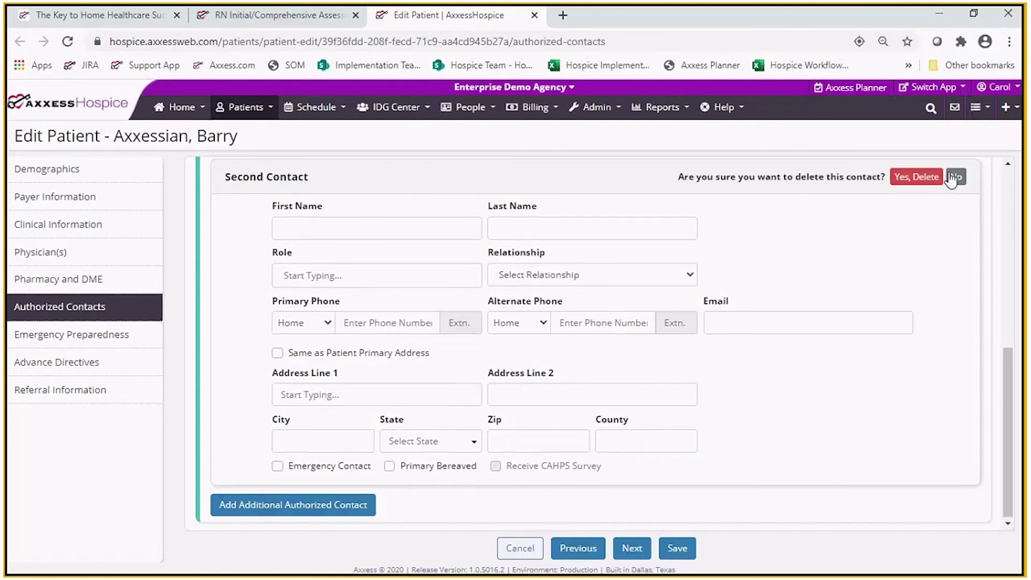
left_click(916, 177)
left_click(535, 15)
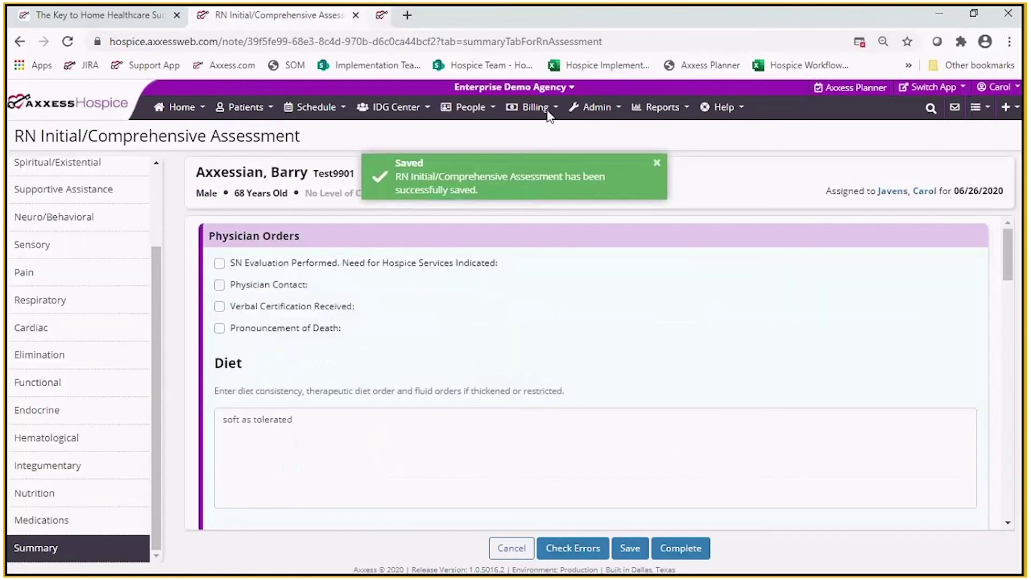
- Enter "here is the admission narrative for the assessment" as the Admission Narrative and enable Send Note to IDG Summary
left_click_drag(1008, 252, 1021, 521)
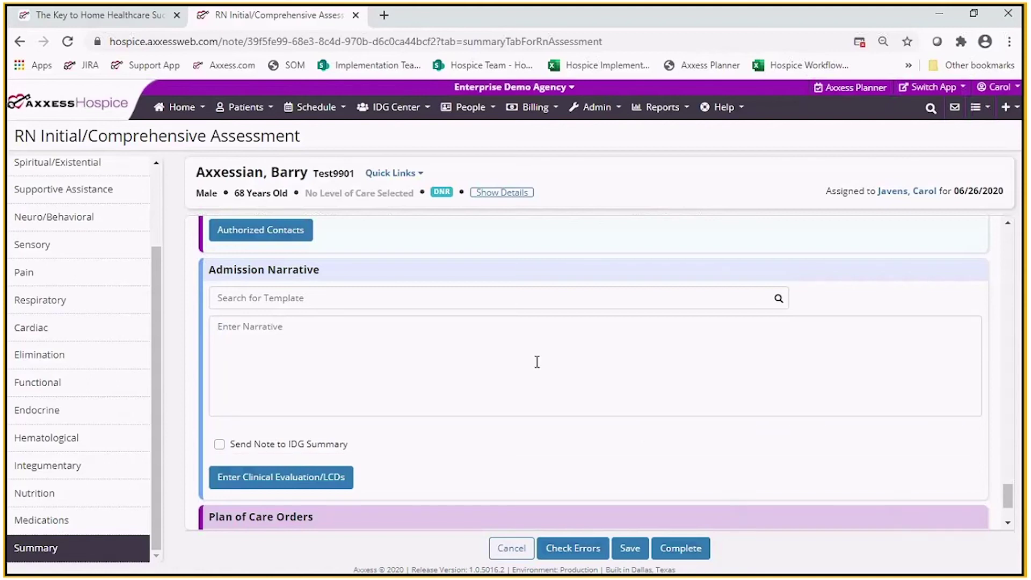
left_click(218, 445)
left_click(255, 354)
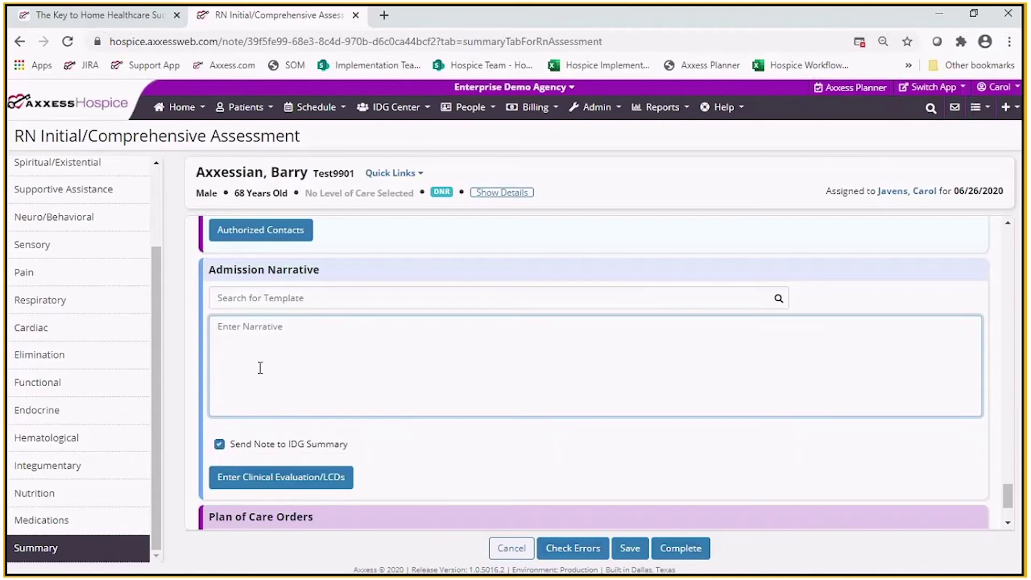
type("here is the admission ")
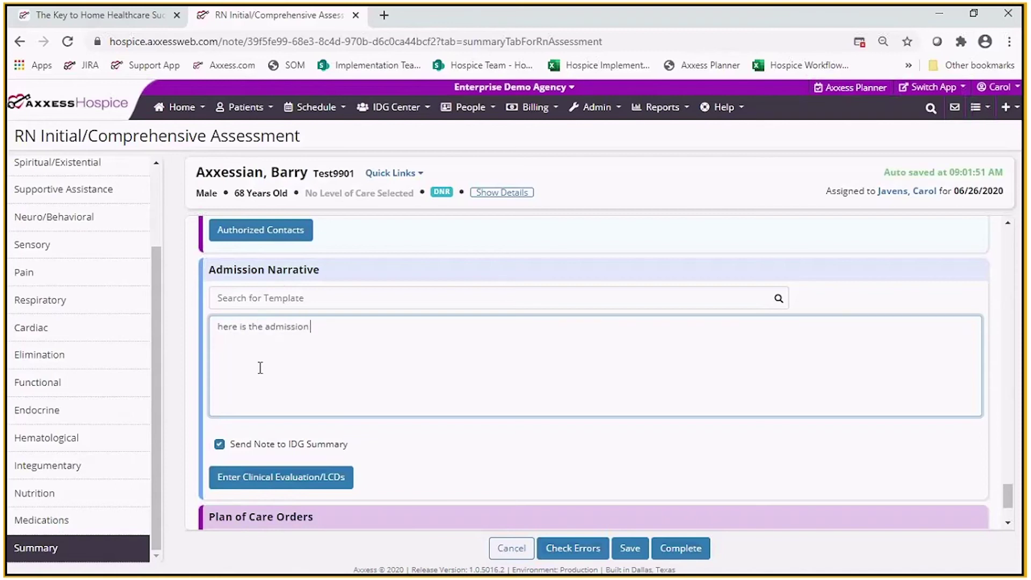
type("narrative for the assessment")
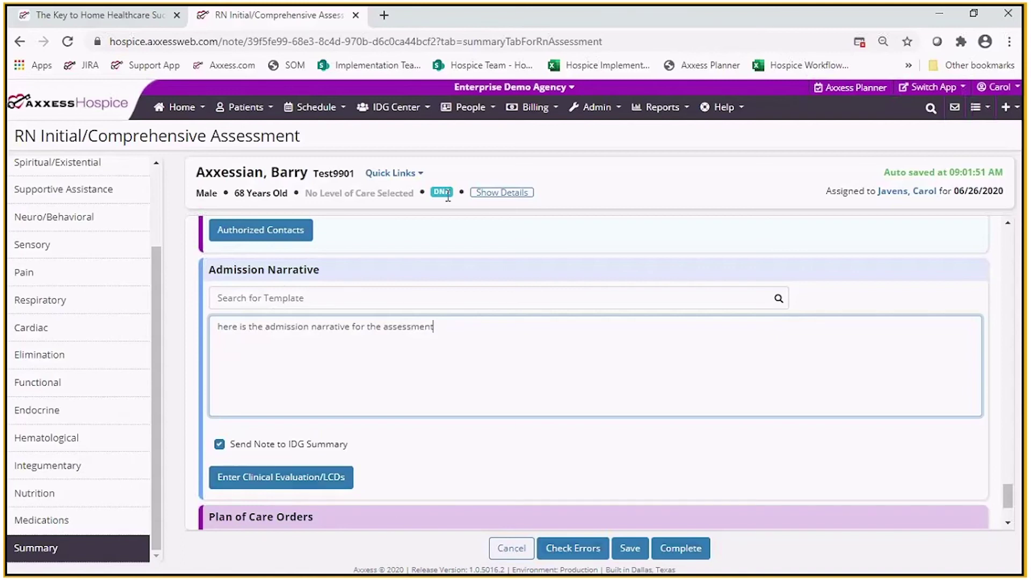
- Open the patient's schedule in a separate browser tab and open the 06/26/2020 Clinical Evaluation/LCD Visit from it
left_click(407, 173)
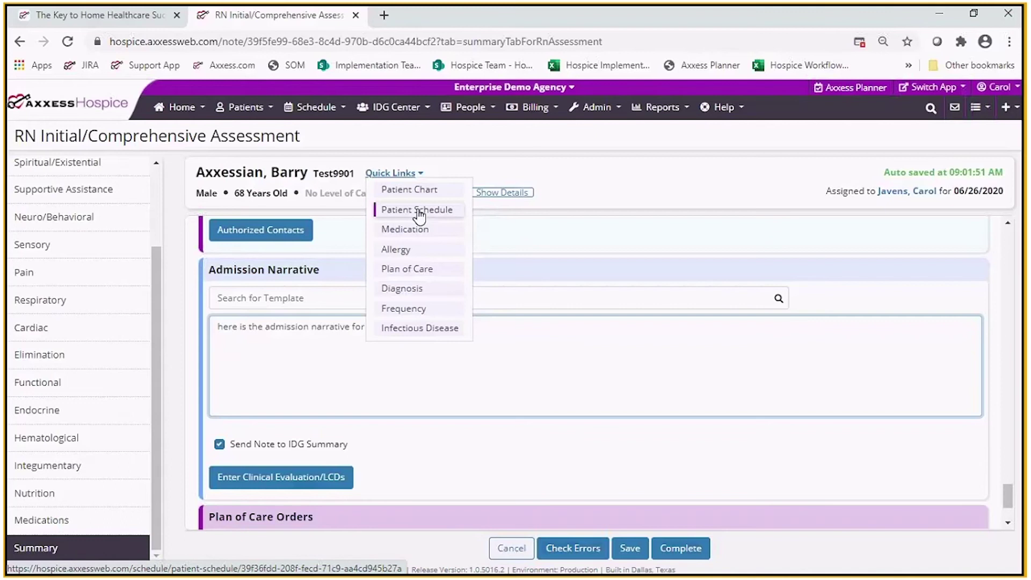
right_click(419, 214)
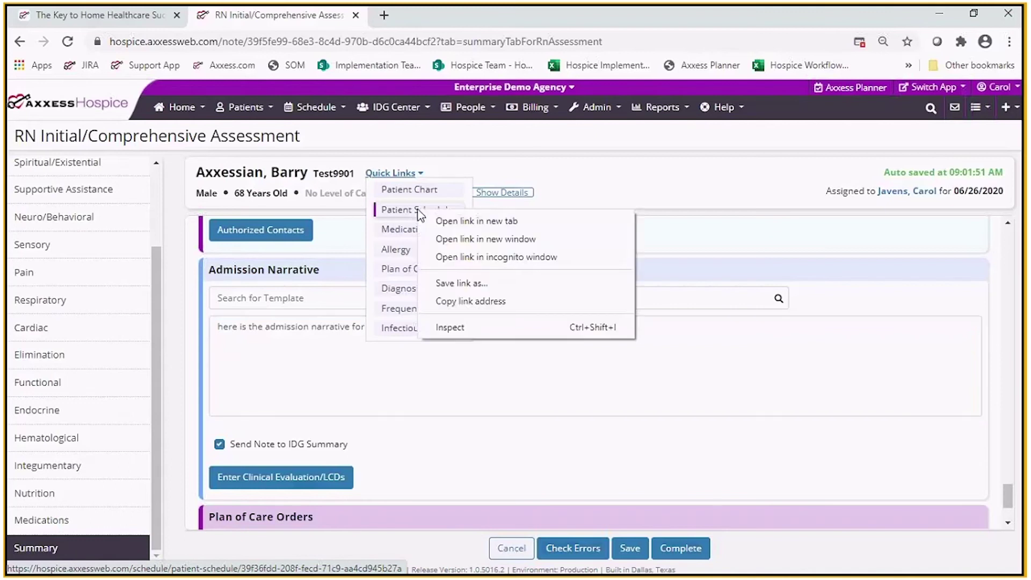
left_click(453, 222)
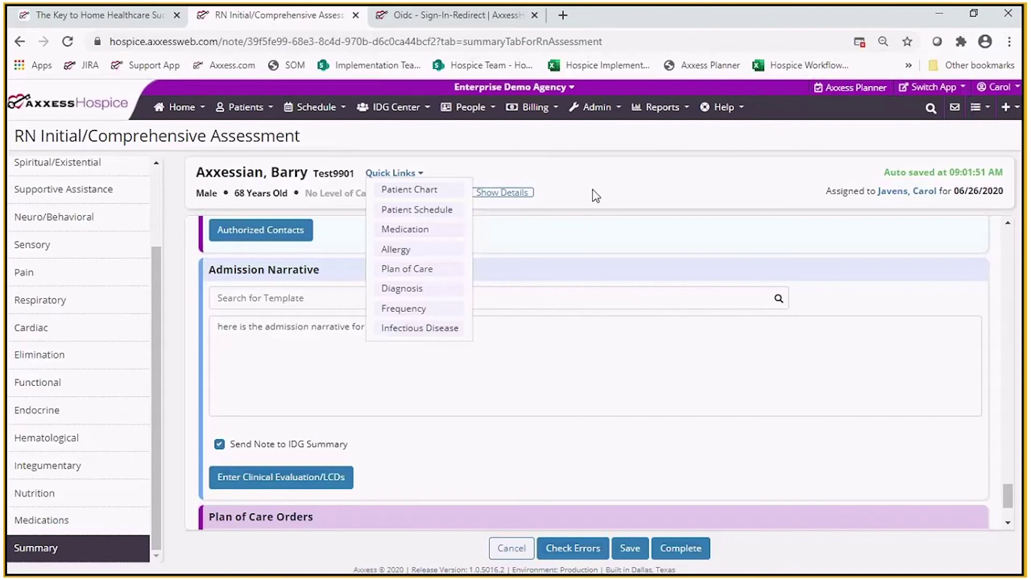
left_click(610, 243)
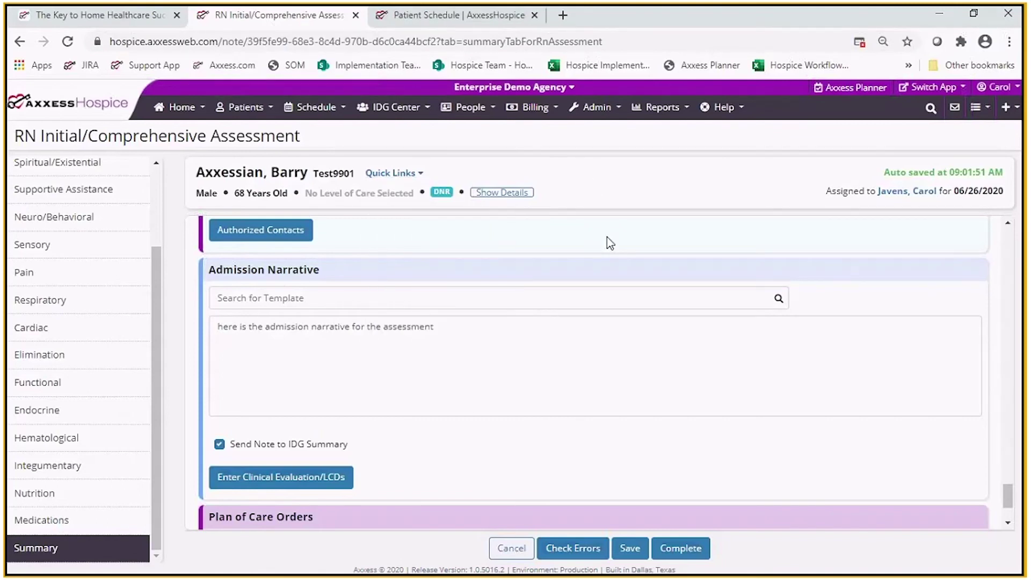
left_click(445, 16)
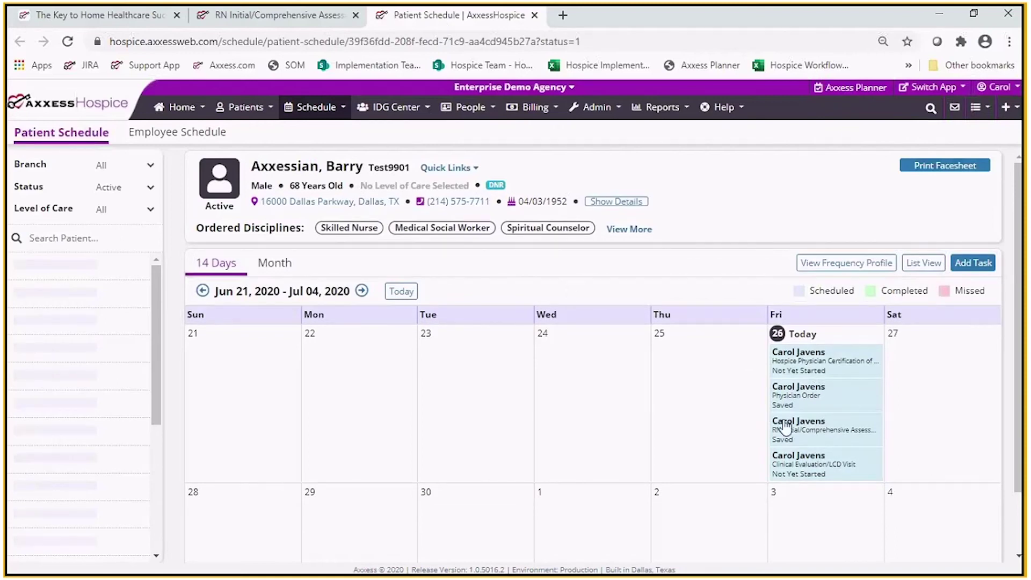
left_click(804, 473)
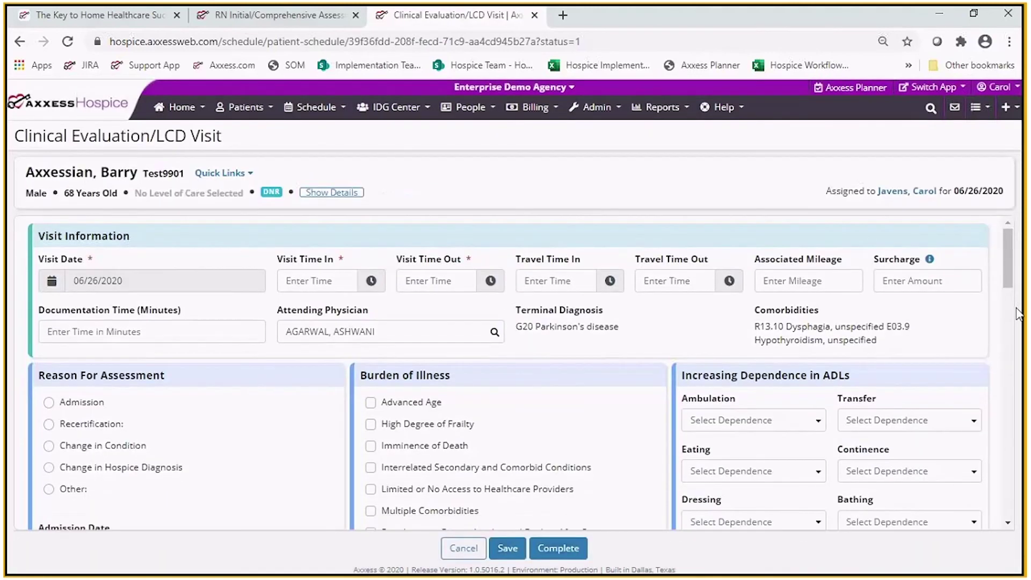
- Set the Clinical Evaluation/LCD Visit's Reason For Assessment to Admission
scroll(1009, 282, "down", 1)
left_click_drag(1010, 282, 118, 303)
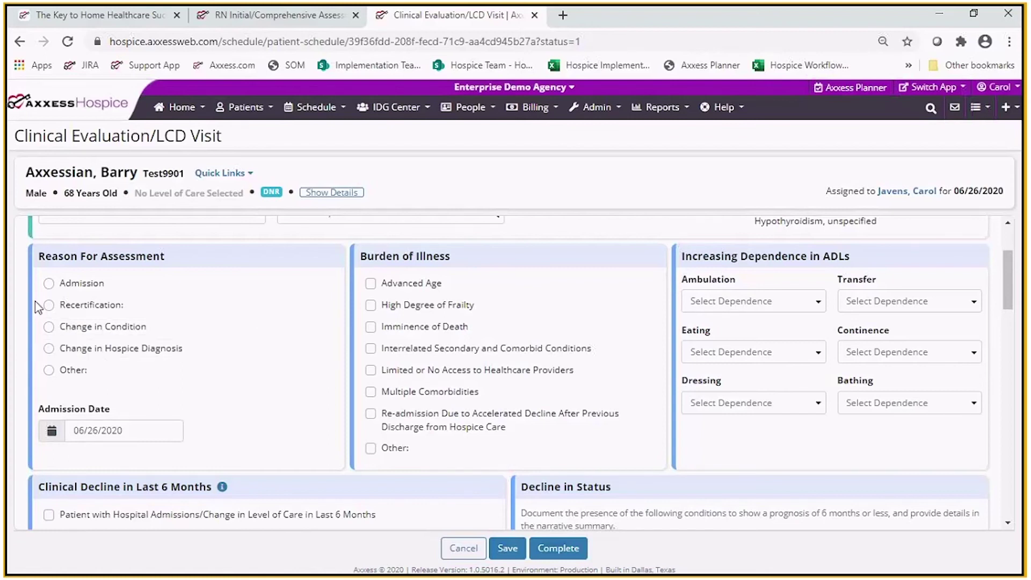
left_click(48, 283)
- Set the Visit Time In of the Clinical Evaluation/LCD Visit to 09:30 AM
left_click_drag(1008, 292, 1007, 271)
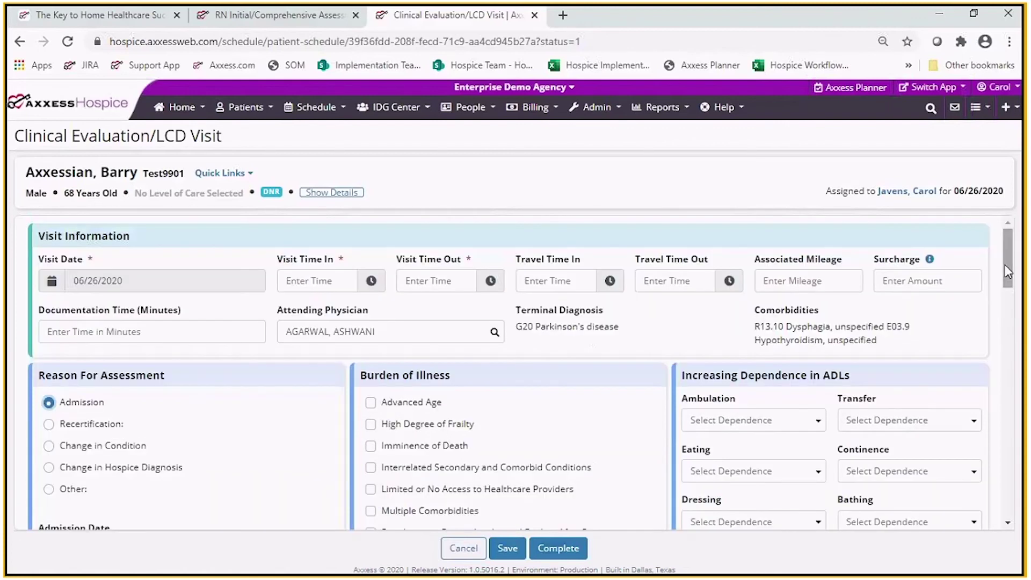
left_click(317, 280)
left_click_drag(350, 308, 351, 359)
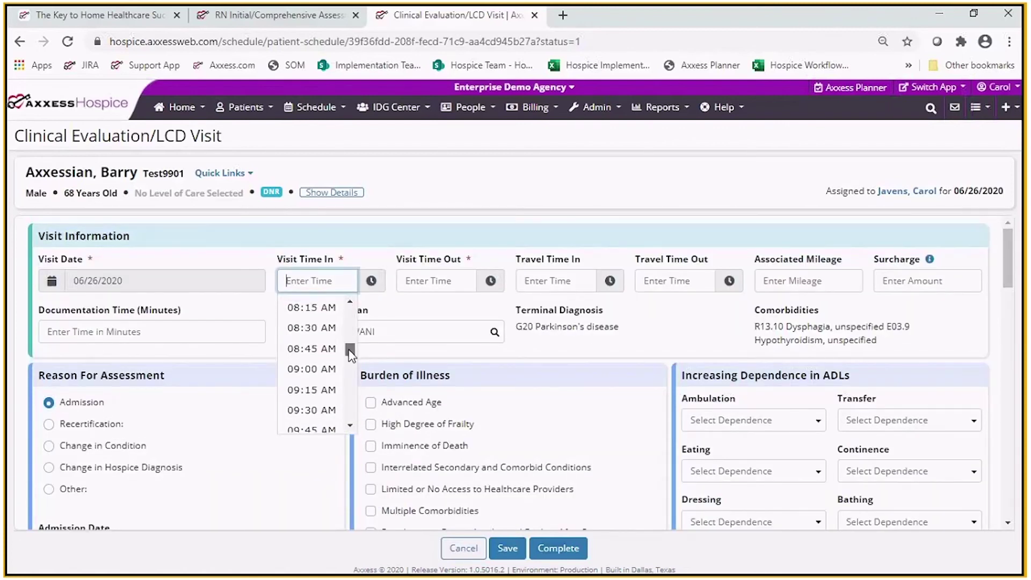
left_click(313, 409)
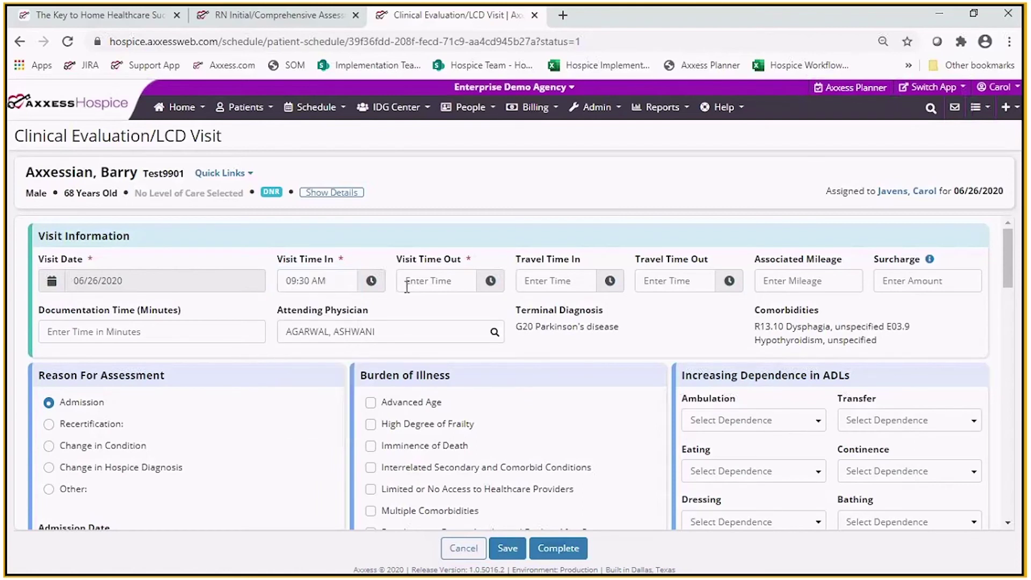
- Set the Visit Time Out of the Clinical Evaluation/LCD Visit to 09:40 AM
left_click(435, 280)
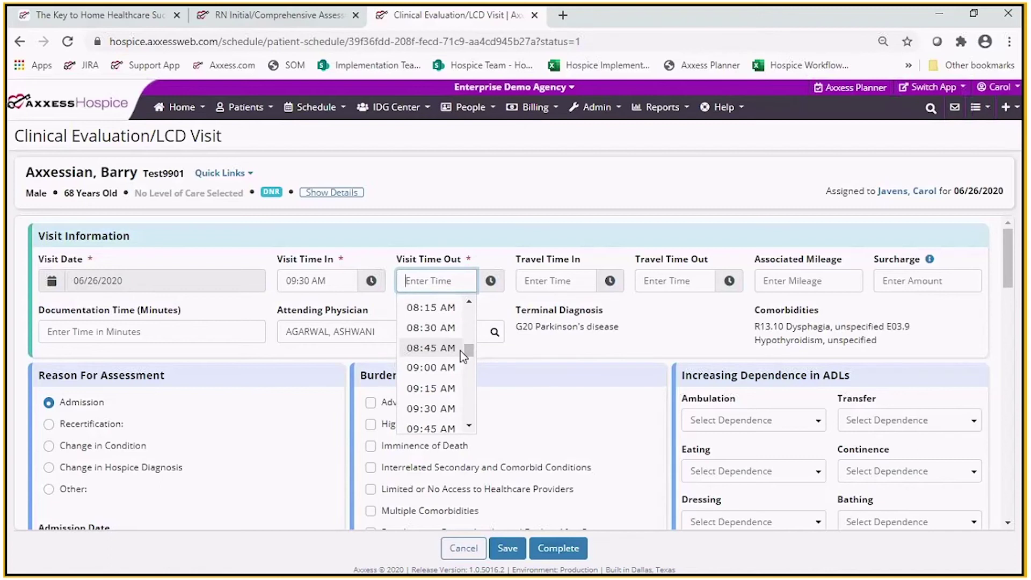
scroll(460, 350, "down", 2)
type("09")
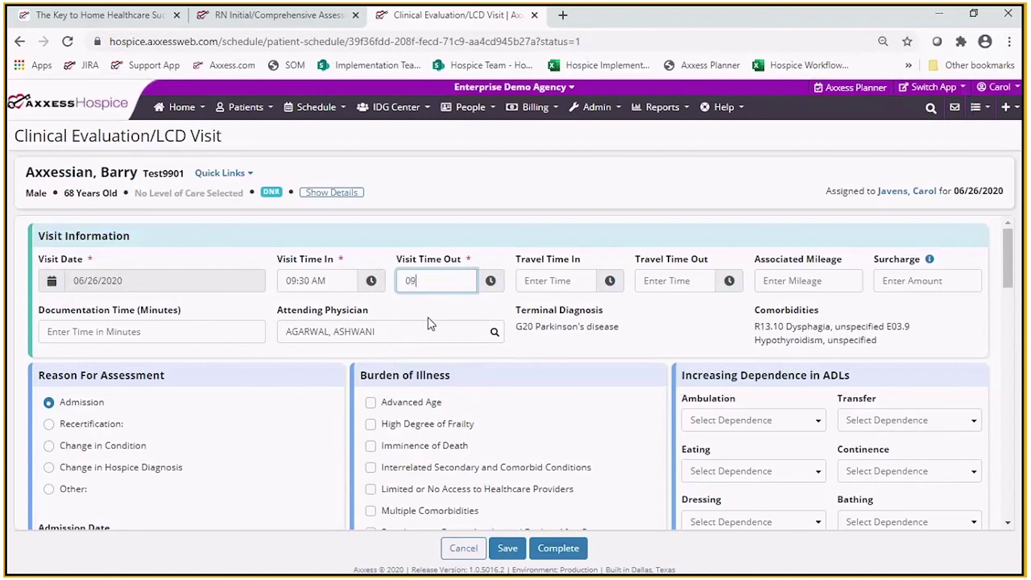
type(":40")
key("Tab")
left_click(700, 327)
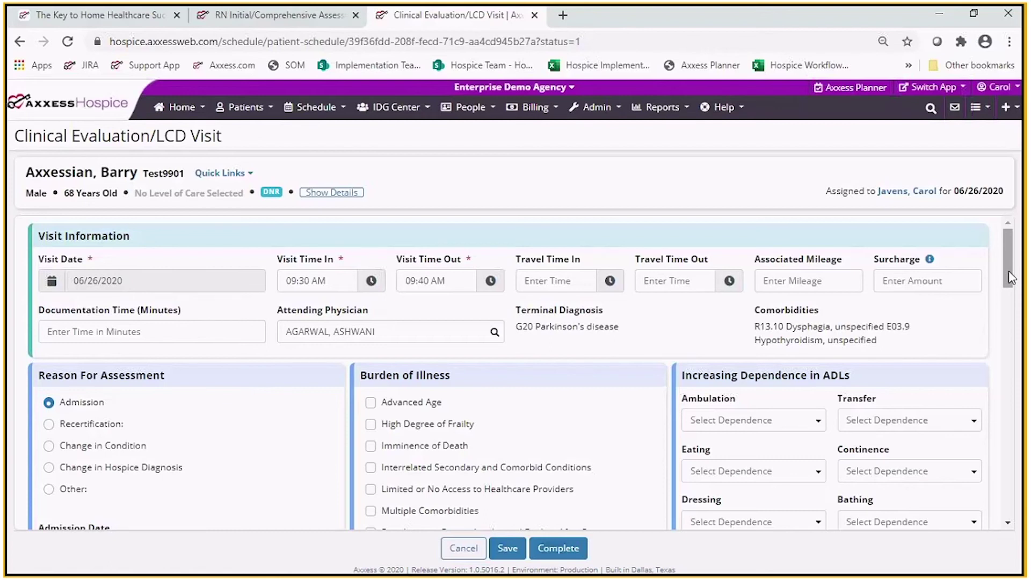
- Mark Advanced Age and Interrelated Secondary and Comorbid Conditions under Burden of Illness
mouse_move(1009, 271)
left_mouse_down()
mouse_move(1009, 281)
mouse_move(1010, 271)
left_mouse_up()
left_click_drag(1009, 271, 1011, 274)
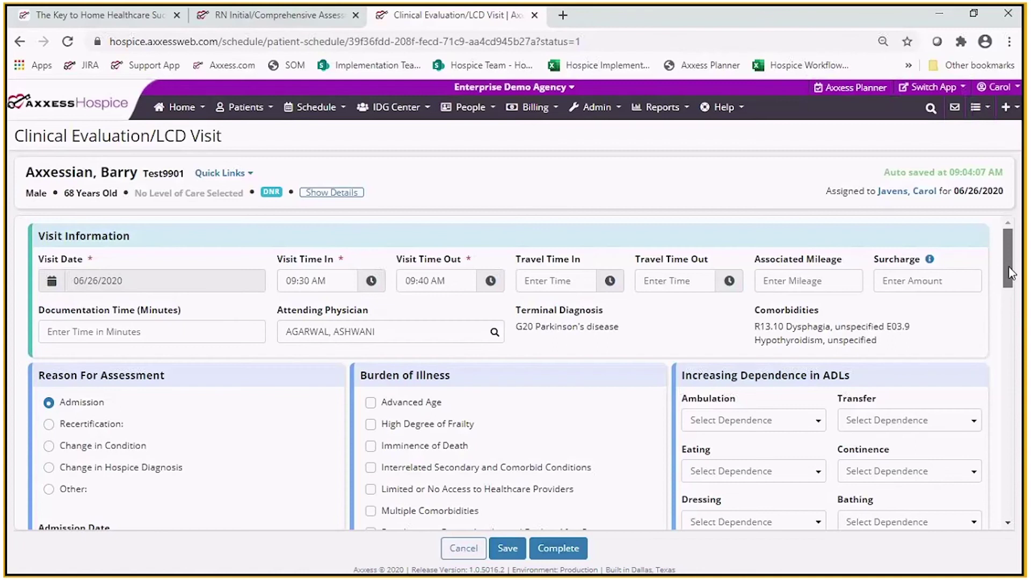
left_click_drag(1012, 272, 1012, 296)
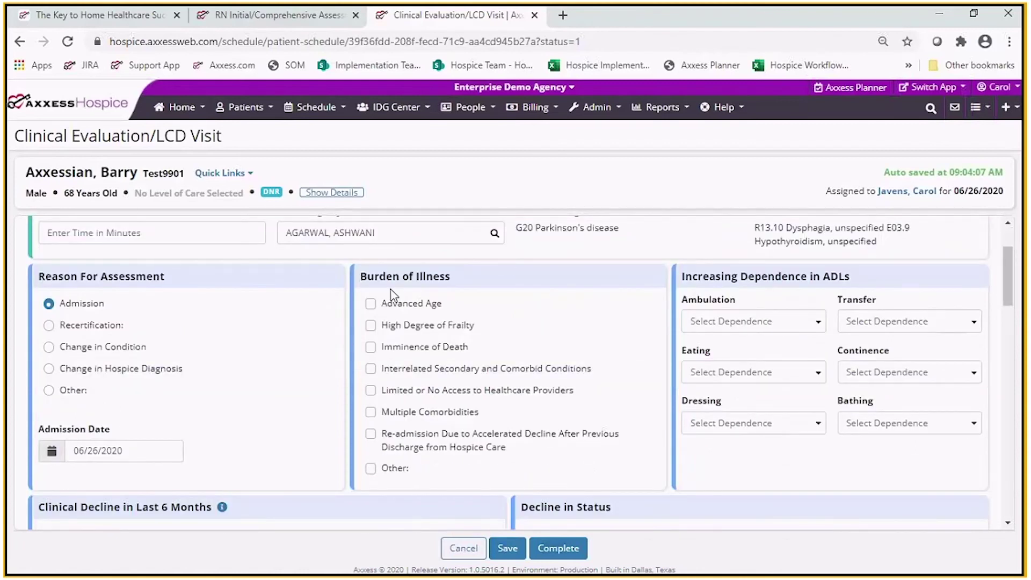
left_click(372, 303)
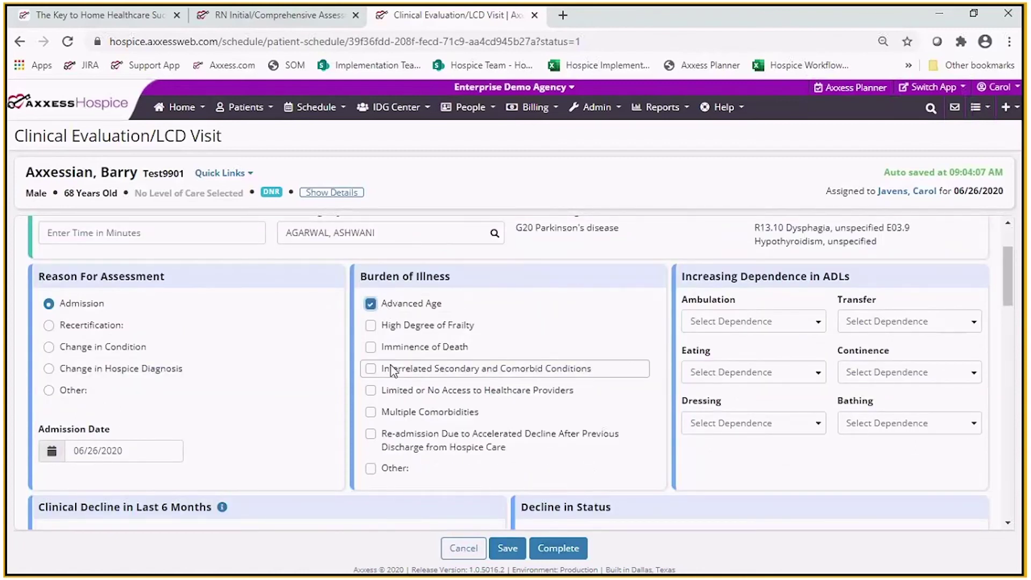
left_click(375, 388)
left_click(375, 387)
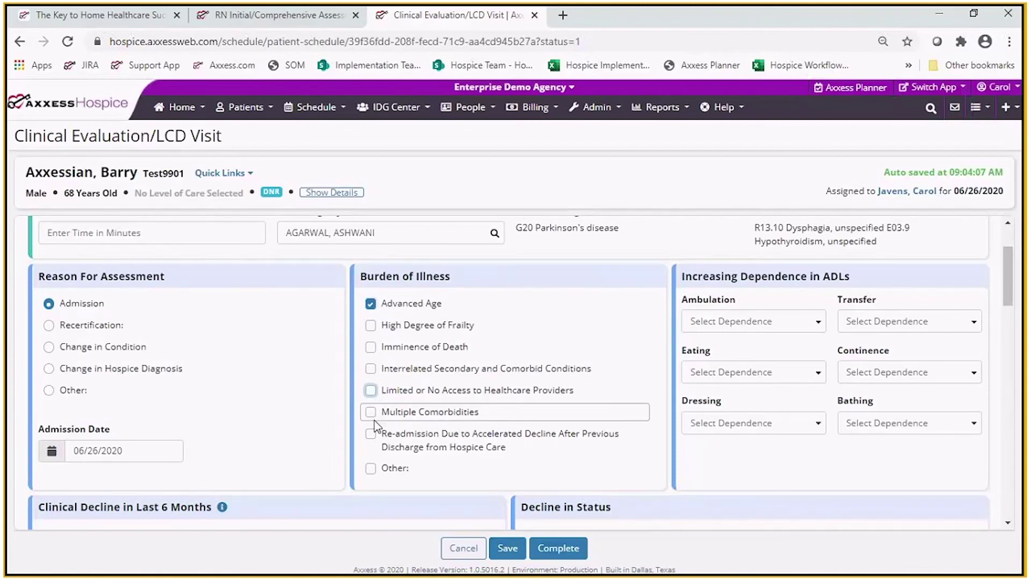
left_click(371, 368)
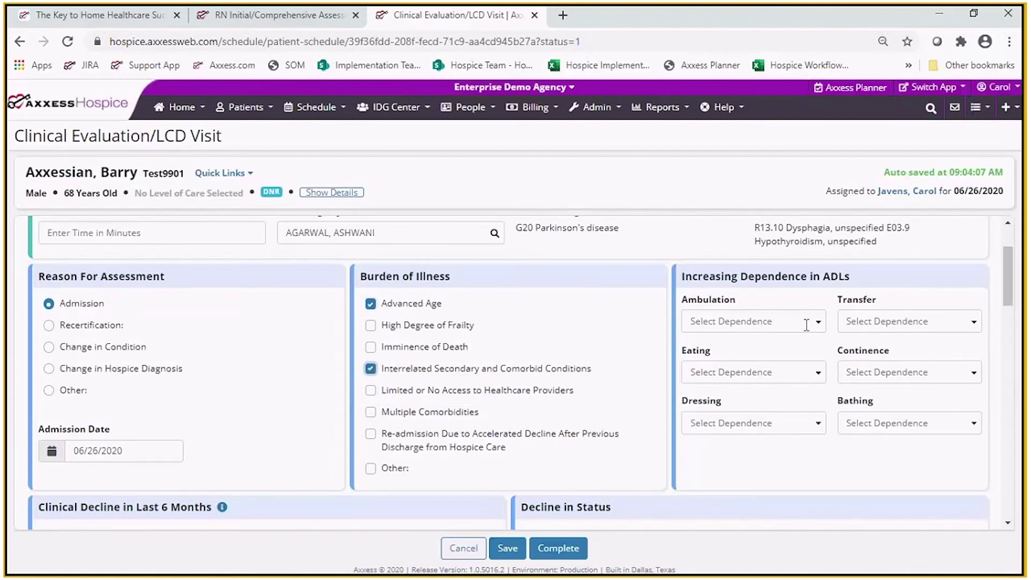
- Set the dependence for Ambulation, Transfer, Eating, Continence, Dressing and Bathing each to Moderate under Increasing Dependence in ADLs
left_click(806, 322)
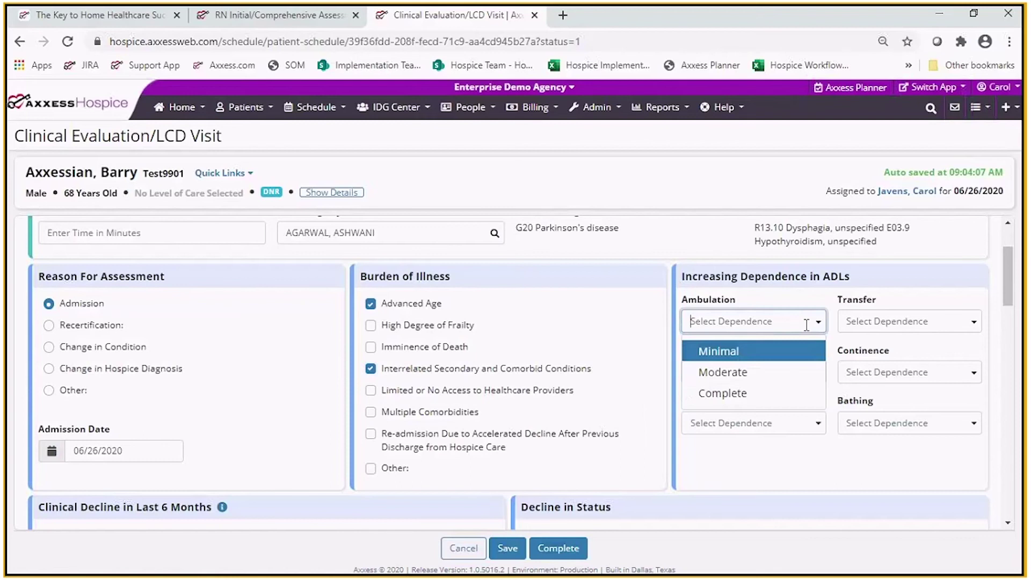
left_click(740, 376)
left_click(905, 324)
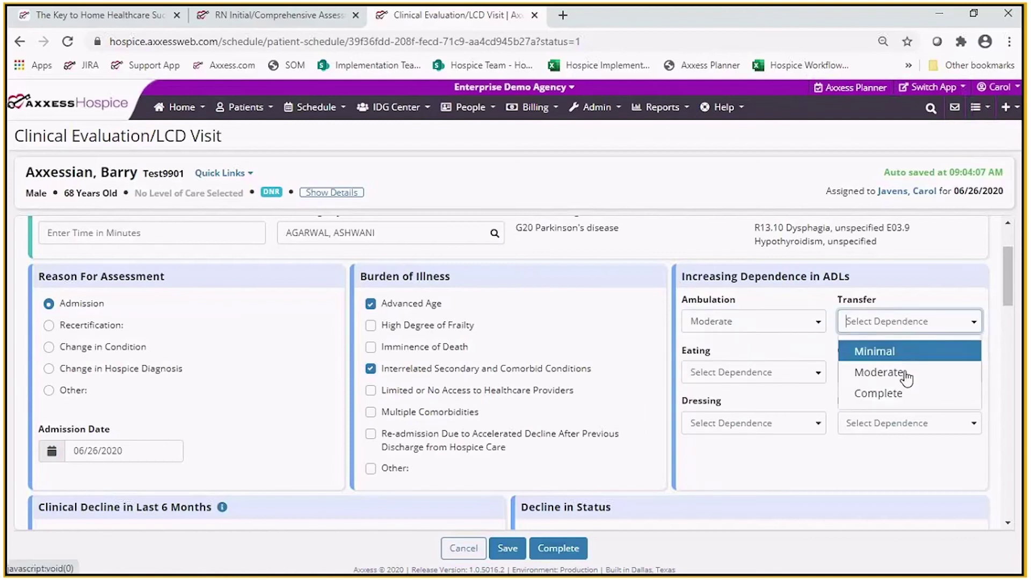
left_click(905, 373)
left_click(767, 376)
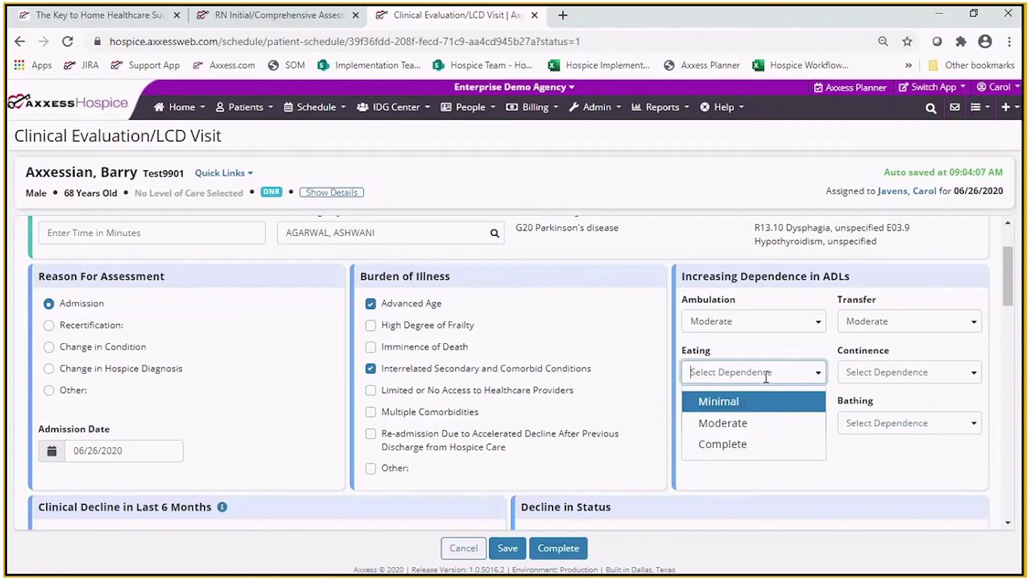
left_click(752, 423)
left_click(911, 372)
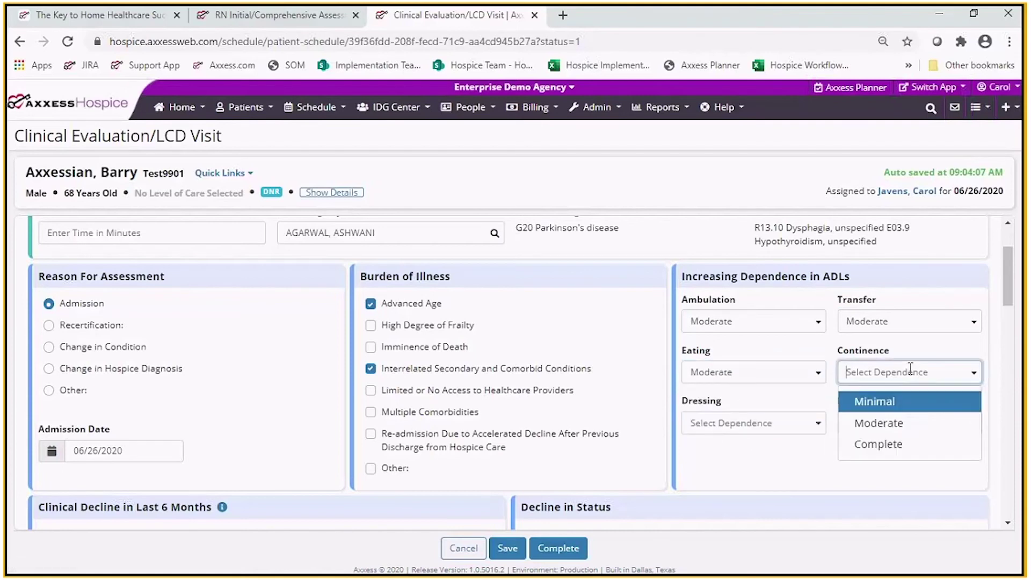
left_click(892, 422)
left_click(794, 423)
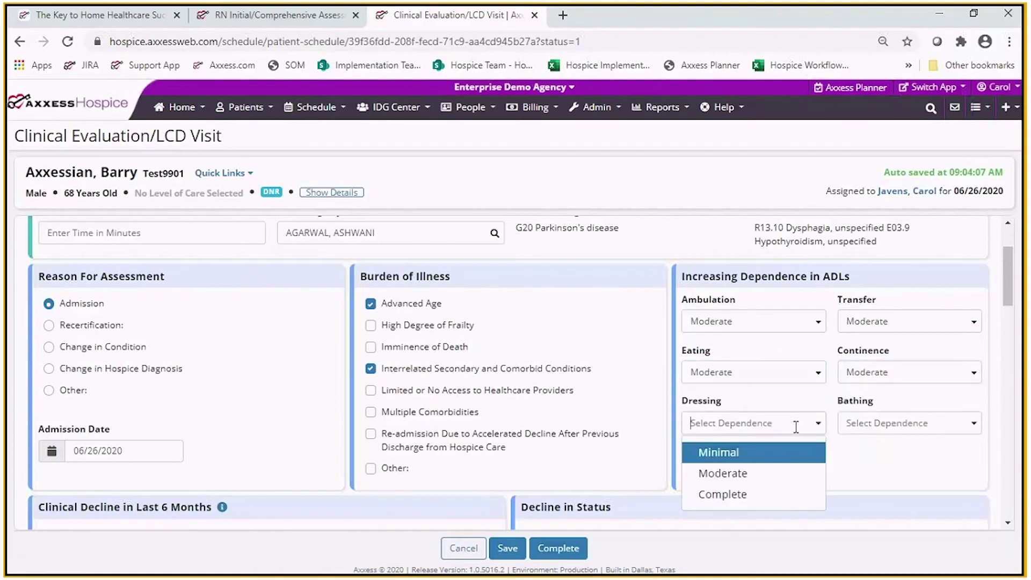
left_click(725, 474)
left_click(923, 428)
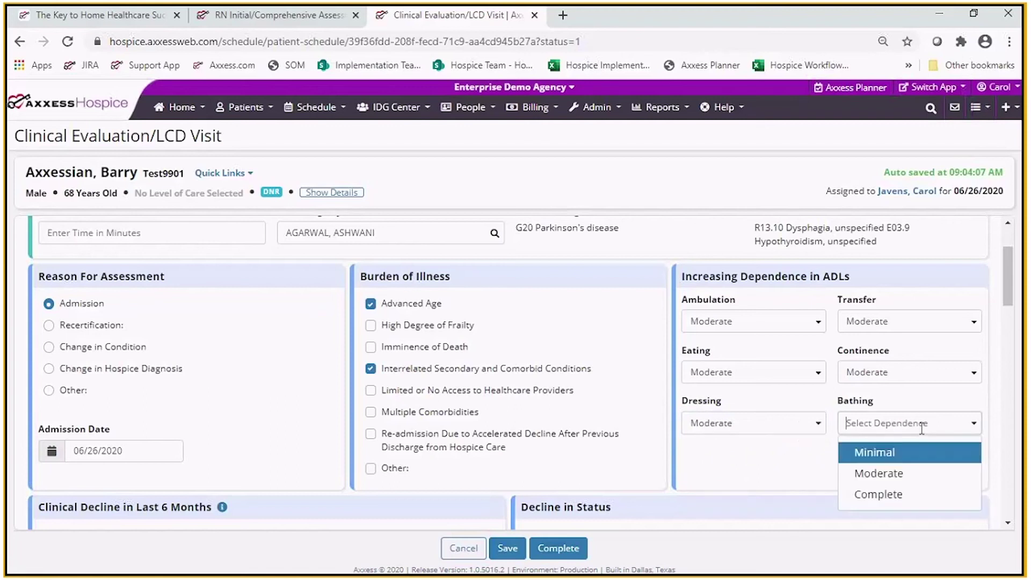
left_click(878, 473)
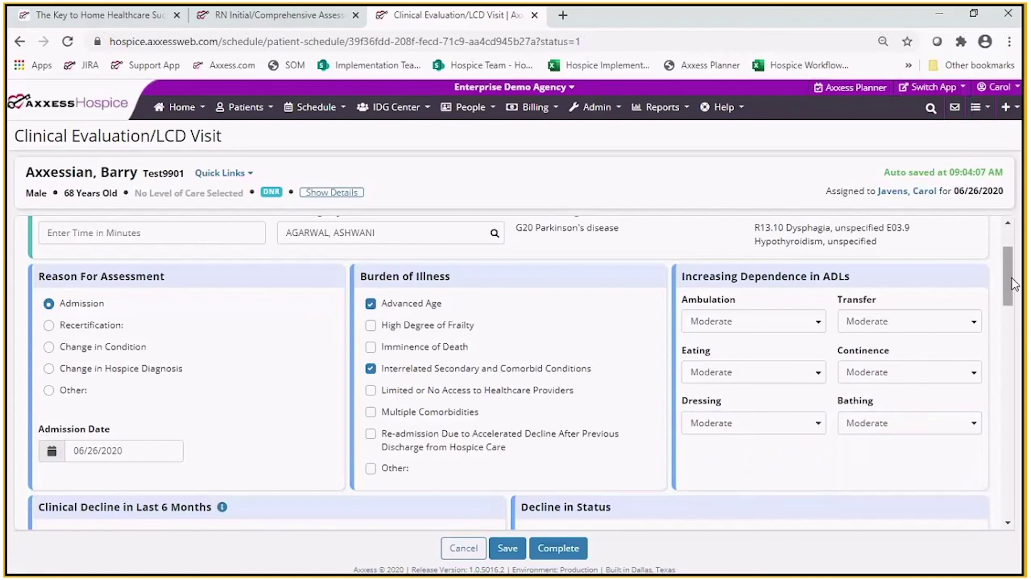
- Read the guidance attached to Clinical Decline in Last 6 Months and set the Disease Trajectory to Rapid Decline
left_click_drag(1011, 282, 1019, 335)
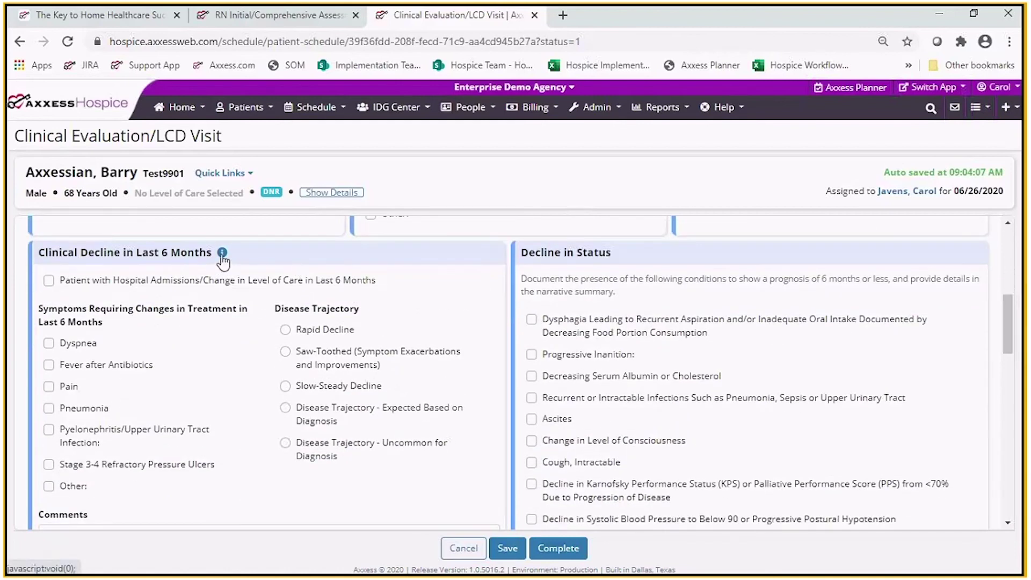
left_click(222, 256)
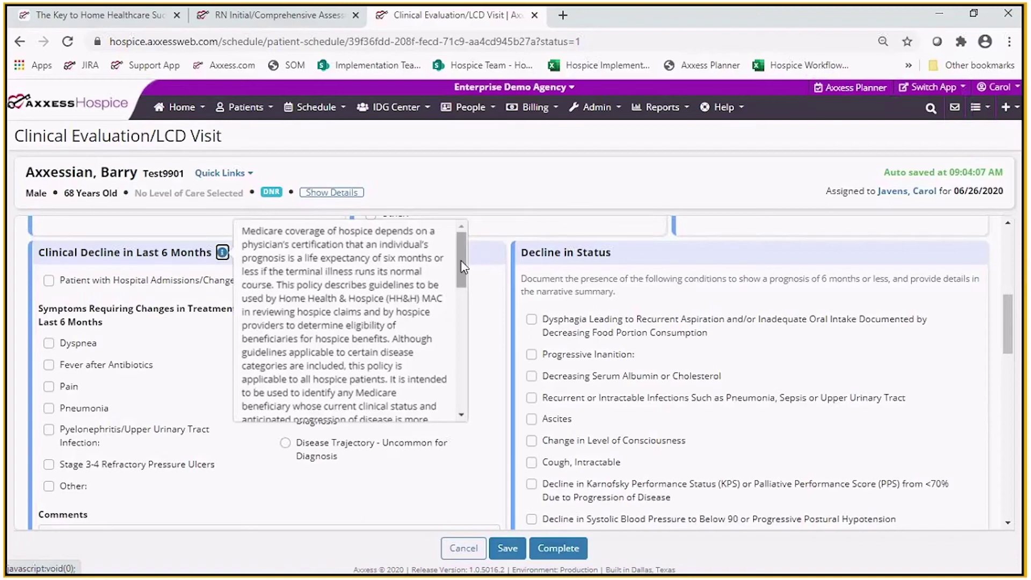
left_click_drag(461, 260, 460, 382)
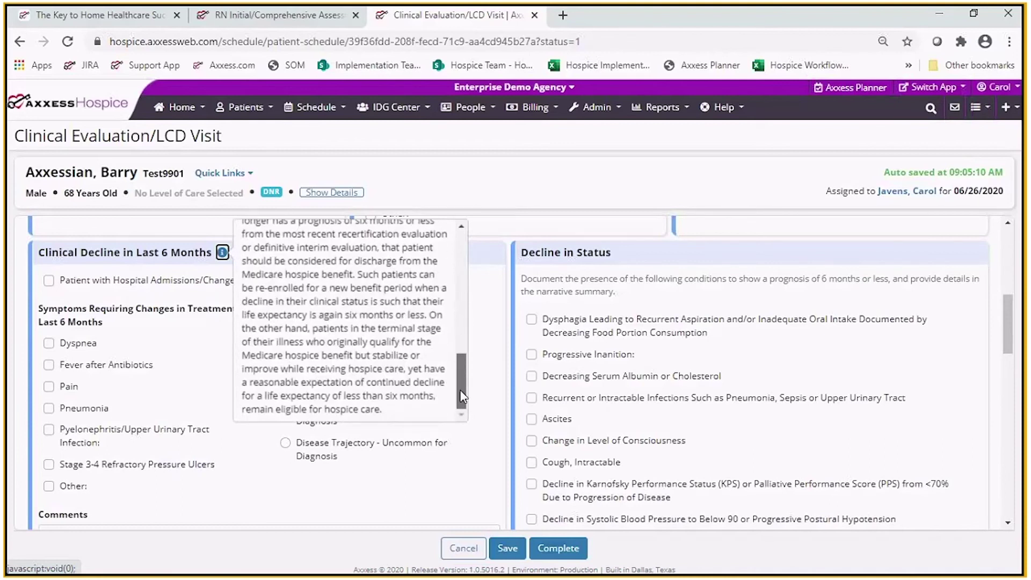
left_click(491, 342)
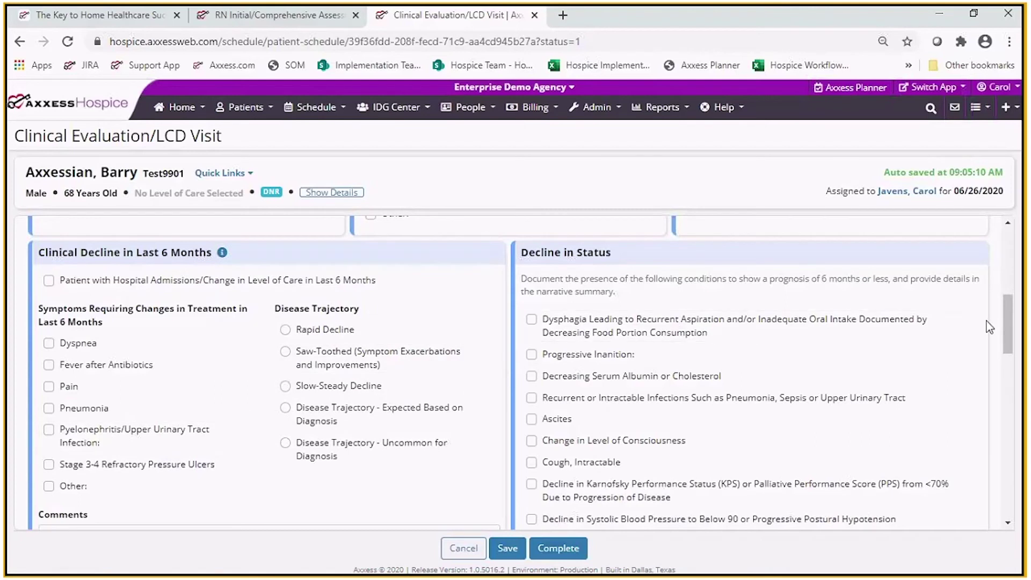
left_click(310, 335)
- Preview the sub-criteria of Dementia Due to Alzheimer's and Related Disorders under Disease Specific Criteria and clear the selection again
left_click_drag(1005, 311, 1003, 314)
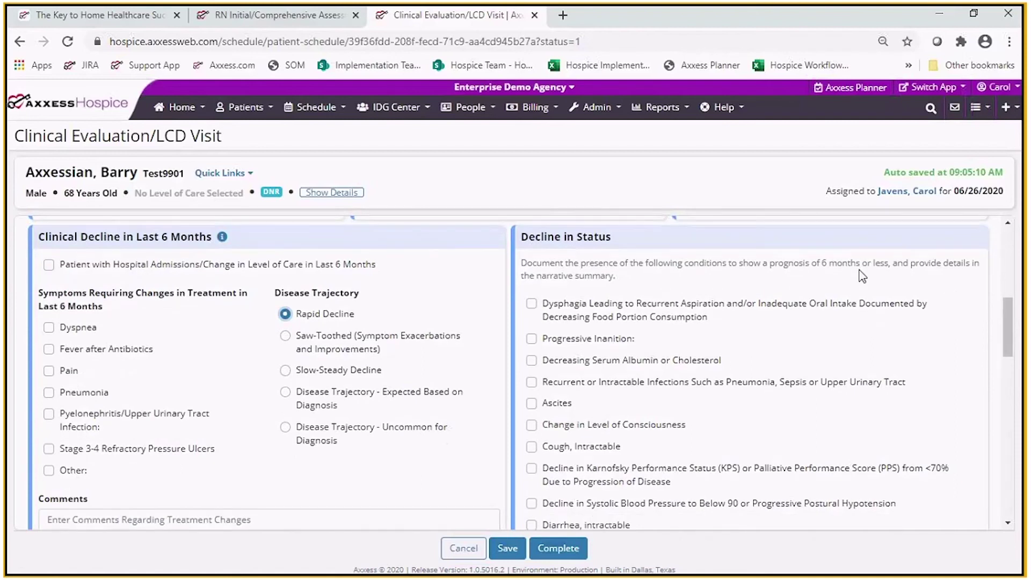
left_click_drag(1008, 329, 1007, 387)
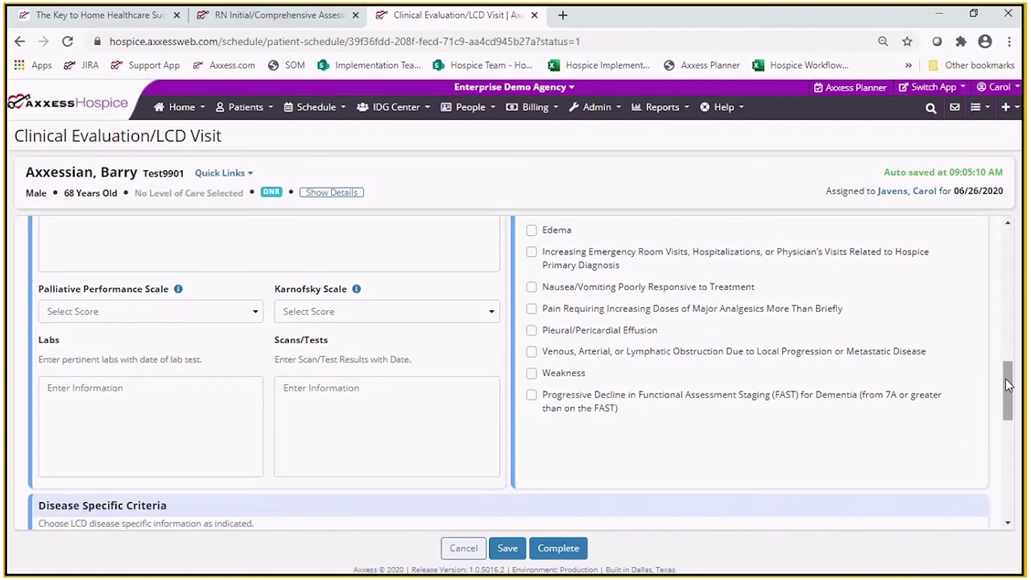
left_click_drag(1006, 381, 1014, 443)
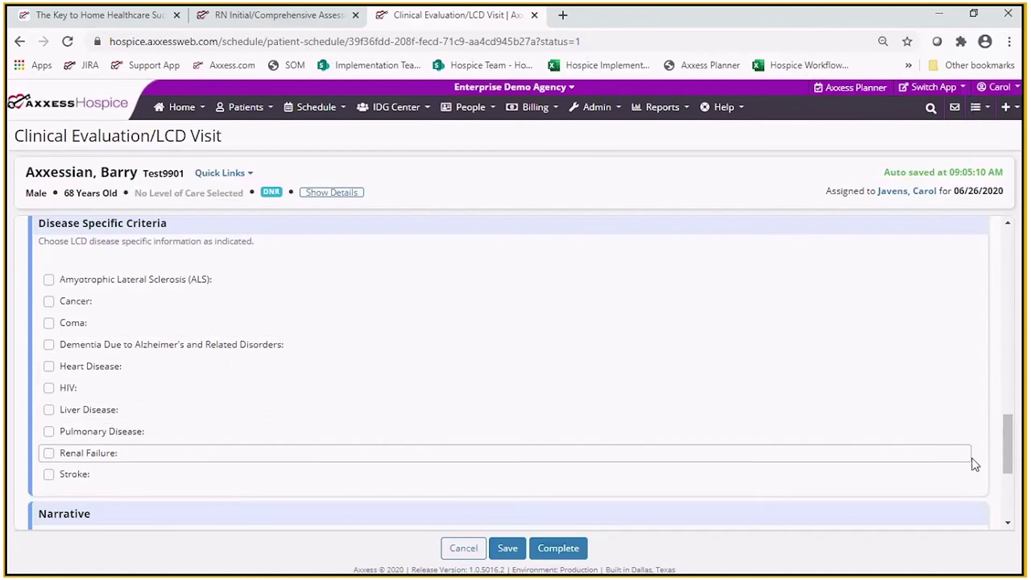
mouse_move(1007, 453)
left_mouse_down()
mouse_move(1010, 296)
mouse_move(1020, 456)
left_mouse_up()
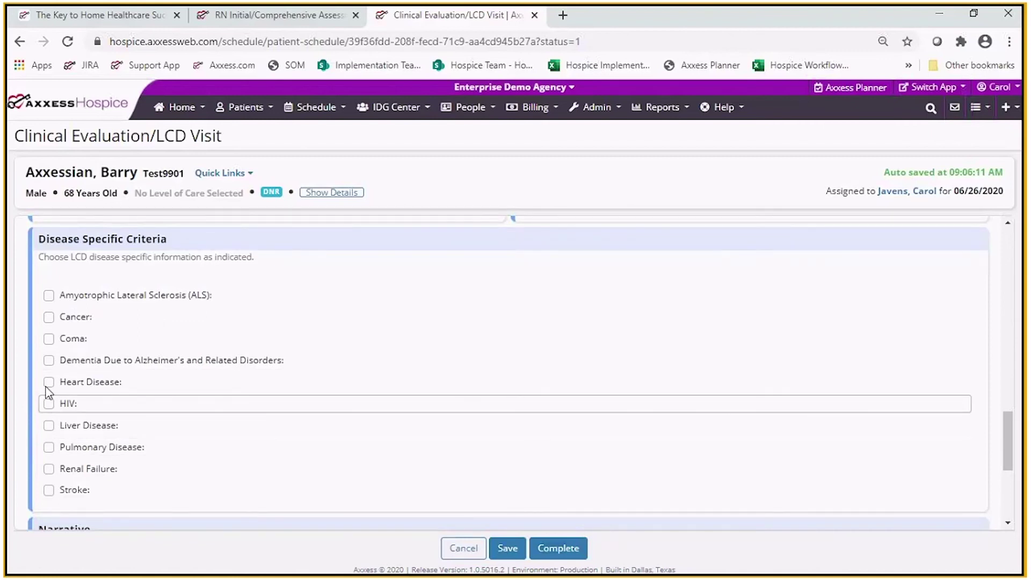
left_click_drag(1012, 450, 1011, 462)
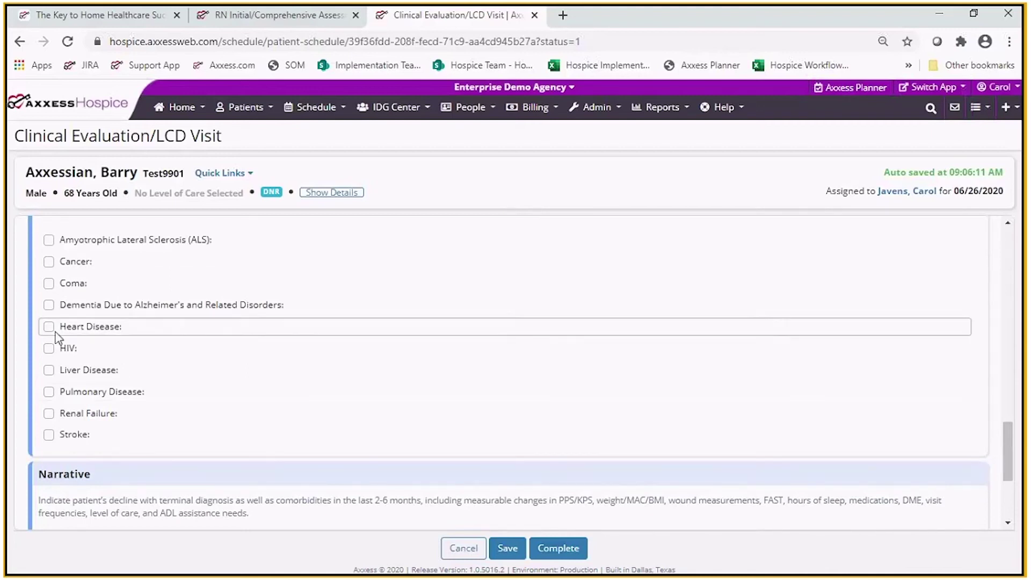
left_click(49, 306)
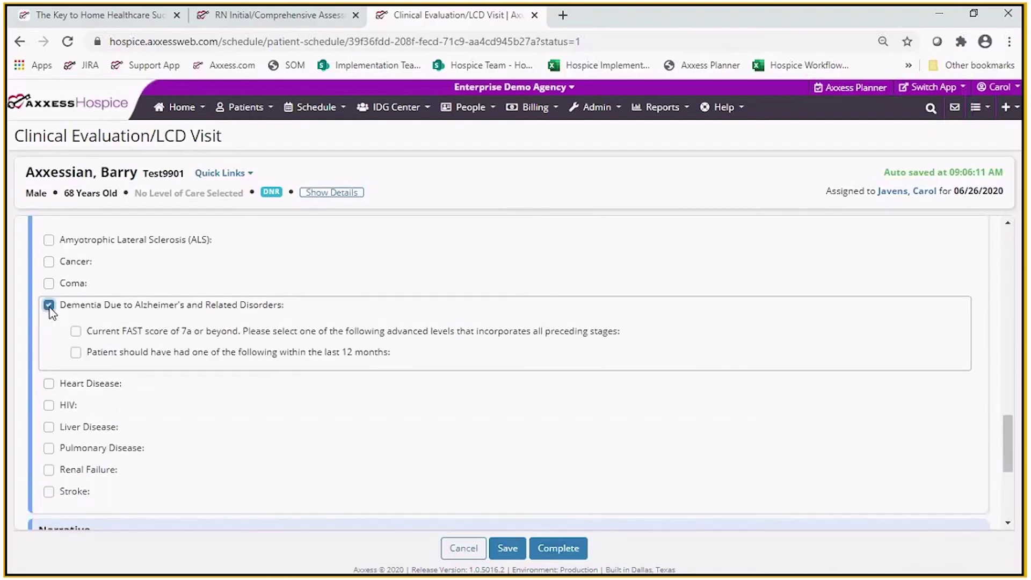
left_click(49, 306)
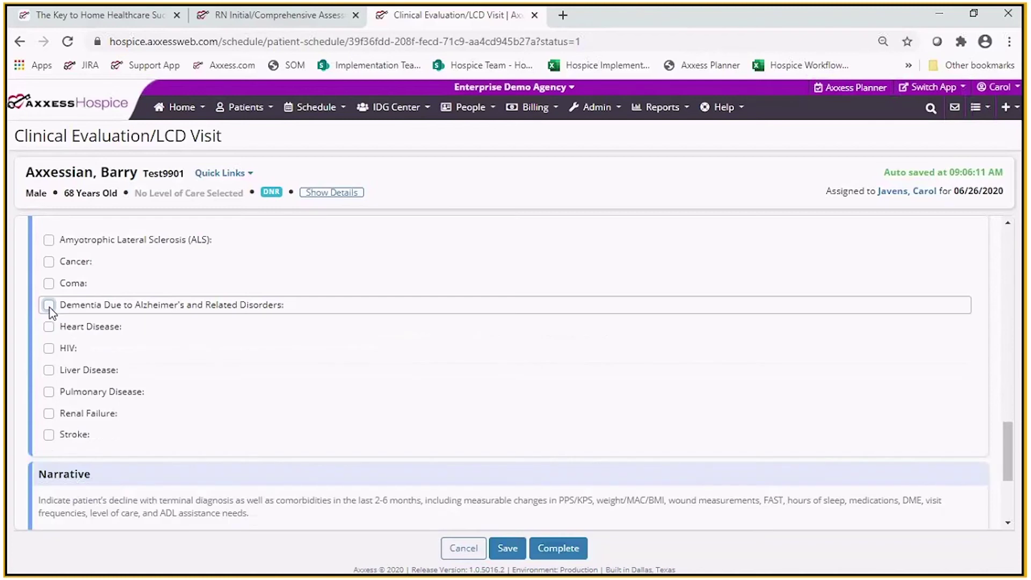
- Preview the Stroke criteria, including Inability to maintain hydration and caloric intake, and clear both selections again
left_click(48, 434)
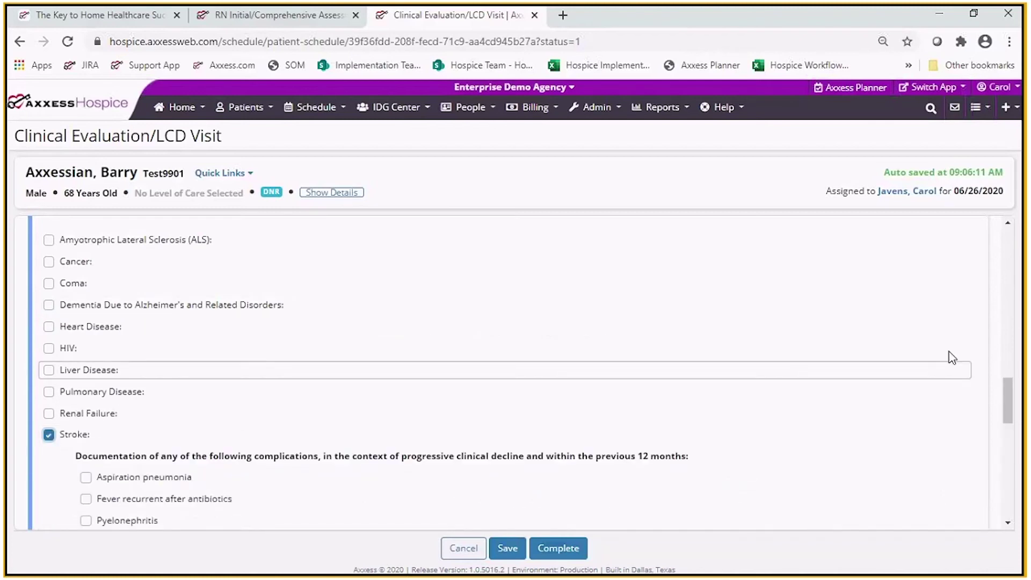
left_click_drag(1006, 395, 1010, 428)
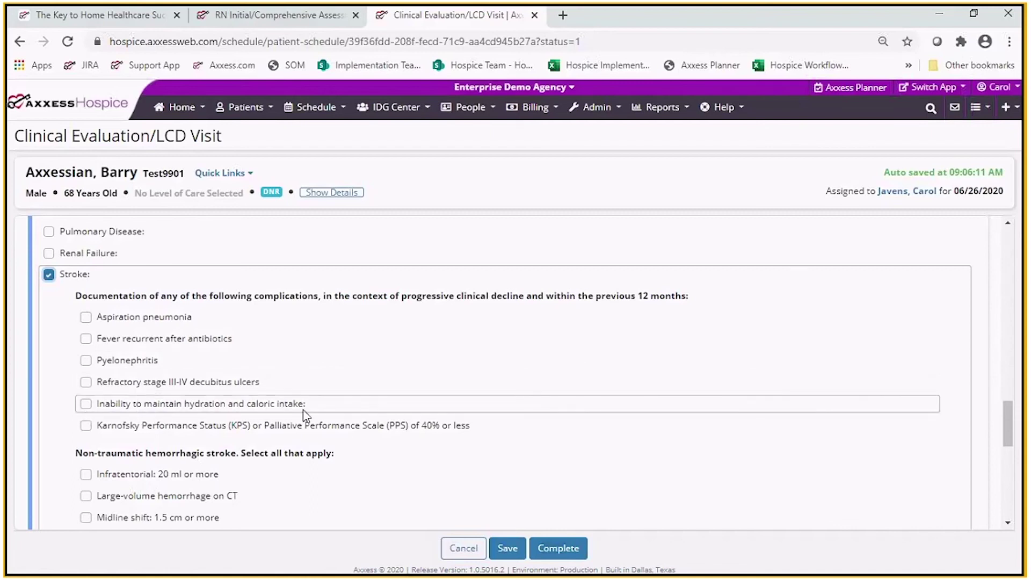
left_click(86, 404)
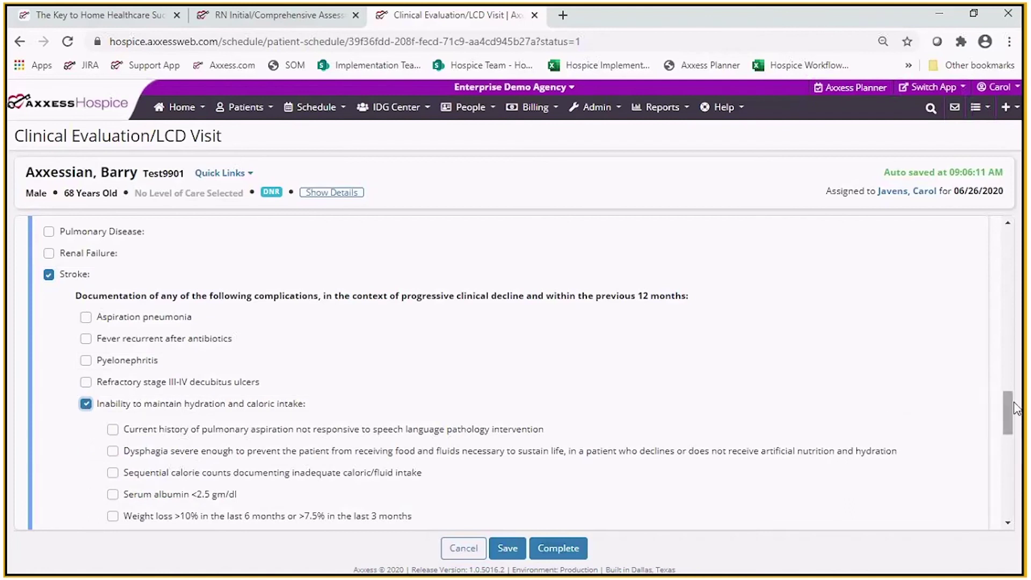
left_click_drag(1015, 409, 1015, 421)
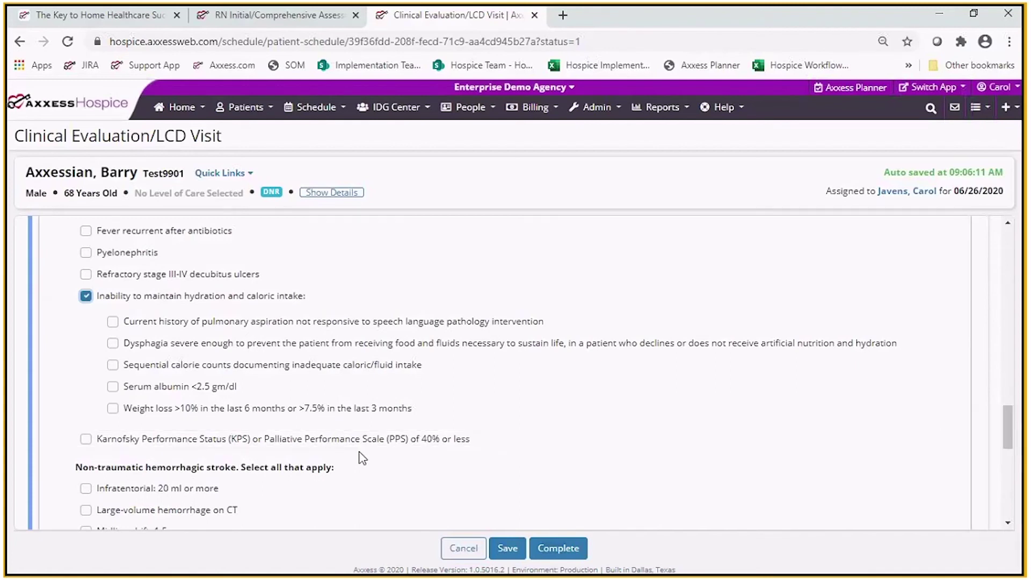
left_click(85, 297)
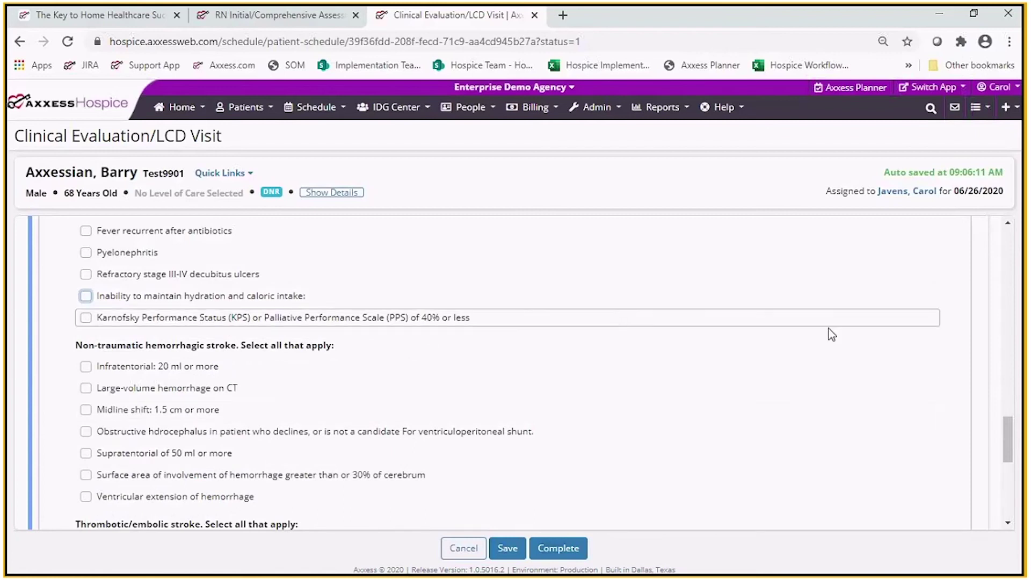
left_click_drag(1014, 435, 1013, 407)
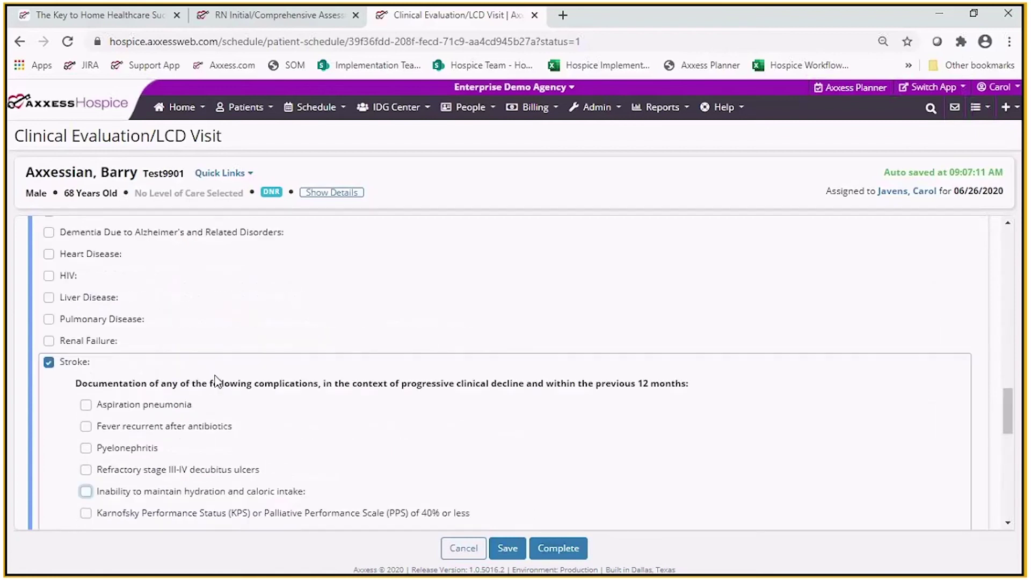
left_click(48, 363)
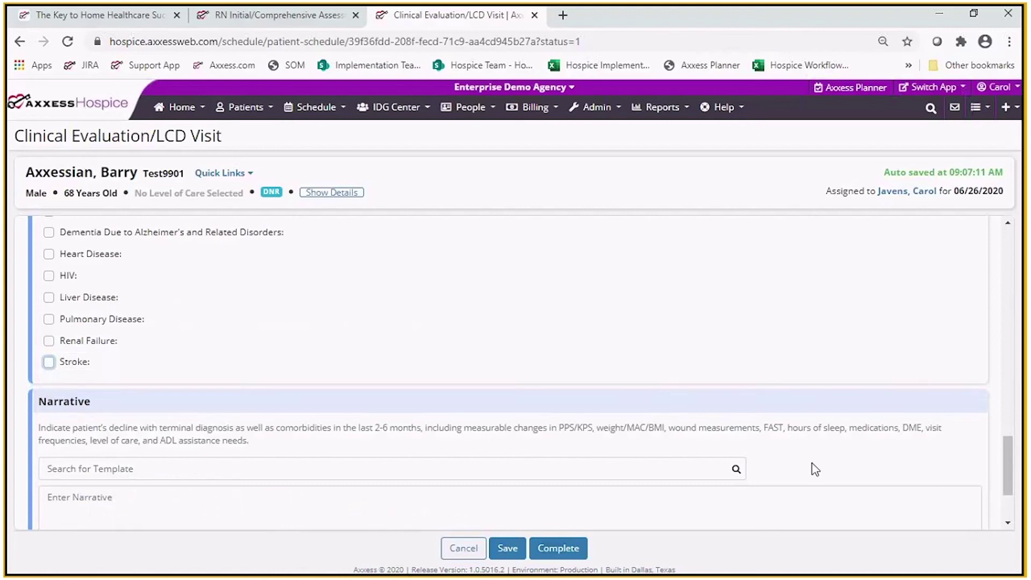
- Enter "here is my extensive detailed clinical documentation for eligibility." as the Narrative of the Clinical Evaluation/LCD Visit
left_click_drag(1006, 466, 1012, 505)
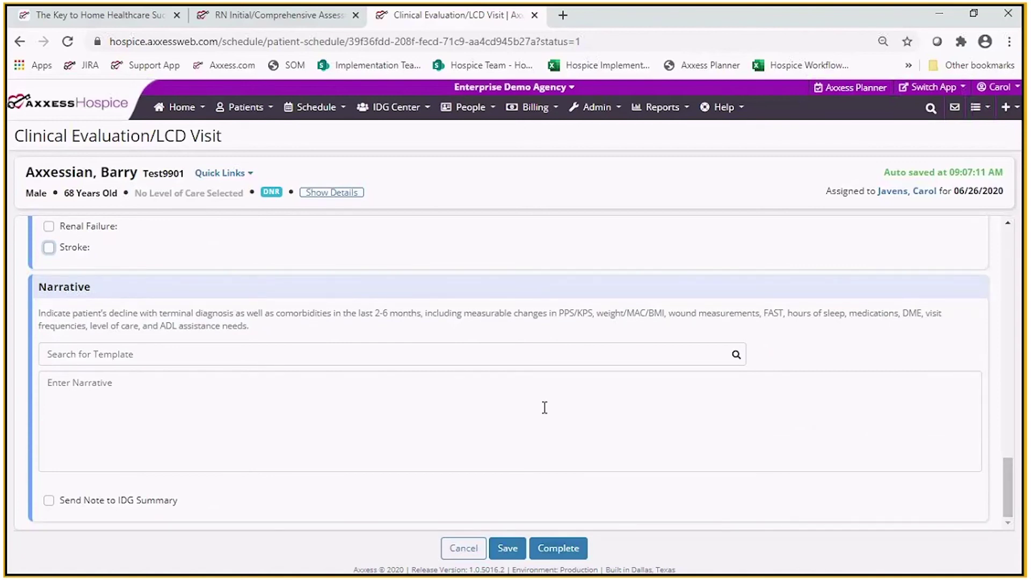
left_click(190, 407)
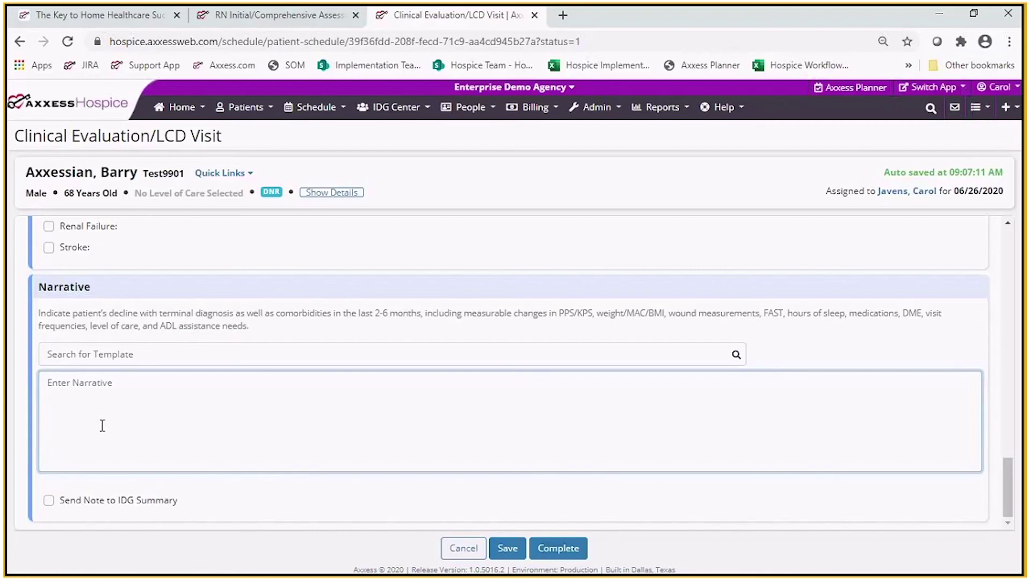
type("here is my extensive detailed ")
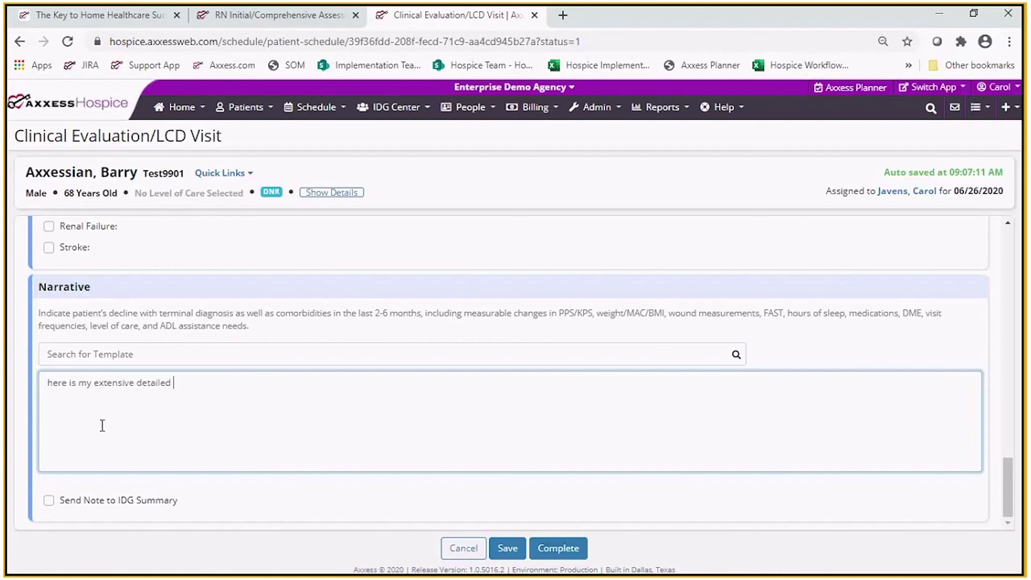
type("clinical documentation")
type("for e")
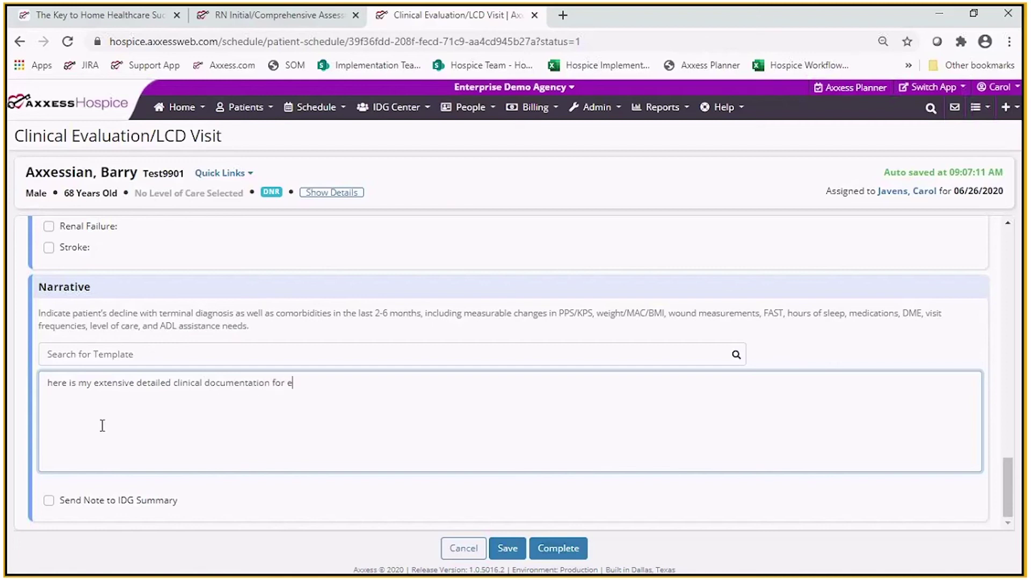
type("ligibility.")
- Copy the visit narrative and replace the Admission Narrative text in the RN Initial/Comprehensive Assessment with it
left_click_drag(340, 384, 33, 394)
key("ctrl+c")
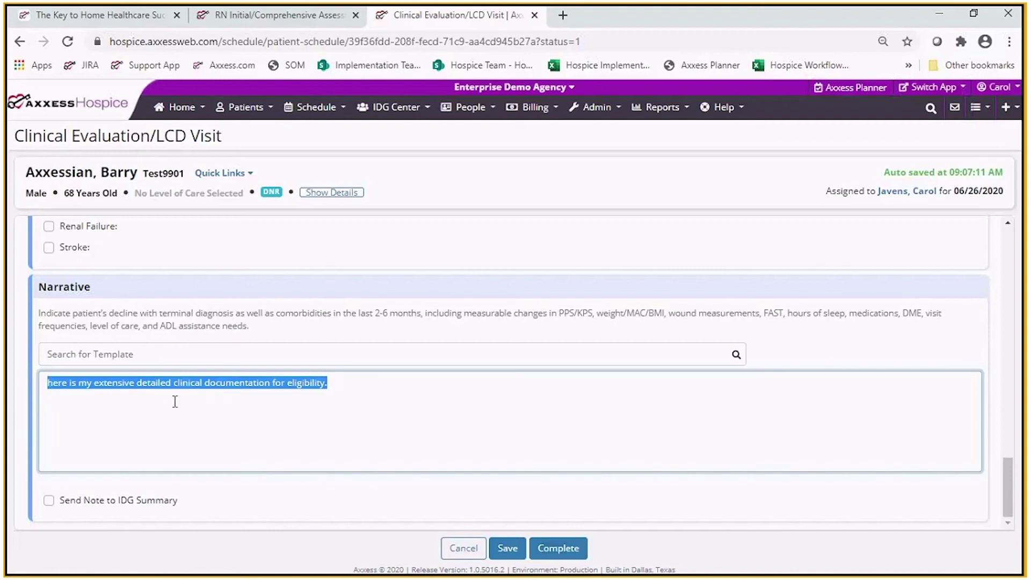
left_click(333, 413)
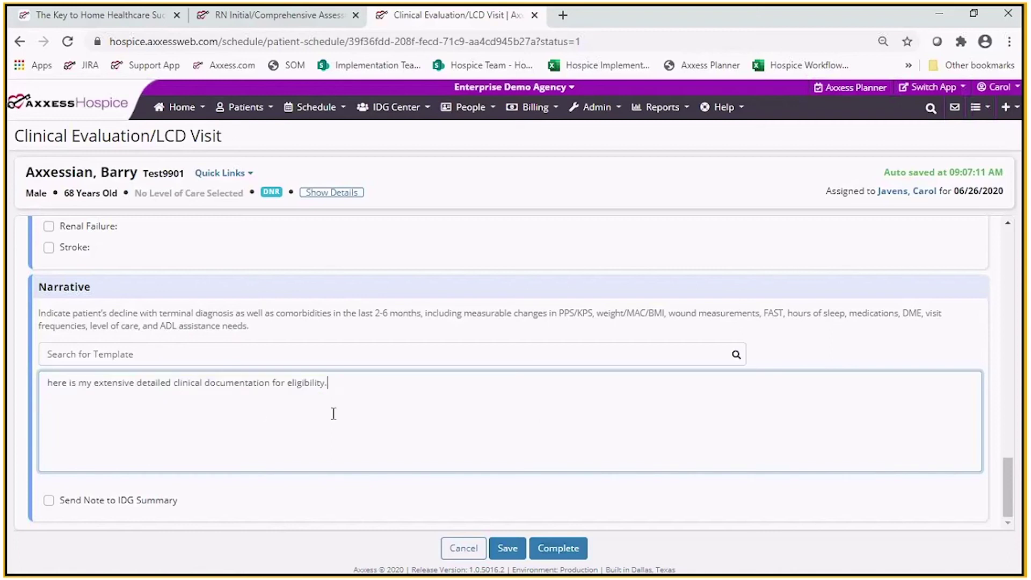
left_click(271, 17)
left_click_drag(456, 327, 203, 327)
key("ctrl+v")
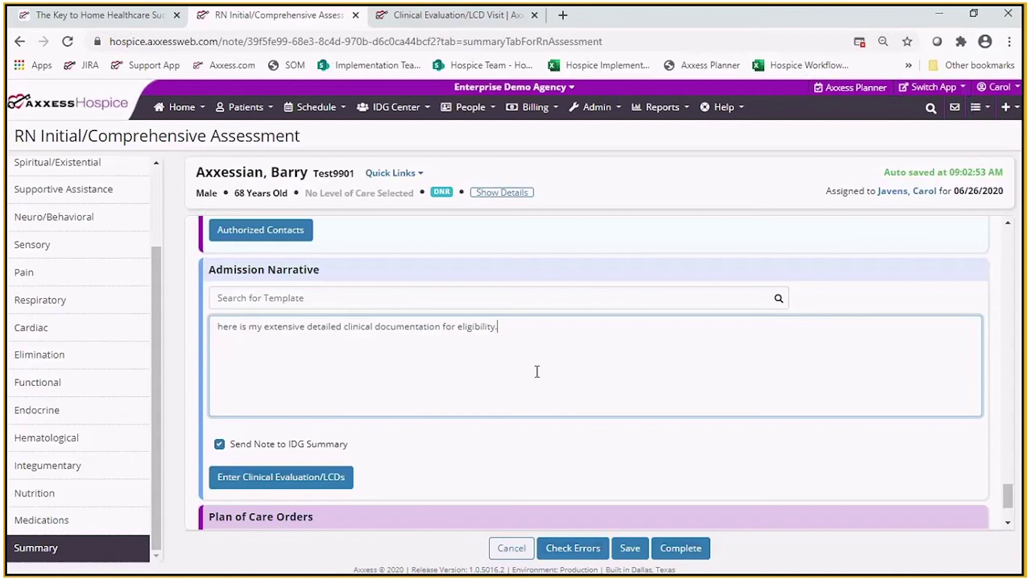
- Sign and complete the Clinical Evaluation/LCD Visit, and close its browser page to return to the RN assessment
left_click(435, 15)
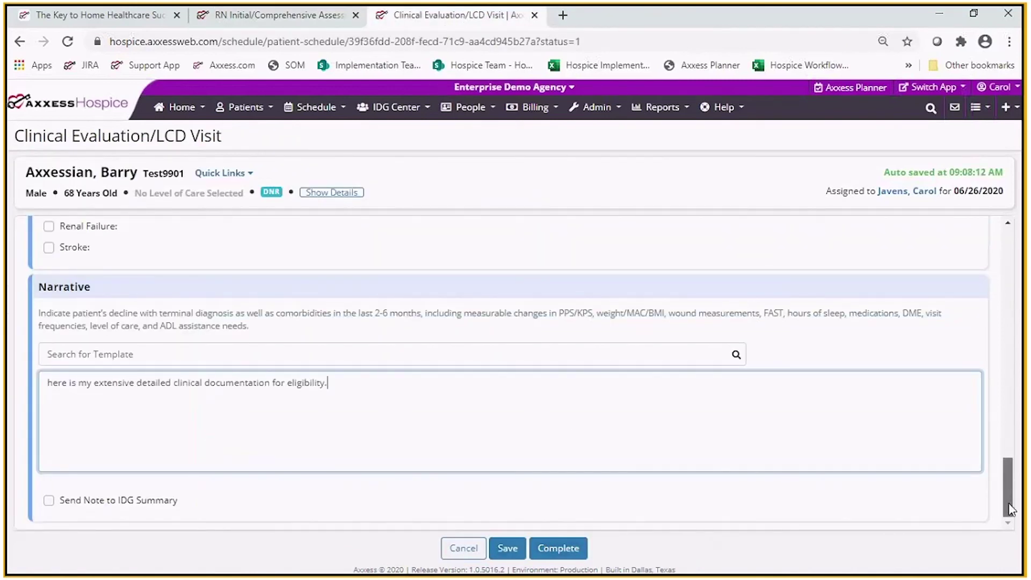
left_click(558, 548)
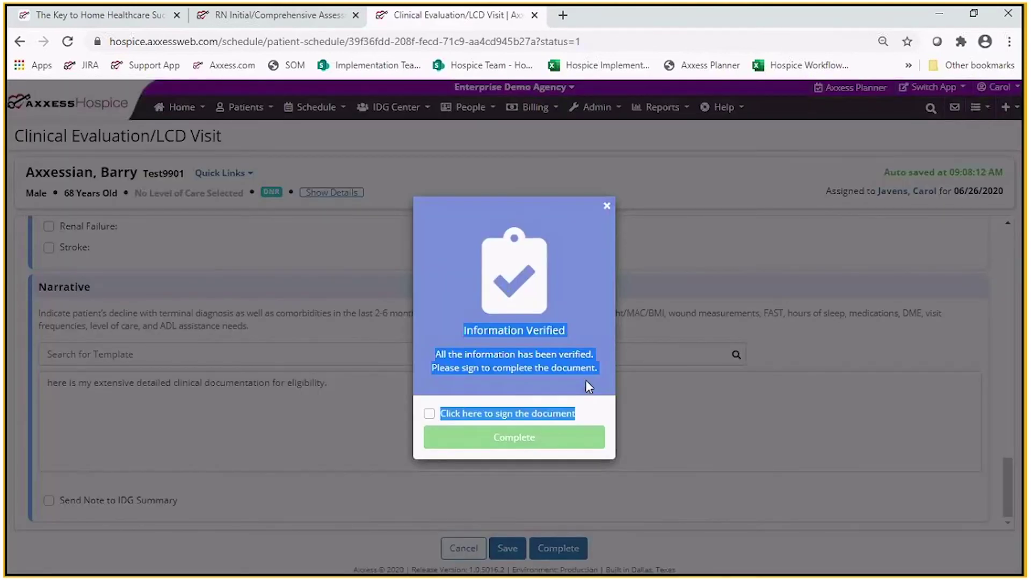
left_click(429, 414)
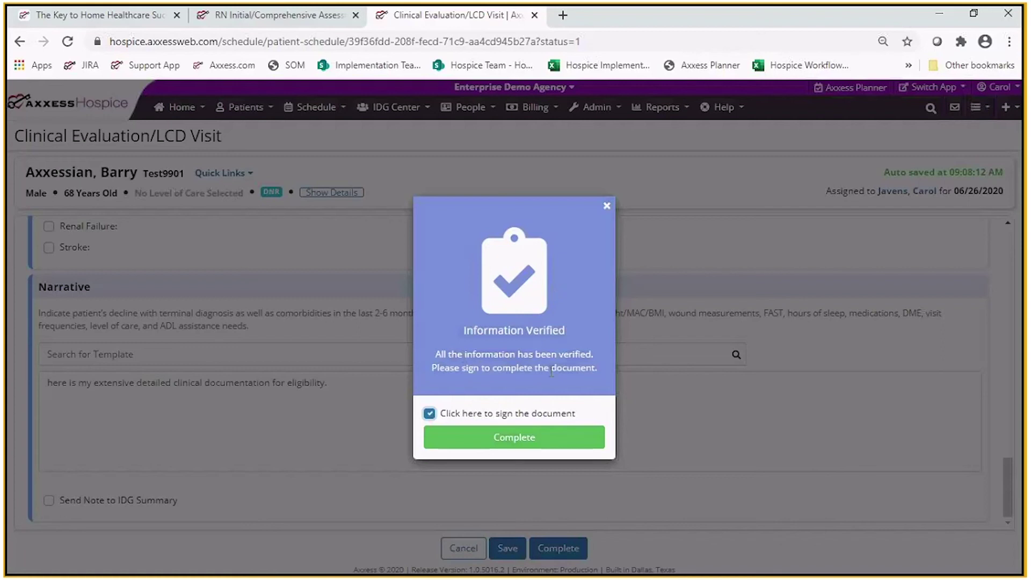
left_click(524, 445)
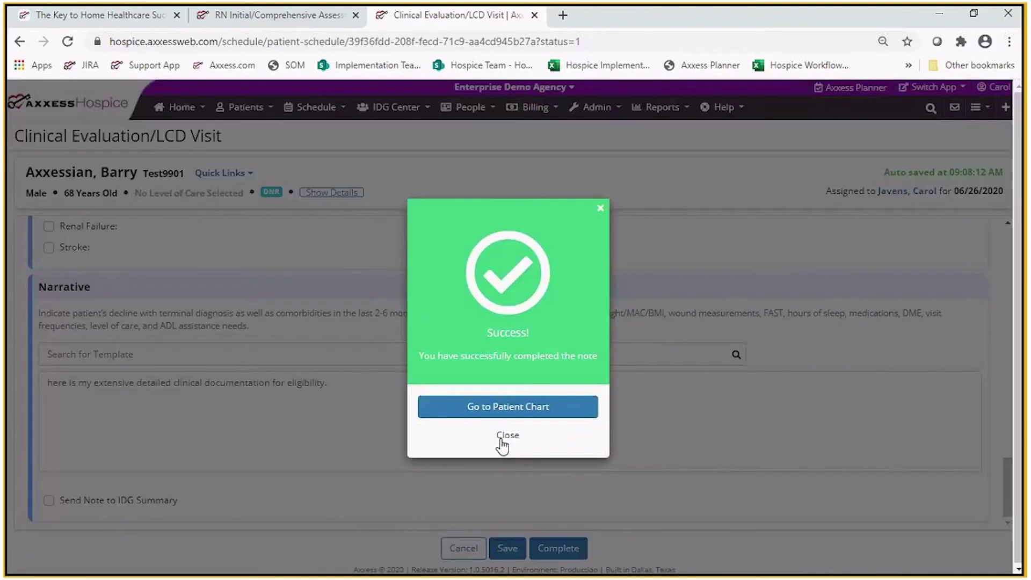
left_click(505, 436)
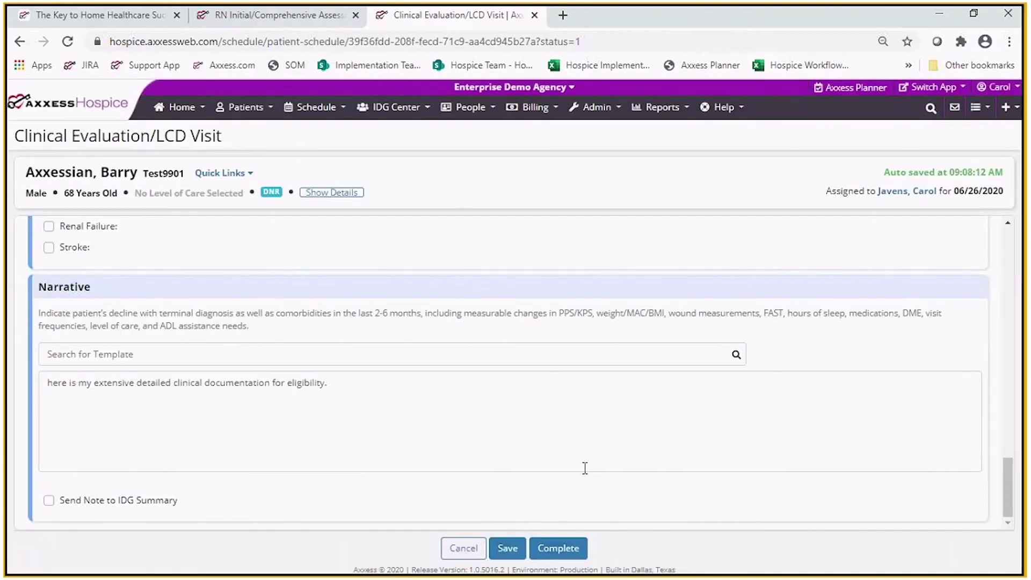
left_click(562, 554)
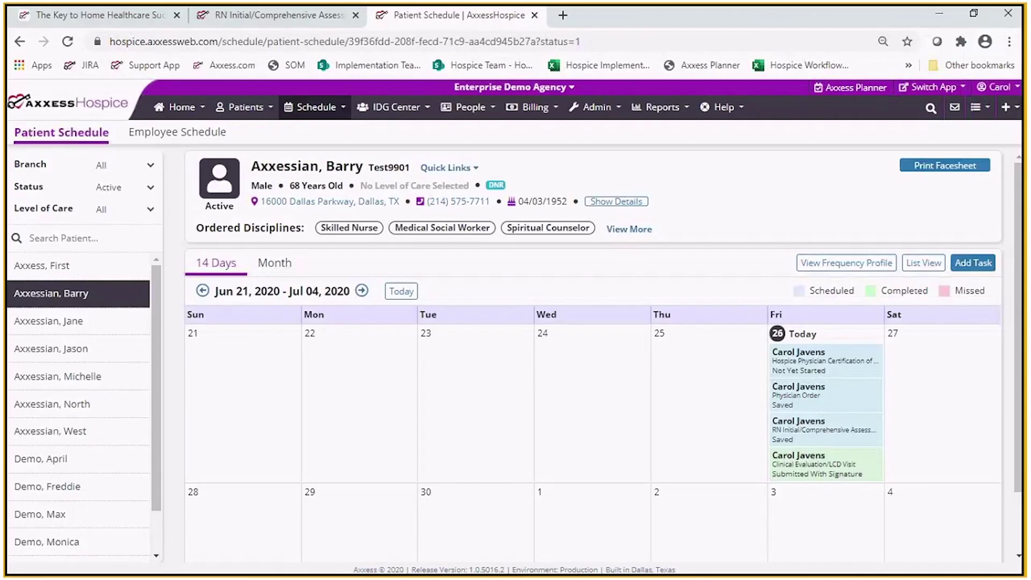
left_click(534, 15)
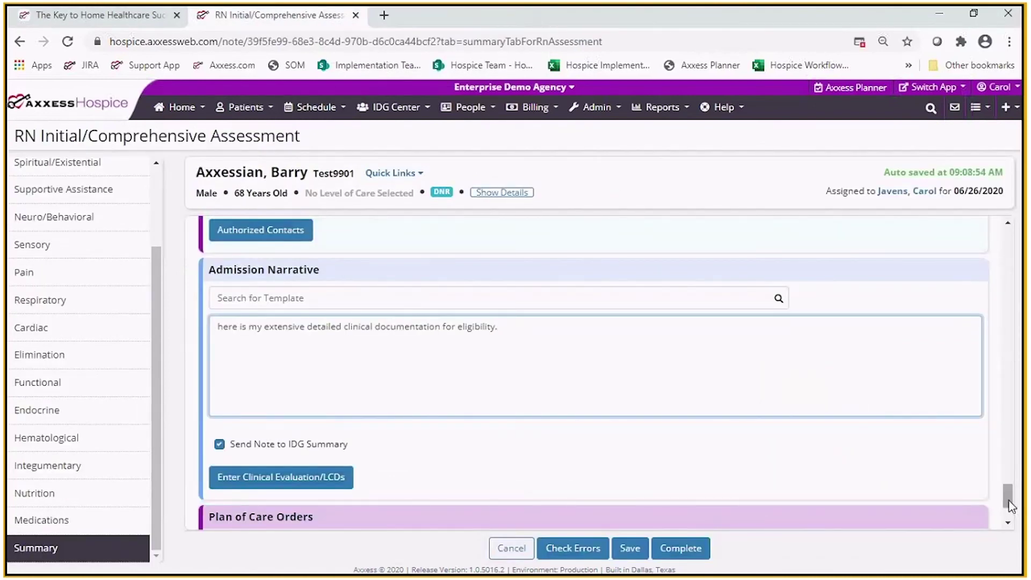
- Preview the problem statement and goals of Admission to Hospice under Plan of Care Orders and clear the selection again
left_click_drag(1011, 505, 1012, 527)
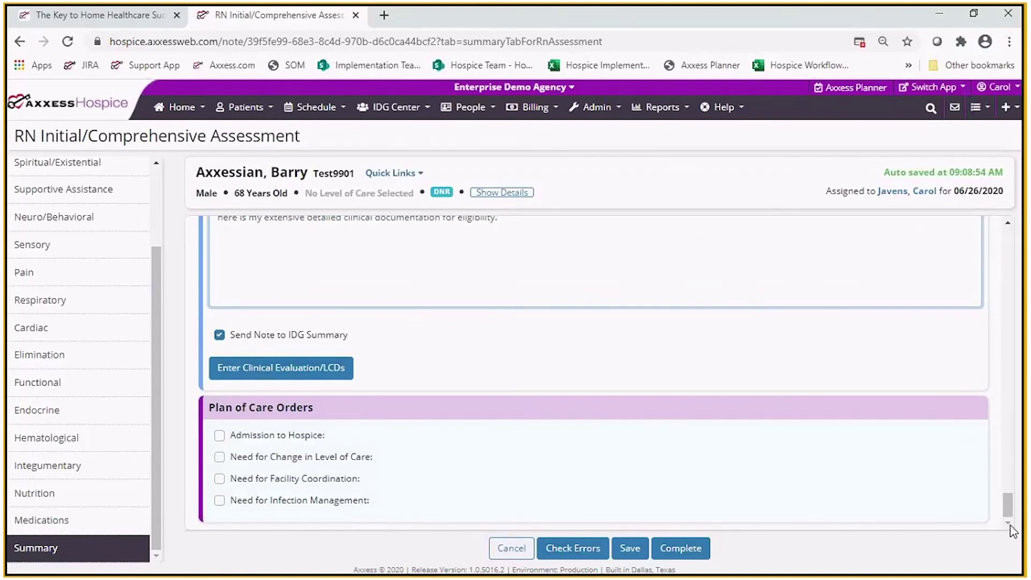
left_click(232, 437)
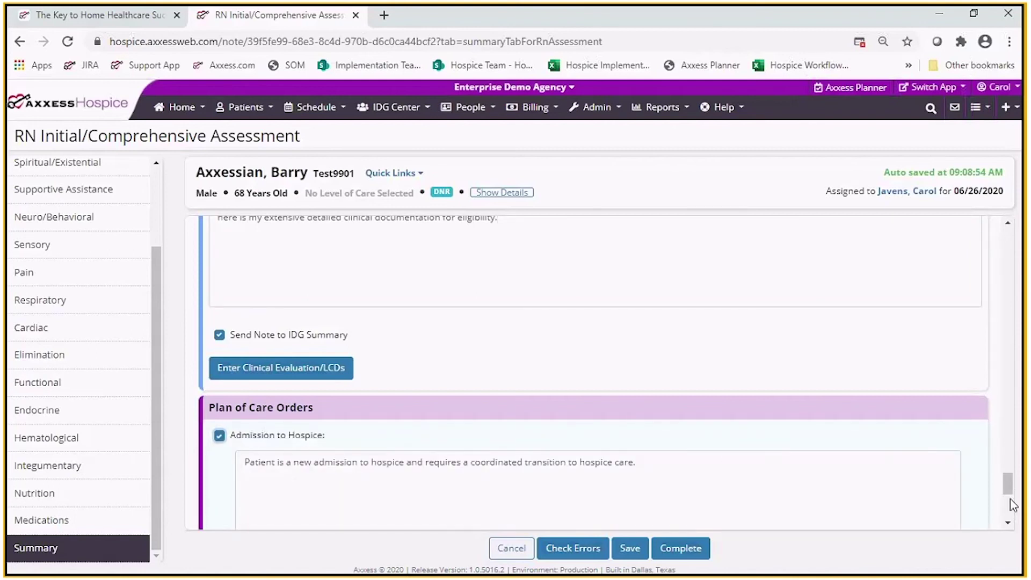
scroll(1011, 502, "down", 4)
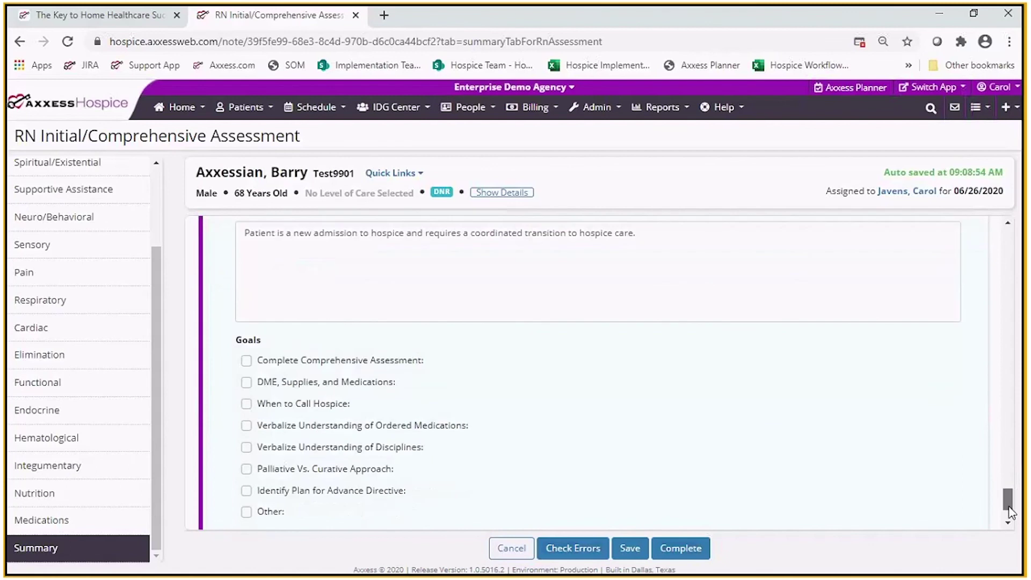
scroll(1010, 513, "down", 2)
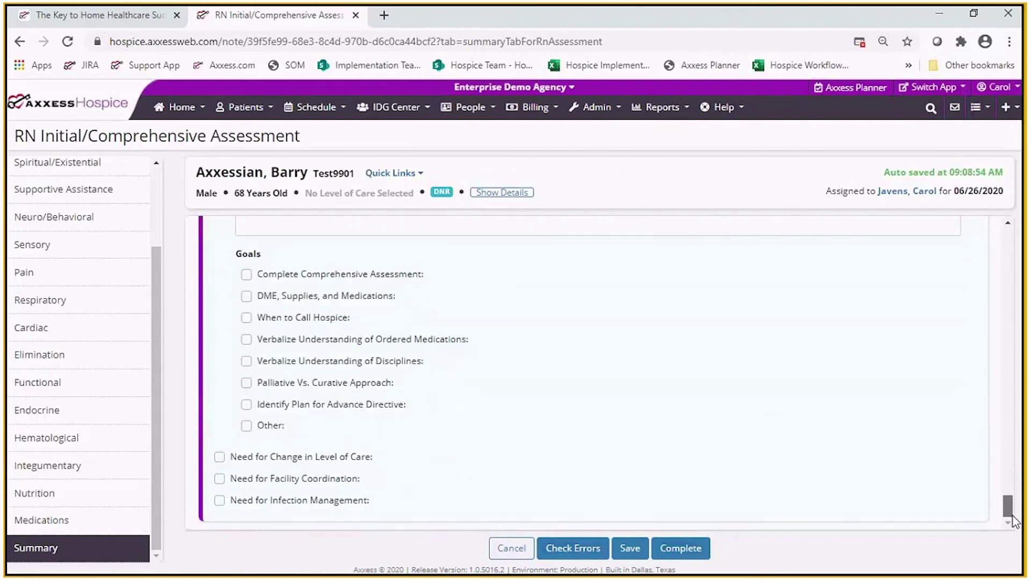
scroll(1012, 510, "up", 3)
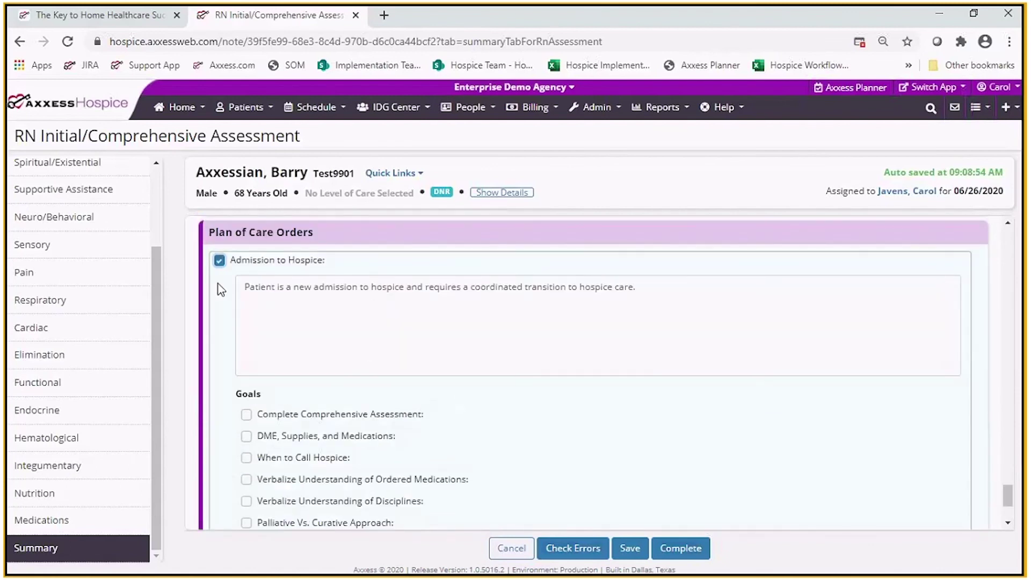
left_click(219, 260)
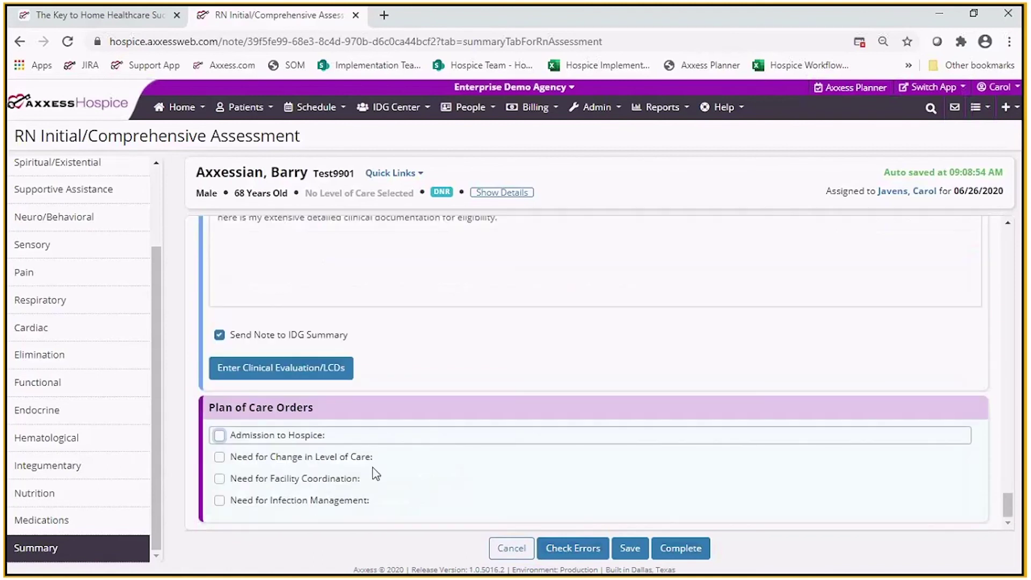
- Preview the Change in Level of Care: GIP goals and interventions under Need for Change in Level of Care and clear both selections again
left_click(220, 457)
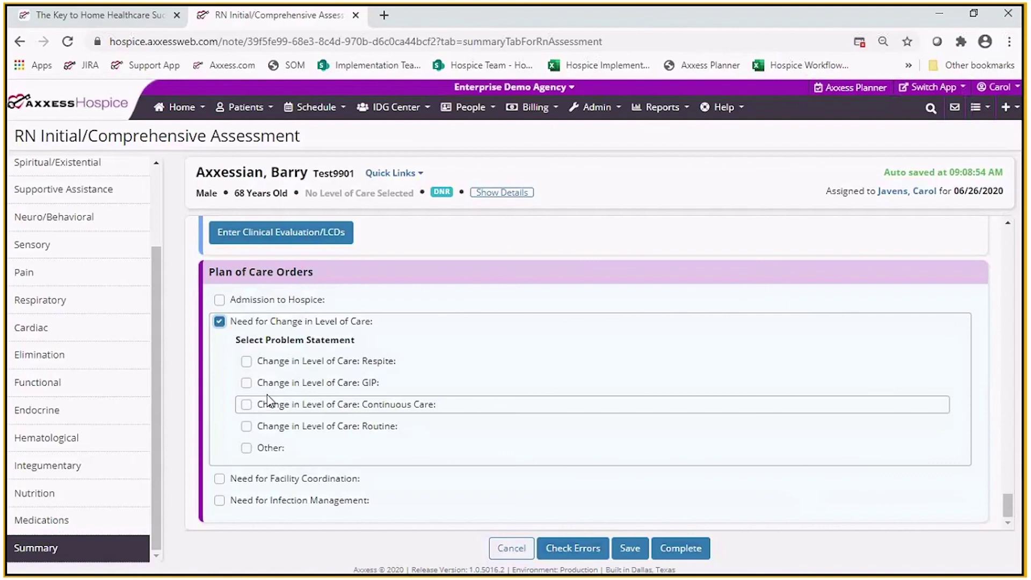
left_click(246, 382)
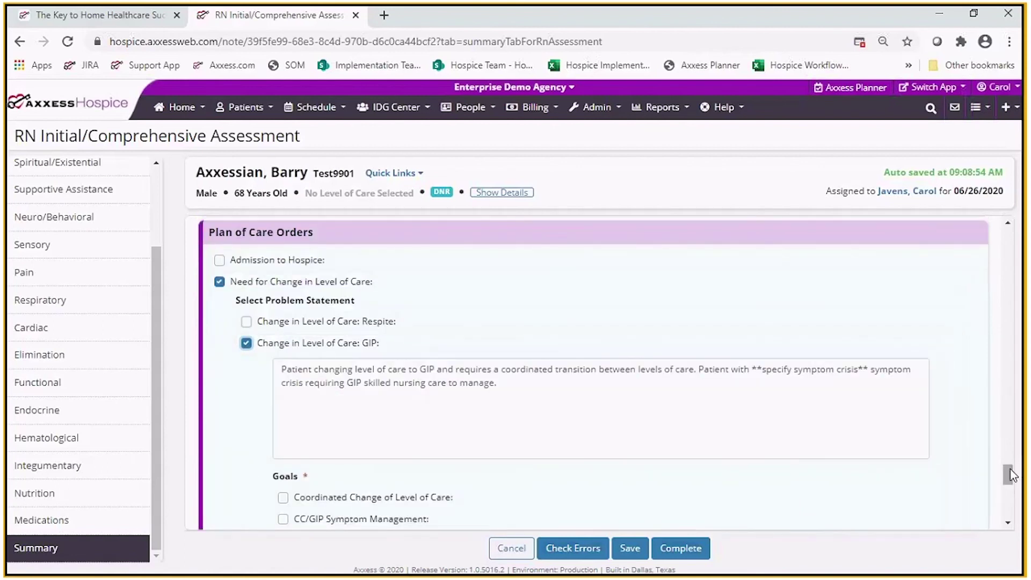
left_click_drag(1008, 473, 1015, 497)
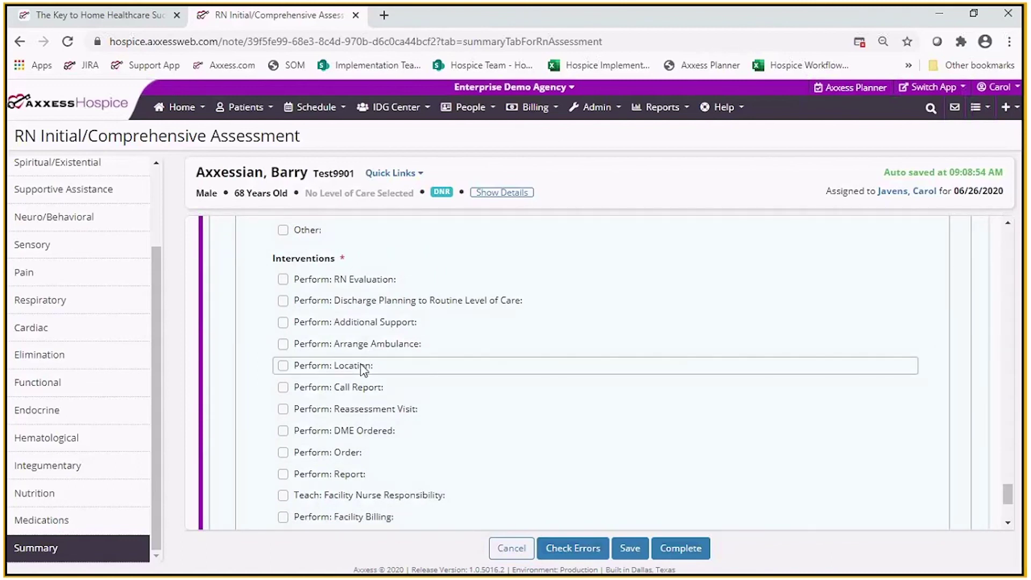
left_click_drag(1008, 494, 1007, 473)
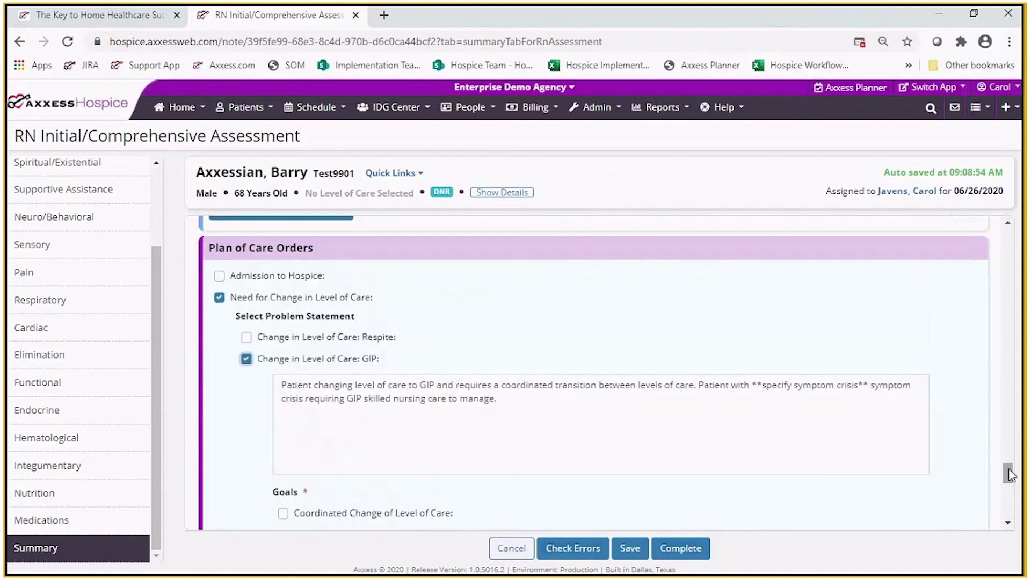
left_click(246, 359)
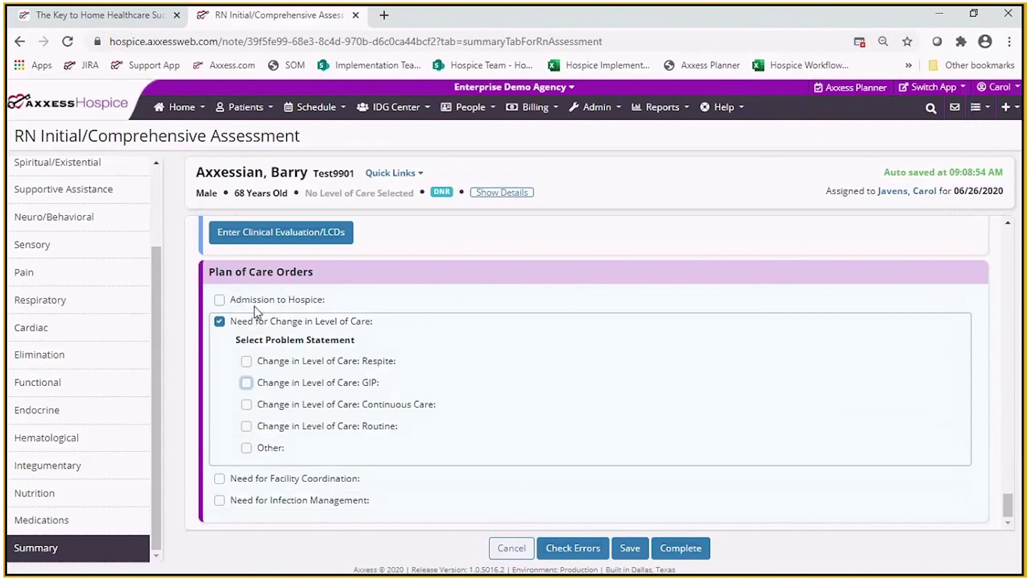
left_click(220, 322)
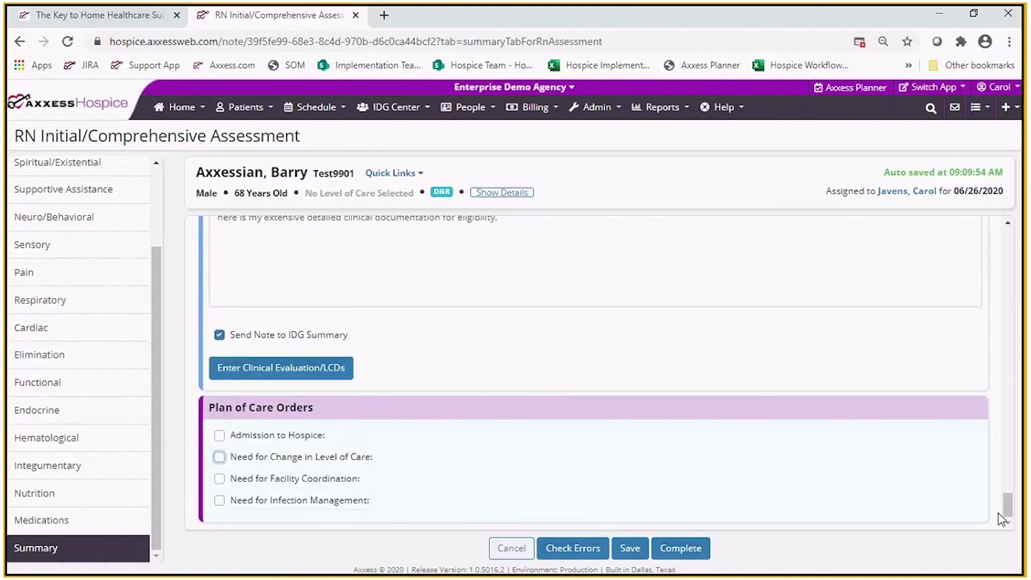
- Preview the Facility Coordination problem statement, goals and interventions under Need for Facility Coordination and clear the order again
left_click(220, 479)
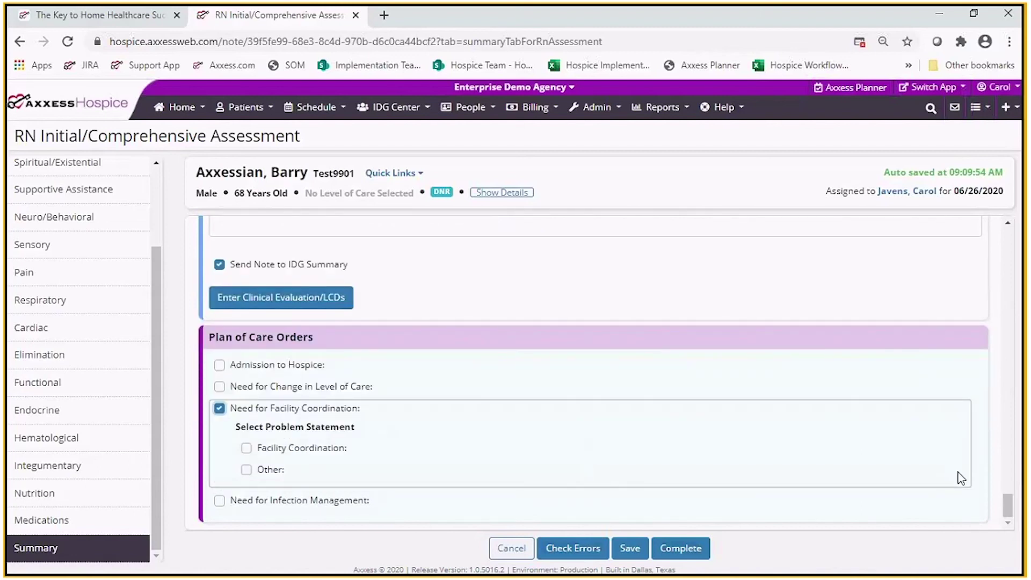
left_click(246, 448)
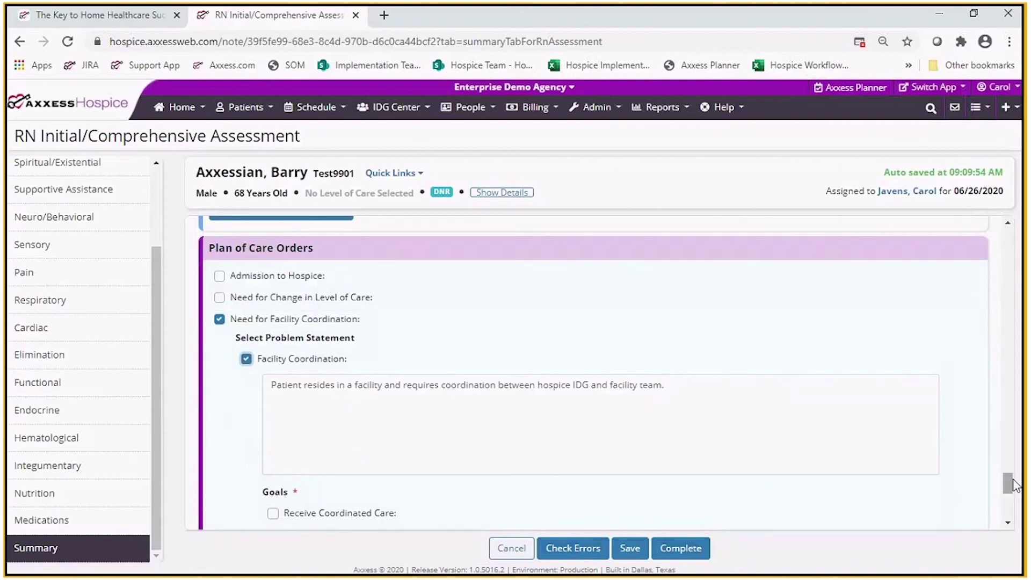
left_click_drag(1008, 483, 1012, 491)
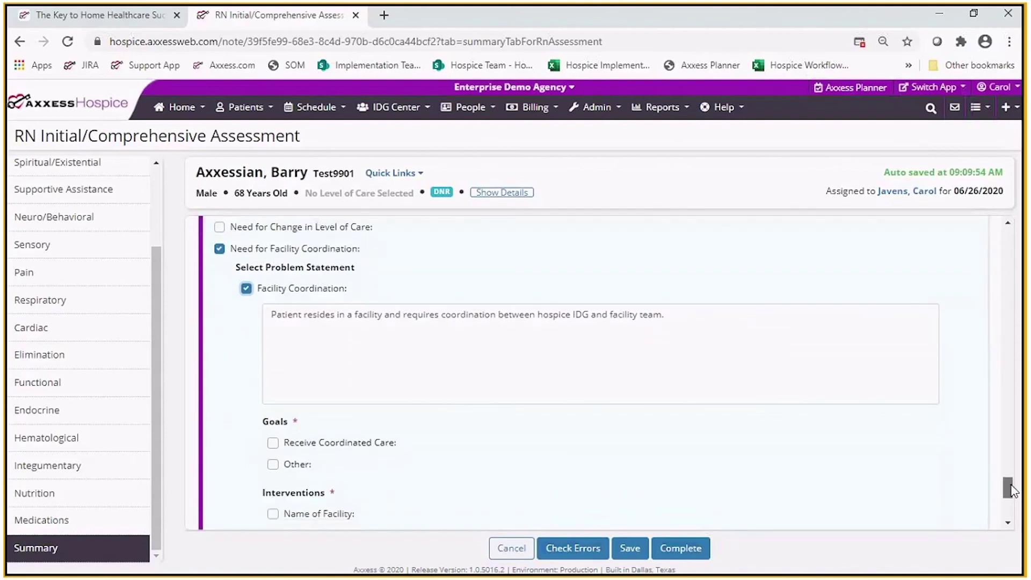
mouse_move(1012, 491)
left_mouse_down()
mouse_move(1020, 505)
mouse_move(1019, 483)
left_mouse_up()
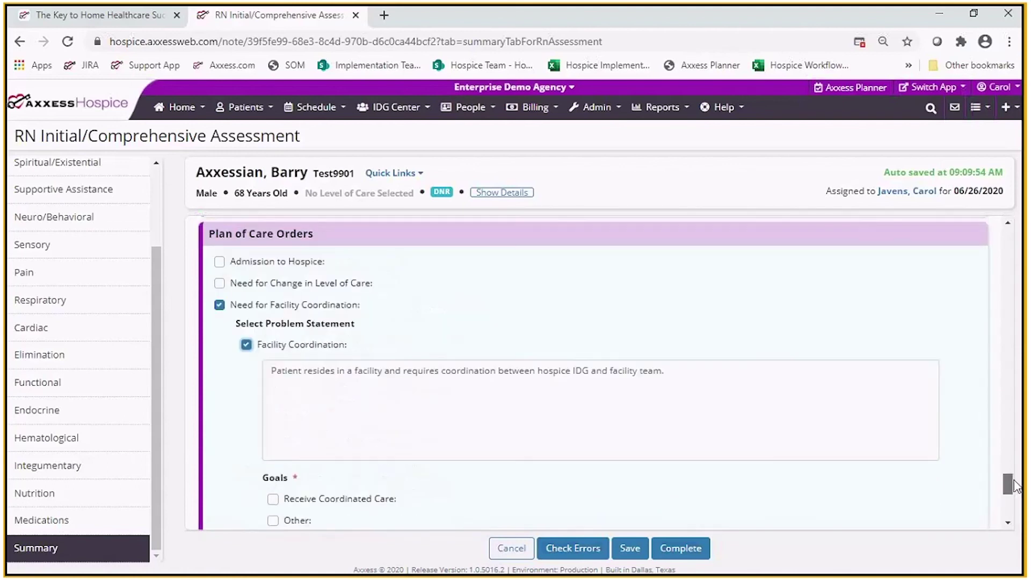
left_click(219, 305)
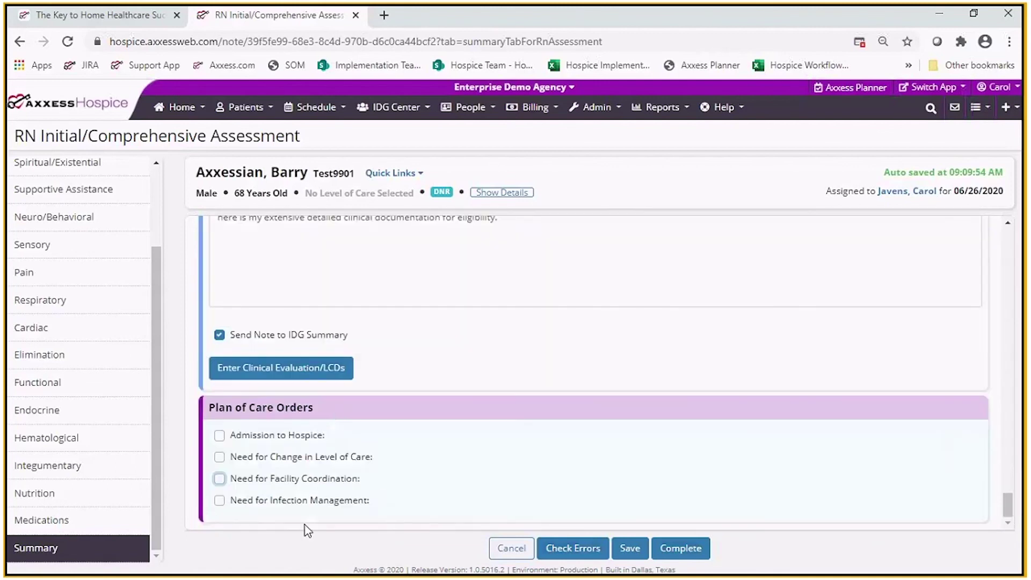
- Preview the problem statements of Need for Infection Management under Plan of Care Orders and clear the selection again
left_click(220, 499)
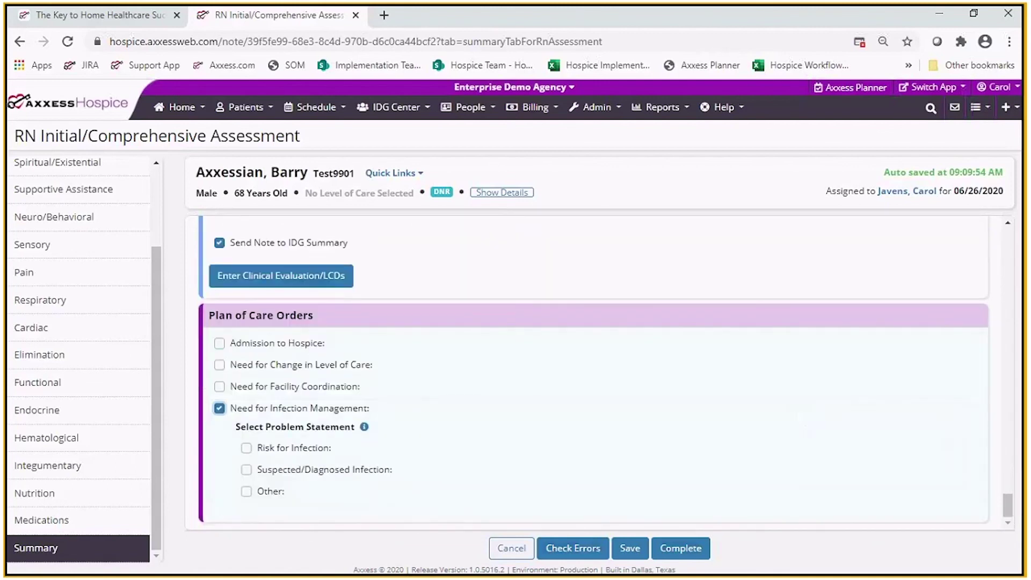
left_click_drag(1010, 510, 1011, 520)
left_click(274, 412)
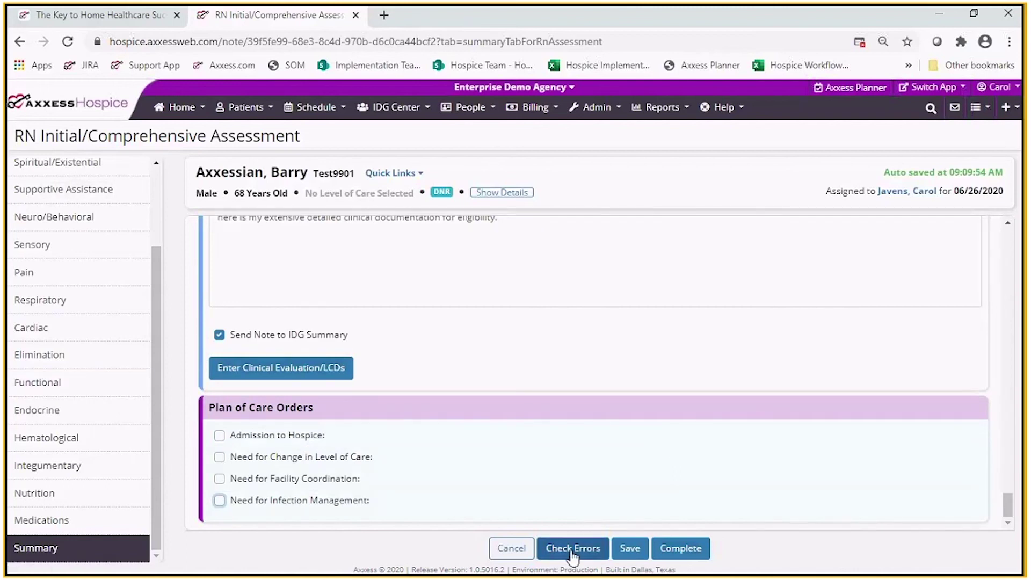
- Try to complete the RN Initial/Comprehensive Assessment
left_click(702, 555)
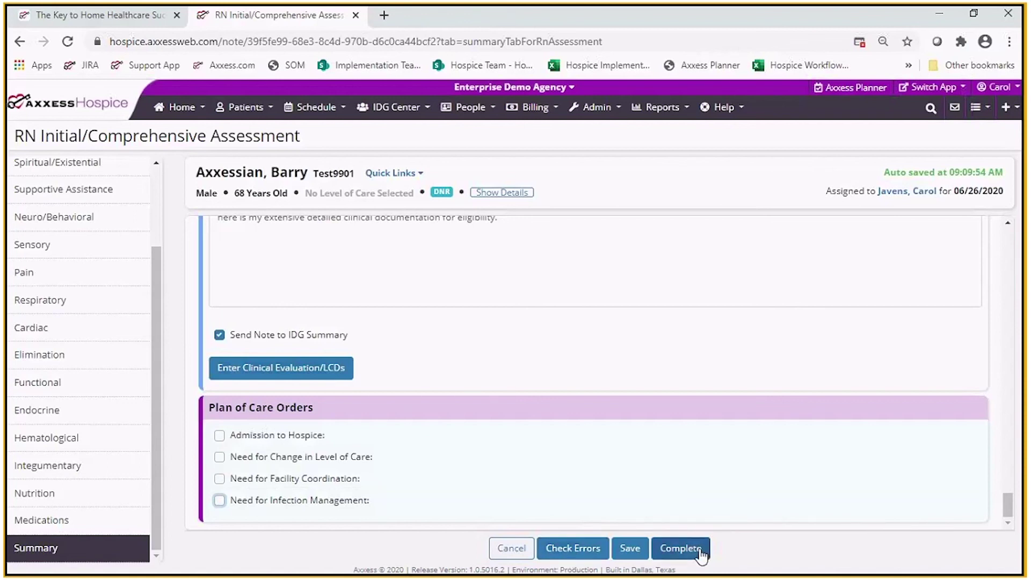
left_click(701, 555)
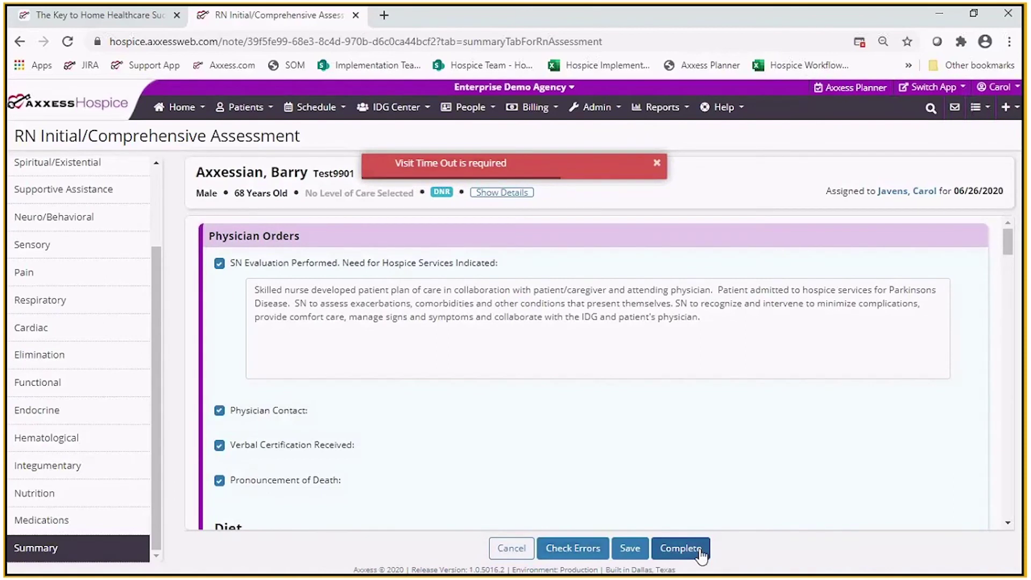
- Set the Visit Time Out to 09:11 AM in the visit information under Administrative Information
left_click(658, 168)
left_click_drag(157, 345, 152, 251)
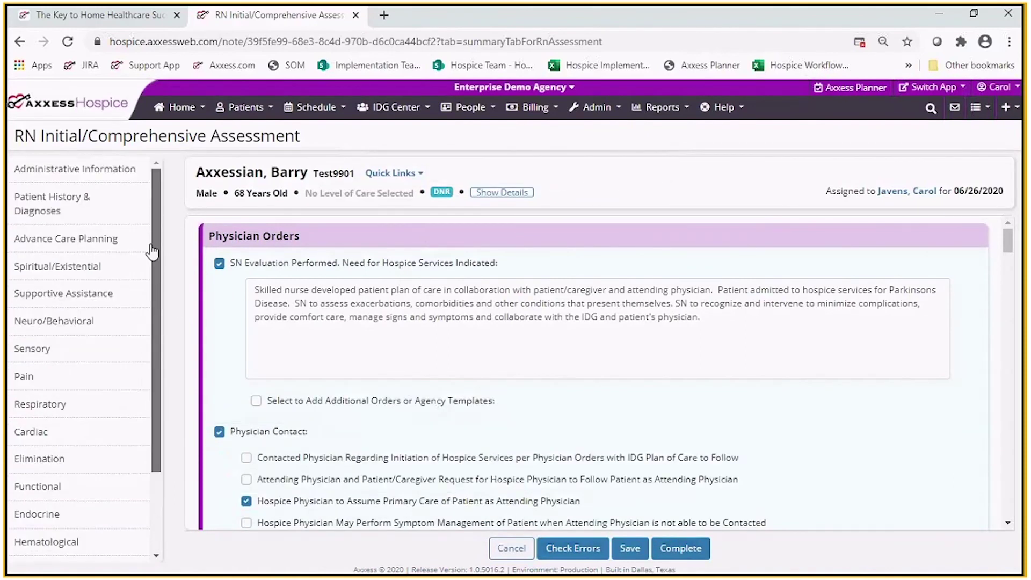
left_click(102, 170)
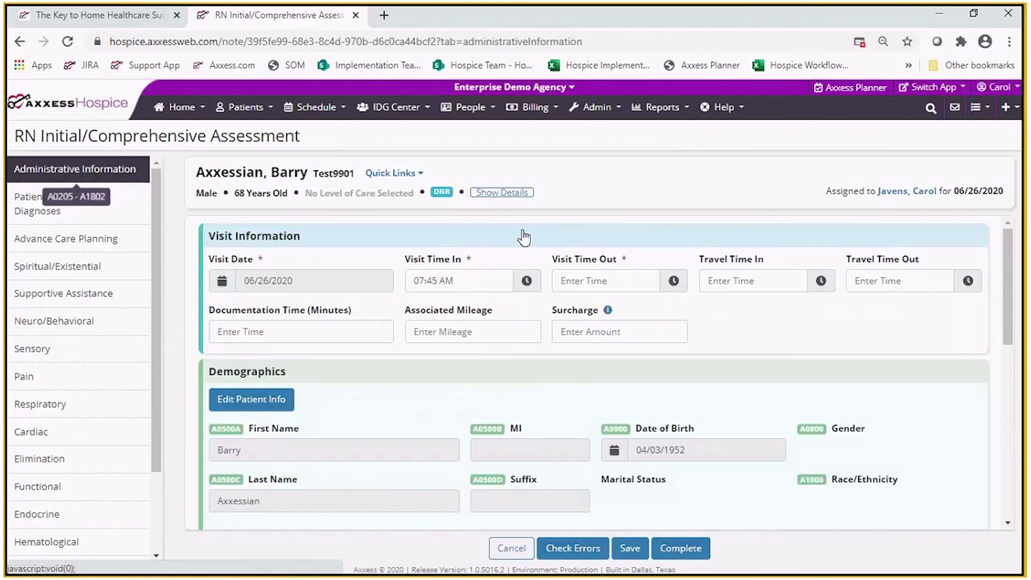
left_click(626, 280)
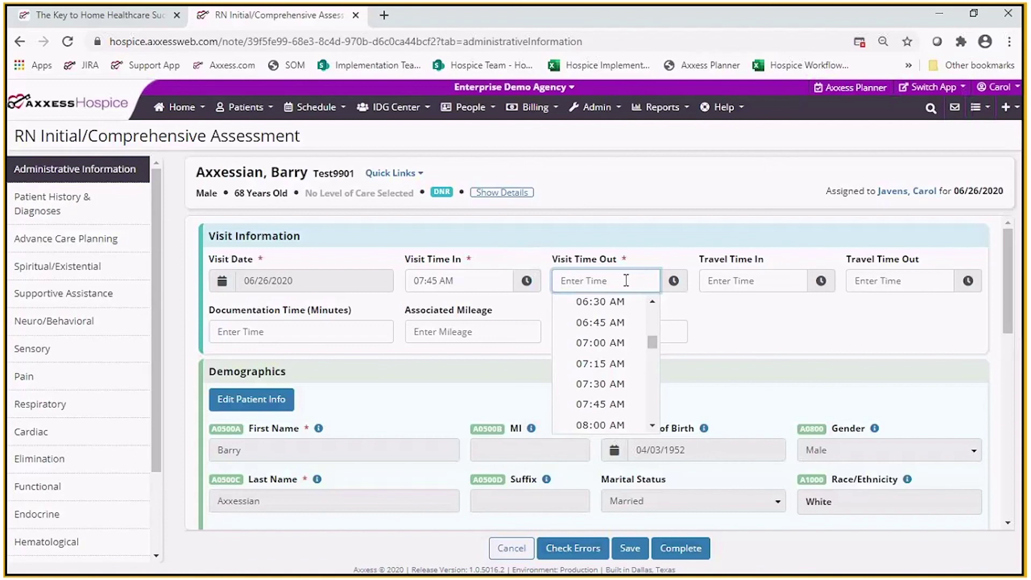
type("0911")
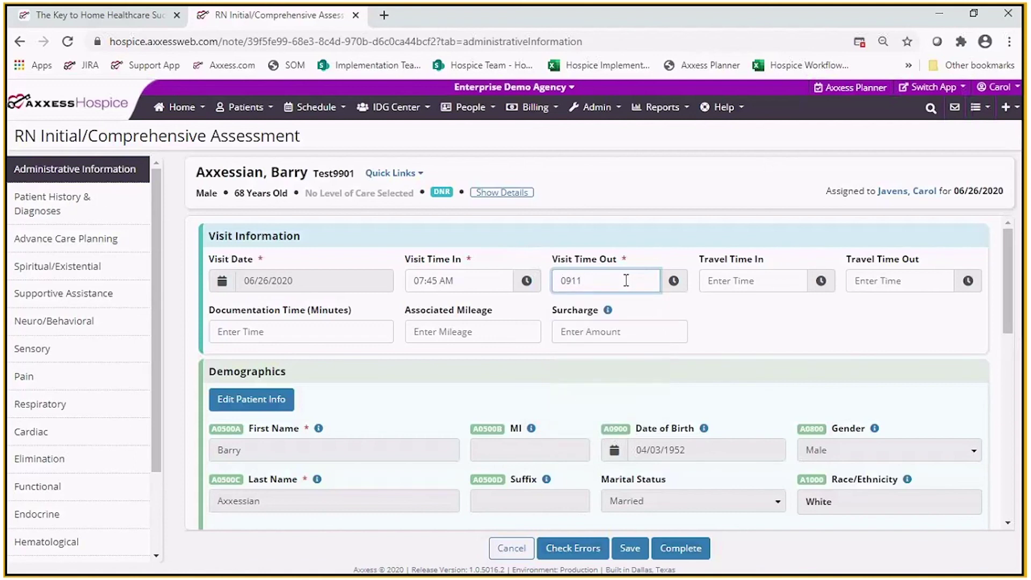
key("Tab")
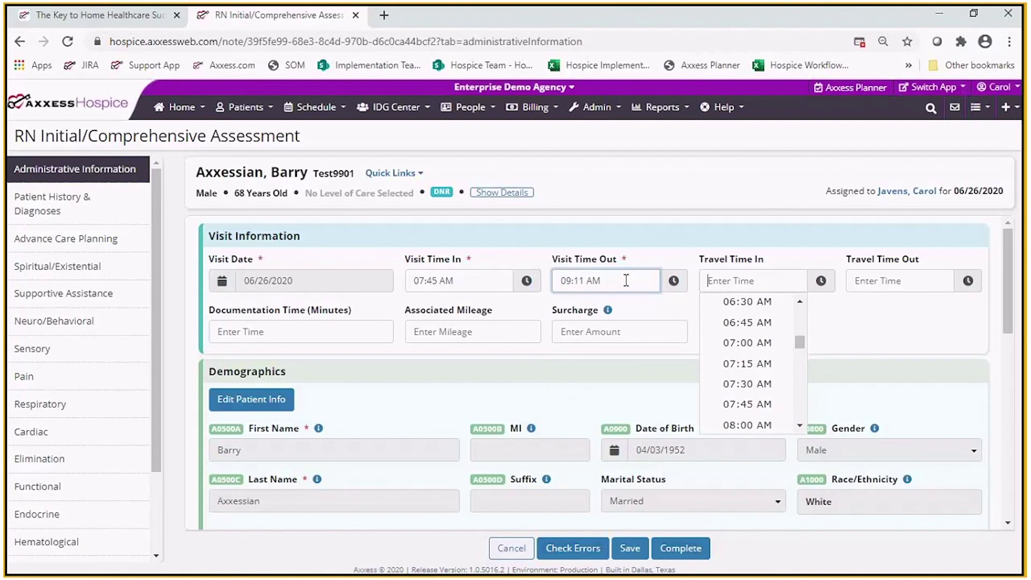
key("Escape")
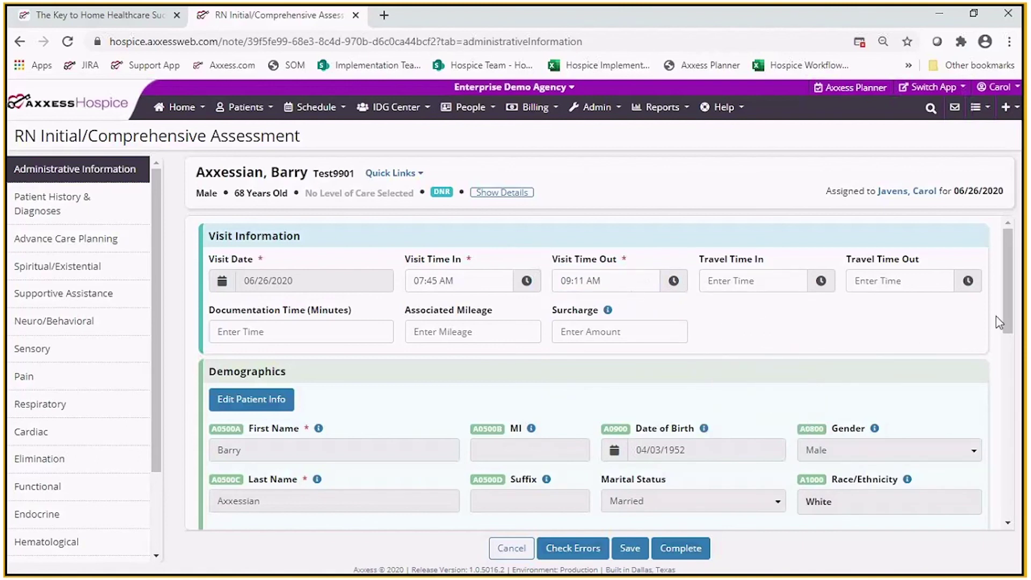
- Check the assessment for errors and expand the details of the F2200A inconsistency under Advance Care Planning
left_click_drag(1009, 324, 1011, 326)
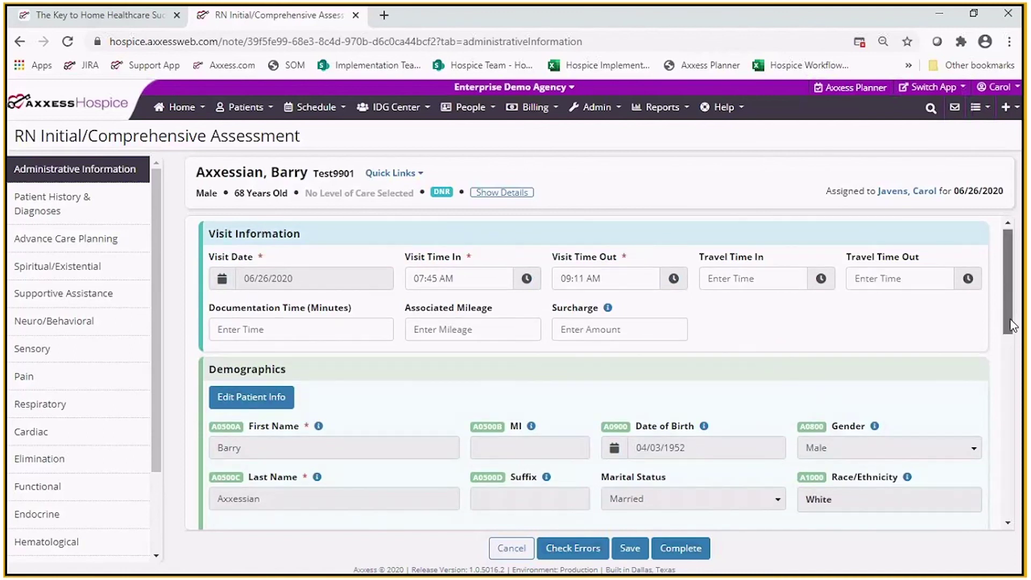
left_click(583, 544)
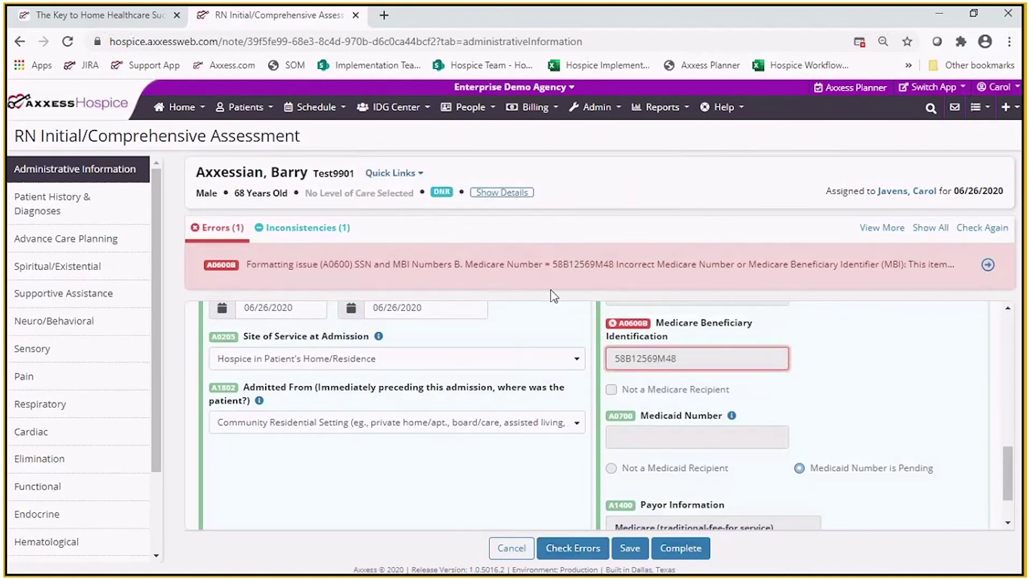
left_click(536, 115)
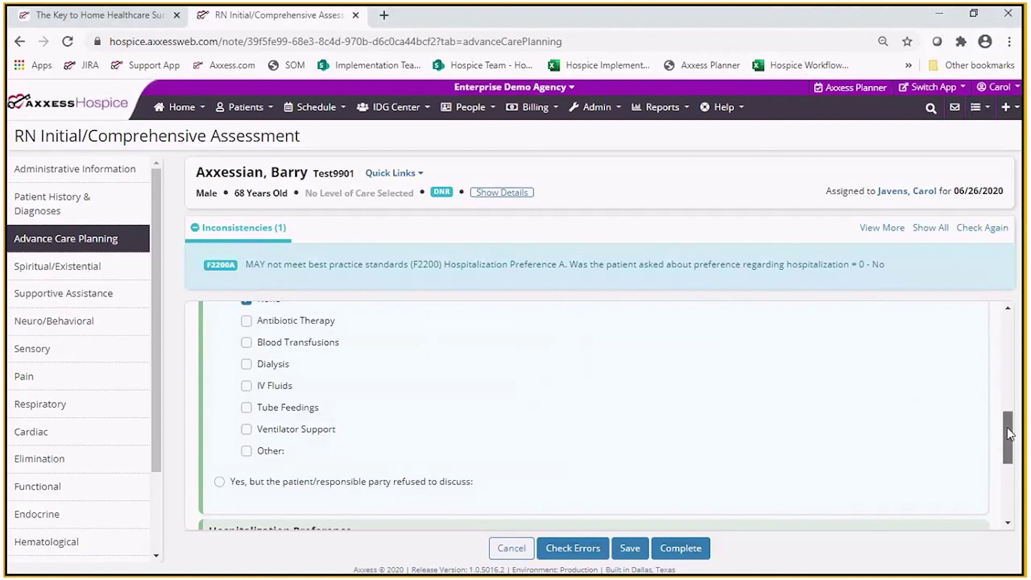
left_click_drag(1006, 427, 1006, 417)
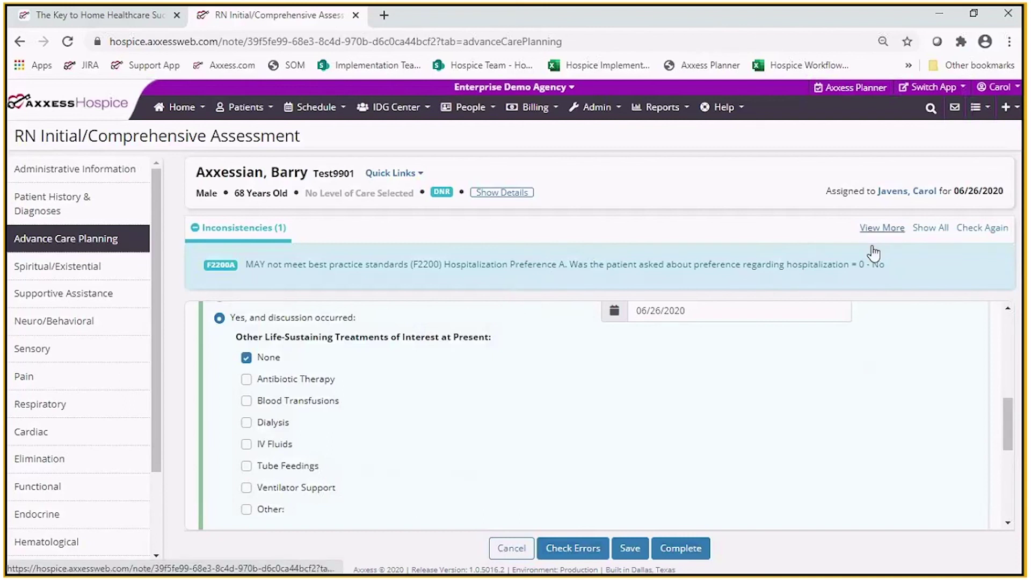
left_click(883, 230)
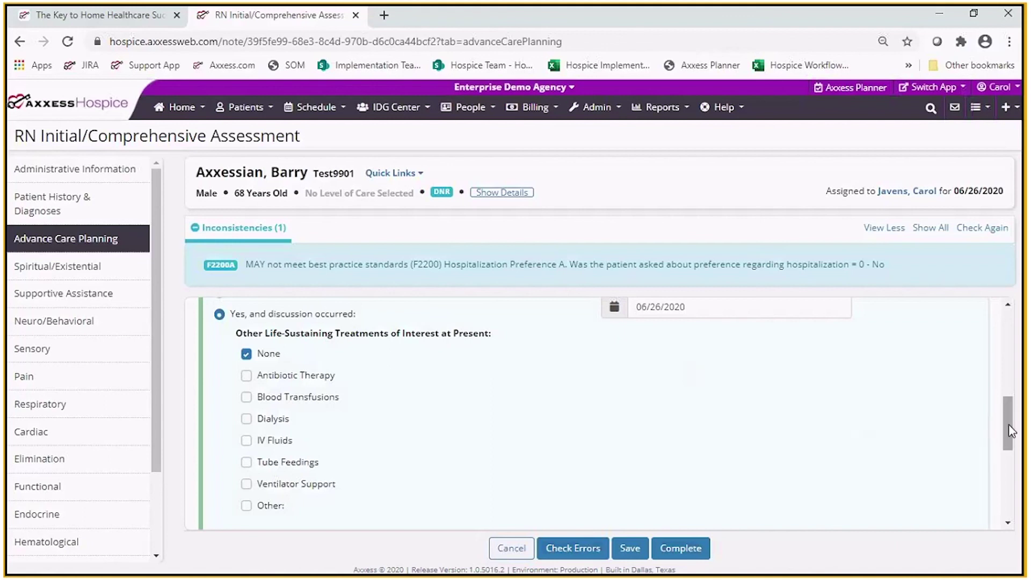
- Try to record that hospitalization preference was discussed on 06/26/2020 with the wish to remain at home, and recheck the assessment for errors
left_click_drag(1009, 424, 1021, 502)
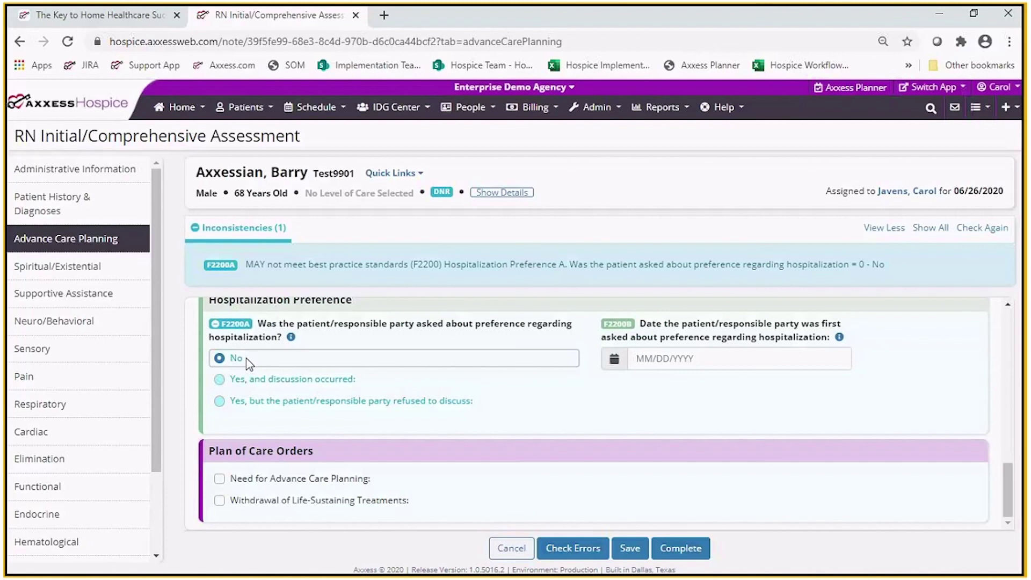
left_click(219, 381)
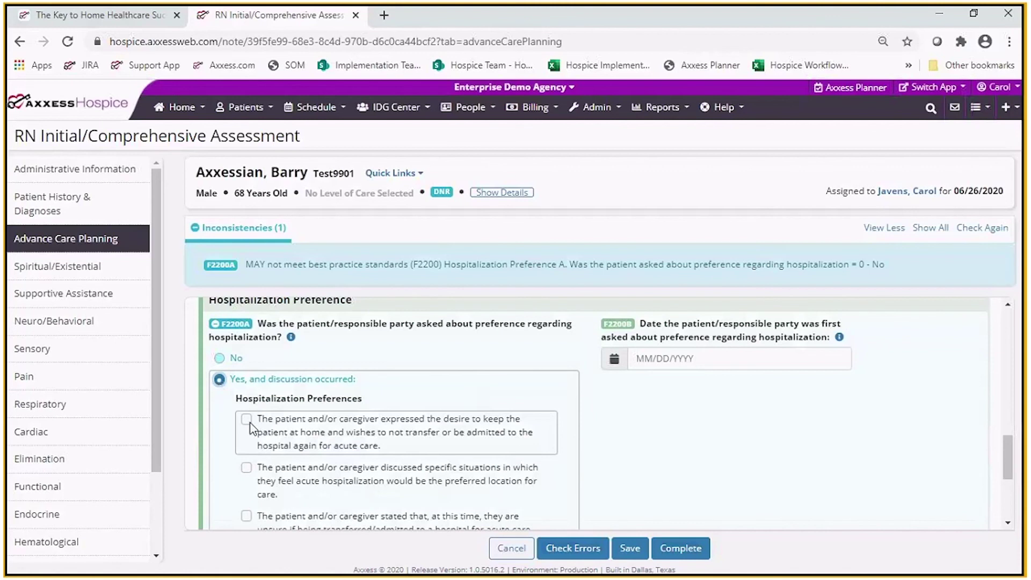
left_click(247, 420)
left_click(698, 359)
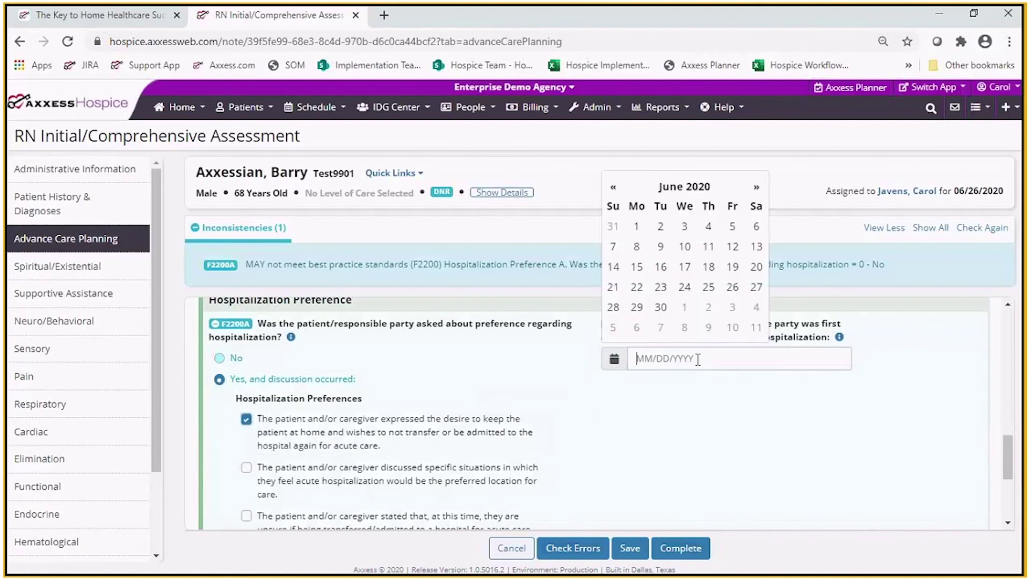
left_click(733, 286)
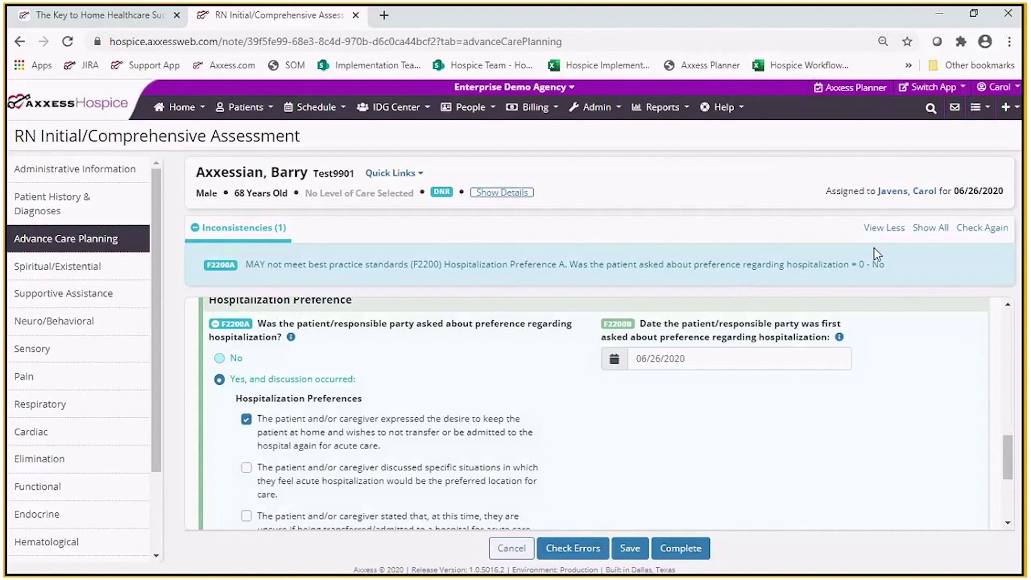
left_click(982, 230)
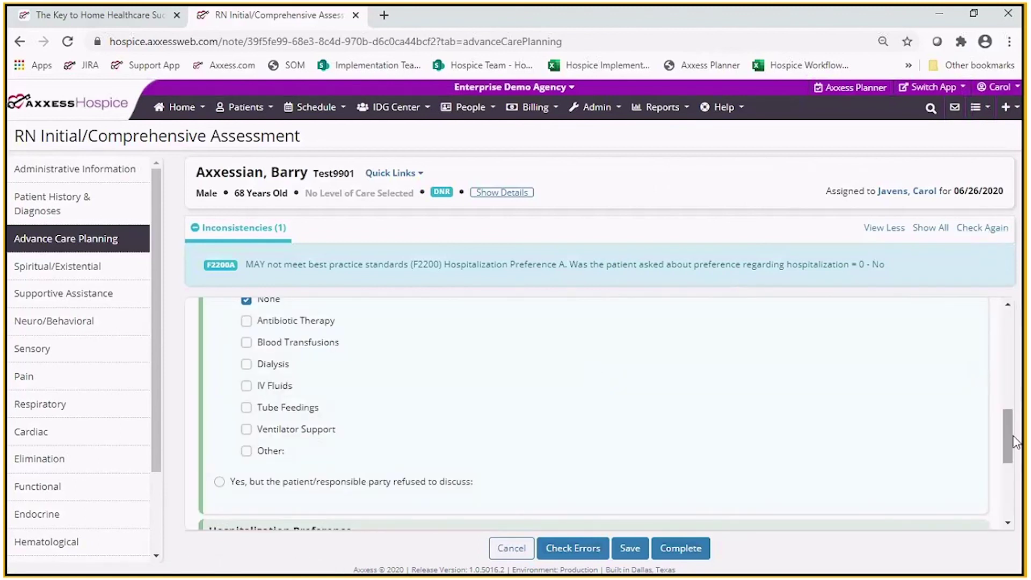
- Answer Hospitalization Preference with Yes, and discussion occurred, select the desire to keep the patient at home, and save the assessment
left_click_drag(1003, 441, 1006, 494)
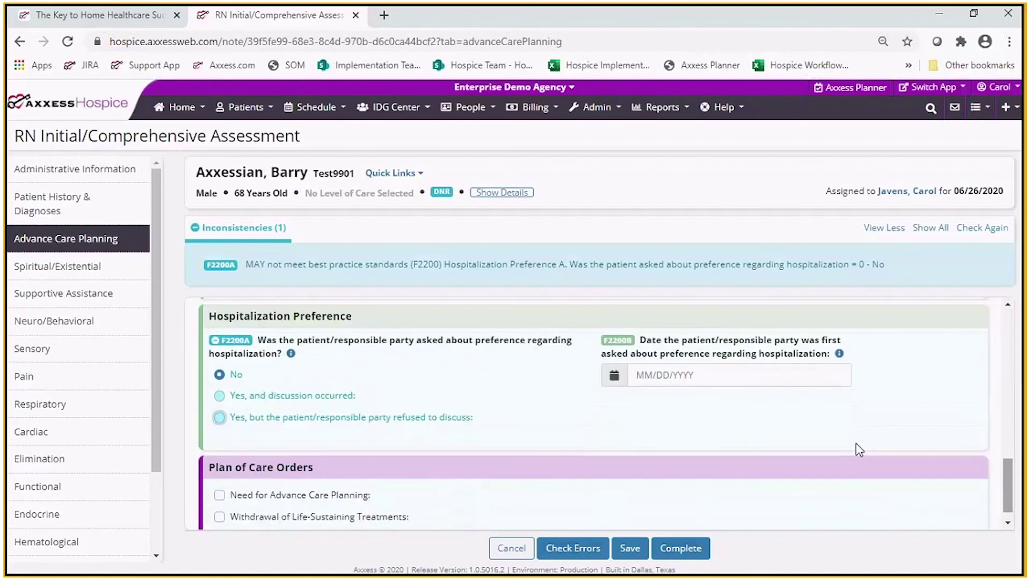
left_click(315, 397)
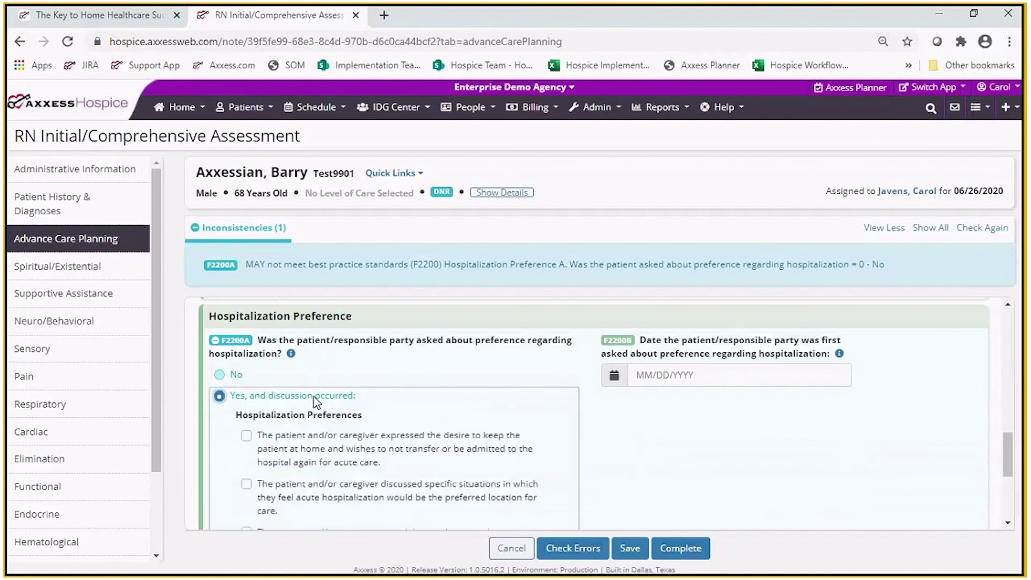
left_click(317, 454)
left_click(630, 548)
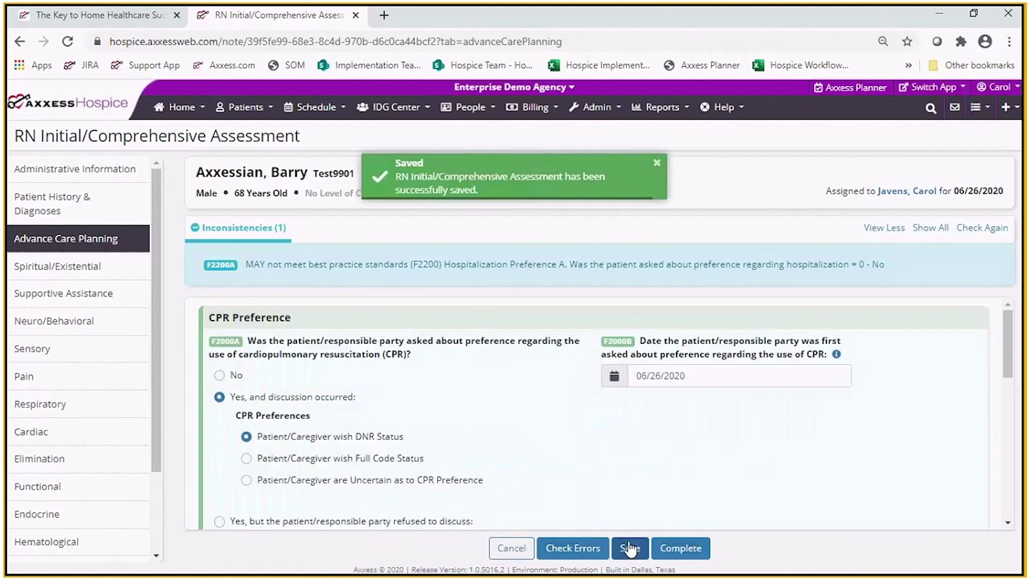
- Recheck the assessment for errors and set the date first asked about hospitalization preference to 06/26/2020
left_click(587, 548)
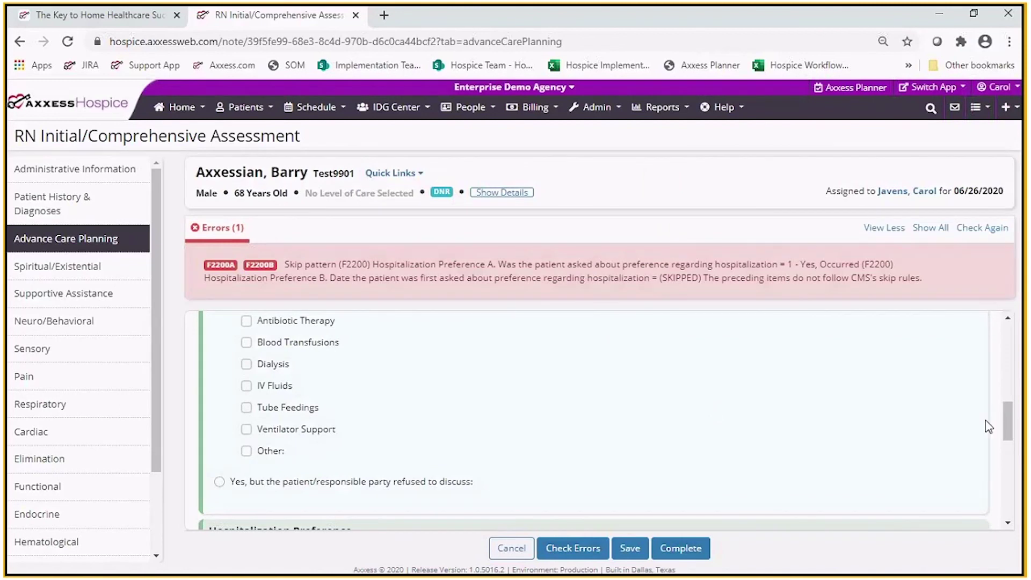
left_click_drag(1006, 421, 1007, 468)
left_click(687, 359)
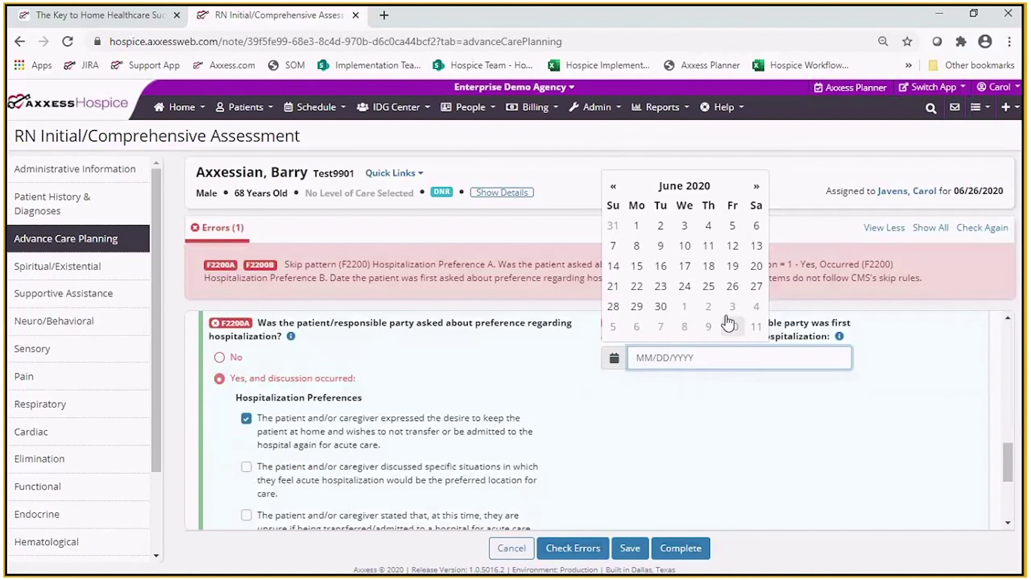
left_click(732, 289)
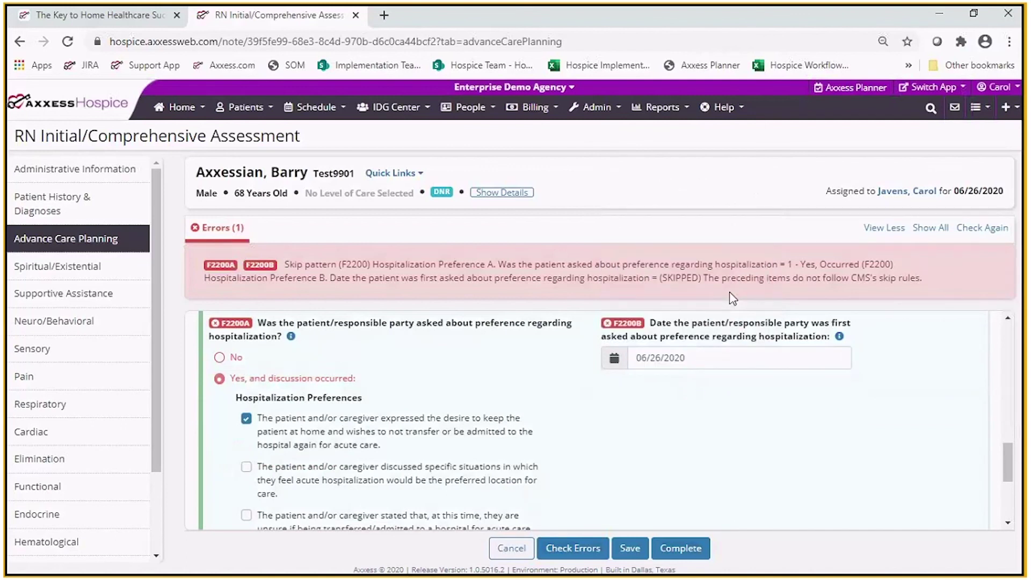
- Sign and complete the RN Initial/Comprehensive Assessment and close the completion dialog
left_click(690, 547)
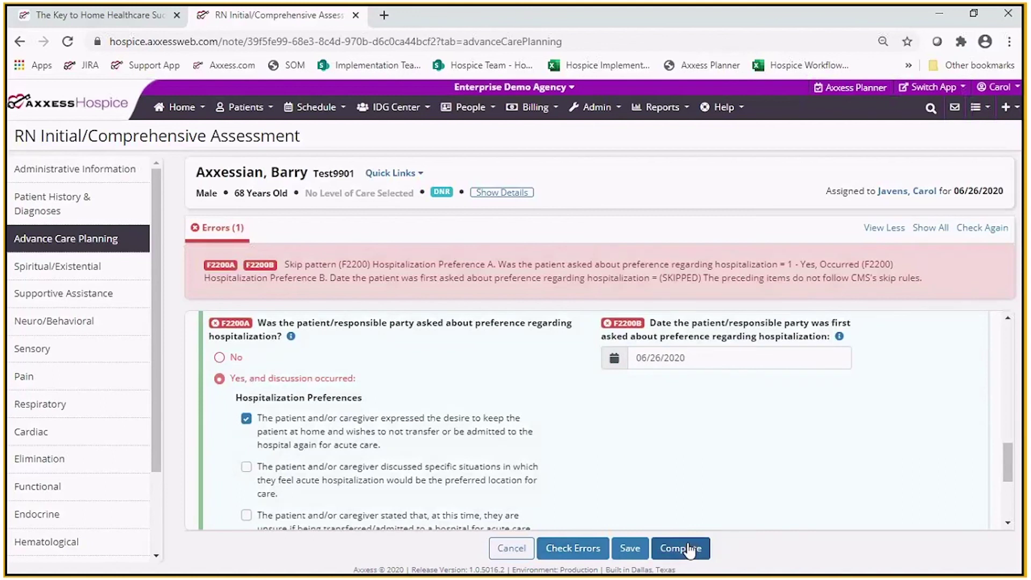
left_click(688, 548)
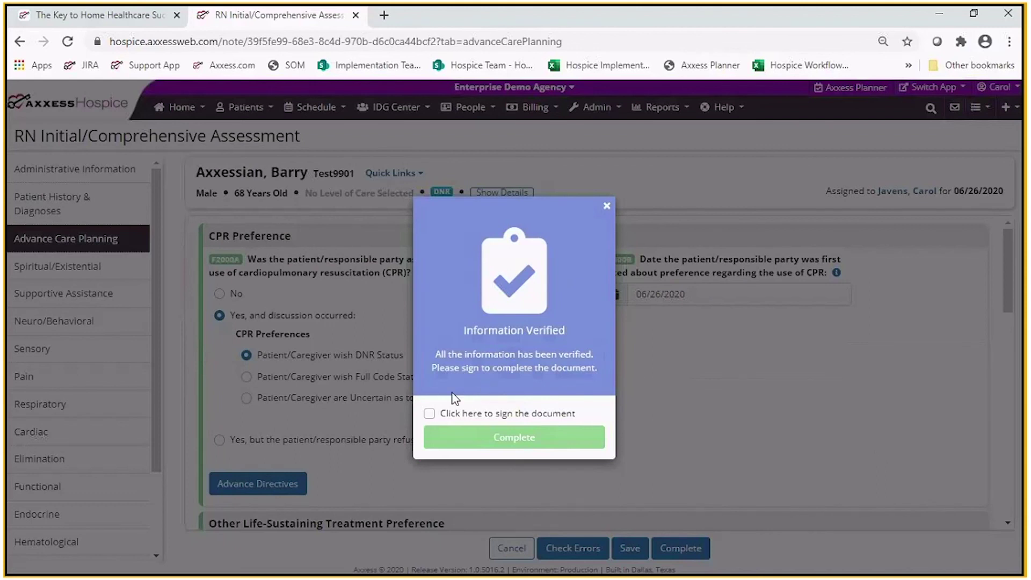
left_click(429, 413)
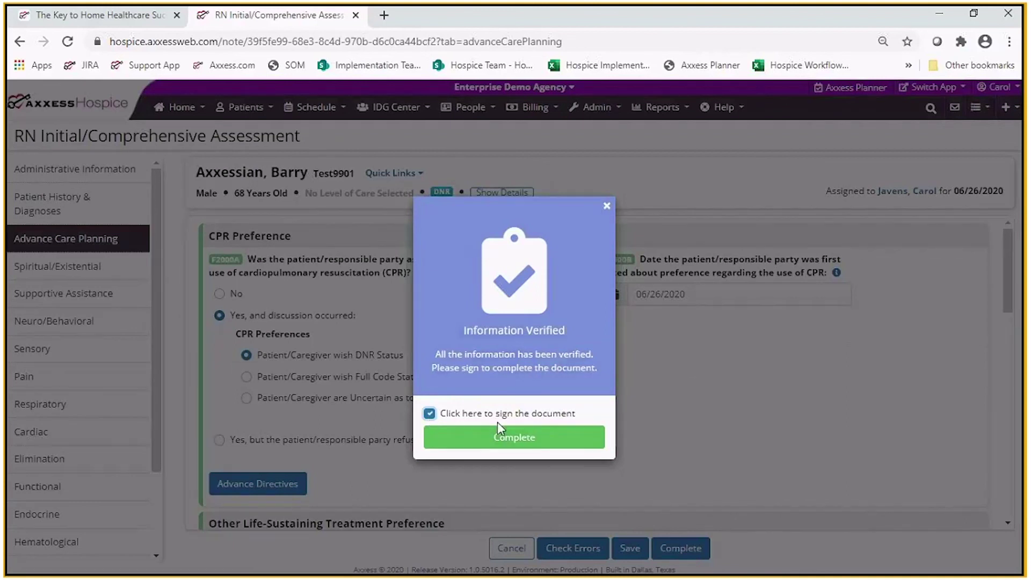
left_click(502, 438)
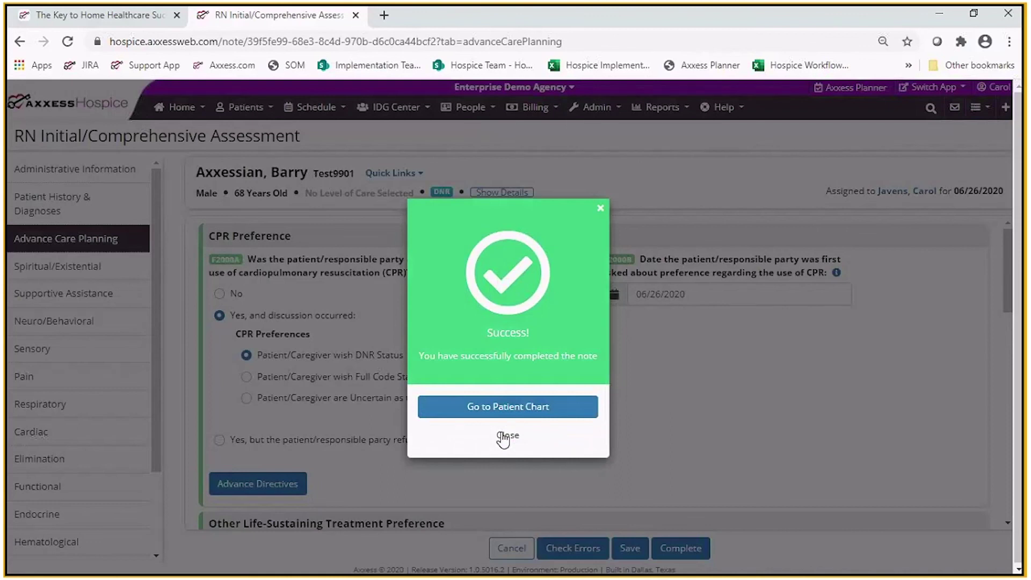
left_click(504, 436)
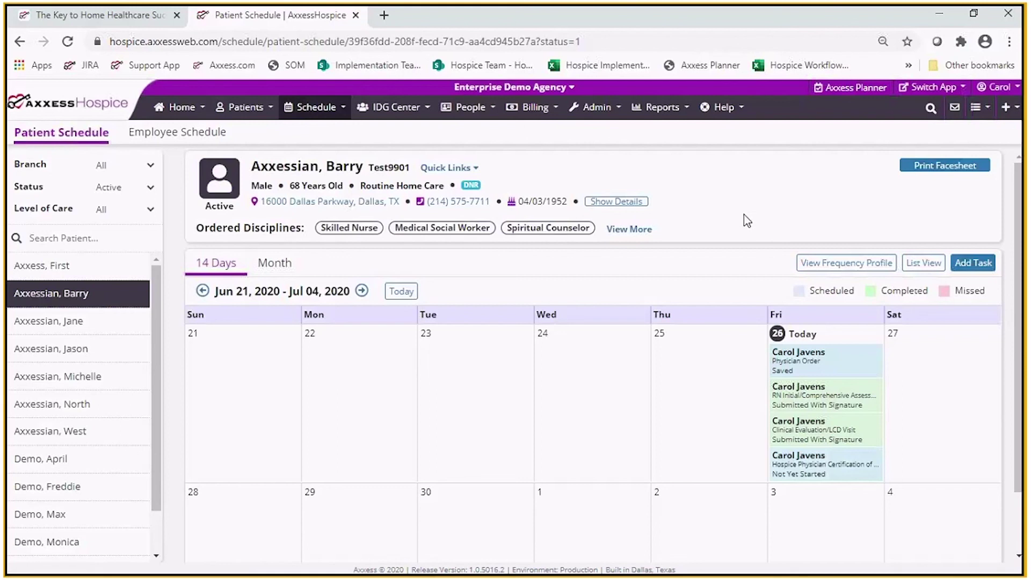
- Open the saved Physician Order of June 26 from the patient schedule and mark it as Order Read Back and Verified
left_click(809, 366)
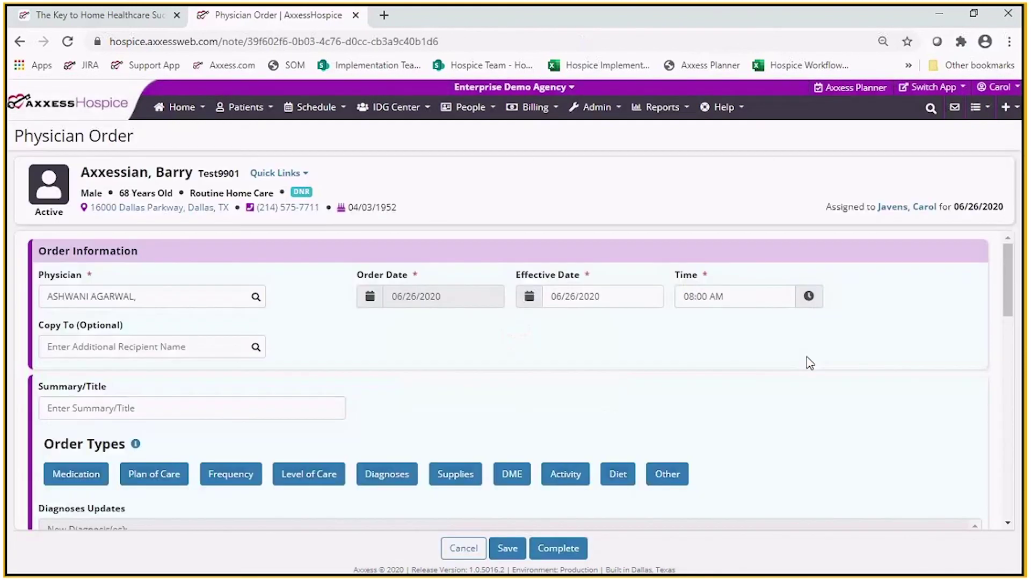
scroll(1003, 275, "down", 1)
left_click_drag(1004, 276, 1008, 524)
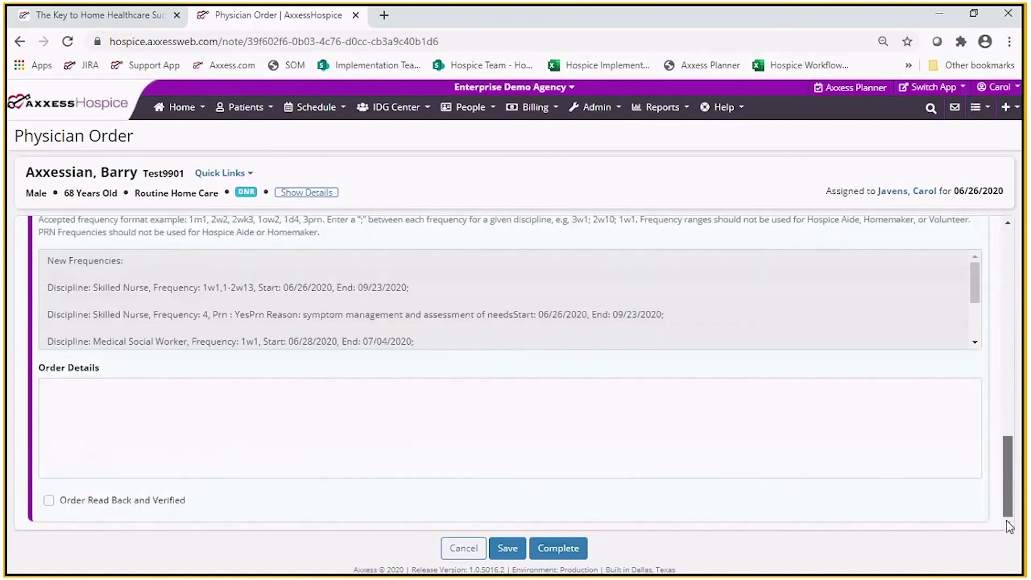
left_click(145, 506)
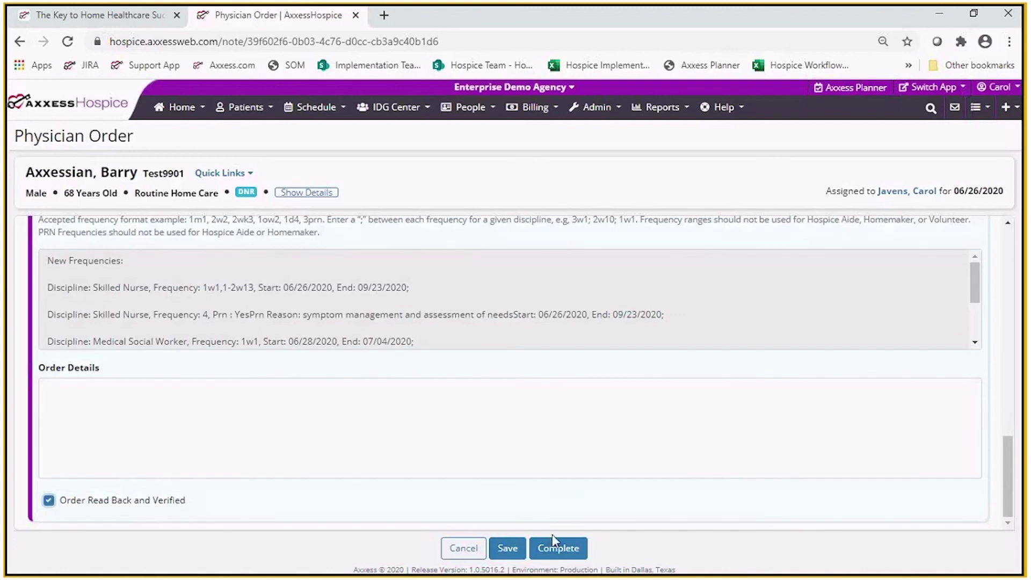
- Sign and complete the Physician Order, close the completion dialog, and show the patient's schedule as a task list
left_click(559, 549)
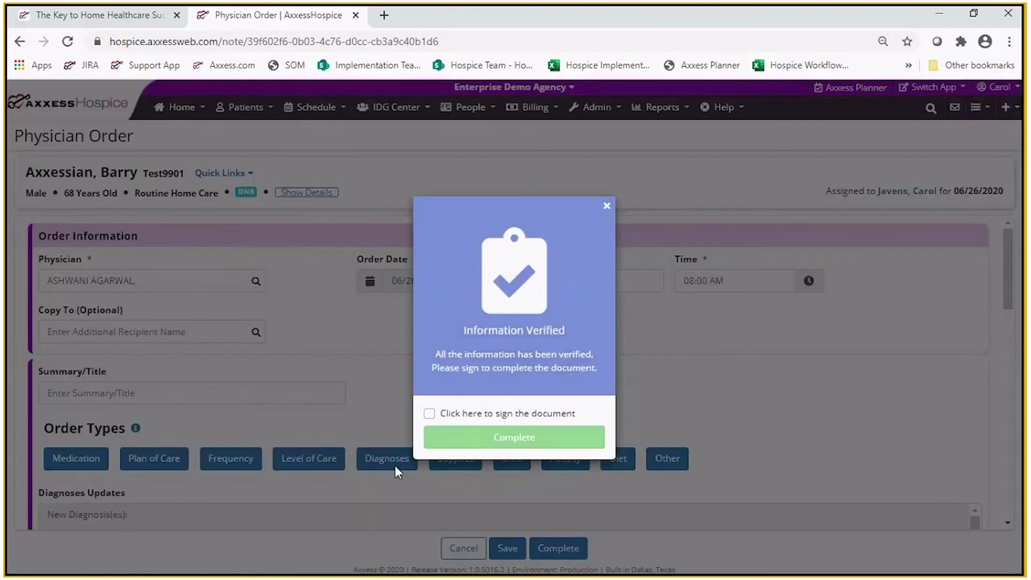
left_click(427, 414)
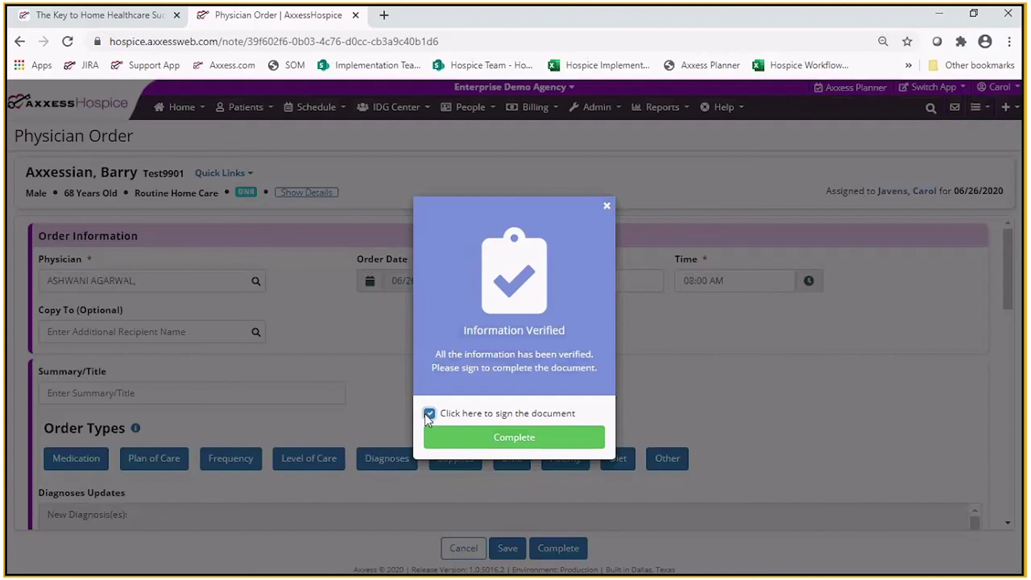
left_click(490, 440)
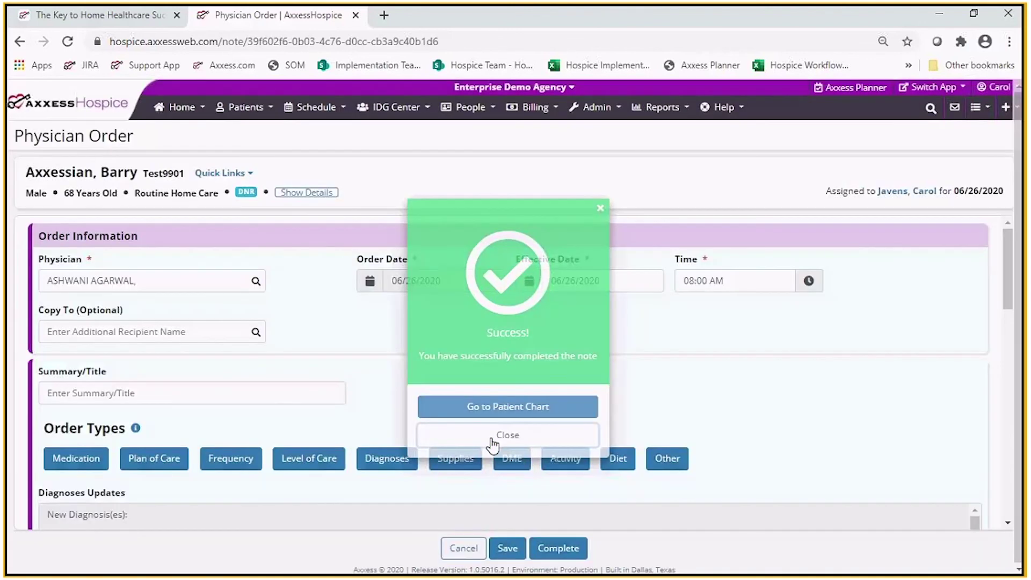
left_click(492, 440)
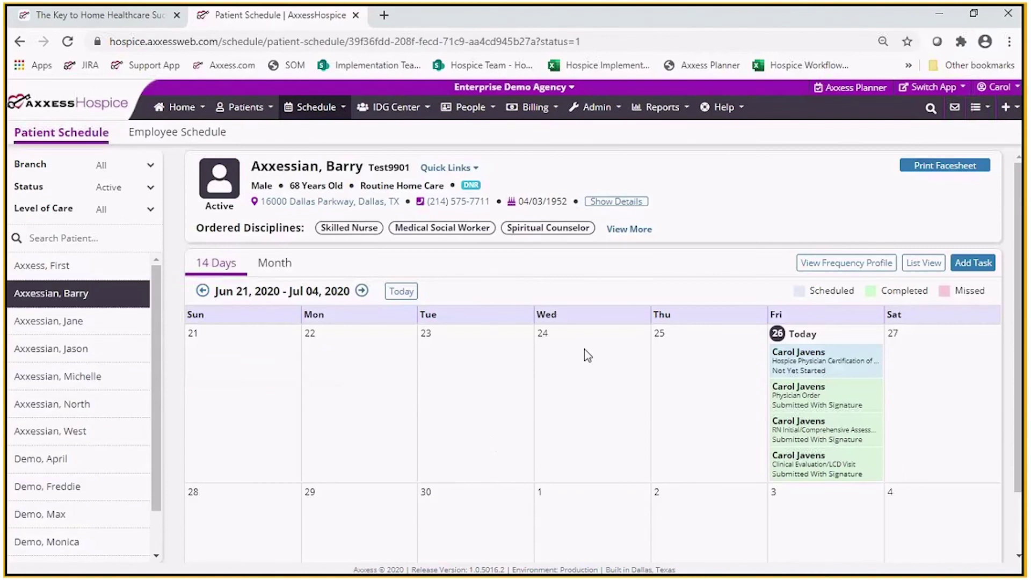
left_click(917, 264)
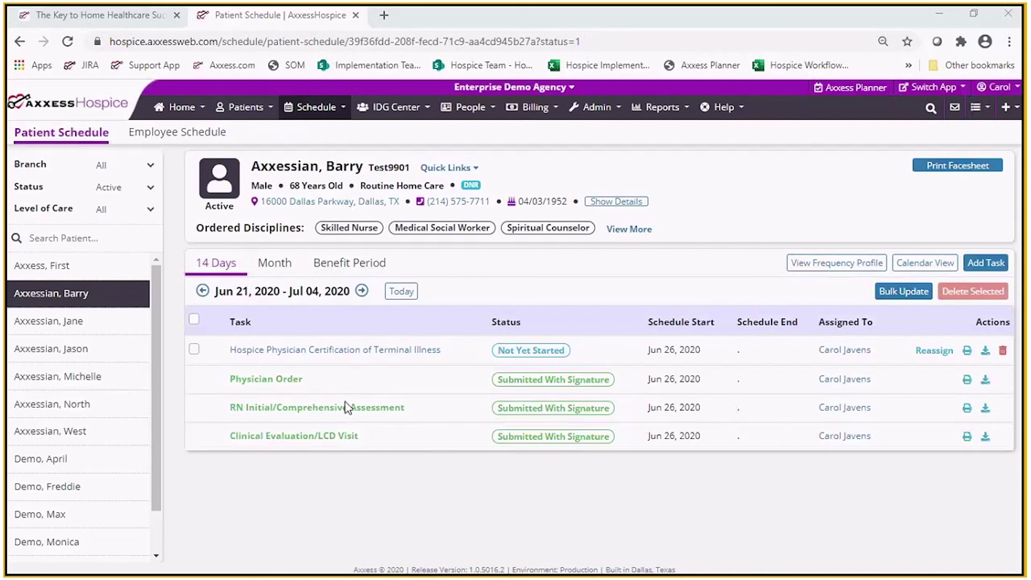
- Open the Hospice Physician Certification of Terminal Illness and choose Initial certification, benefit period 06/26/2020 - 09/23/2020, composed by the Hospice Physician
left_click(364, 355)
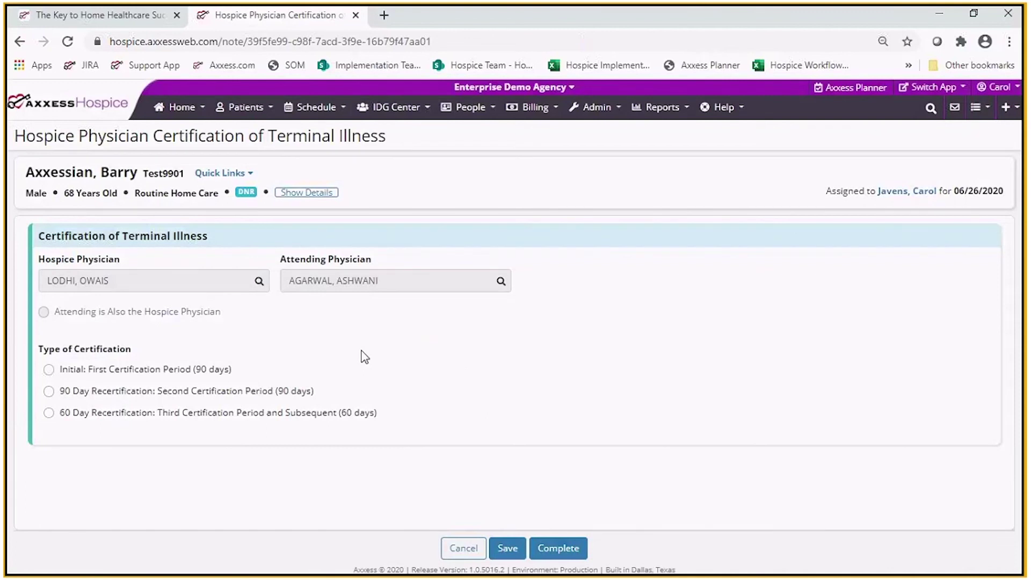
left_click(49, 369)
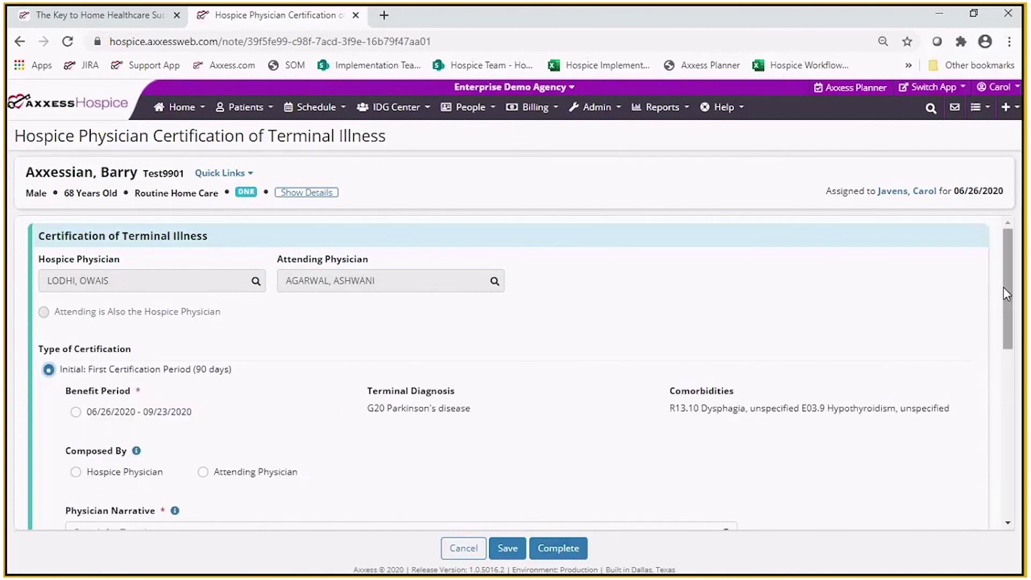
left_click_drag(1005, 289, 1008, 322)
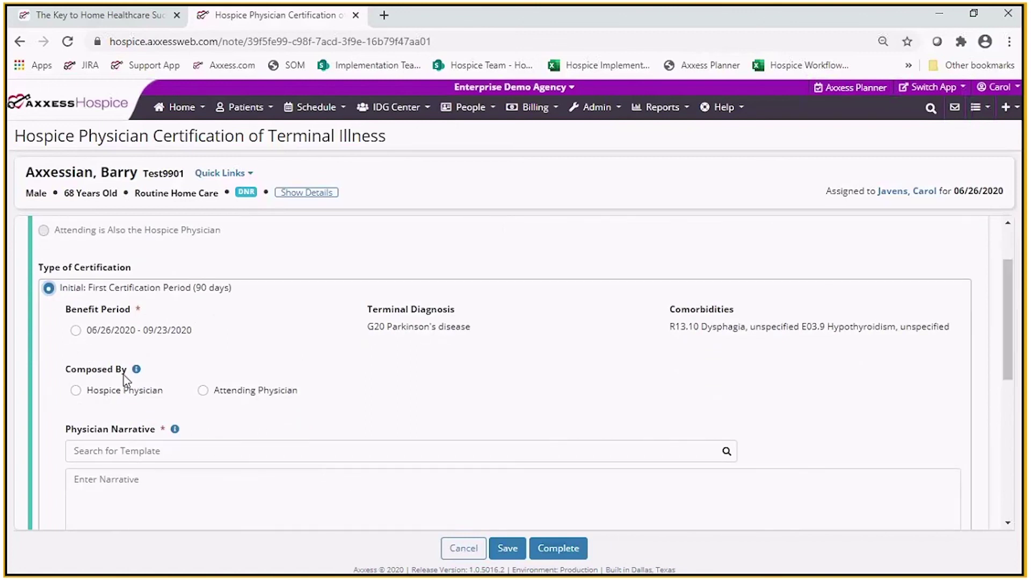
left_click(74, 331)
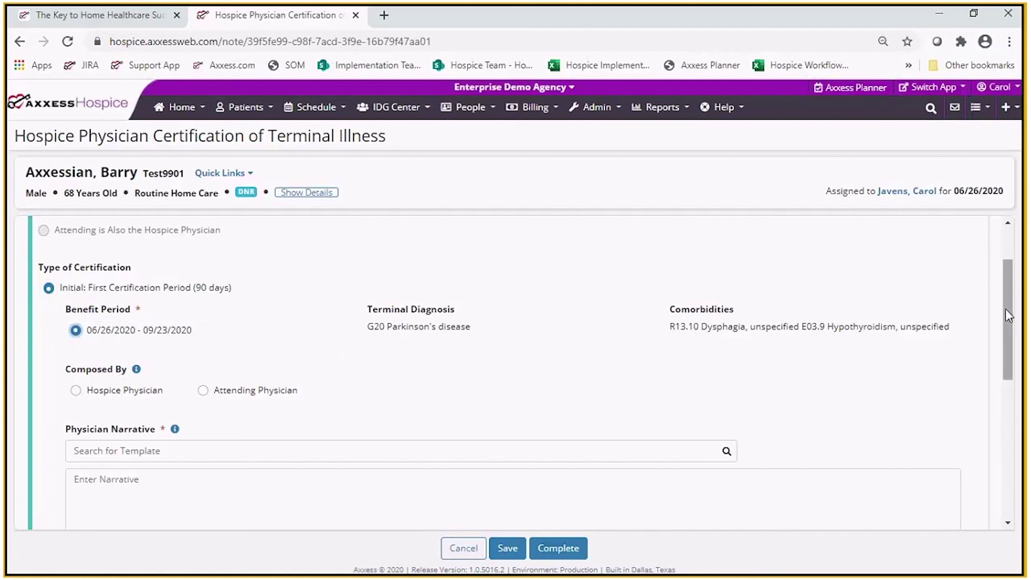
left_click_drag(1006, 309, 1006, 314)
scroll(1005, 314, "down", 2)
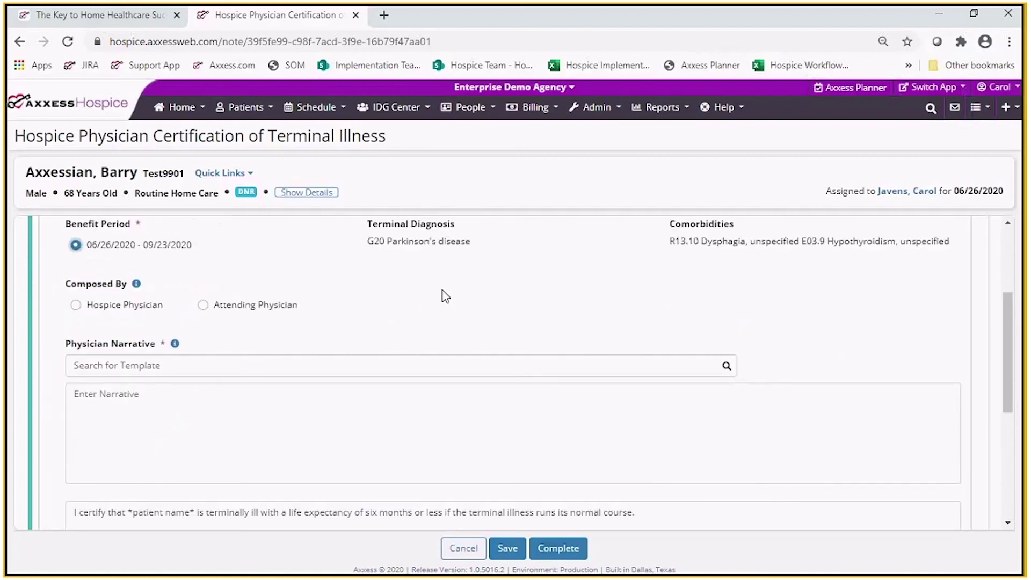
left_click(151, 308)
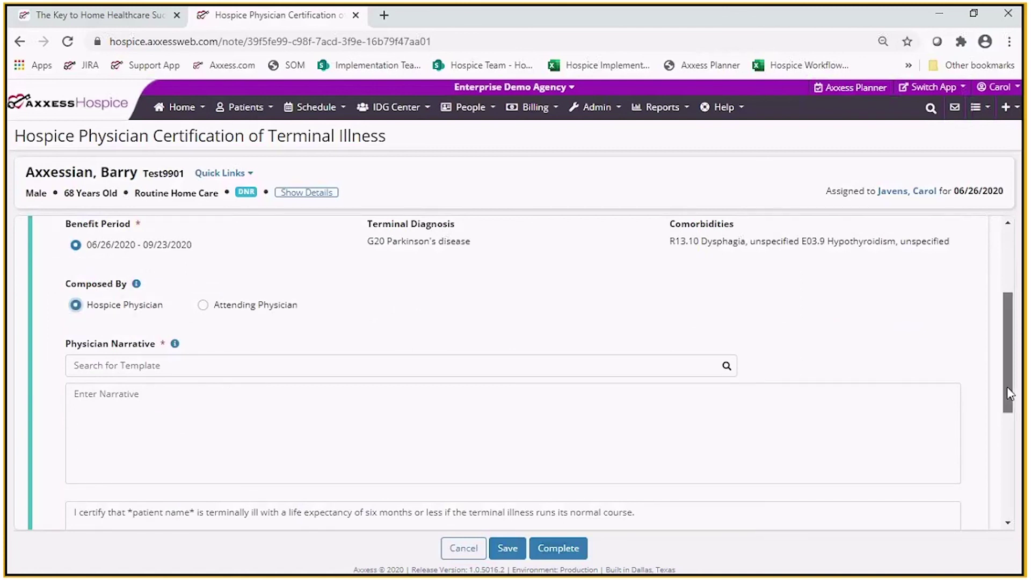
- Read the guidance on what the Physician Narrative should contain, and close it
left_click_drag(1007, 386, 1007, 421)
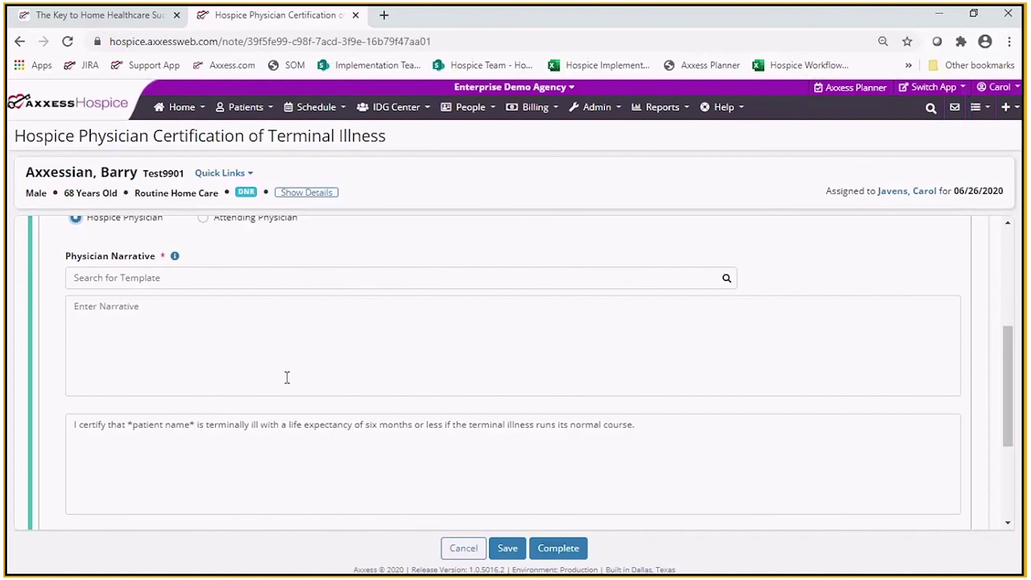
left_click(175, 256)
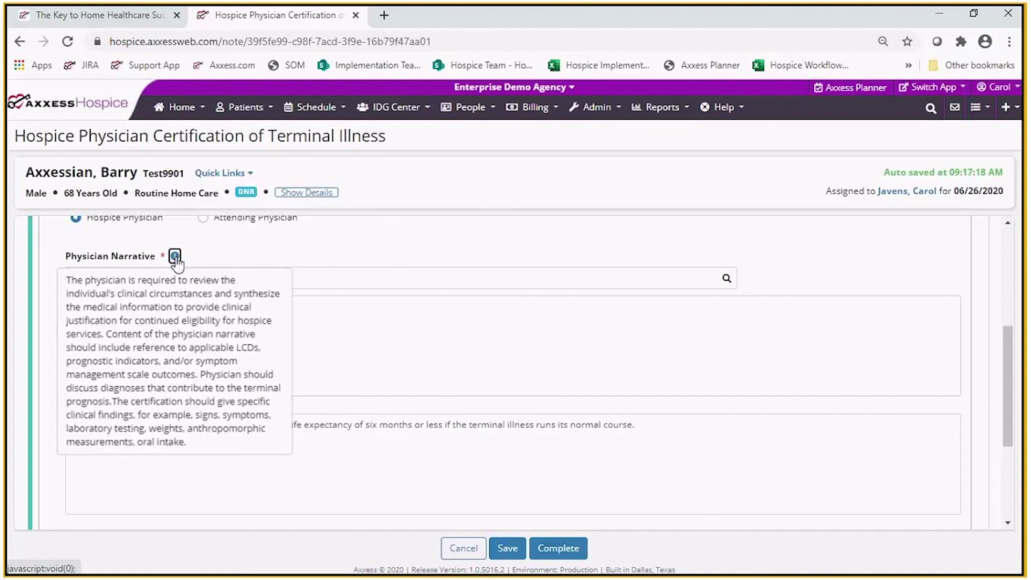
mouse_move(176, 262)
left_mouse_down()
mouse_move(241, 361)
mouse_move(183, 258)
left_mouse_up()
left_click(175, 257)
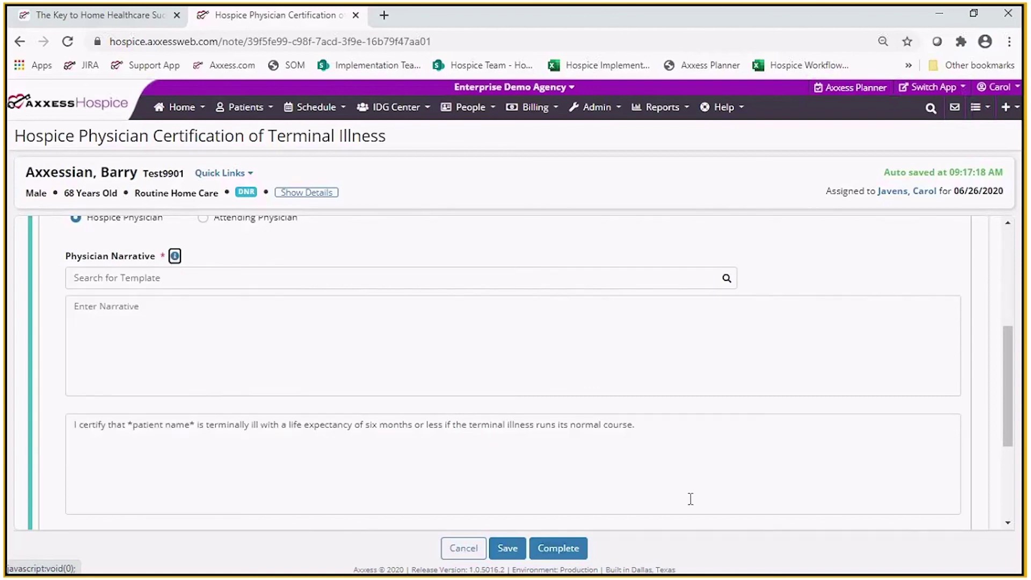
- Replace the *patient name* placeholder in the terminal illness certification statement with the patient's full name
mouse_move(1004, 427)
left_mouse_down()
mouse_move(1007, 477)
mouse_move(1009, 469)
left_mouse_up()
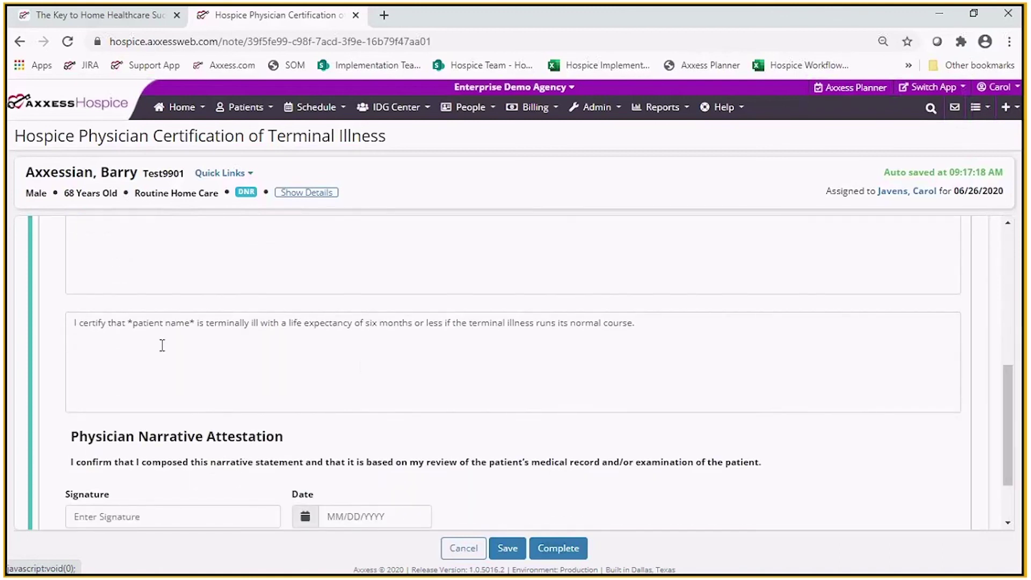
left_click_drag(197, 328, 129, 326)
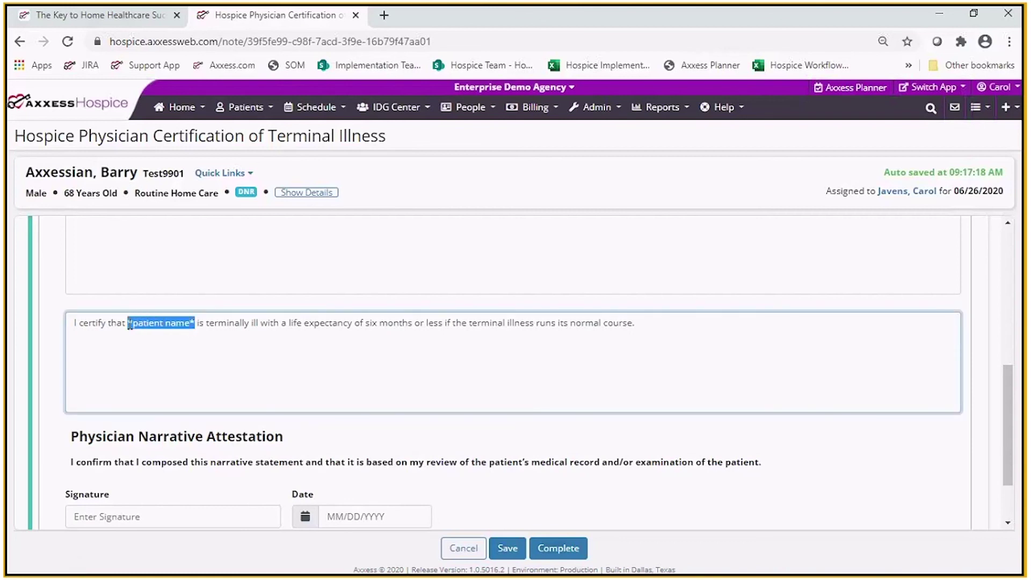
type("Barry A")
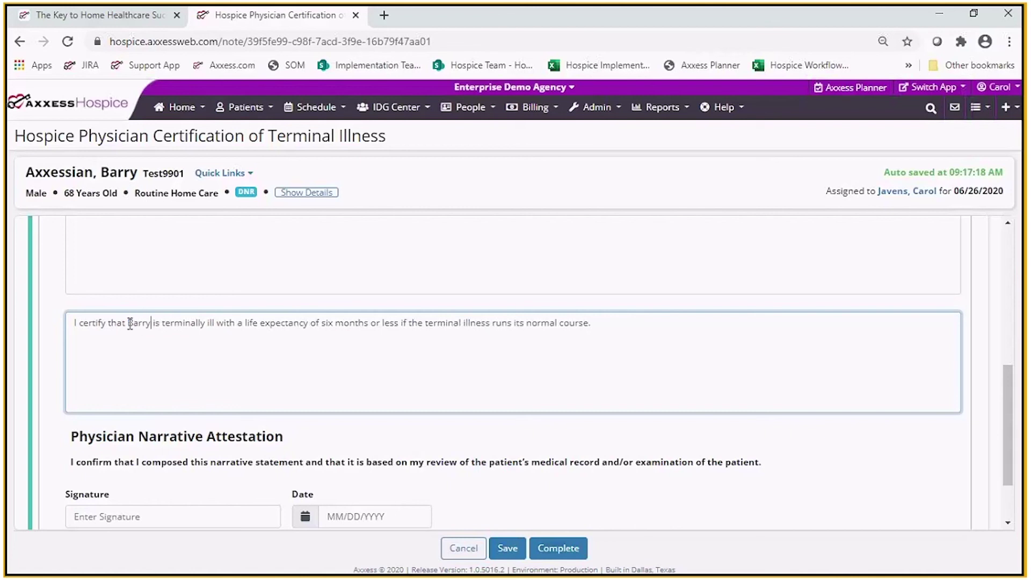
type("xxe")
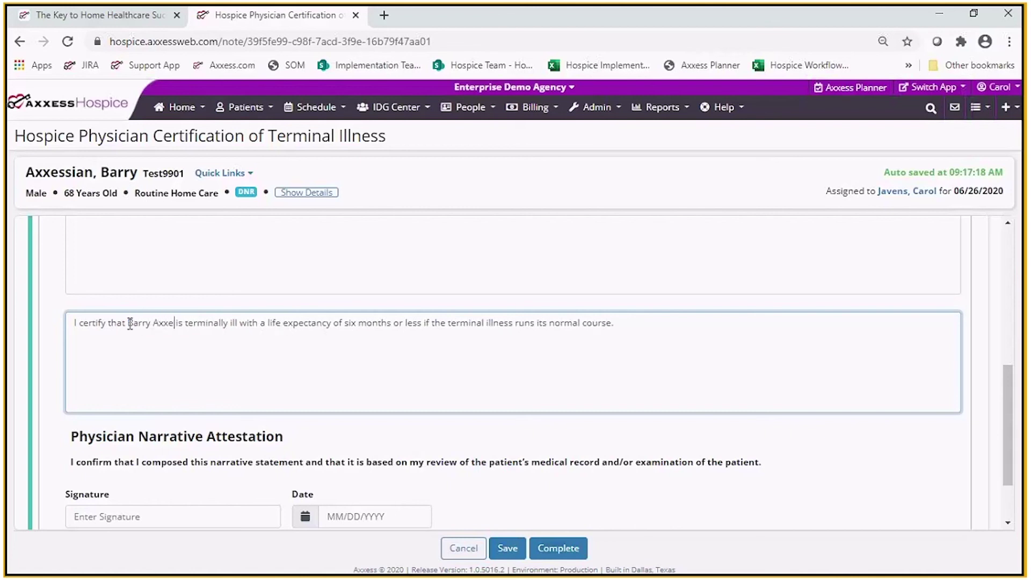
type("ssion")
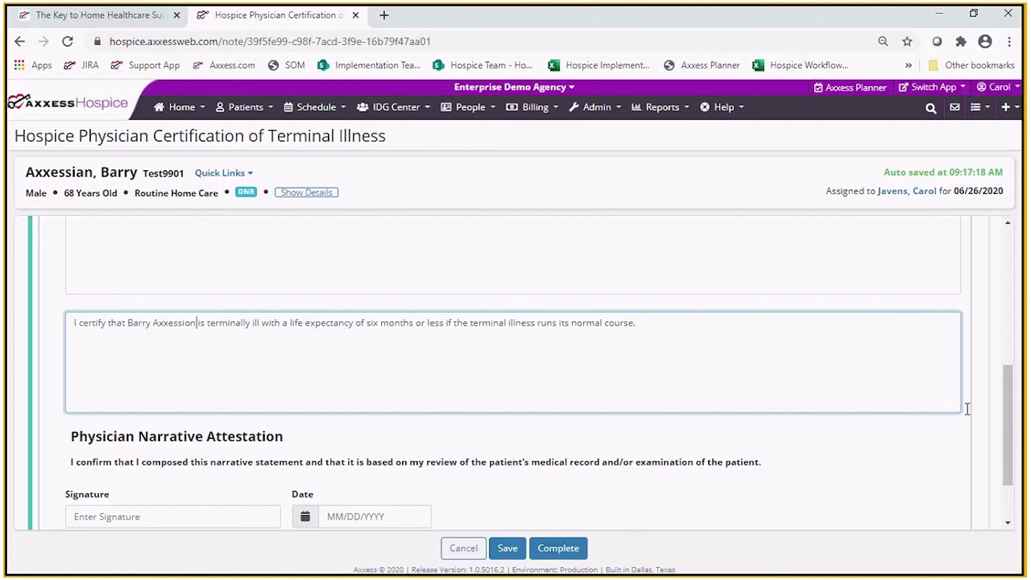
- Enter the physician's name as signature of the Physician Narrative Attestation and date it 06/29/2020
left_click_drag(1014, 441, 1009, 472)
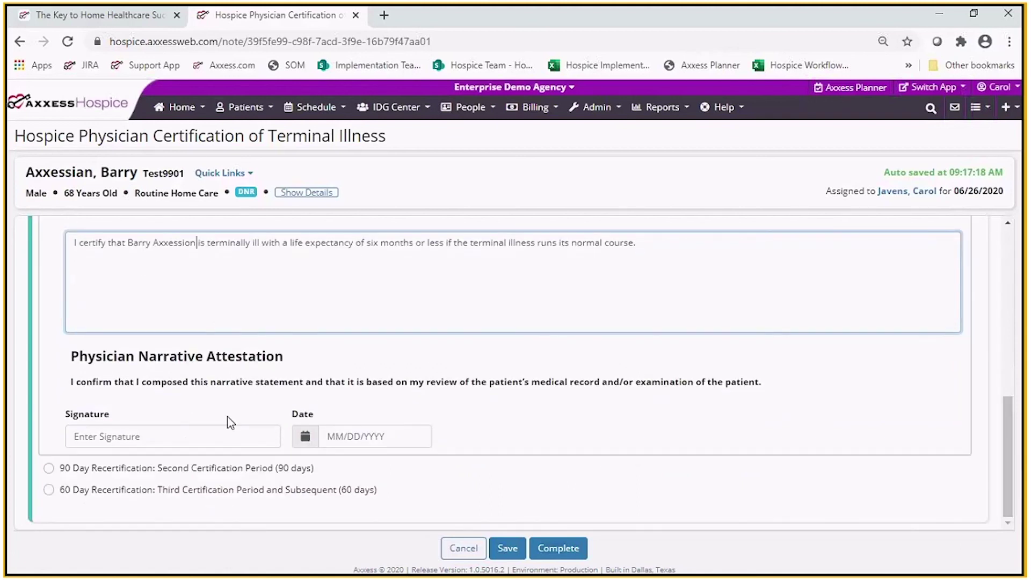
left_click(161, 436)
type("Dr Ag")
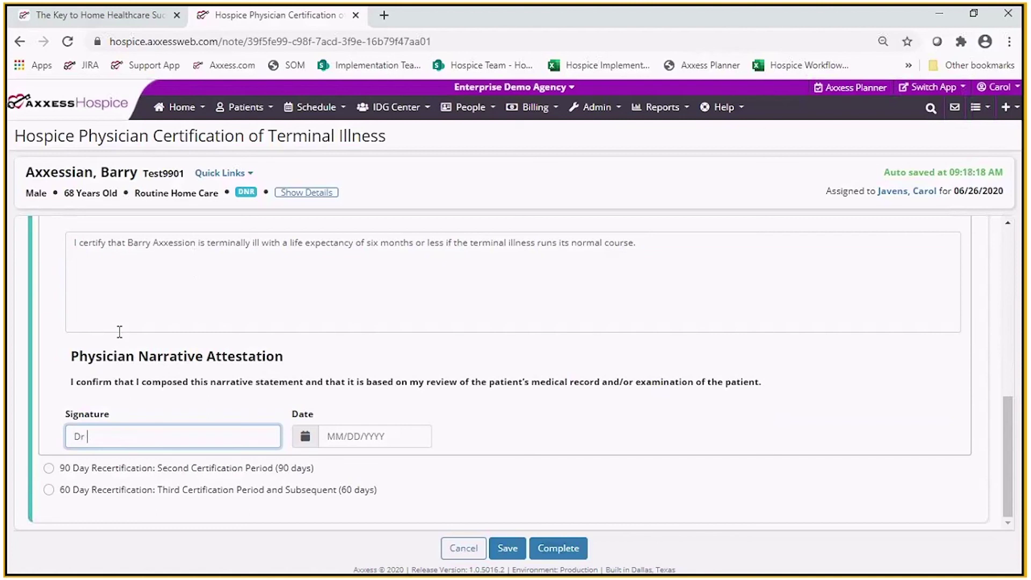
type("arwal")
left_click(382, 438)
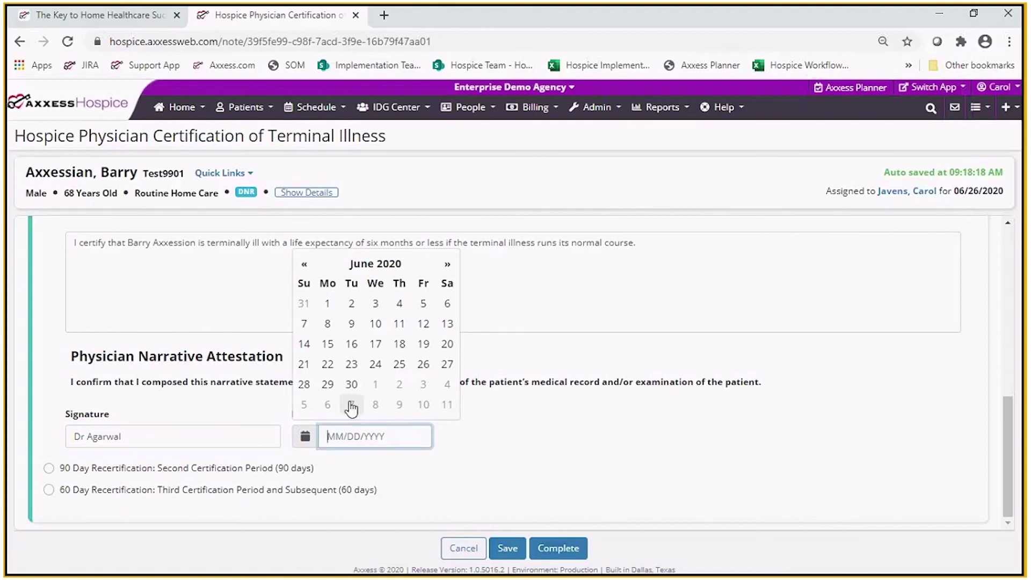
left_click(327, 383)
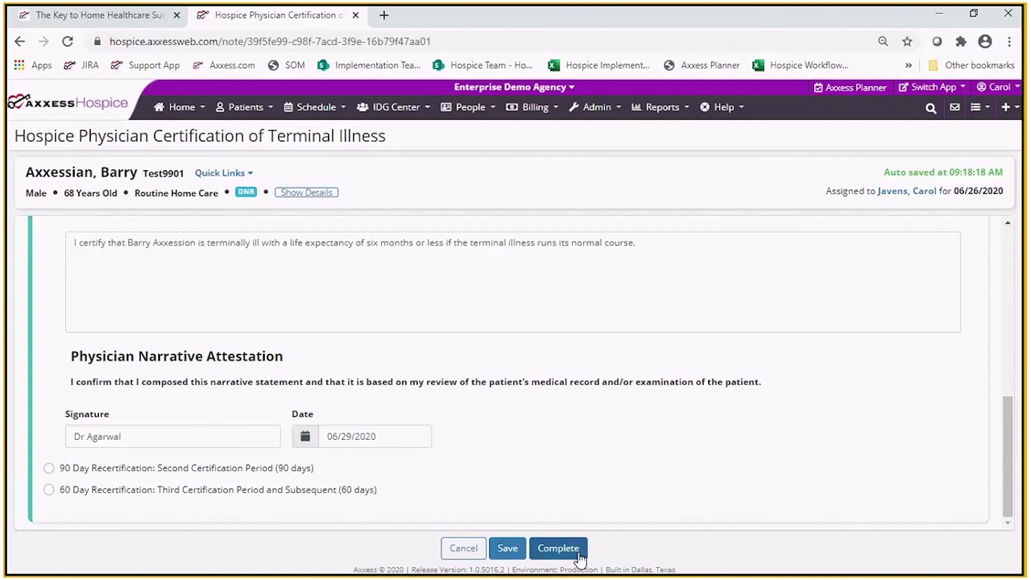
- Switch the certification type to 90 Day Recertification and examine its benefit period, narrative and attestation fields
left_click(49, 468)
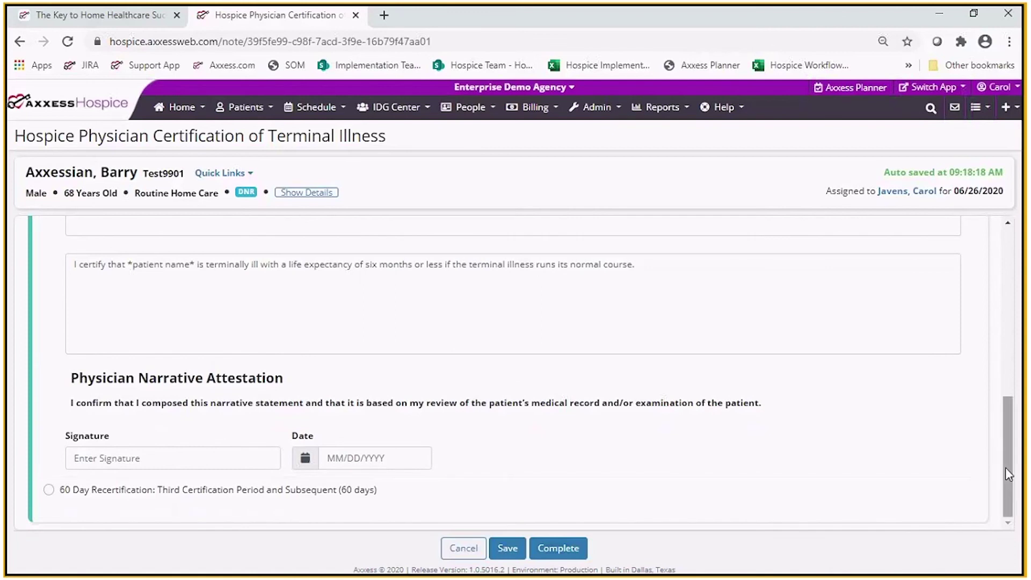
left_click_drag(1006, 470, 993, 382)
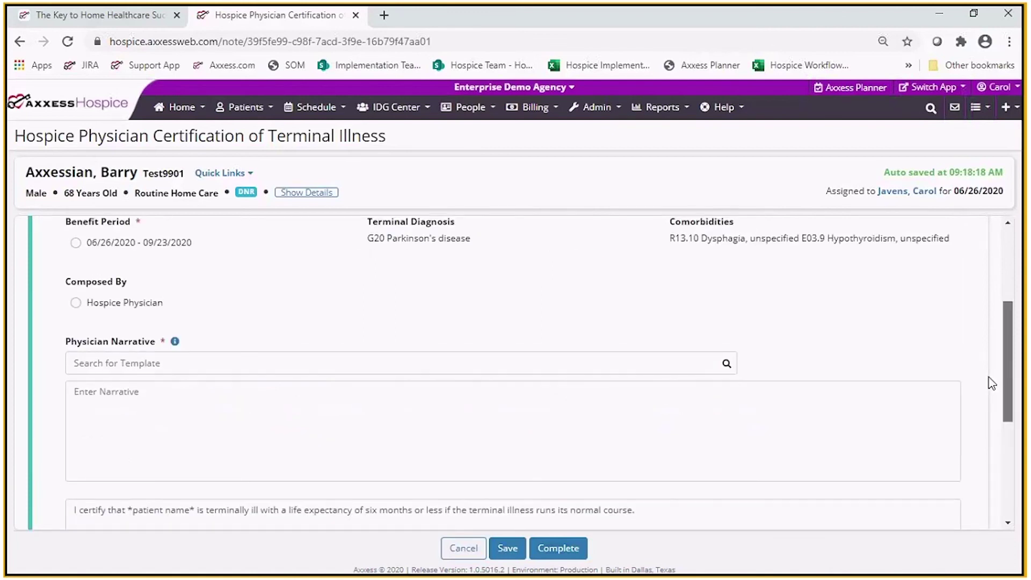
left_click_drag(993, 382, 985, 502)
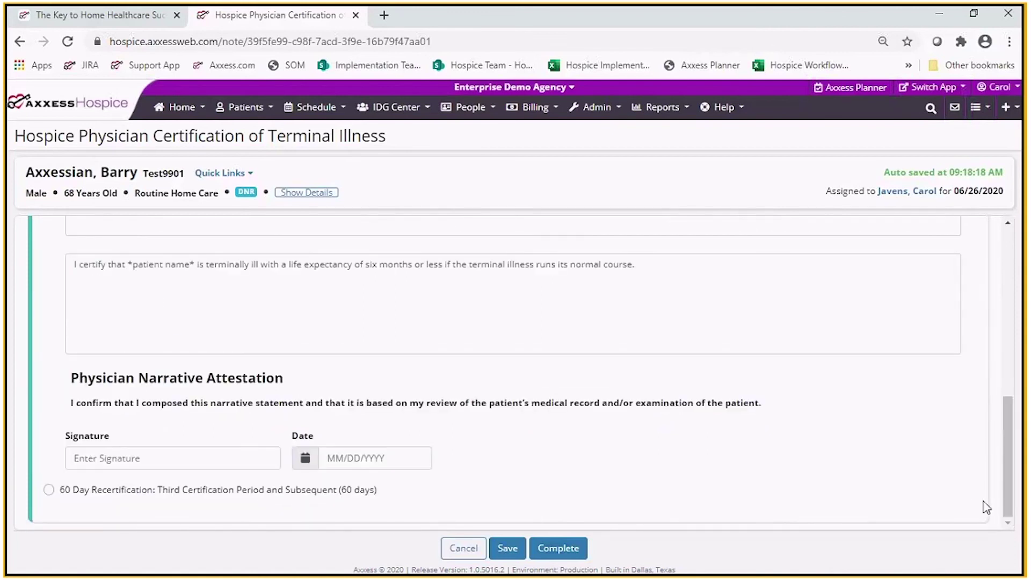
- Switch to 60 Day Recertification and examine the Face-to-Face Encounter statements for Certifying Physician and Nurse Practitioner
left_click(49, 491)
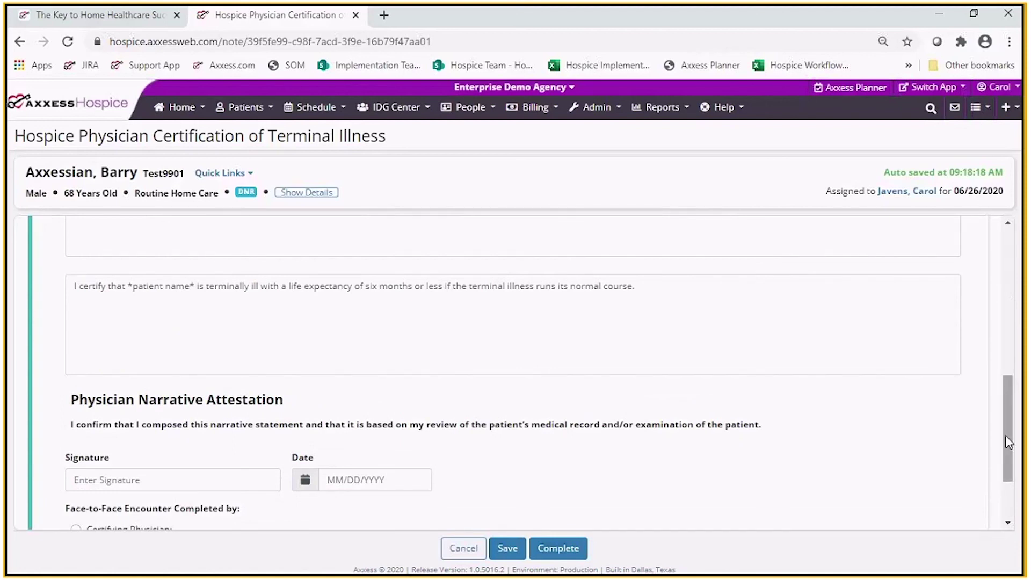
left_click_drag(1006, 455, 1014, 521)
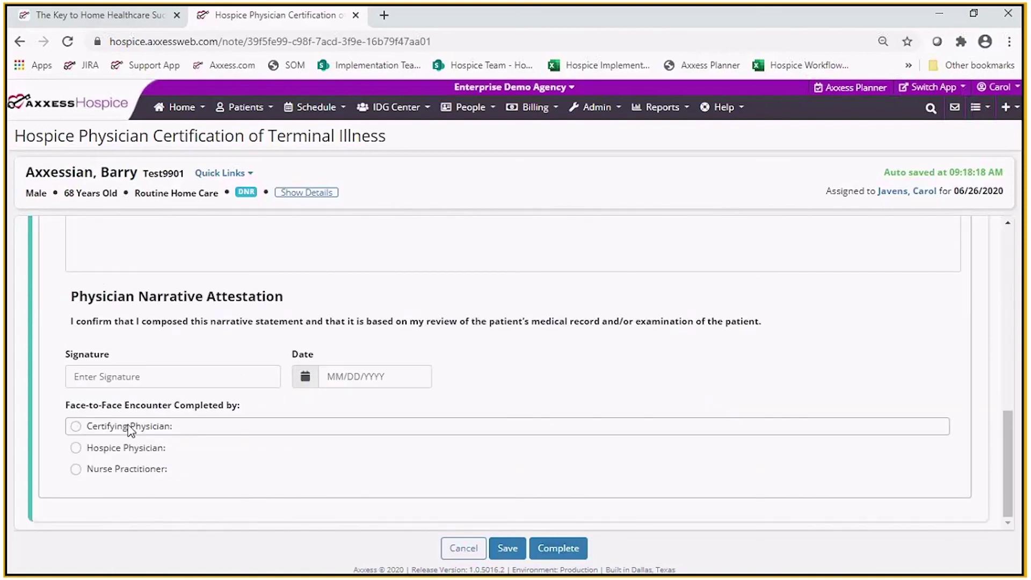
left_click(74, 430)
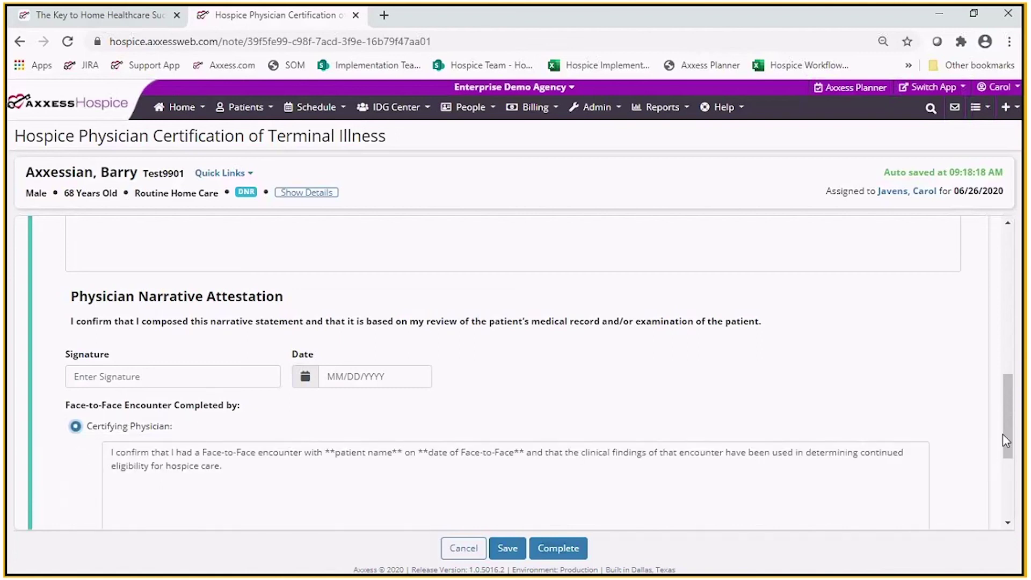
mouse_move(1003, 434)
left_mouse_down()
mouse_move(1005, 498)
mouse_move(1004, 470)
left_mouse_up()
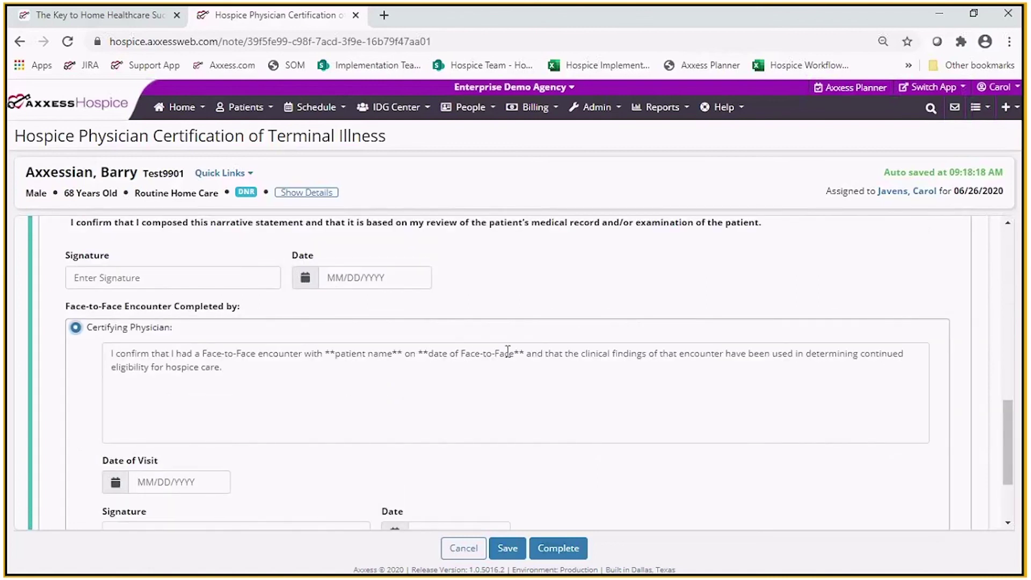
left_click(76, 329)
left_click(75, 468)
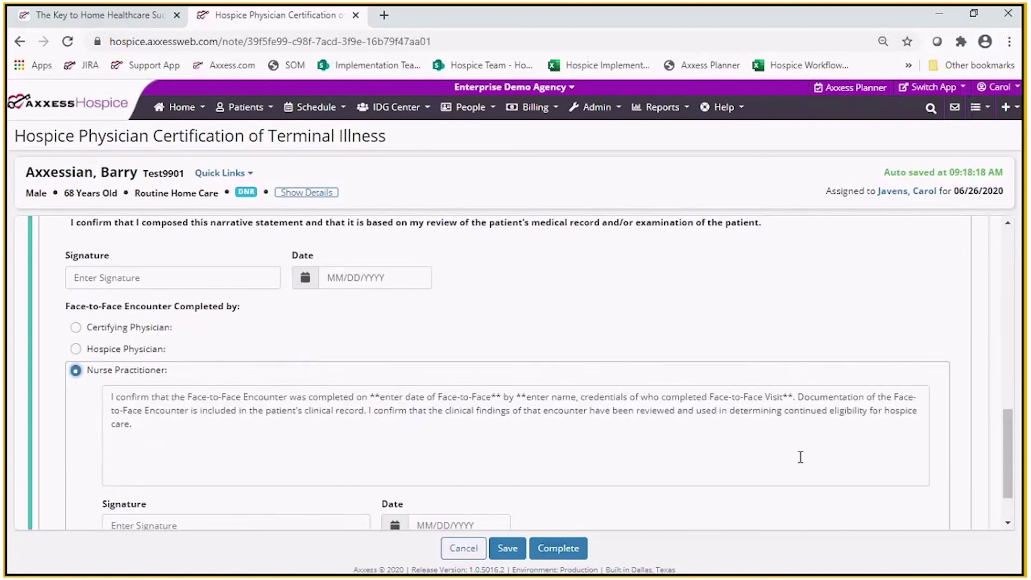
left_click_drag(1007, 467, 983, 317)
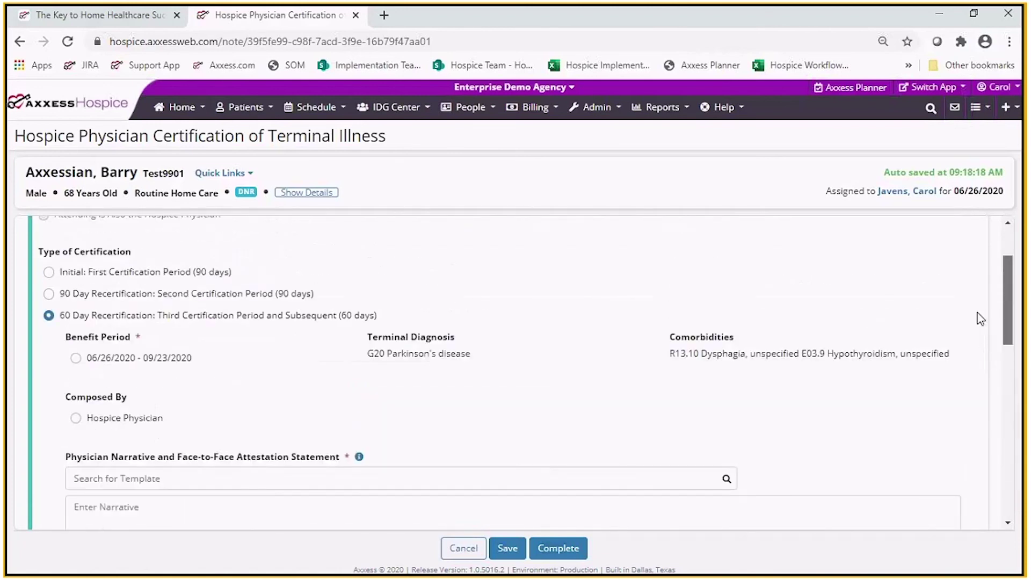
- Return to Initial: First Certification Period, complete the physician's name in the attestation signature and set its date to 06/29/2020
left_click(127, 273)
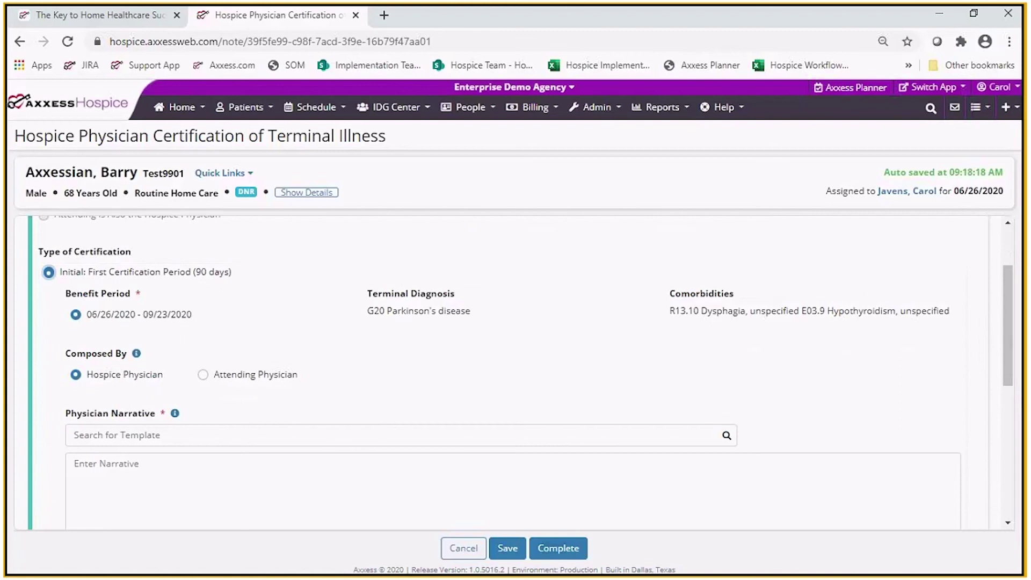
scroll(557, 486, "down", 6)
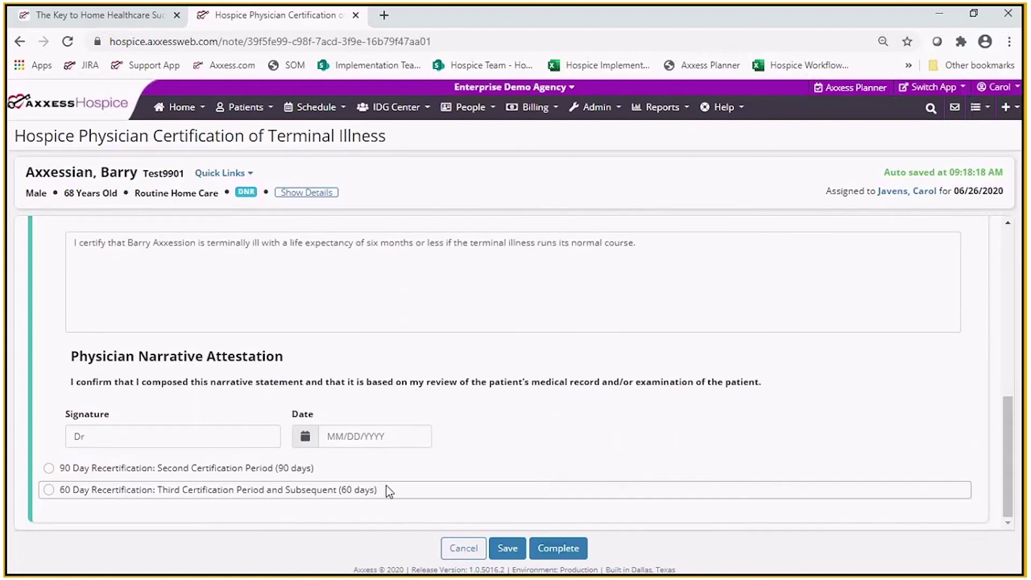
left_click(261, 439)
type("Agarwal")
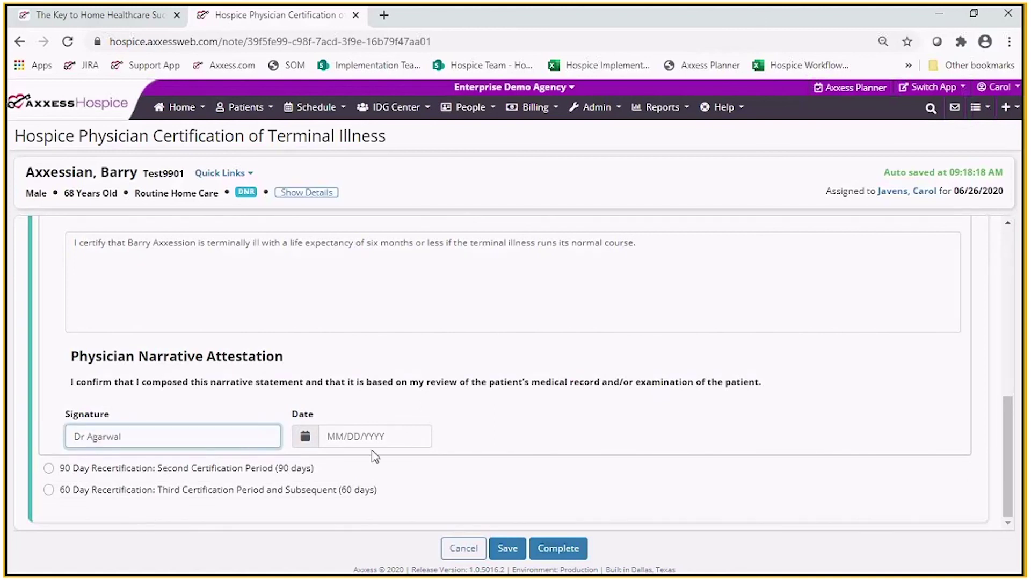
left_click(375, 436)
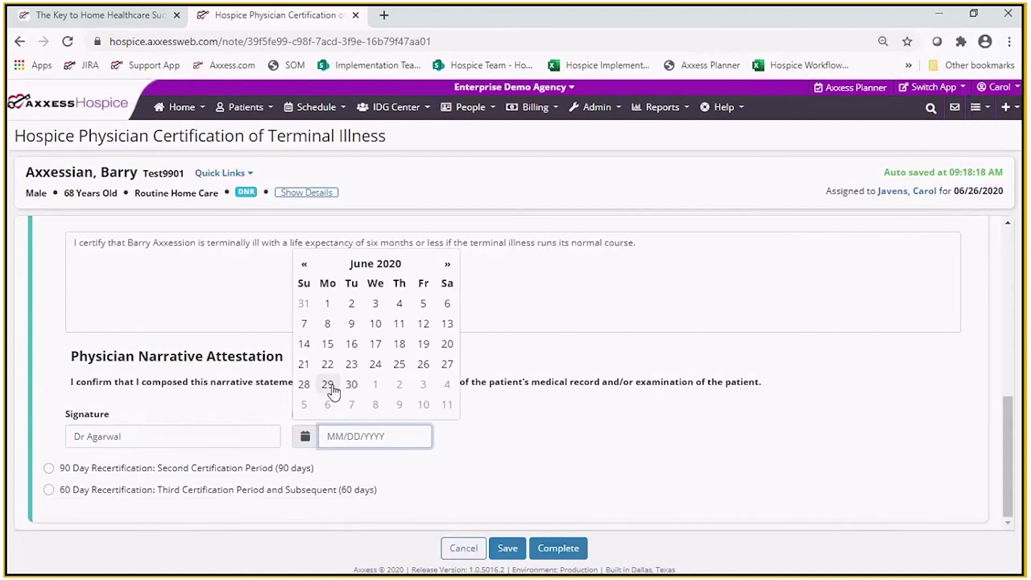
left_click(328, 384)
- Save the certification without completing it, leave the page, and show the patient's schedule as a task list
left_click(509, 548)
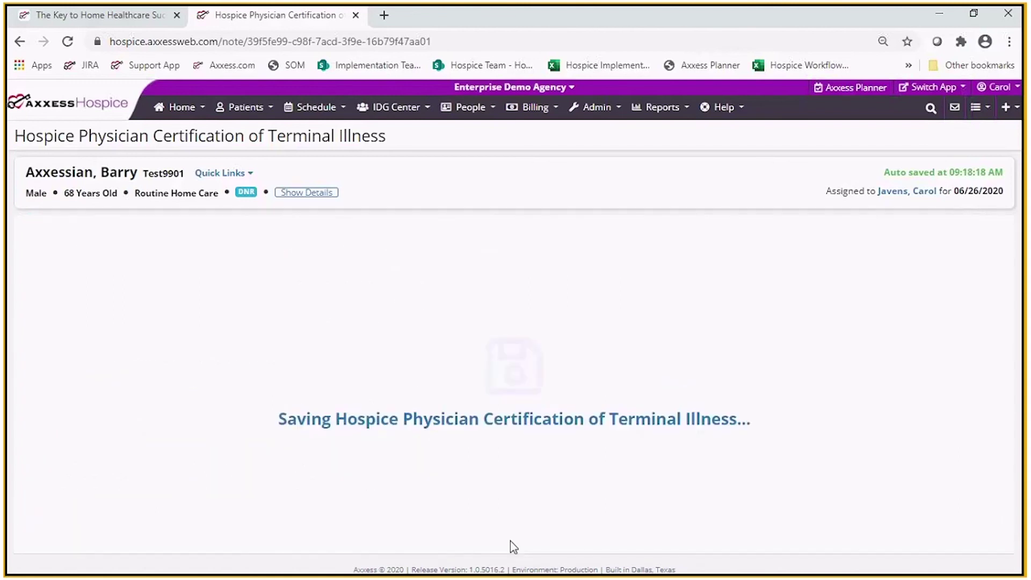
left_click(463, 548)
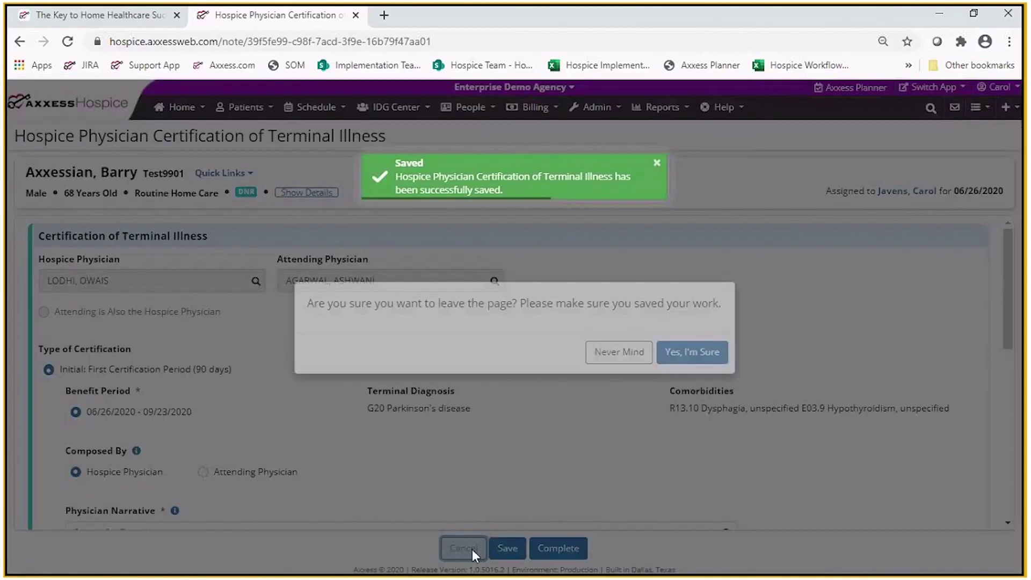
left_click(688, 358)
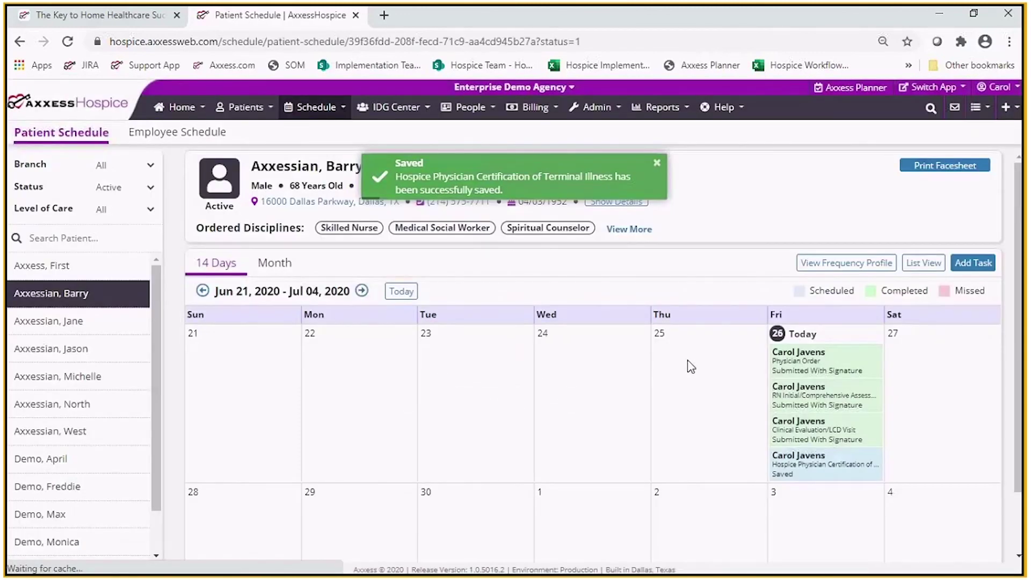
left_click(924, 263)
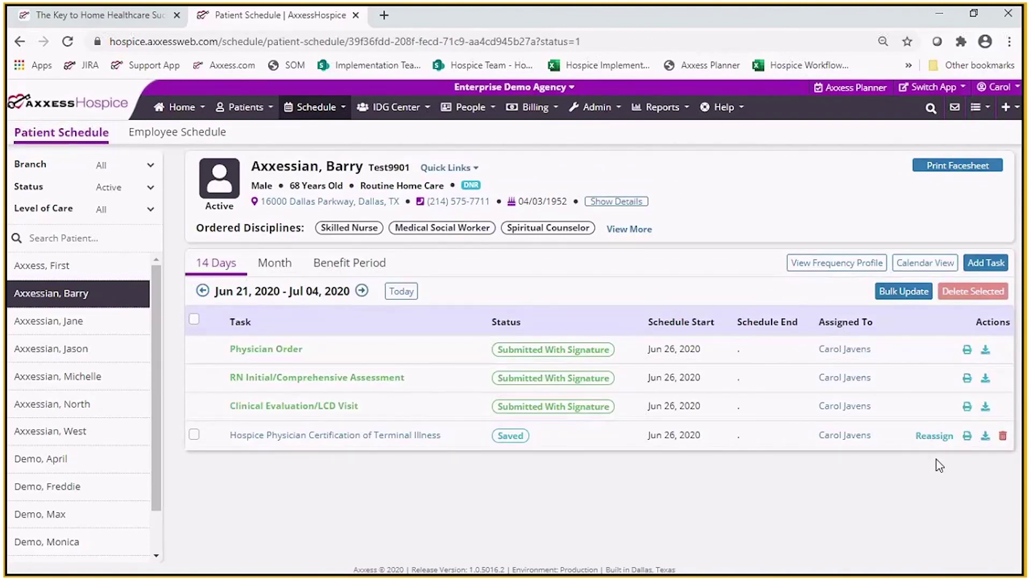
- Reassign the Hospice Physician Certification of Terminal Illness task to the physician by searching for the first name and save the assignment
left_click(935, 436)
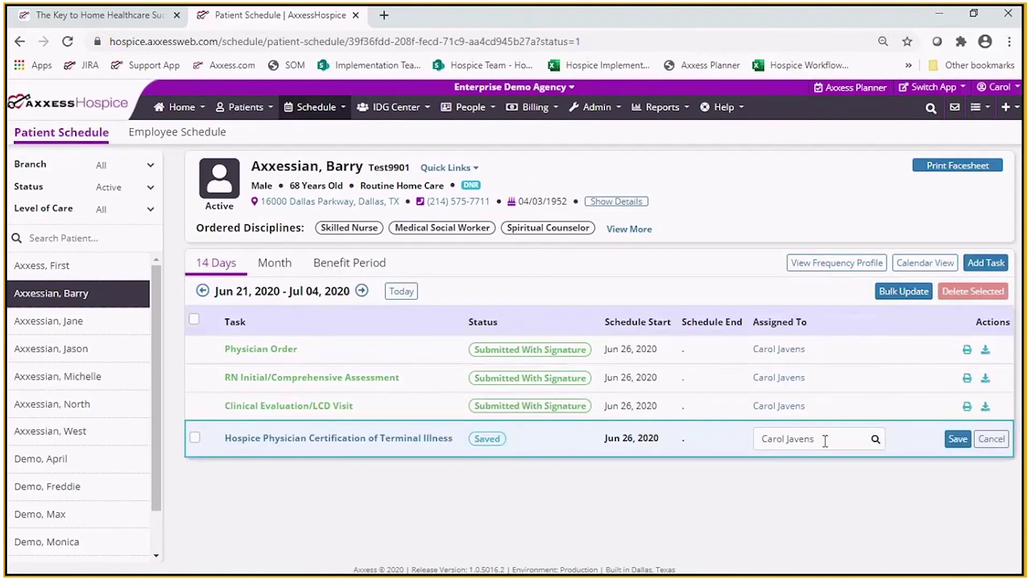
left_click(975, 109)
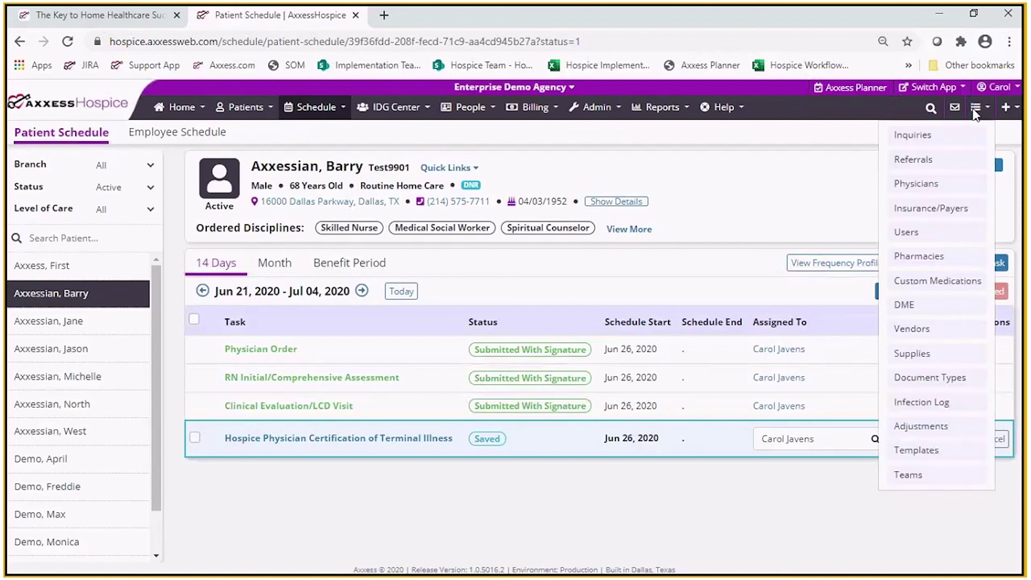
left_click(834, 443)
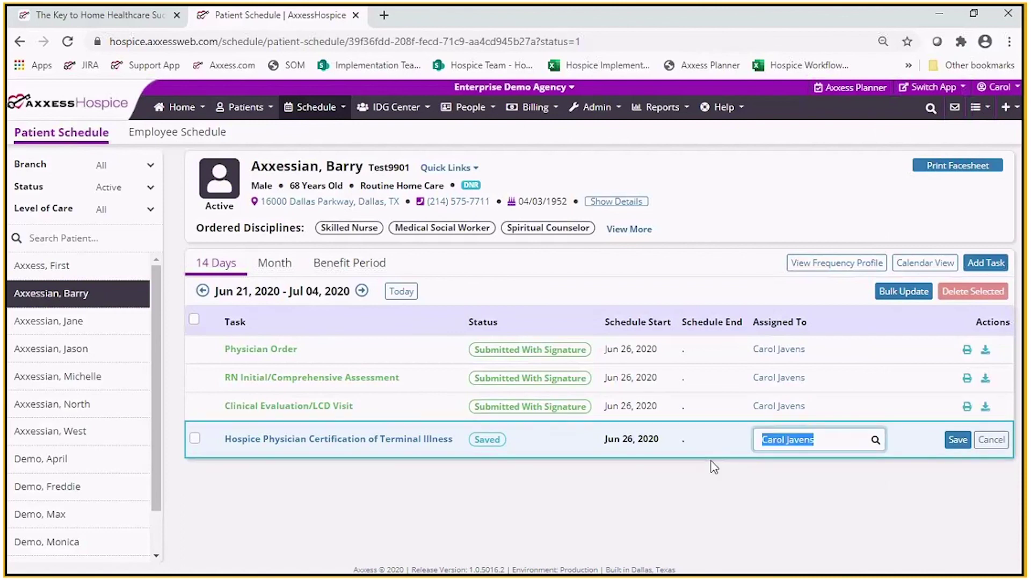
type("matt")
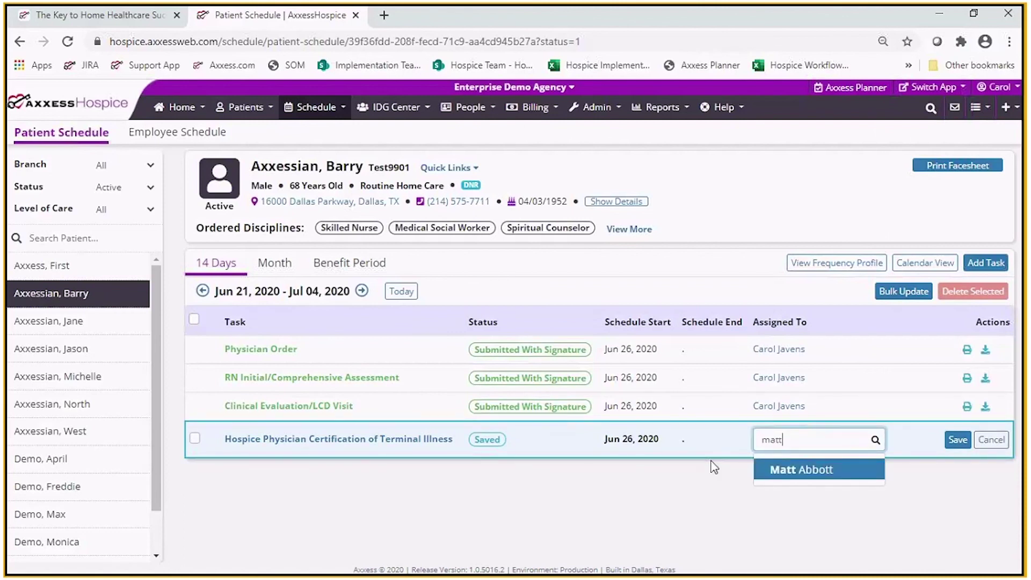
left_click(785, 473)
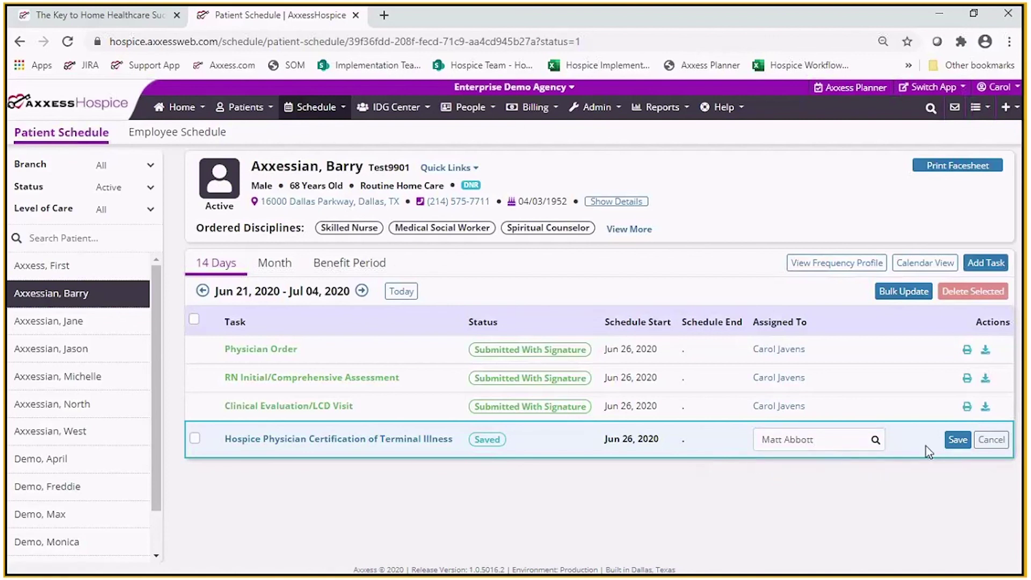
left_click(950, 441)
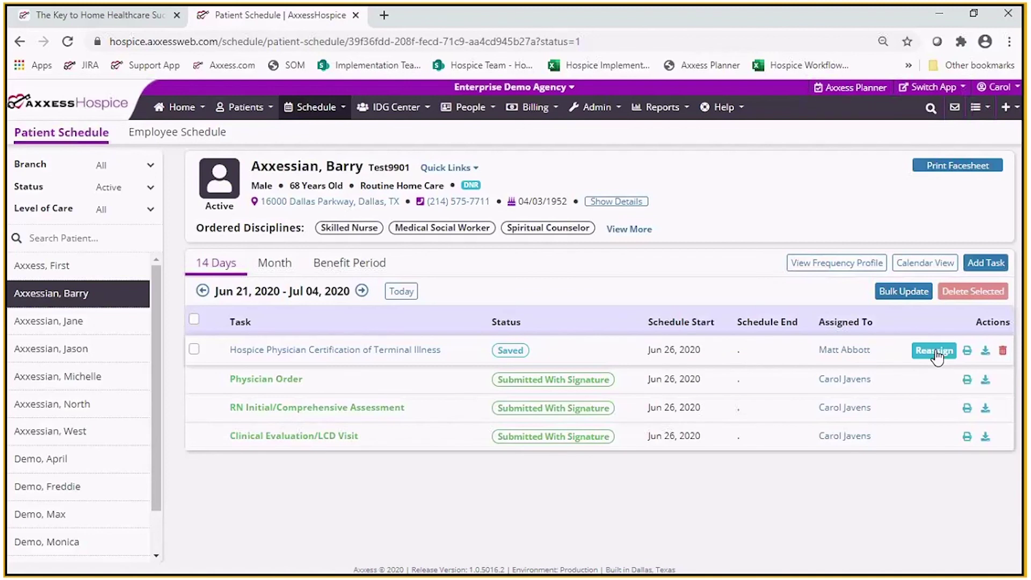
- Reschedule the Hospice Physician Certification of Terminal Illness to June 29 on the 14-day calendar, and return to the task list
left_click(925, 263)
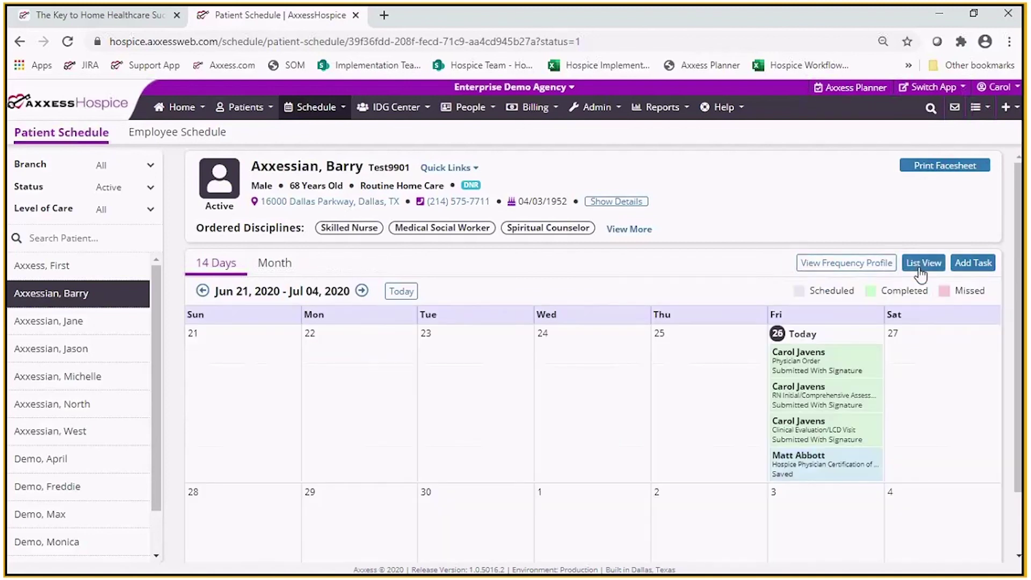
scroll(1017, 438, "down", 1)
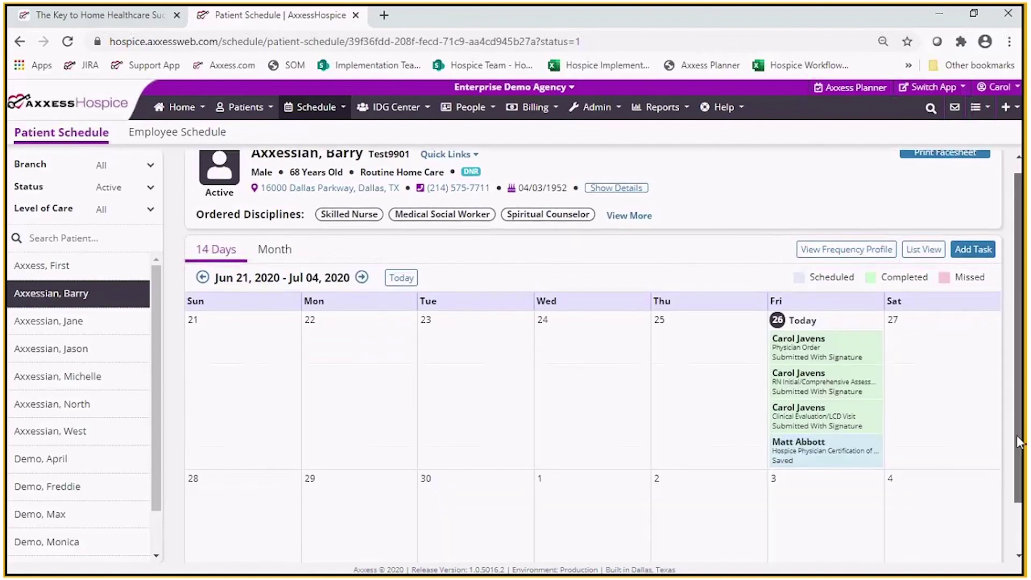
scroll(1016, 435, "down", 1)
left_click_drag(855, 409, 393, 475)
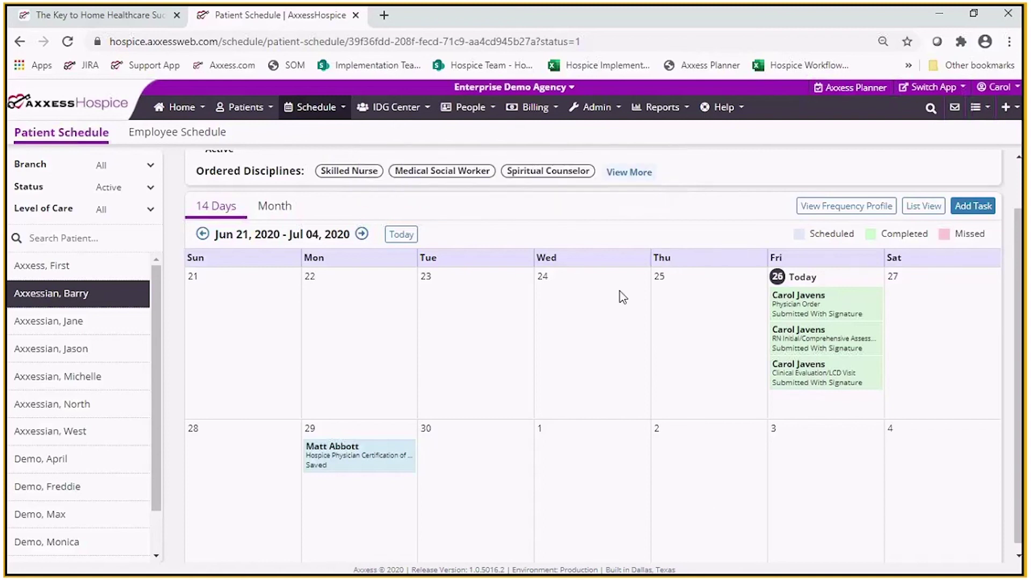
left_click(924, 207)
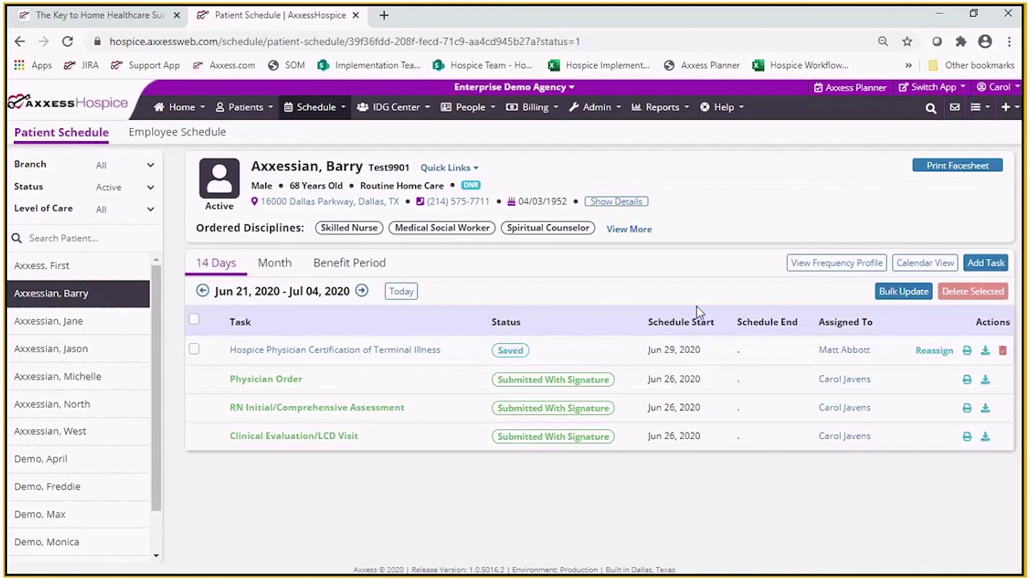
- Return to the home dashboard and open the same hospice patient's record in Patient Charts
left_click(103, 102)
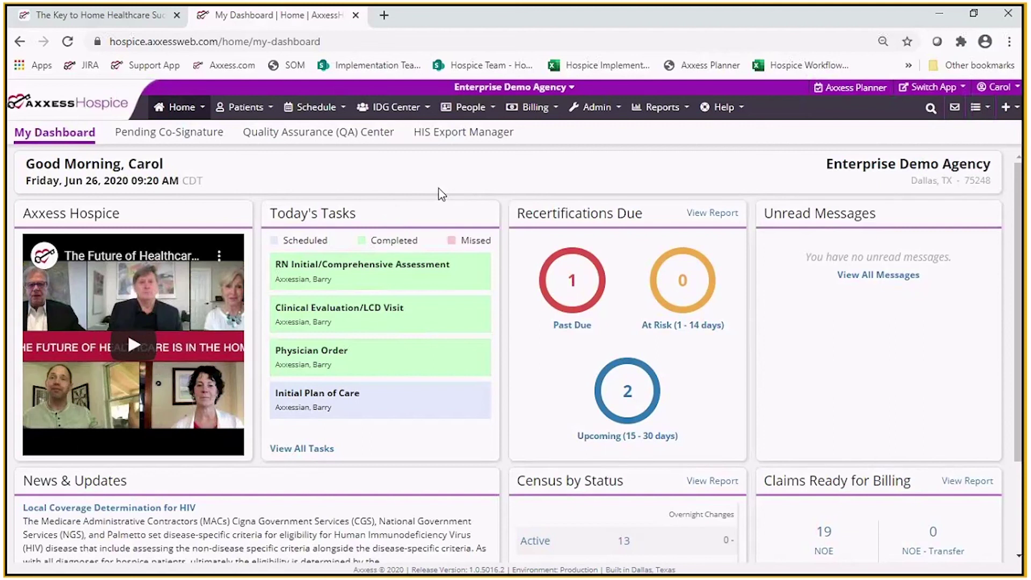
left_click(242, 107)
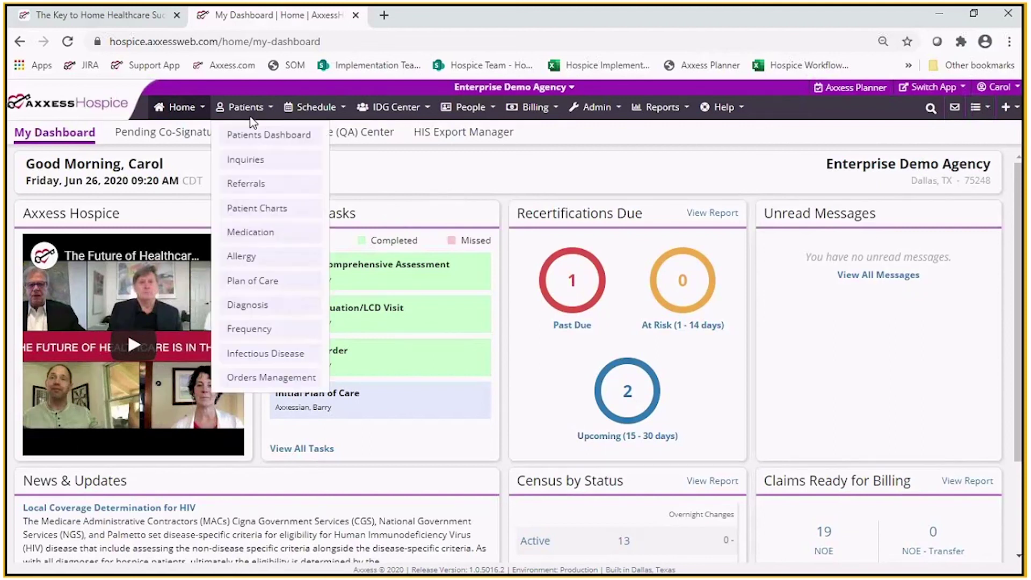
left_click(273, 208)
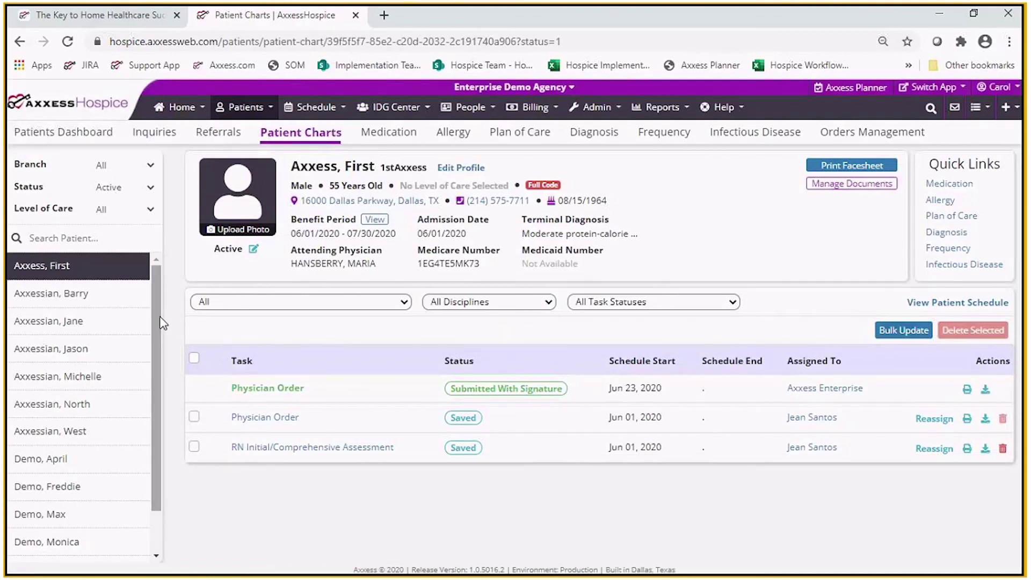
scroll(160, 322, "down", 1)
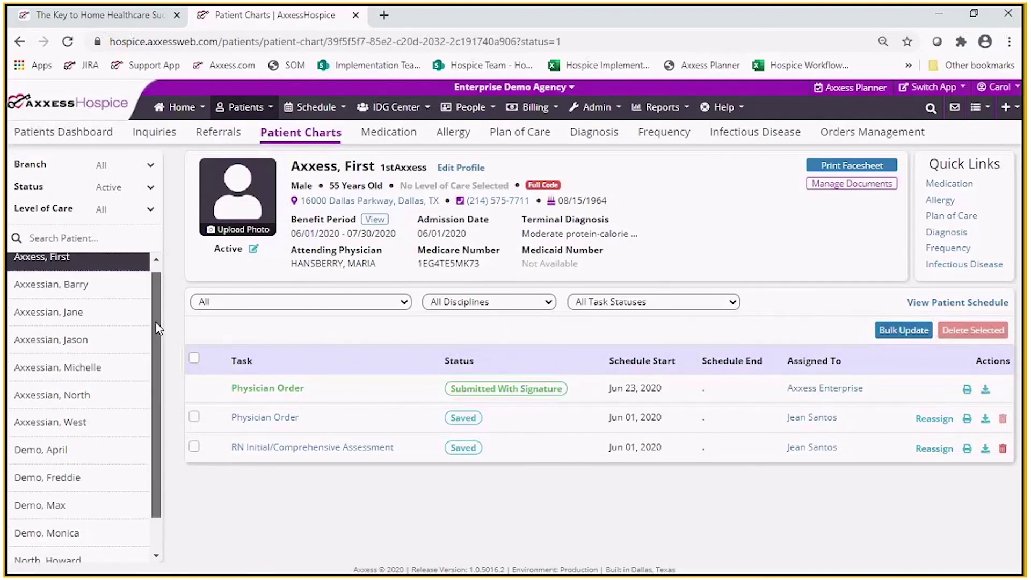
left_click(122, 300)
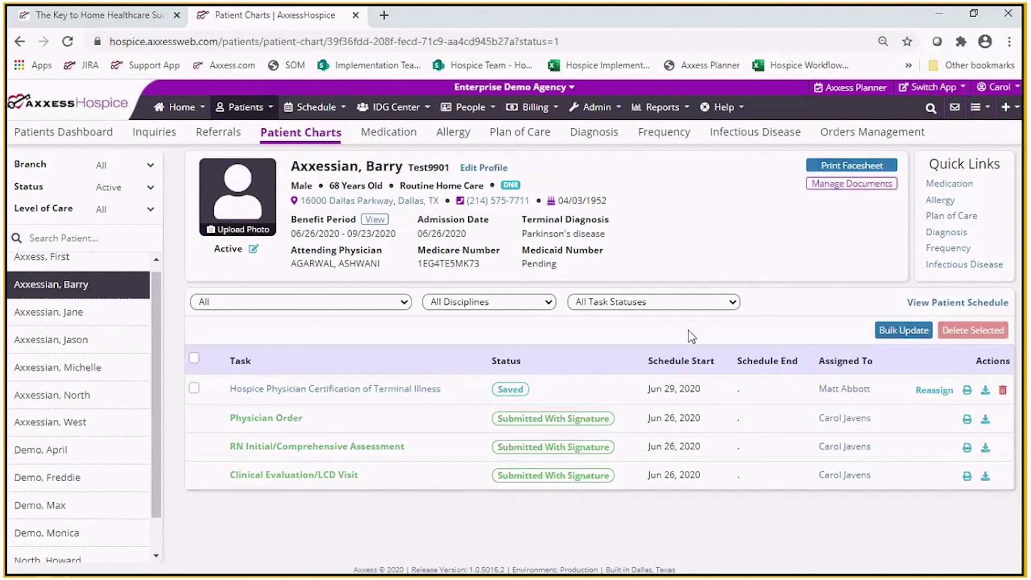
- View the patient's medication profile from the chart's quick links, and go back to the patient chart
left_click(936, 185)
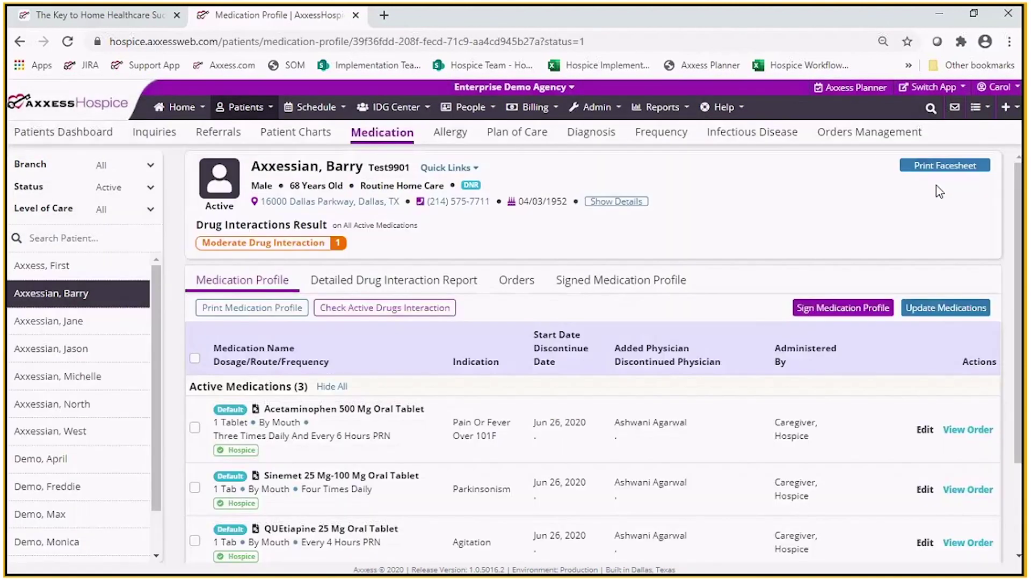
left_click(465, 168)
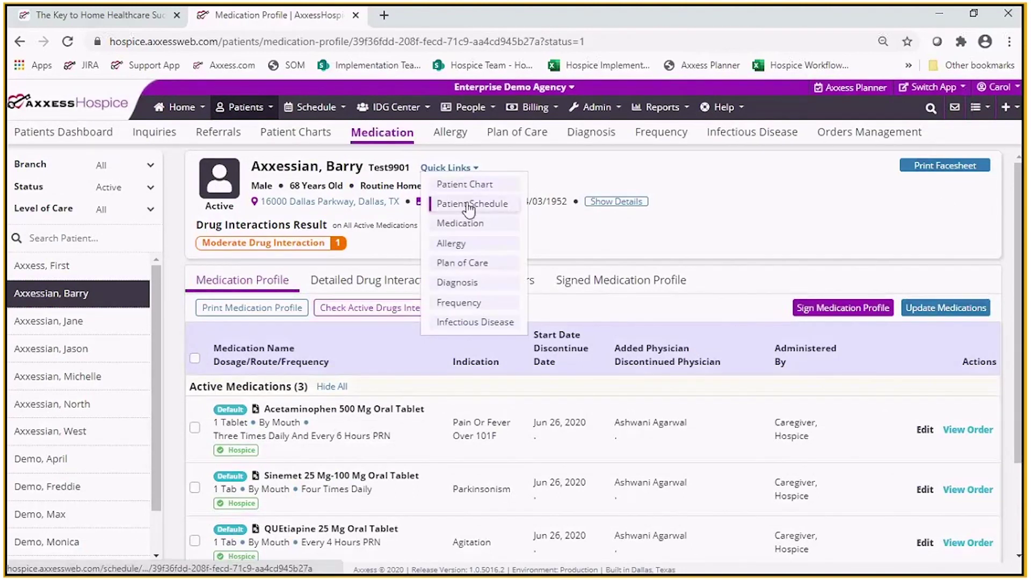
left_click(466, 184)
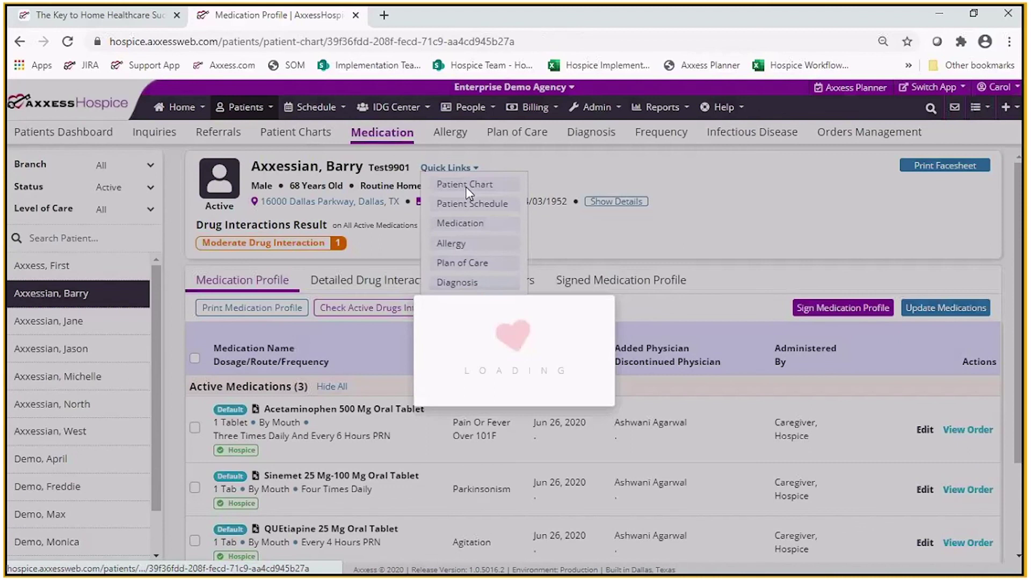